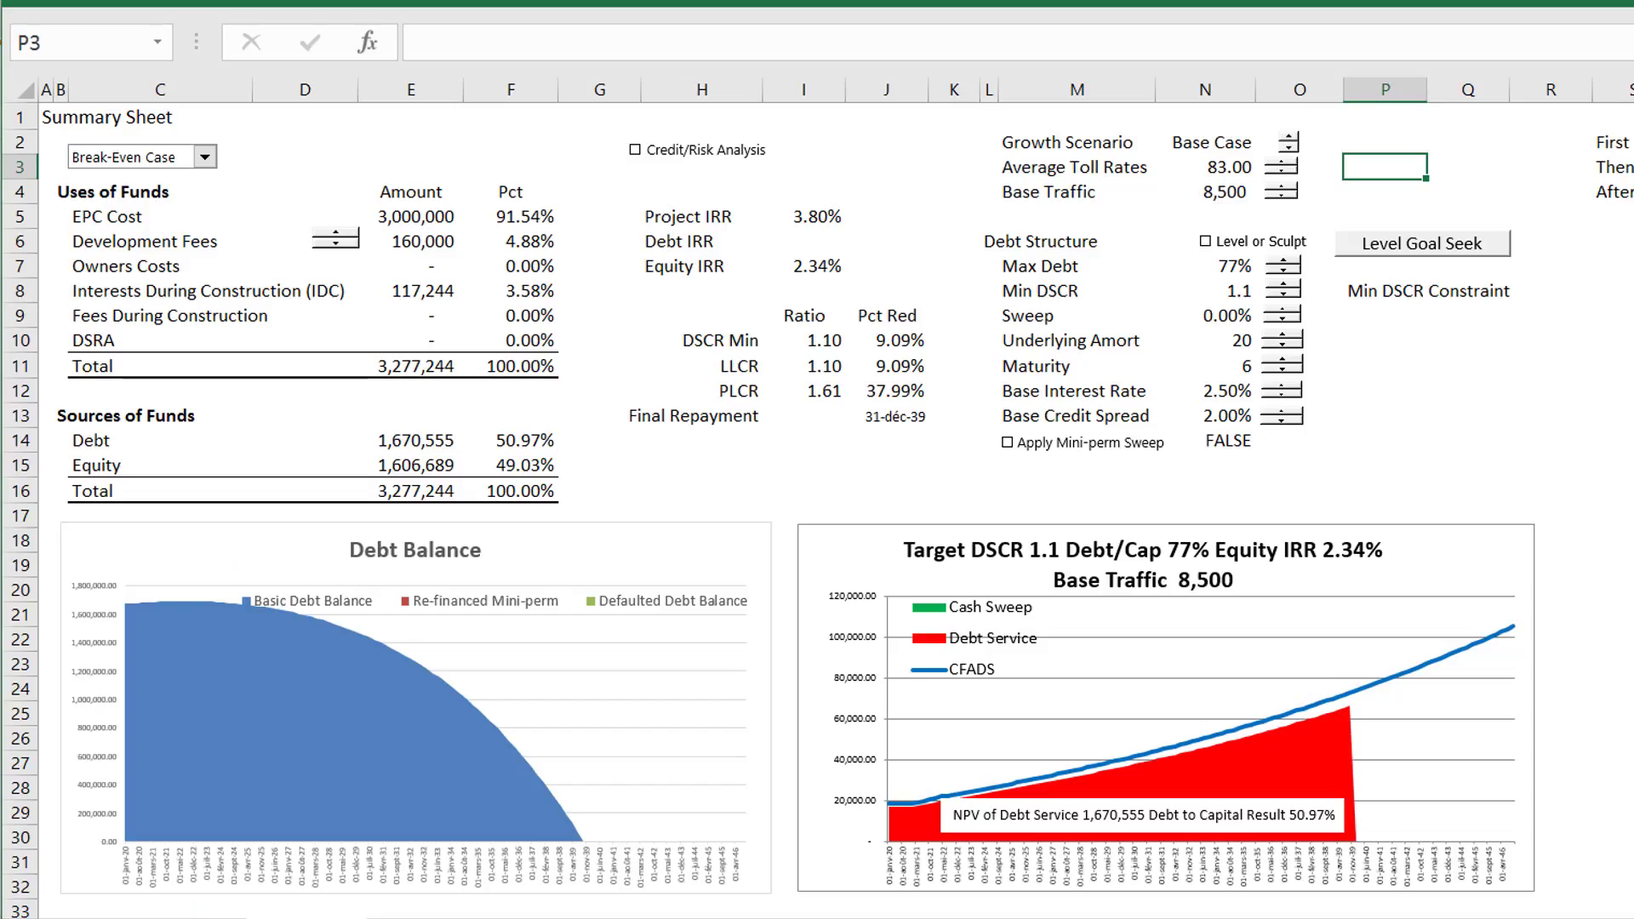
- Look through the scenario, assumptions and debt sizing sheets, and return to the Summary Sheet
{"action": "left_click", "coordinate": [1283, 514]}
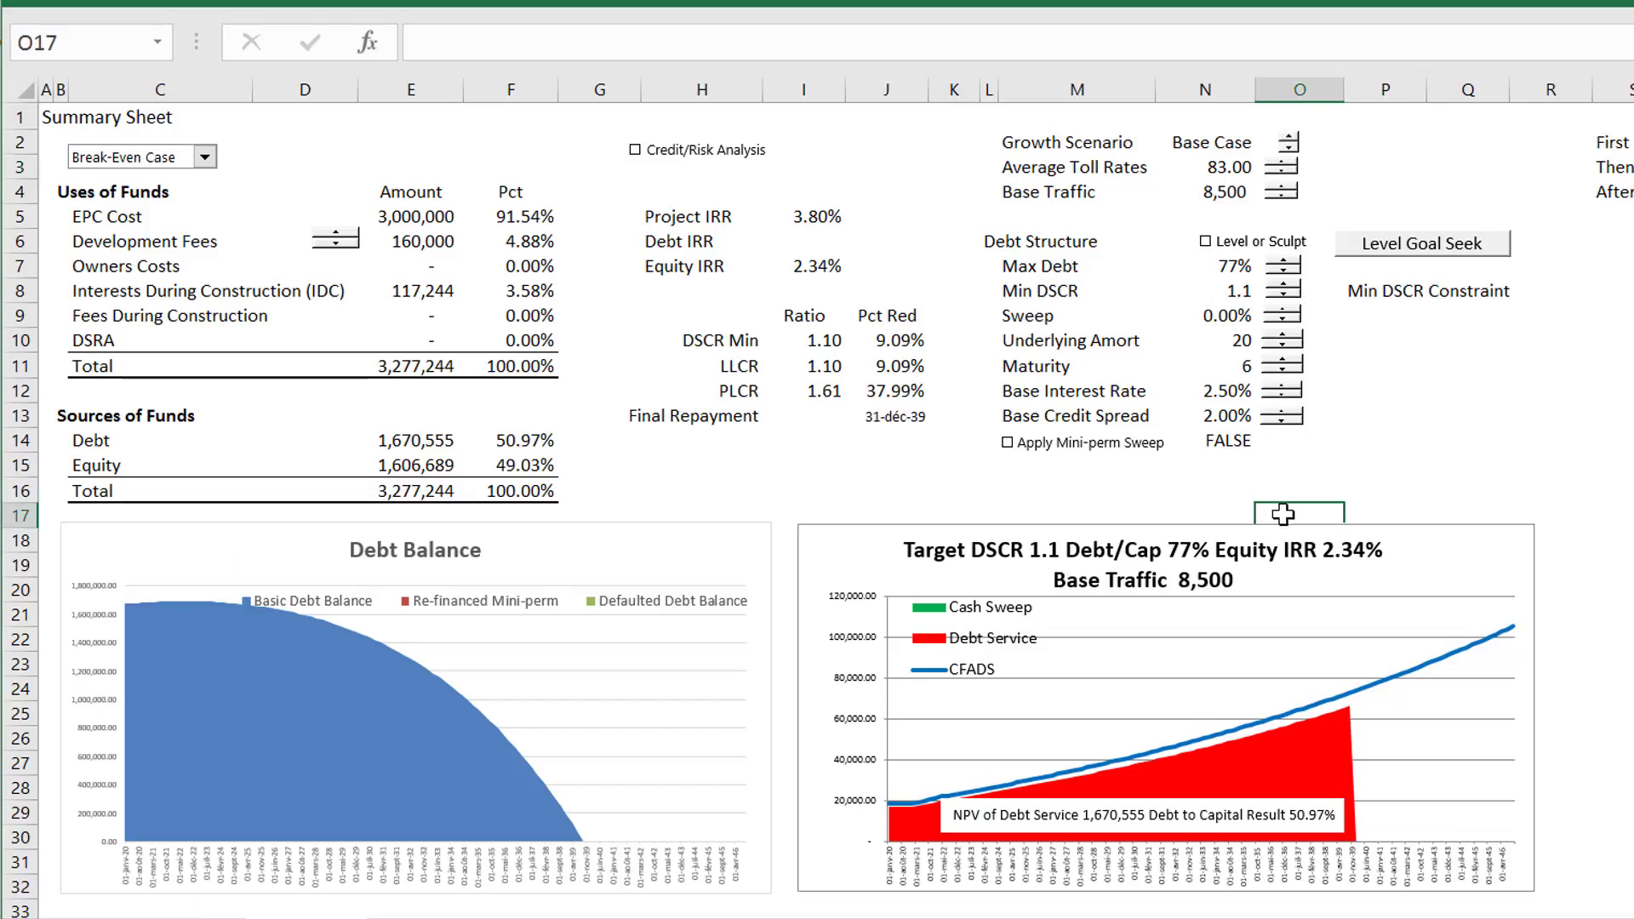
{"action": "key", "text": "Up"}
{"action": "key", "text": "Left"}
{"action": "key", "text": "Up"}
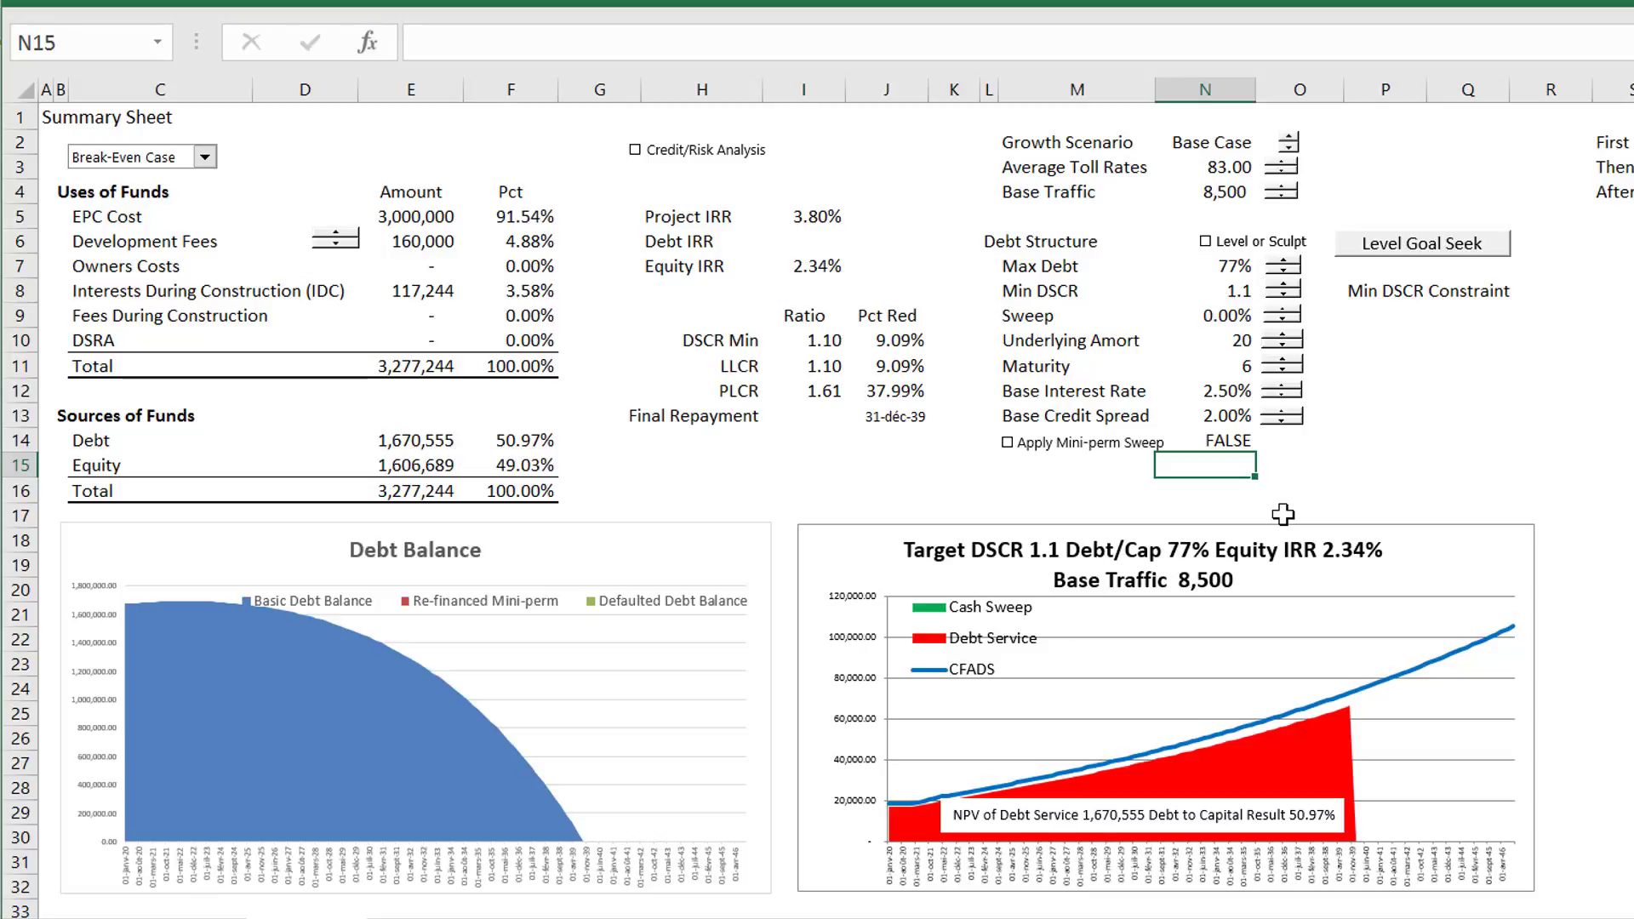
{"action": "key", "text": "ctrl+Page_Down"}
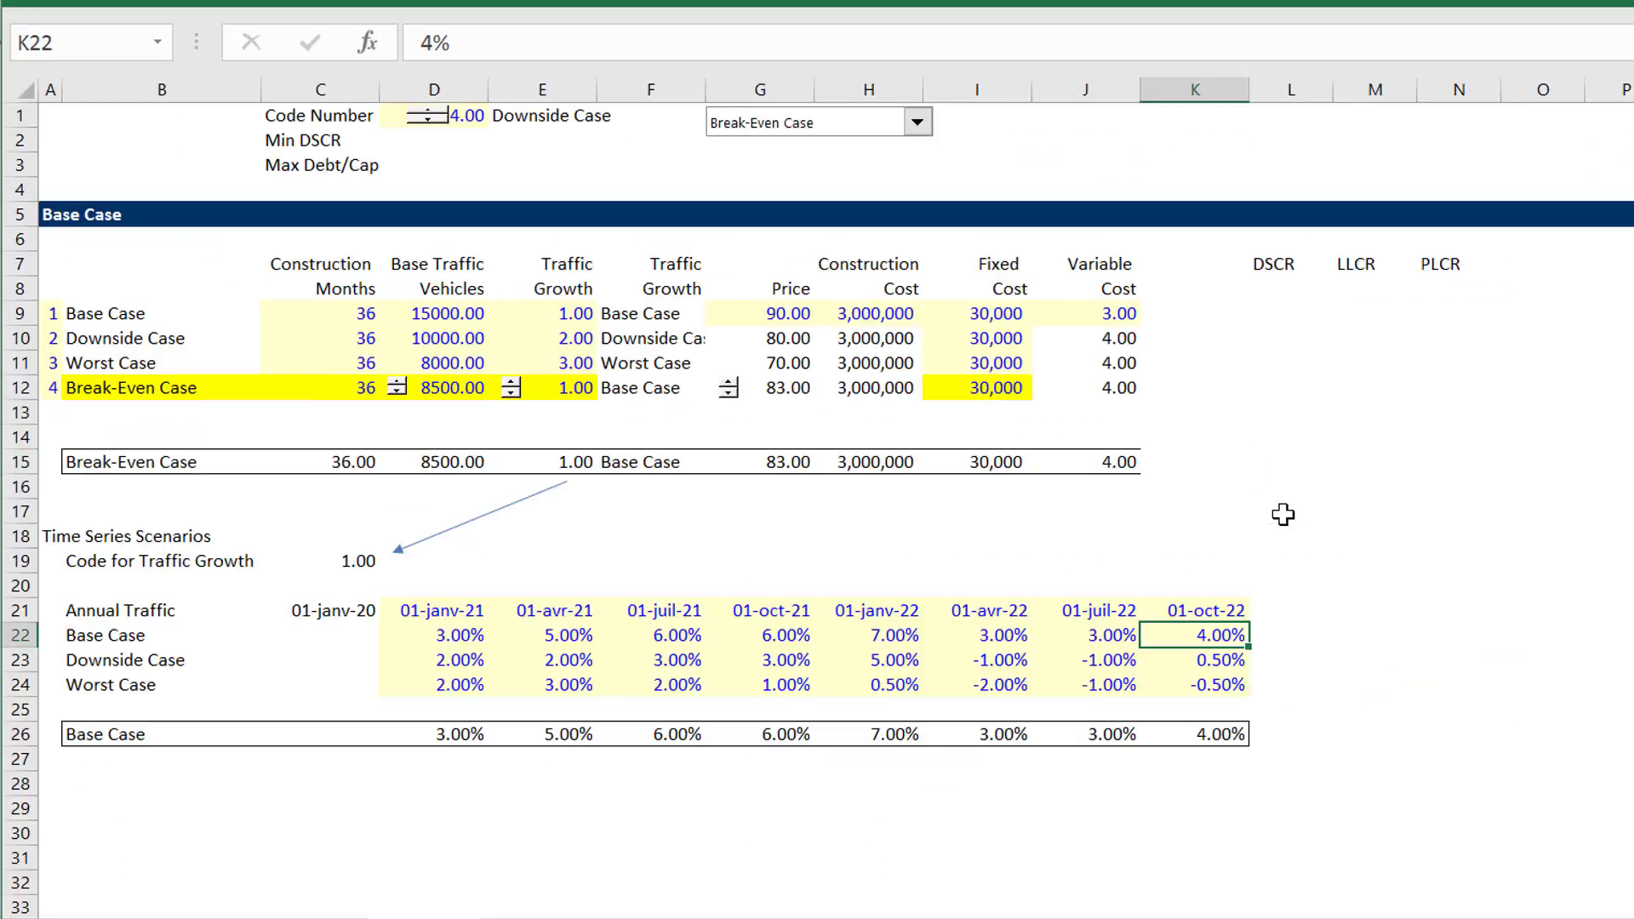
{"action": "key", "text": "ctrl+Page_Down"}
{"action": "key", "text": "ctrl+Page_Down"}
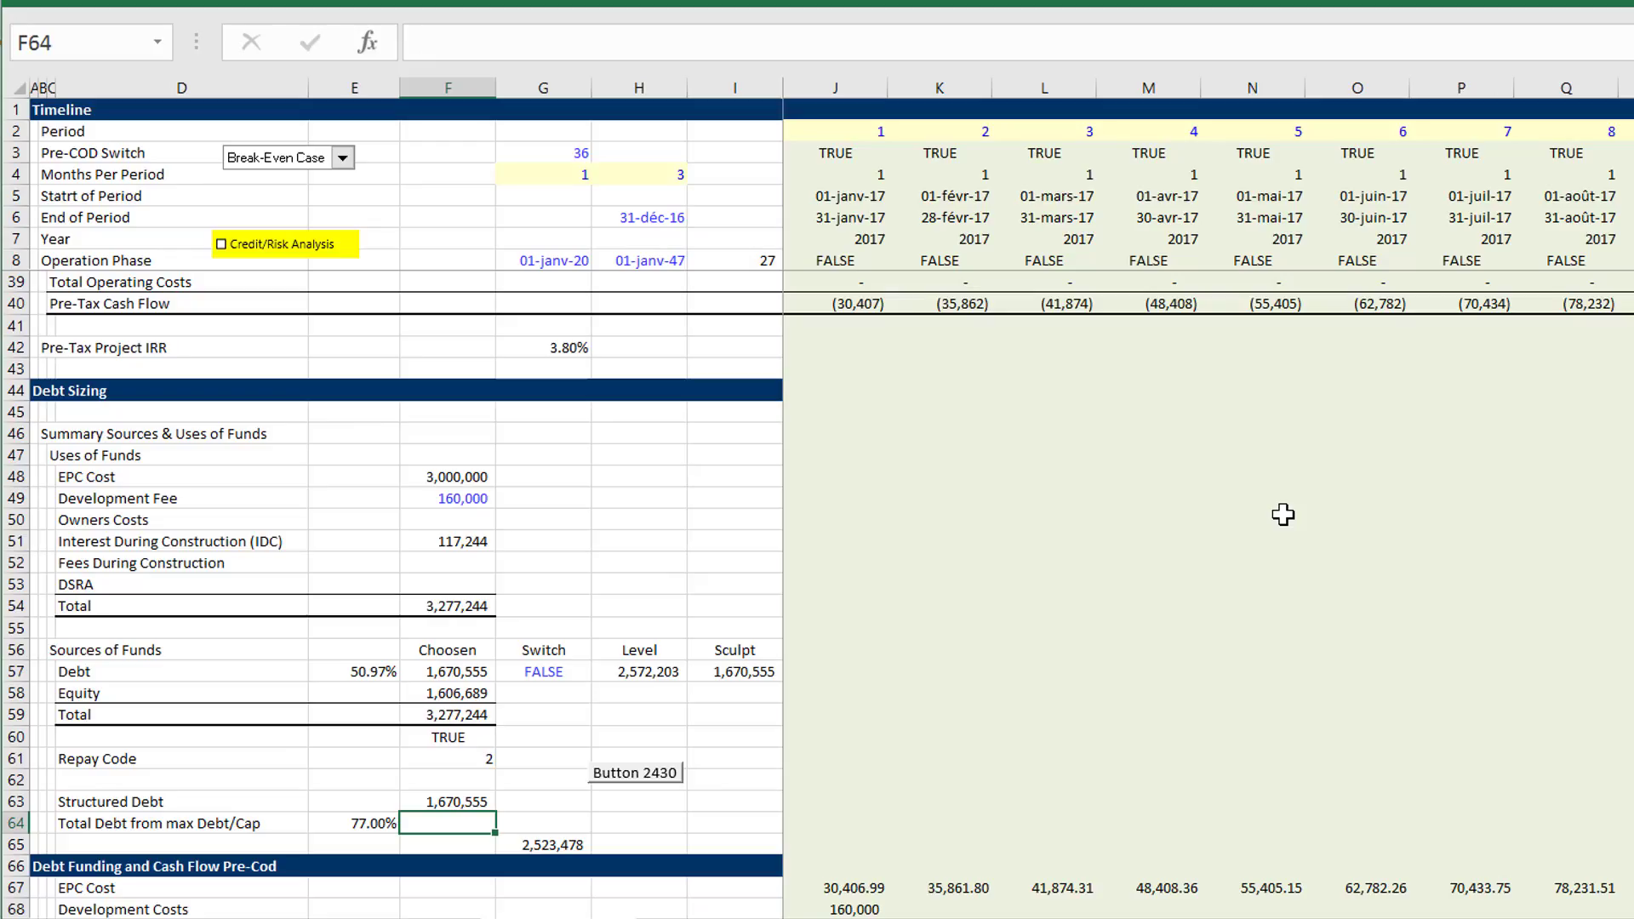
{"action": "key", "text": "Left"}
{"action": "key", "text": "Right"}
{"action": "key", "text": "ctrl+Page_Up"}
{"action": "key", "text": "ctrl+Page_Up"}
{"action": "key", "text": "ctrl+Page_Up"}
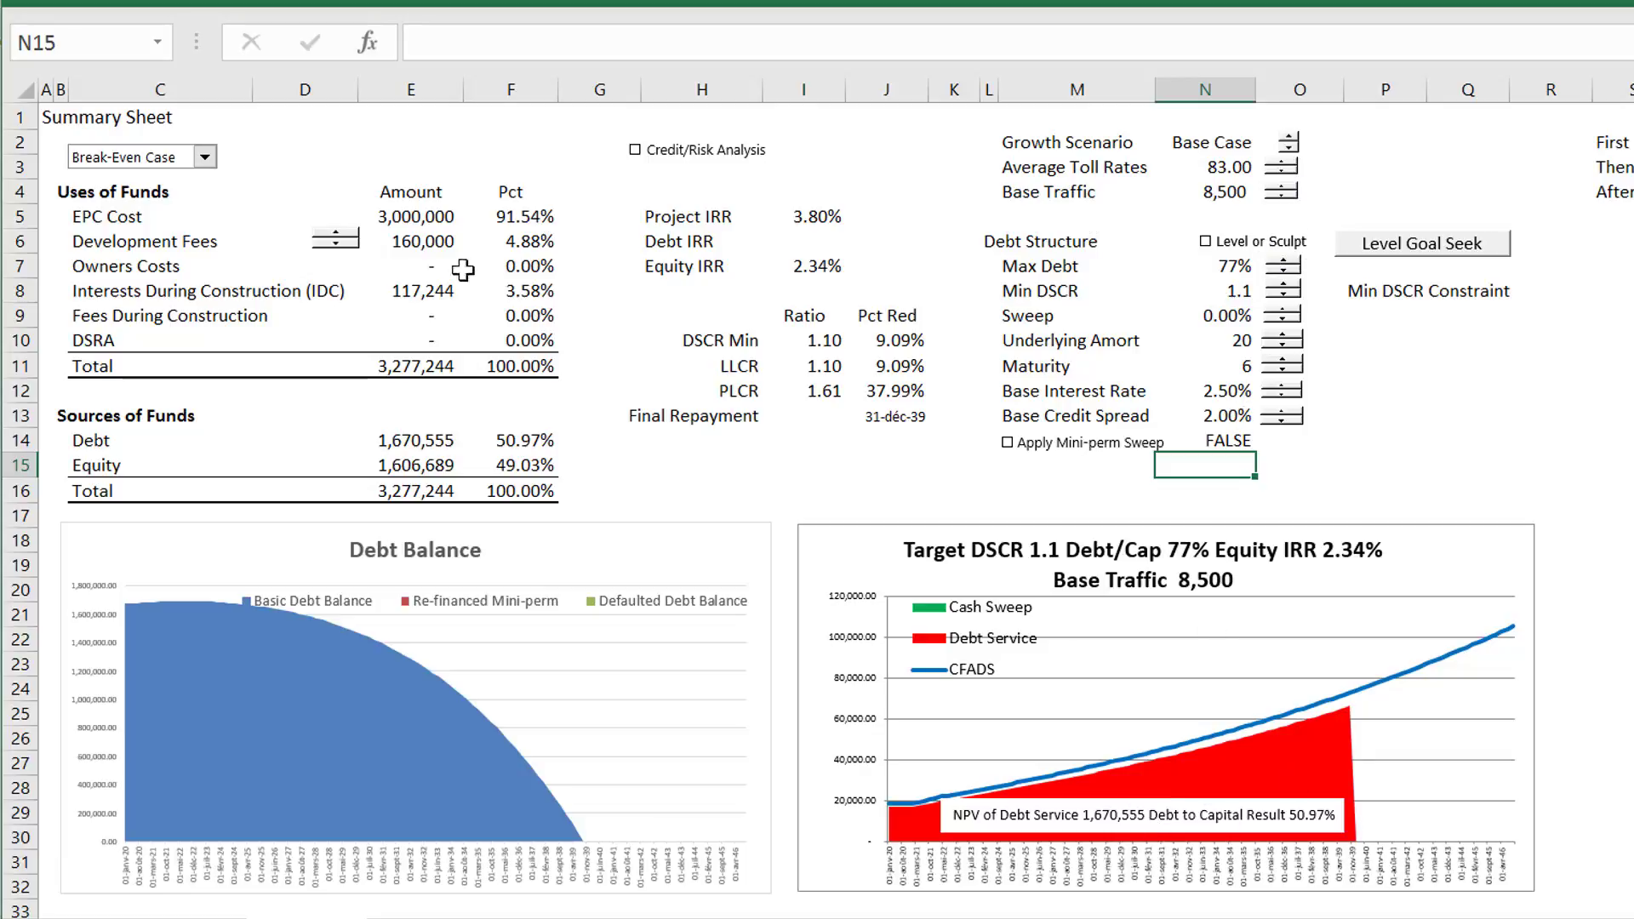
- Switch the Summary Sheet scenario to Base Case and check the debt percentage under Sources of Funds
{"action": "left_click", "coordinate": [205, 159]}
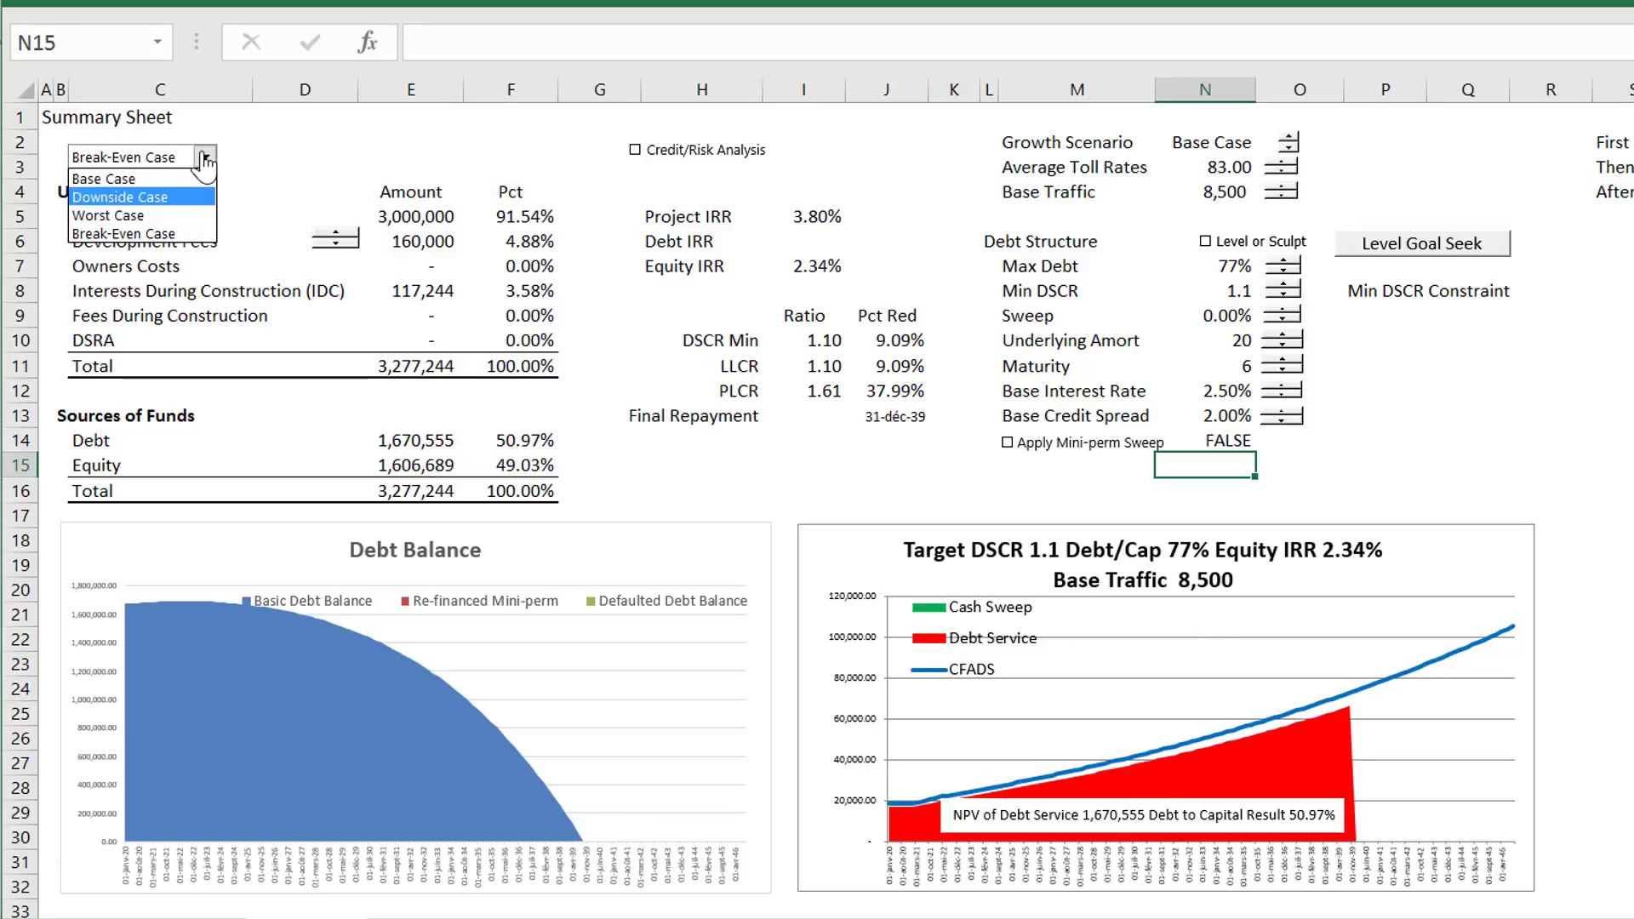
{"action": "left_click", "coordinate": [205, 172]}
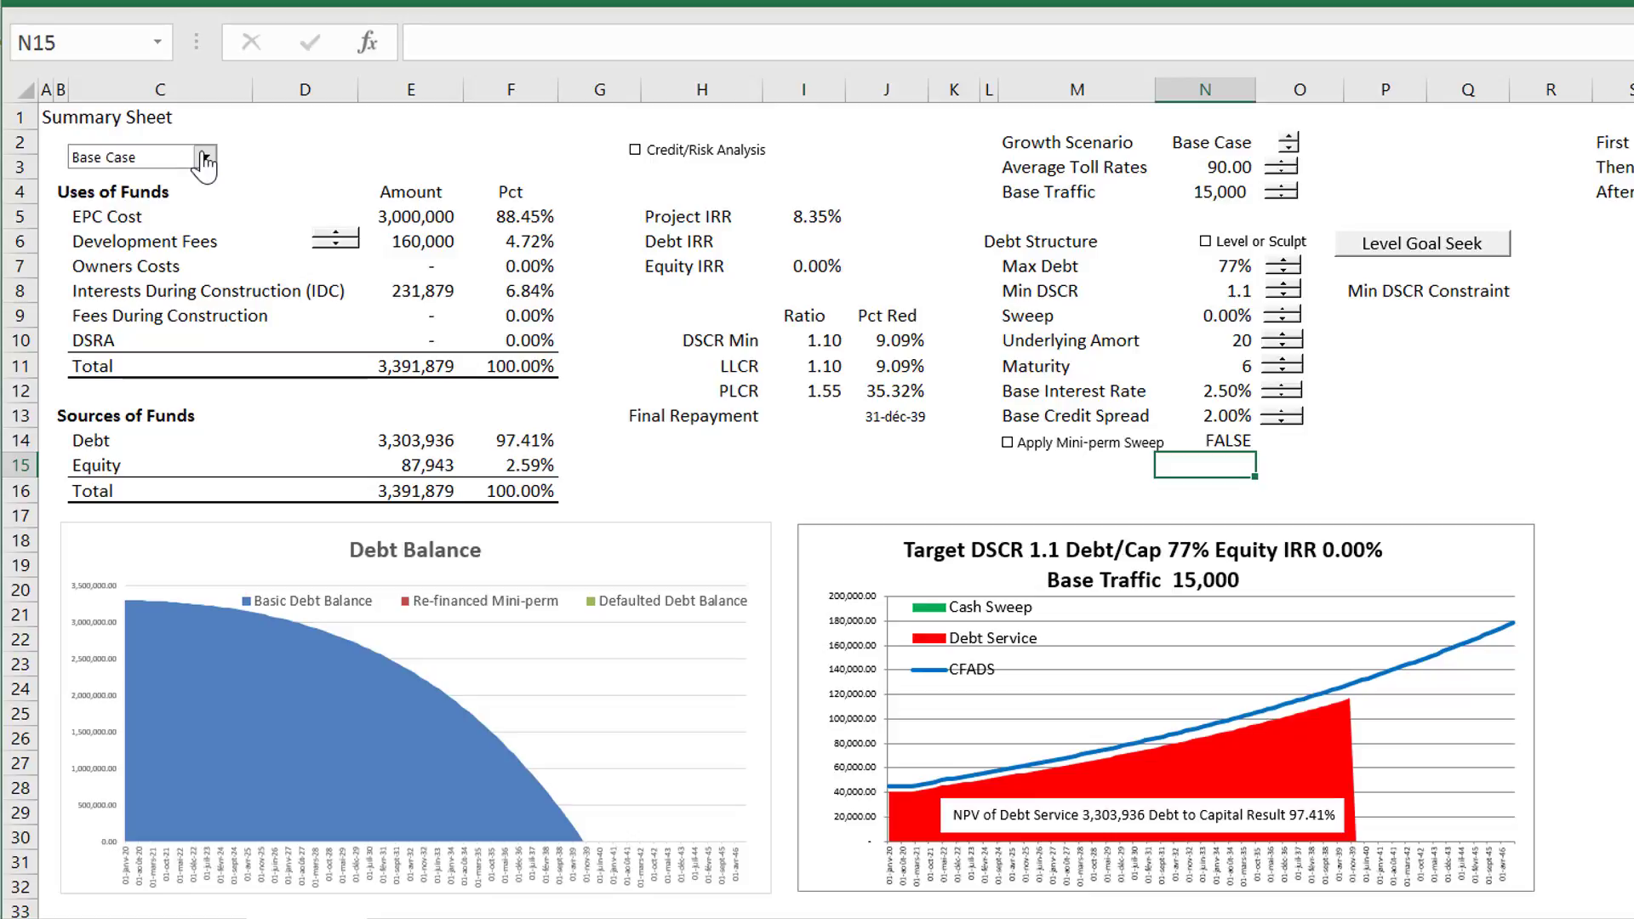
{"action": "left_click", "coordinate": [444, 462]}
{"action": "key", "text": "Up"}
{"action": "key", "text": "Right"}
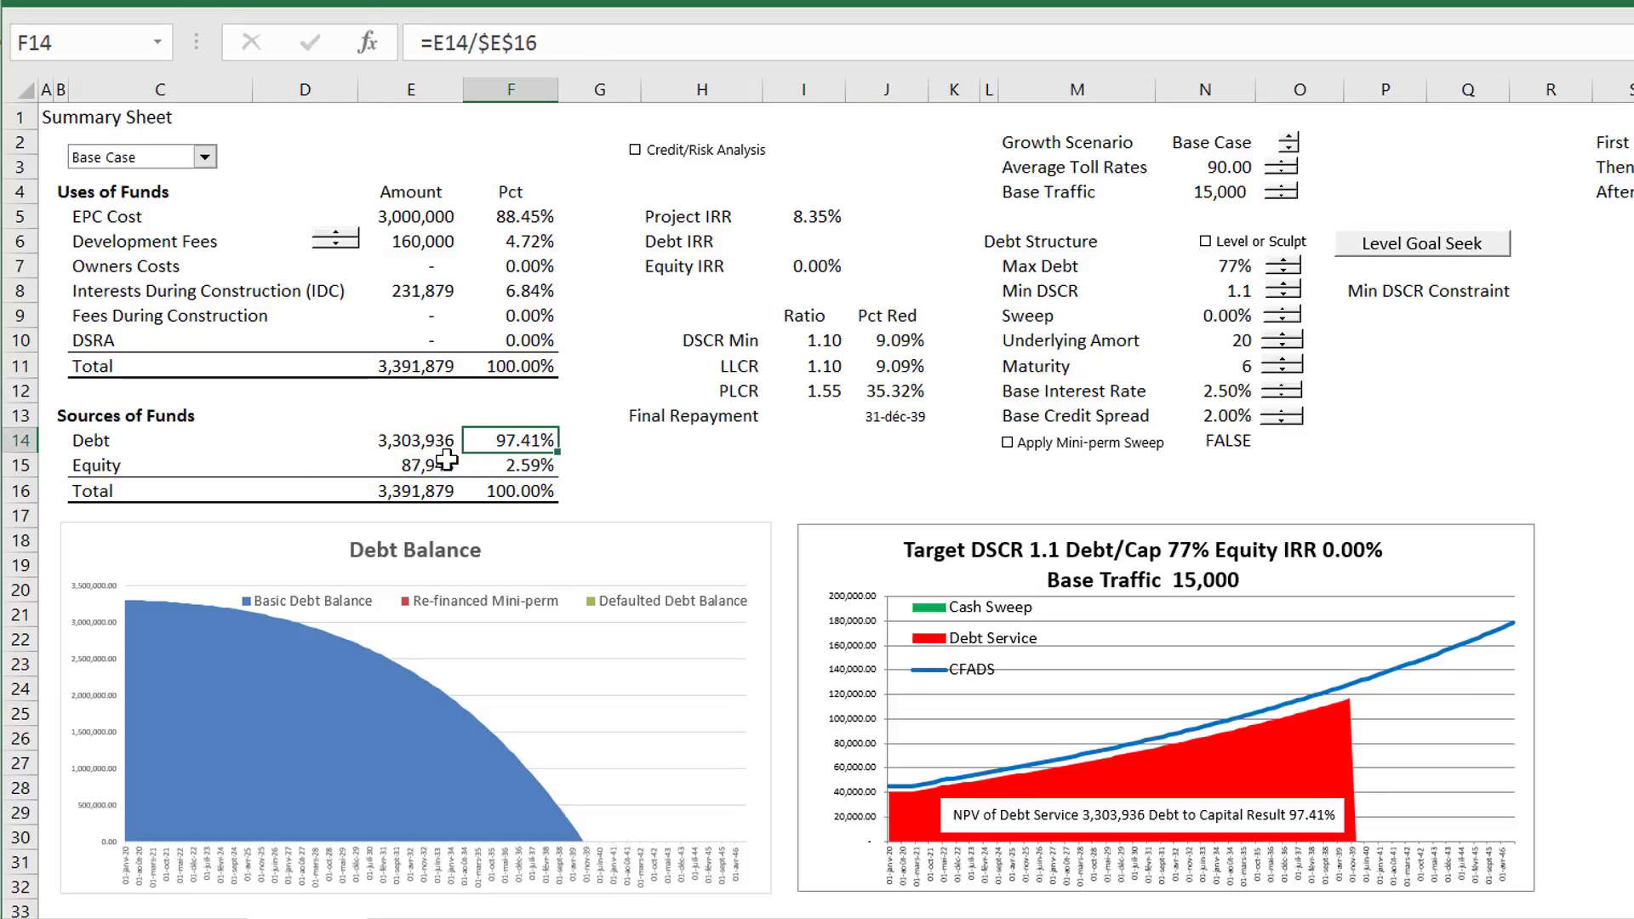
- Examine the sources of funds and credit ratio area on the Summary Sheet, ending at the Max Debt value in N7
{"action": "key", "text": "Right"}
{"action": "key", "text": "Right"}
{"action": "key", "text": "Right"}
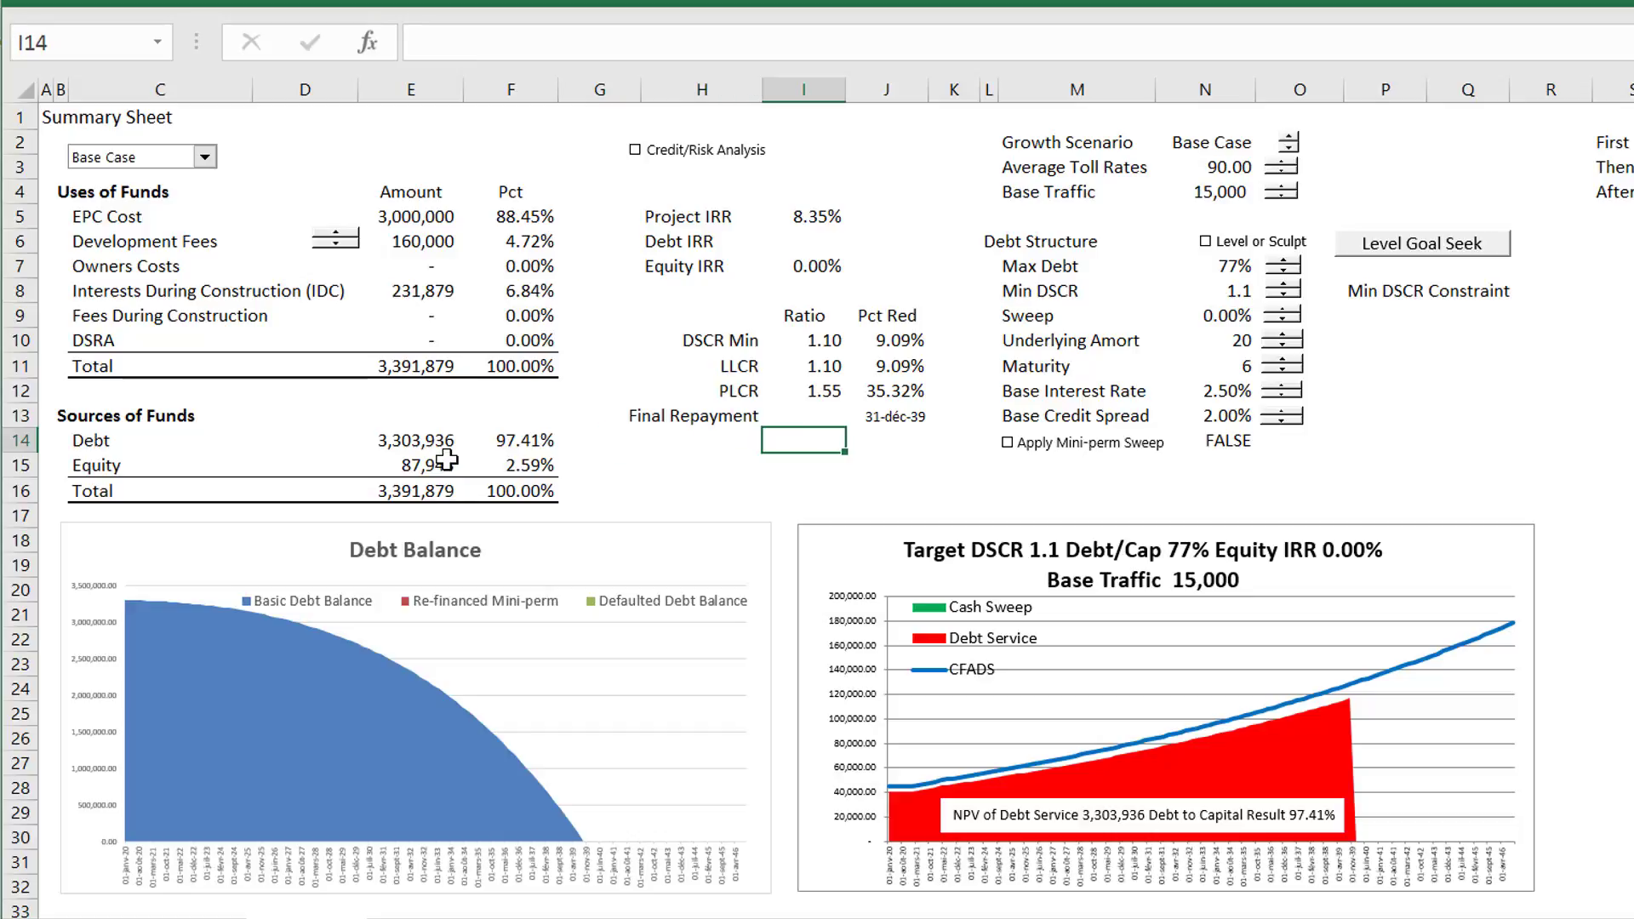
{"action": "key", "text": "Up"}
{"action": "key", "text": "Up"}
{"action": "key", "text": "Left"}
{"action": "key", "text": "Left"}
{"action": "key", "text": "Left"}
{"action": "key", "text": "Left"}
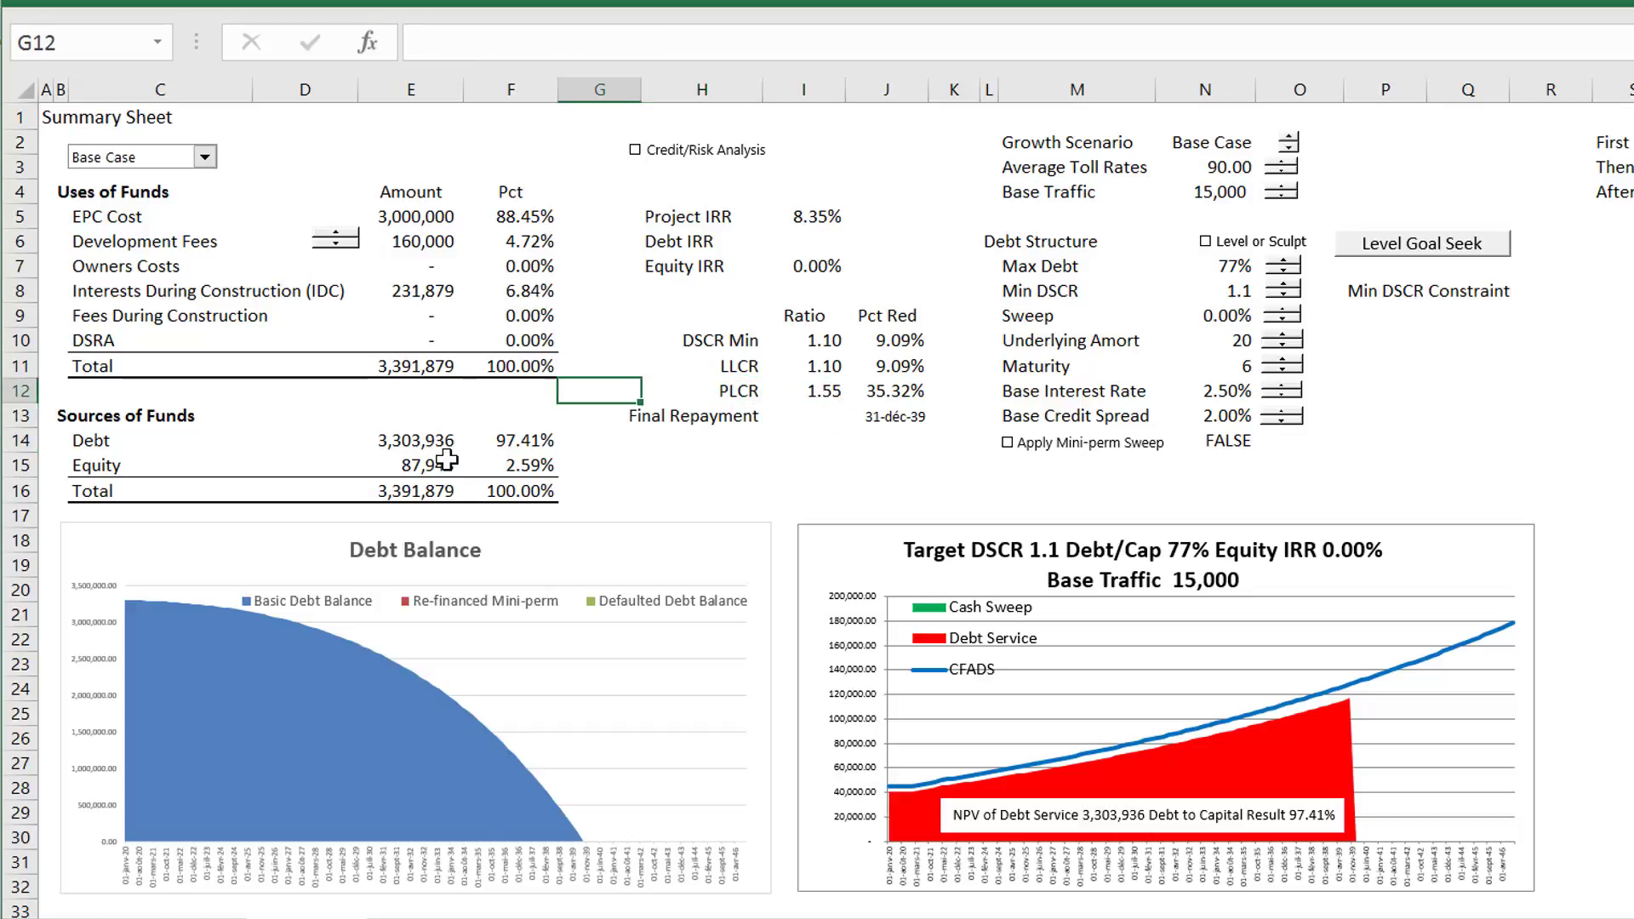
{"action": "key", "text": "Down"}
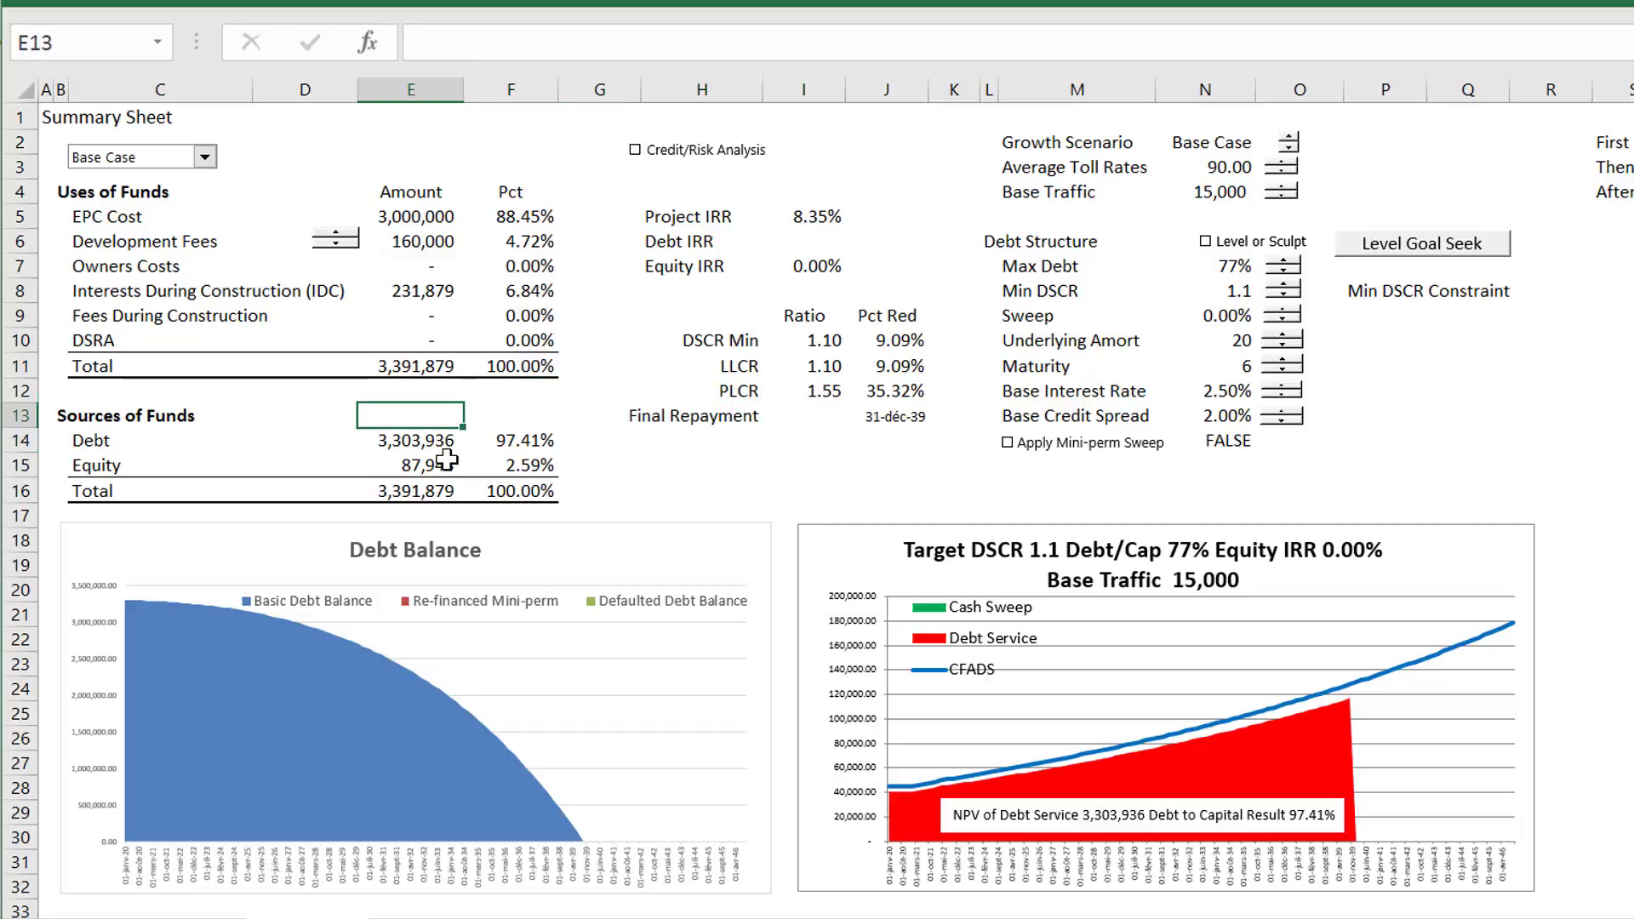
{"action": "key", "text": "Up"}
{"action": "key", "text": "Up"}
{"action": "key", "text": "Up"}
{"action": "key", "text": "Up"}
{"action": "key", "text": "Right"}
{"action": "key", "text": "Right"}
{"action": "key", "text": "Right"}
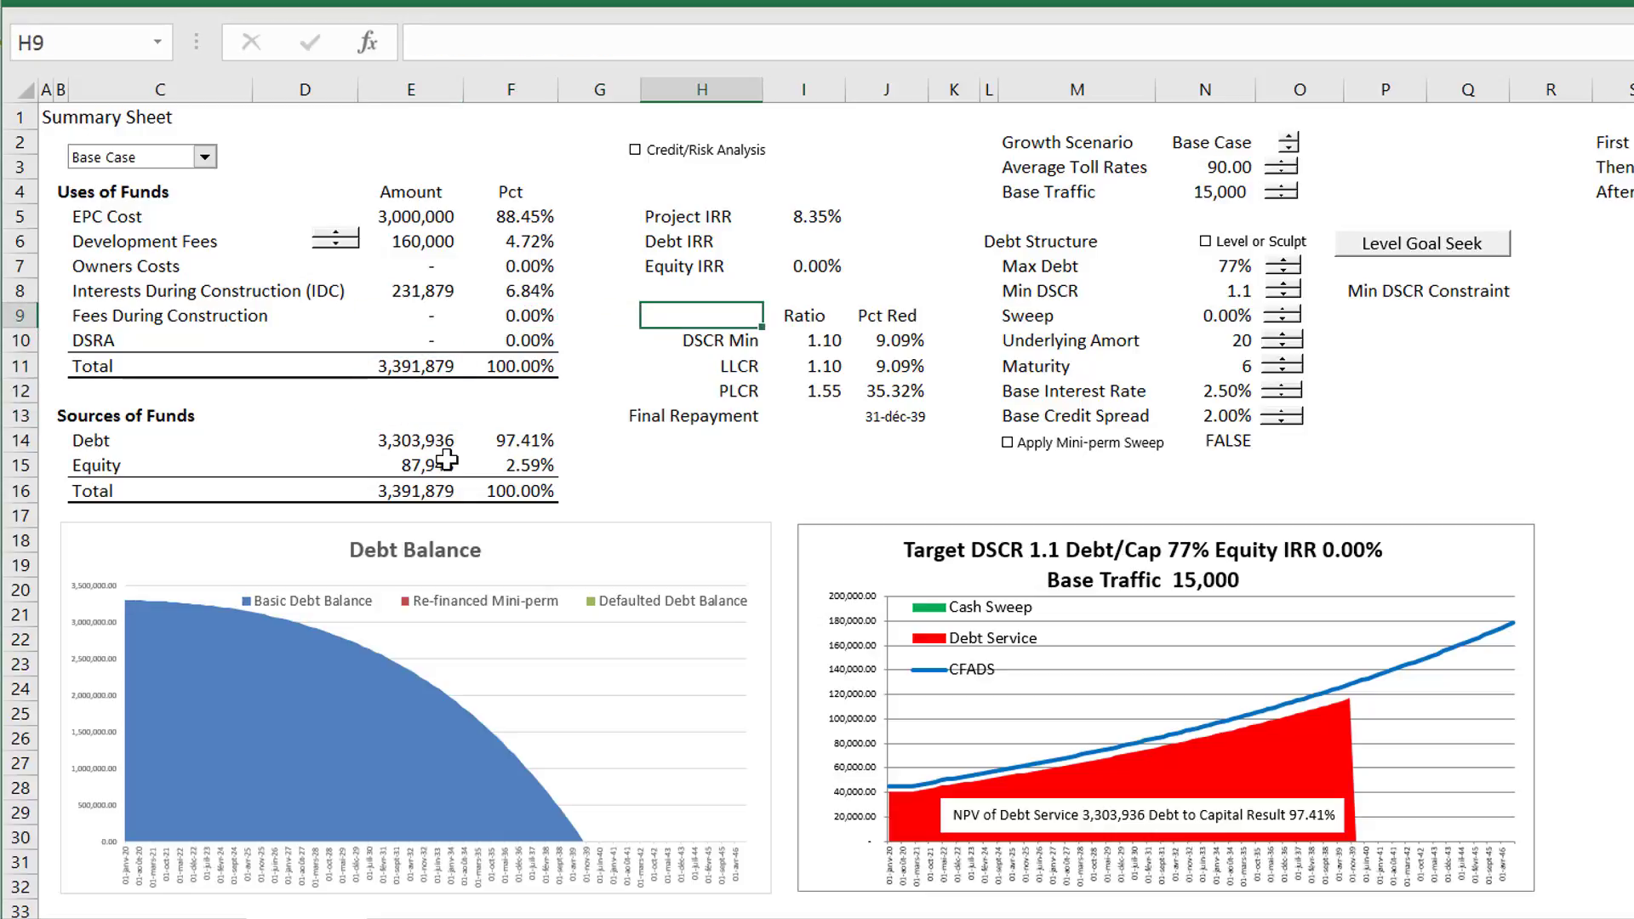
{"action": "key", "text": "Right"}
{"action": "key", "text": "Right"}
{"action": "key", "text": "Right"}
{"action": "key", "text": "Right"}
{"action": "key", "text": "Up"}
{"action": "key", "text": "Up"}
{"action": "key", "text": "Right"}
{"action": "key", "text": "Right"}
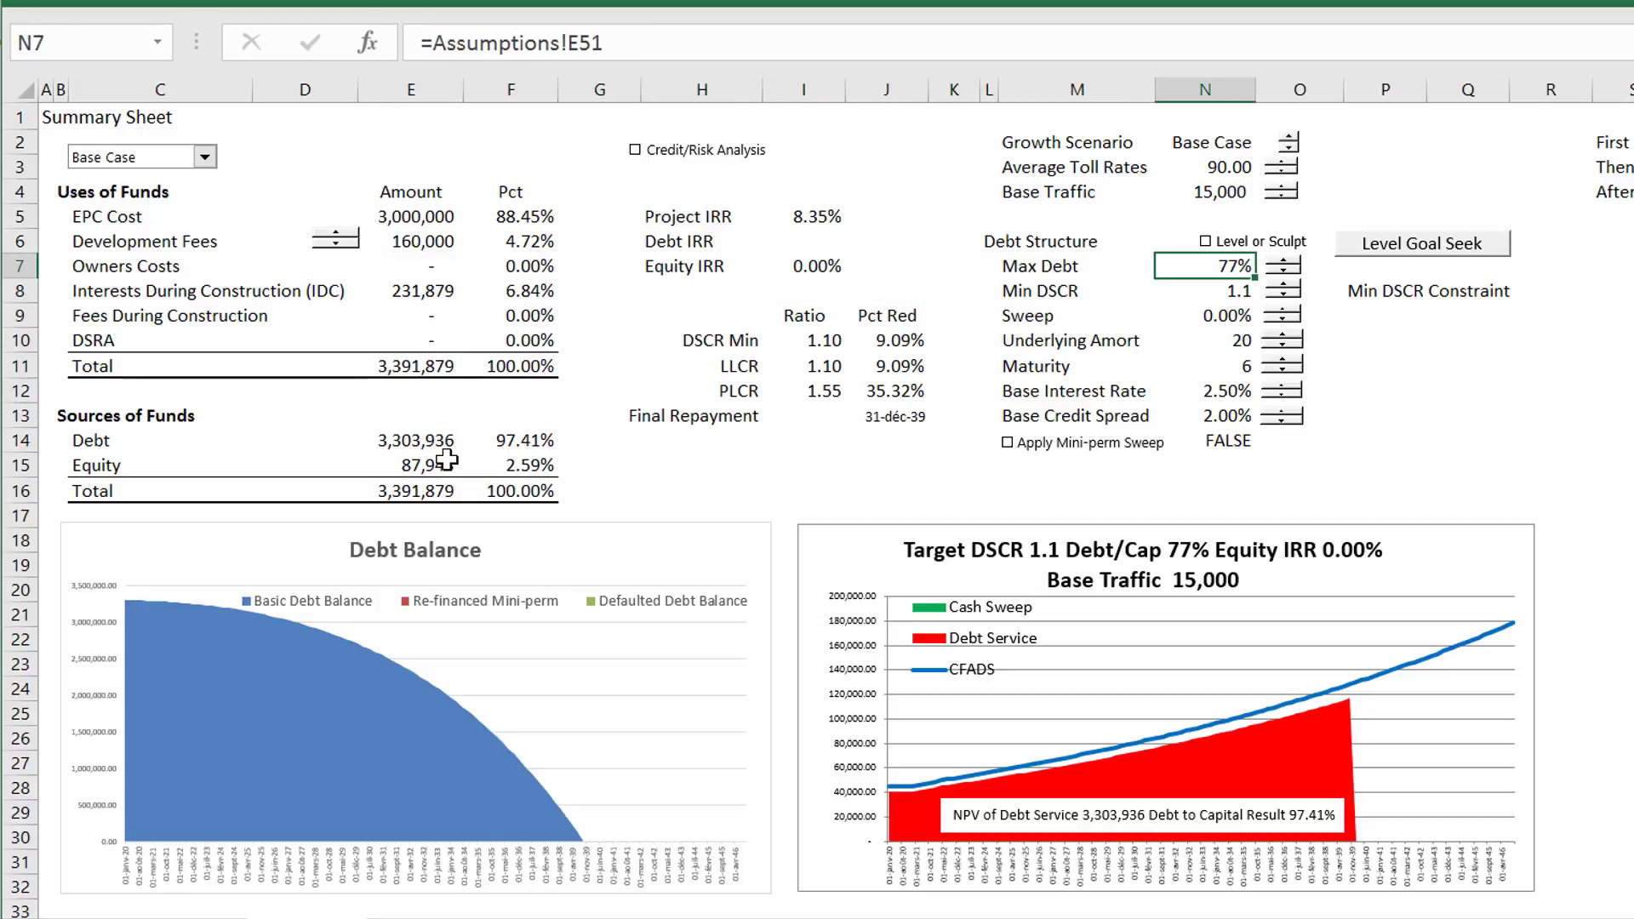
- Go to the Debt Sizing section on the timeline sheet and reach the top of its Uses of Funds table
{"action": "key", "text": "ctrl+Page_Down"}
{"action": "key", "text": "ctrl+Page_Down"}
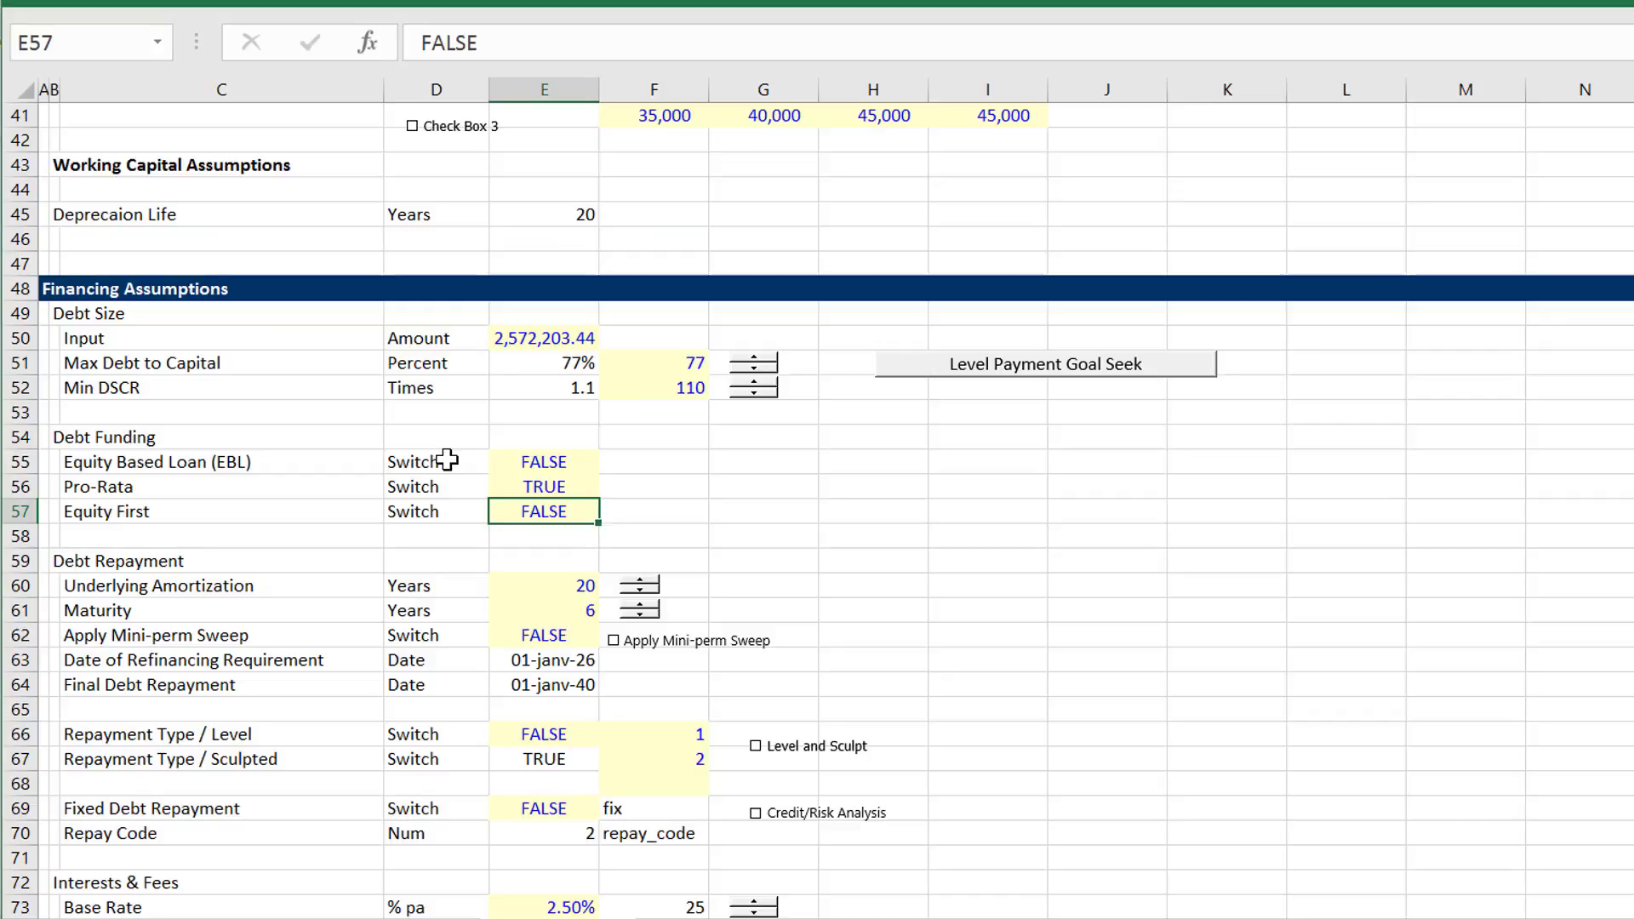
{"action": "key", "text": "ctrl+Page_Down"}
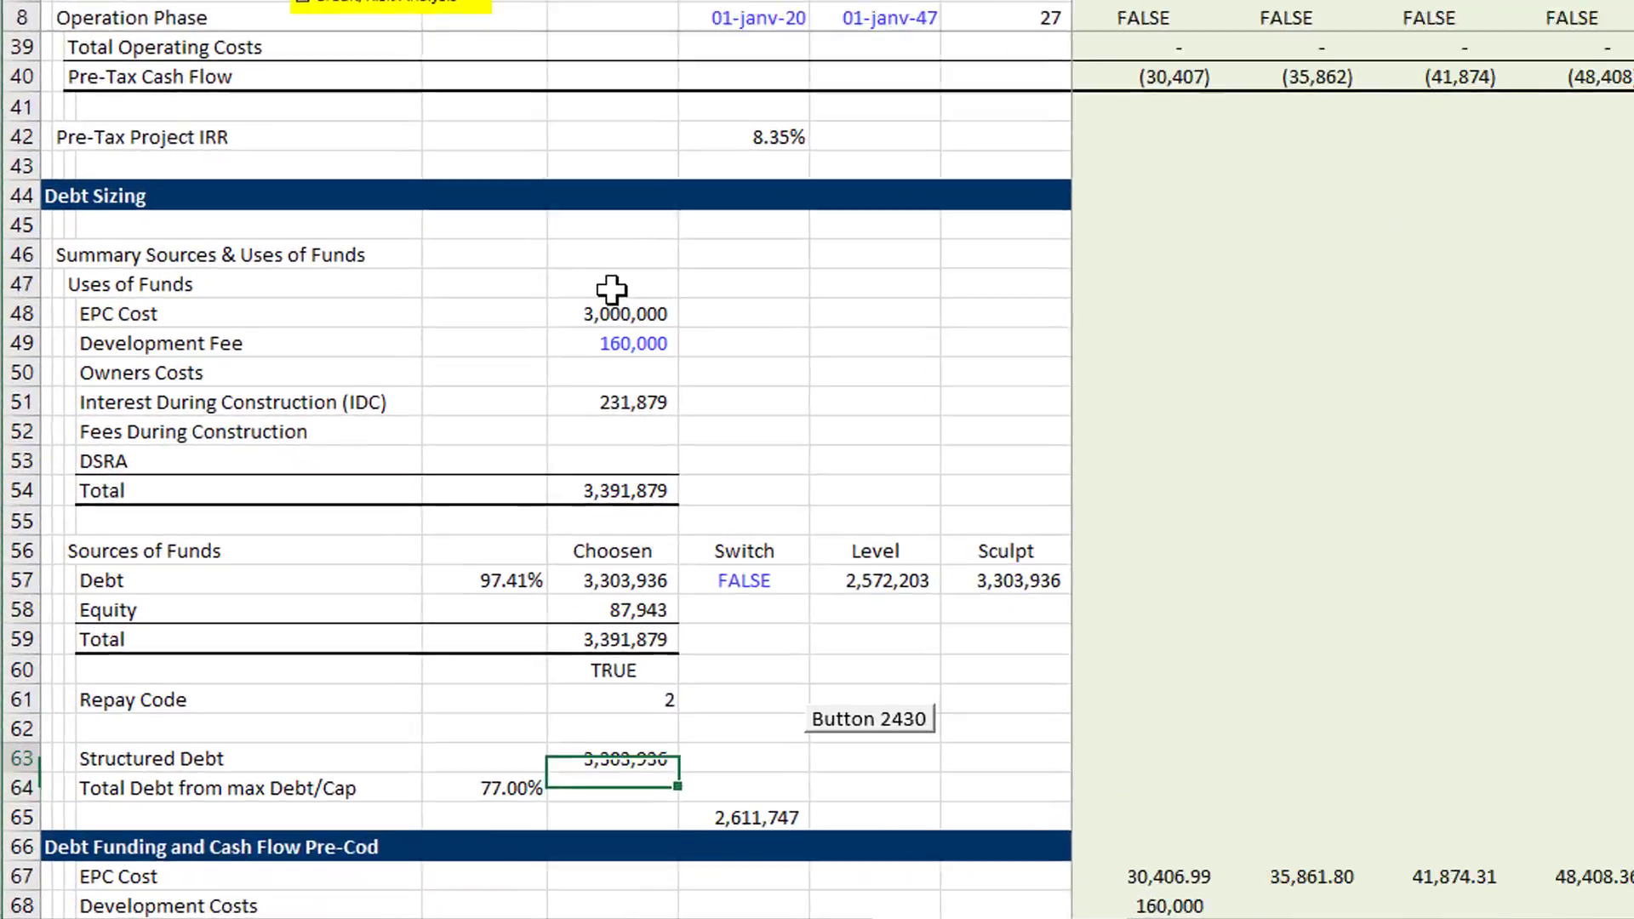
{"action": "key", "text": "Up"}
{"action": "key", "text": "Up"}
{"action": "key", "text": "Up"}
{"action": "key", "text": "Up"}
{"action": "key", "text": "Up"}
{"action": "key", "text": "Up"}
{"action": "key", "text": "Up"}
{"action": "key", "text": "Up"}
{"action": "key", "text": "Up"}
{"action": "key", "text": "Up"}
{"action": "key", "text": "Up"}
{"action": "key", "text": "Up"}
{"action": "key", "text": "Up"}
{"action": "key", "text": "Up"}
{"action": "key", "text": "Up"}
{"action": "key", "text": "Up"}
{"action": "key", "text": "Up"}
{"action": "key", "text": "Up"}
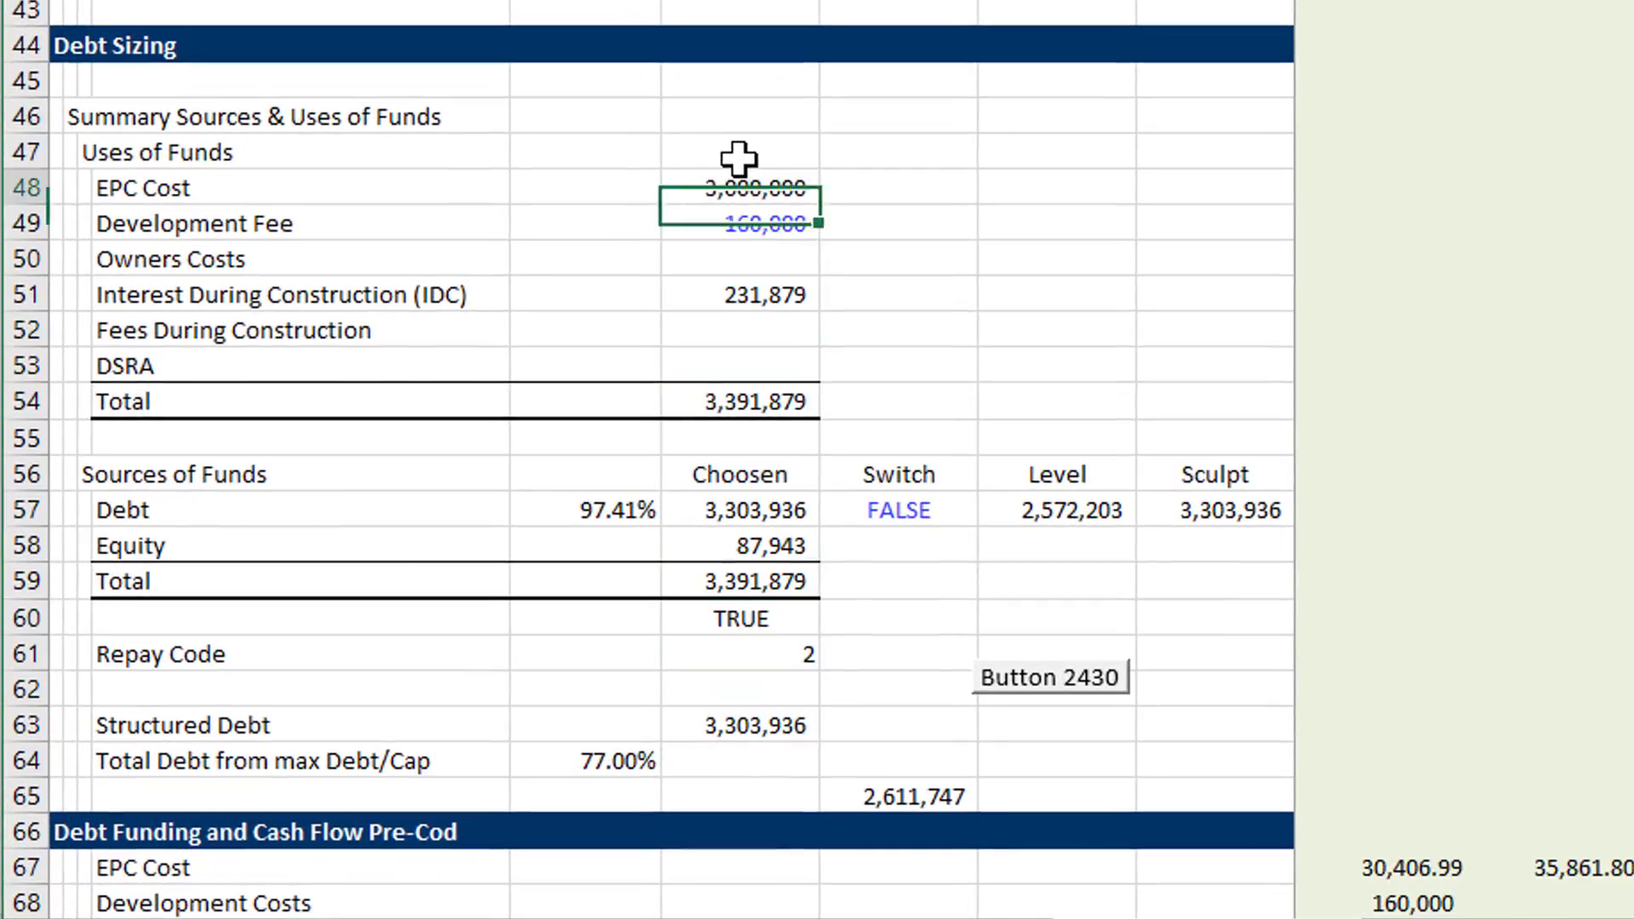
- Examine the Uses of Funds lines and their total, and the Sources of Funds total in the Debt Sizing section
{"action": "key", "text": "Down"}
{"action": "key", "text": "Down"}
{"action": "key", "text": "Down"}
{"action": "key", "text": "Down"}
{"action": "key", "text": "Down"}
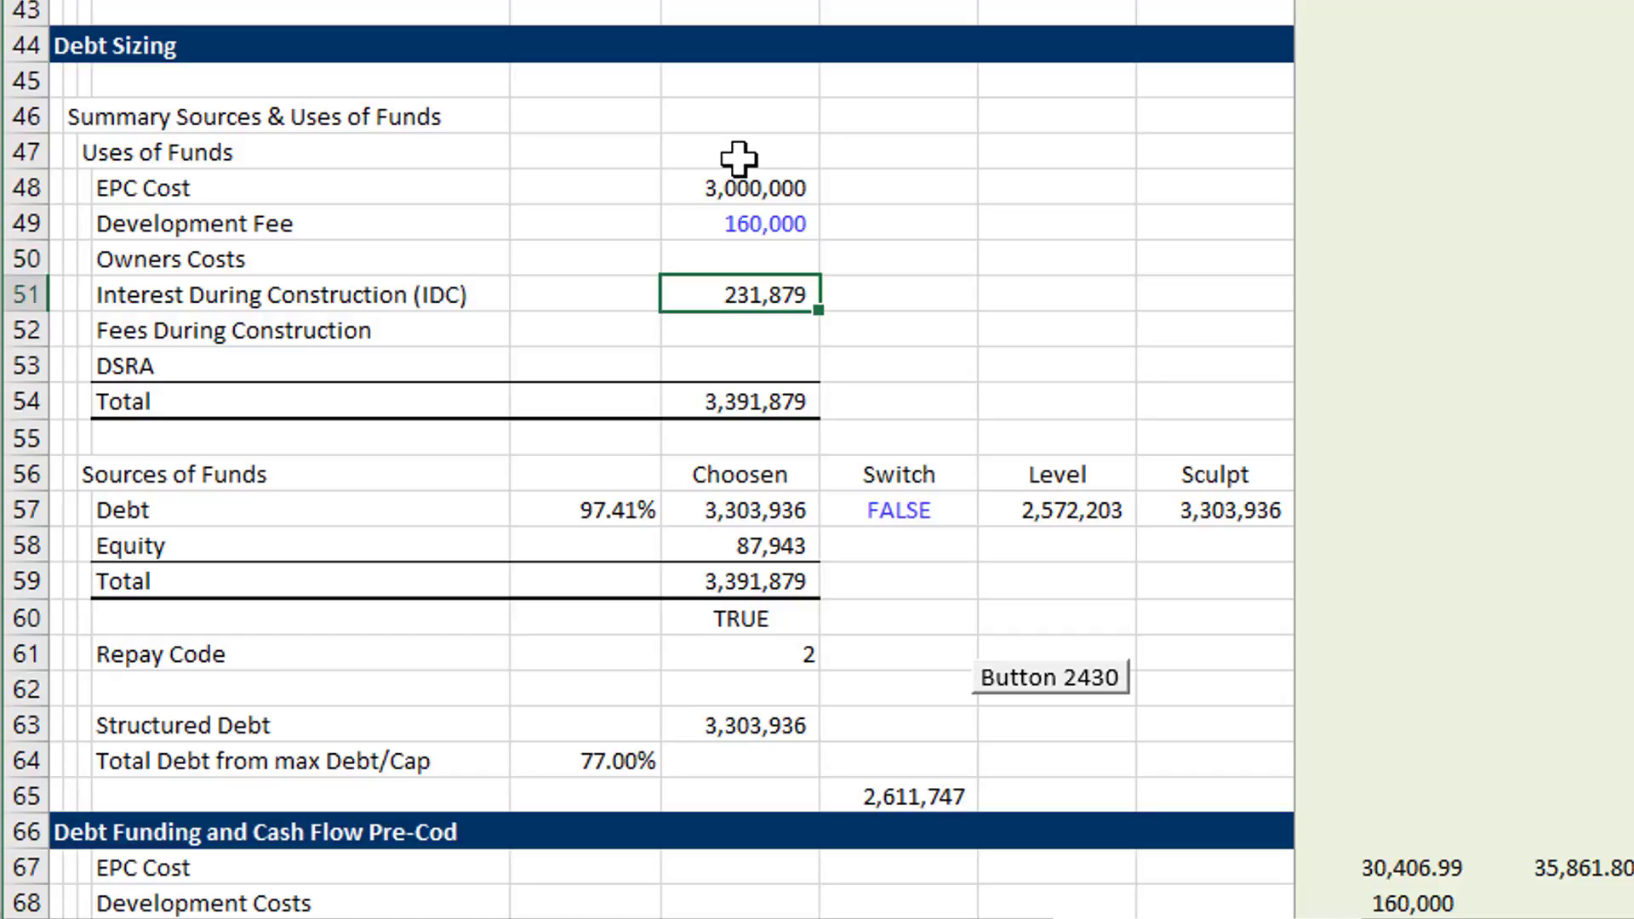
{"action": "key", "text": "Down"}
{"action": "key", "text": "Down"}
{"action": "key", "text": "Down"}
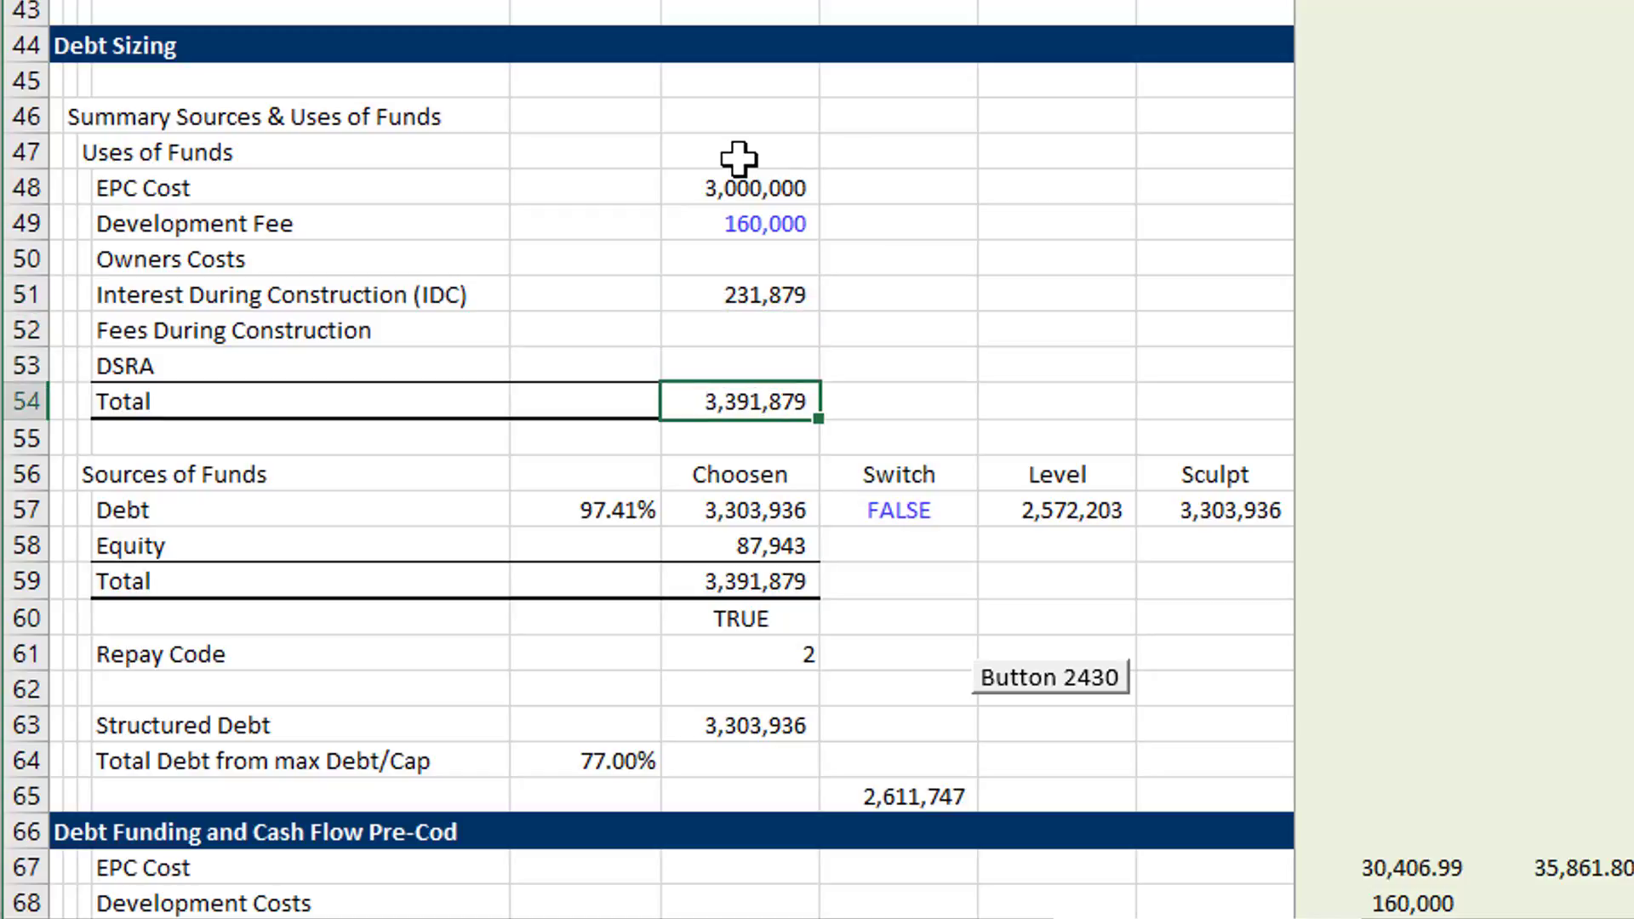
{"action": "key", "text": "Down"}
{"action": "key", "text": "Down"}
{"action": "key", "text": "Down"}
{"action": "key", "text": "Down"}
{"action": "key", "text": "Down"}
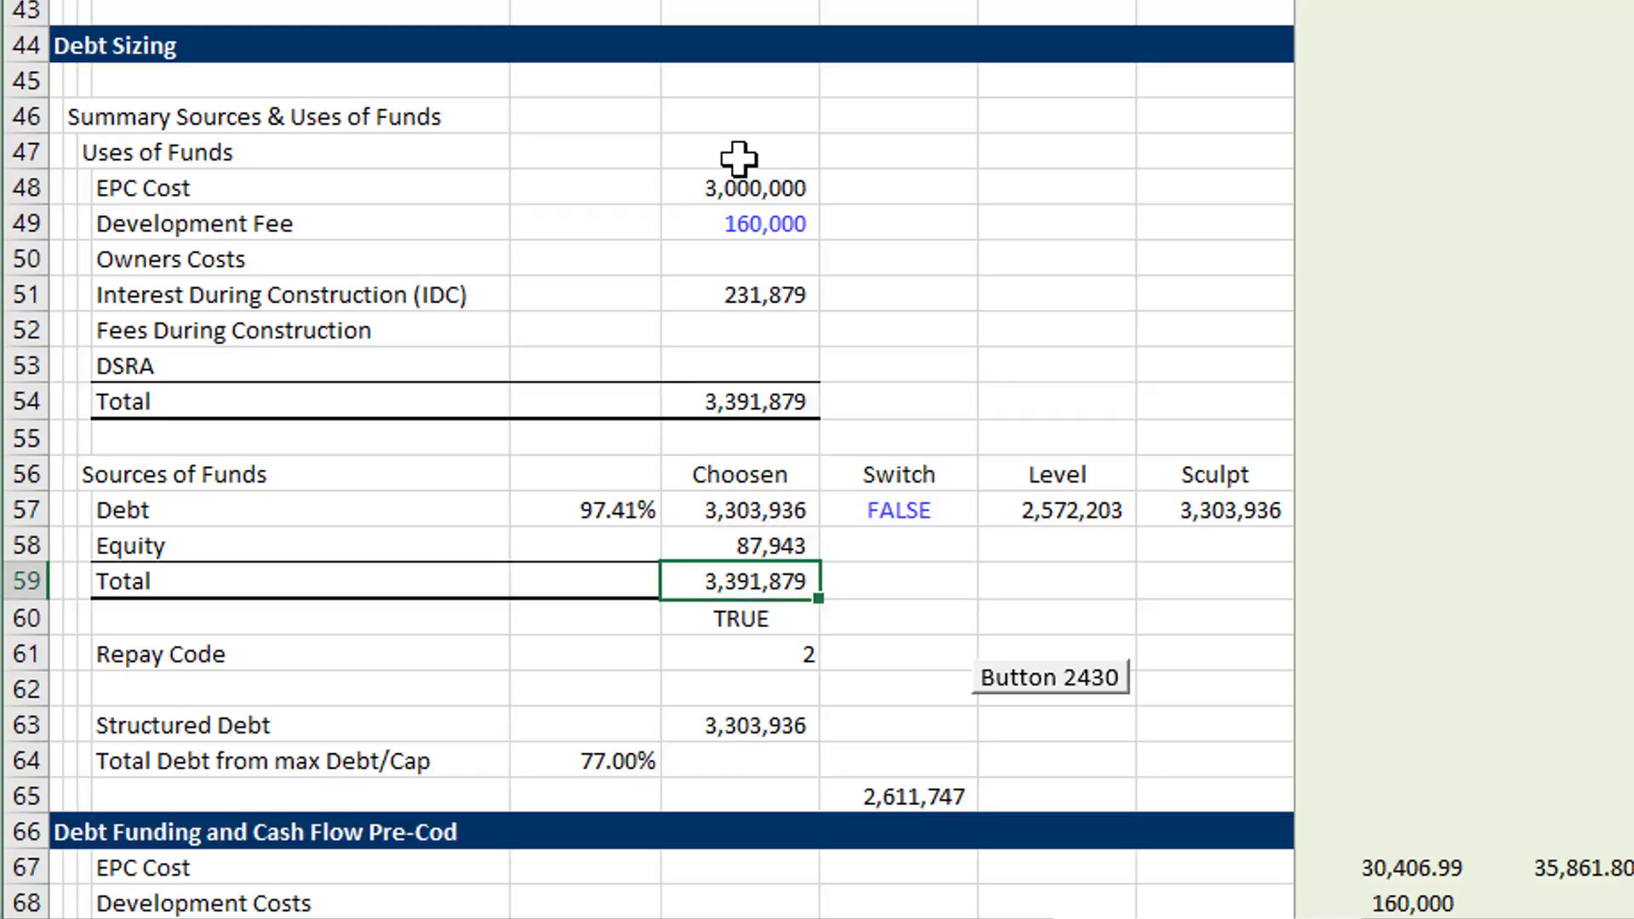
- Compare the debt percentage and chosen debt amount with the Total Debt from max Debt/Cap row in Debt Sizing
{"action": "key", "text": "Up"}
{"action": "key", "text": "Up"}
{"action": "key", "text": "Left"}
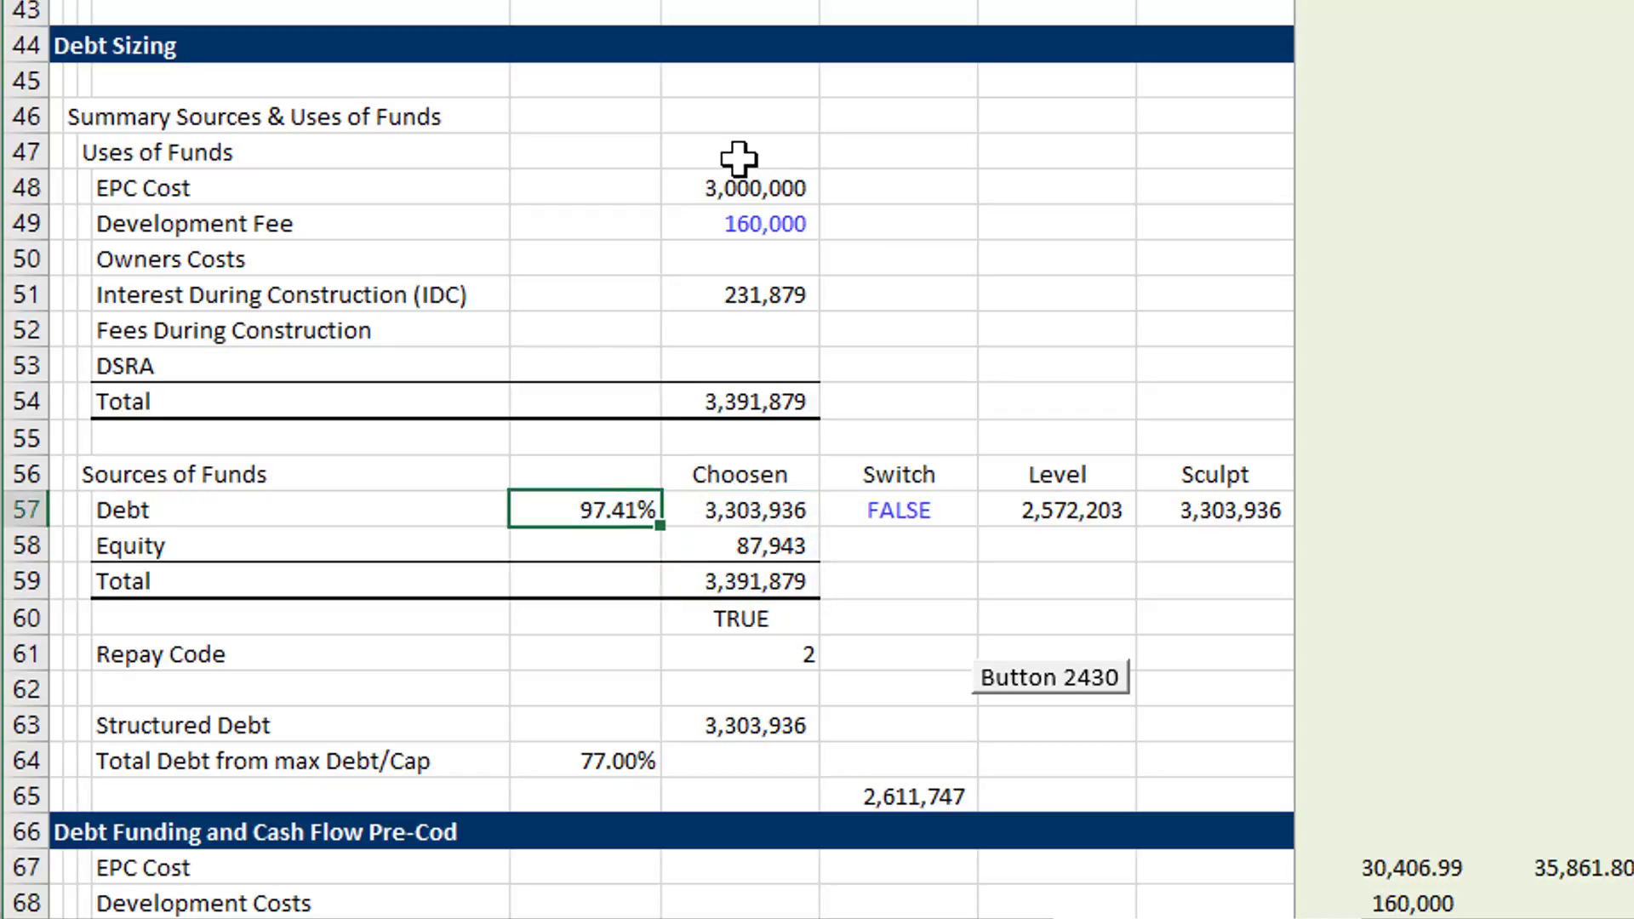
{"action": "key", "text": "Down"}
{"action": "key", "text": "Down"}
{"action": "key", "text": "Down"}
{"action": "key", "text": "Down"}
{"action": "key", "text": "Down"}
{"action": "key", "text": "Down"}
{"action": "key", "text": "Down"}
{"action": "key", "text": "Right"}
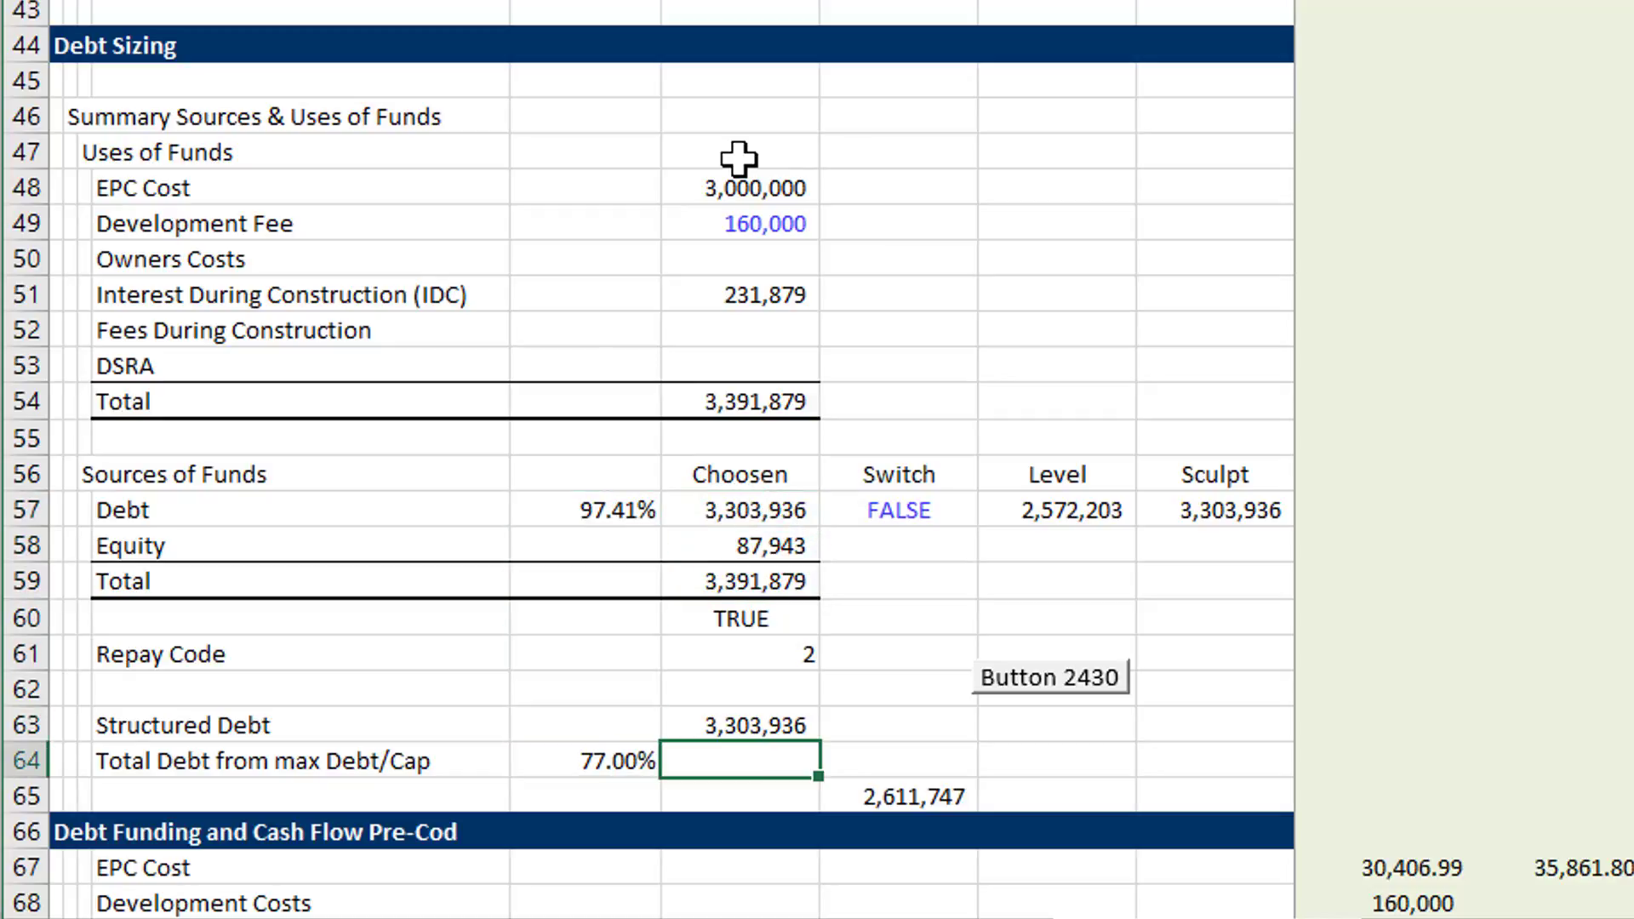
{"action": "key", "text": "Left"}
{"action": "key", "text": "Right"}
{"action": "key", "text": "Up"}
{"action": "key", "text": "Up"}
{"action": "key", "text": "Up"}
{"action": "key", "text": "Up"}
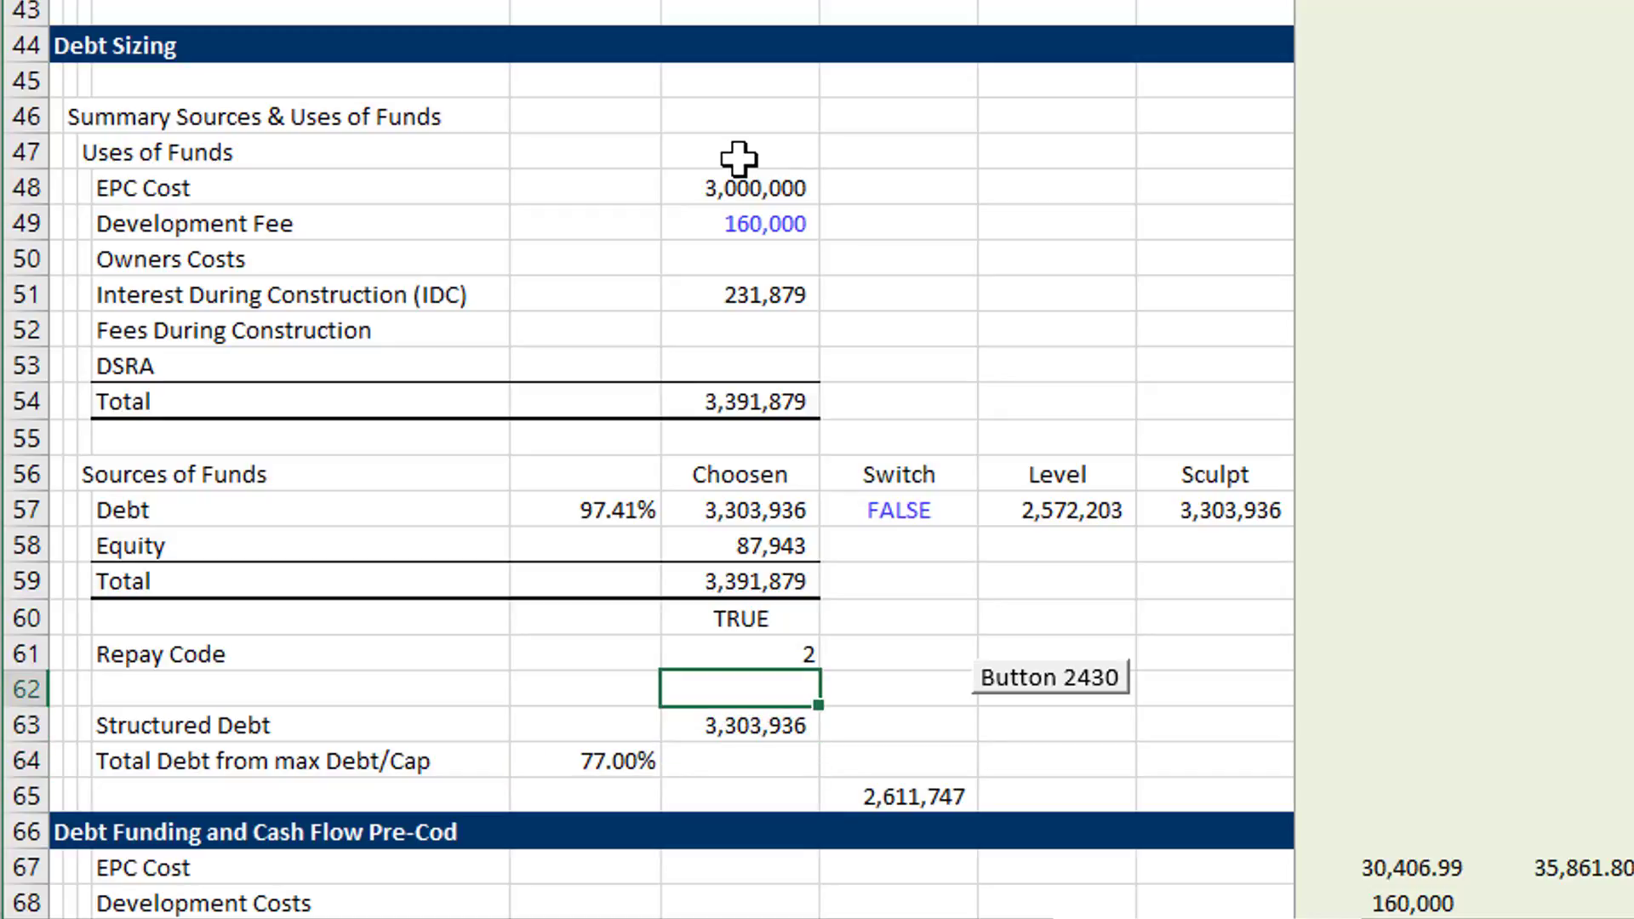
{"action": "key", "text": "Up"}
{"action": "key", "text": "Up"}
{"action": "key", "text": "Up"}
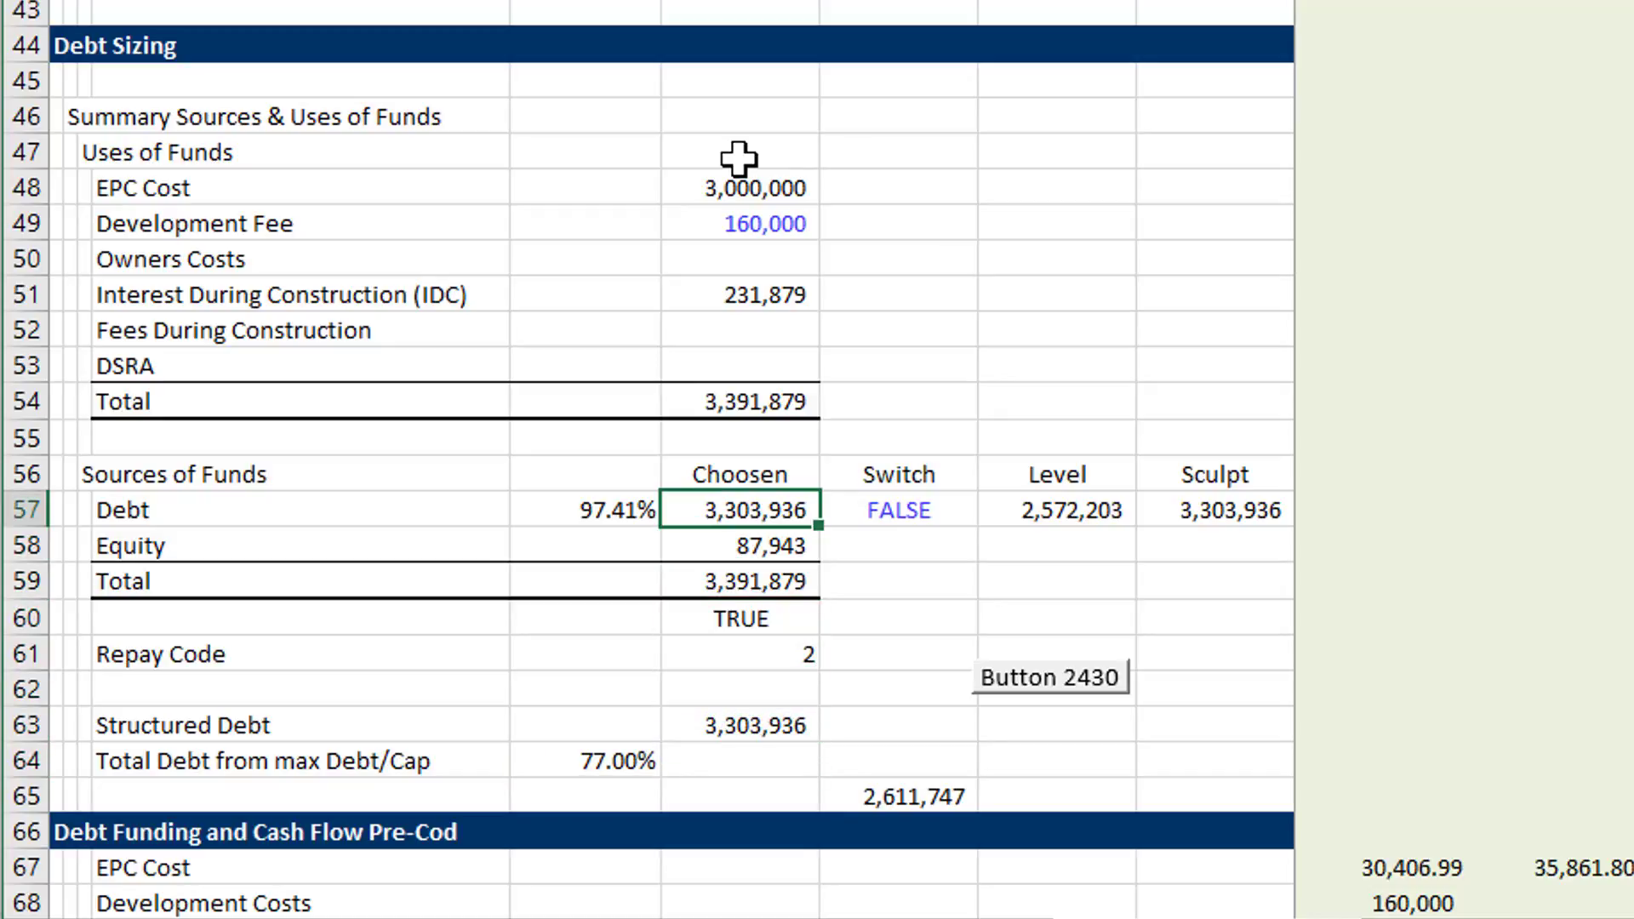
- Find the Max Debt to Capital calculations below the LLCR and PLCR sections of the same sheet
{"action": "key", "text": "Page_Down"}
{"action": "key", "text": "Page_Down"}
{"action": "key", "text": "Page_Down"}
{"action": "key", "text": "Page_Down"}
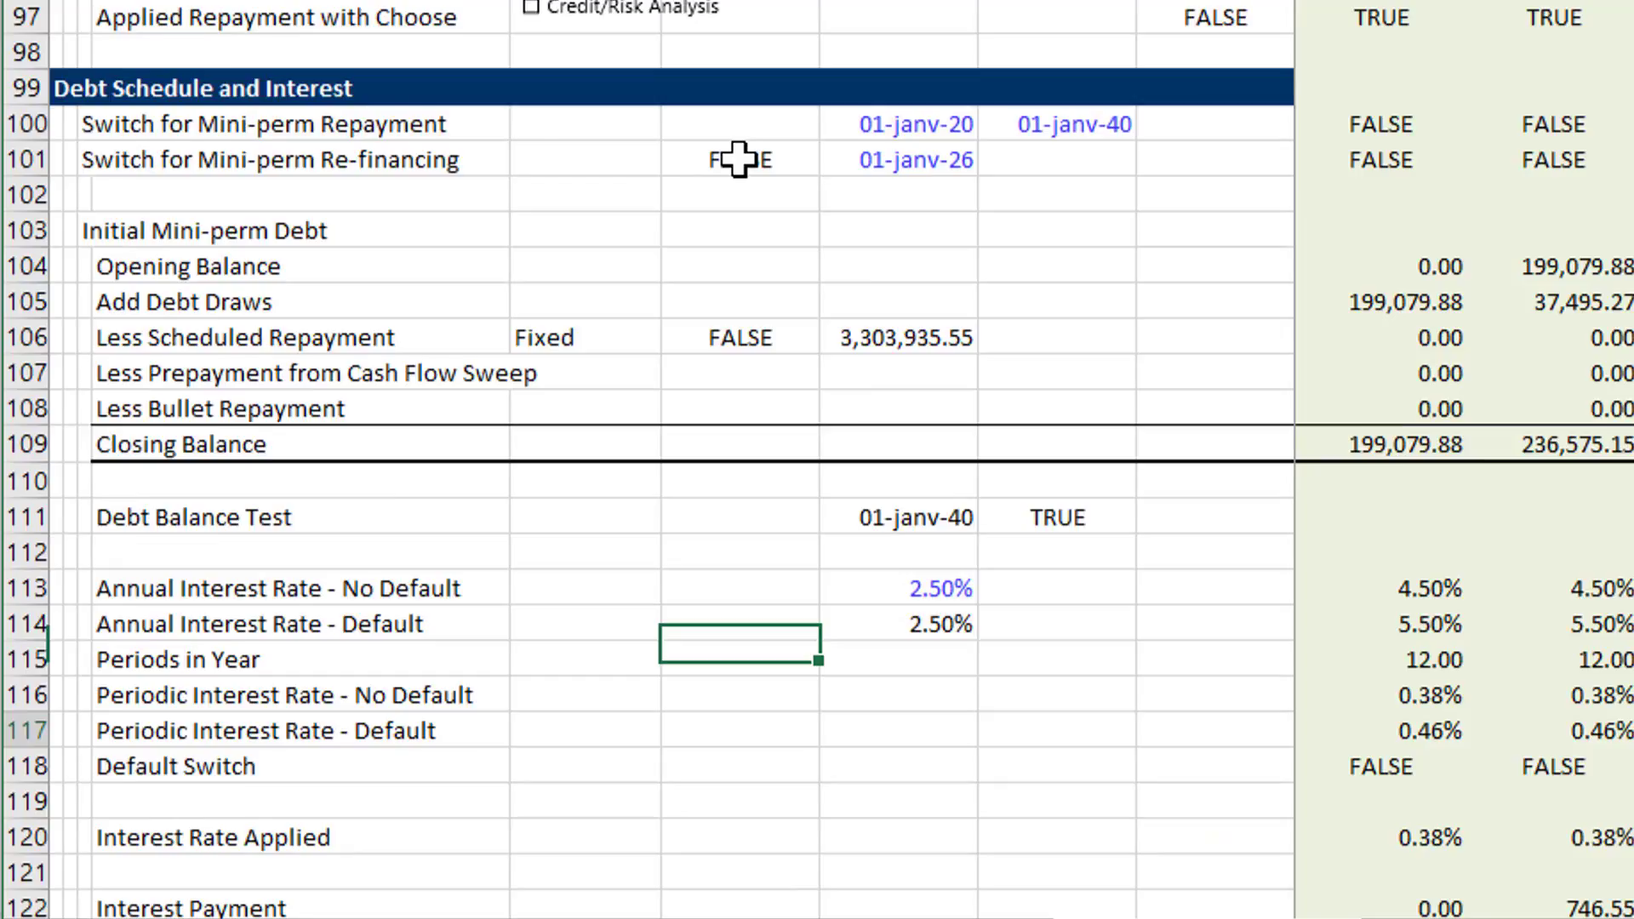
{"action": "key", "text": "Page_Down"}
{"action": "key", "text": "Page_Down"}
{"action": "key", "text": "Page_Down"}
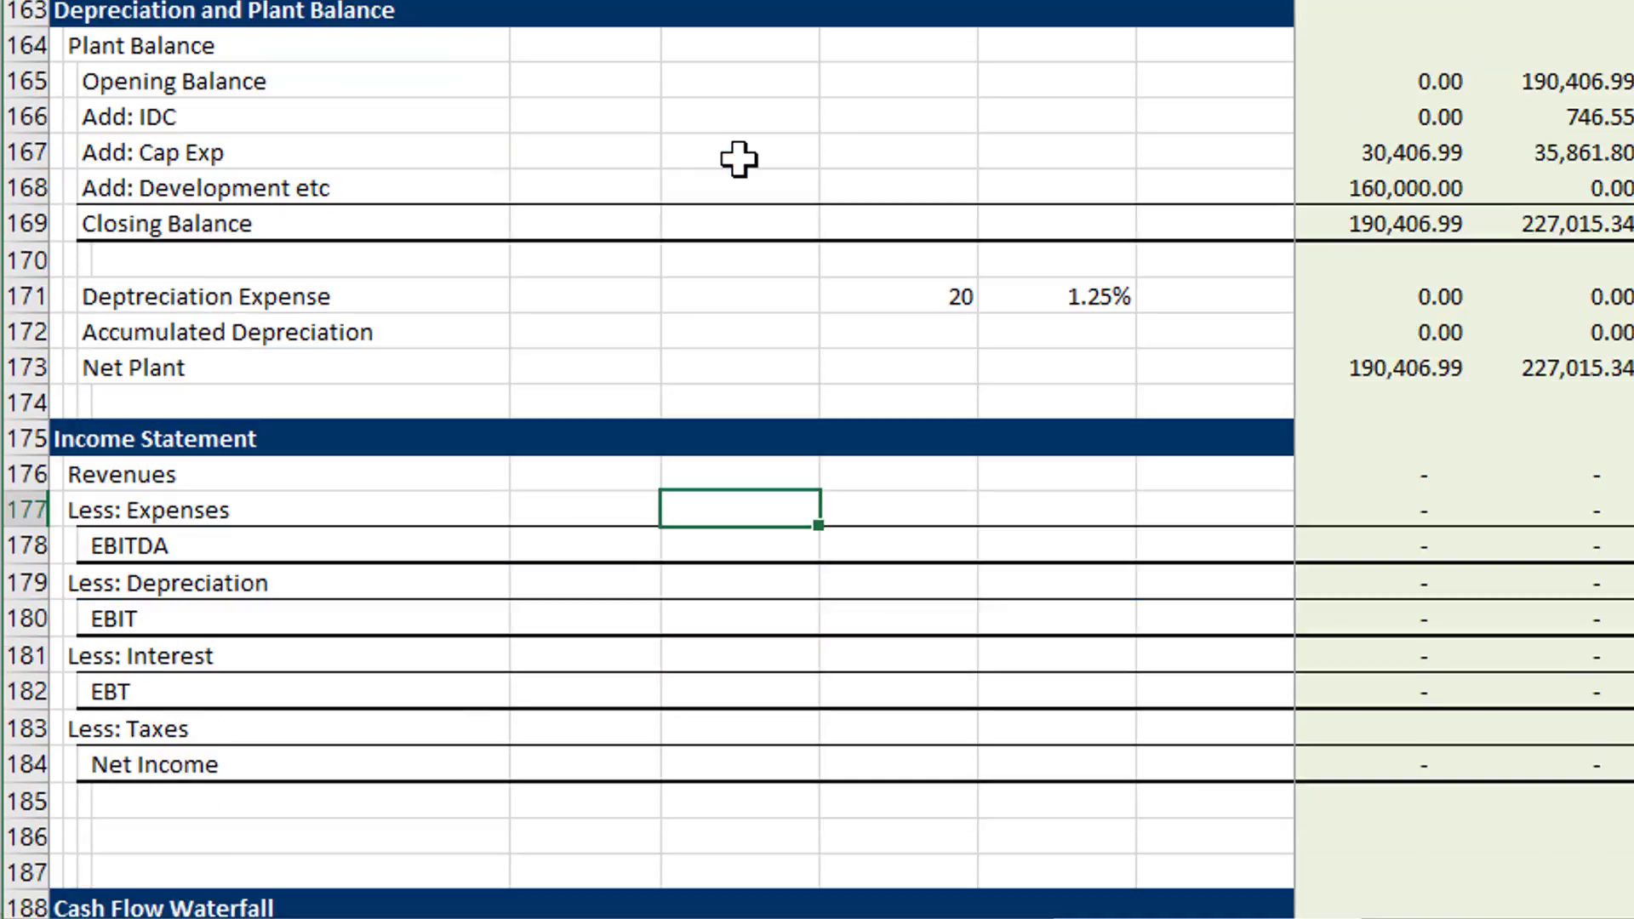
{"action": "key", "text": "Page_Down"}
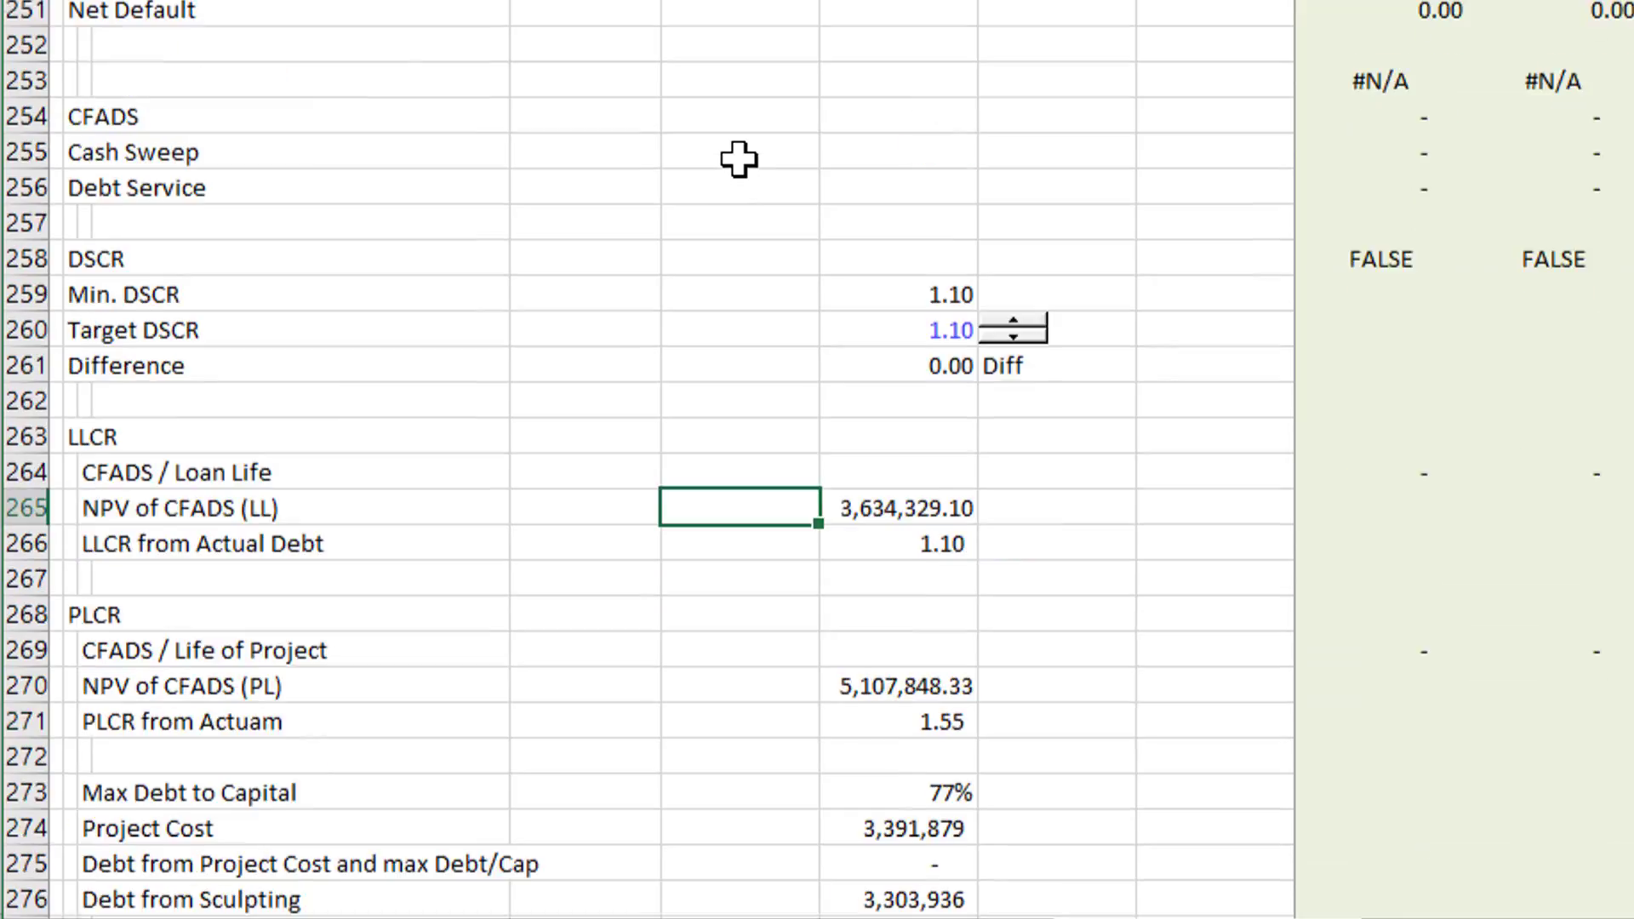
{"action": "key", "text": "Down"}
{"action": "key", "text": "Down"}
{"action": "key", "text": "Down"}
{"action": "key", "text": "Down"}
{"action": "key", "text": "Down"}
{"action": "key", "text": "Down"}
{"action": "key", "text": "Down"}
{"action": "key", "text": "Down"}
{"action": "key", "text": "Down"}
{"action": "key", "text": "Down"}
{"action": "key", "text": "Down"}
{"action": "key", "text": "Down"}
{"action": "key", "text": "Down"}
{"action": "key", "text": "Down"}
{"action": "key", "text": "Down"}
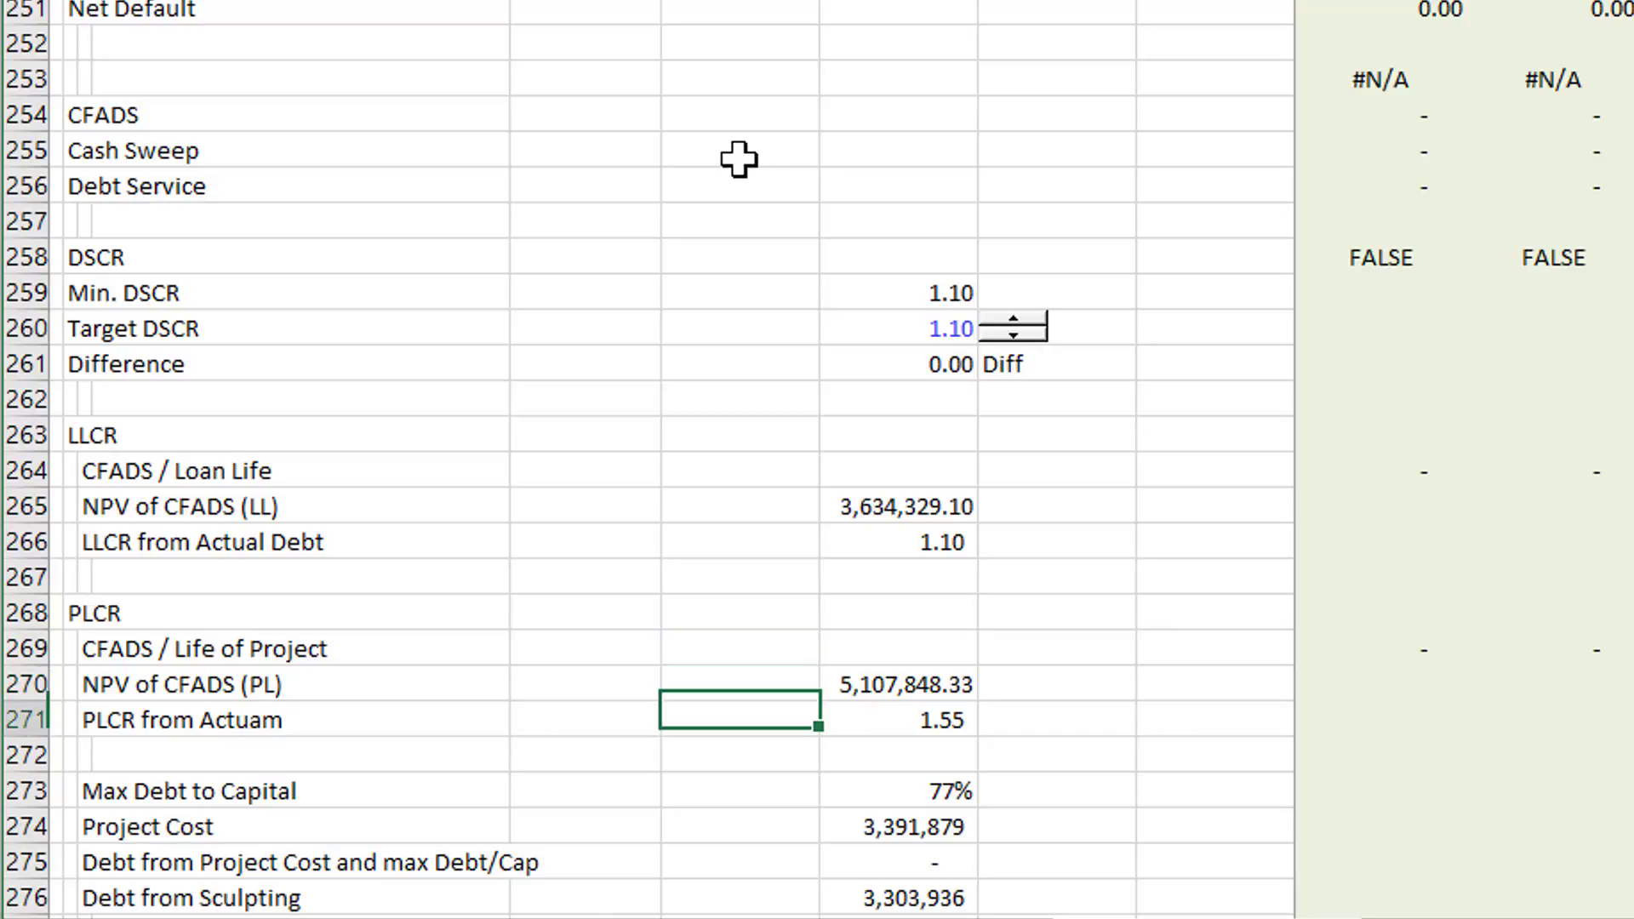
- Examine the Max Debt to Capital, Project Cost and Debt from Project Cost and max Debt/Cap values
{"action": "key", "text": "Up"}
{"action": "key", "text": "Up"}
{"action": "key", "text": "Up"}
{"action": "key", "text": "Up"}
{"action": "key", "text": "Up"}
{"action": "key", "text": "Up"}
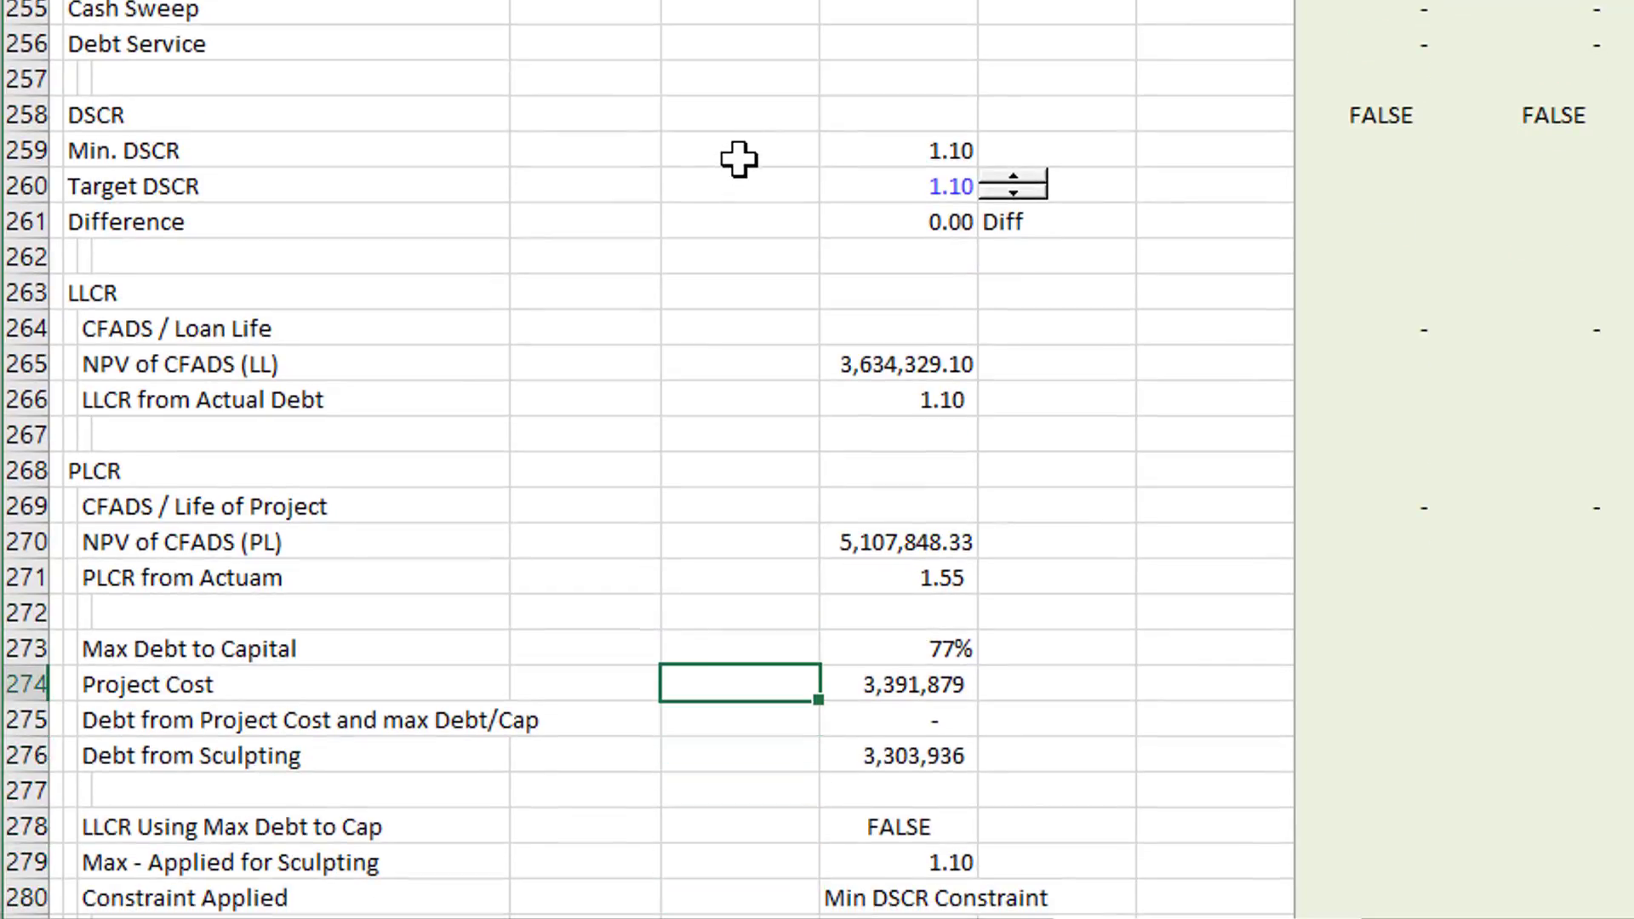
{"action": "key", "text": "Right"}
{"action": "key", "text": "Up"}
{"action": "key", "text": "Down"}
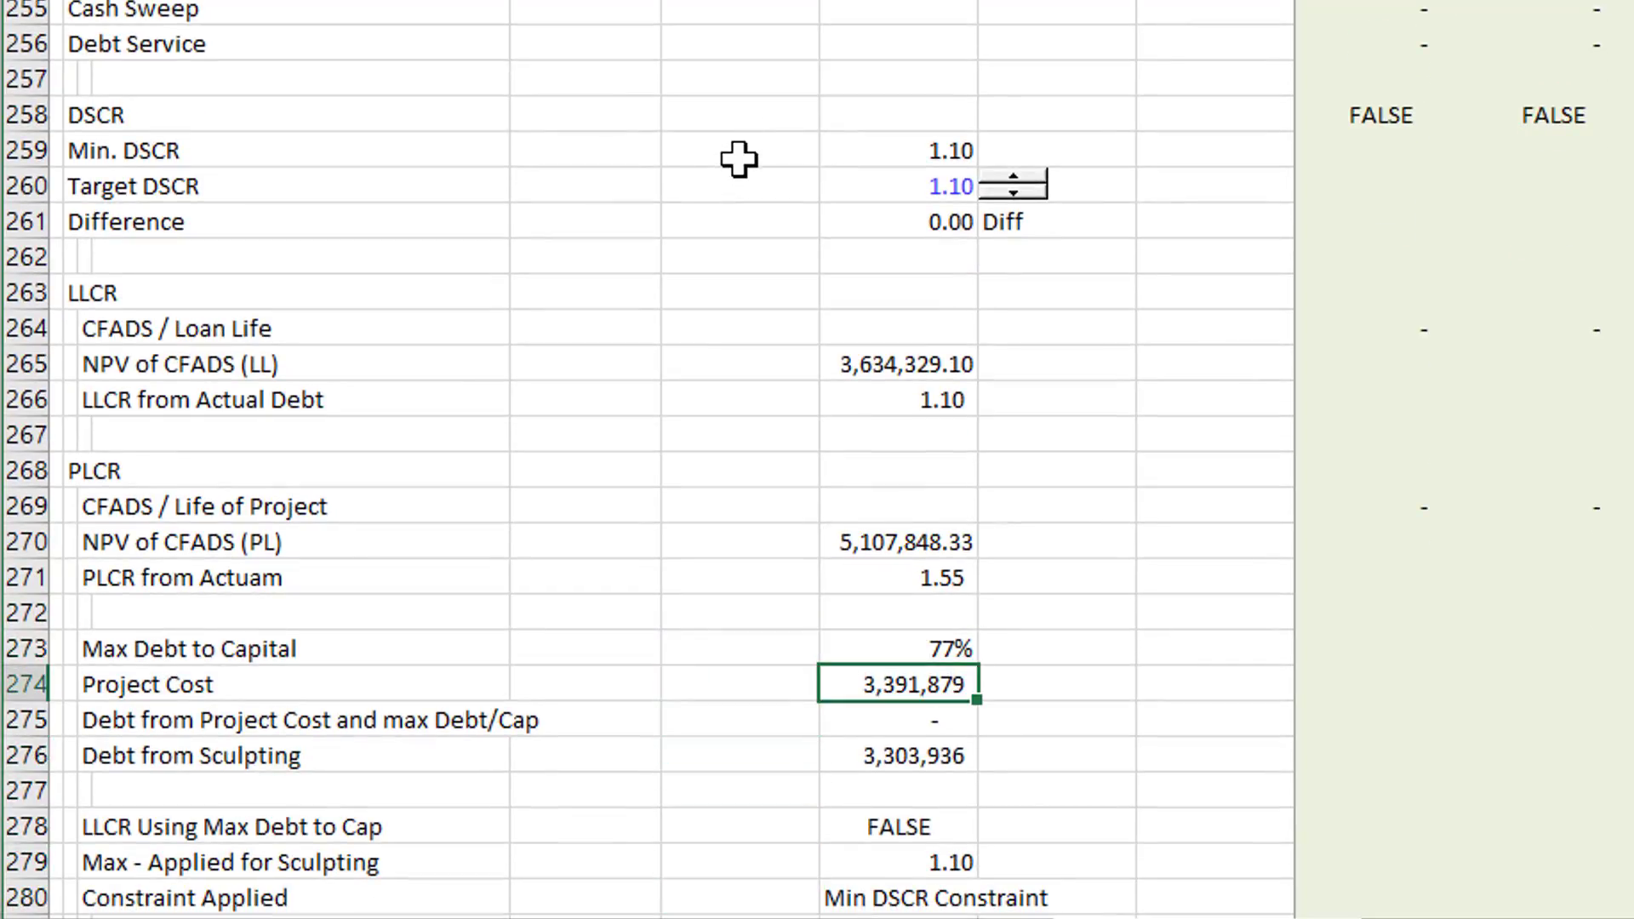
{"action": "key", "text": "Down"}
{"action": "key", "text": "Left"}
{"action": "key", "text": "Right"}
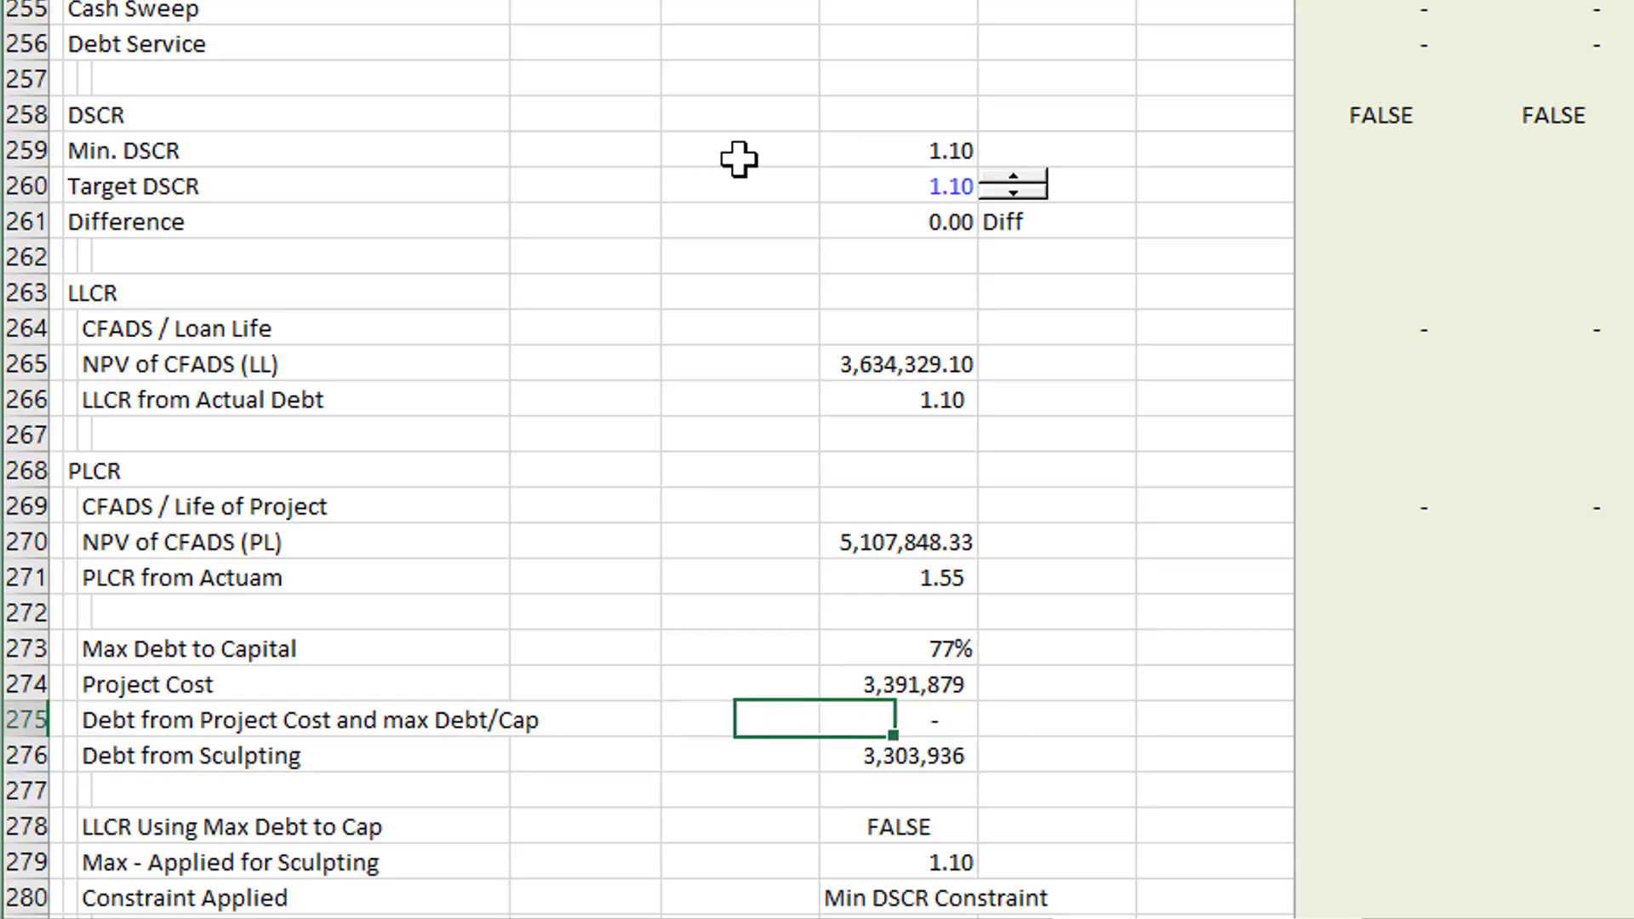
- Return to the Debt Sizing section and select the empty amount cell F64 for Total Debt from max Debt/Cap
{"action": "key", "text": "Page_Up"}
{"action": "key", "text": "Page_Up"}
{"action": "key", "text": "Page_Up"}
{"action": "key", "text": "Page_Up"}
{"action": "key", "text": "Page_Up"}
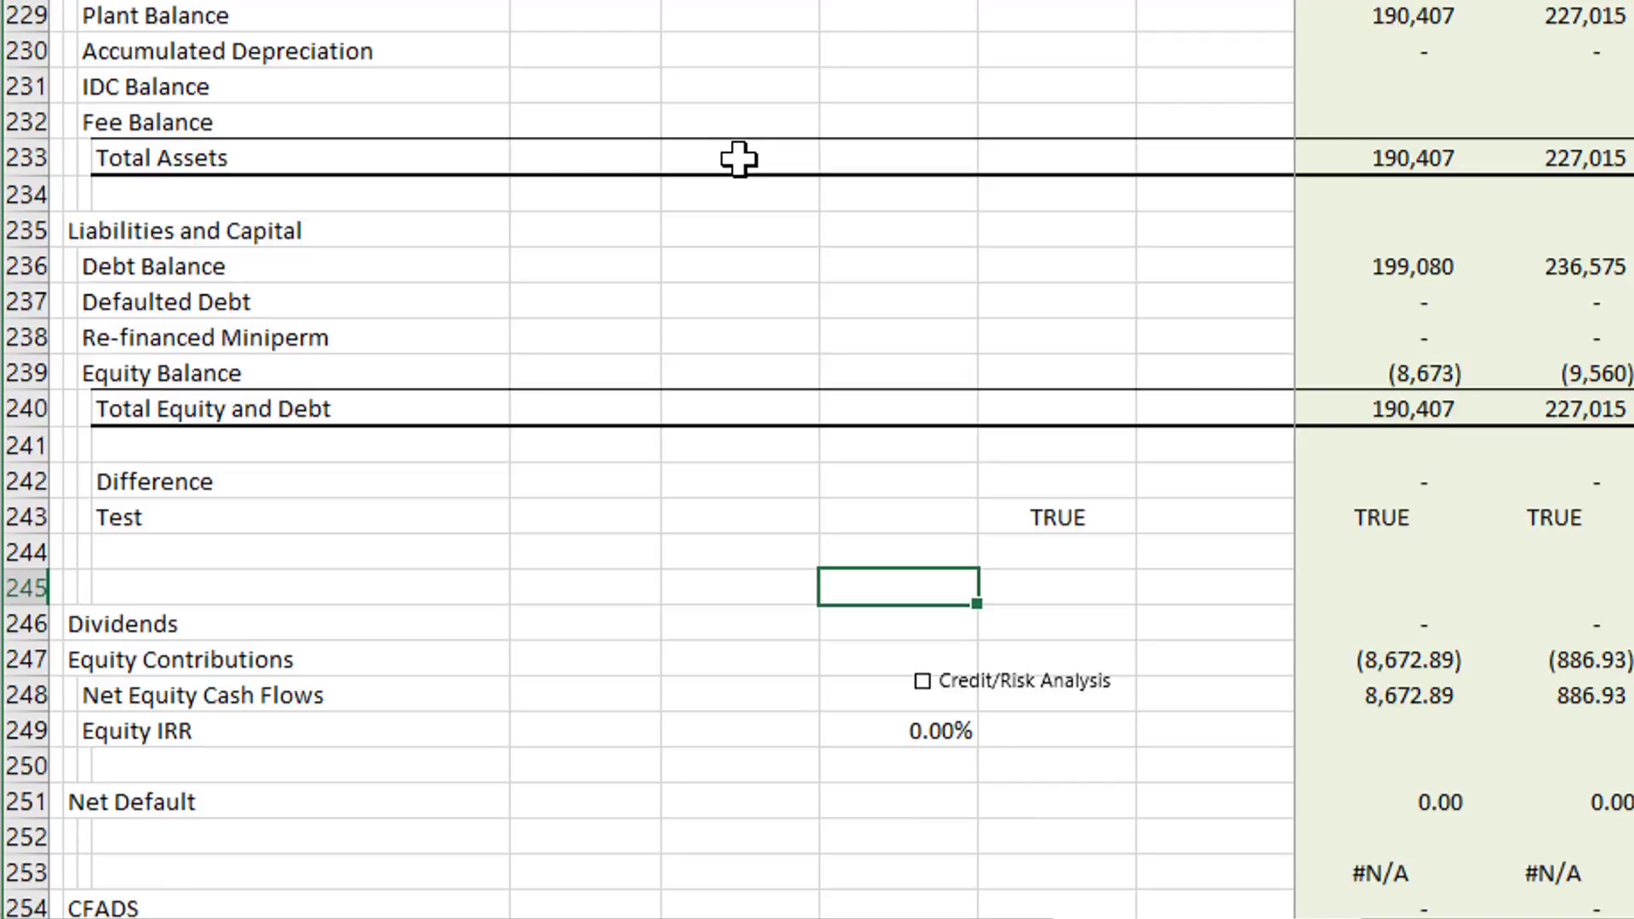
{"action": "key", "text": "Page_Up"}
{"action": "key", "text": "Page_Up"}
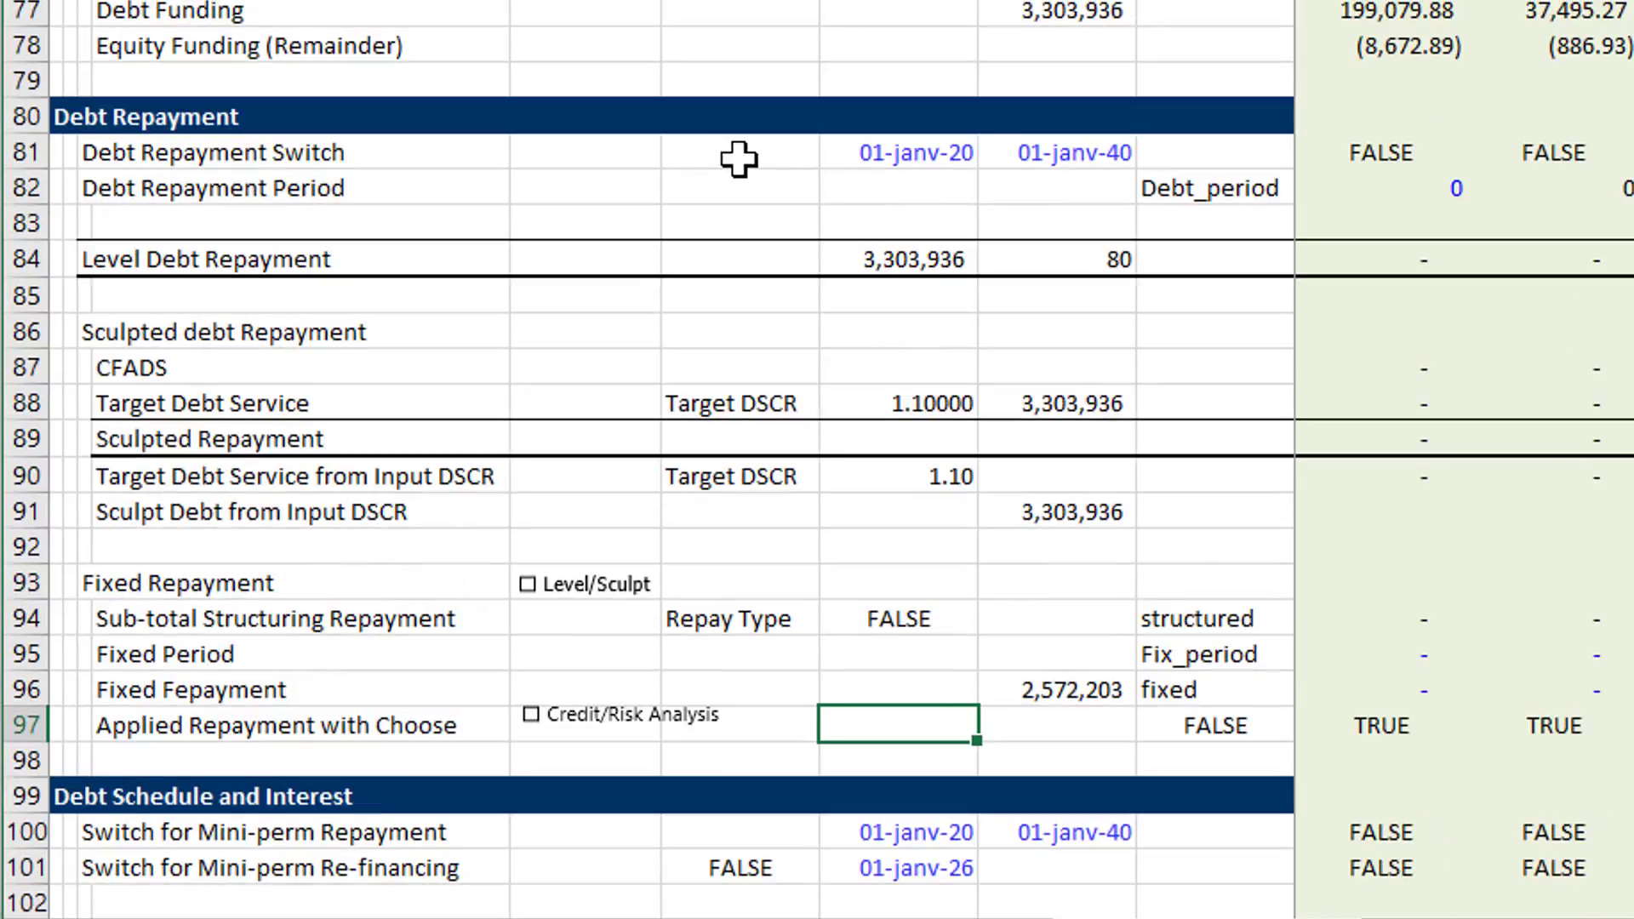
{"action": "key", "text": "Page_Up"}
{"action": "key", "text": "Up"}
{"action": "key", "text": "Up"}
{"action": "key", "text": "Up"}
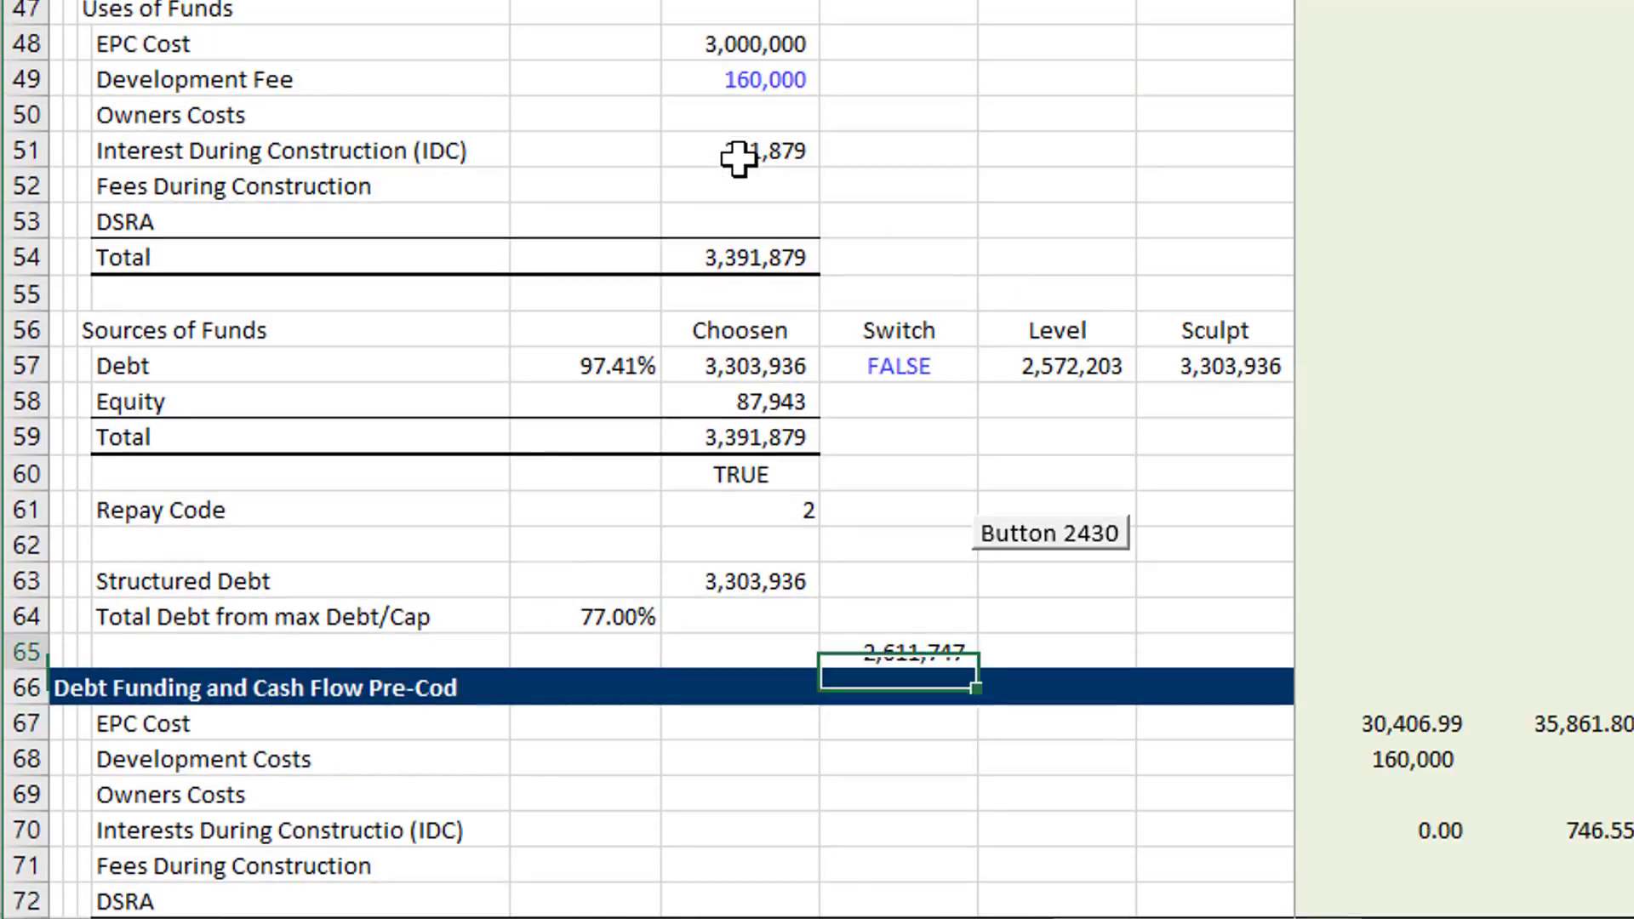
{"action": "key", "text": "Left"}
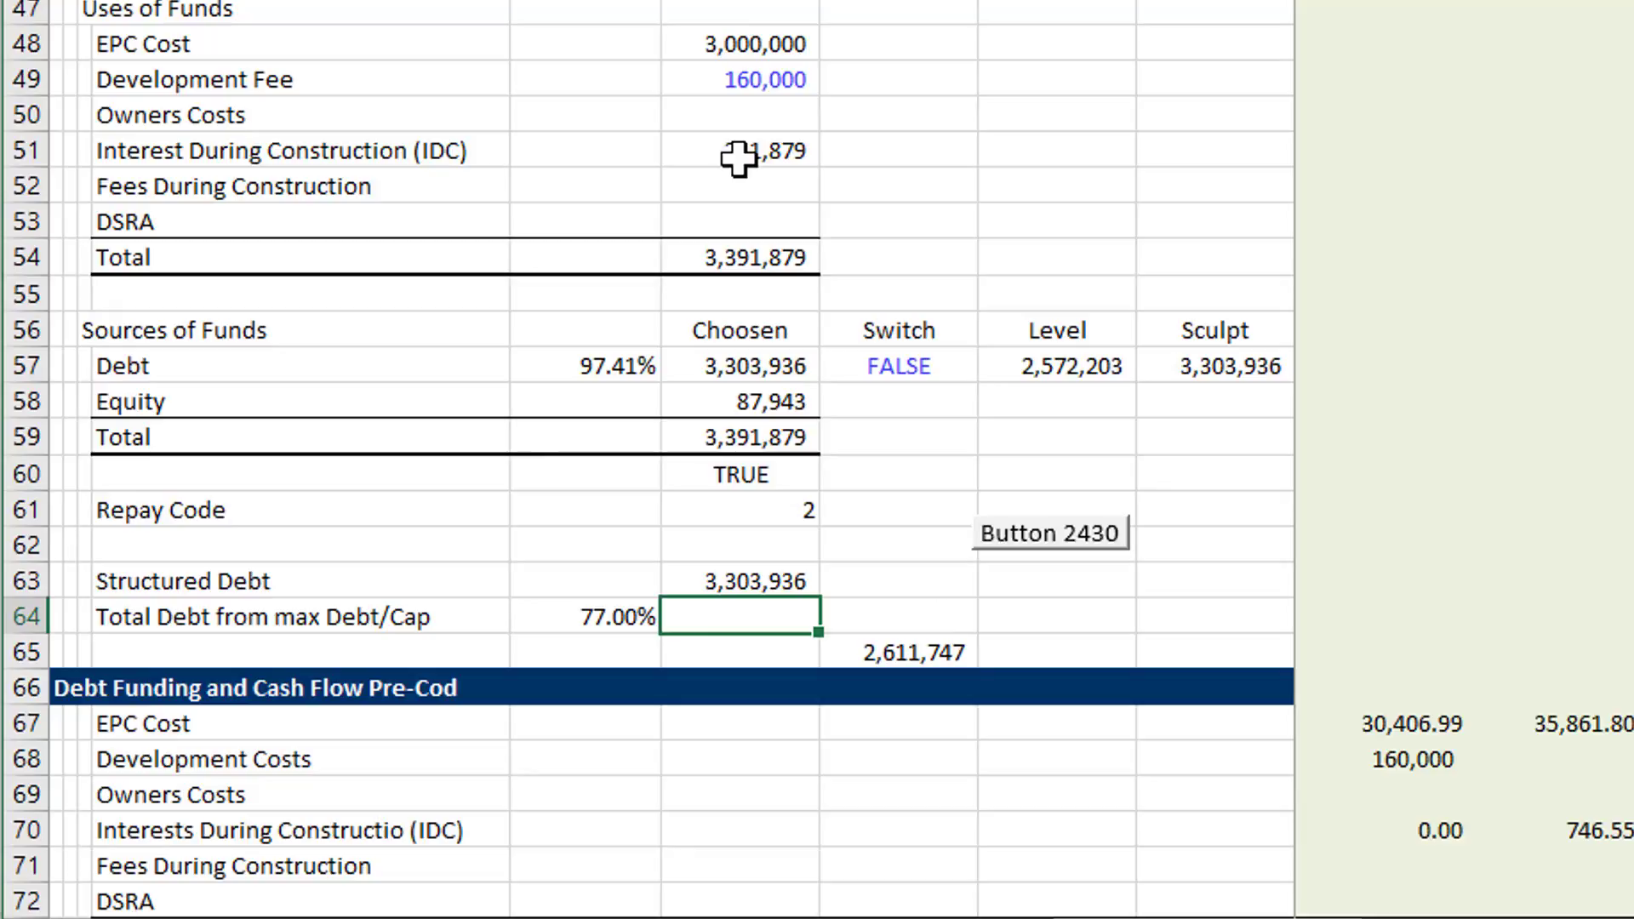
- Locate the Max Debt to Capital calculations near row 273 and examine the Debt from Project Cost and max Debt/Cap amount
{"action": "key", "text": "Page_Down"}
{"action": "key", "text": "Page_Down"}
{"action": "key", "text": "Page_Down"}
{"action": "key", "text": "Page_Down"}
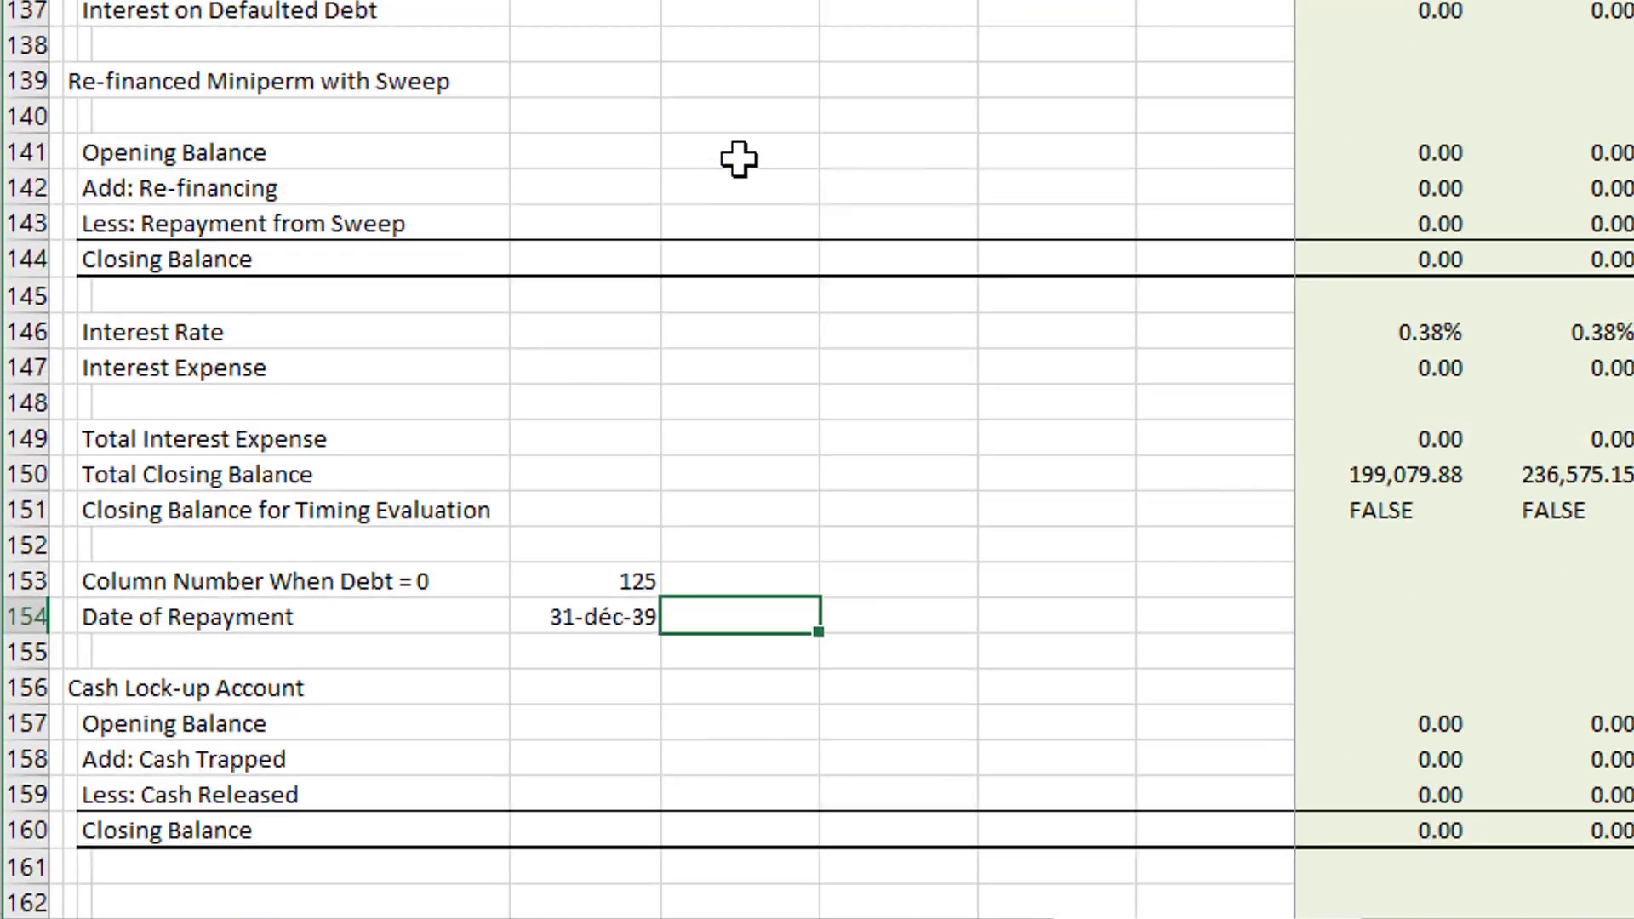
{"action": "key", "text": "Page_Down"}
{"action": "key", "text": "Page_Down"}
{"action": "key", "text": "Page_Down"}
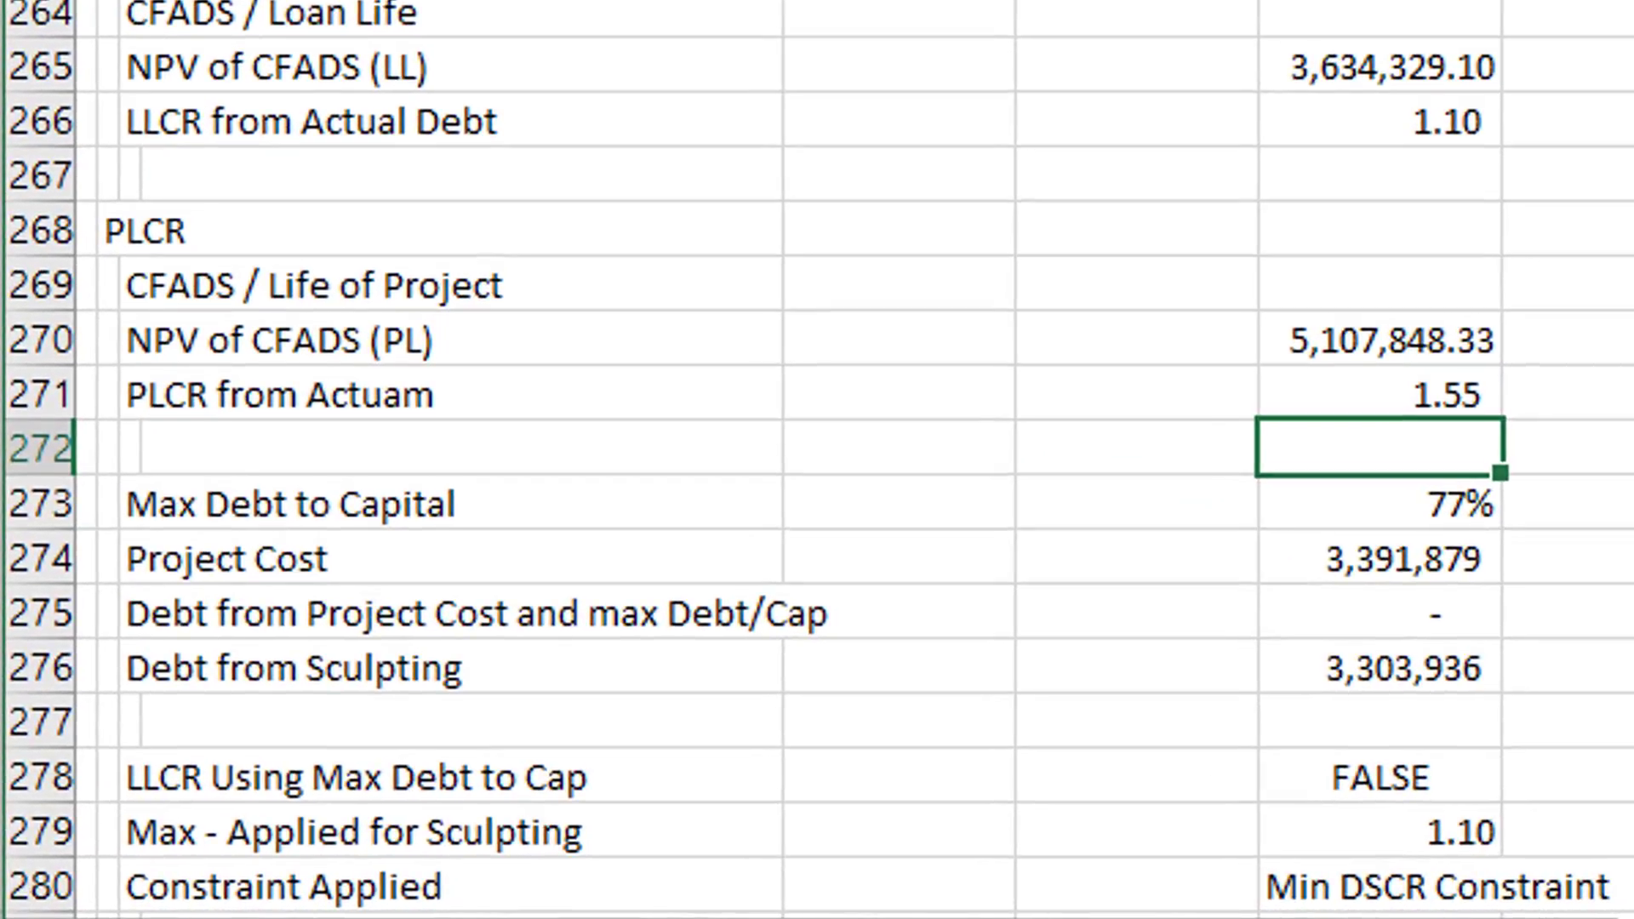
{"action": "key", "text": "Down"}
{"action": "key", "text": "Down"}
{"action": "key", "text": "Down"}
{"action": "key", "text": "Left"}
{"action": "key", "text": "Left"}
{"action": "key", "text": "Right"}
{"action": "key", "text": "Right"}
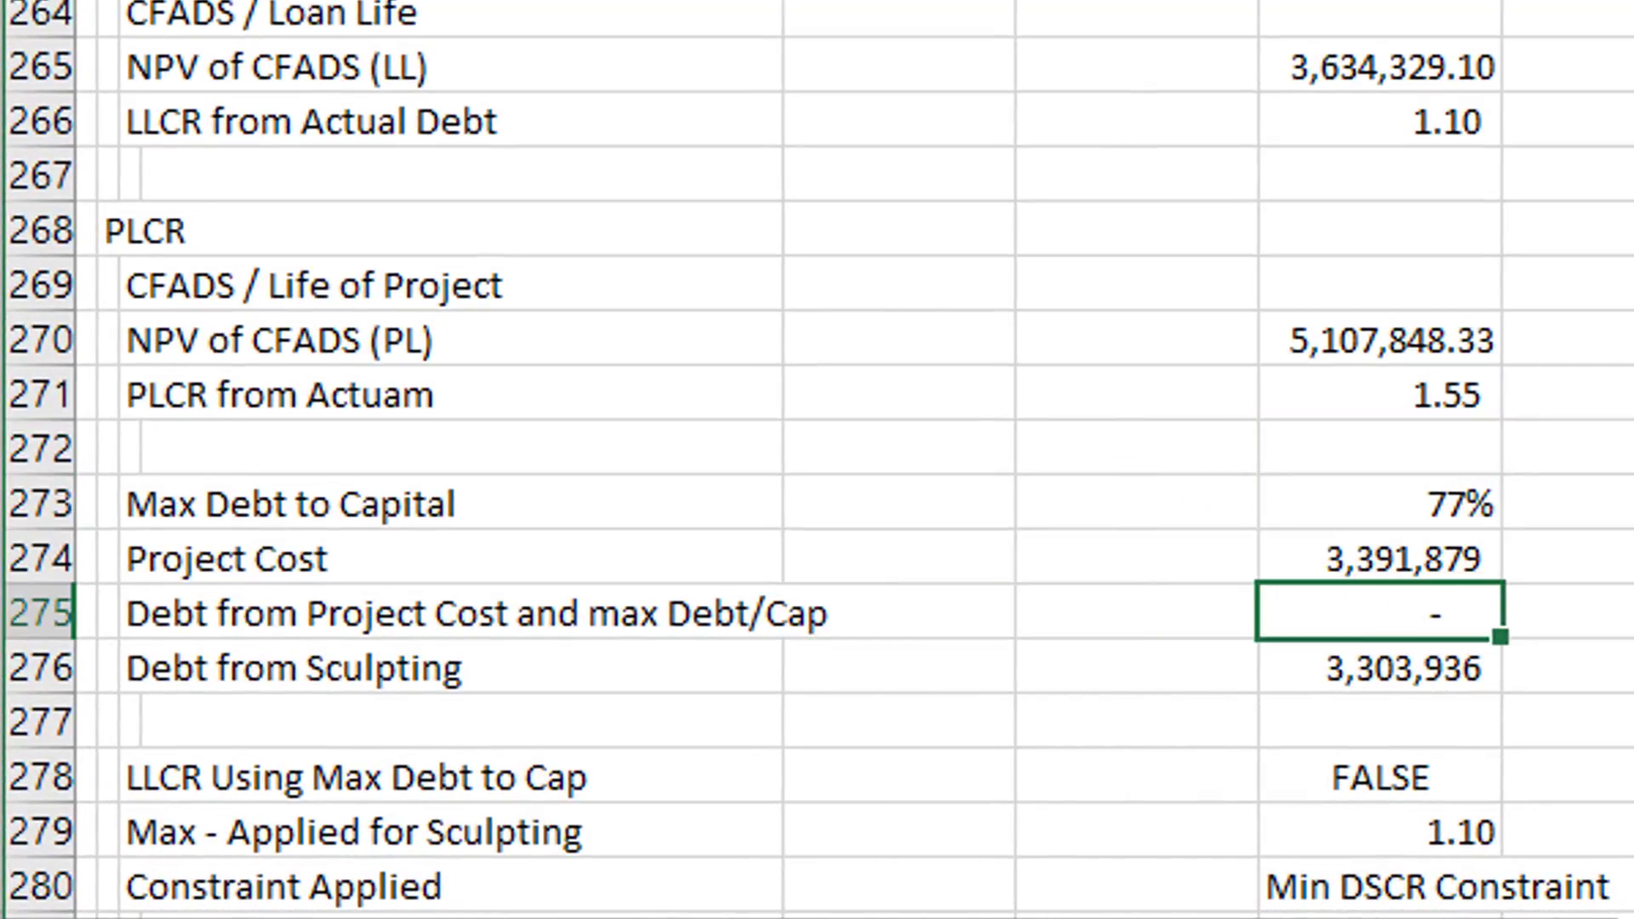
- Inspect the Debt from Sculpting formula in G276 and compare its amount with Debt from Project Cost and max Debt/Cap
{"action": "key", "text": "Down"}
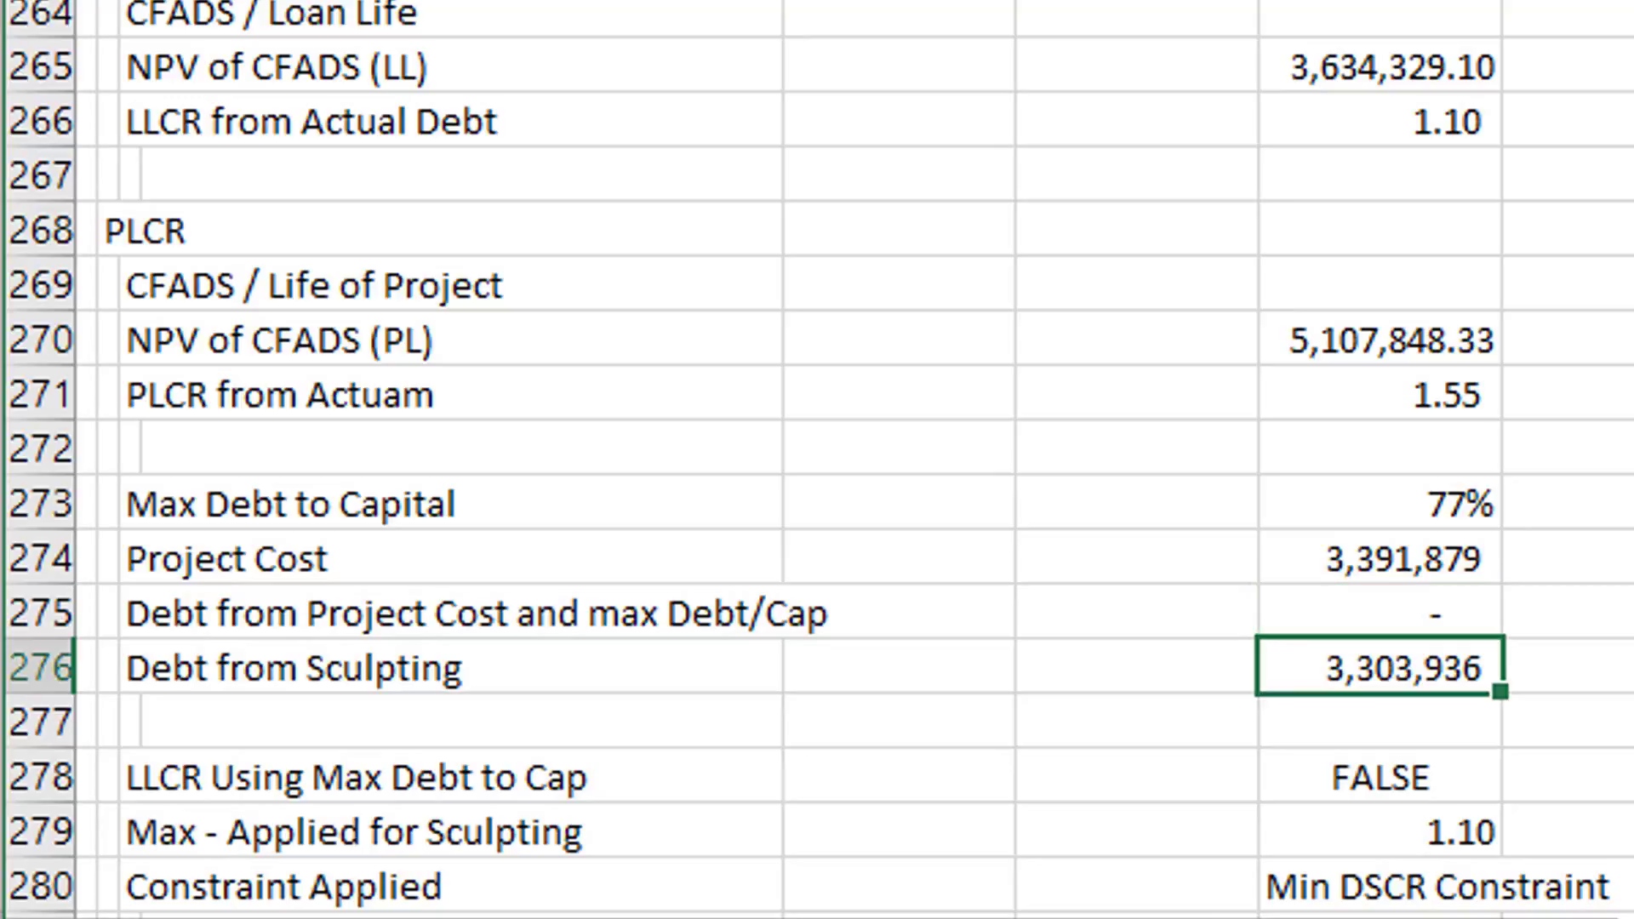
{"action": "key", "text": "Left"}
{"action": "key", "text": "Right"}
{"action": "key", "text": "F2"}
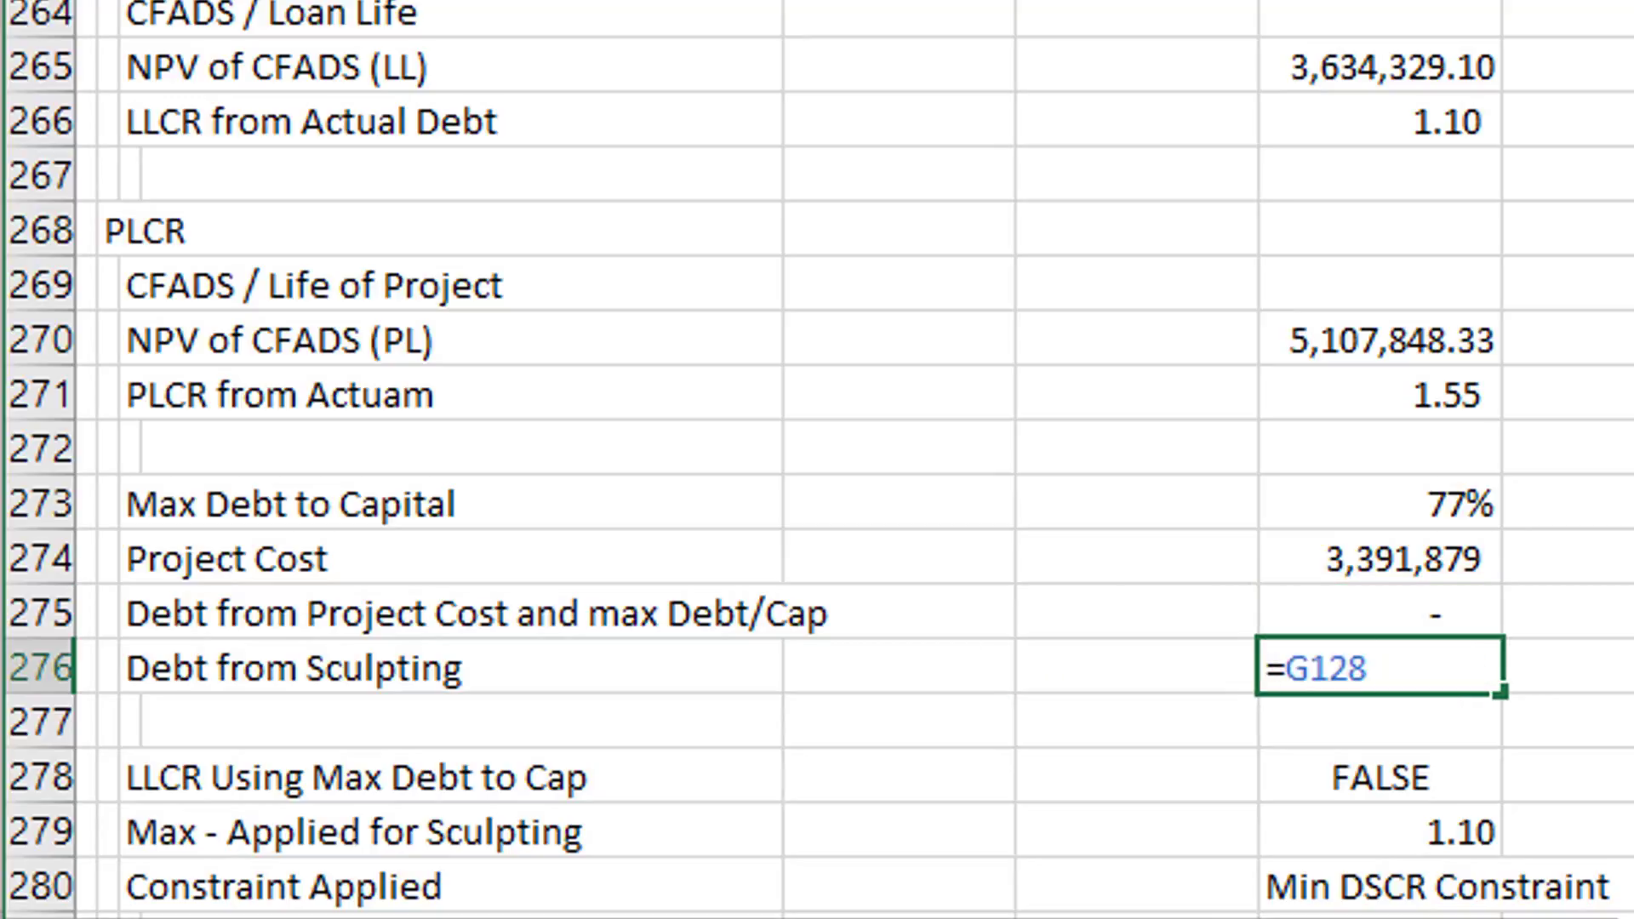
{"action": "key", "text": "Escape"}
{"action": "key", "text": "Up"}
{"action": "key", "text": "Up"}
{"action": "key", "text": "Down"}
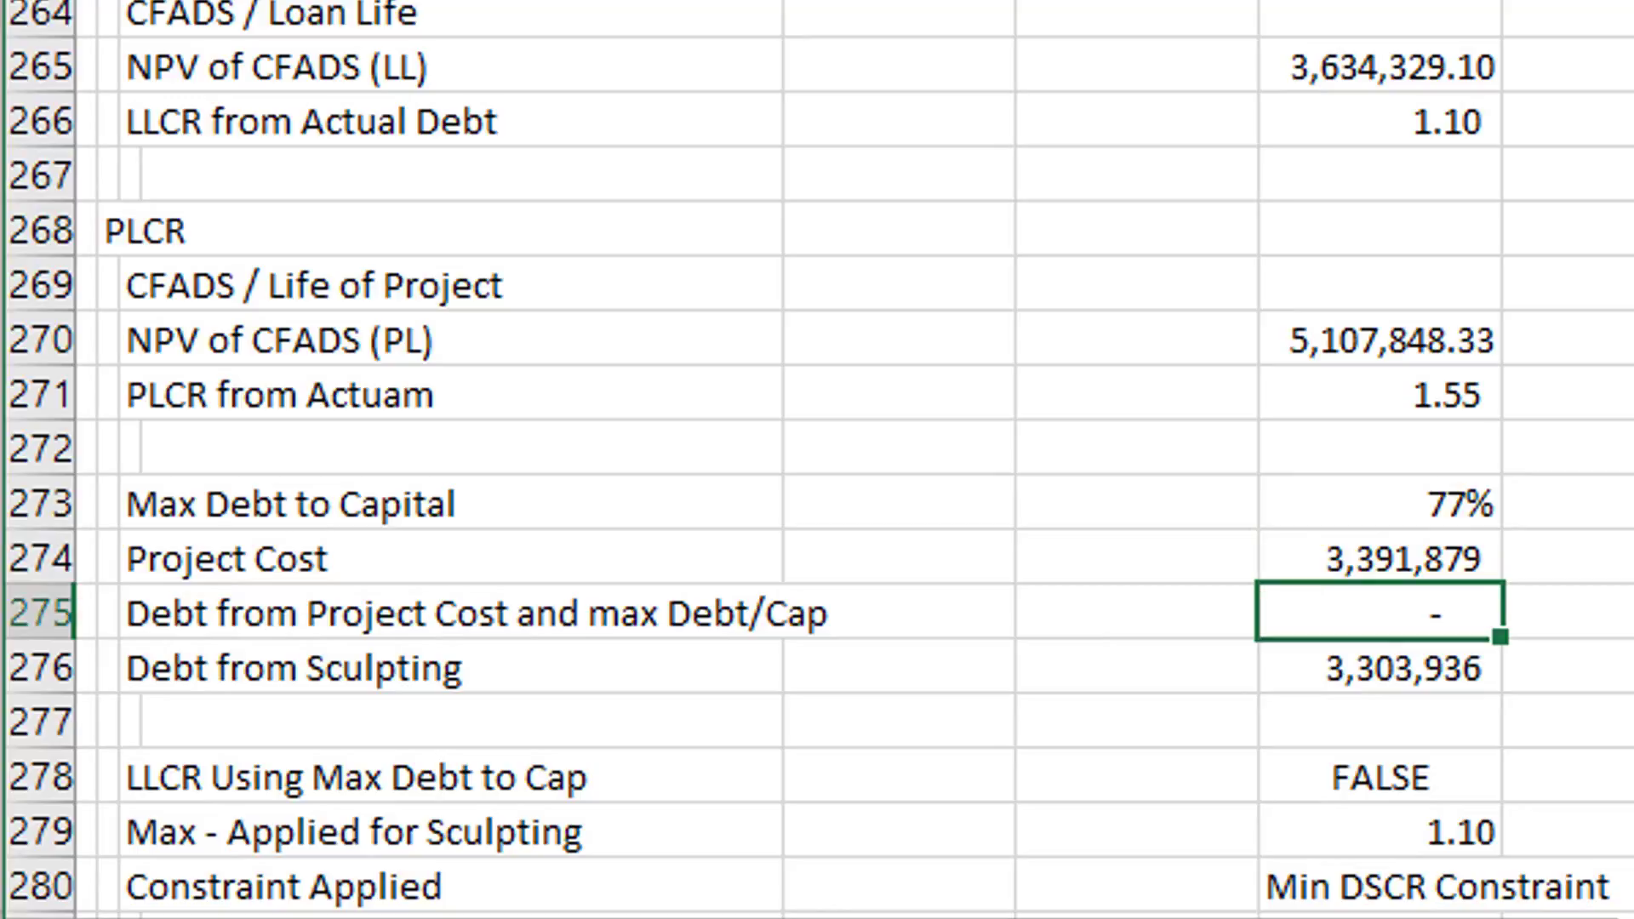
{"action": "key", "text": "Down"}
{"action": "key", "text": "Up"}
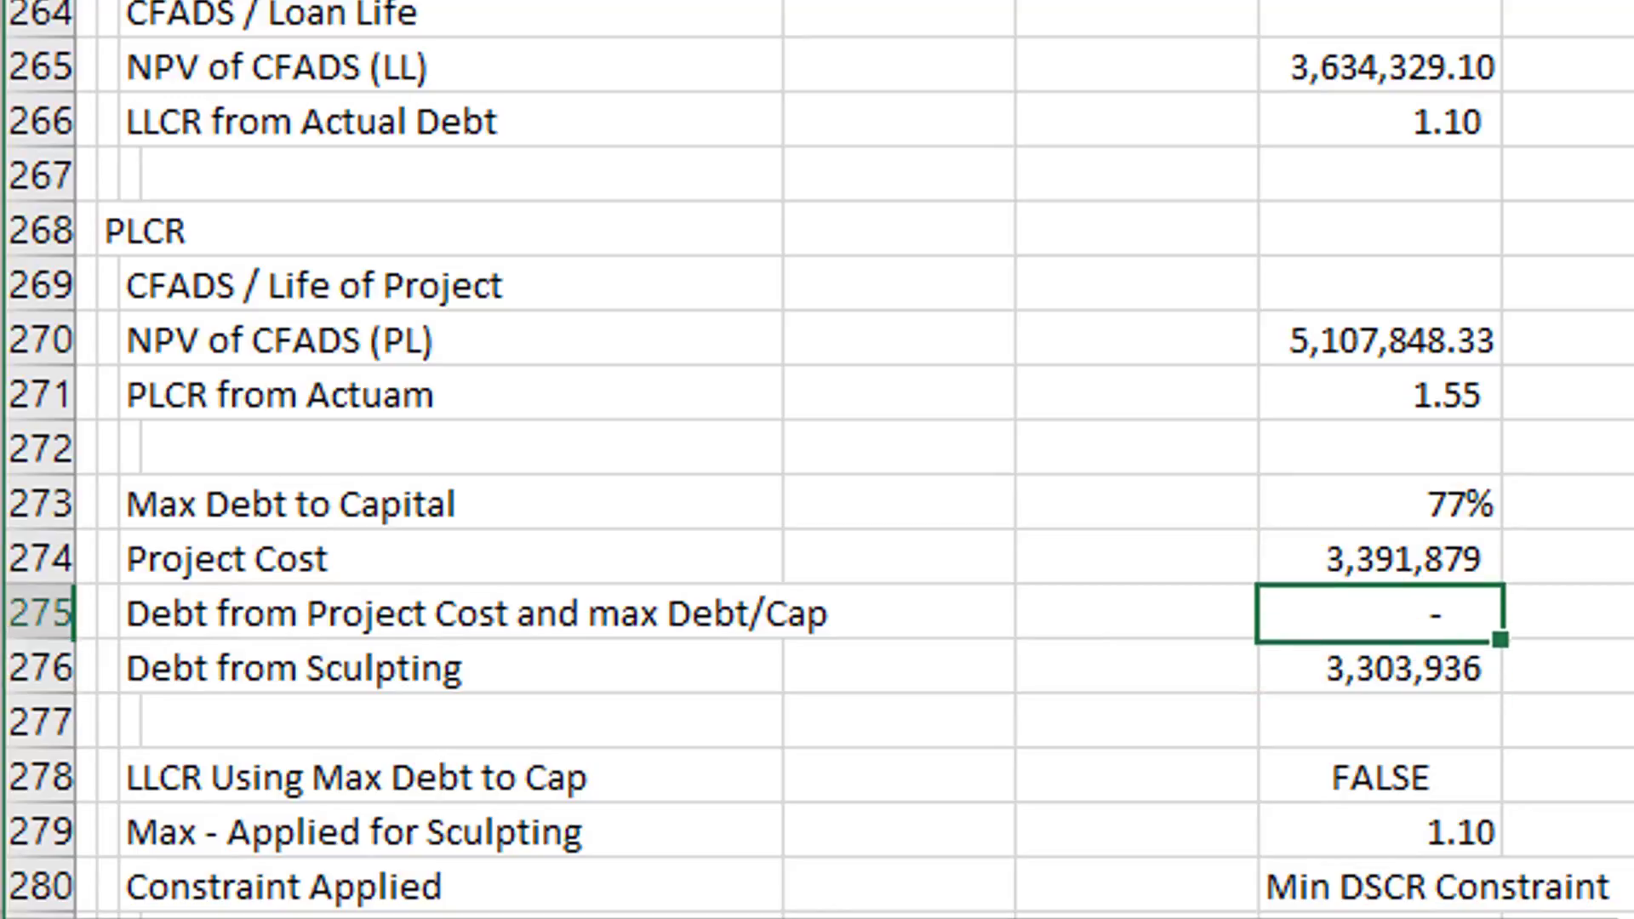
- Examine the LLCR Using Max Debt to Cap, Max - Applied for Sculpting and Constraint Applied values below Debt from Sculpting
{"action": "key", "text": "Left"}
{"action": "key", "text": "Down"}
{"action": "key", "text": "Right"}
{"action": "key", "text": "Down"}
{"action": "key", "text": "Down"}
{"action": "key", "text": "Down"}
{"action": "key", "text": "Down"}
{"action": "key", "text": "Down"}
{"action": "key", "text": "Down"}
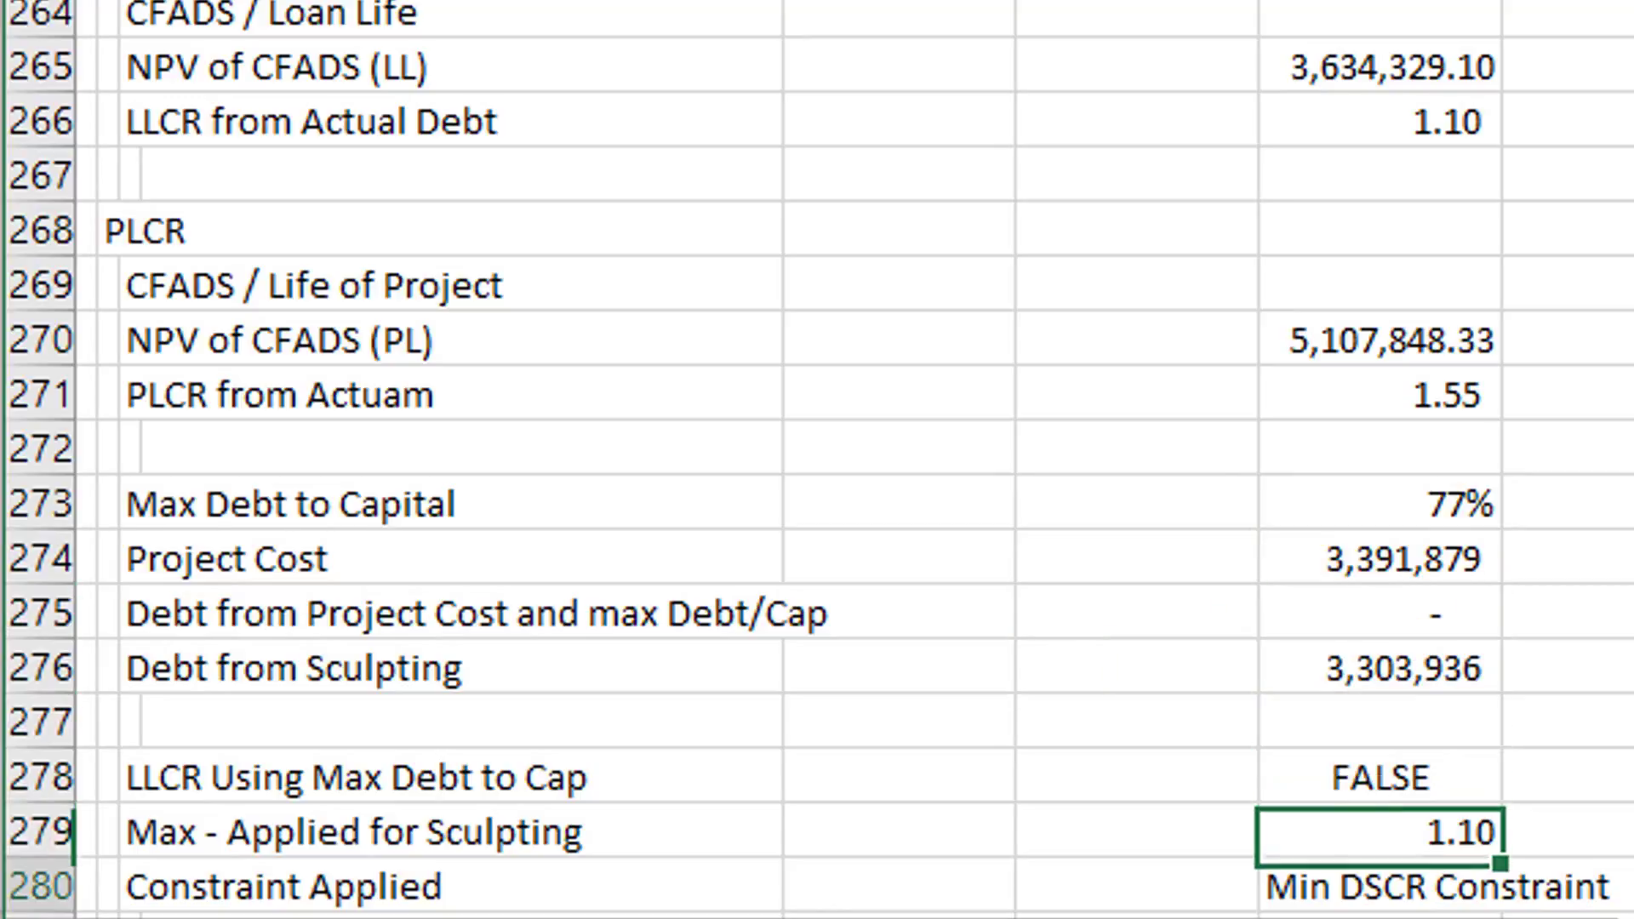
- Inspect the formula behind LLCR Using Max Debt to Cap in G278
{"action": "key", "text": "Up"}
{"action": "key", "text": "Up"}
{"action": "key", "text": "Up"}
{"action": "key", "text": "Up"}
{"action": "key", "text": "F2"}
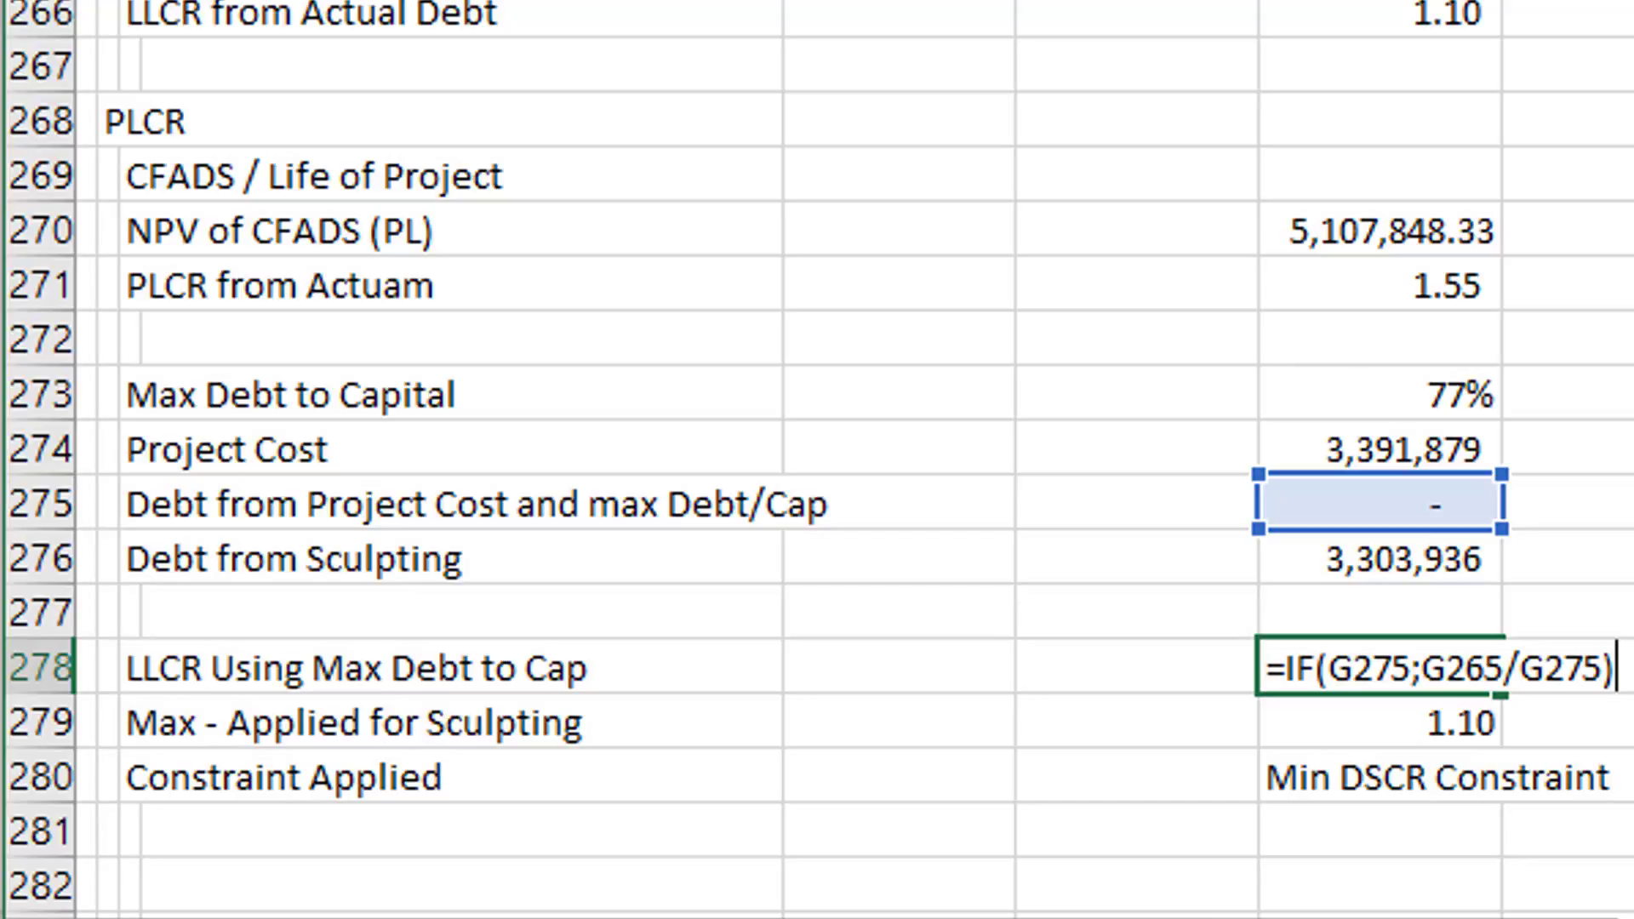
{"action": "key", "text": "Return"}
{"action": "key", "text": "Up"}
{"action": "key", "text": "Down"}
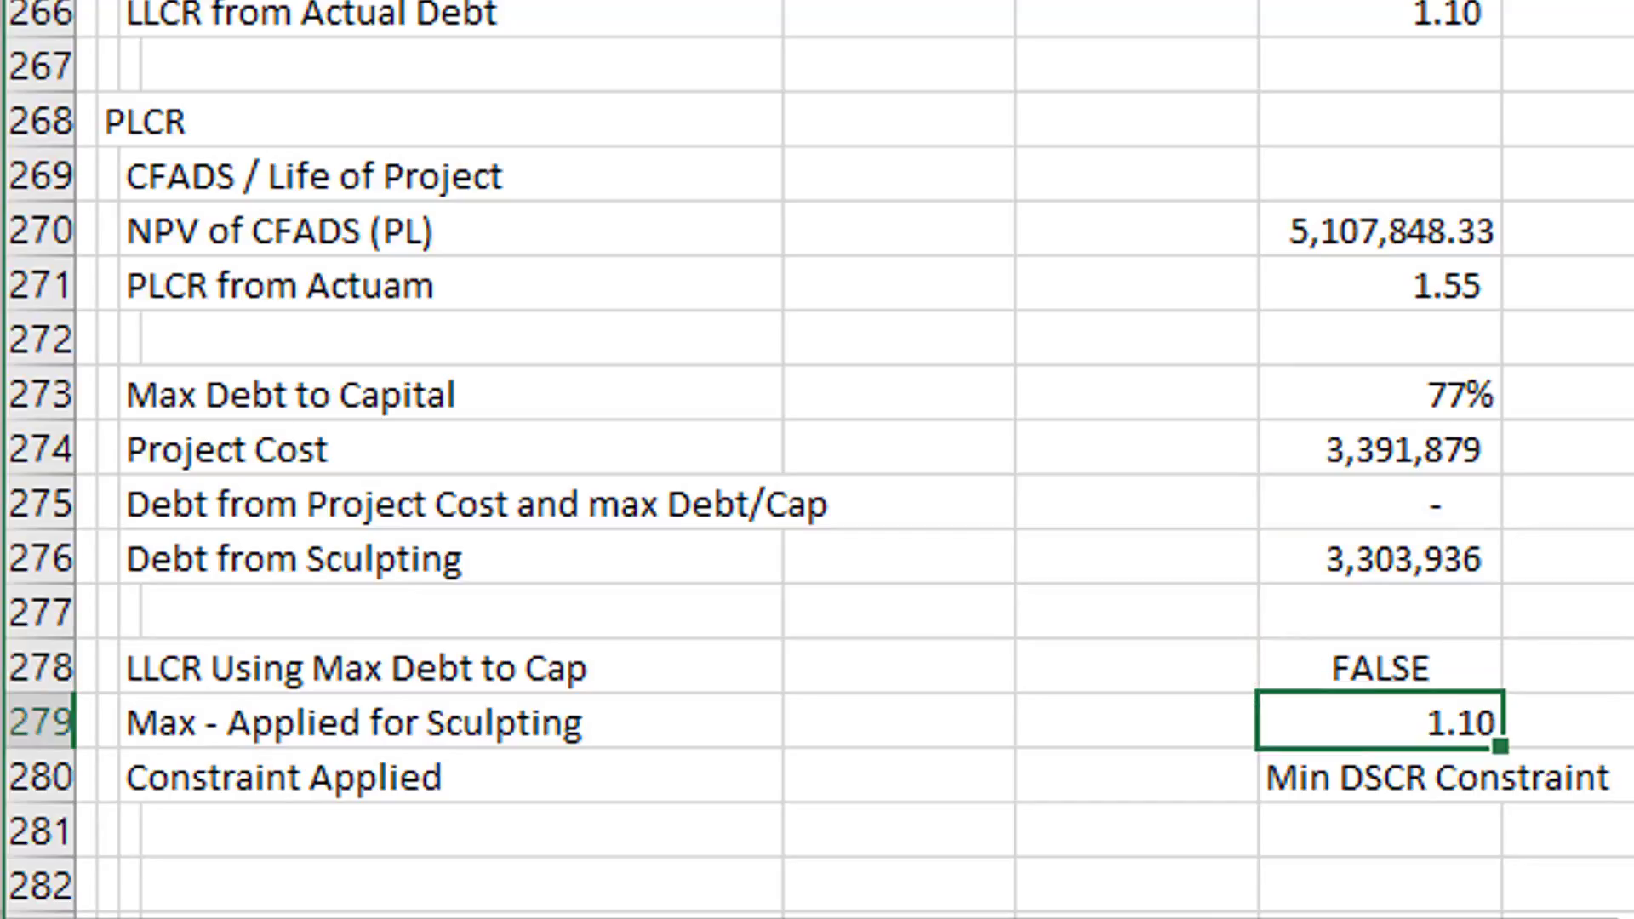
- Calculate Total Debt from max Debt/Cap in F64 as =E64*F54, multiplying the debt percentage by the total uses of funds
{"action": "key", "text": "Up"}
{"action": "key", "text": "Up"}
{"action": "key", "text": "Up"}
{"action": "key", "text": "Up"}
{"action": "key", "text": "Up"}
{"action": "key", "text": "Up"}
{"action": "key", "text": "Up"}
{"action": "key", "text": "Up"}
{"action": "key", "text": "Up"}
{"action": "key", "text": "Up"}
{"action": "key", "text": "Up"}
{"action": "key", "text": "Up"}
{"action": "key", "text": "Up"}
{"action": "key", "text": "Up"}
{"action": "key", "text": "Up"}
{"action": "key", "text": "Up"}
{"action": "key", "text": "Up"}
{"action": "key", "text": "Up"}
{"action": "key", "text": "Up"}
{"action": "key", "text": "Up"}
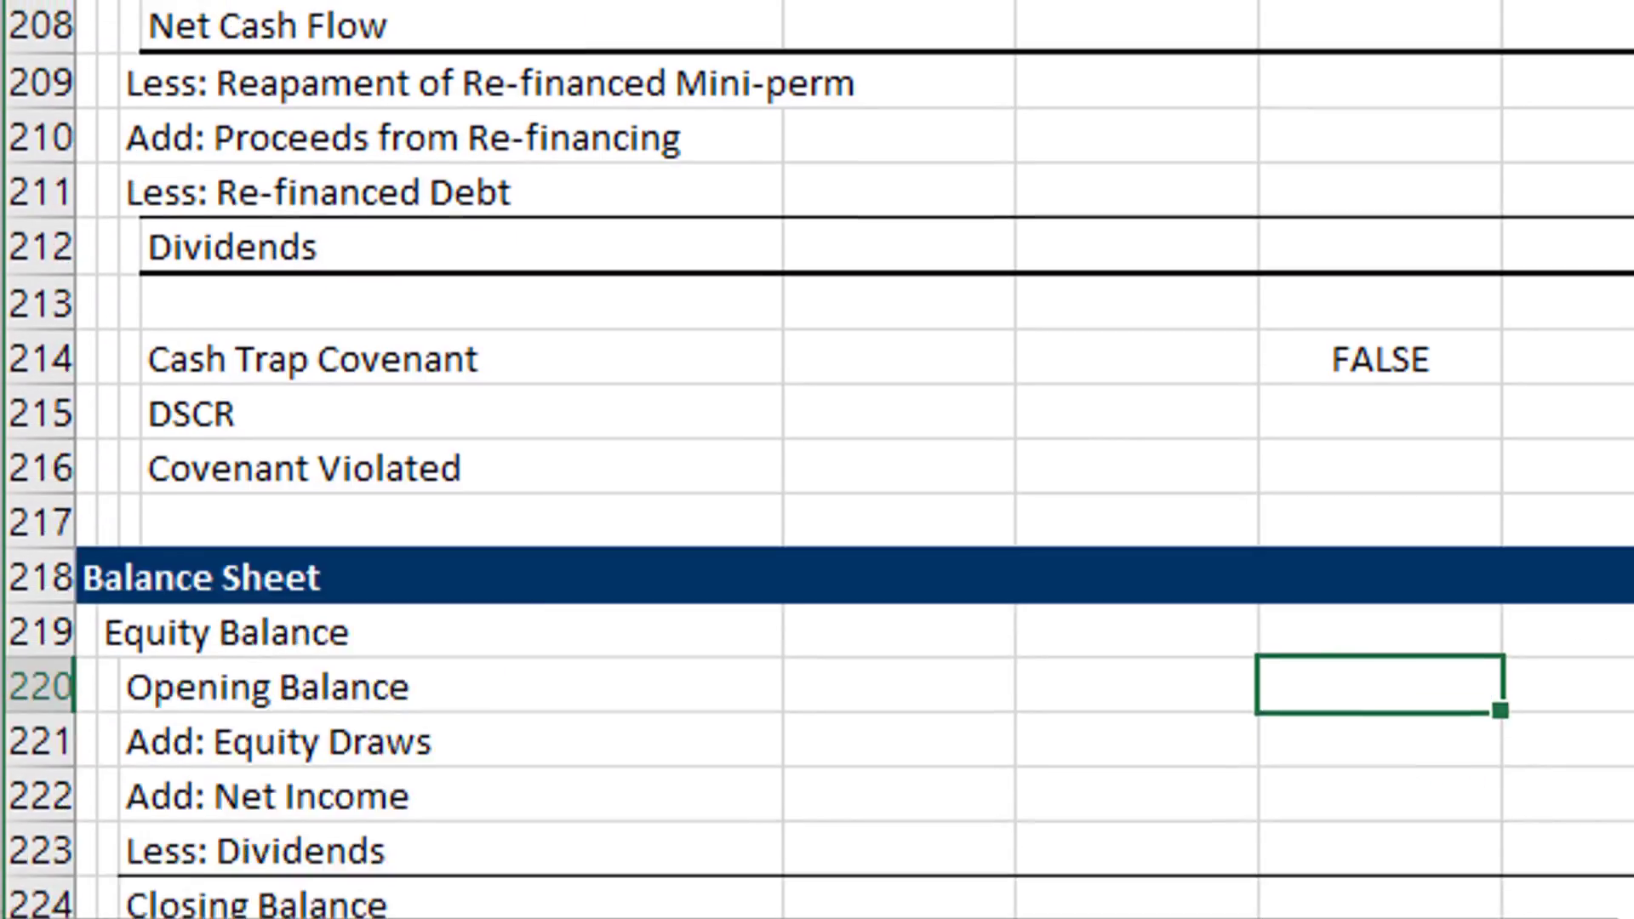
{"action": "key", "text": "Up"}
{"action": "key", "text": "Up"}
{"action": "key", "text": "Up"}
{"action": "key", "text": "Up"}
{"action": "key", "text": "Up"}
{"action": "key", "text": "Up"}
{"action": "key", "text": "Up"}
{"action": "key", "text": "Up"}
{"action": "key", "text": "Up"}
{"action": "key", "text": "Up"}
{"action": "key", "text": "Up"}
{"action": "key", "text": "Up"}
{"action": "key", "text": "Up"}
{"action": "key", "text": "Up"}
{"action": "key", "text": "Up"}
{"action": "key", "text": "Up"}
{"action": "key", "text": "Up"}
{"action": "key", "text": "Up"}
{"action": "key", "text": "Up"}
{"action": "key", "text": "Up"}
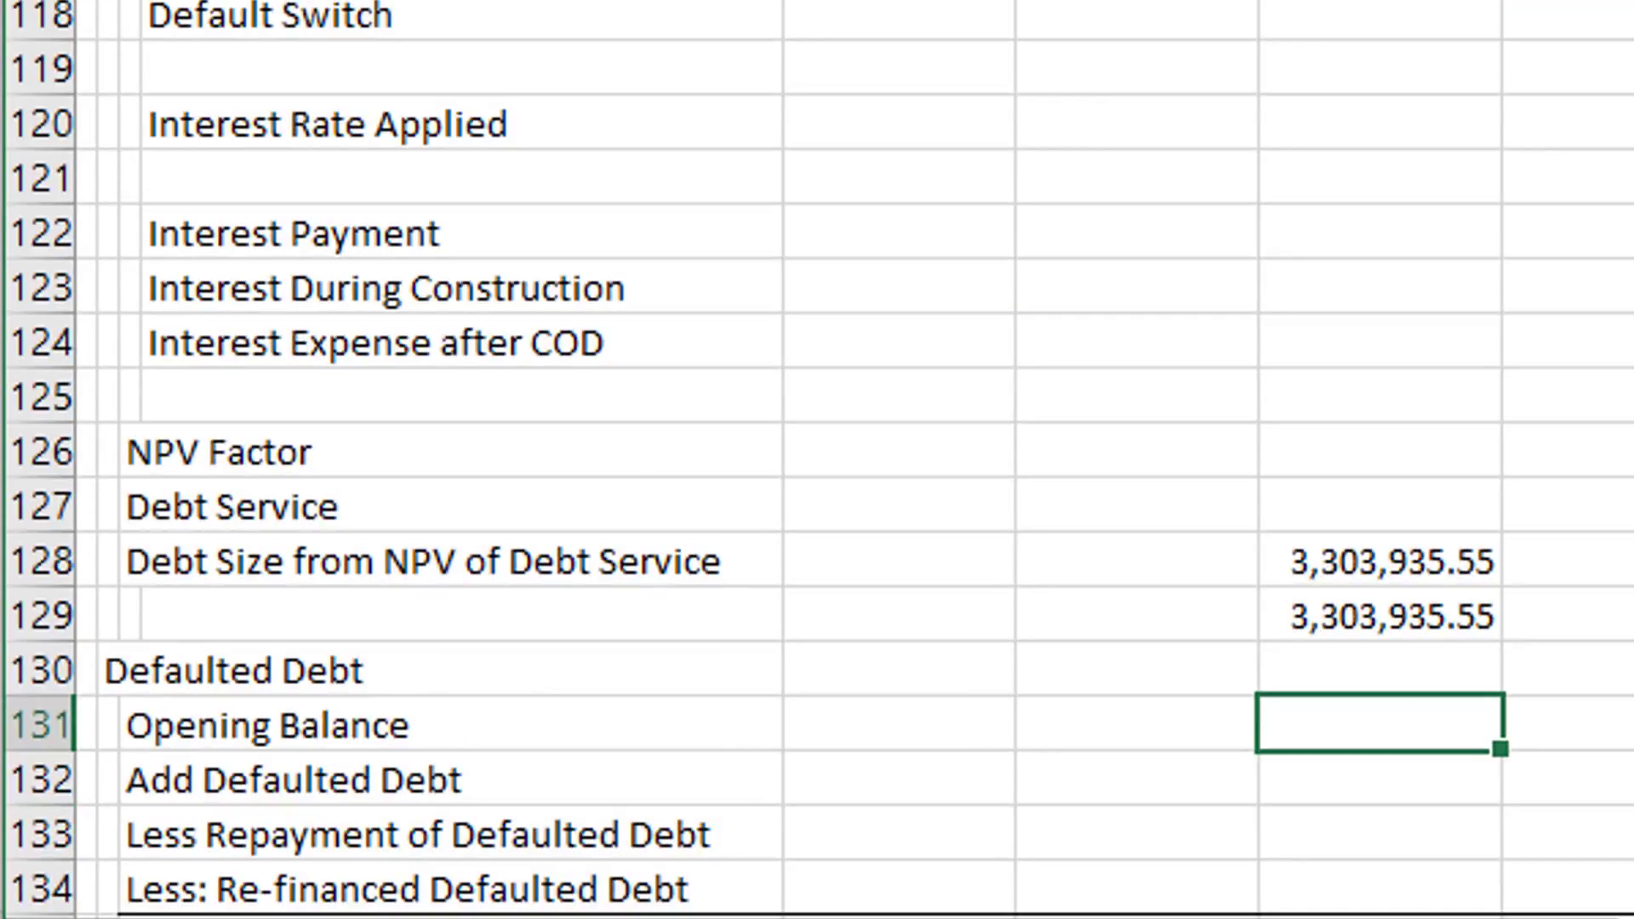
{"action": "key", "text": "Up"}
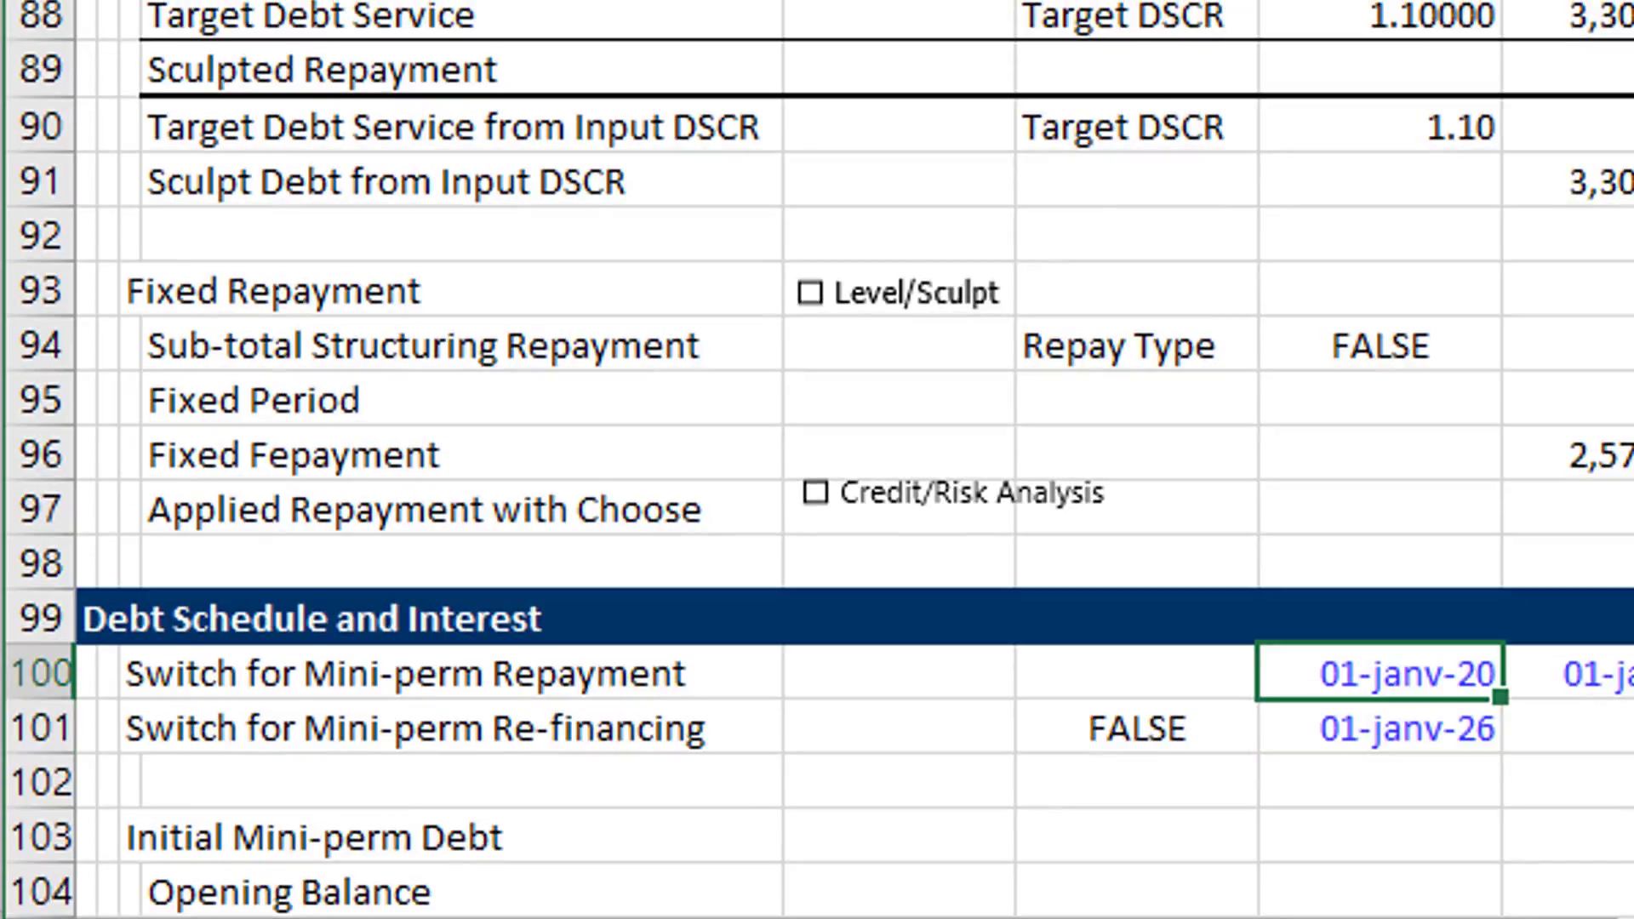
{"action": "key", "text": "Up"}
{"action": "key", "text": "Up"}
{"action": "key", "text": "Up"}
{"action": "key", "text": "Up"}
{"action": "key", "text": "Up"}
{"action": "key", "text": "Up"}
{"action": "key", "text": "Up"}
{"action": "key", "text": "Up"}
{"action": "key", "text": "Up"}
{"action": "key", "text": "Up"}
{"action": "key", "text": "Up"}
{"action": "key", "text": "Up"}
{"action": "key", "text": "Up"}
{"action": "key", "text": "Up"}
{"action": "key", "text": "Up"}
{"action": "key", "text": "Up"}
{"action": "key", "text": "Up"}
{"action": "key", "text": "Up"}
{"action": "key", "text": "Up"}
{"action": "key", "text": "Up"}
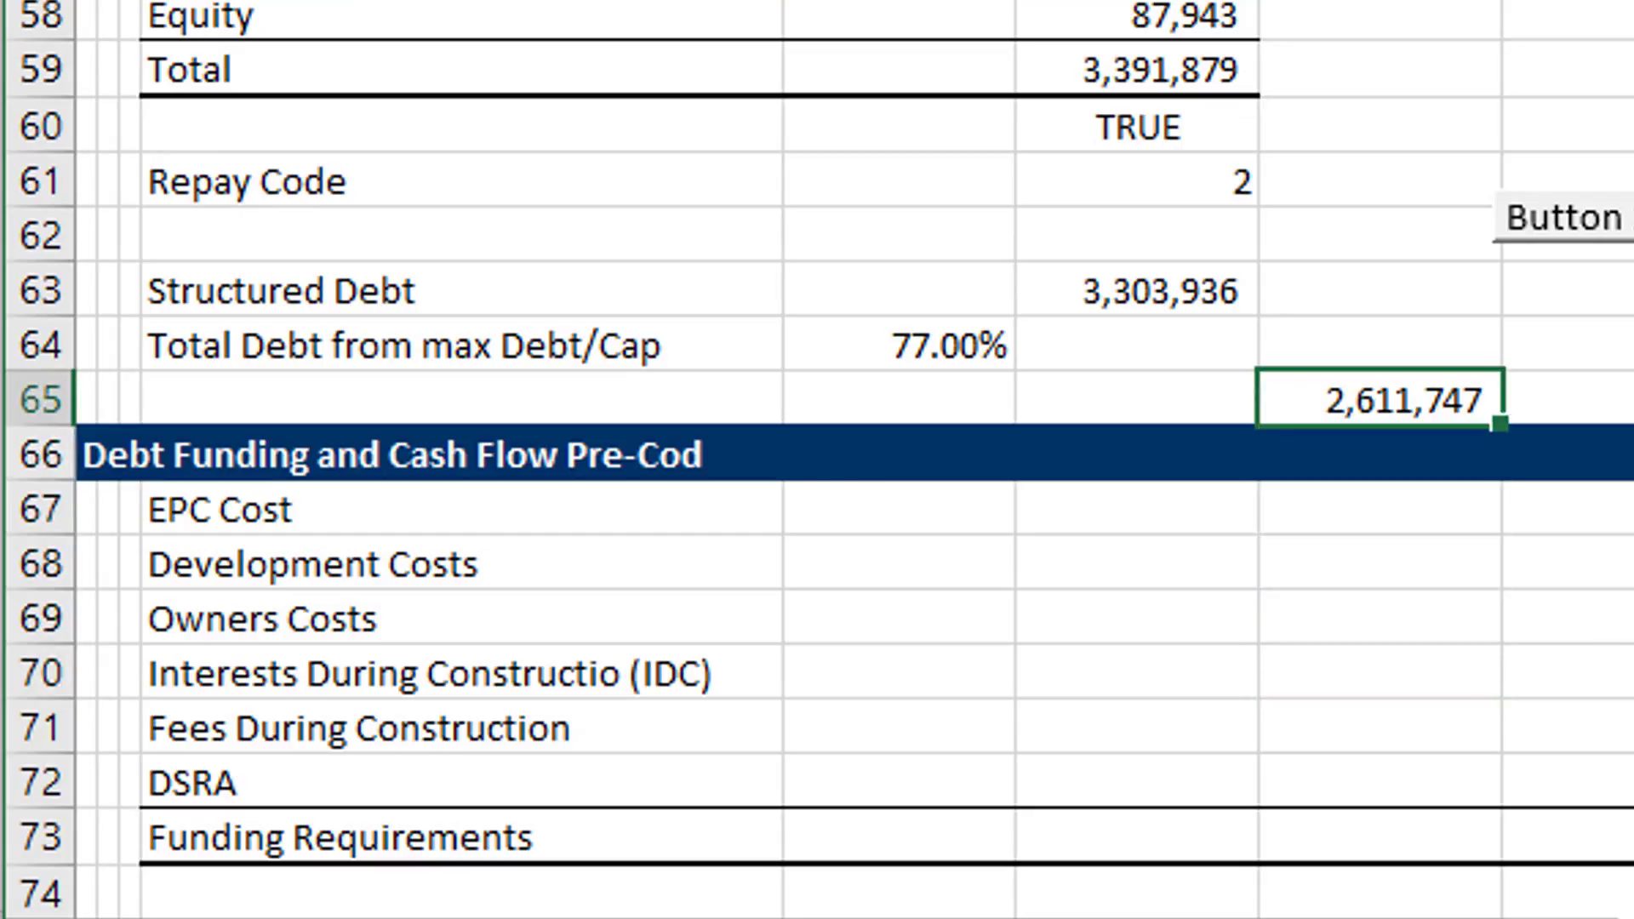
{"action": "key", "text": "Left"}
{"action": "key", "text": "Up"}
{"action": "type", "text": "="}
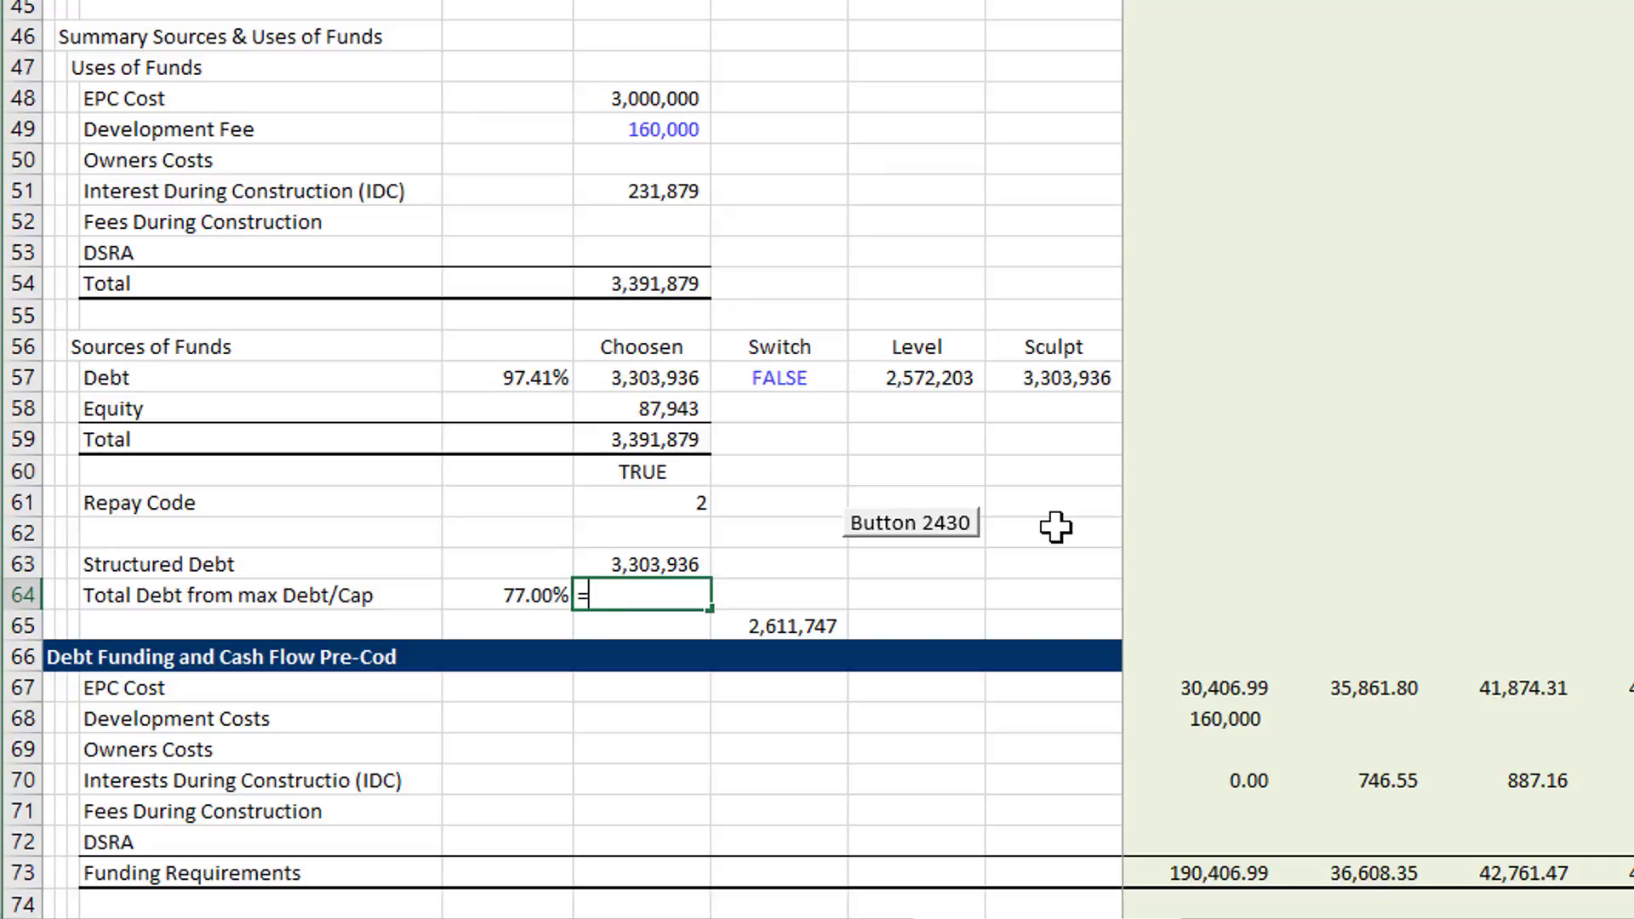
{"action": "key", "text": "Left"}
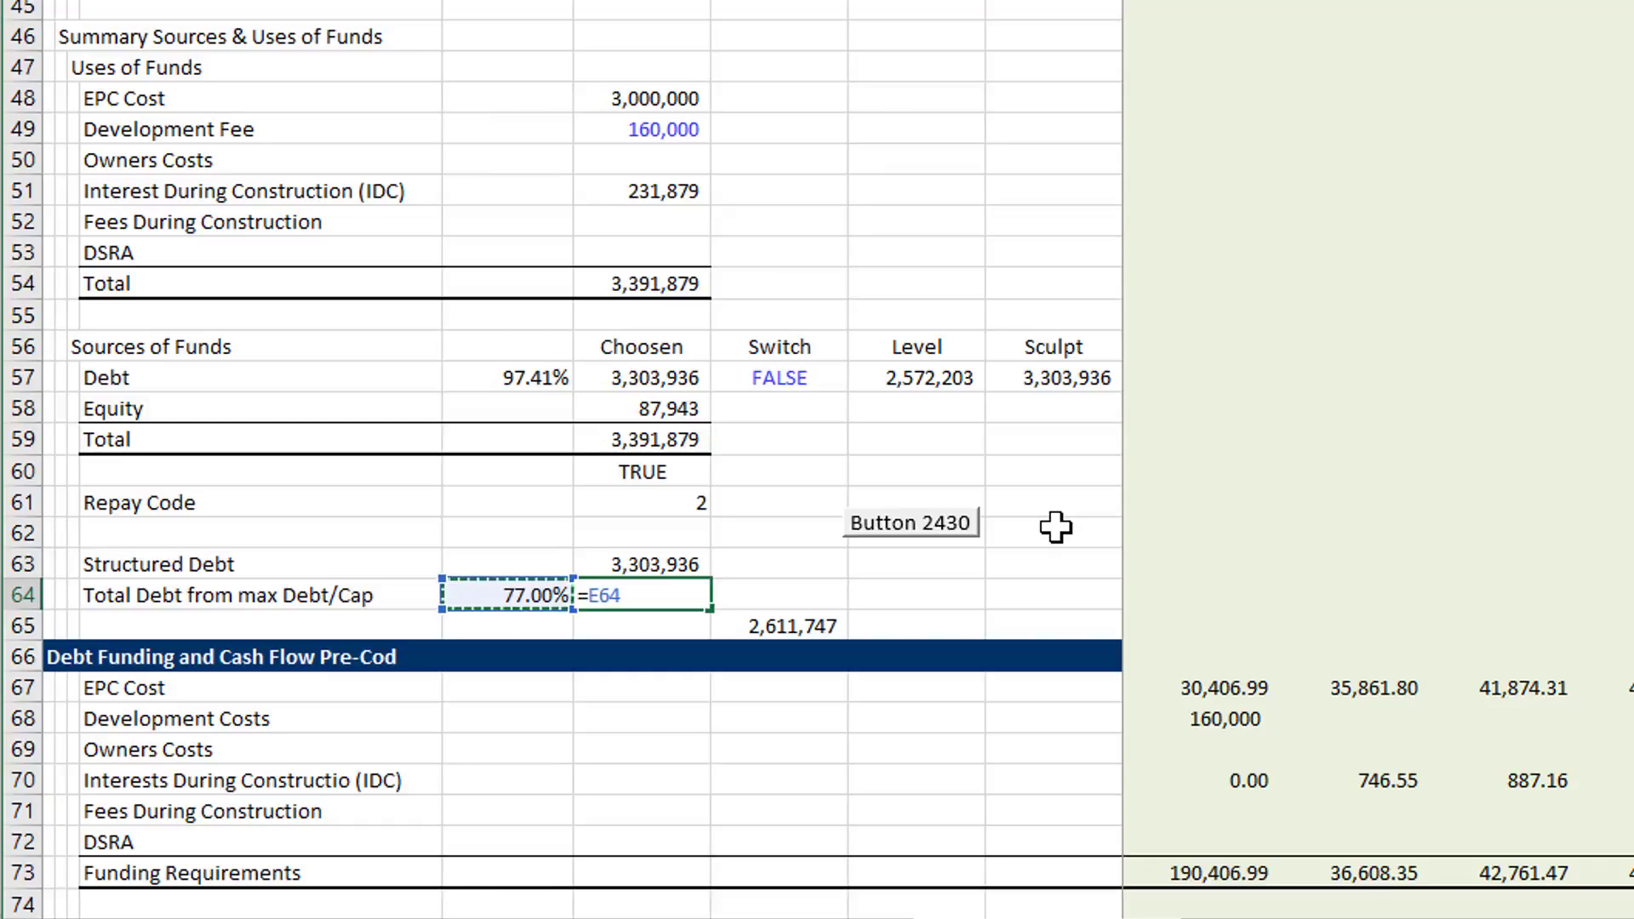
{"action": "type", "text": "*"}
{"action": "key", "text": "Up"}
{"action": "key", "text": "Up"}
{"action": "key", "text": "Up"}
{"action": "key", "text": "Up"}
{"action": "key", "text": "Up"}
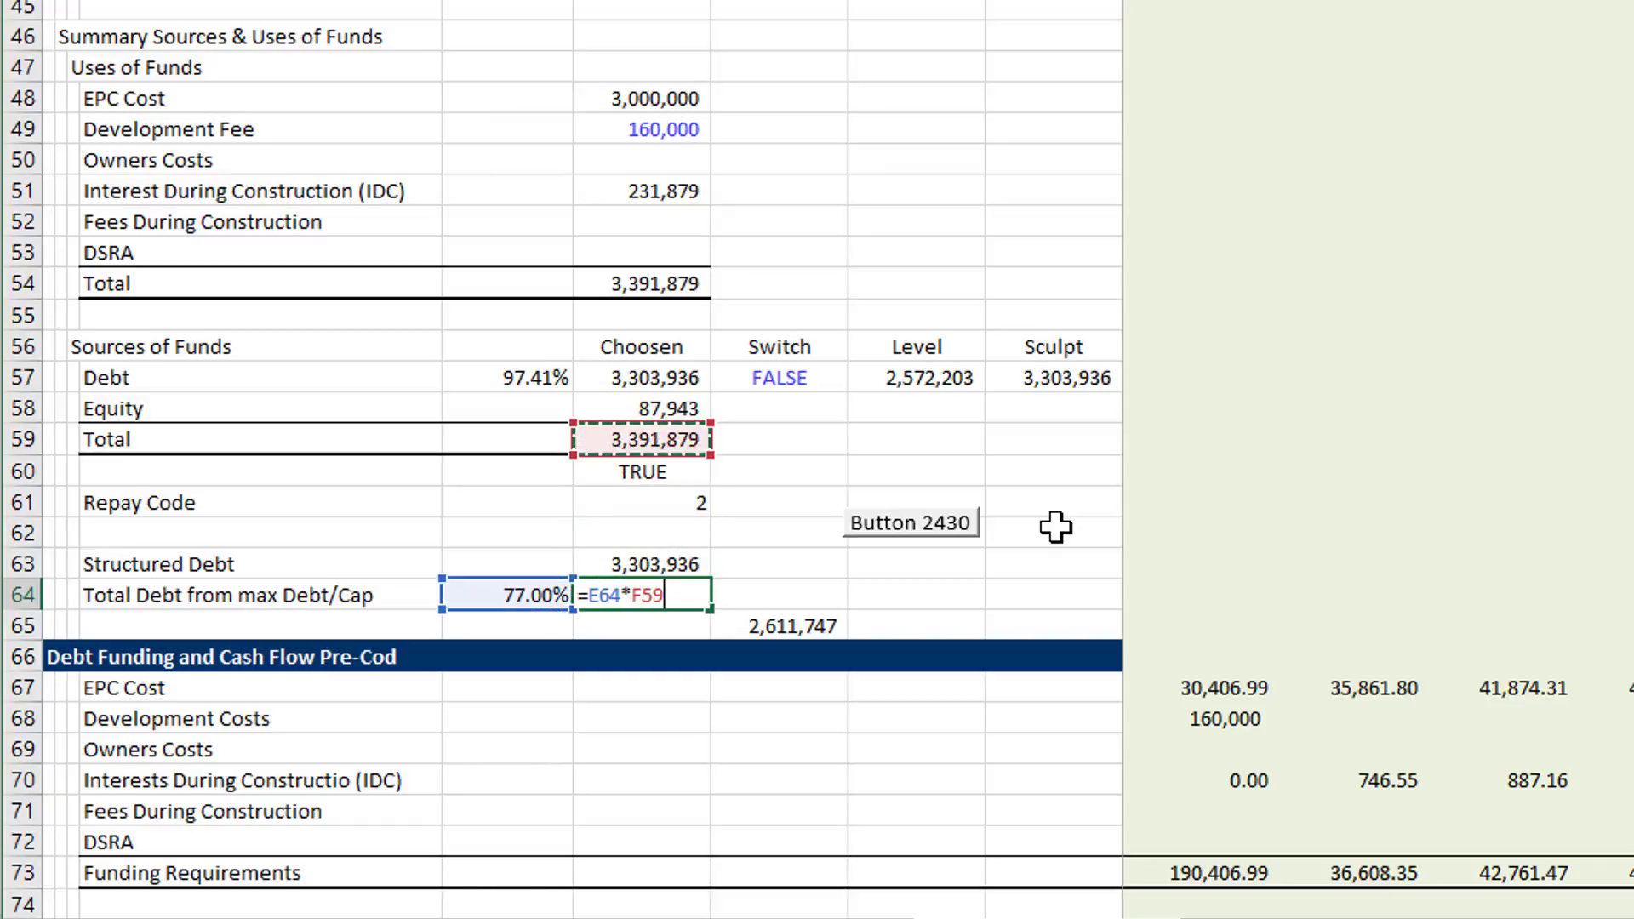
{"action": "key", "text": "Up"}
{"action": "key", "text": "Up"}
{"action": "key", "text": "Up"}
{"action": "key", "text": "Up"}
{"action": "key", "text": "Up"}
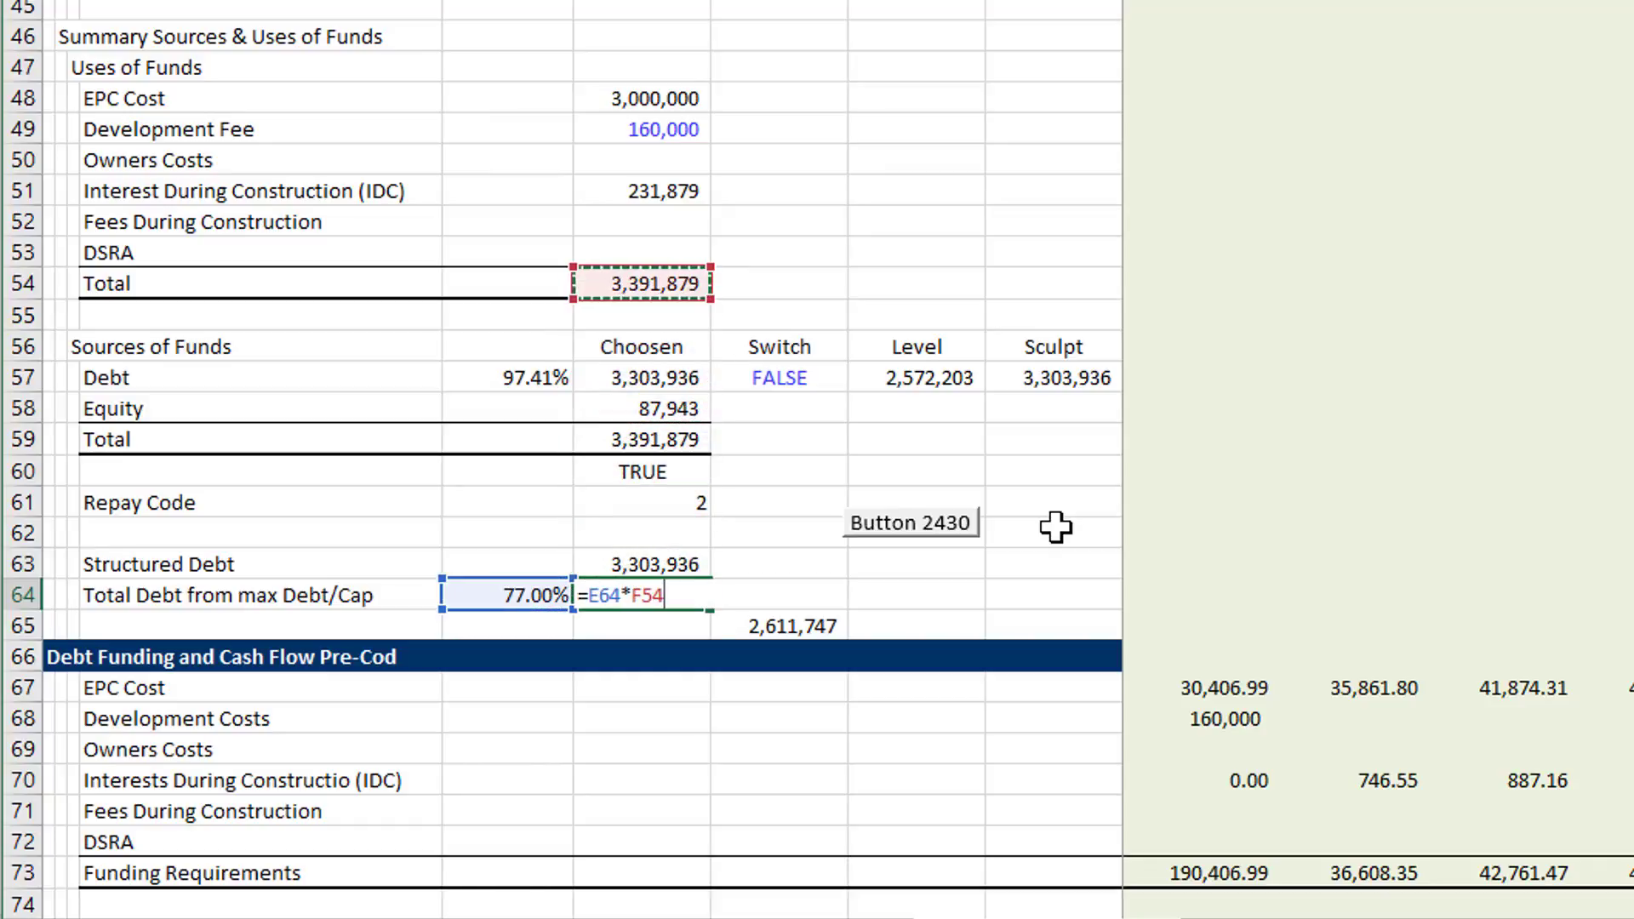
{"action": "key", "text": "Return"}
{"action": "key", "text": "Return"}
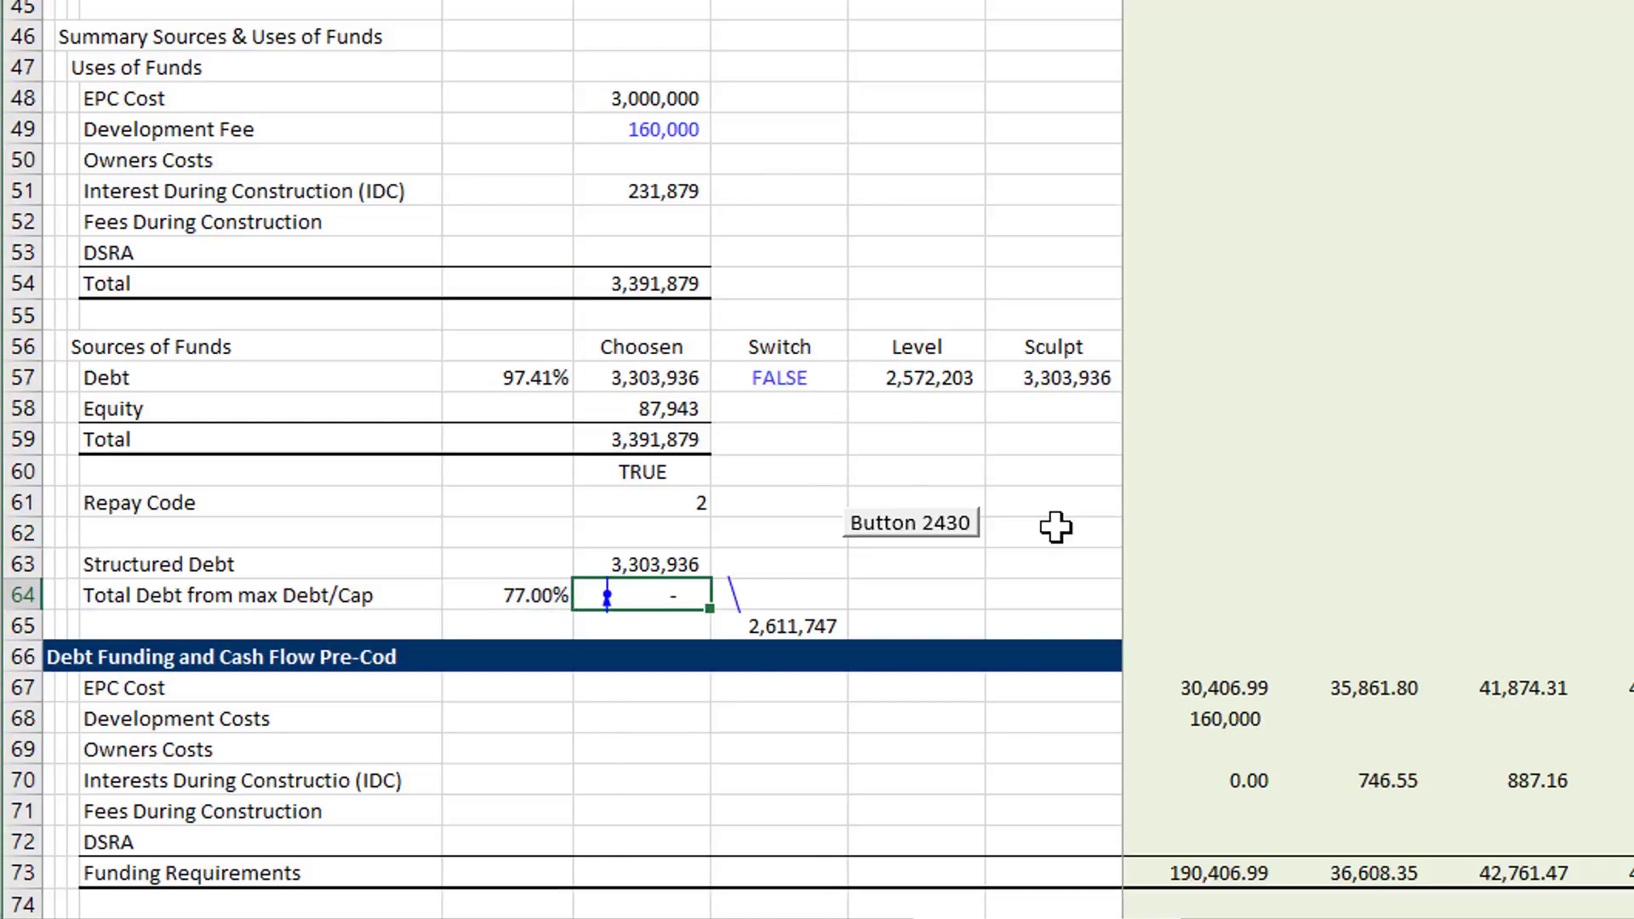
- Clear the Interest During Construction (IDC) amount in F51 to break the circular reference
{"action": "key", "text": "Up"}
{"action": "key", "text": "Up"}
{"action": "key", "text": "Up"}
{"action": "key", "text": "Up"}
{"action": "key", "text": "Up"}
{"action": "key", "text": "Up"}
{"action": "key", "text": "Up"}
{"action": "key", "text": "Up"}
{"action": "key", "text": "Up"}
{"action": "key", "text": "Up"}
{"action": "key", "text": "Up"}
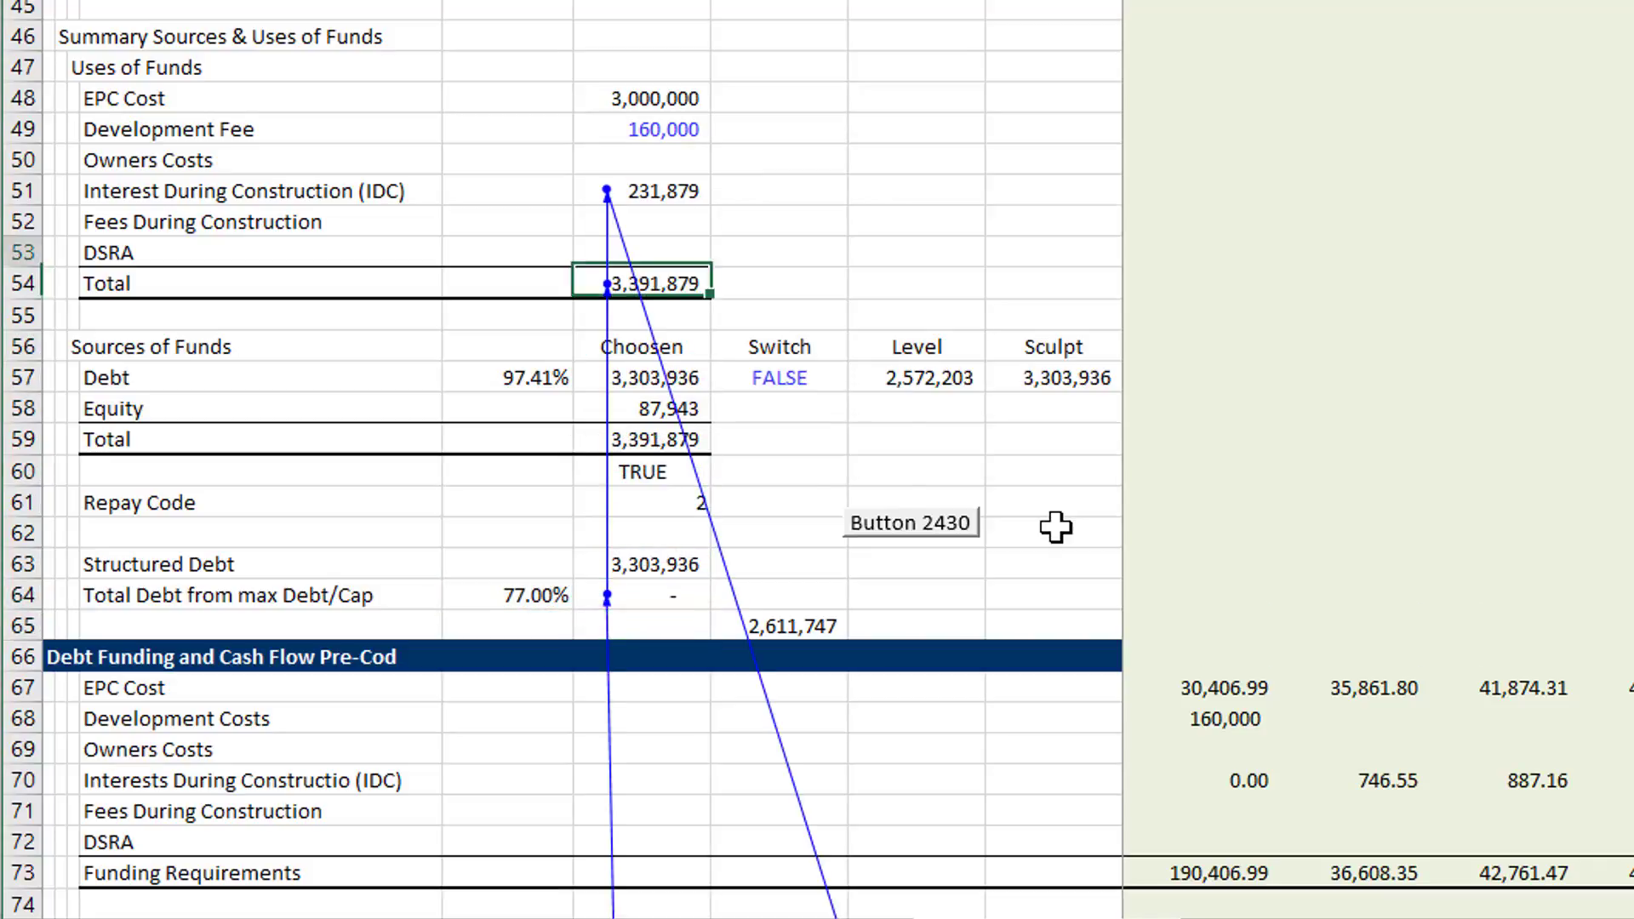
{"action": "key", "text": "Up"}
{"action": "key", "text": "Up"}
{"action": "key", "text": "Up"}
{"action": "key", "text": "Up"}
{"action": "key", "text": "Down"}
{"action": "key", "text": "Delete"}
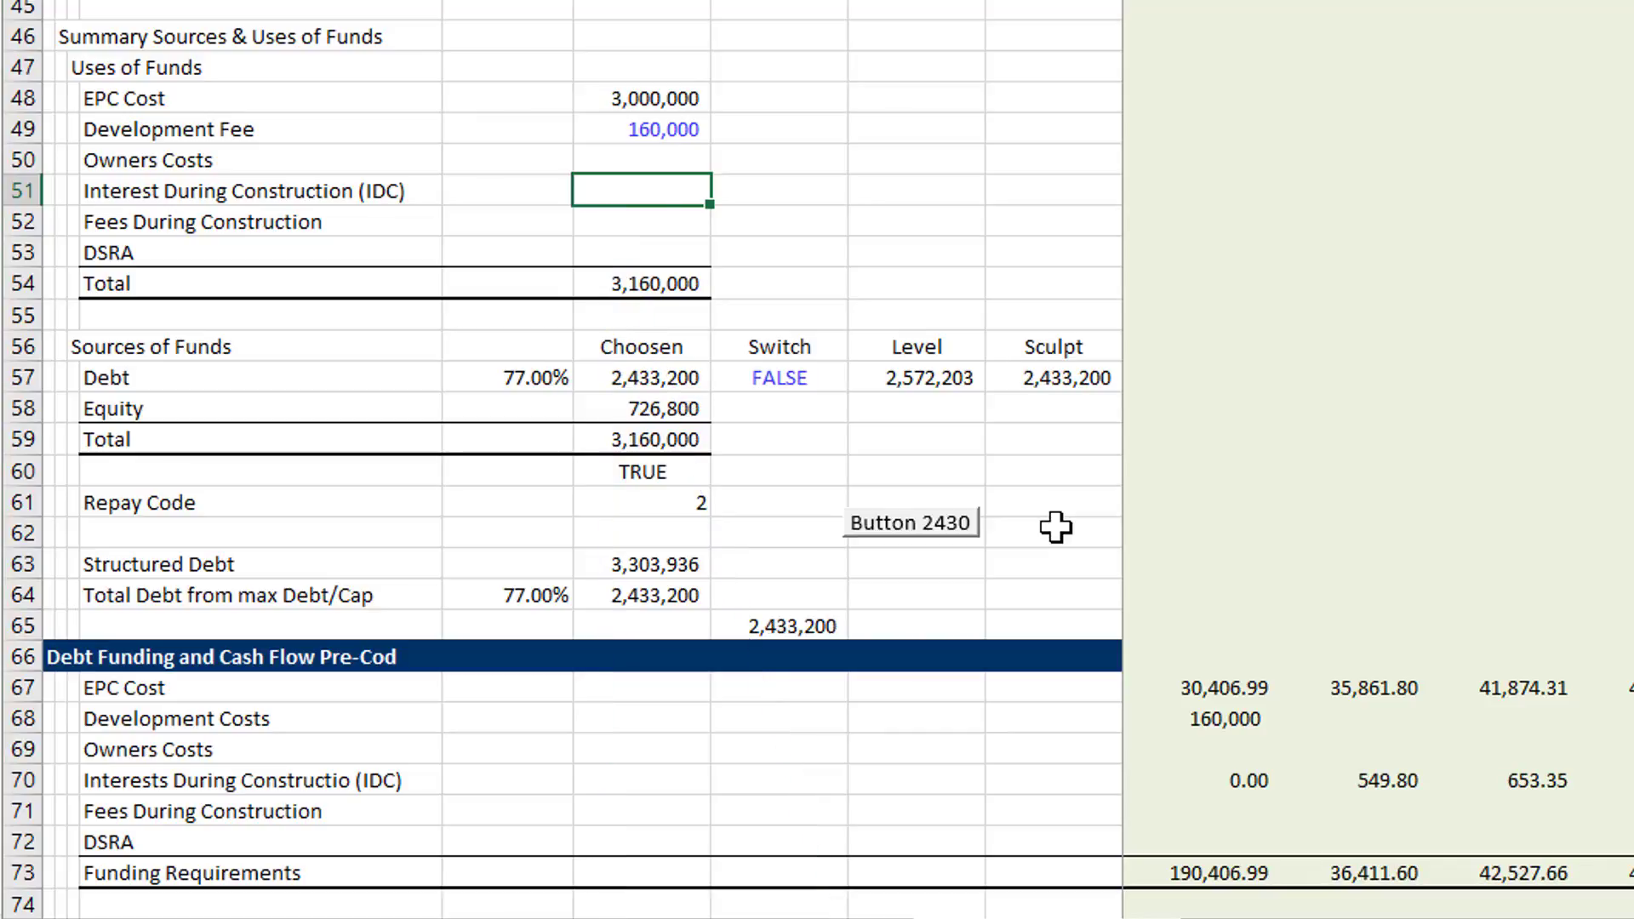
- Undo the clearing of the Interest During Construction amount and remove the circular reference arrows from the sheet
{"action": "key", "text": "ctrl+z"}
{"action": "key", "text": "Return"}
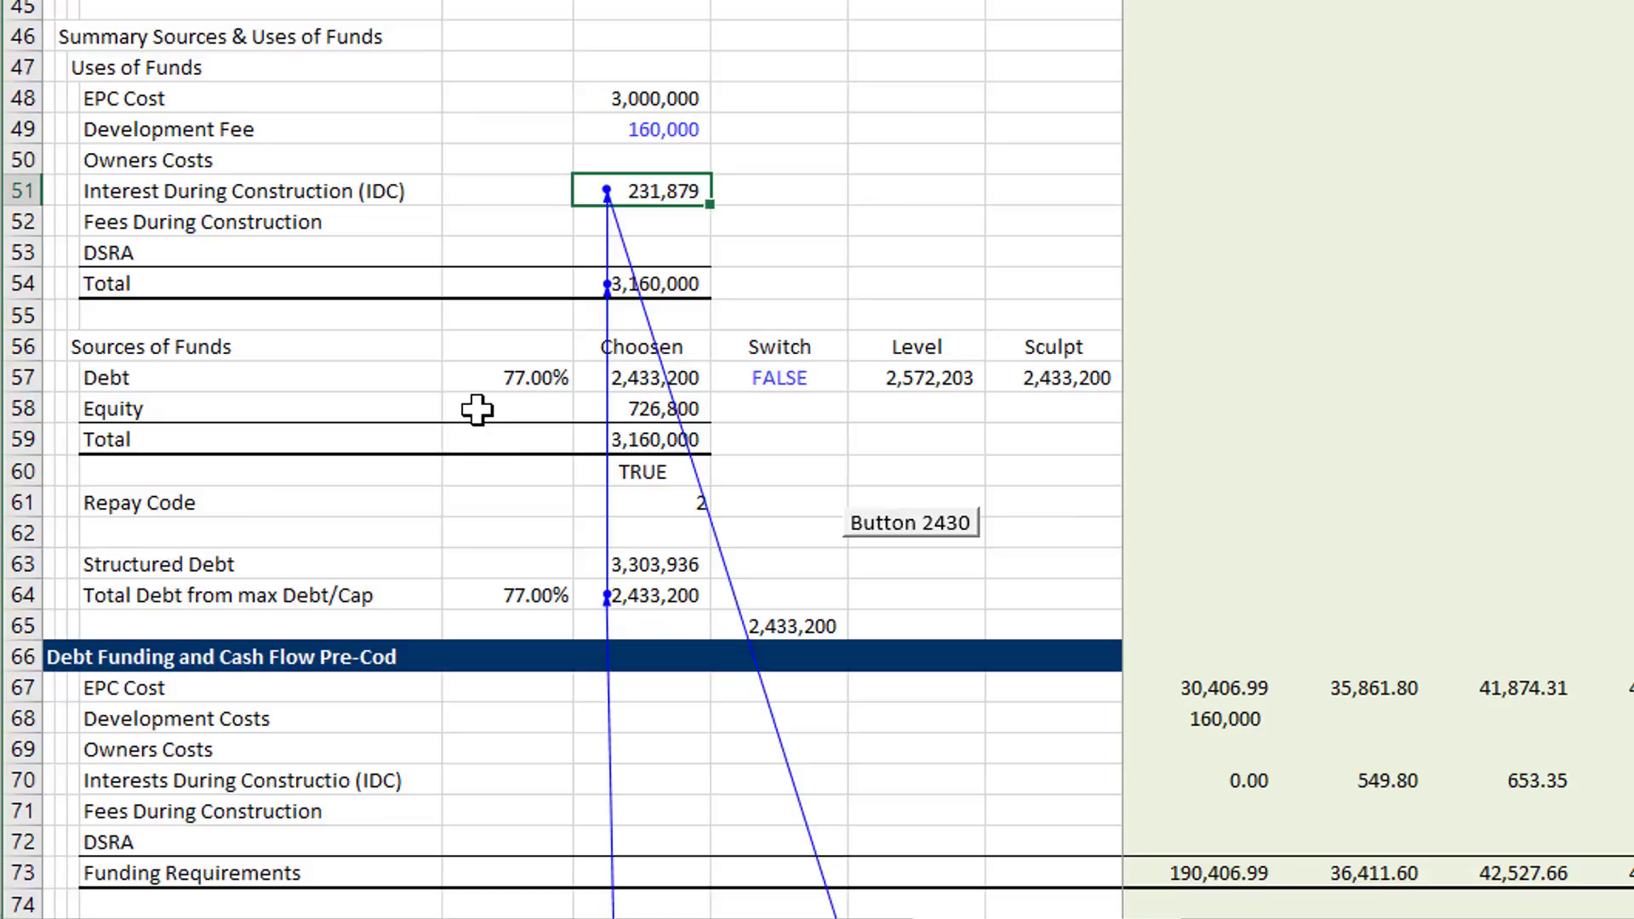
{"action": "key", "text": "alt+m"}
{"action": "key", "text": "a"}
{"action": "key", "text": "a"}
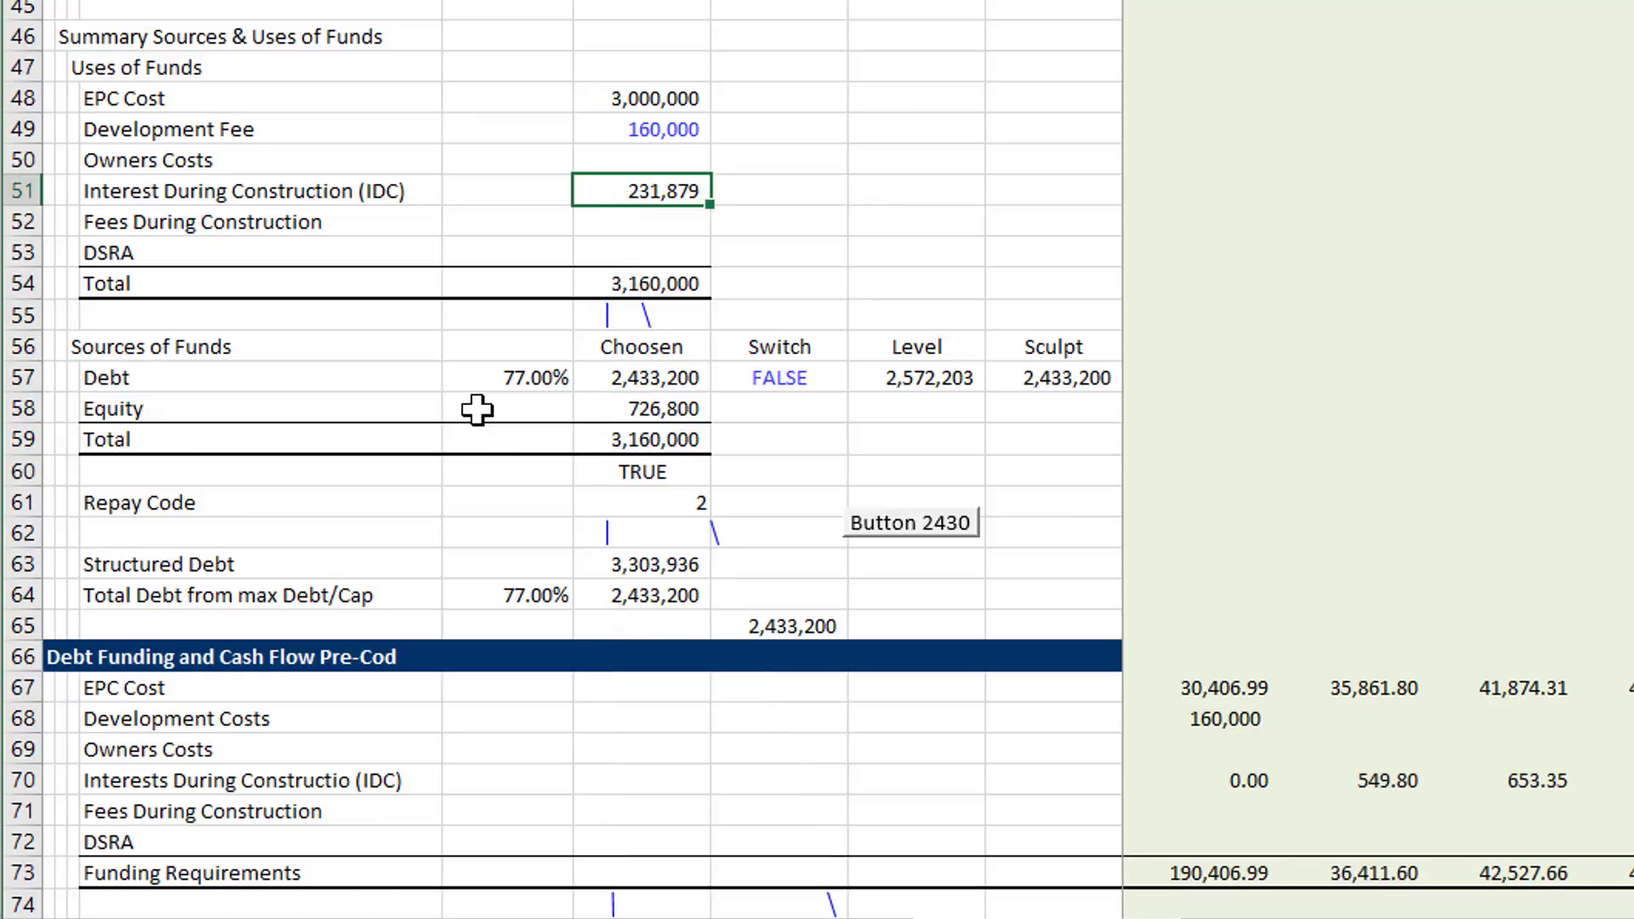
{"action": "left_click", "coordinate": [732, 215]}
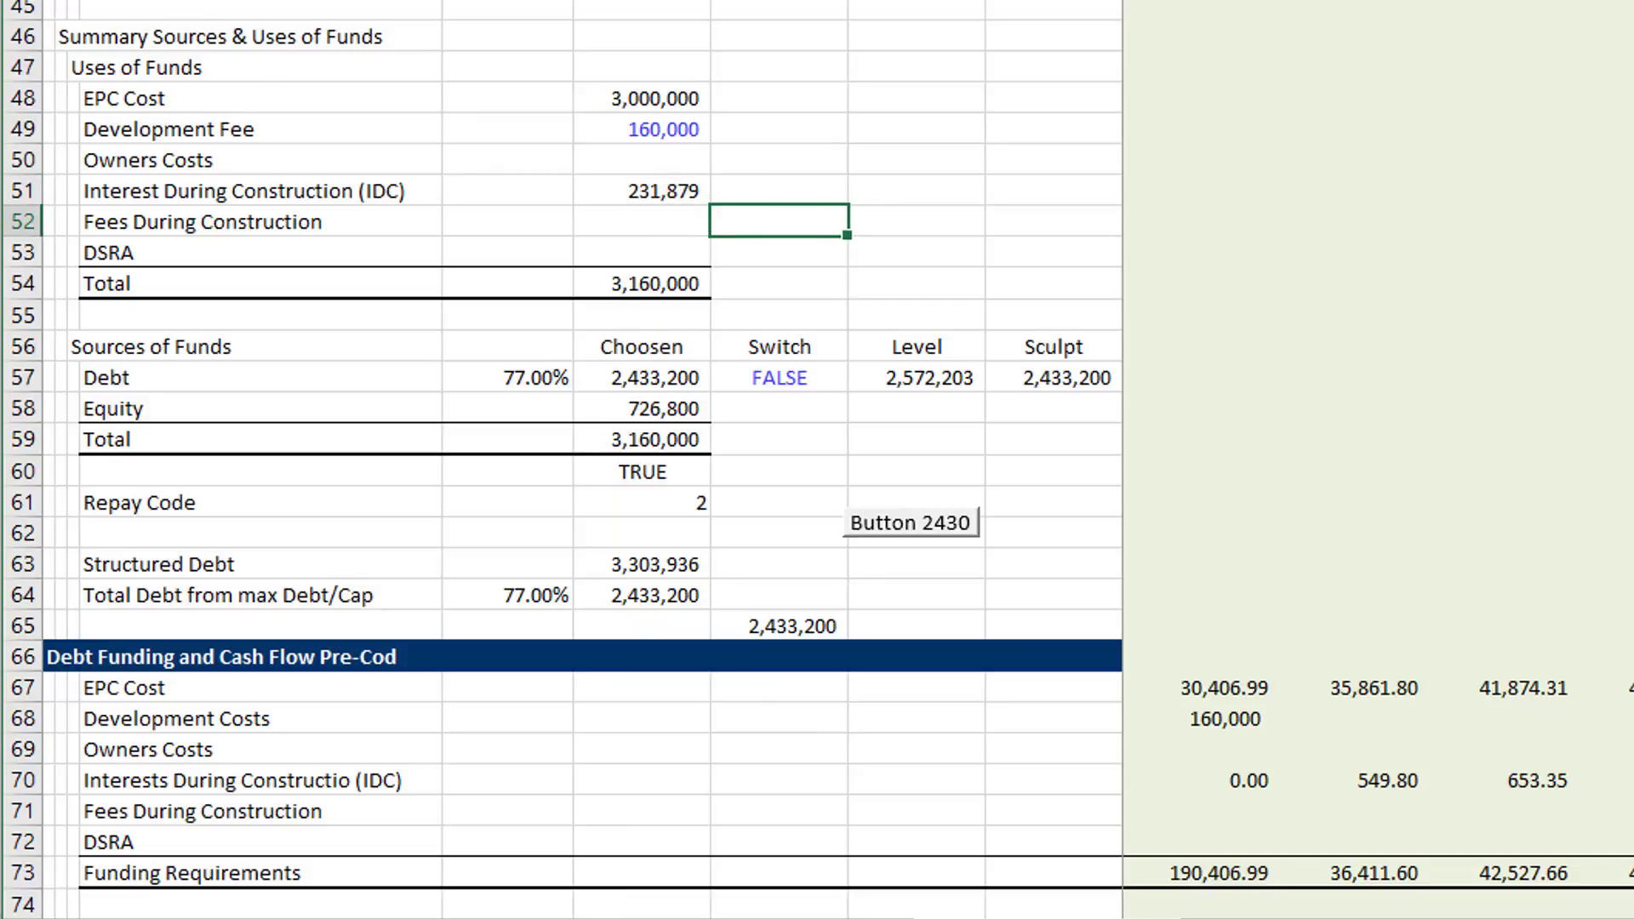
- Enable iterative calculation in Excel's formula options
{"action": "key", "text": "alt+f"}
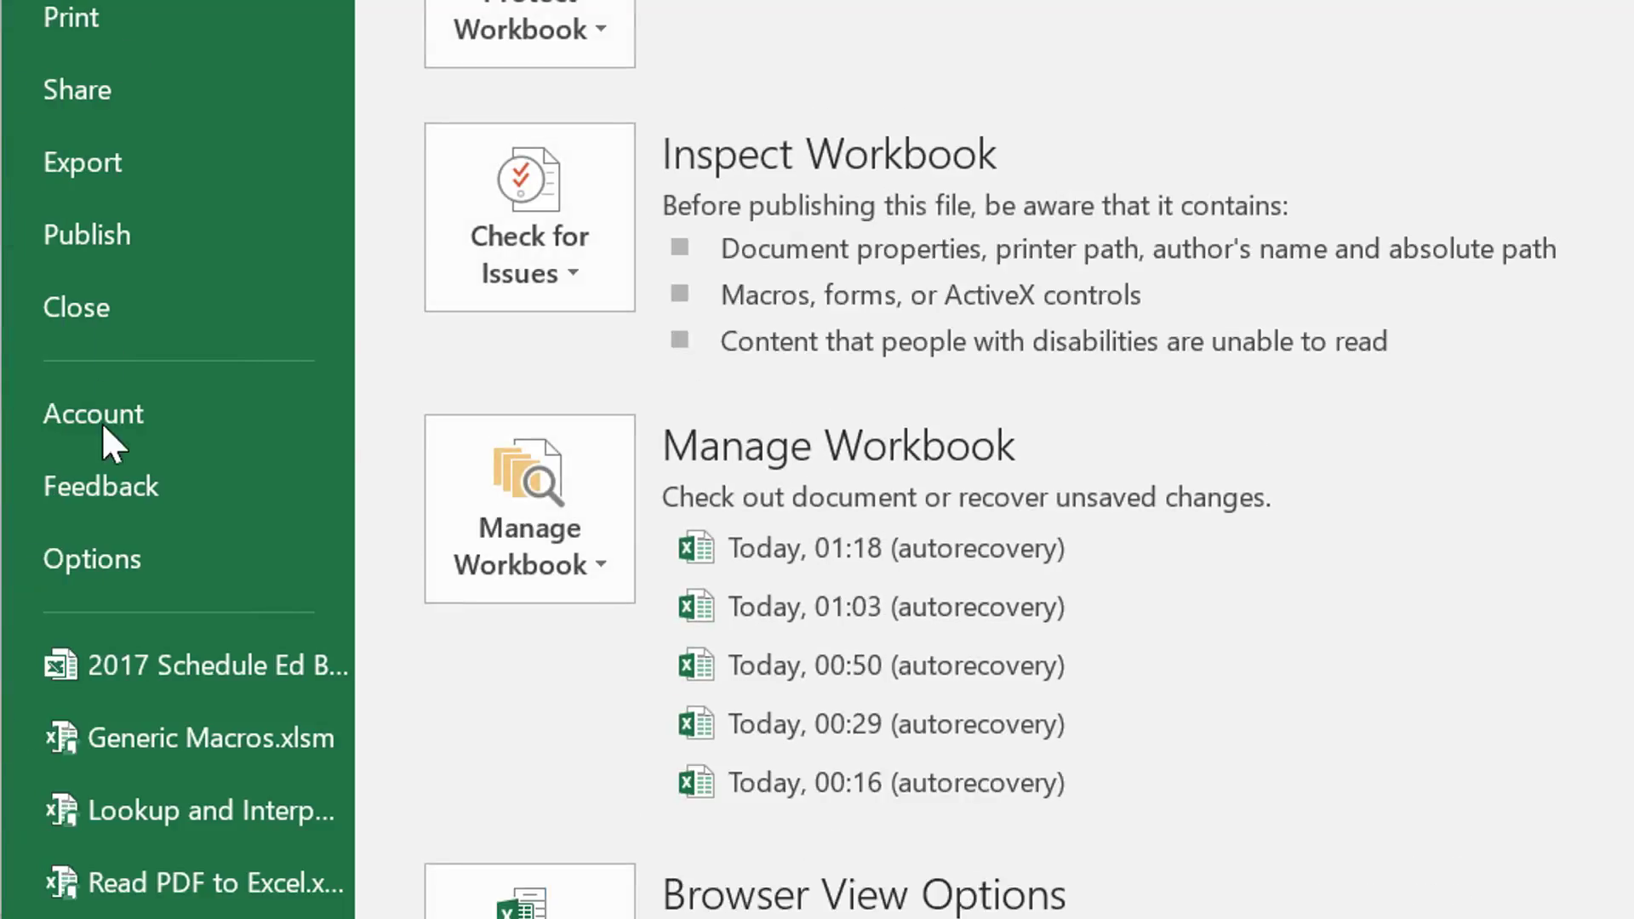
{"action": "left_click", "coordinate": [110, 569]}
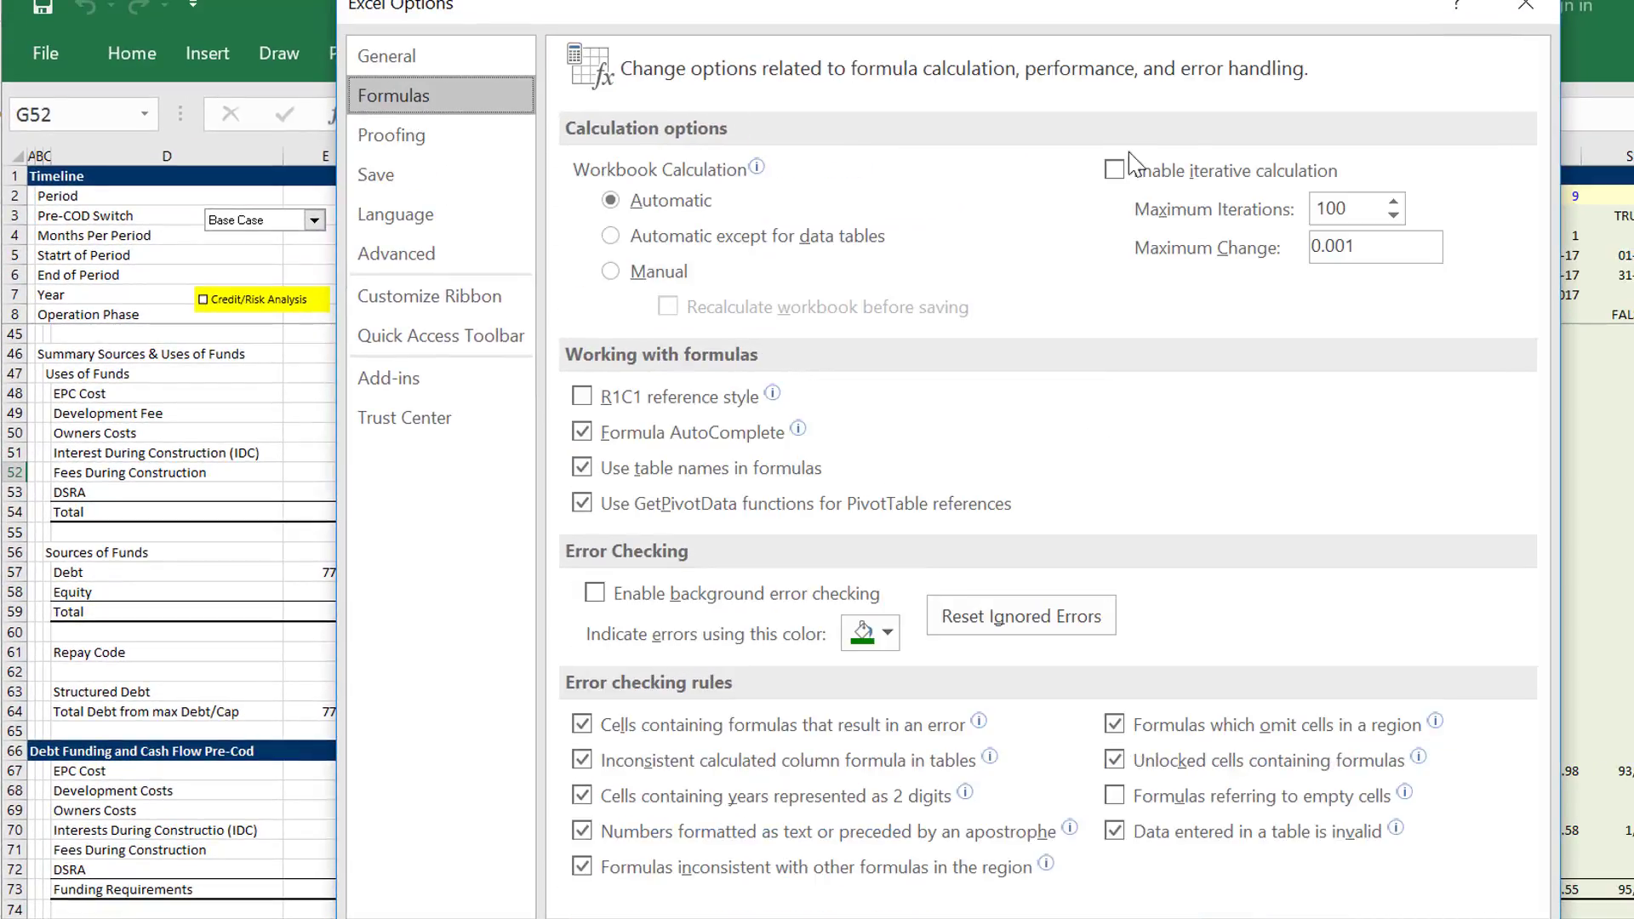
{"action": "left_click", "coordinate": [1107, 180]}
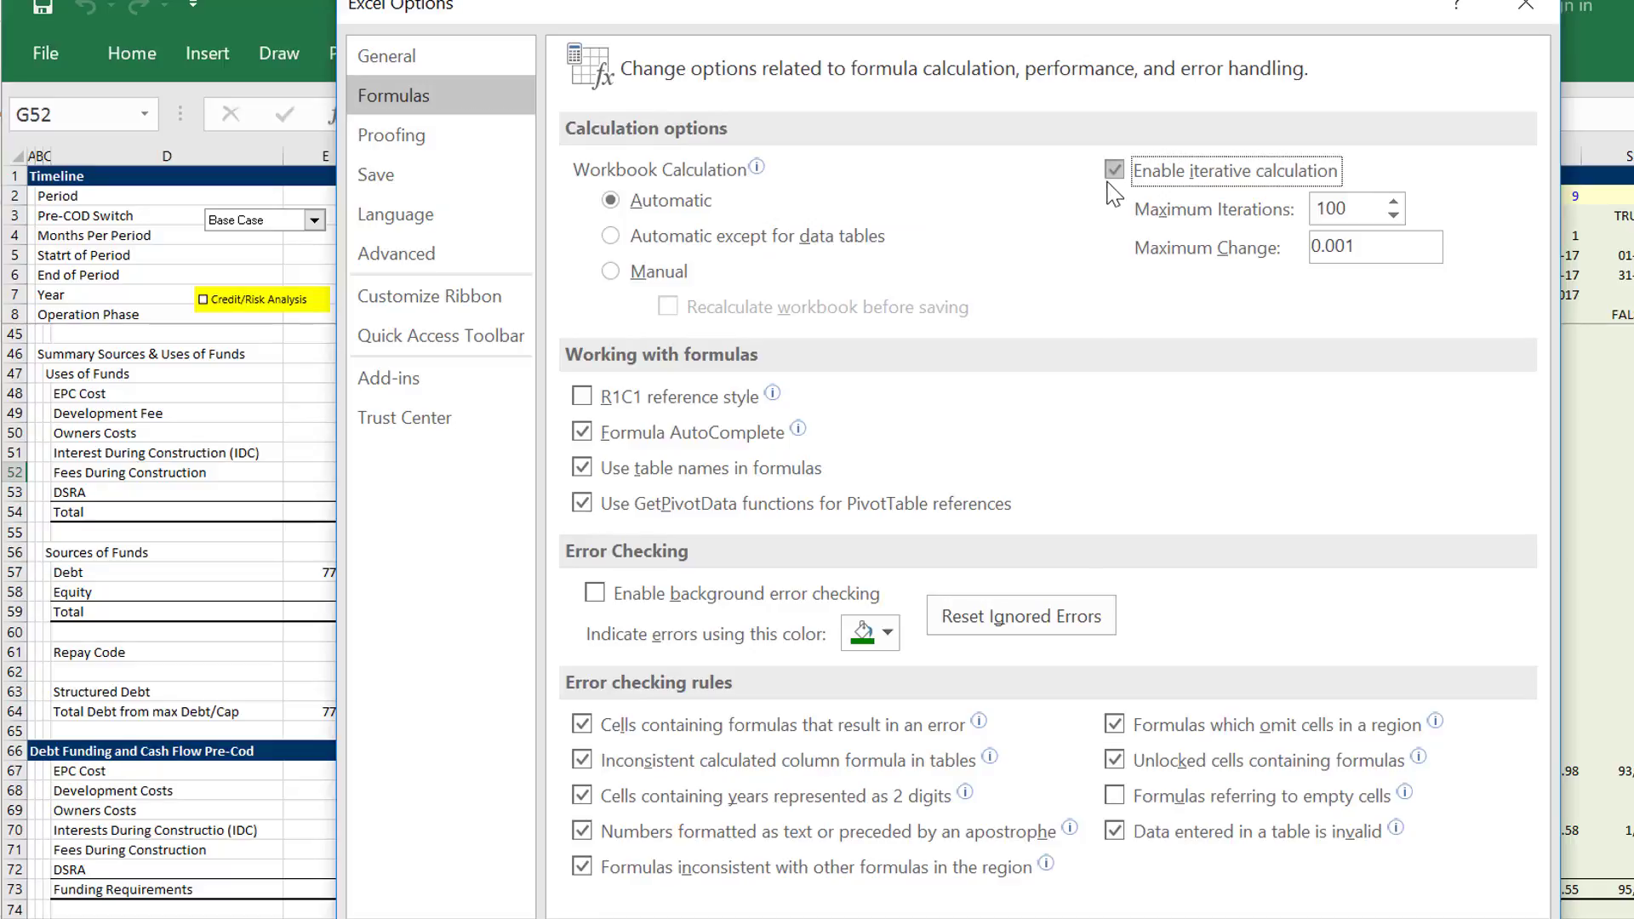
{"action": "key", "text": "Return"}
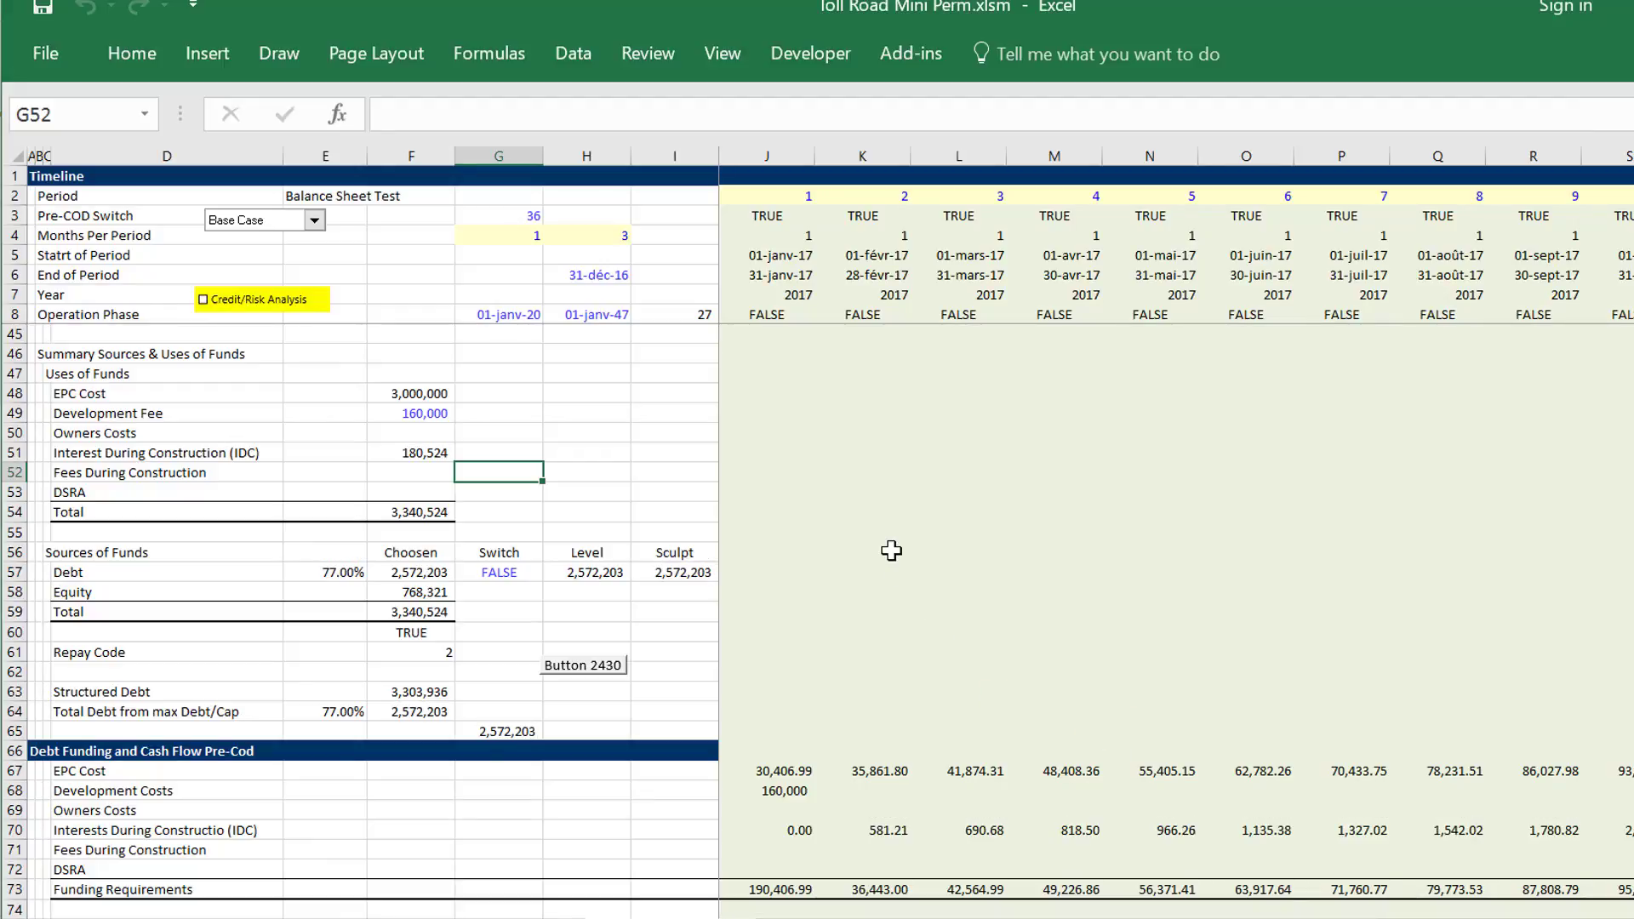
- Delete the entire Funding Requirements row (row 73) in the Debt Funding and Cash Flow Pre-Cod section
{"action": "key", "text": "Left"}
{"action": "key", "text": "Left"}
{"action": "key", "text": "Down"}
{"action": "key", "text": "Down"}
{"action": "key", "text": "Down"}
{"action": "key", "text": "Down"}
{"action": "key", "text": "Down"}
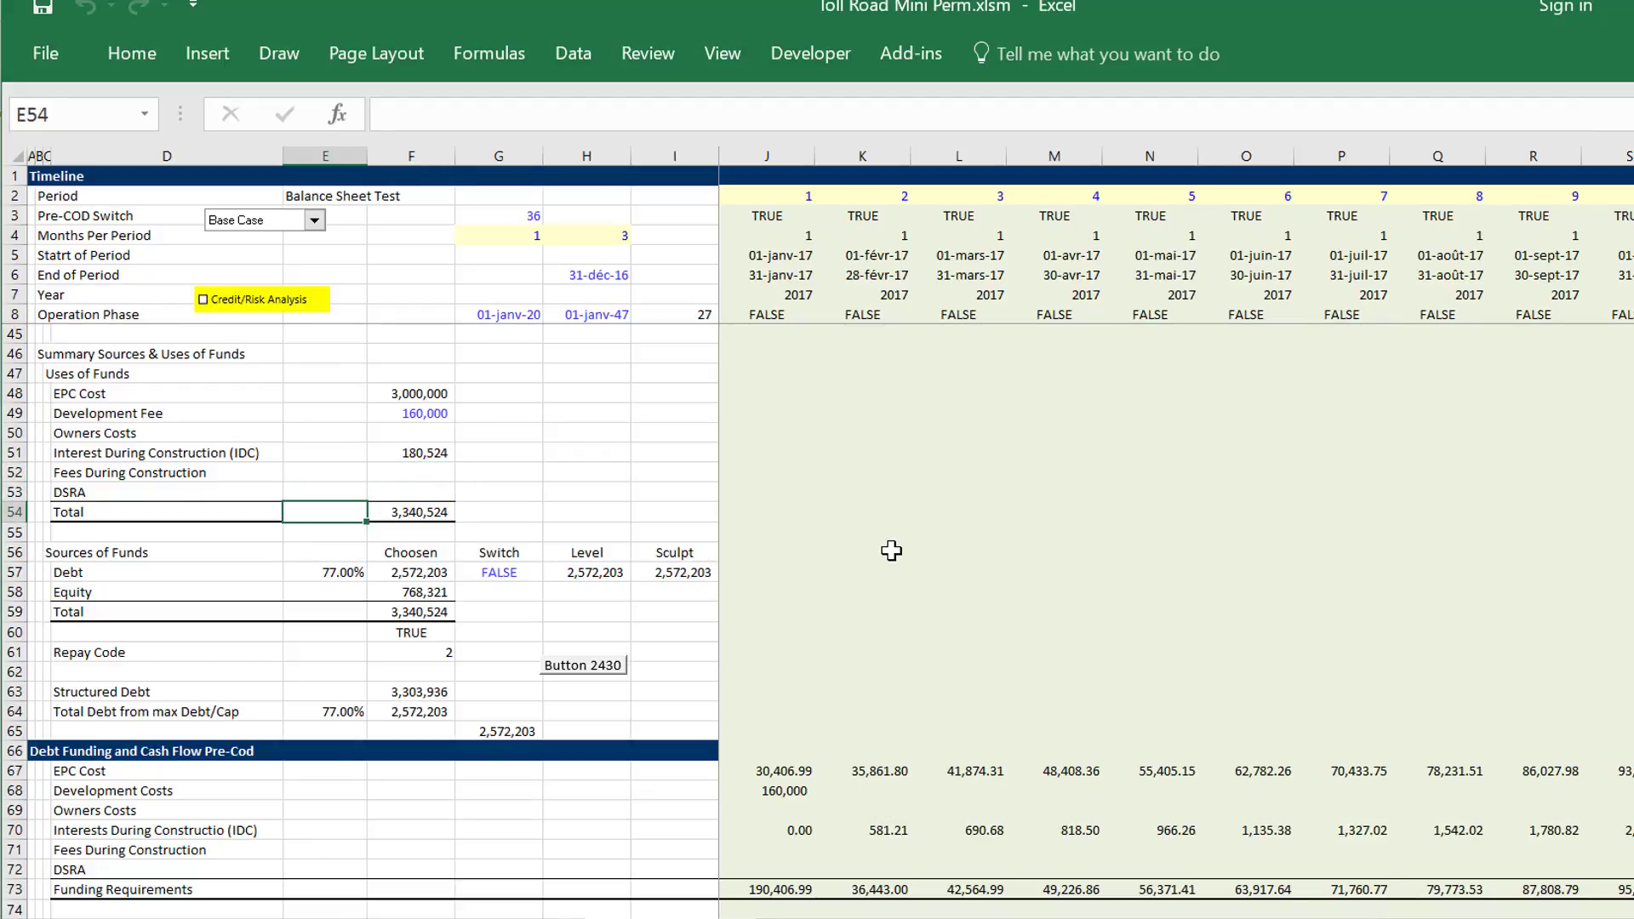
{"action": "key", "text": "Down"}
{"action": "key", "text": "Down"}
{"action": "key", "text": "Down"}
{"action": "key", "text": "Down"}
{"action": "key", "text": "Down"}
{"action": "key", "text": "Down"}
{"action": "key", "text": "Down"}
{"action": "key", "text": "Down"}
{"action": "key", "text": "Down"}
{"action": "key", "text": "Down"}
{"action": "key", "text": "Down"}
{"action": "key", "text": "Down"}
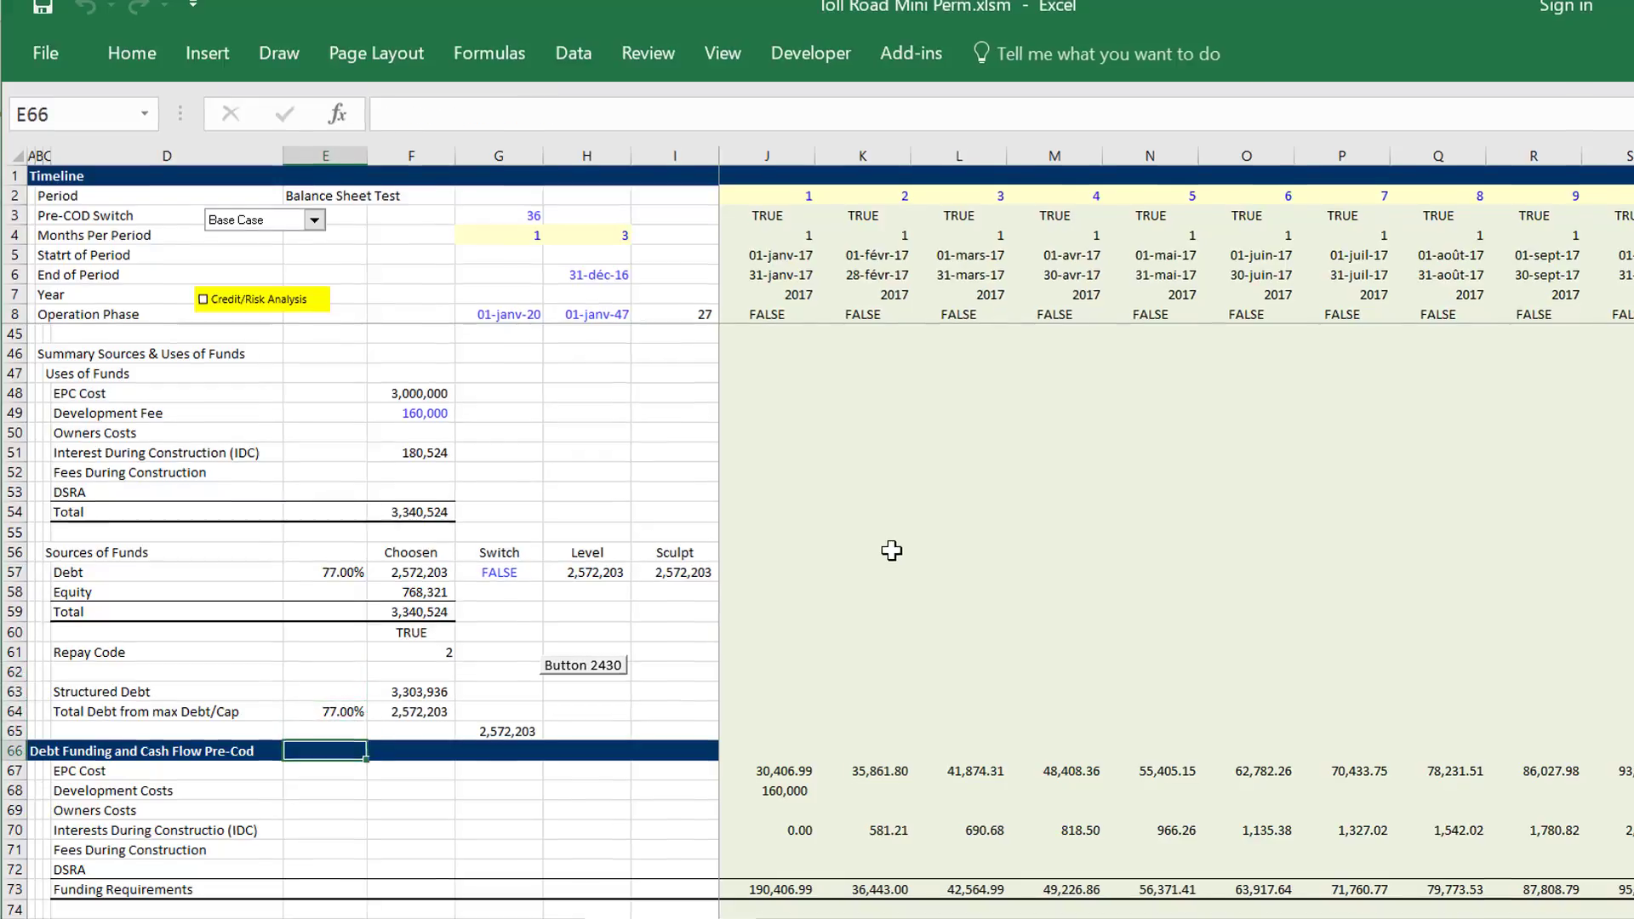
{"action": "key", "text": "Down"}
{"action": "key", "text": "Down"}
{"action": "key", "text": "Down"}
{"action": "key", "text": "Down"}
{"action": "key", "text": "Down"}
{"action": "key", "text": "Down"}
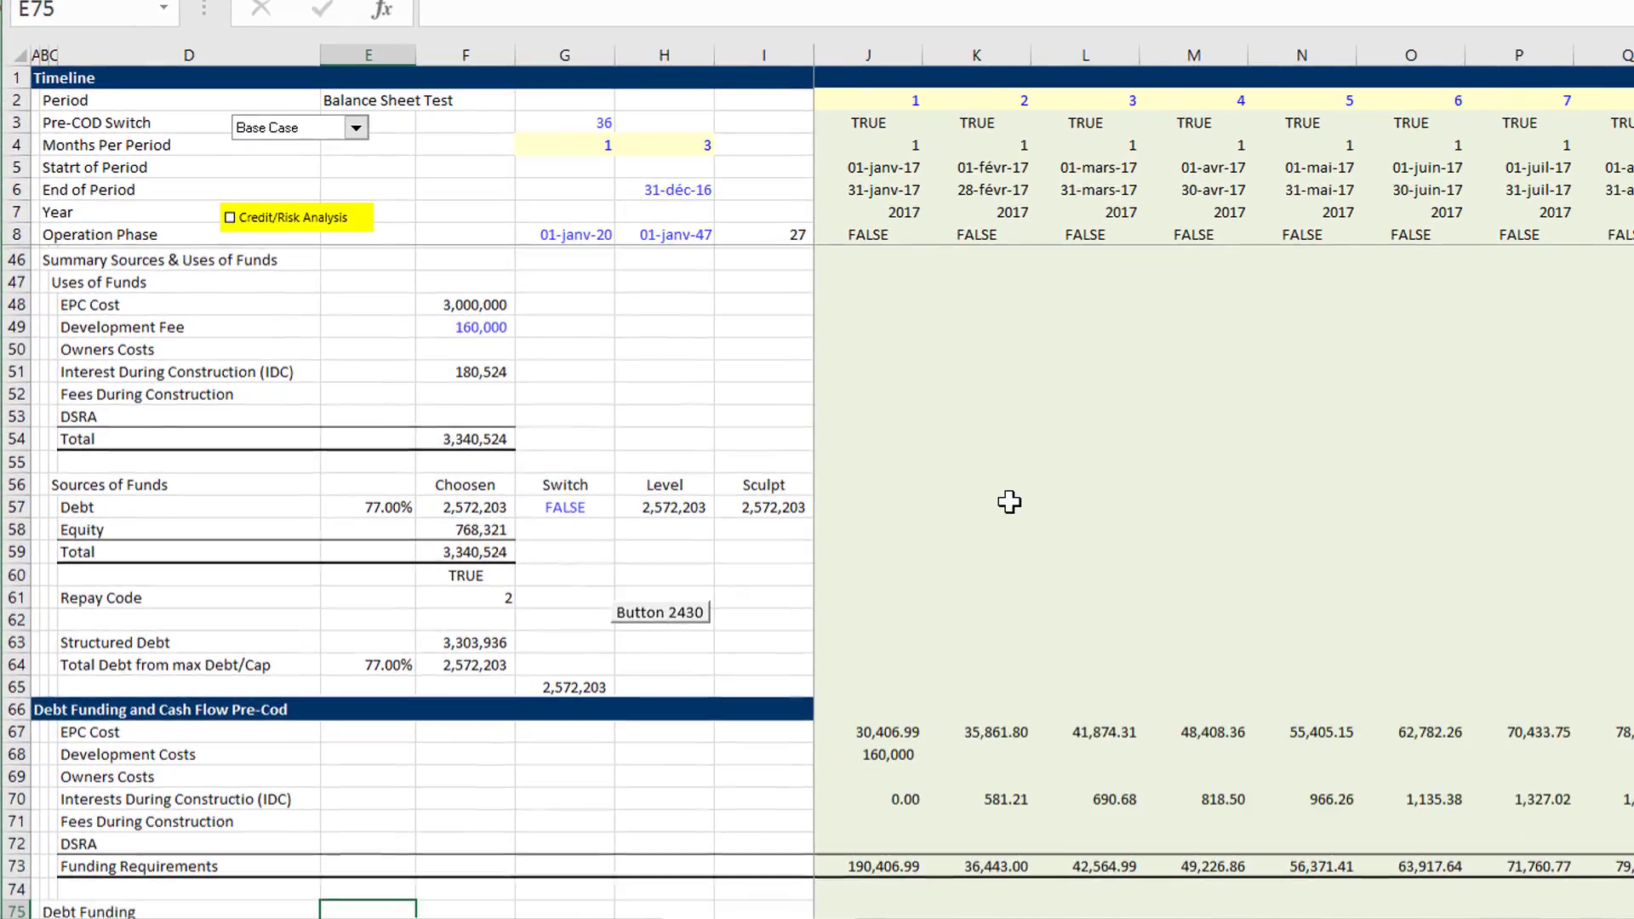
{"action": "key", "text": "Up"}
{"action": "key", "text": "Up"}
{"action": "key", "text": "Up"}
{"action": "key", "text": "Down"}
{"action": "key", "text": "shift+space"}
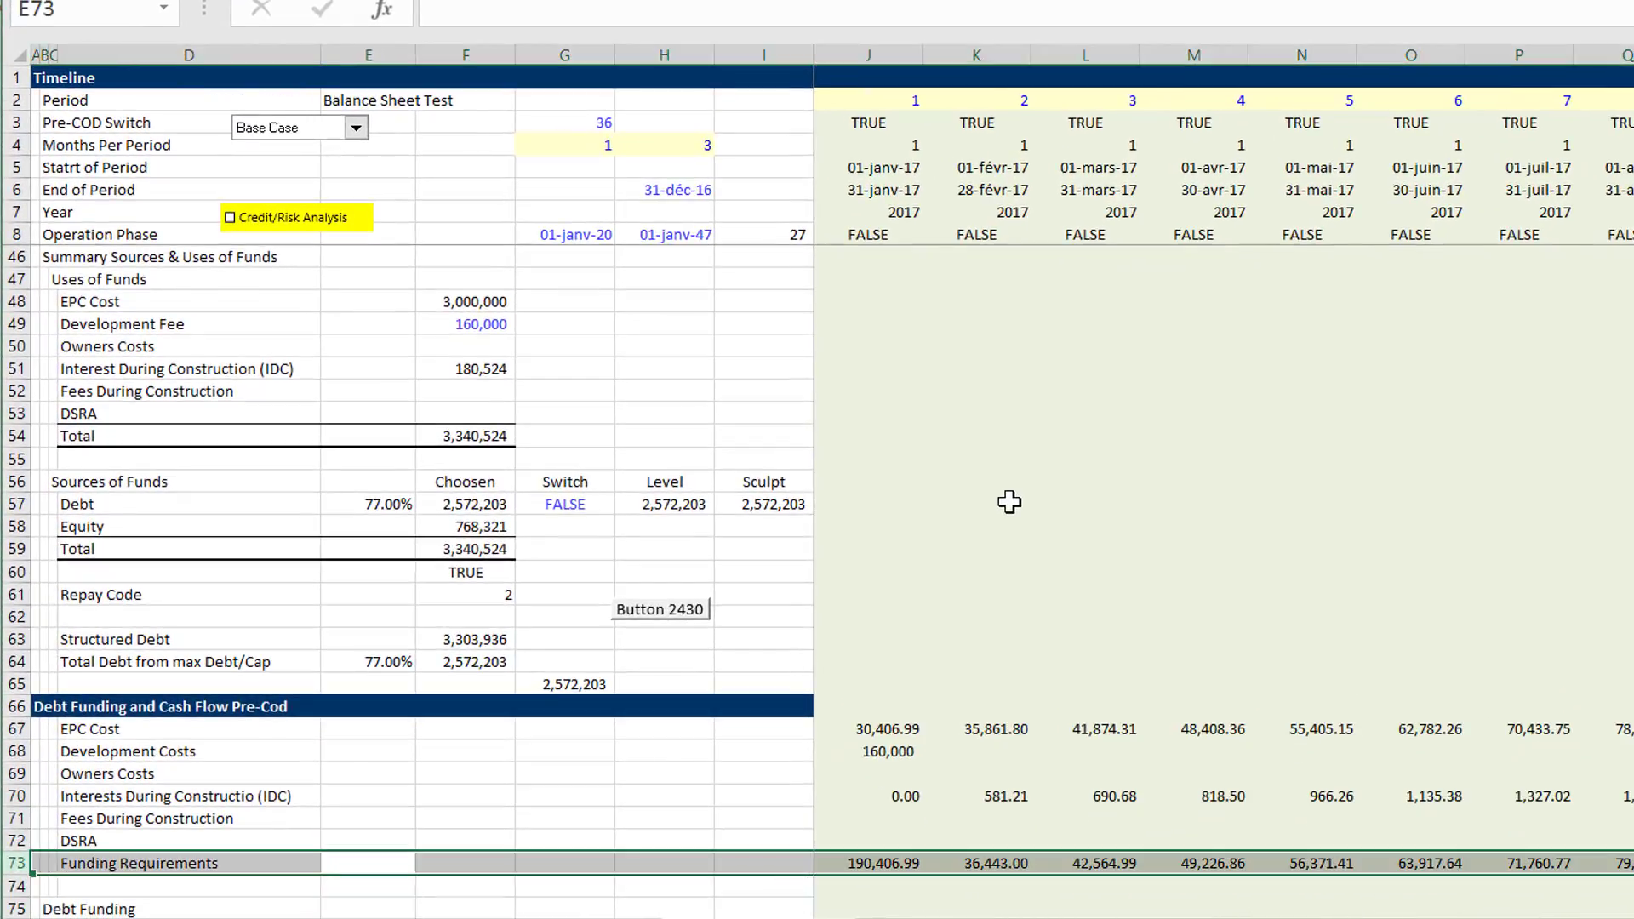
{"action": "key", "text": "ctrl+minus"}
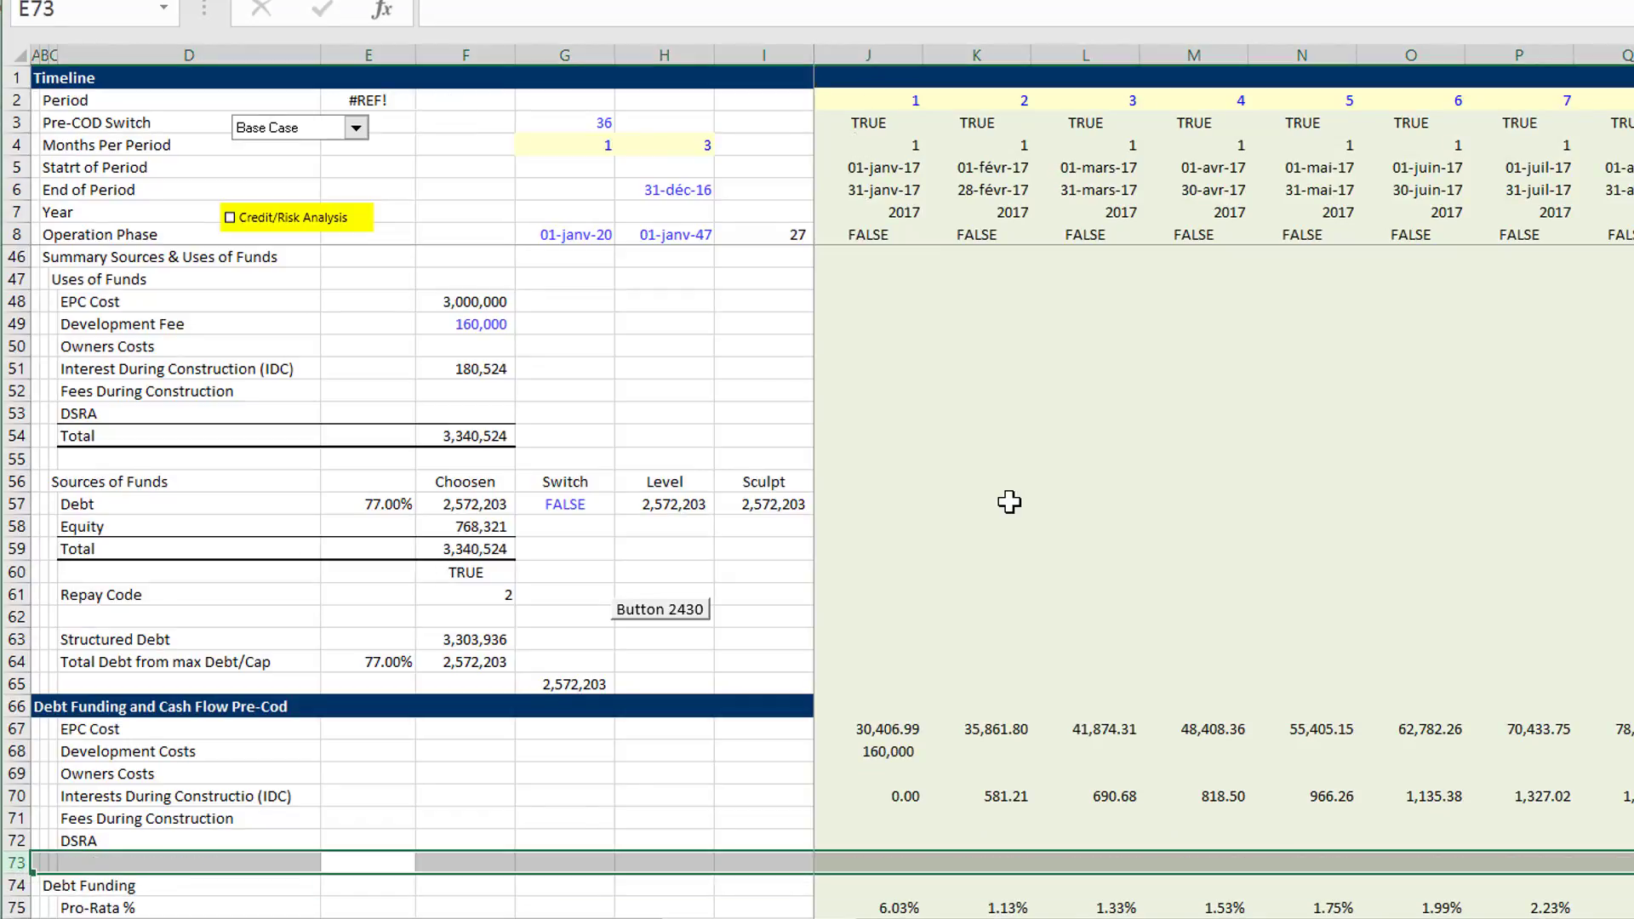
- Examine how the row deletion affects equity funding, the balance sheet, equity IRR, coverage ratios and sources and uses of funds
{"action": "key", "text": "Down"}
{"action": "key", "text": "Down"}
{"action": "key", "text": "Down"}
{"action": "key", "text": "Page_Down"}
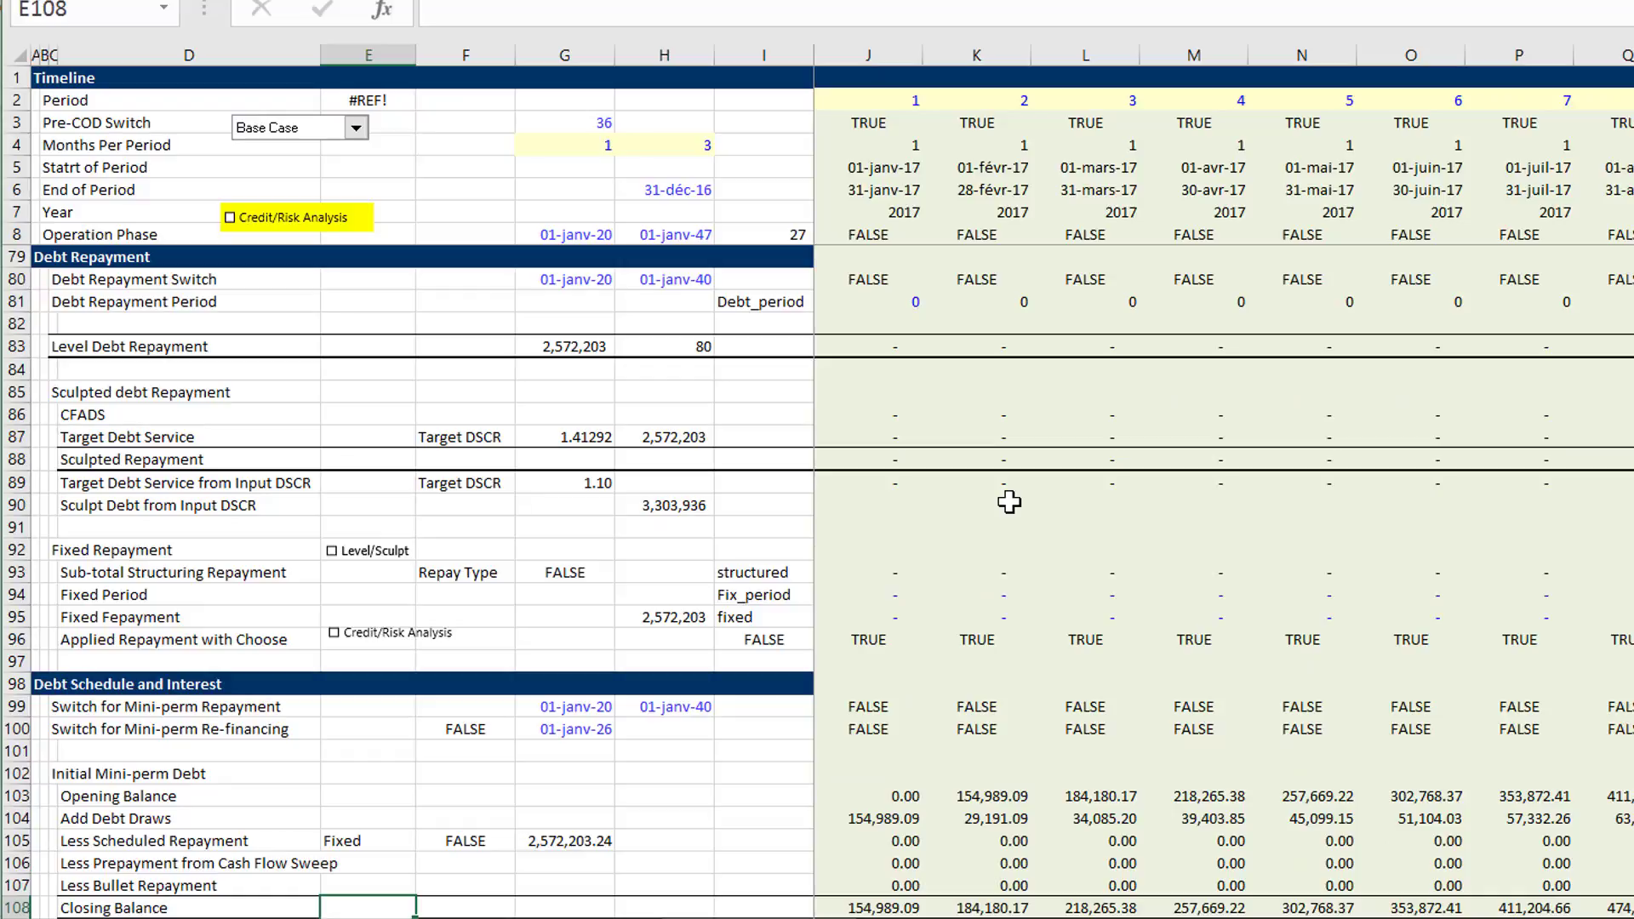
{"action": "key", "text": "Page_Up"}
{"action": "key", "text": "Right"}
{"action": "key", "text": "Right"}
{"action": "key", "text": "Right"}
{"action": "key", "text": "Right"}
{"action": "key", "text": "Right"}
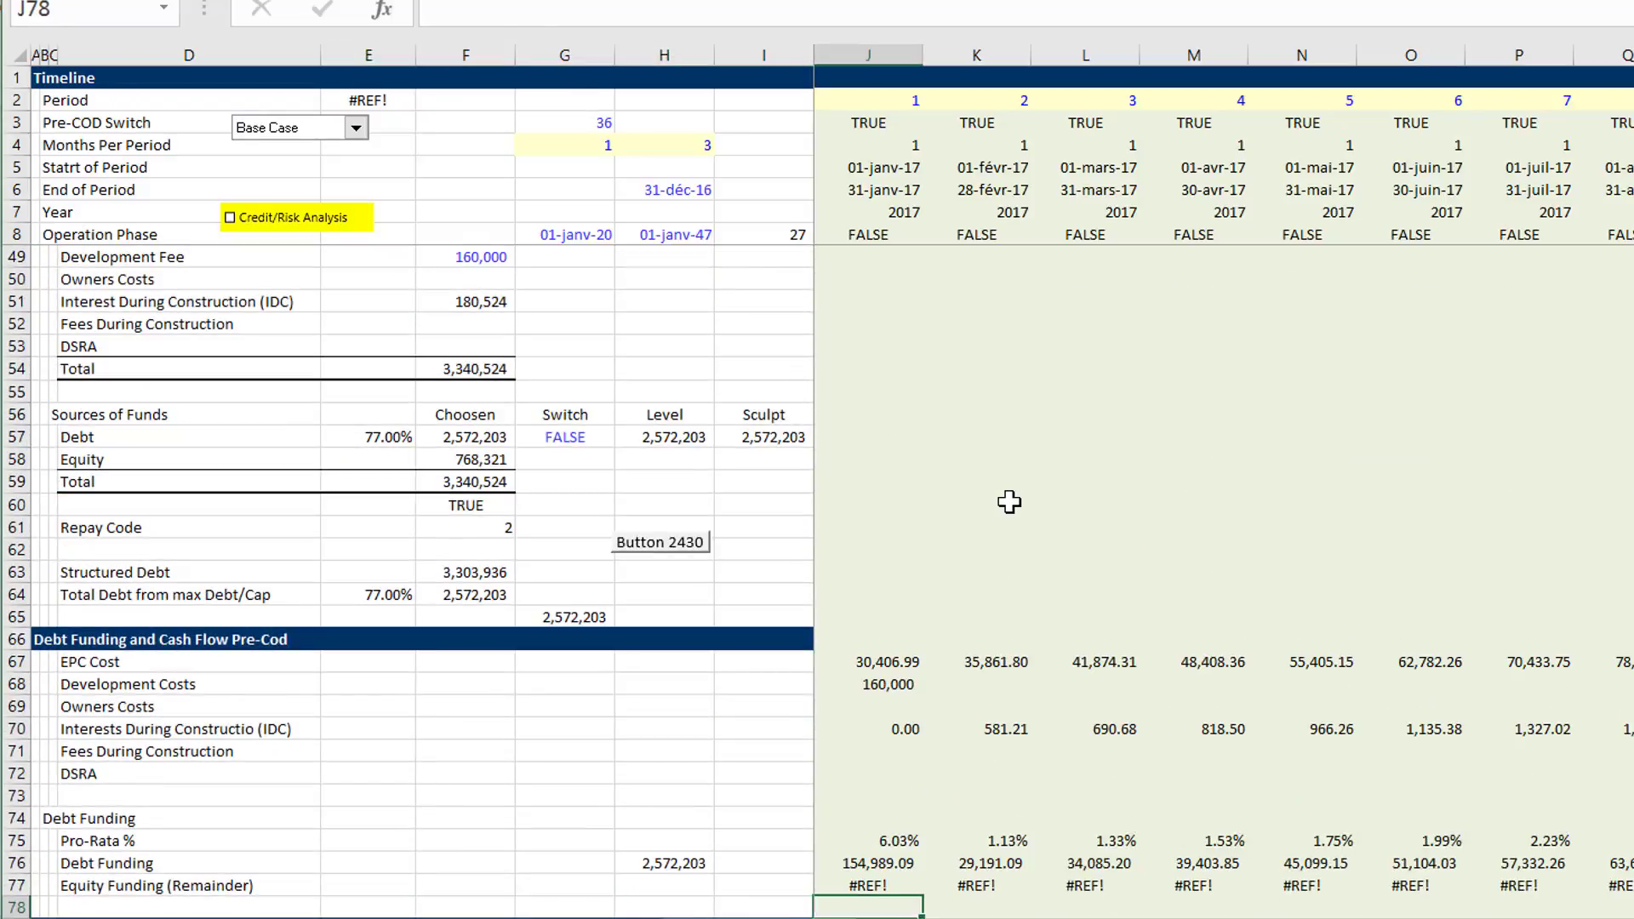
{"action": "key", "text": "Up"}
{"action": "key", "text": "Page_Down"}
{"action": "key", "text": "Page_Down"}
{"action": "key", "text": "Page_Down"}
{"action": "key", "text": "Page_Down"}
{"action": "key", "text": "Page_Down"}
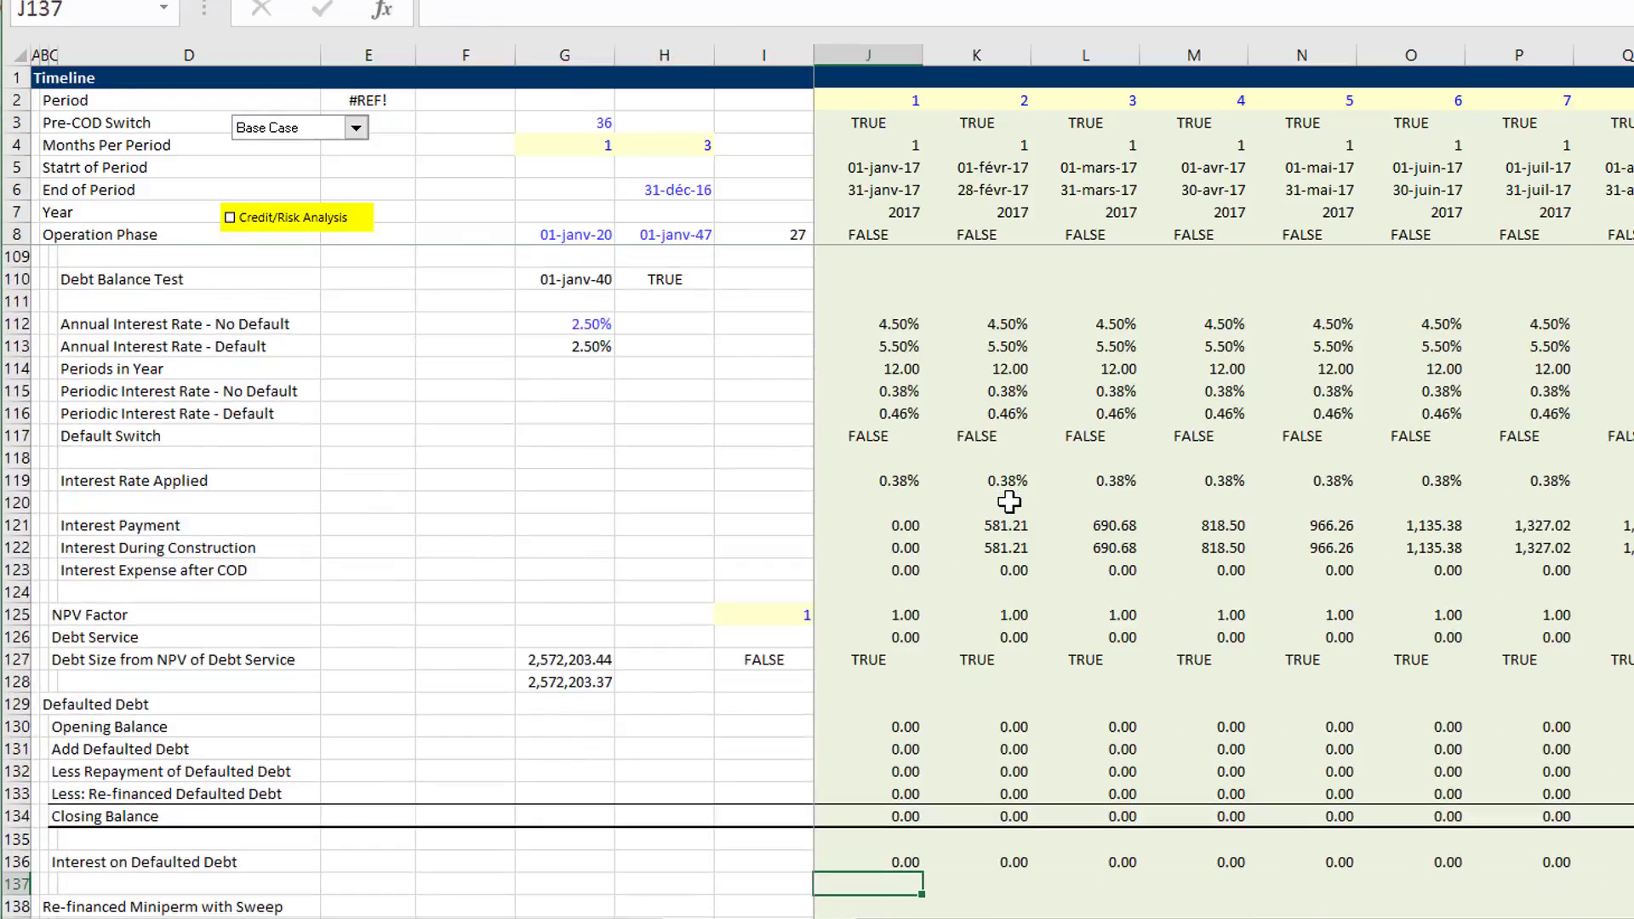
{"action": "key", "text": "Page_Down"}
{"action": "key", "text": "Page_Down"}
{"action": "key", "text": "Page_Down"}
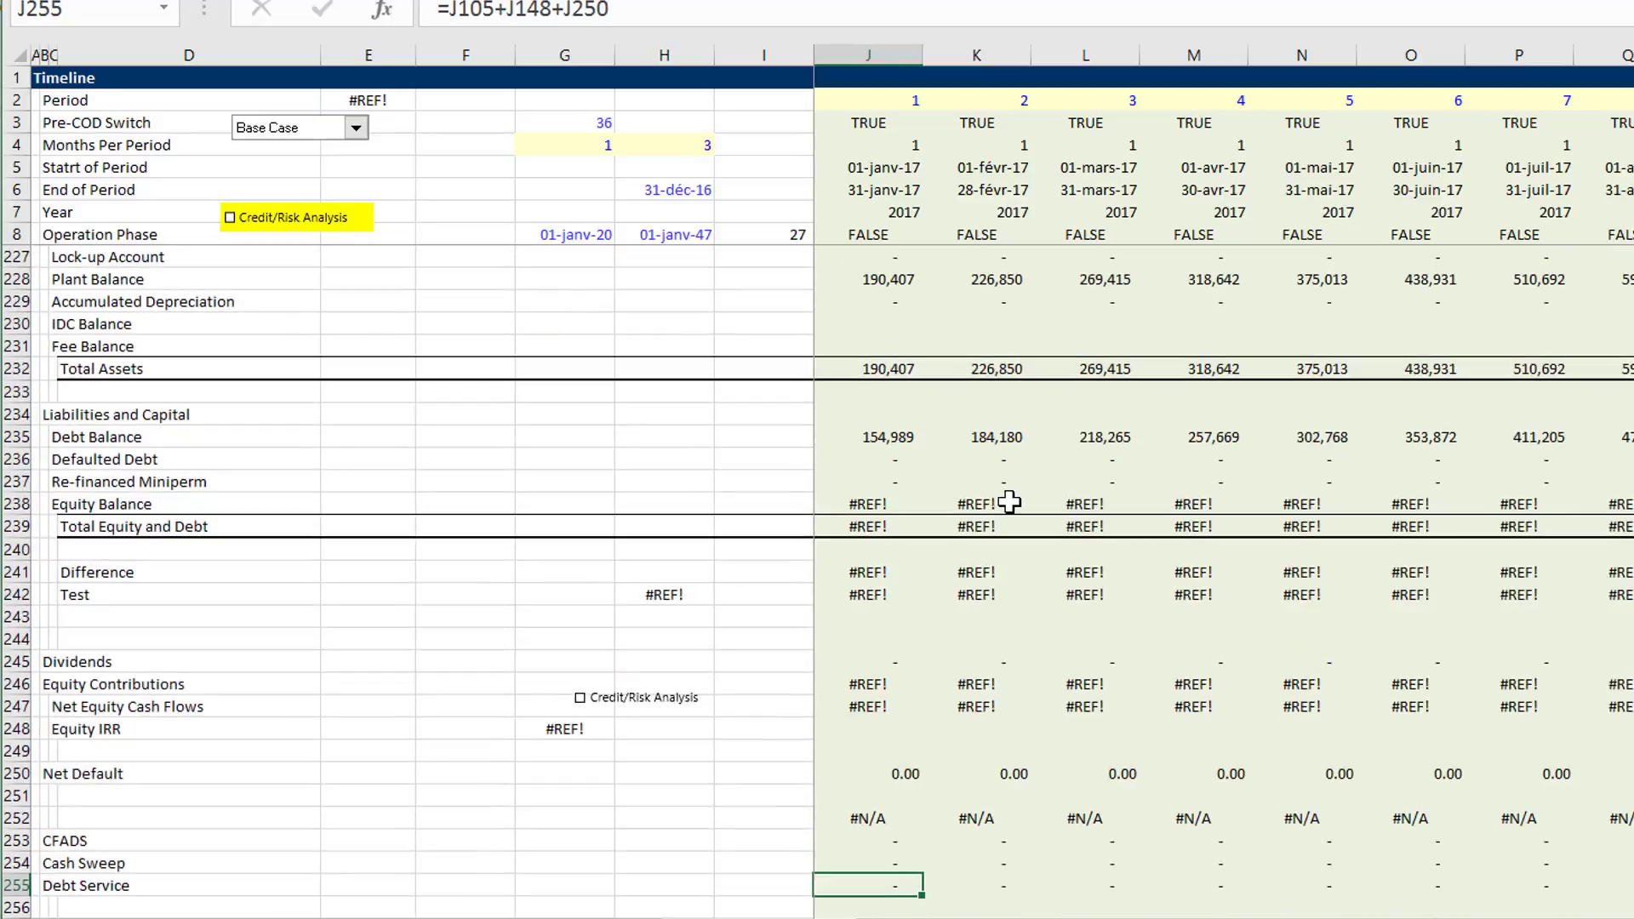
{"action": "key", "text": "Page_Up"}
{"action": "key", "text": "Page_Up"}
{"action": "key", "text": "Page_Up"}
{"action": "key", "text": "Page_Up"}
{"action": "key", "text": "Page_Up"}
{"action": "key", "text": "Page_Up"}
{"action": "key", "text": "Page_Up"}
{"action": "key", "text": "Page_Up"}
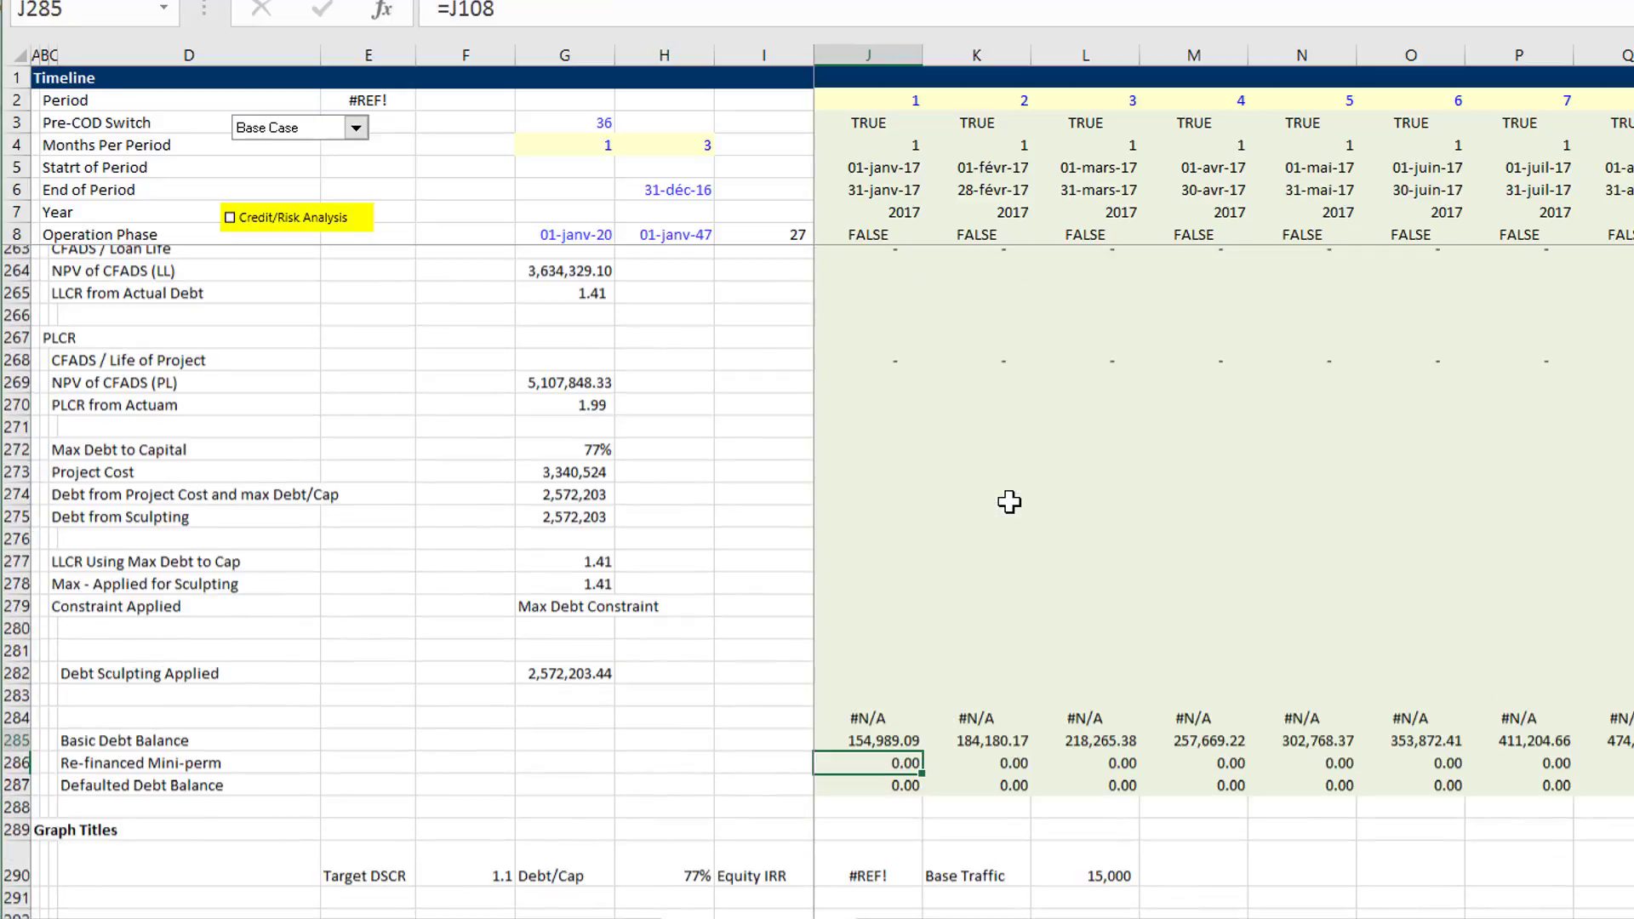
{"action": "key", "text": "Page_Up"}
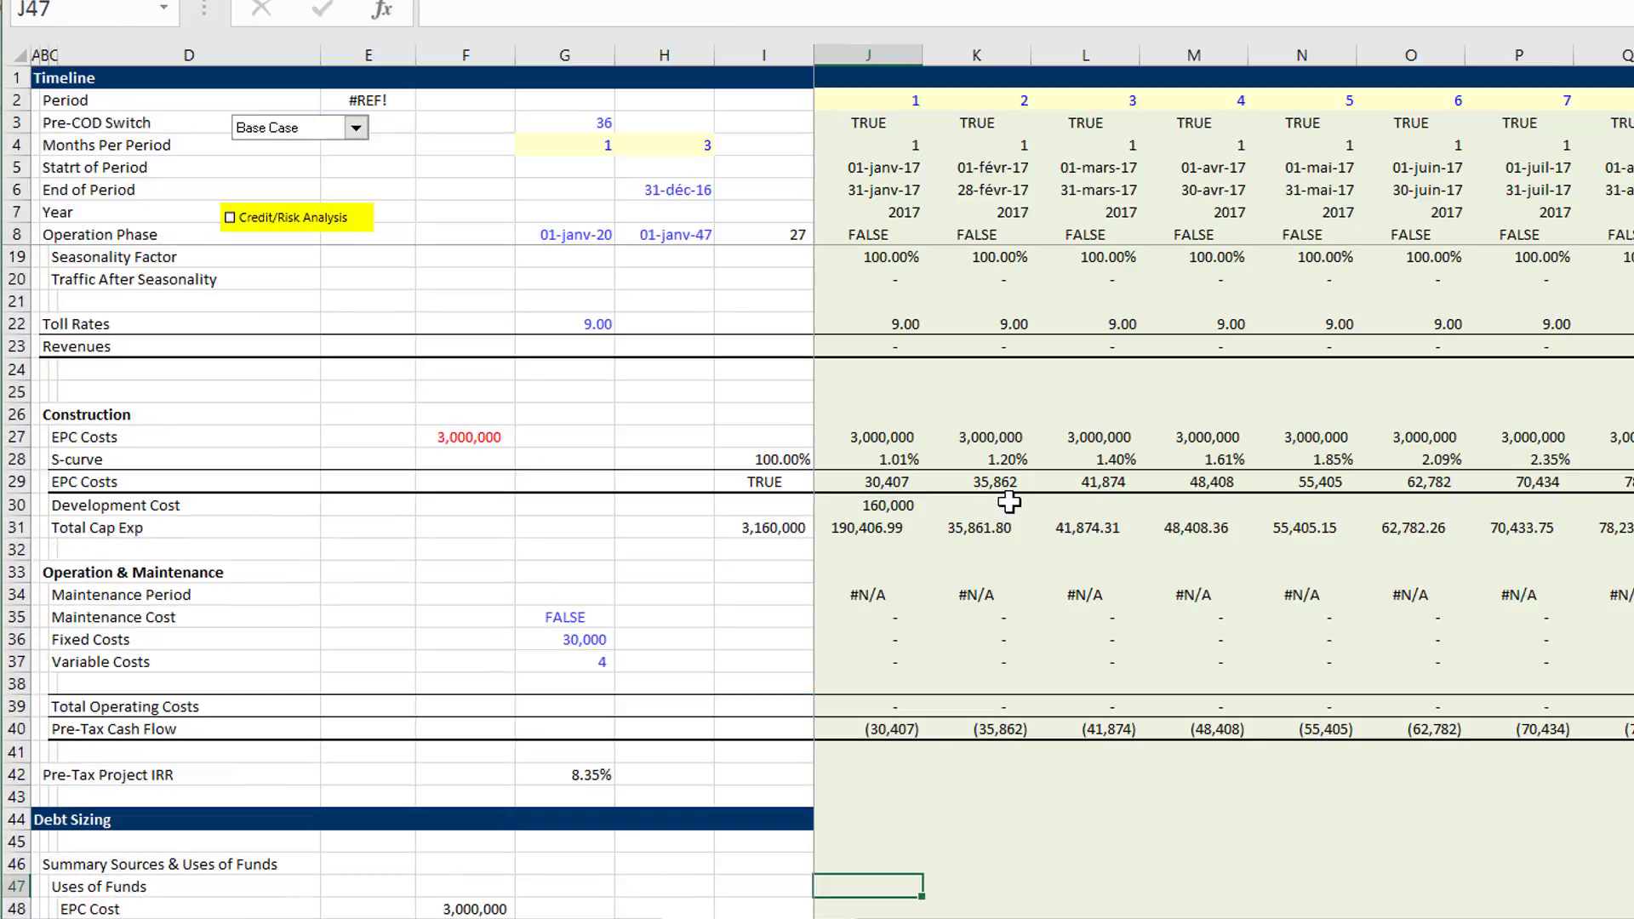
{"action": "key", "text": "Page_Up"}
{"action": "key", "text": "Page_Down"}
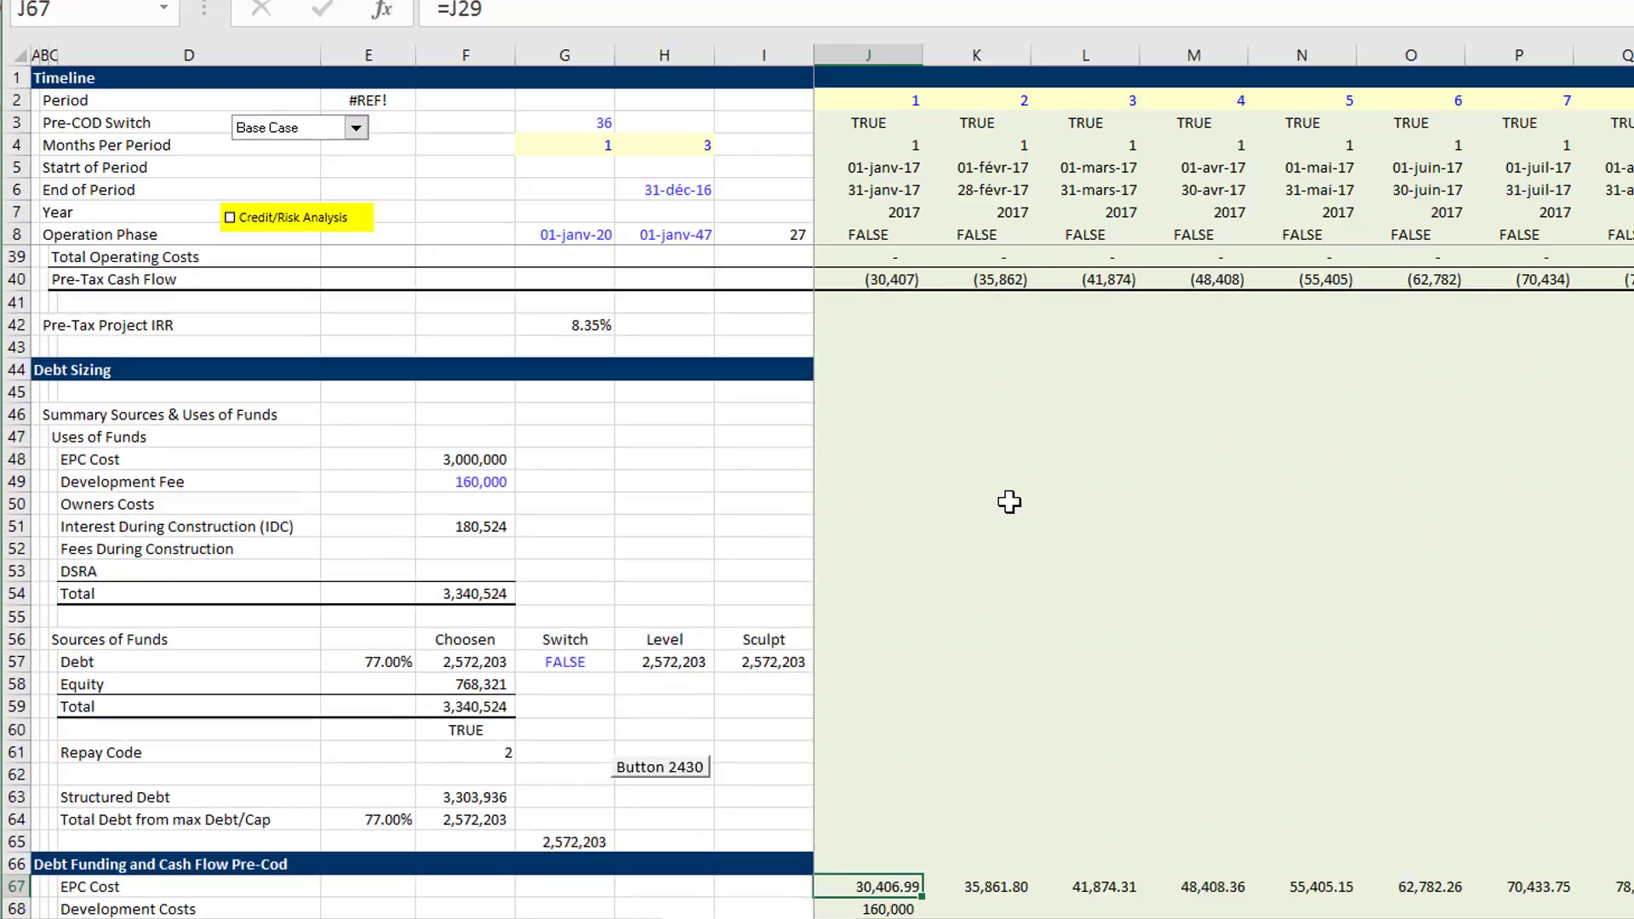
{"action": "key", "text": "Page_Down"}
{"action": "key", "text": "Page_Up"}
- Undo the deletion of the Funding Requirements row
{"action": "key", "text": "ctrl+z"}
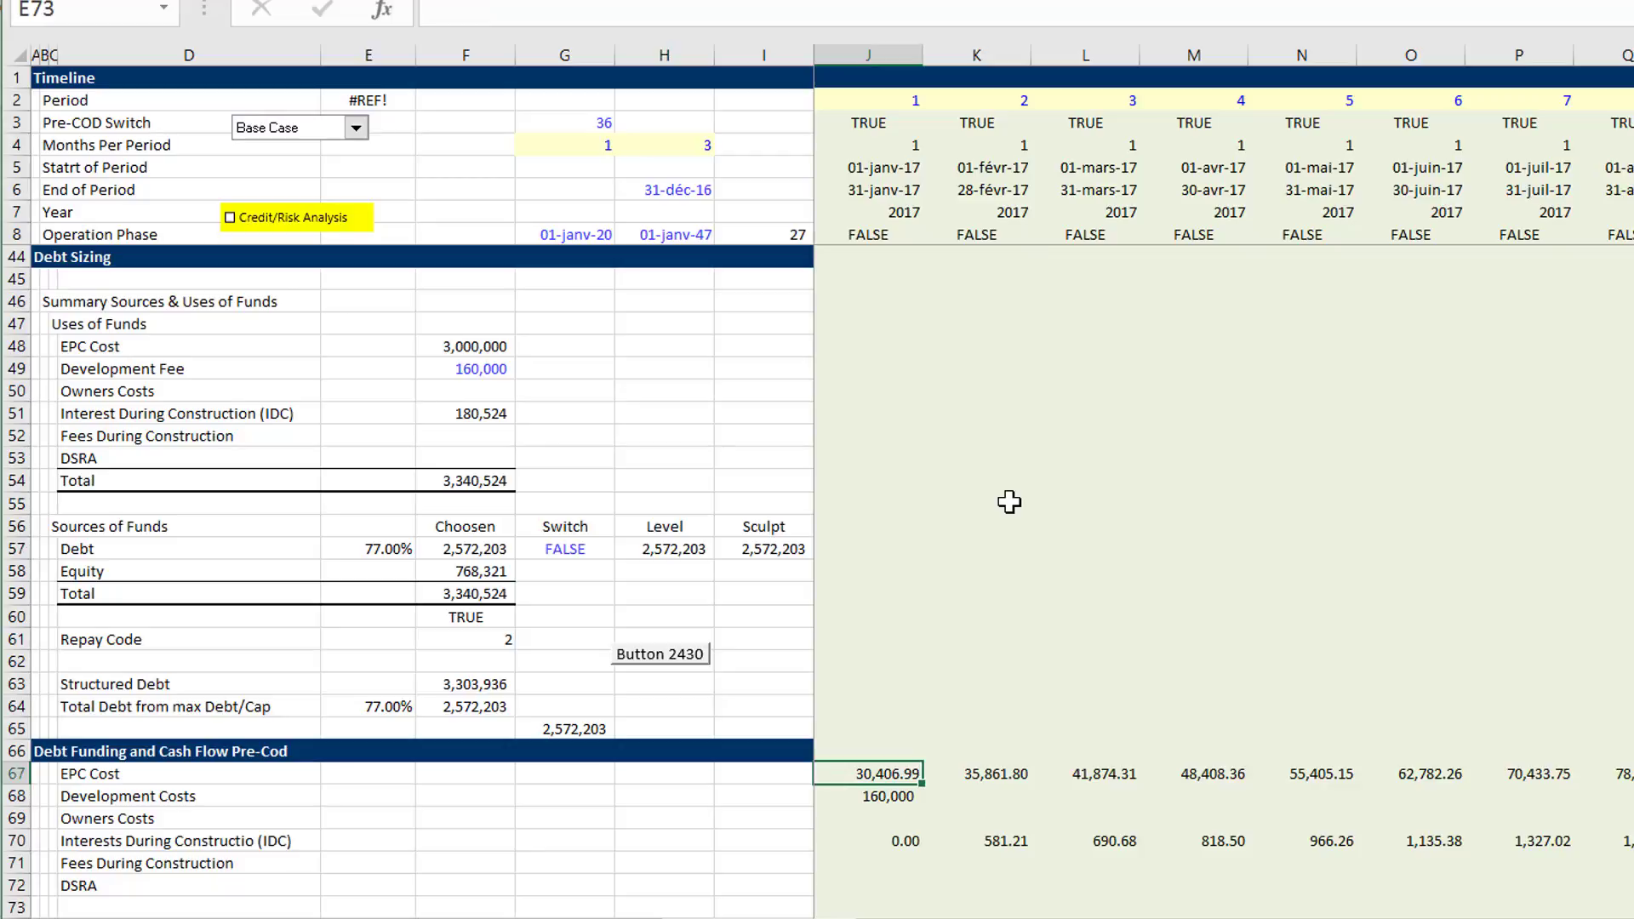
{"action": "key", "text": "Down"}
{"action": "key", "text": "Down"}
{"action": "key", "text": "Down"}
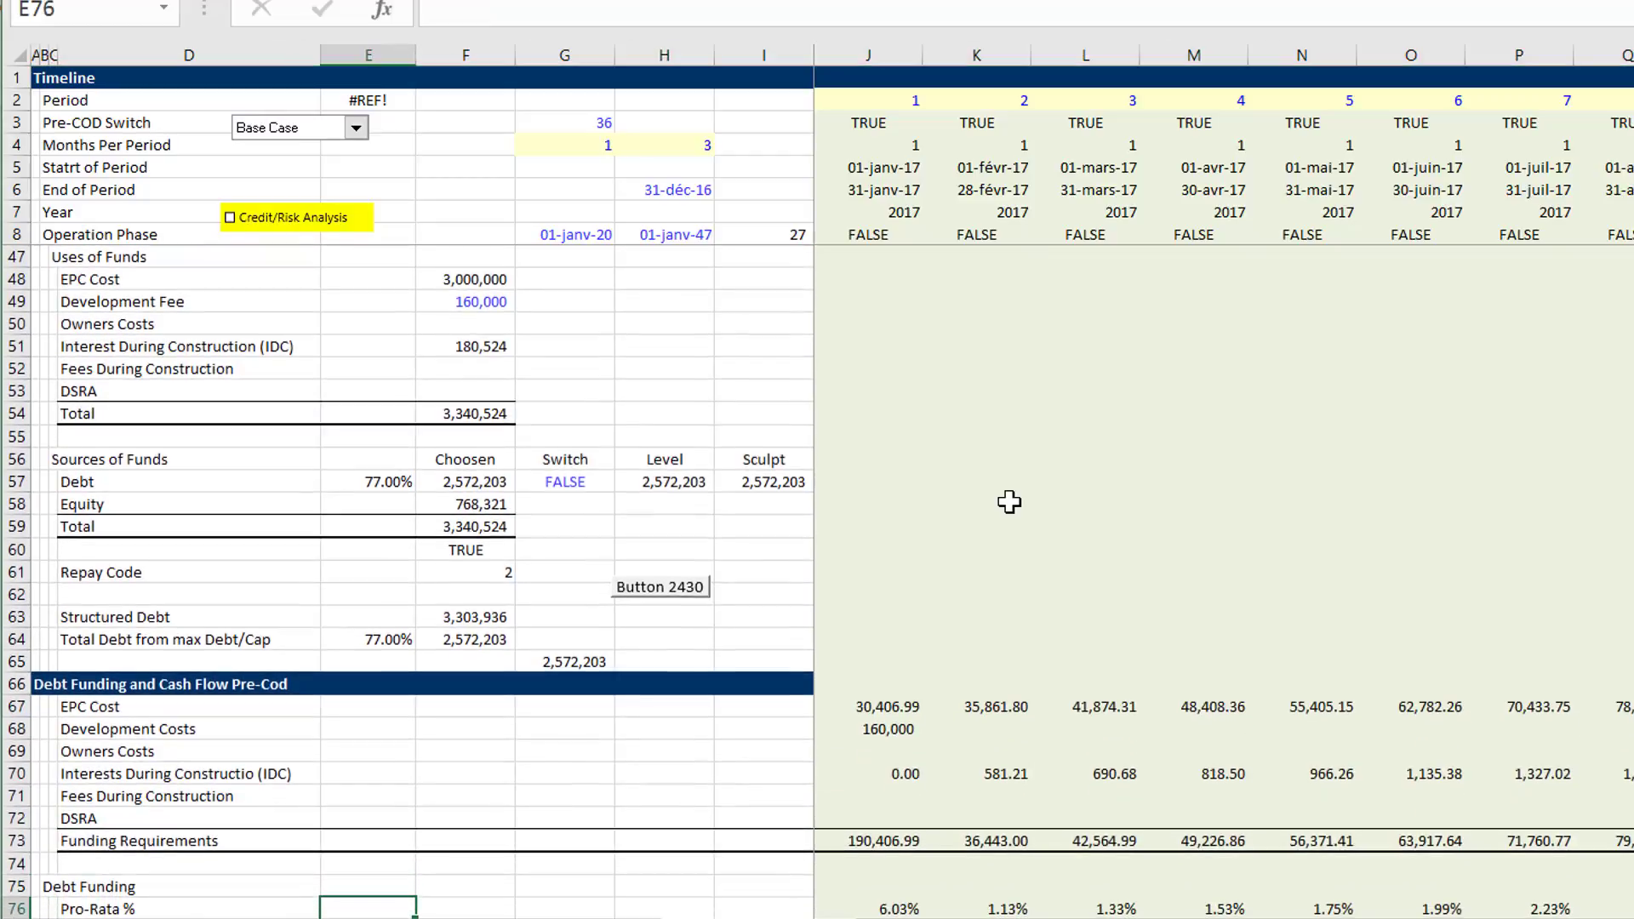
- Check the debt schedule, cash flow waterfall, balance sheet and coverage ratio sections for remaining reference errors
{"action": "key", "text": "Page_Down"}
{"action": "key", "text": "Page_Down"}
{"action": "key", "text": "Page_Down"}
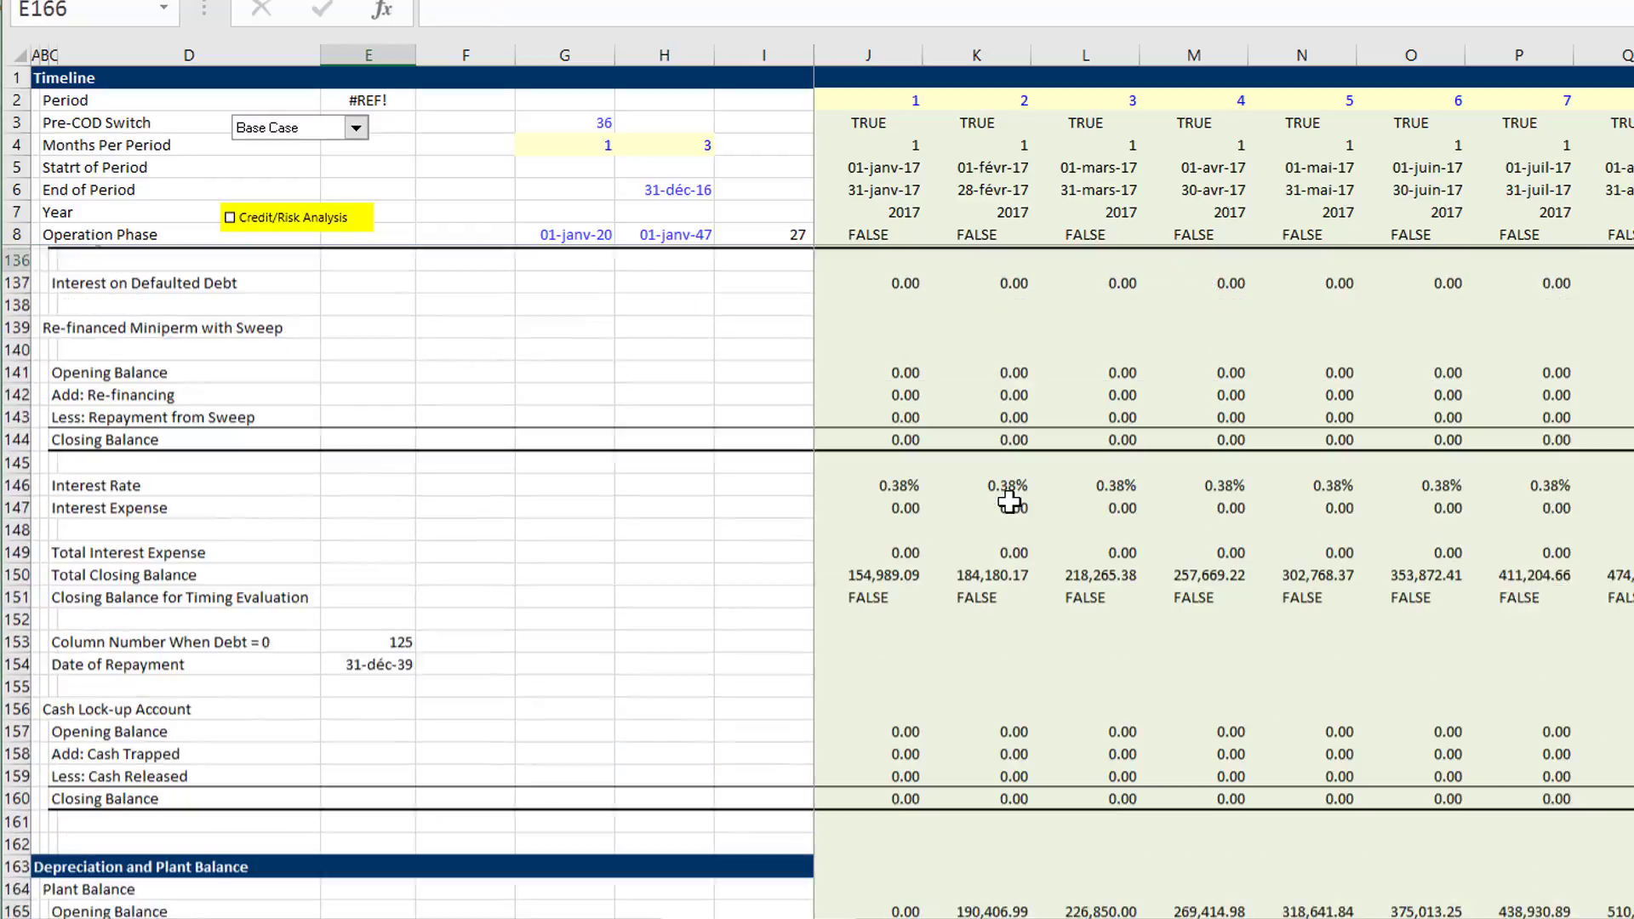
{"action": "key", "text": "Page_Down"}
{"action": "key", "text": "Right"}
{"action": "key", "text": "Right"}
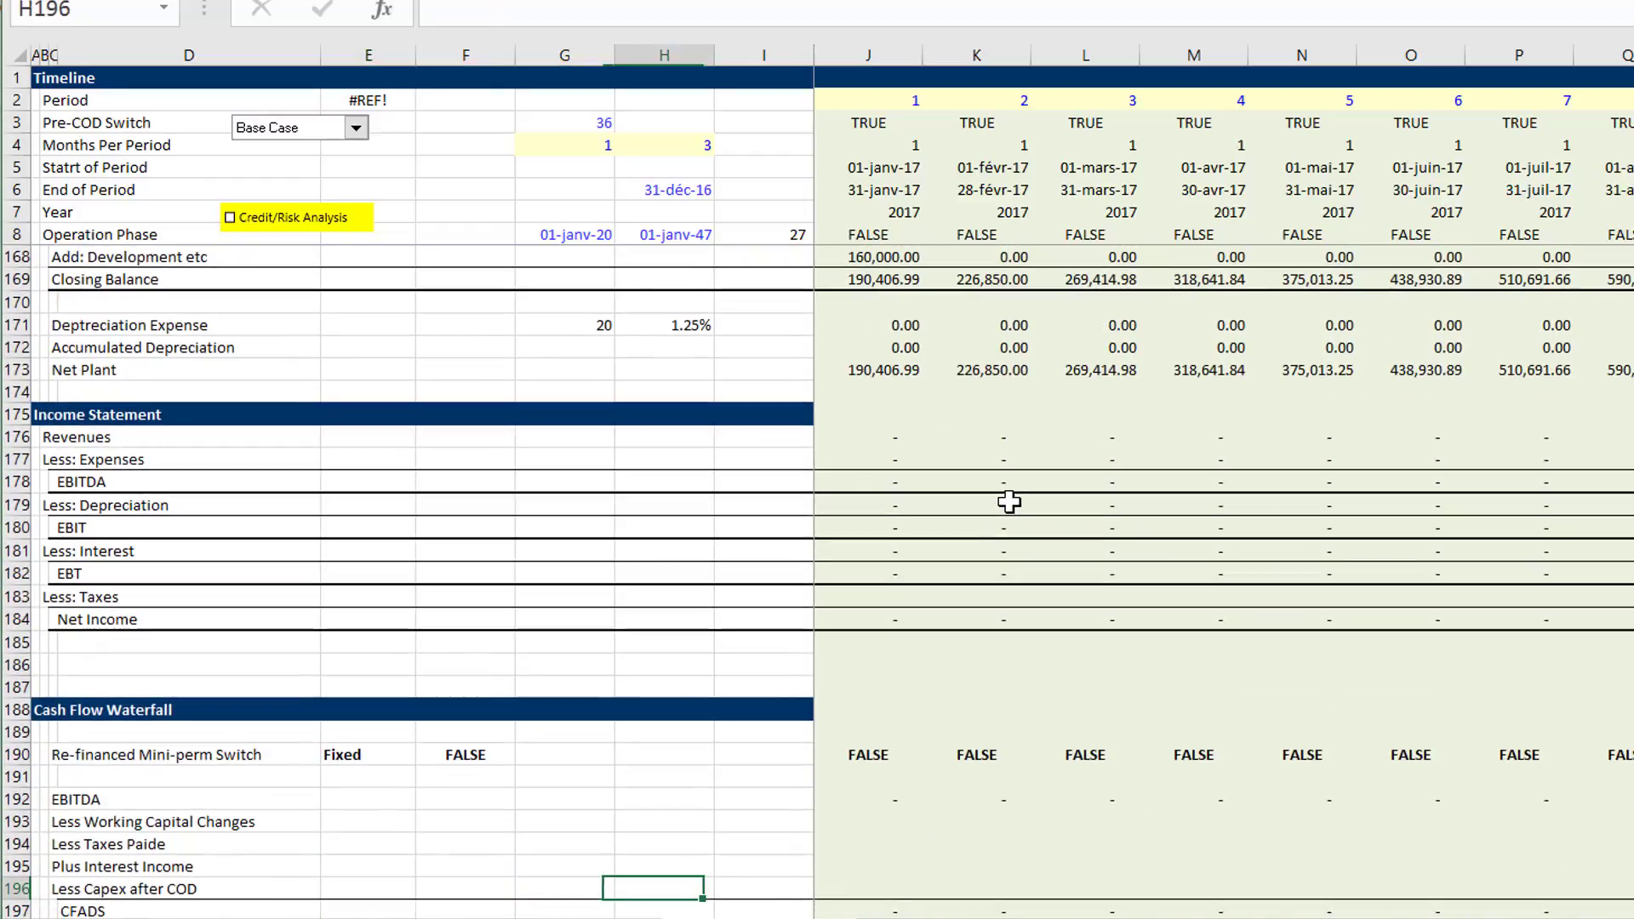
{"action": "key", "text": "Right"}
{"action": "key", "text": "Right"}
{"action": "key", "text": "Page_Down"}
{"action": "key", "text": "Page_Down"}
{"action": "key", "text": "Page_Down"}
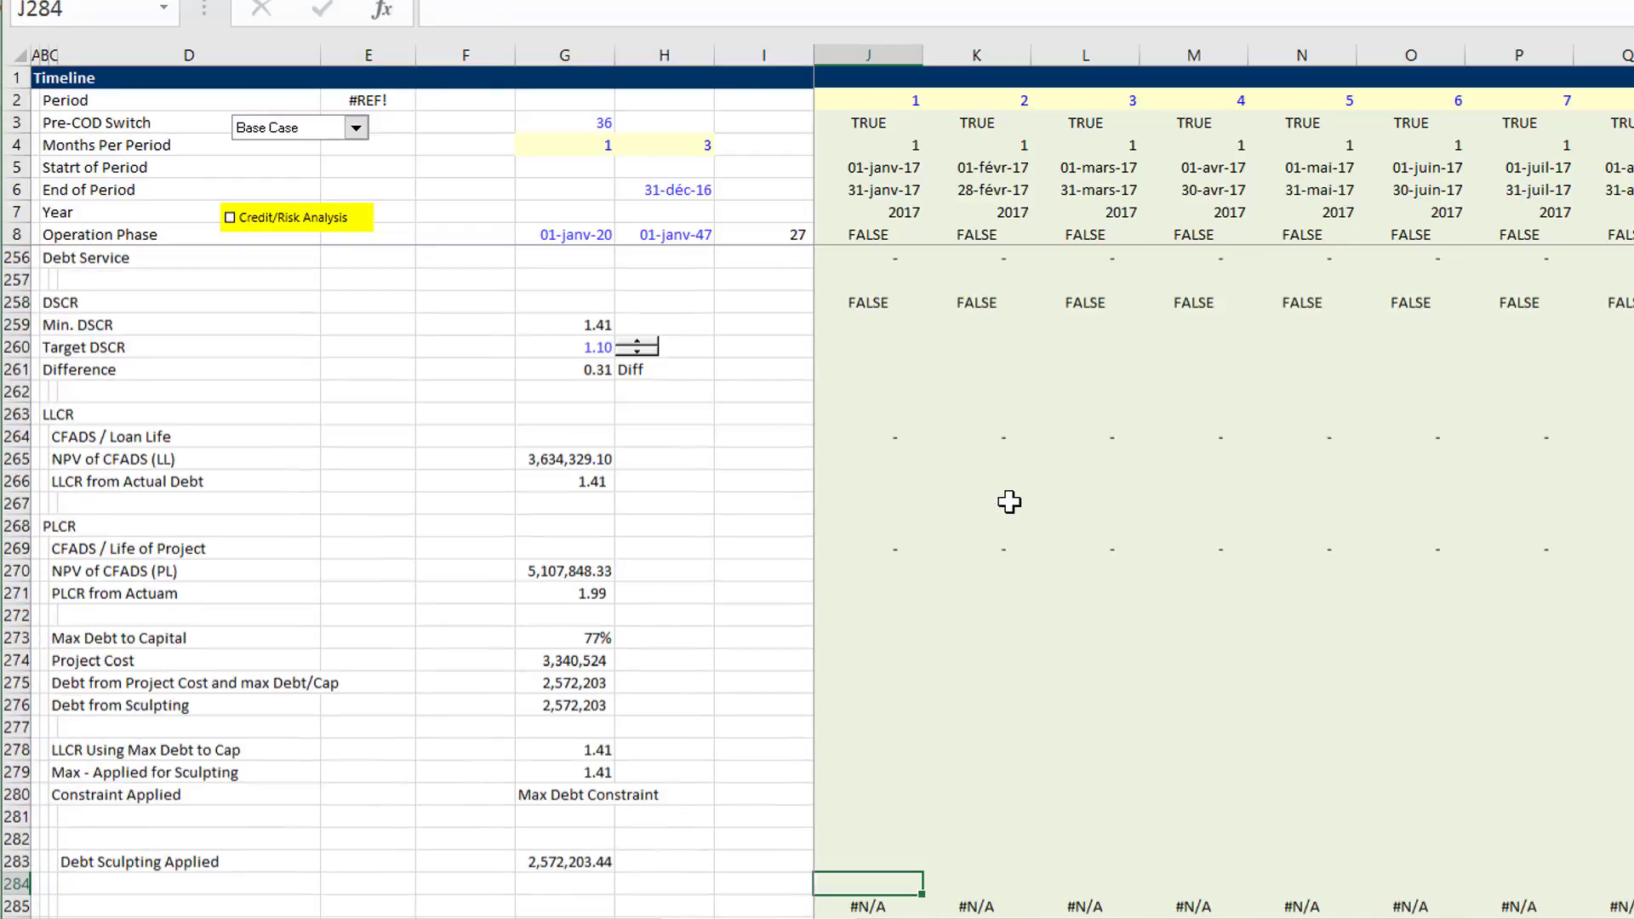
{"action": "key", "text": "Page_Down"}
{"action": "key", "text": "Page_Up"}
{"action": "key", "text": "Page_Up"}
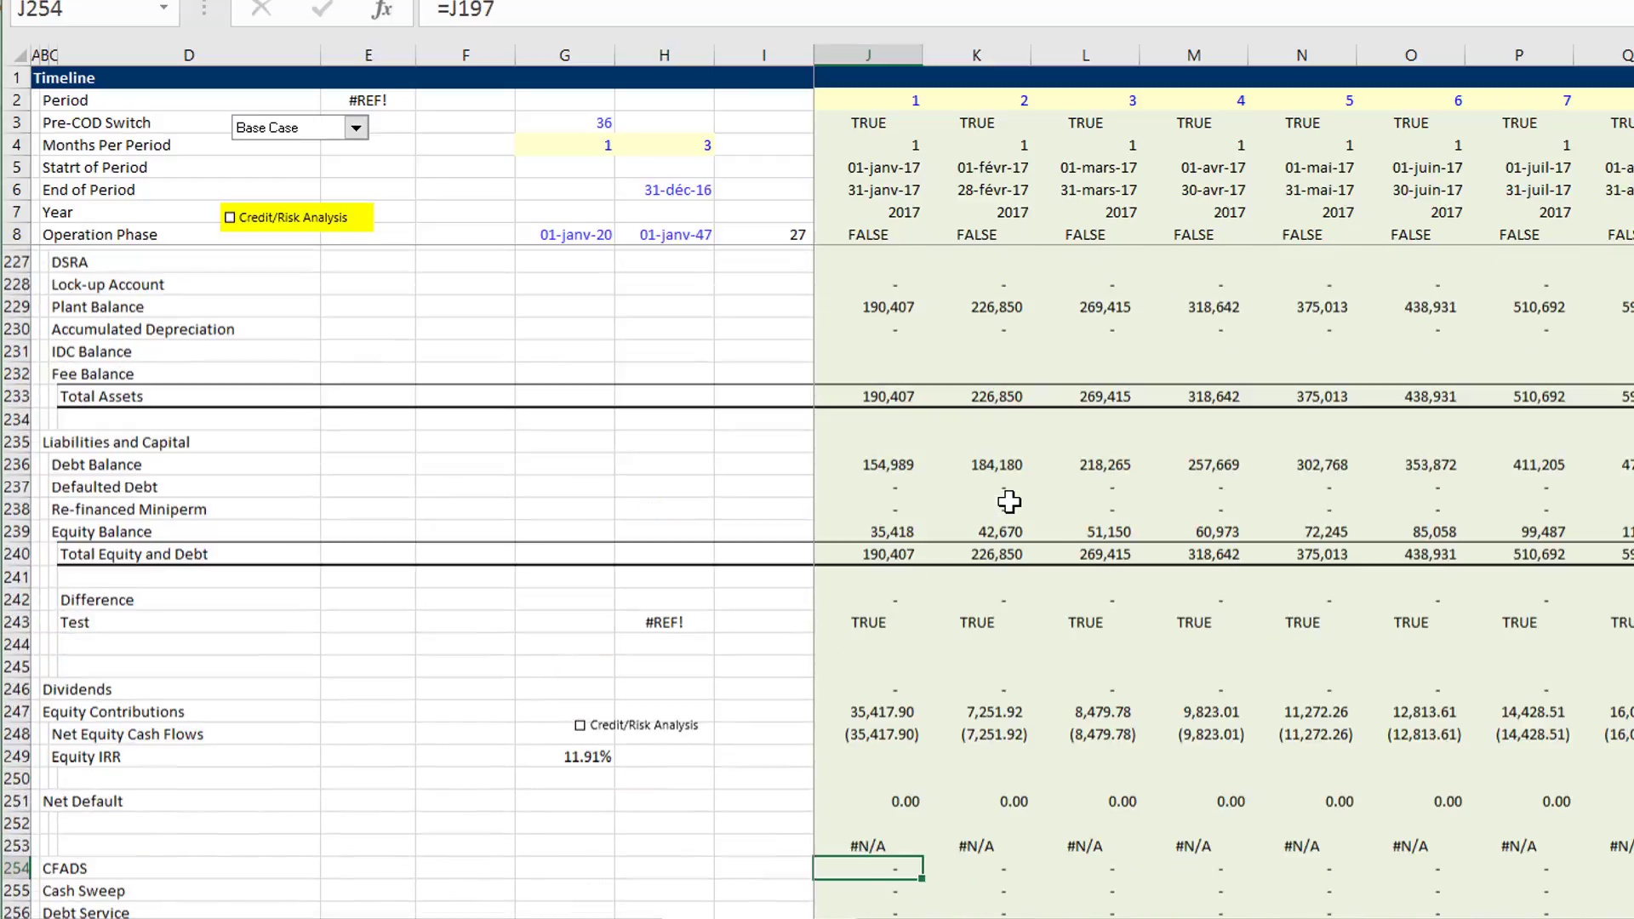
{"action": "key", "text": "Page_Up"}
{"action": "key", "text": "Page_Up"}
{"action": "key", "text": "Page_Up"}
{"action": "key", "text": "Page_Up"}
{"action": "key", "text": "Page_Up"}
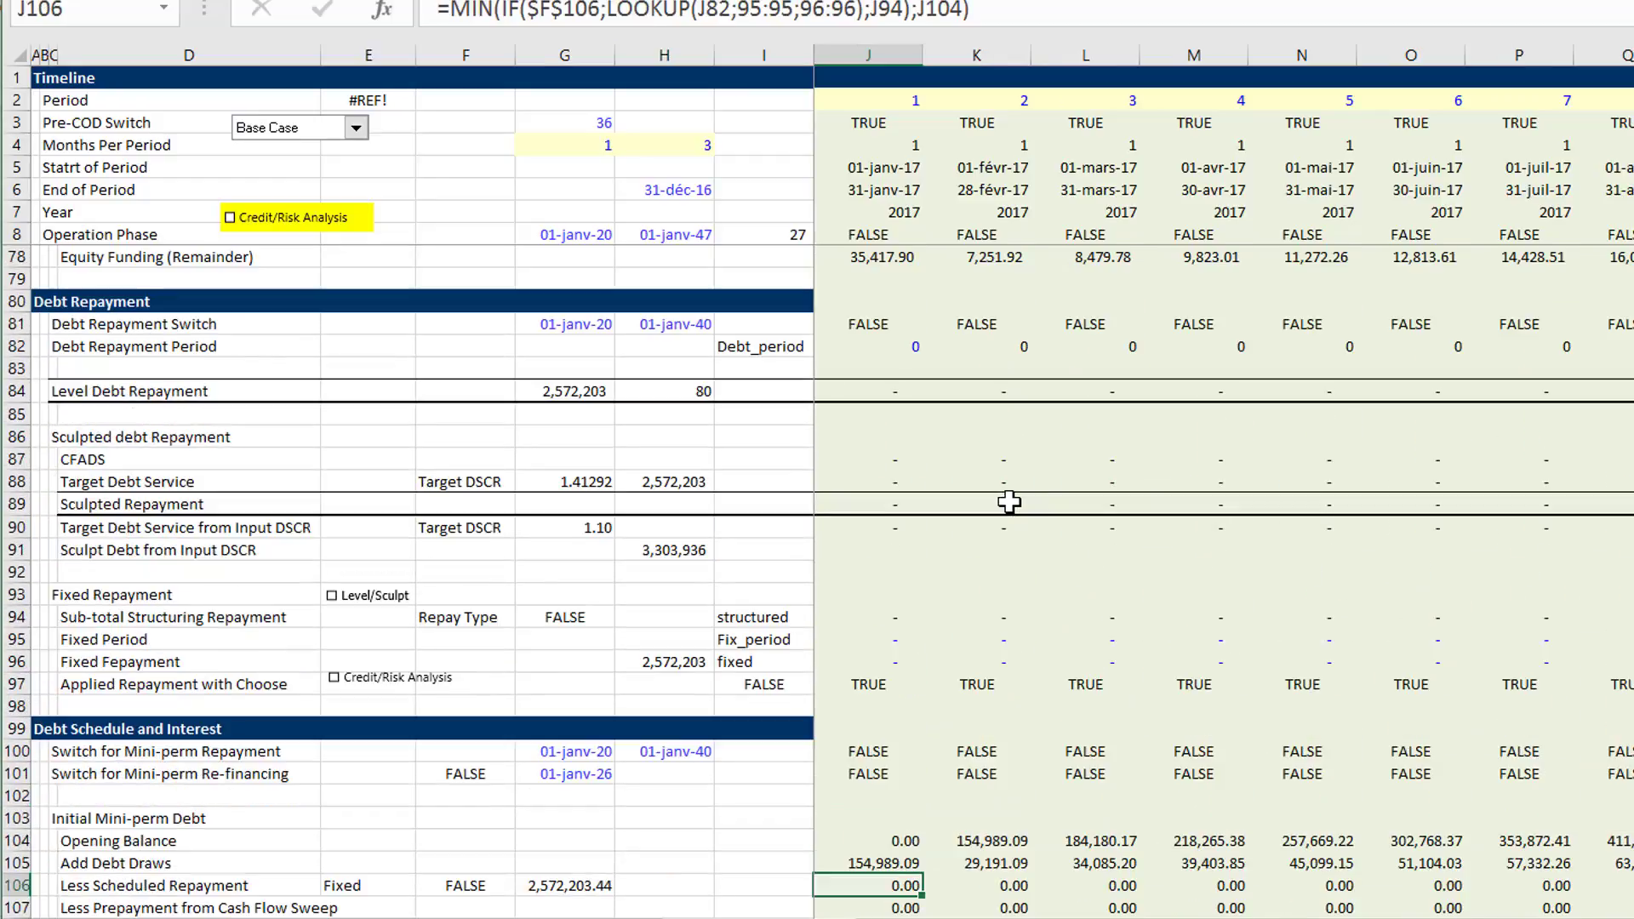
{"action": "key", "text": "Page_Up"}
{"action": "key", "text": "Page_Down"}
- Delete the entire Less Scheduled Repayment row (row 106) from the Initial Mini-perm Debt schedule
{"action": "key", "text": "Down"}
{"action": "key", "text": "Down"}
{"action": "key", "text": "Down"}
{"action": "key", "text": "Down"}
{"action": "key", "text": "Up"}
{"action": "key", "text": "Up"}
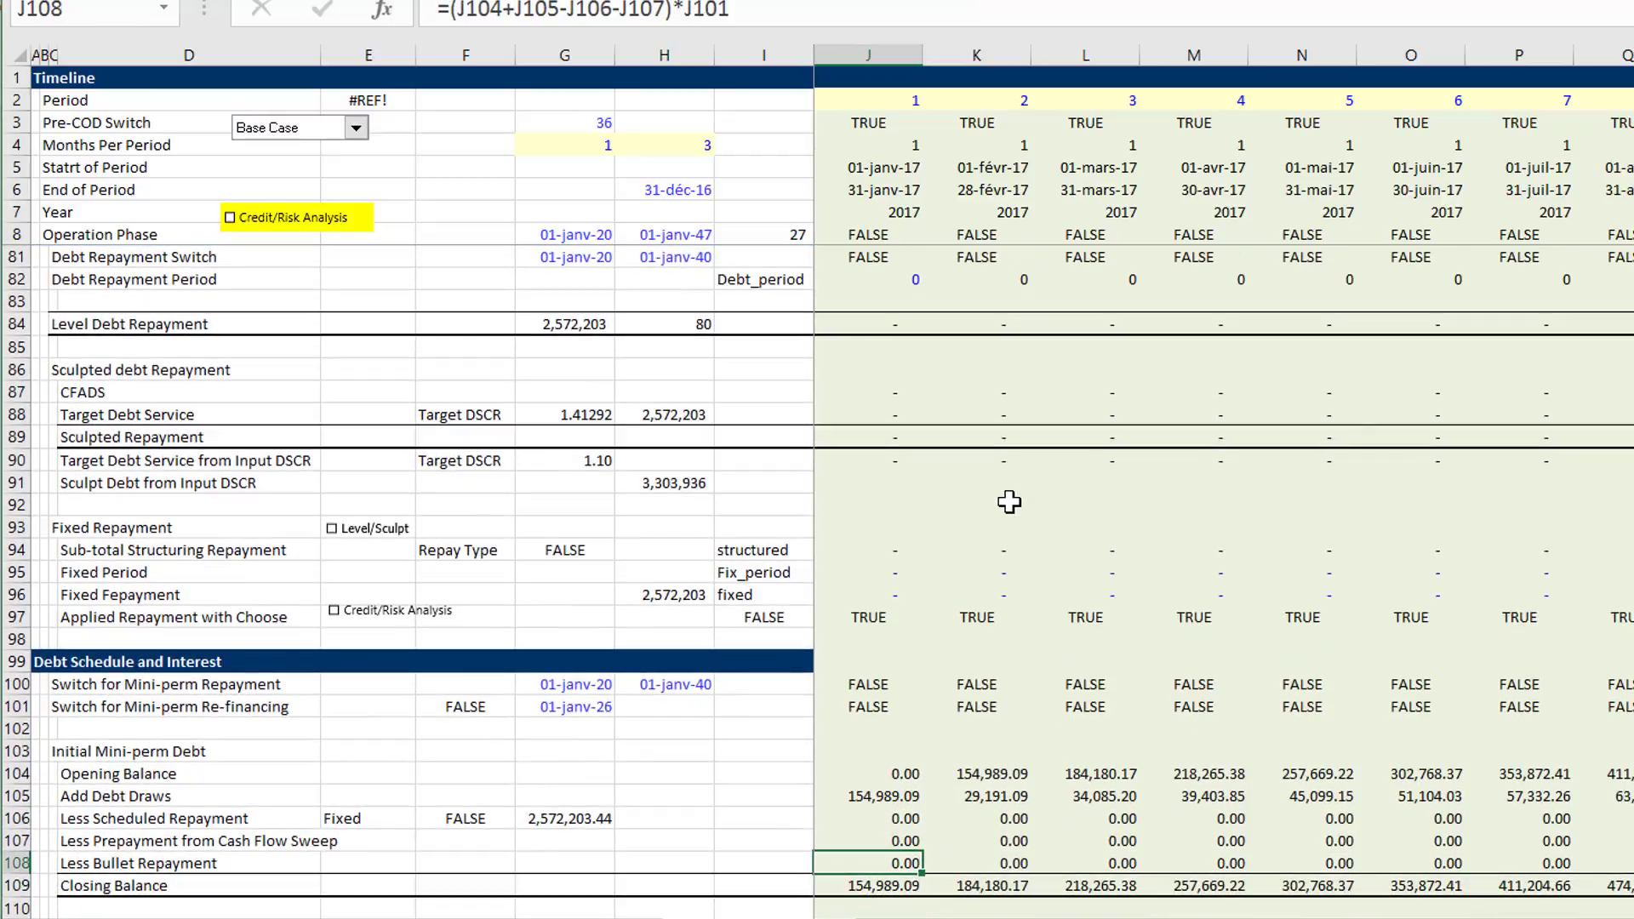
{"action": "key", "text": "Down"}
{"action": "key", "text": "Up"}
{"action": "key", "text": "Up"}
{"action": "key", "text": "Up"}
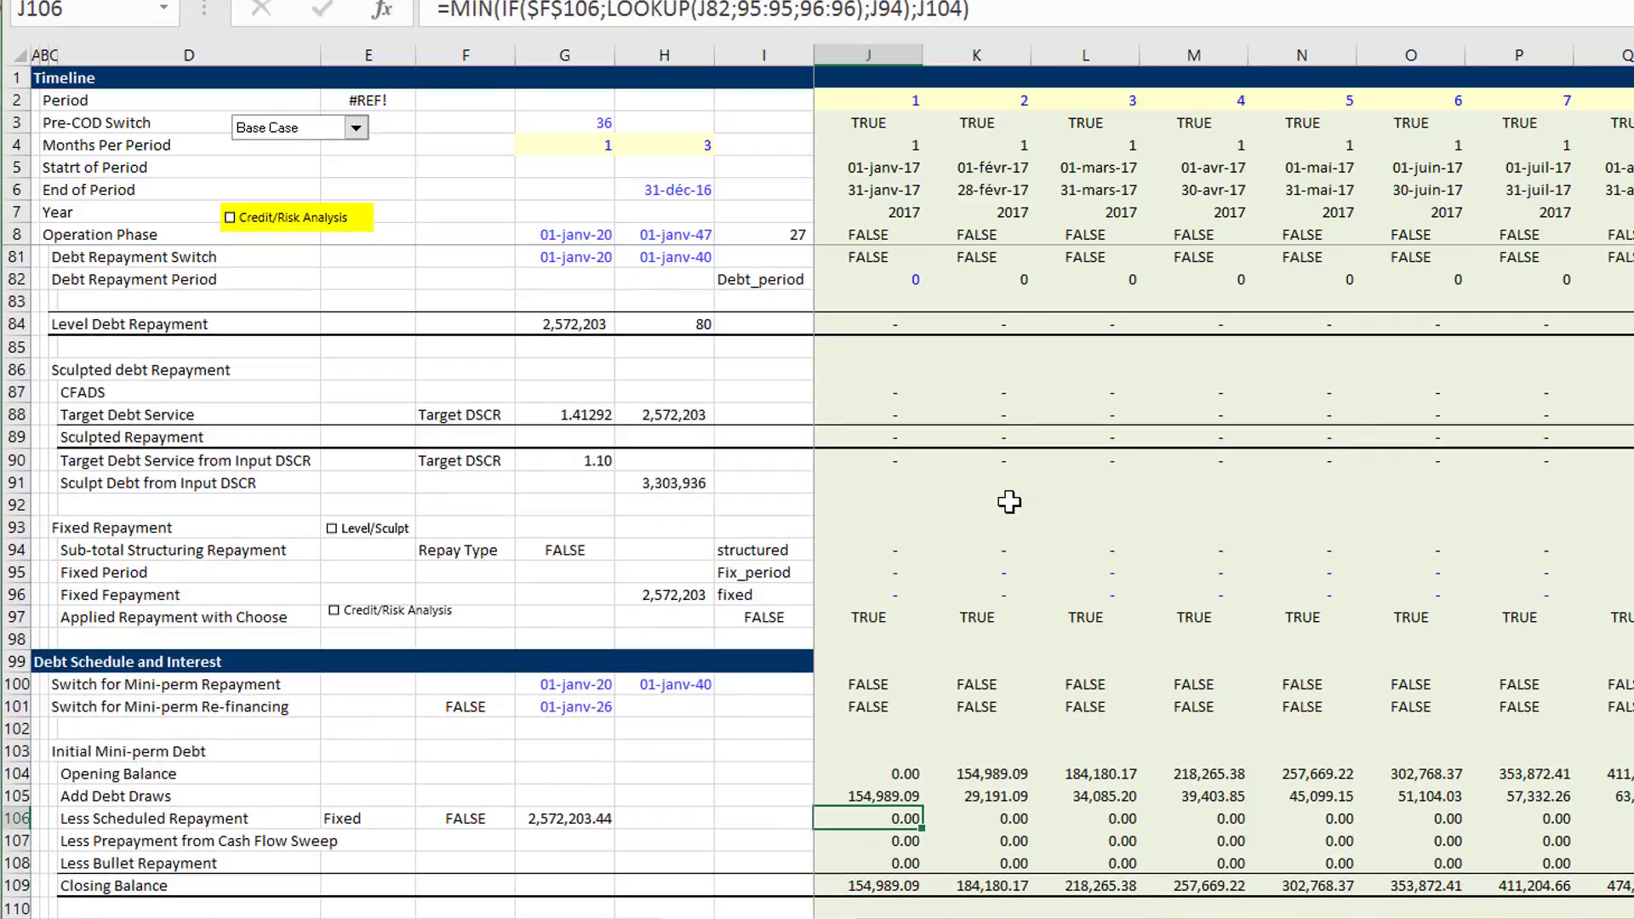
{"action": "key", "text": "Up"}
{"action": "key", "text": "Down"}
{"action": "key", "text": "Up"}
{"action": "key", "text": "Left"}
{"action": "key", "text": "Left"}
{"action": "key", "text": "Left"}
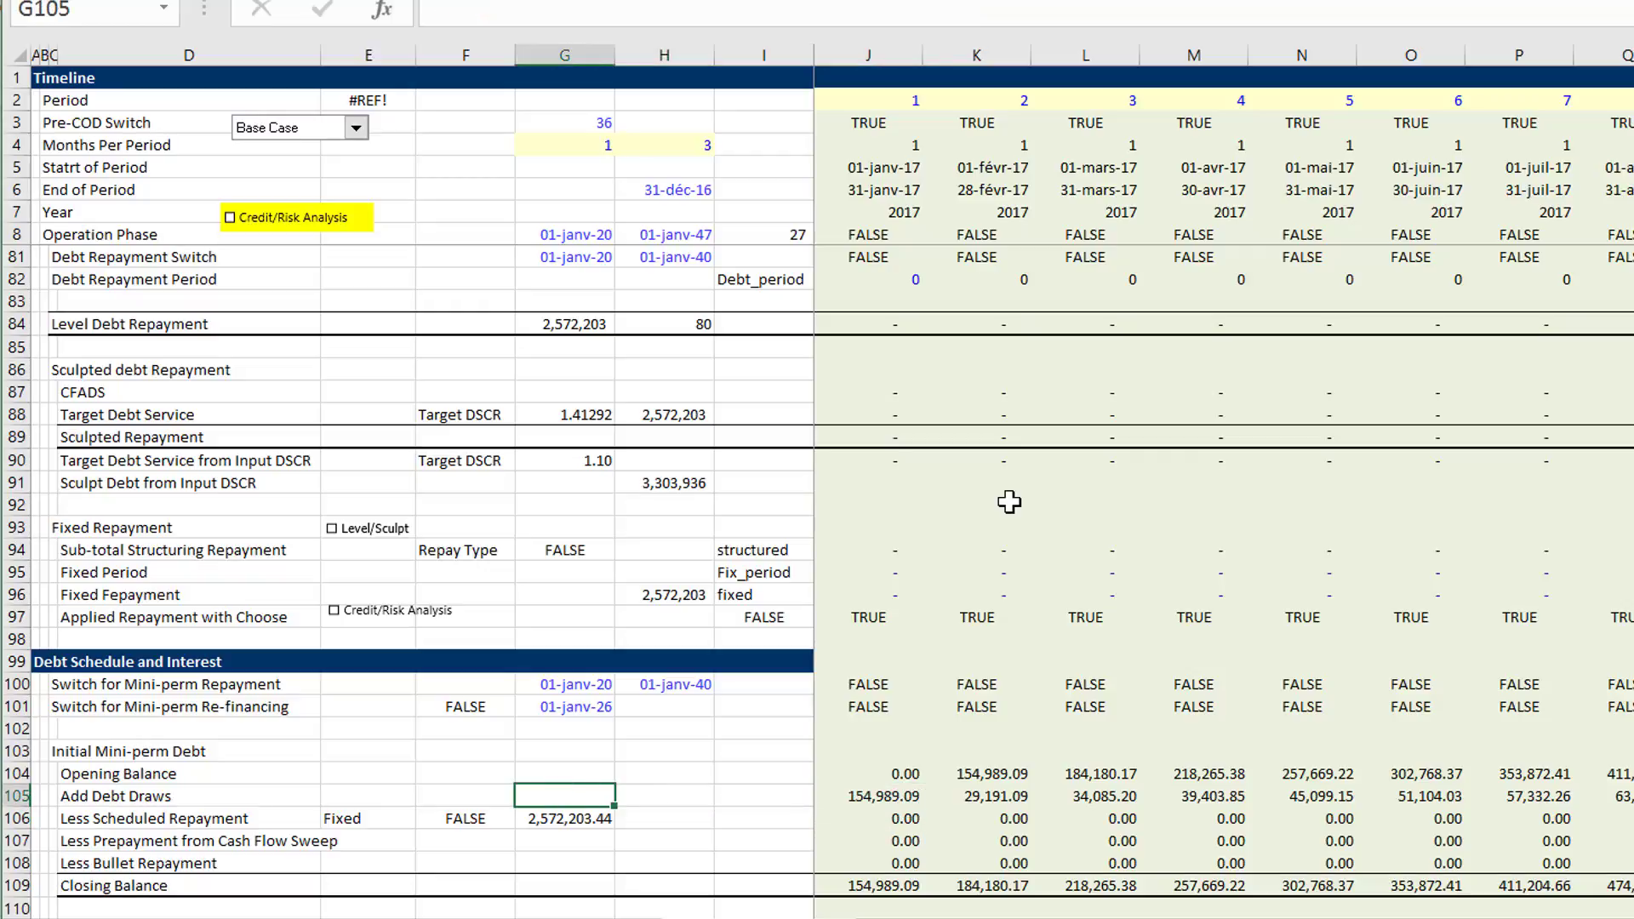
{"action": "key", "text": "Right"}
{"action": "key", "text": "Right"}
{"action": "key", "text": "Right"}
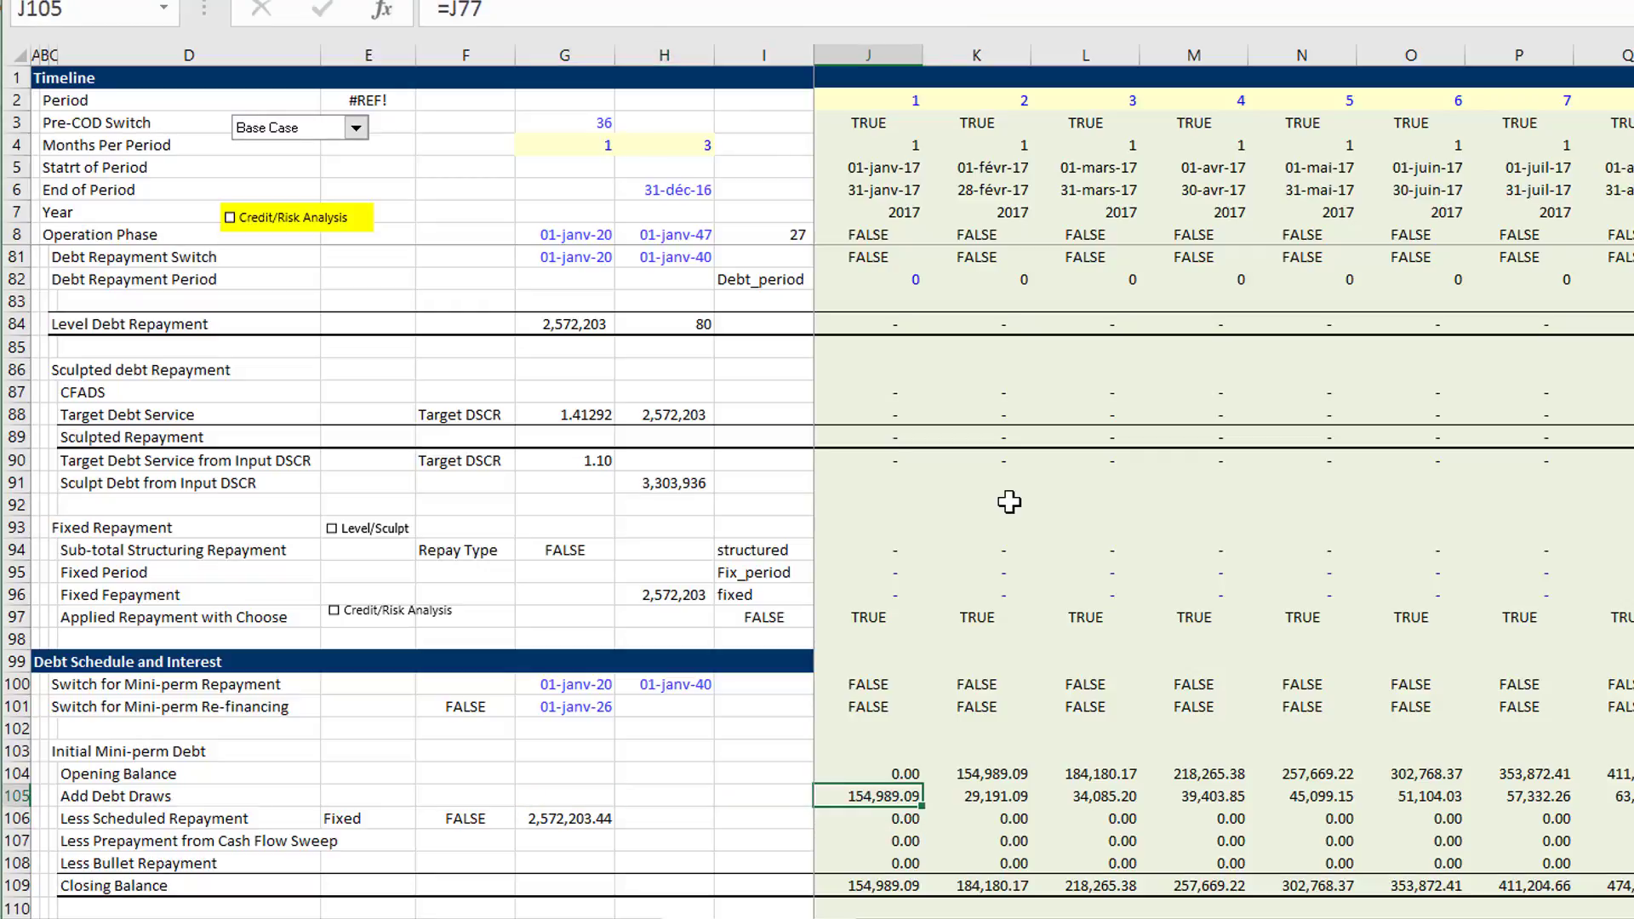
{"action": "key", "text": "Down"}
{"action": "key", "text": "shift+space"}
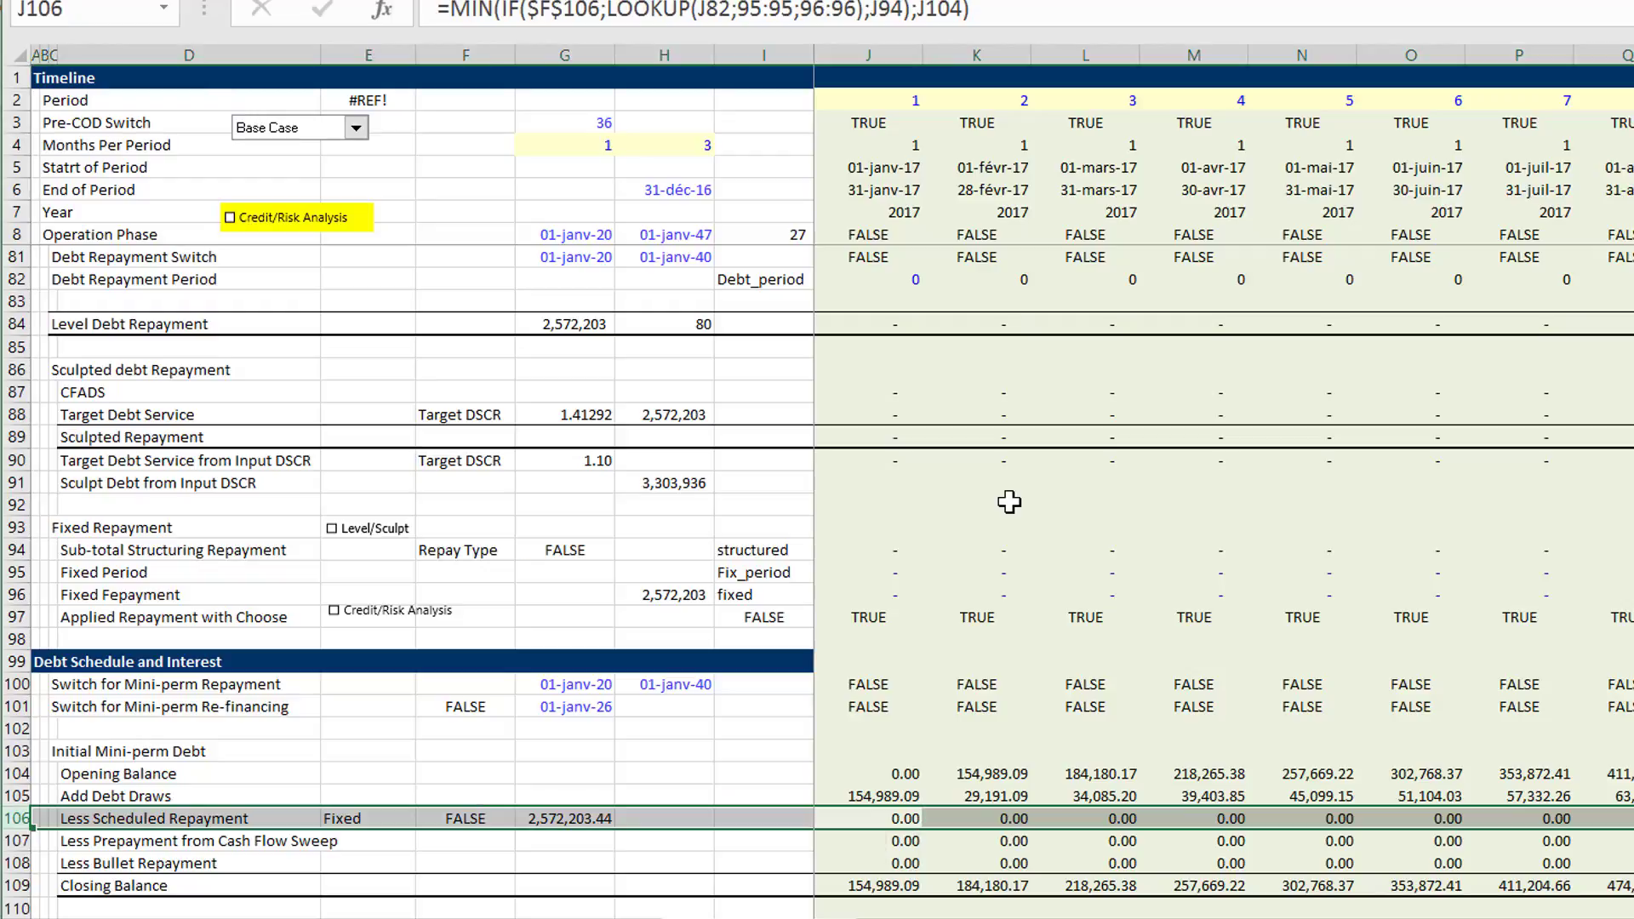
{"action": "key", "text": "ctrl+minus"}
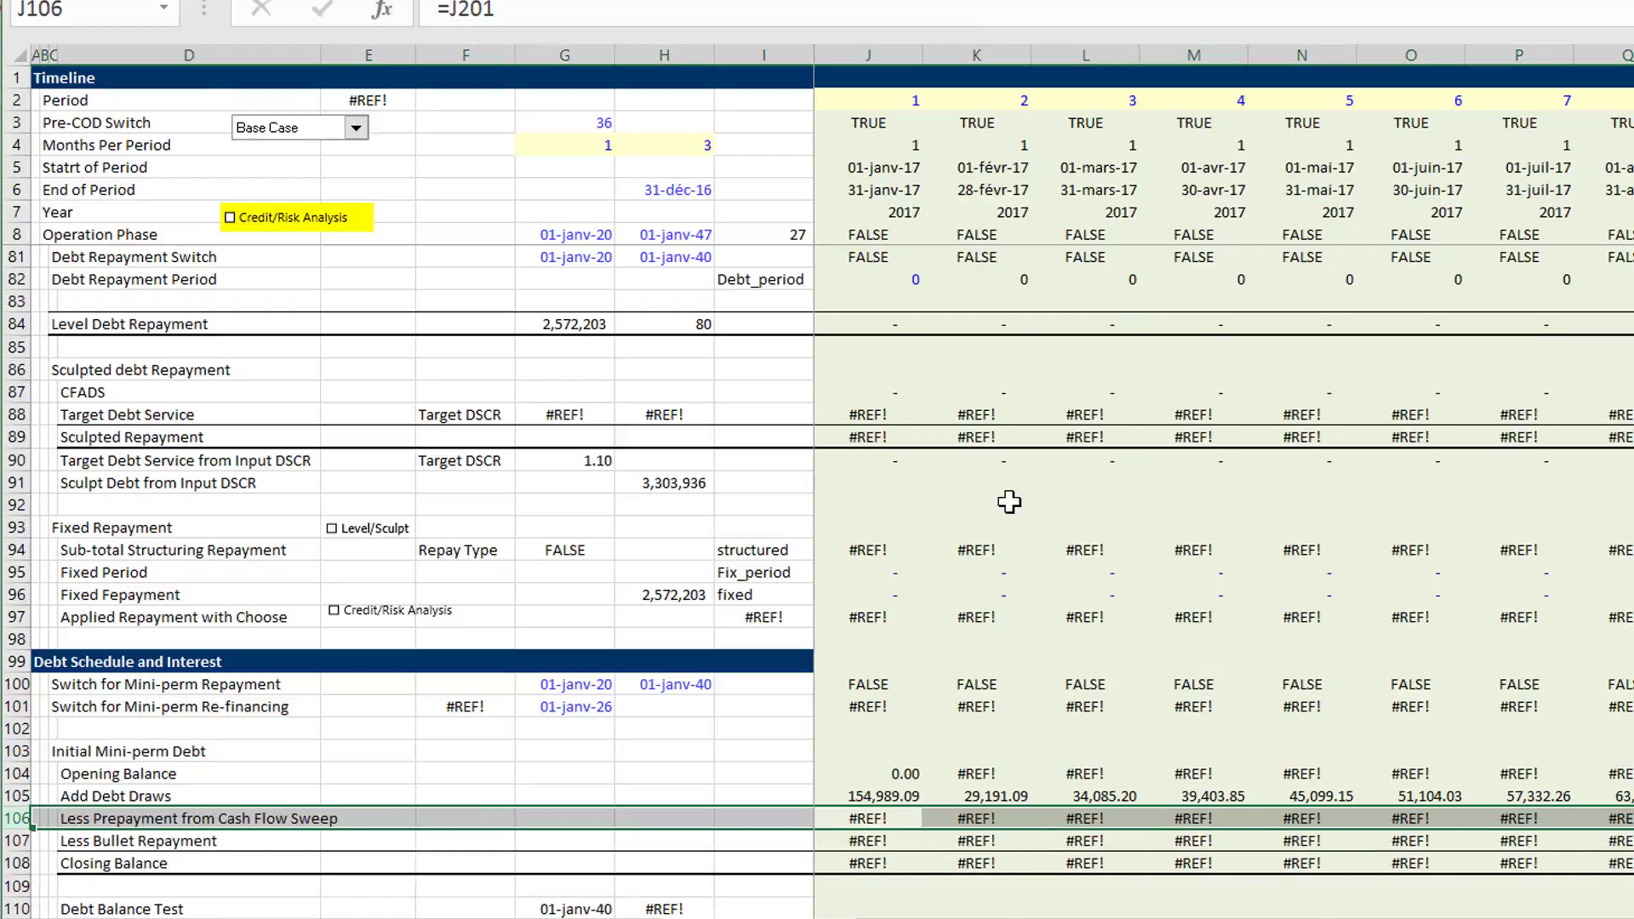
- Undo the deletion of the Less Scheduled Repayment row
{"action": "key", "text": "Left"}
{"action": "key", "text": "Right"}
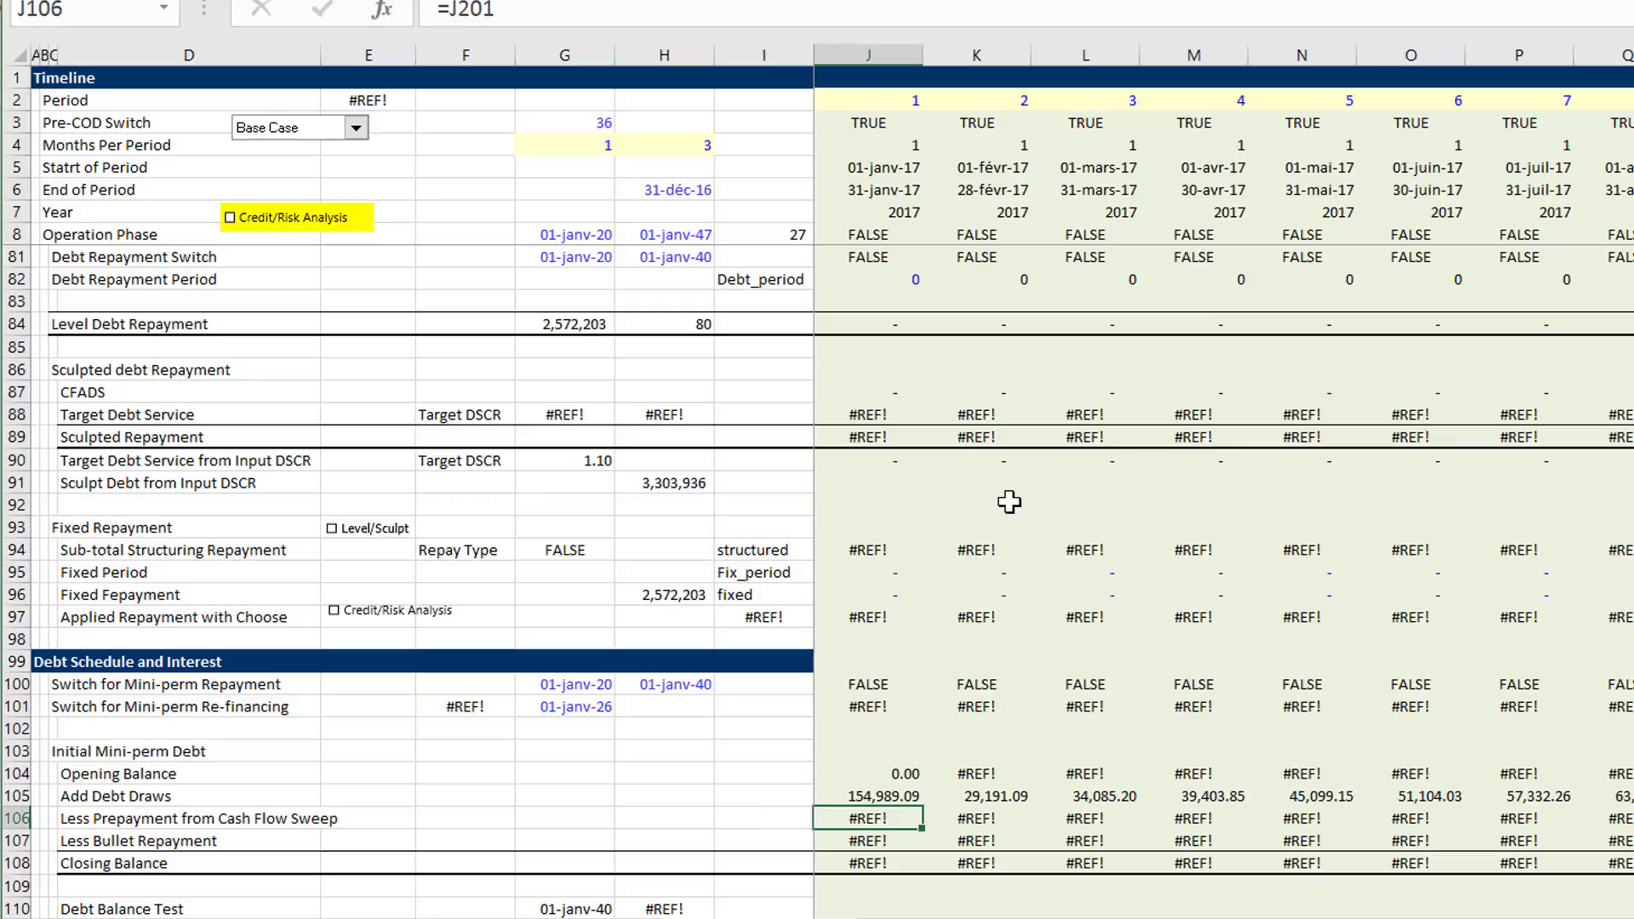
{"action": "key", "text": "ctrl+z"}
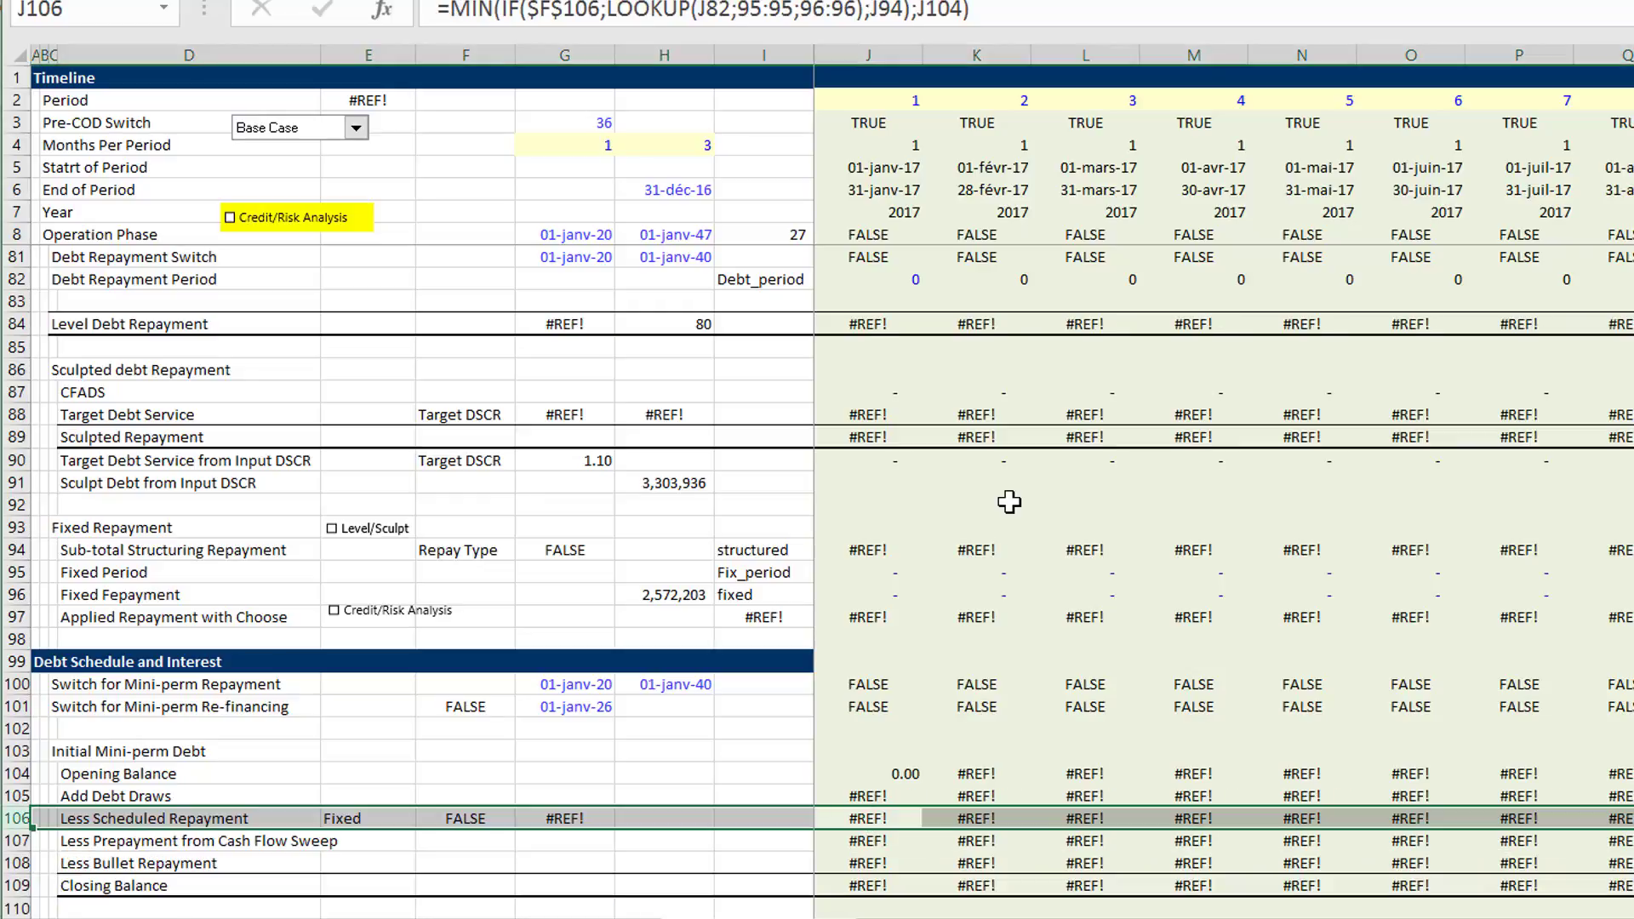
- Inspect the scheduled repayment formulas and the debt funding and sources and uses sections for errors persisting in the circular calculation
{"action": "key", "text": "Left"}
{"action": "key", "text": "Right"}
{"action": "key", "text": "Right"}
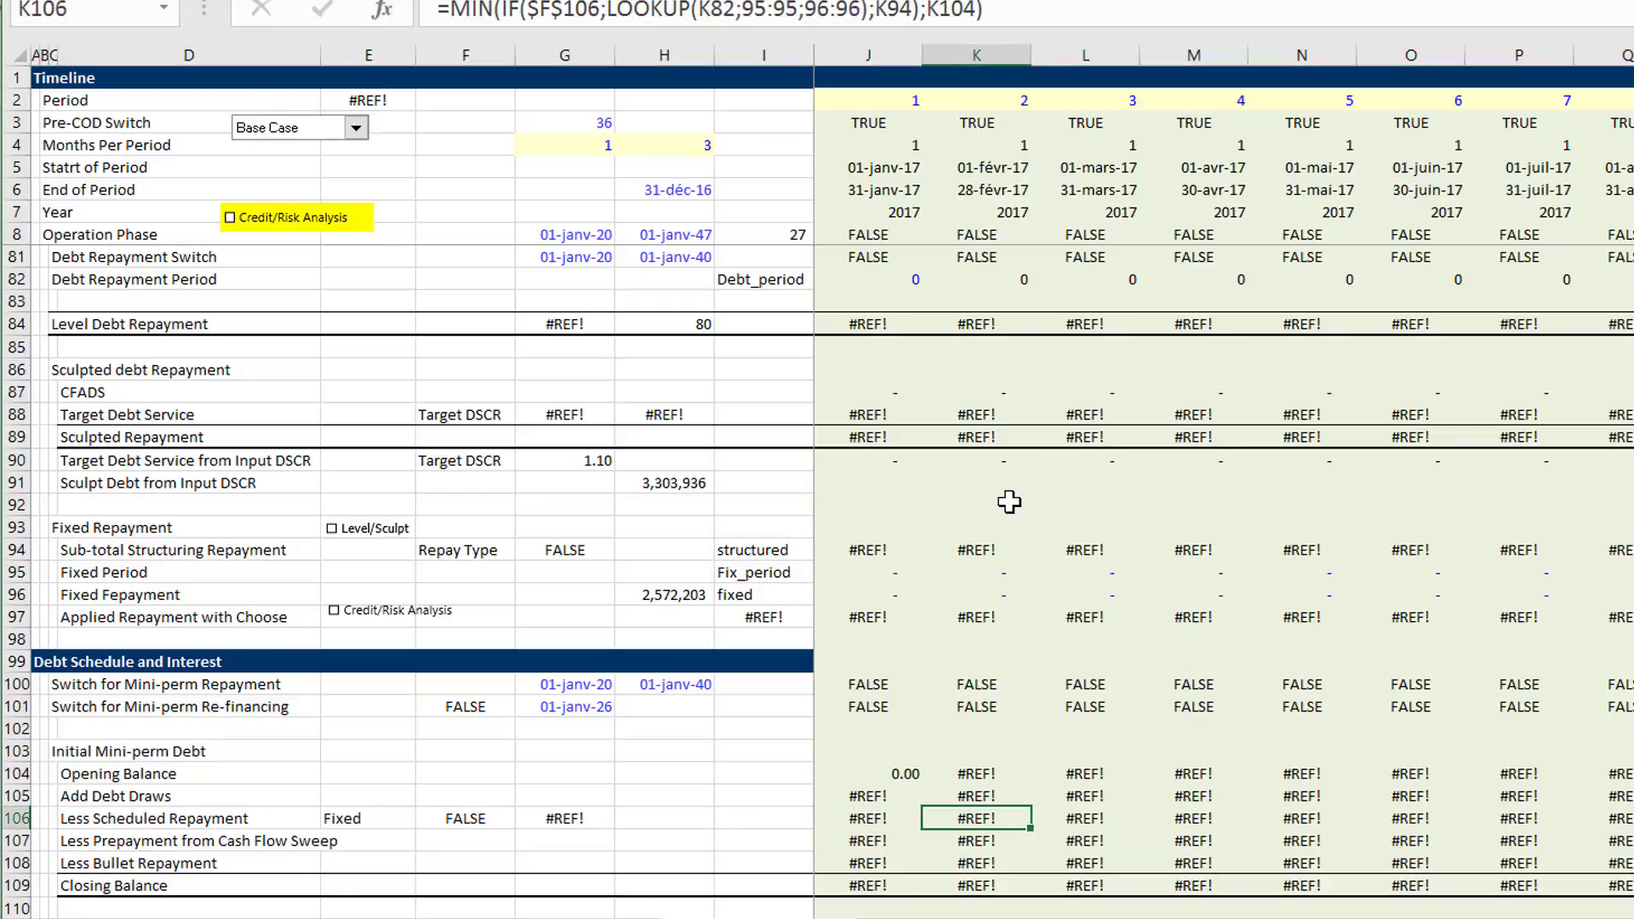
{"action": "key", "text": "Left"}
{"action": "key", "text": "Right"}
{"action": "key", "text": "Right"}
{"action": "key", "text": "Right"}
{"action": "key", "text": "Left"}
{"action": "key", "text": "Left"}
{"action": "key", "text": "Left"}
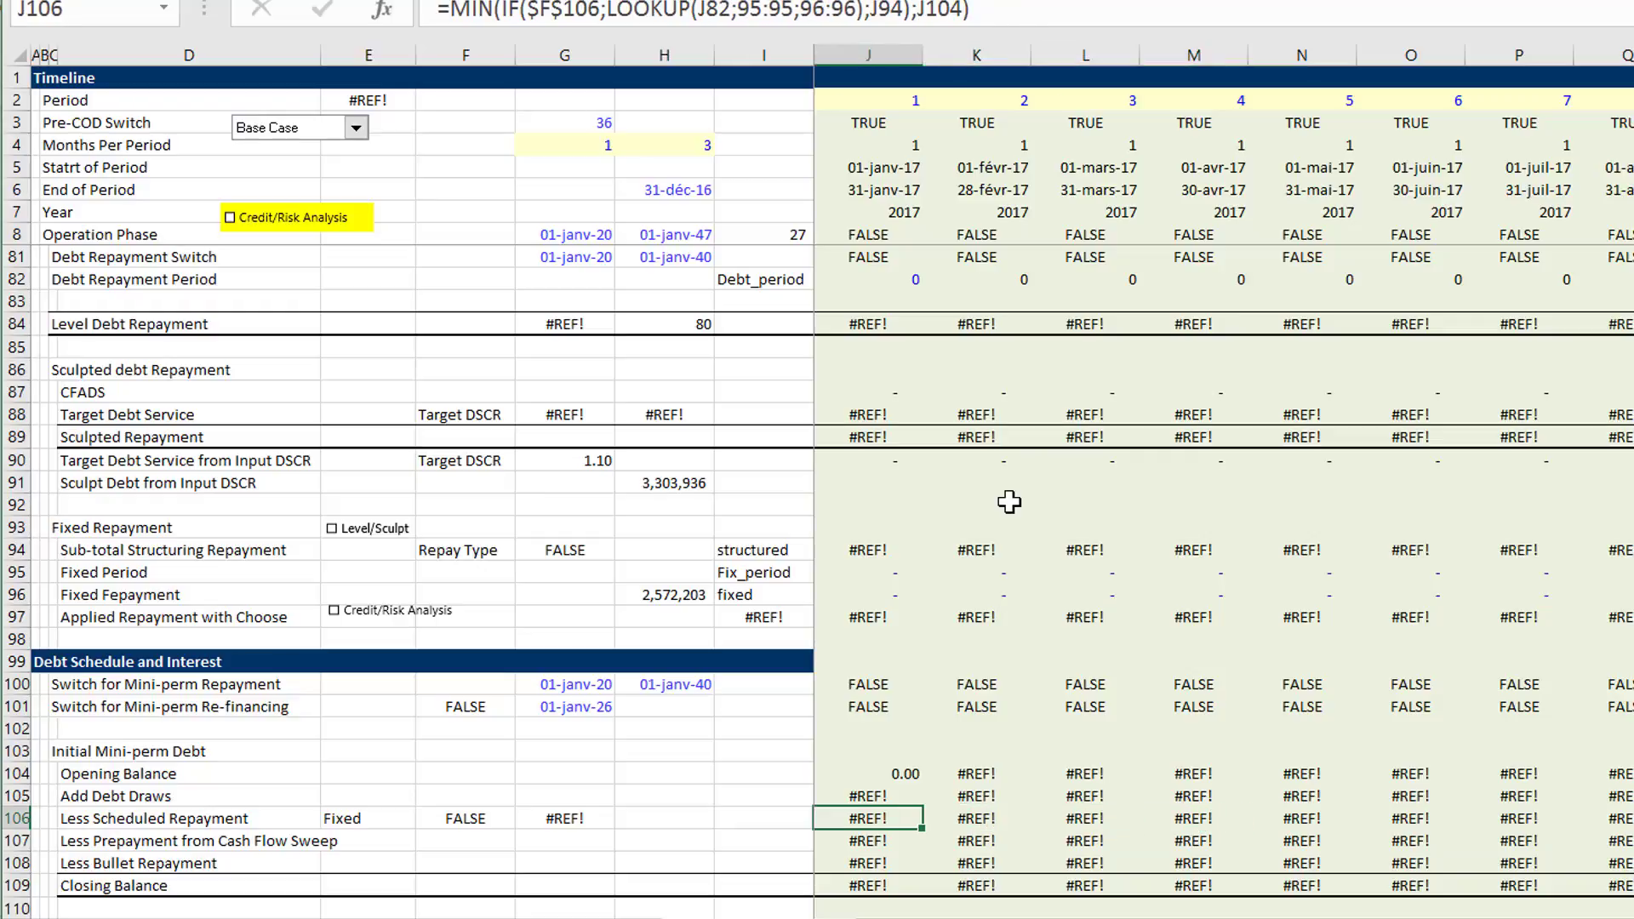
{"action": "key", "text": "Left"}
{"action": "key", "text": "Right"}
{"action": "key", "text": "Left"}
{"action": "key", "text": "Left"}
{"action": "key", "text": "Page_Up"}
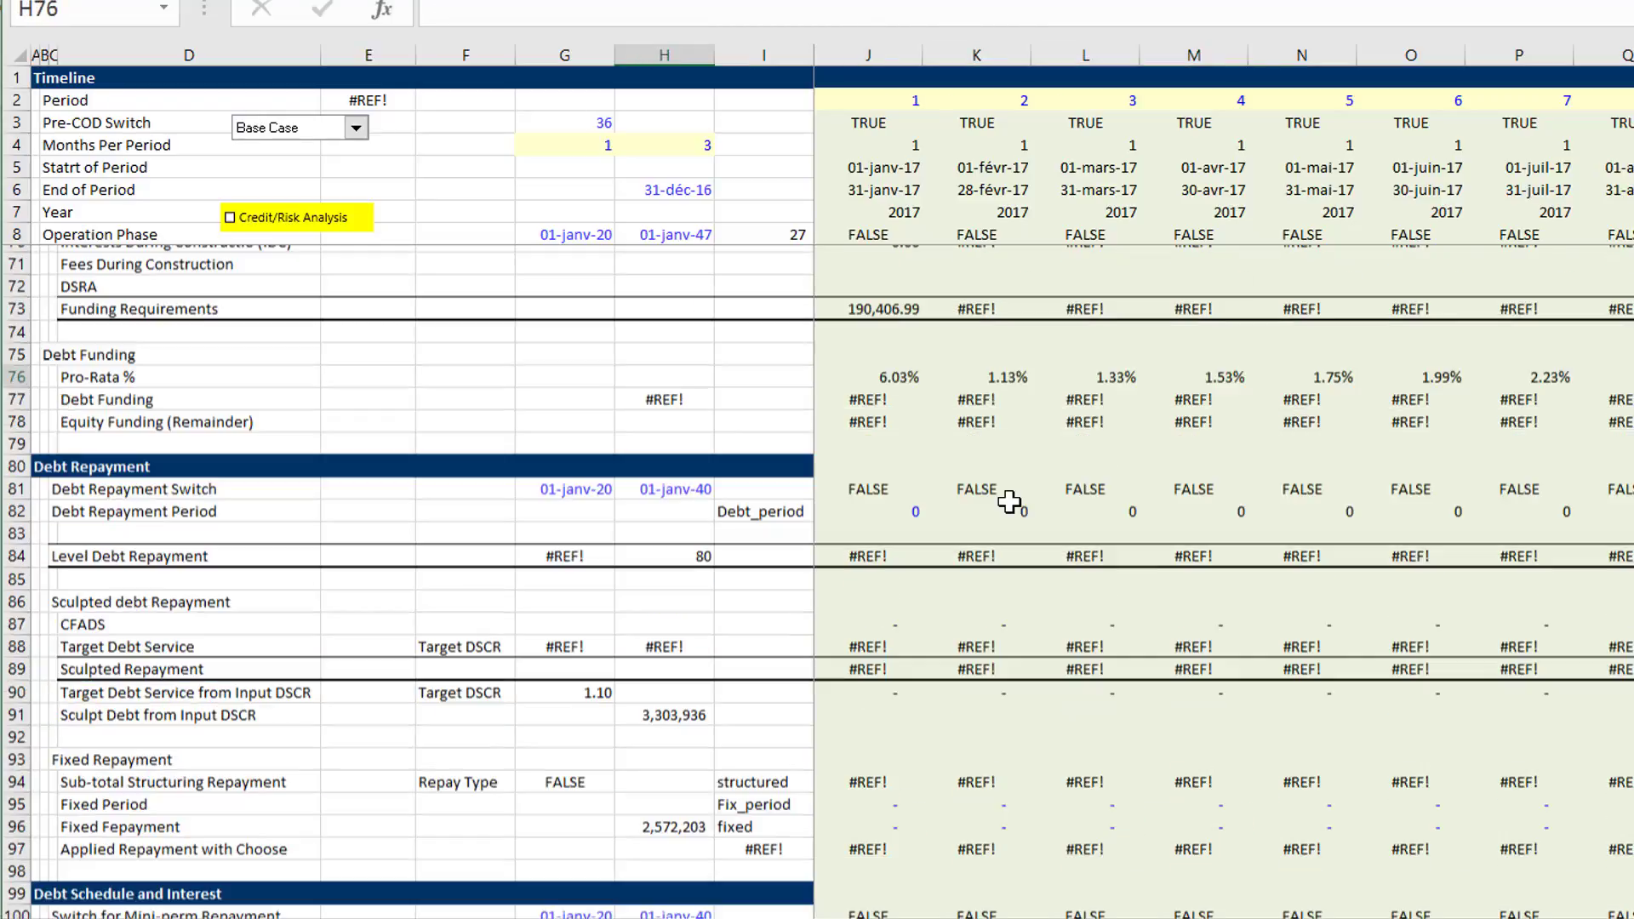
{"action": "key", "text": "Page_Up"}
{"action": "key", "text": "Page_Down"}
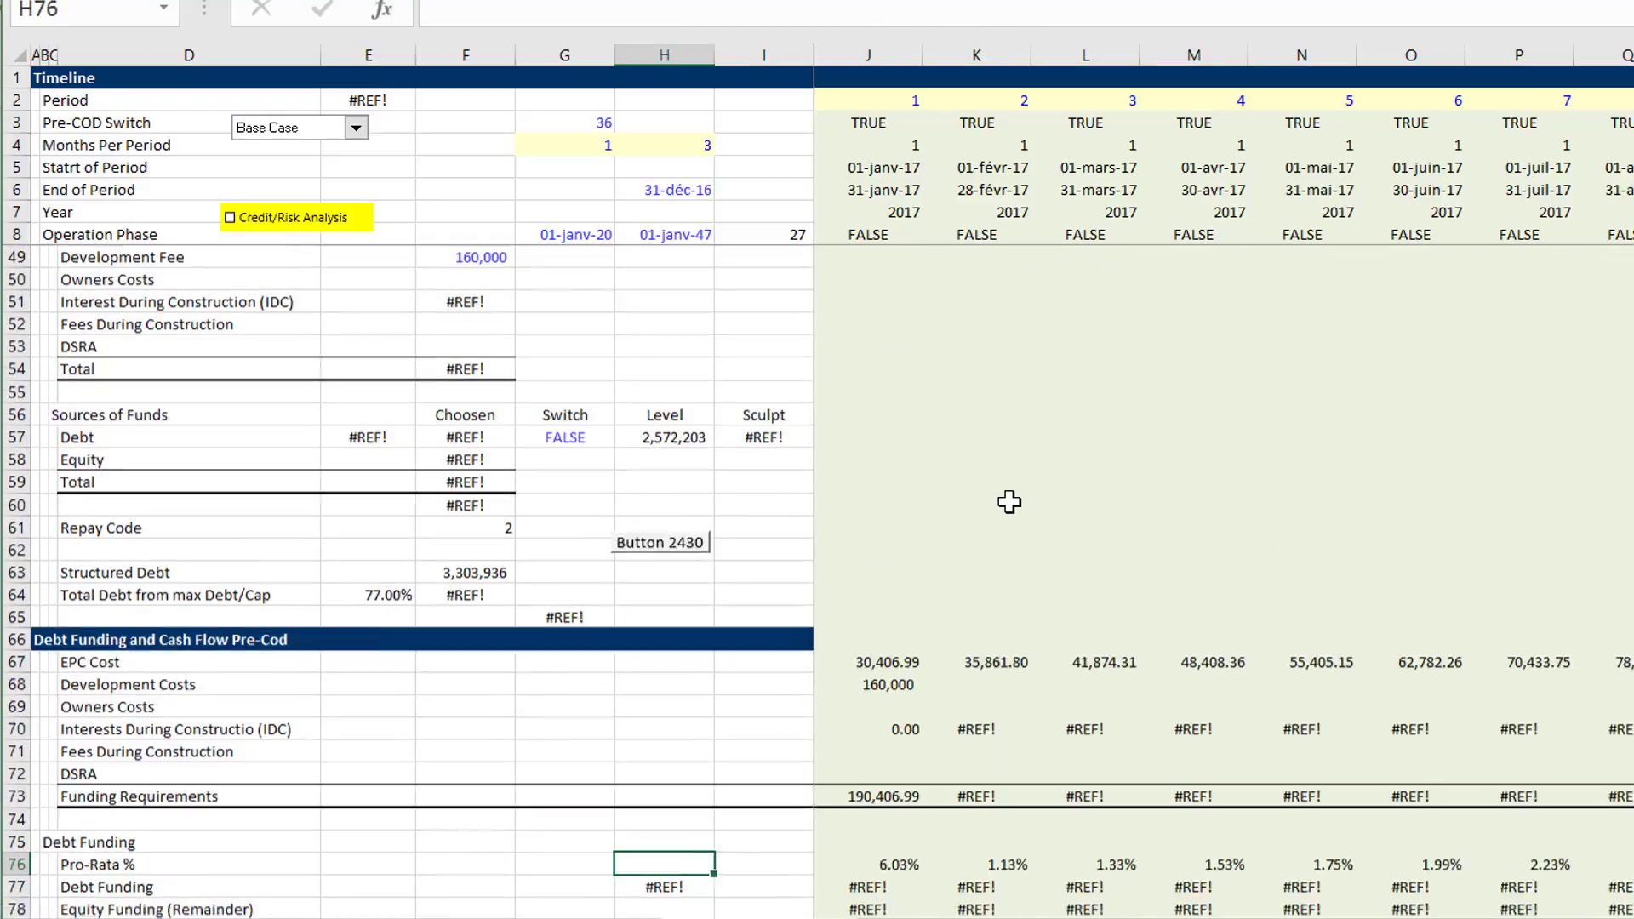
- Clear the Interest During Construction (IDC) amount in F51 to break the circular loop and purge the reference errors
{"action": "key", "text": "Up"}
{"action": "key", "text": "Up"}
{"action": "key", "text": "Up"}
{"action": "key", "text": "Up"}
{"action": "key", "text": "Up"}
{"action": "key", "text": "Up"}
{"action": "key", "text": "Up"}
{"action": "key", "text": "Up"}
{"action": "key", "text": "Up"}
{"action": "key", "text": "Up"}
{"action": "key", "text": "Up"}
{"action": "key", "text": "Up"}
{"action": "key", "text": "Up"}
{"action": "key", "text": "Up"}
{"action": "key", "text": "Up"}
{"action": "key", "text": "Up"}
{"action": "key", "text": "Up"}
{"action": "key", "text": "Up"}
{"action": "key", "text": "Up"}
{"action": "key", "text": "Up"}
{"action": "key", "text": "Up"}
{"action": "key", "text": "Up"}
{"action": "key", "text": "Left"}
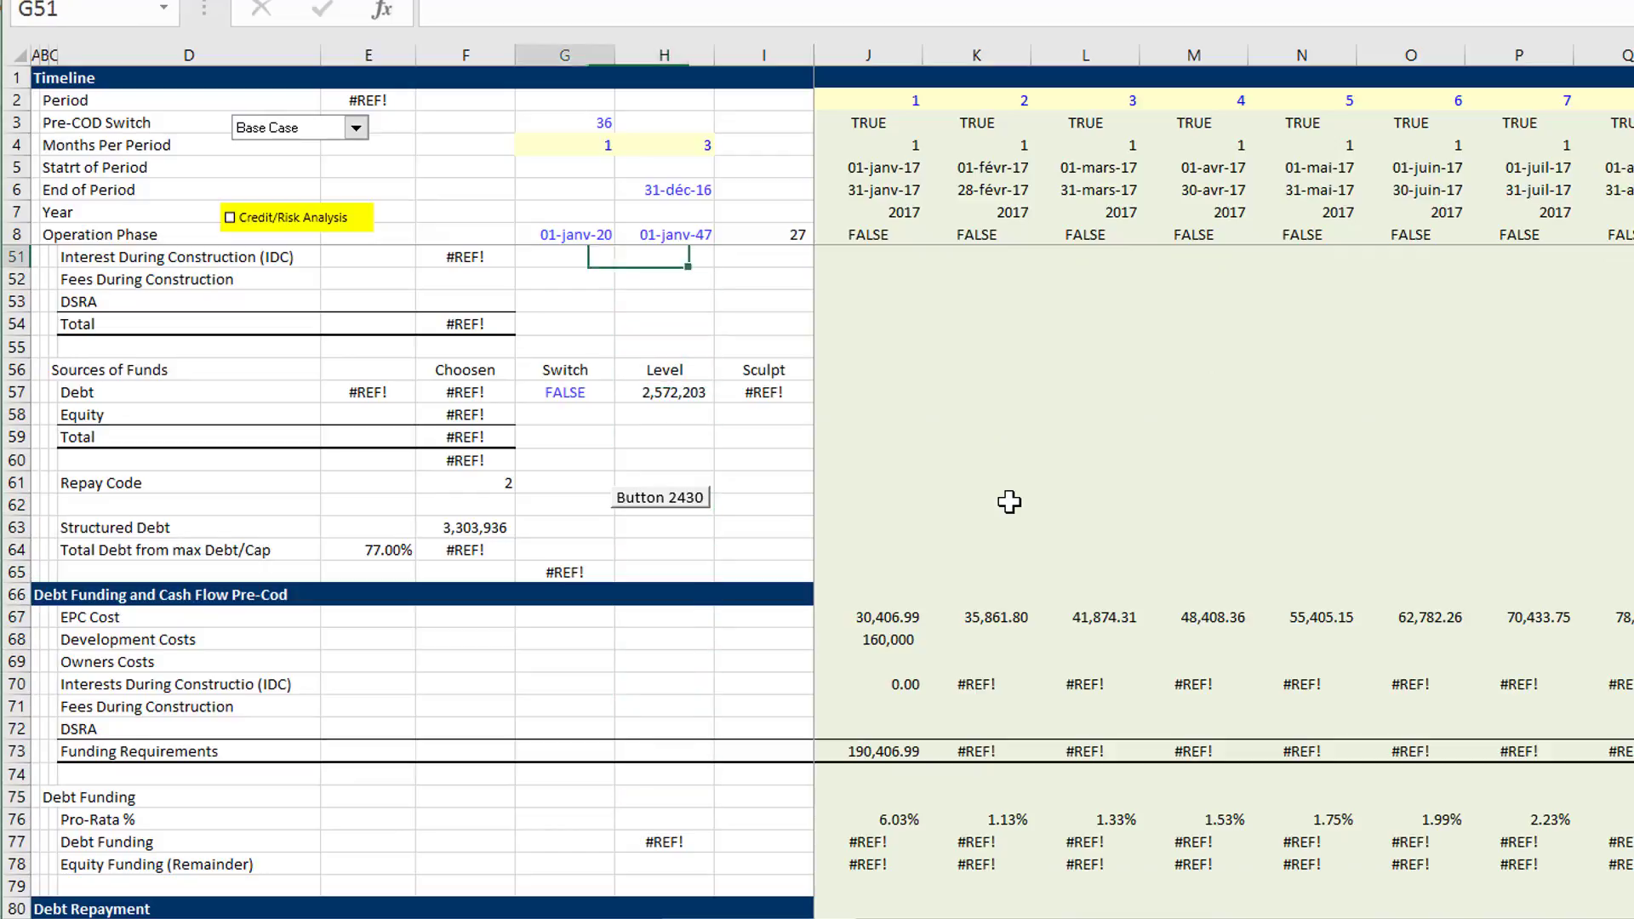
{"action": "key", "text": "Left"}
{"action": "key", "text": "Up"}
{"action": "key", "text": "Down"}
{"action": "key", "text": "Down"}
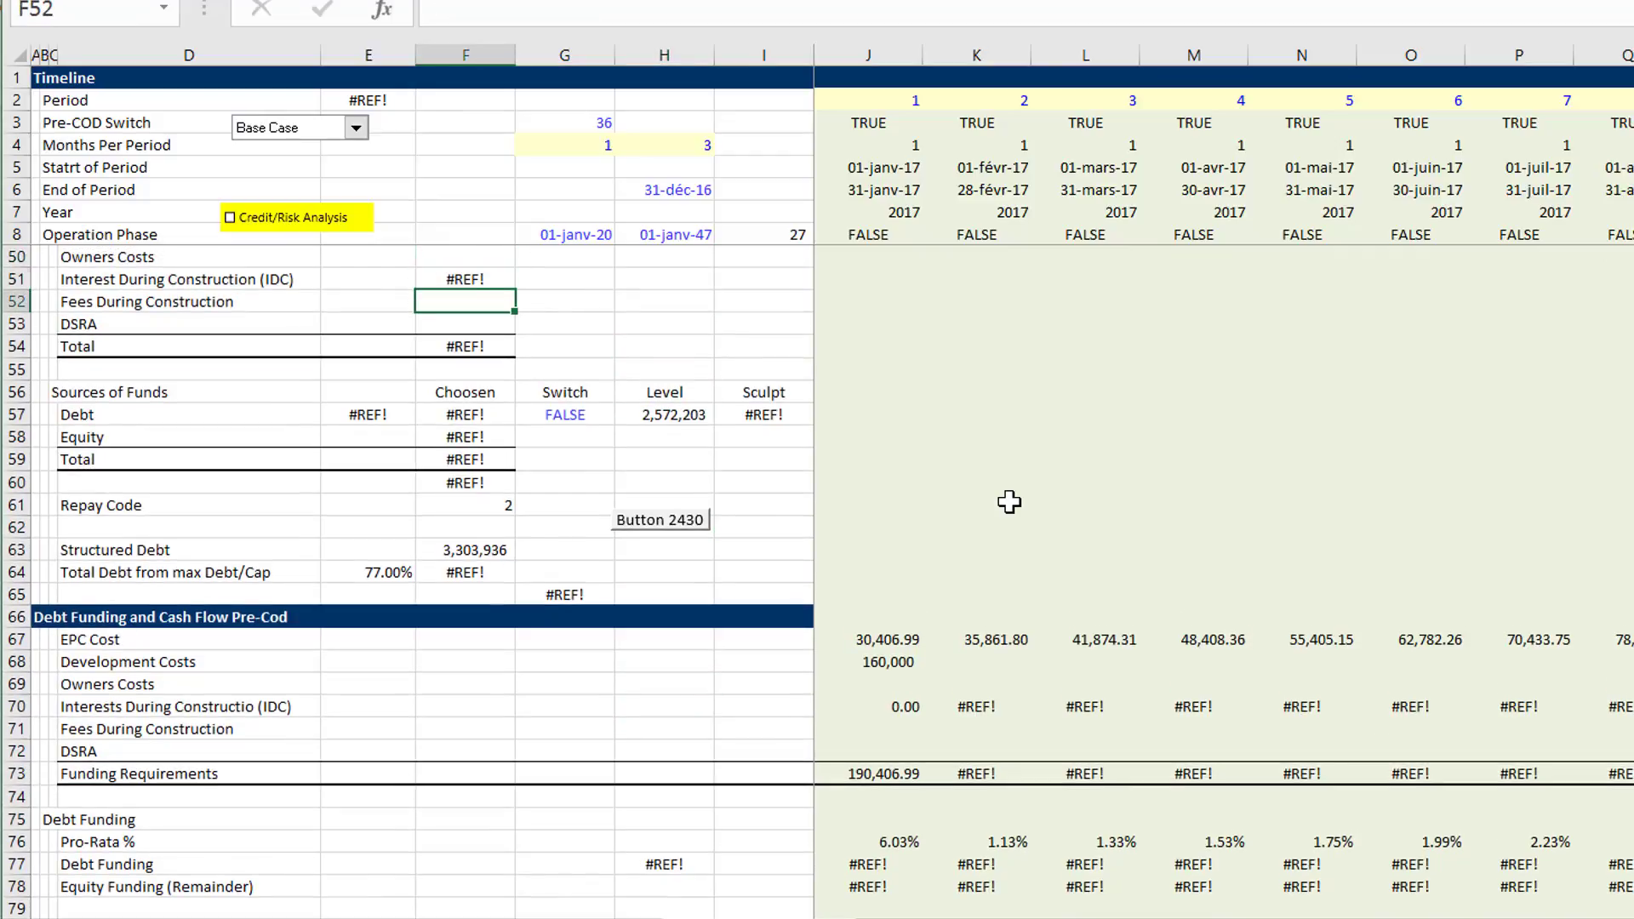
{"action": "key", "text": "Up"}
{"action": "key", "text": "Delete"}
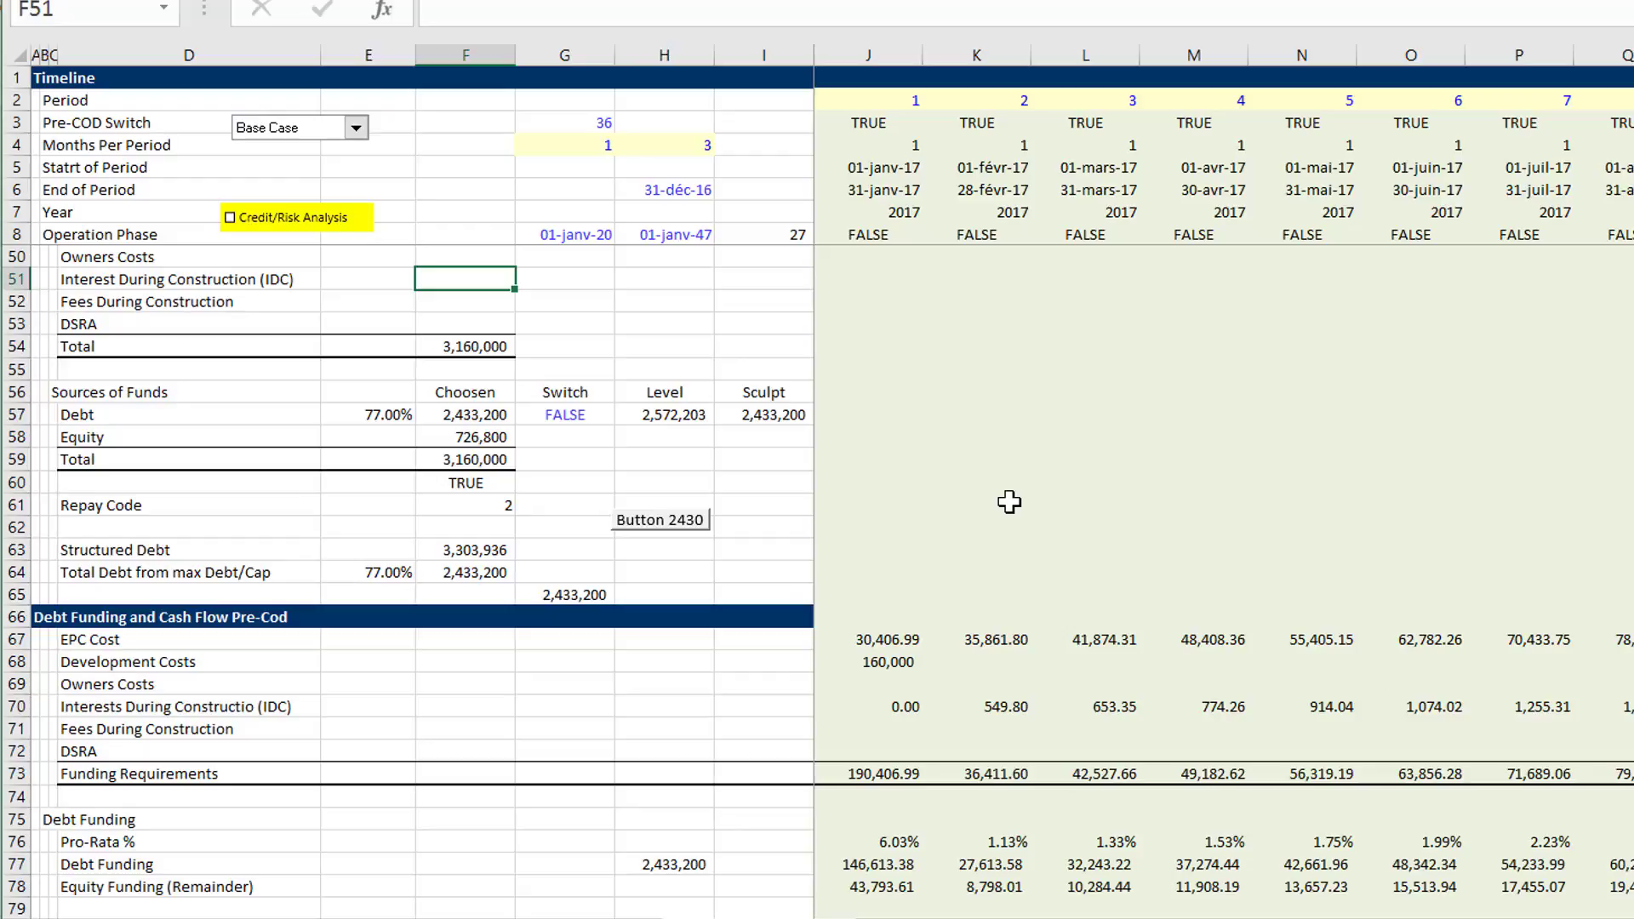
- Restore the Interest During Construction (IDC) formula in F51 as =SUM(123:123)
{"action": "key", "text": "Up"}
{"action": "key", "text": "Down"}
{"action": "type", "text": "=SUM(123:123)"}
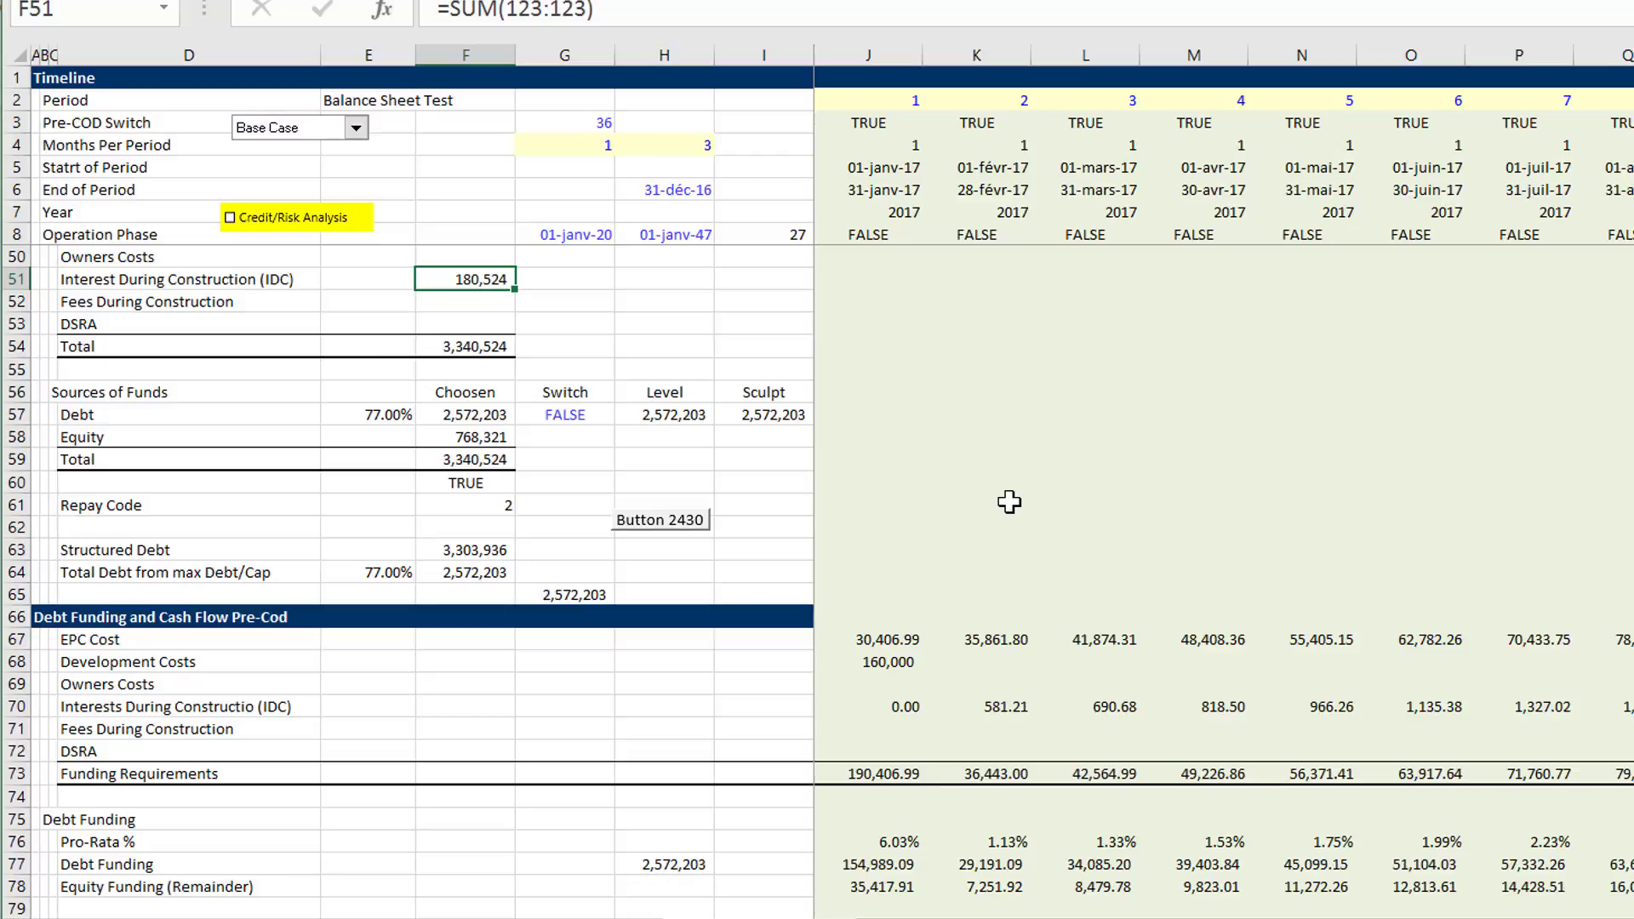
{"action": "key", "text": "Right"}
{"action": "key", "text": "Left"}
{"action": "key", "text": "Down"}
{"action": "key", "text": "Down"}
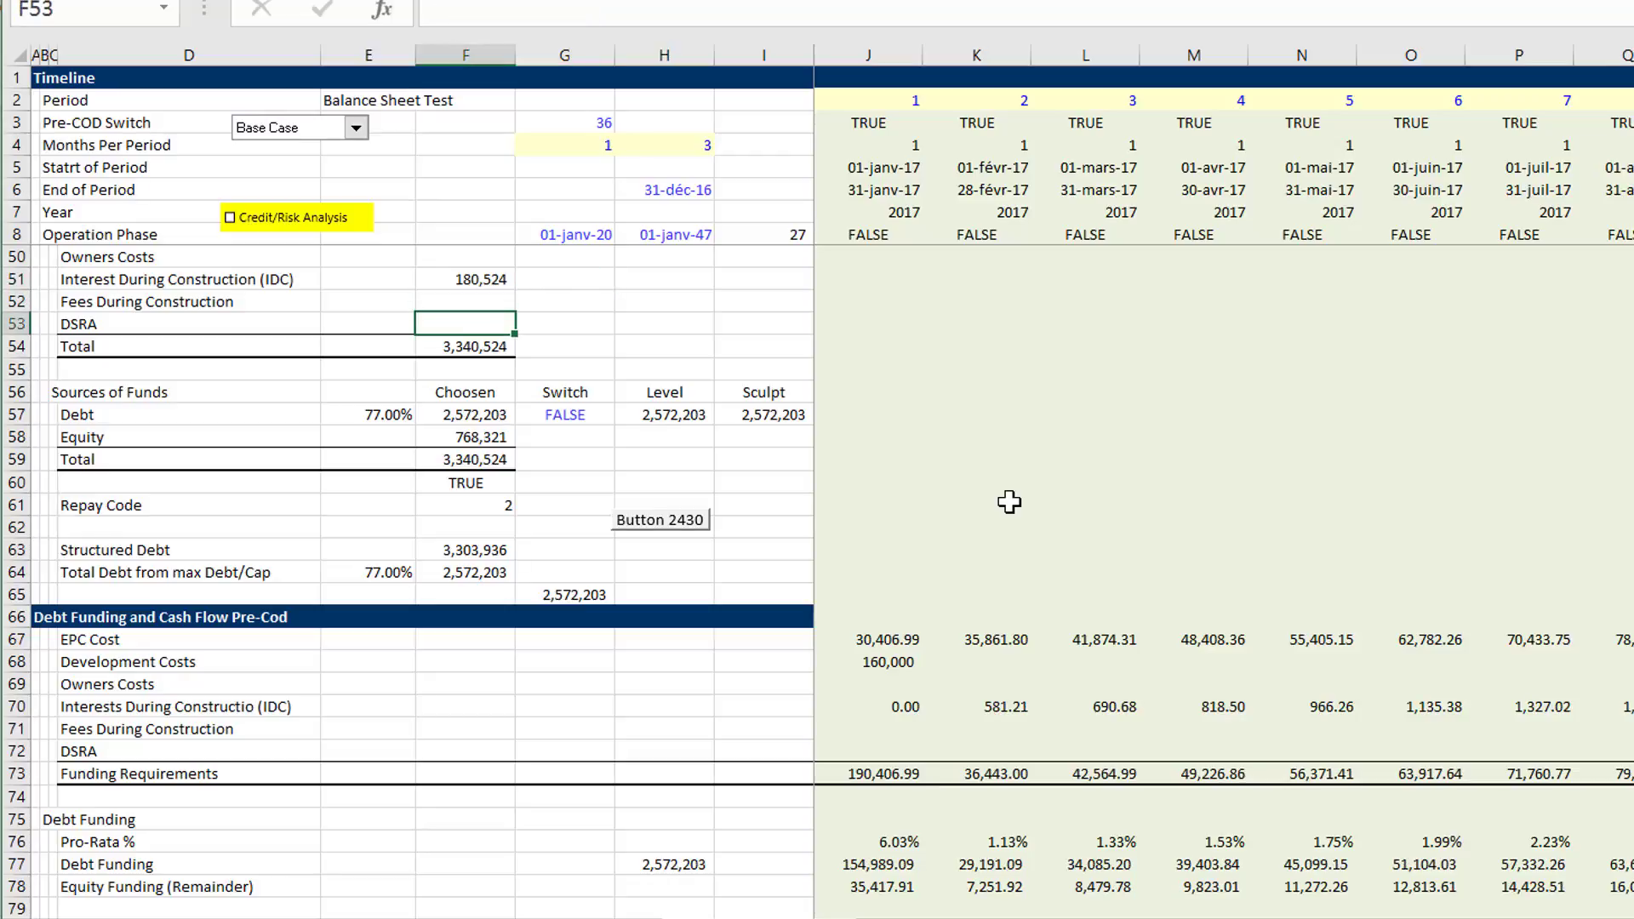
- Review the debt schedule, cash flow, balance sheet and operating analysis sections for errors after relinking the IDC
{"action": "key", "text": "Page_Down"}
{"action": "key", "text": "Page_Down"}
{"action": "key", "text": "Page_Down"}
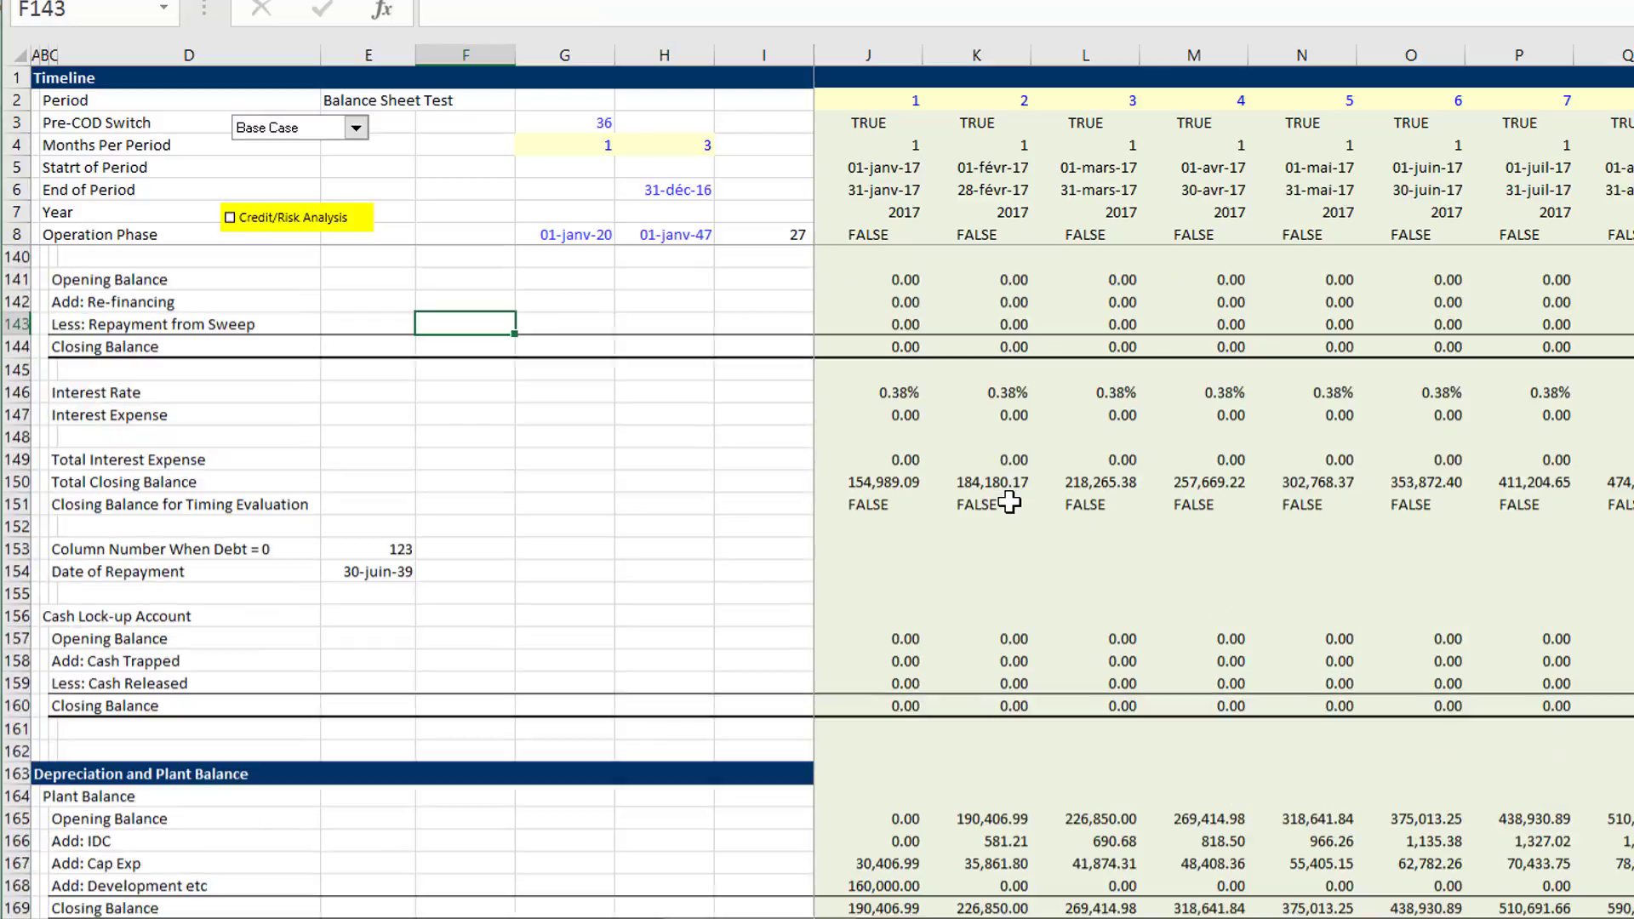
{"action": "key", "text": "Page_Down"}
{"action": "key", "text": "Page_Down"}
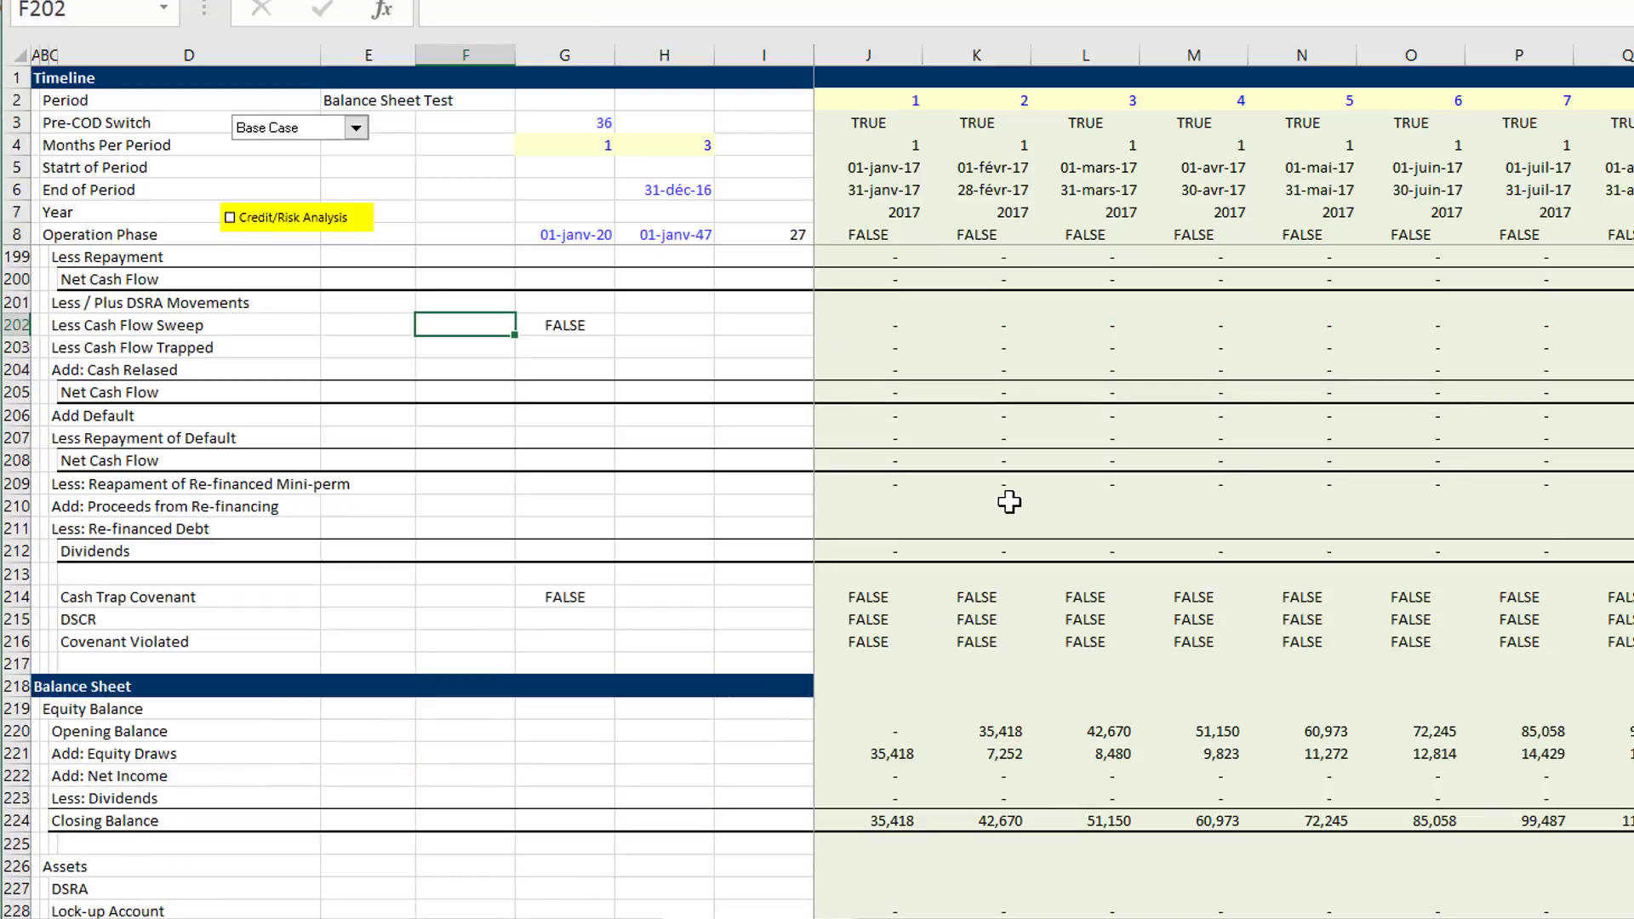
{"action": "key", "text": "Page_Up"}
{"action": "key", "text": "Page_Up"}
{"action": "key", "text": "Page_Up"}
{"action": "key", "text": "Page_Up"}
{"action": "key", "text": "Page_Up"}
{"action": "key", "text": "Page_Up"}
{"action": "key", "text": "Page_Up"}
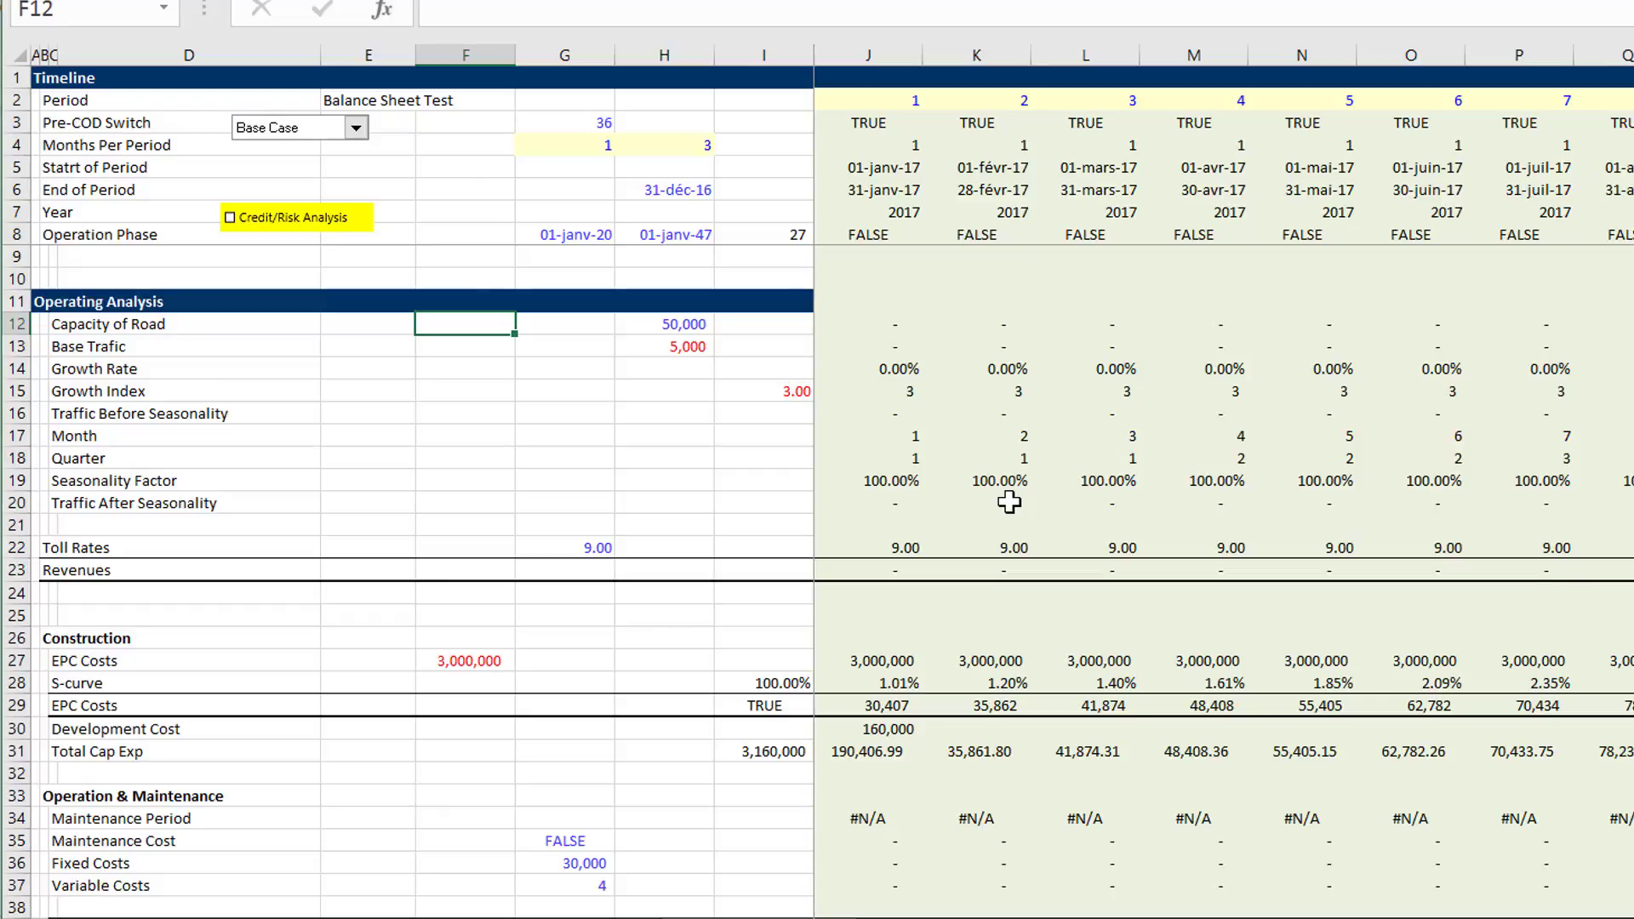
{"action": "key", "text": "Down"}
{"action": "key", "text": "Down"}
{"action": "key", "text": "Down"}
{"action": "key", "text": "Down"}
{"action": "key", "text": "Down"}
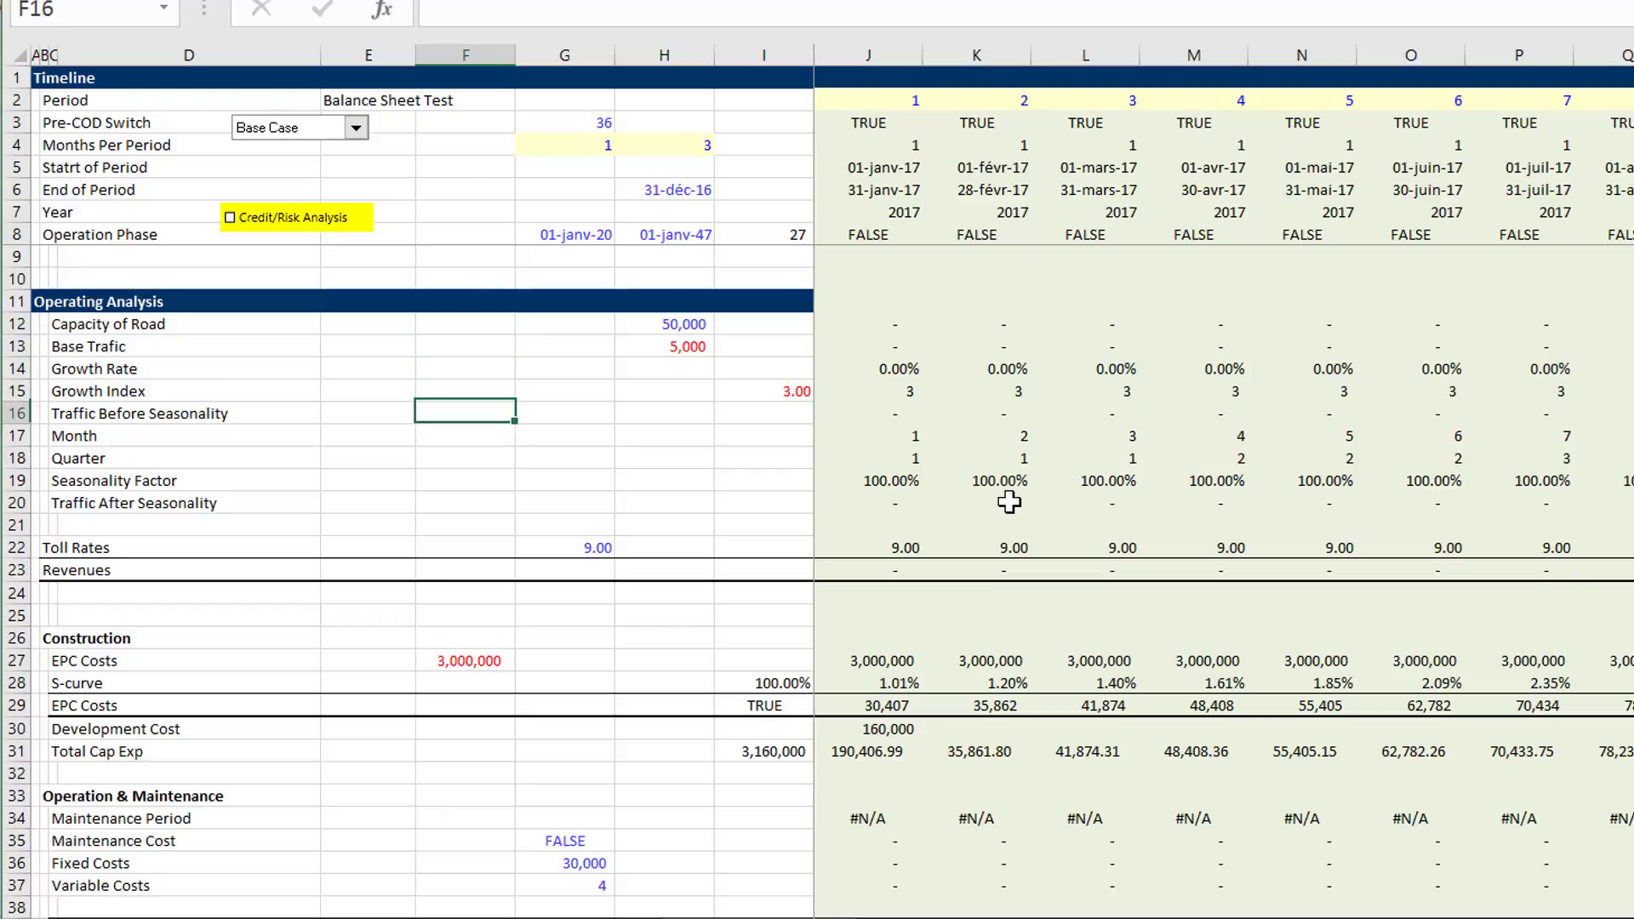
{"action": "key", "text": "Right"}
{"action": "key", "text": "Right"}
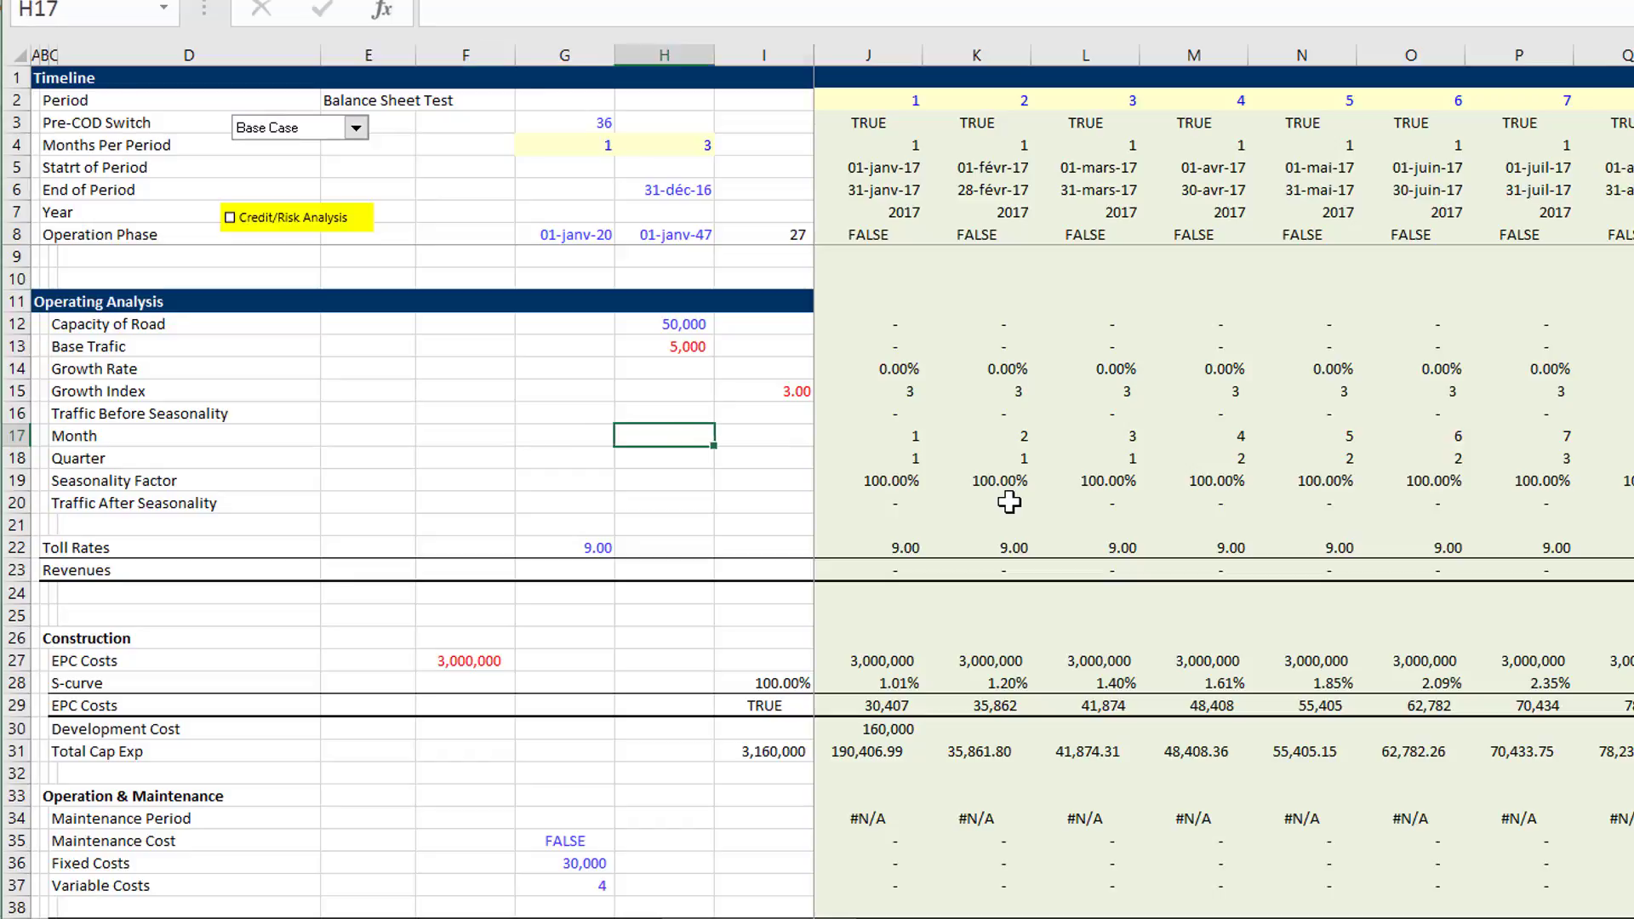
{"action": "key", "text": "Right"}
{"action": "key", "text": "Down"}
{"action": "key", "text": "Right"}
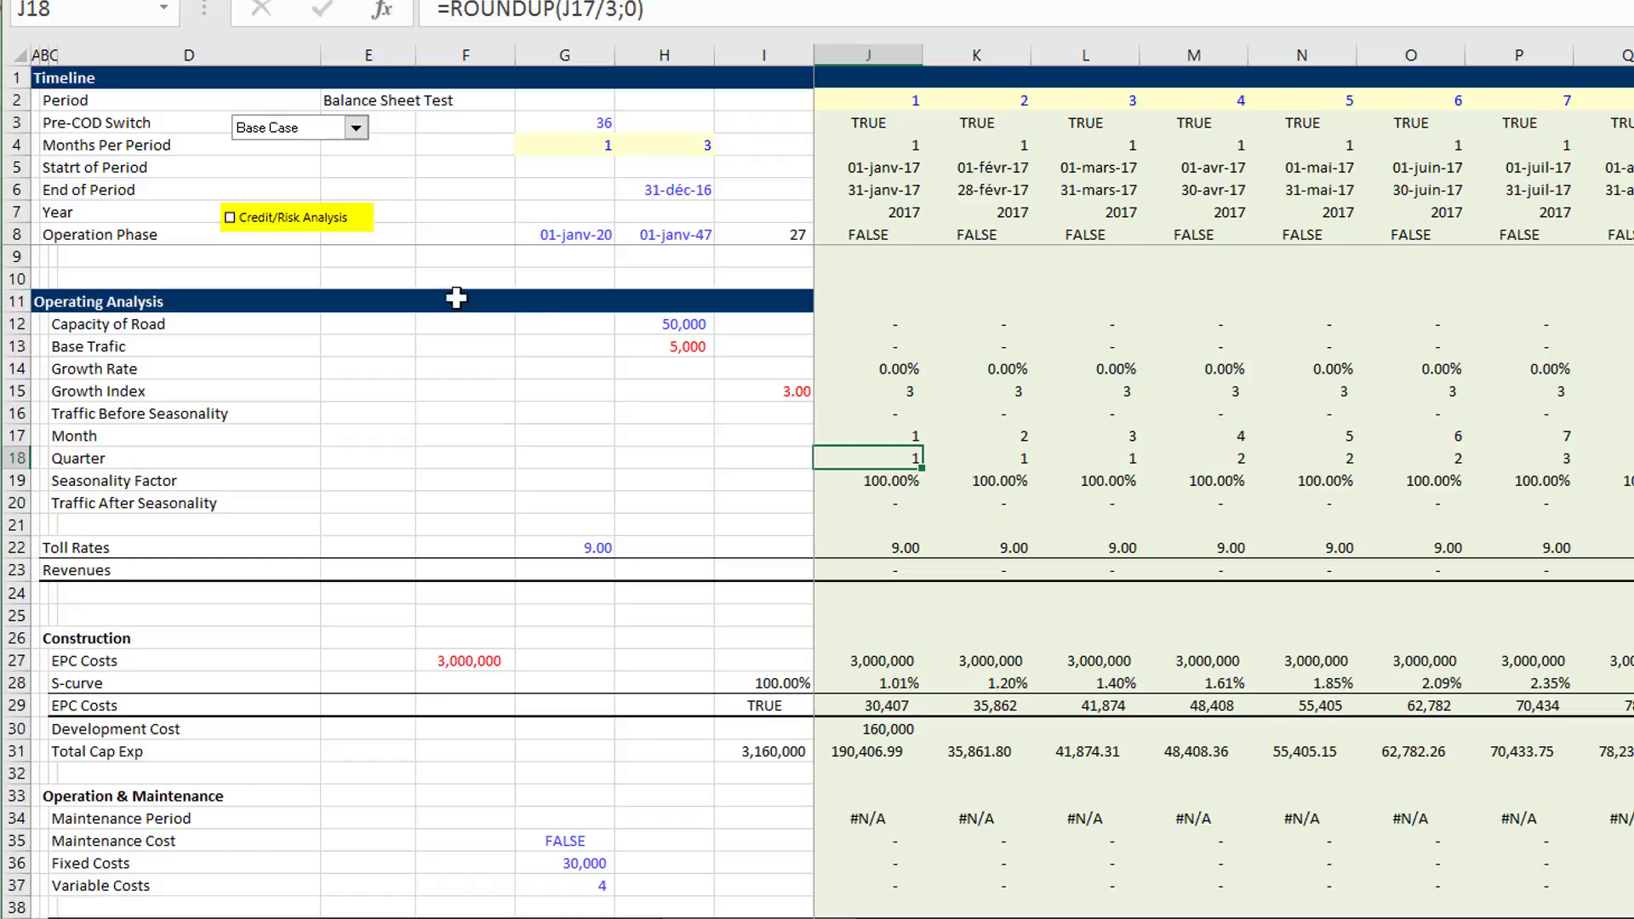
- Disable iterative calculation in the workbook's formula options and dismiss the circular reference warning
{"action": "key", "text": "alt+f"}
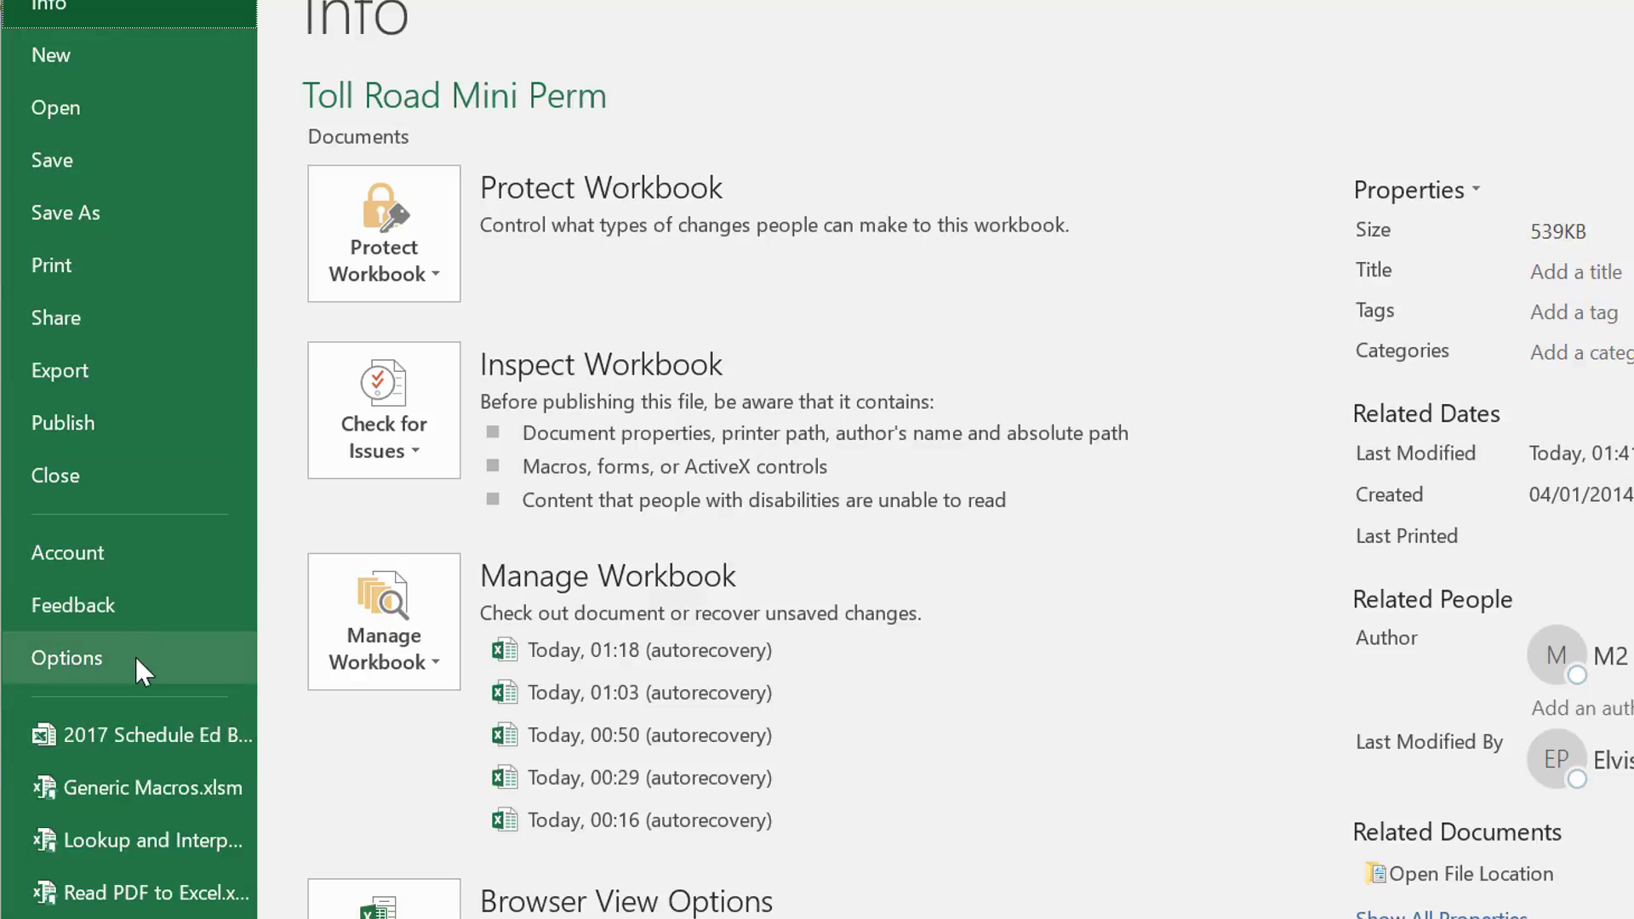
{"action": "left_click", "coordinate": [70, 662]}
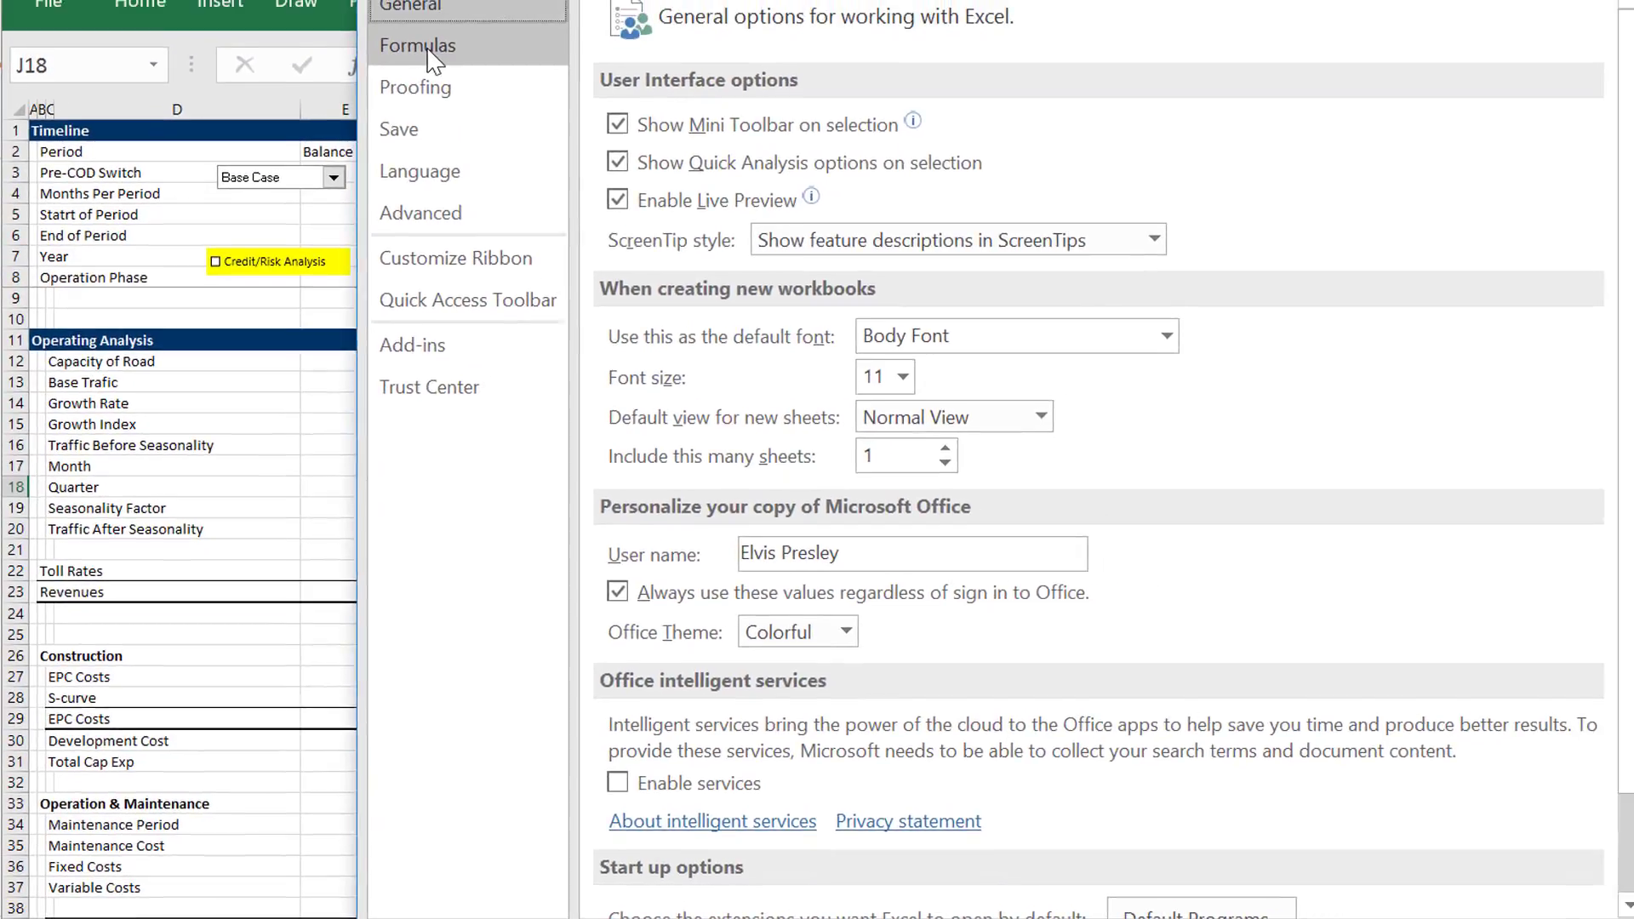
{"action": "left_click", "coordinate": [430, 51]}
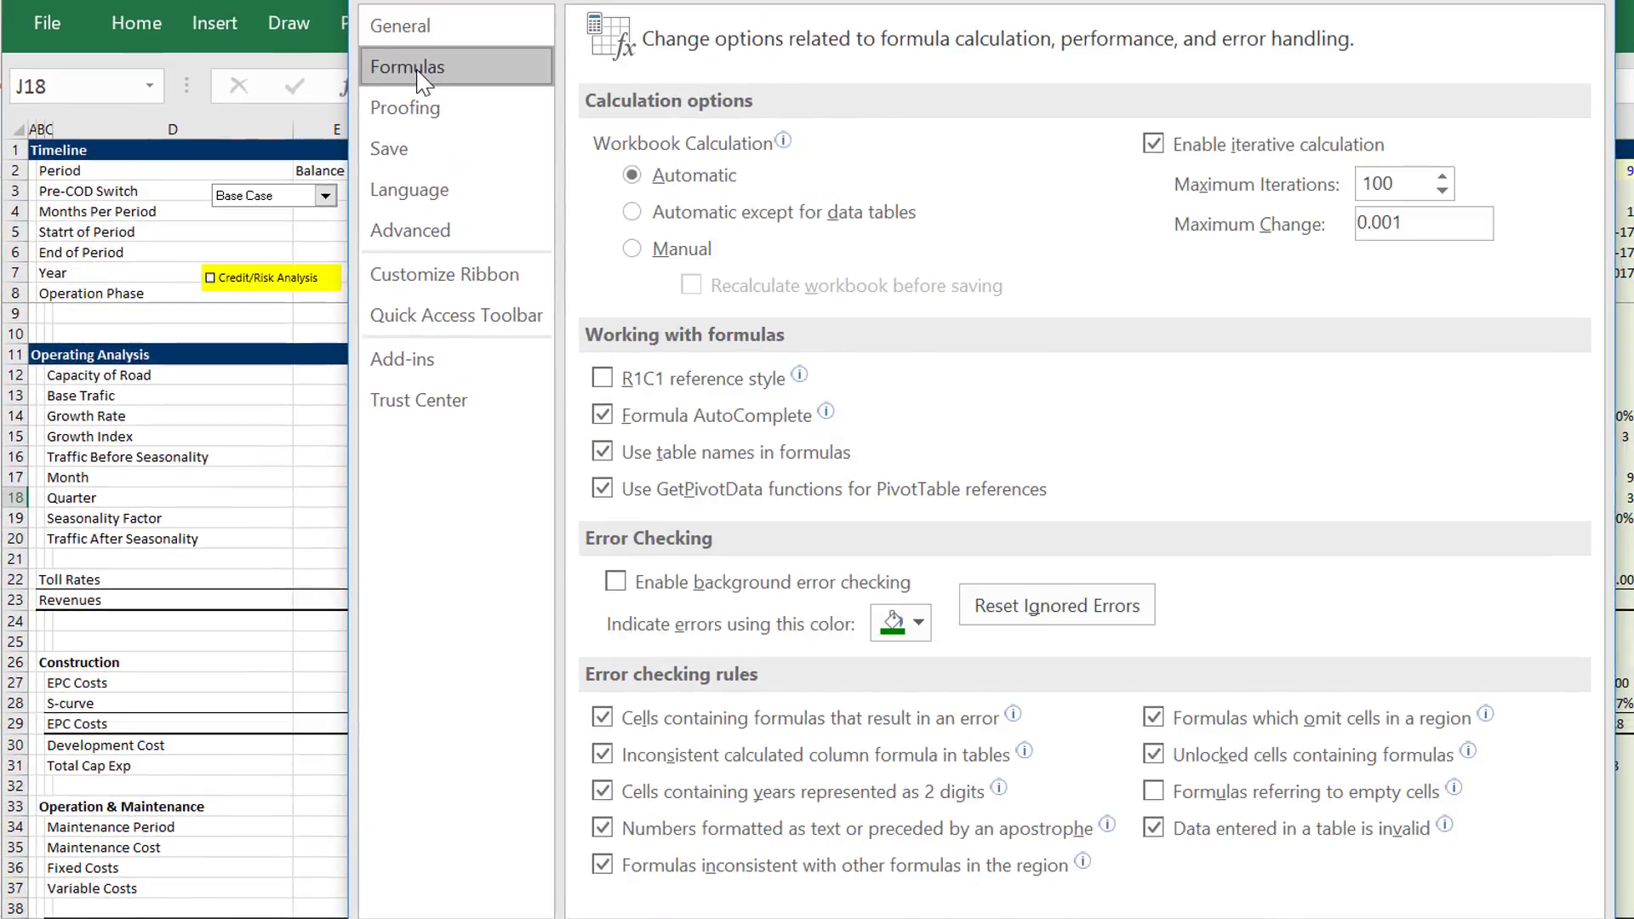
{"action": "left_click", "coordinate": [1180, 158]}
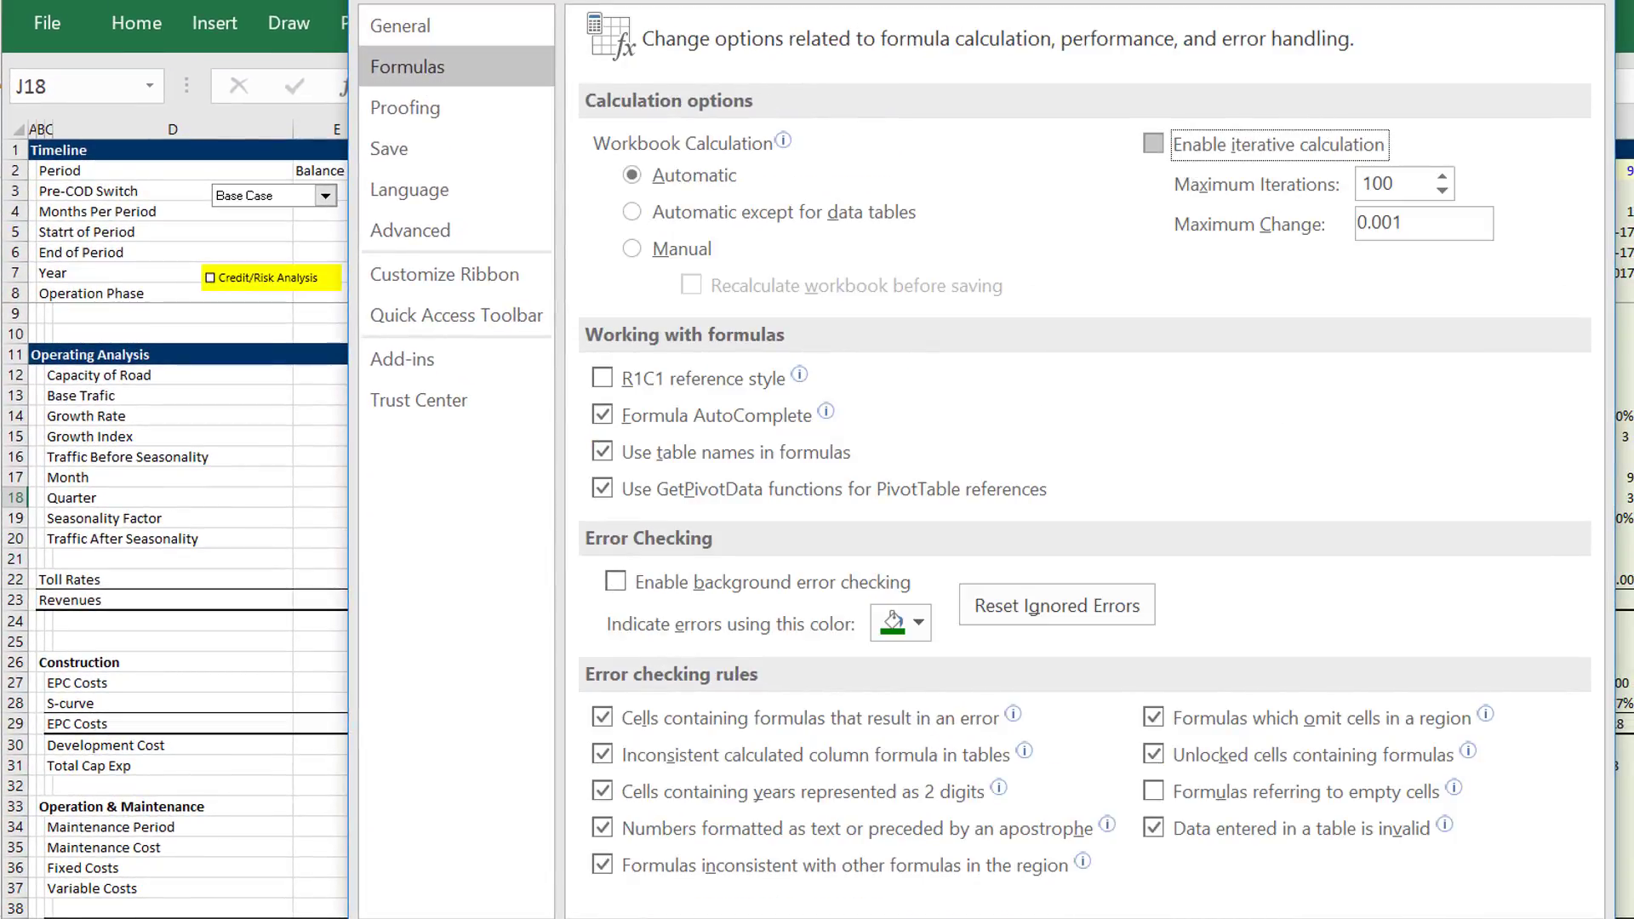
{"action": "key", "text": "Return"}
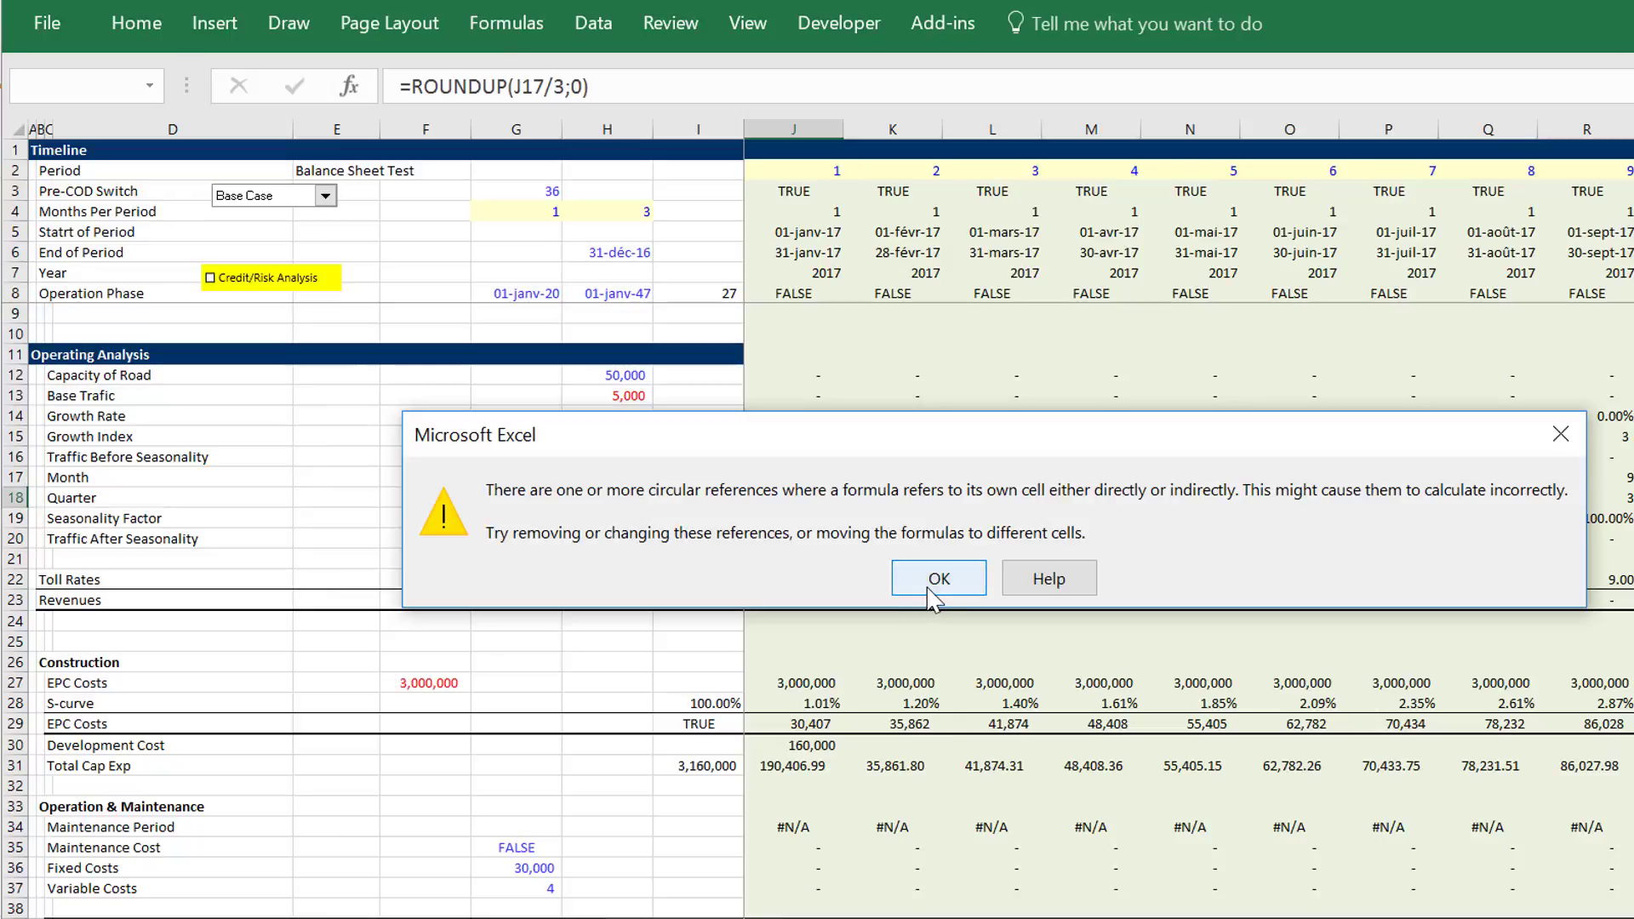
{"action": "left_click", "coordinate": [936, 580]}
- Examine the circular-reference arrows across the Debt Sizing and Debt Funding sections, including IDC, total uses and max Debt/Cap debt
{"action": "left_click", "coordinate": [496, 491]}
{"action": "key", "text": "Left"}
{"action": "key", "text": "Left"}
{"action": "key", "text": "Left"}
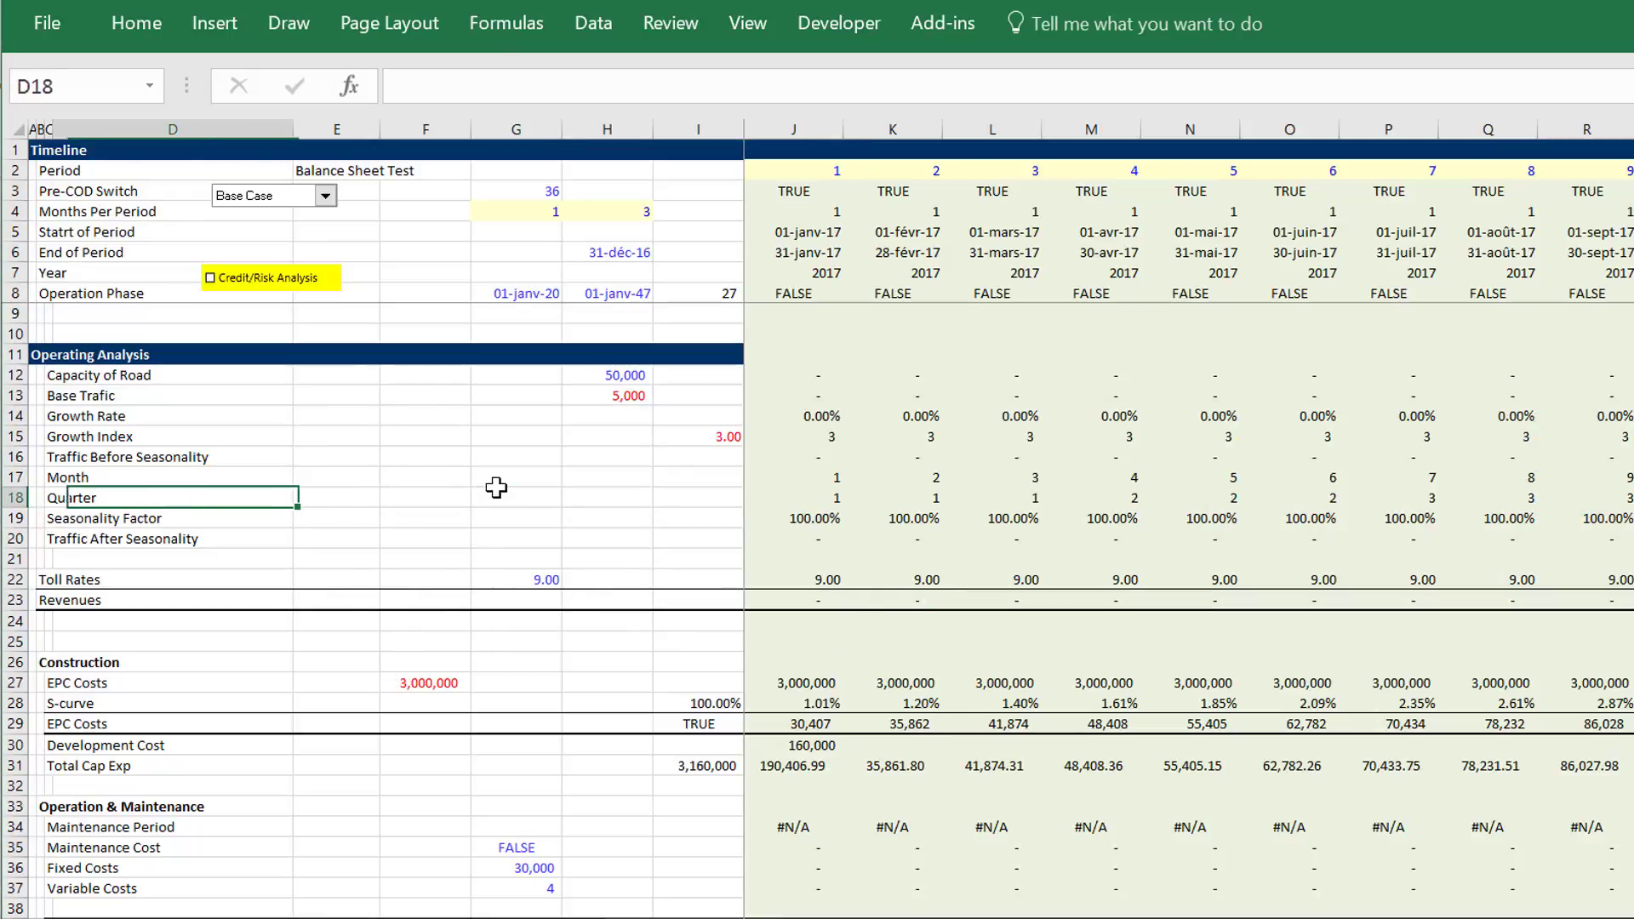
{"action": "key", "text": "Left"}
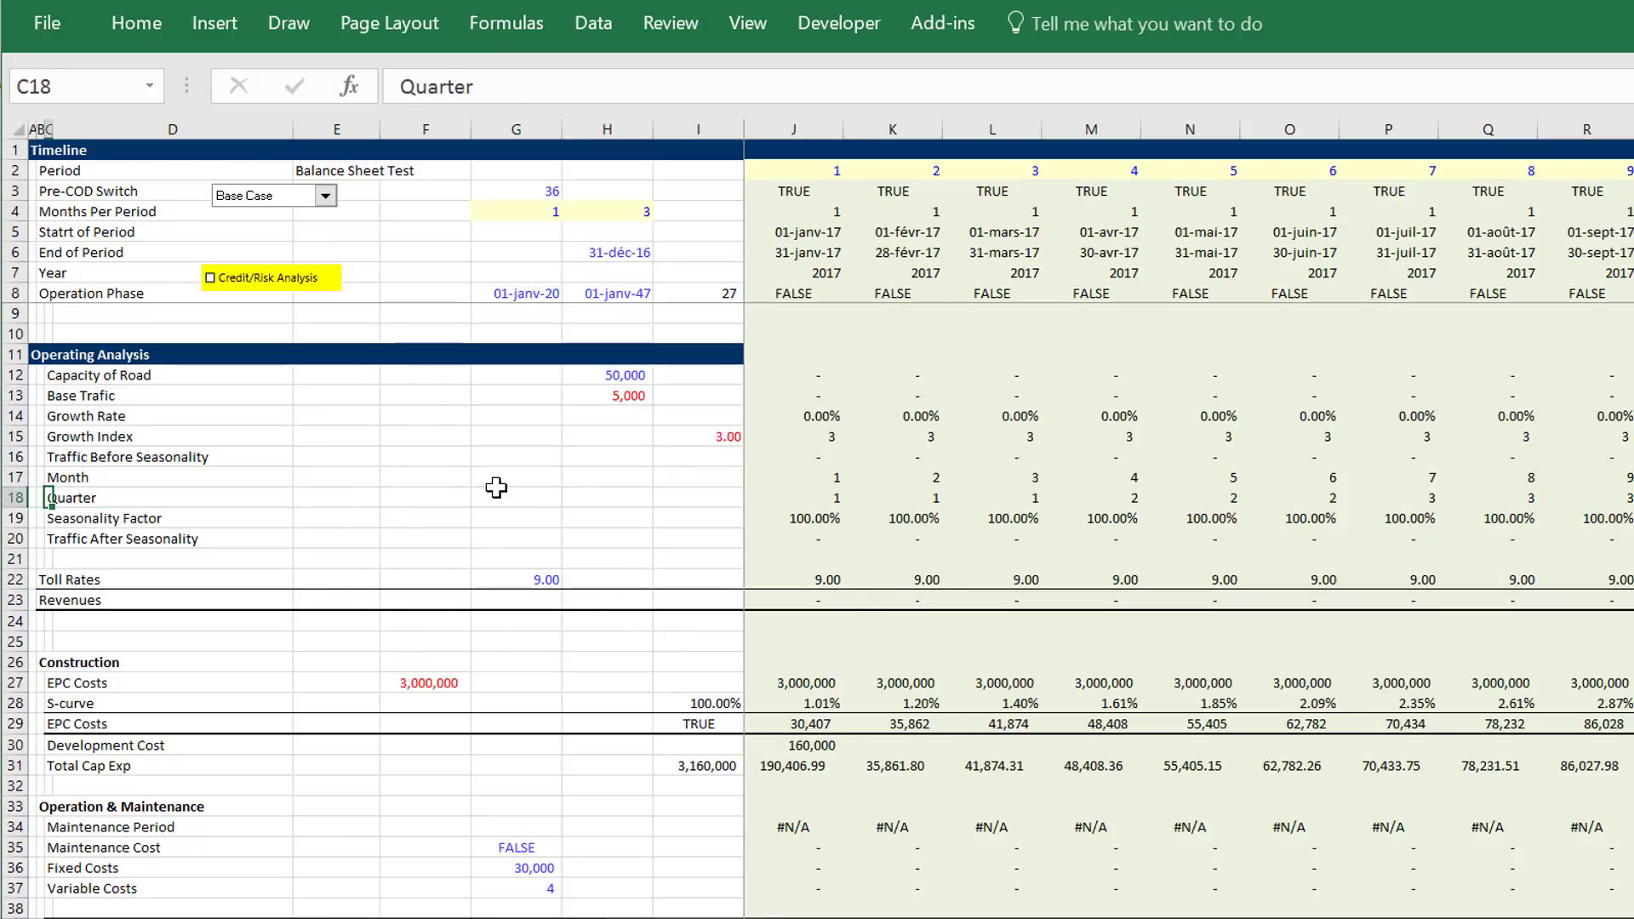
{"action": "key", "text": "Page_Down"}
{"action": "key", "text": "Down"}
{"action": "key", "text": "Down"}
{"action": "key", "text": "Down"}
{"action": "key", "text": "Down"}
{"action": "key", "text": "Down"}
{"action": "key", "text": "Down"}
{"action": "key", "text": "Down"}
{"action": "key", "text": "Down"}
{"action": "key", "text": "Down"}
{"action": "key", "text": "Down"}
{"action": "key", "text": "Down"}
{"action": "key", "text": "Down"}
{"action": "key", "text": "Down"}
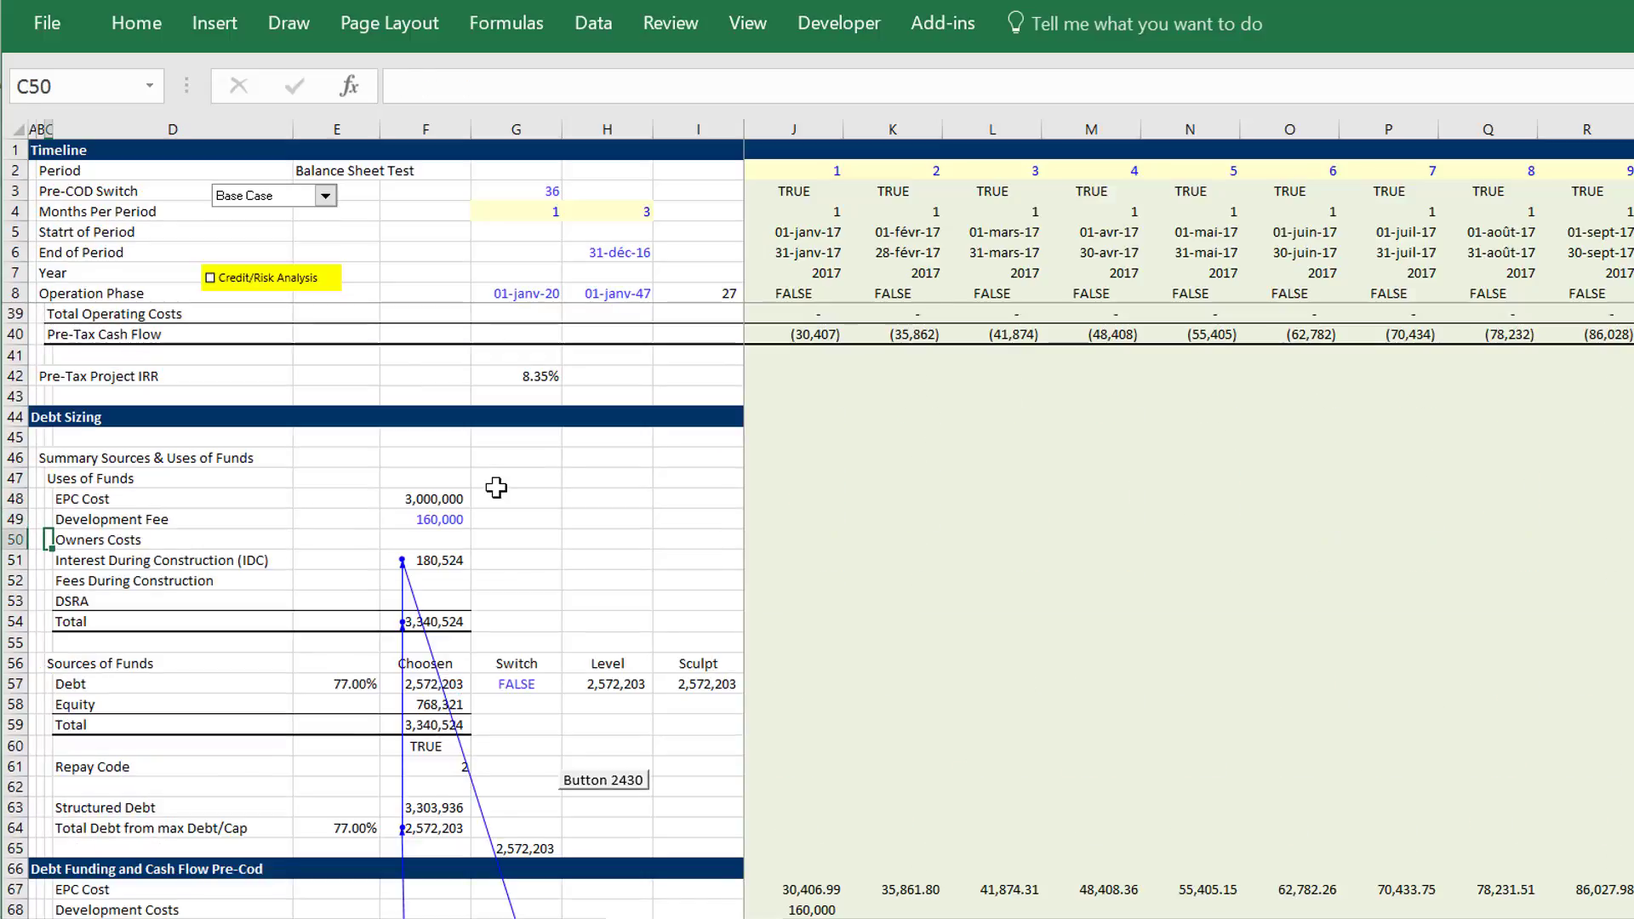
{"action": "key", "text": "Down"}
{"action": "key", "text": "Down"}
{"action": "key", "text": "Down"}
{"action": "key", "text": "Down"}
{"action": "key", "text": "Down"}
{"action": "key", "text": "Down"}
{"action": "key", "text": "Down"}
{"action": "key", "text": "Down"}
{"action": "key", "text": "Down"}
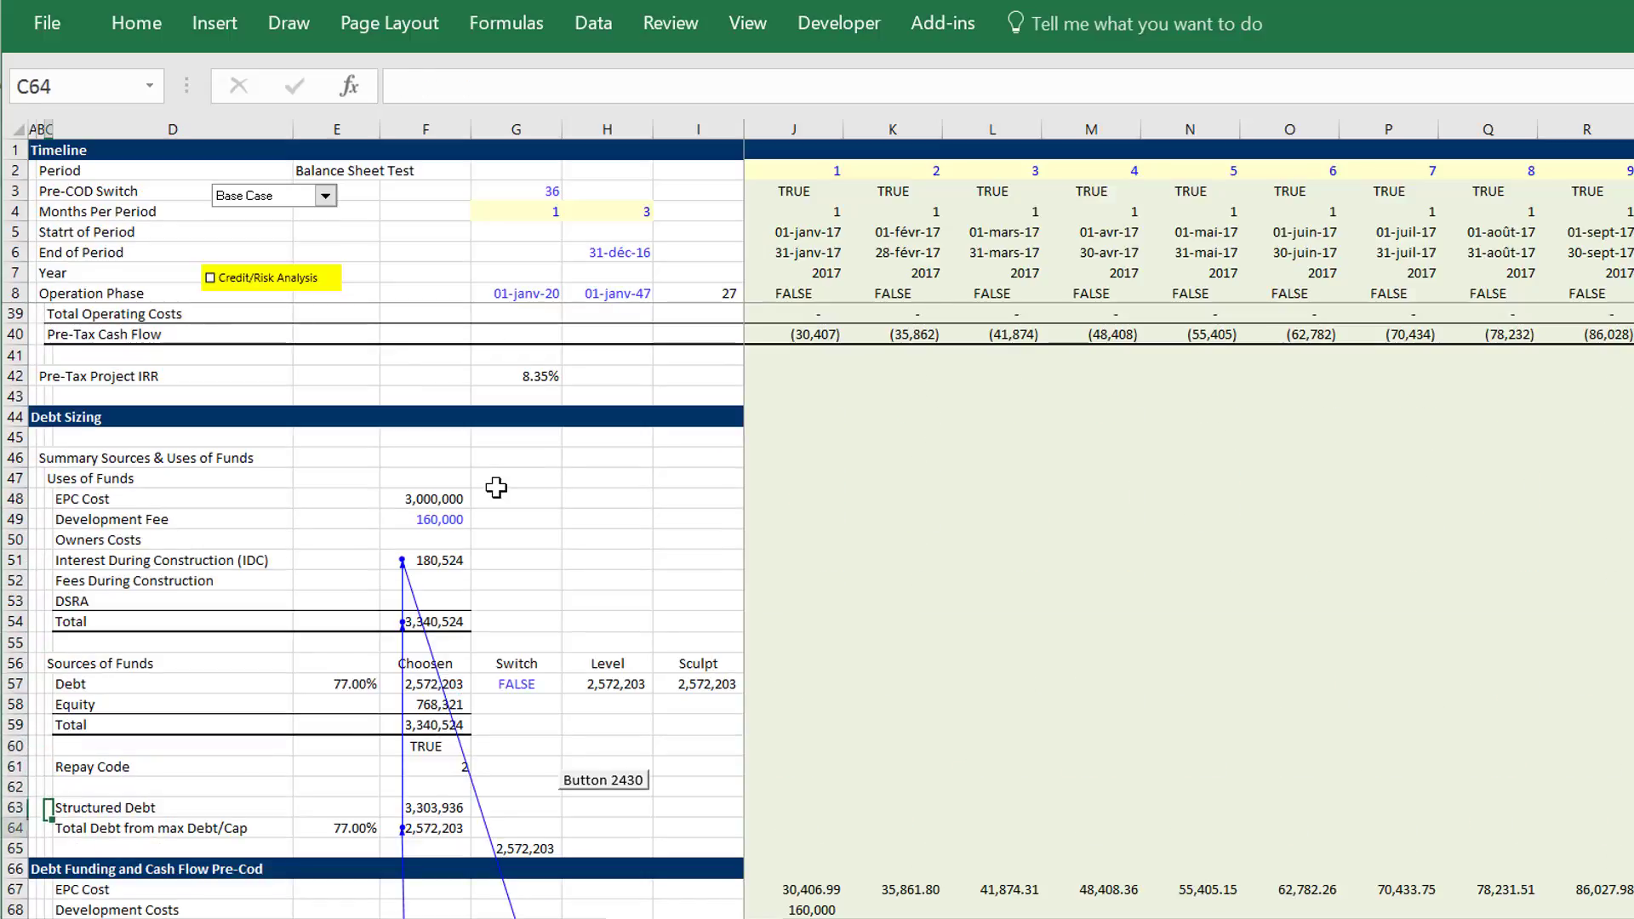
{"action": "key", "text": "Down"}
{"action": "key", "text": "Down"}
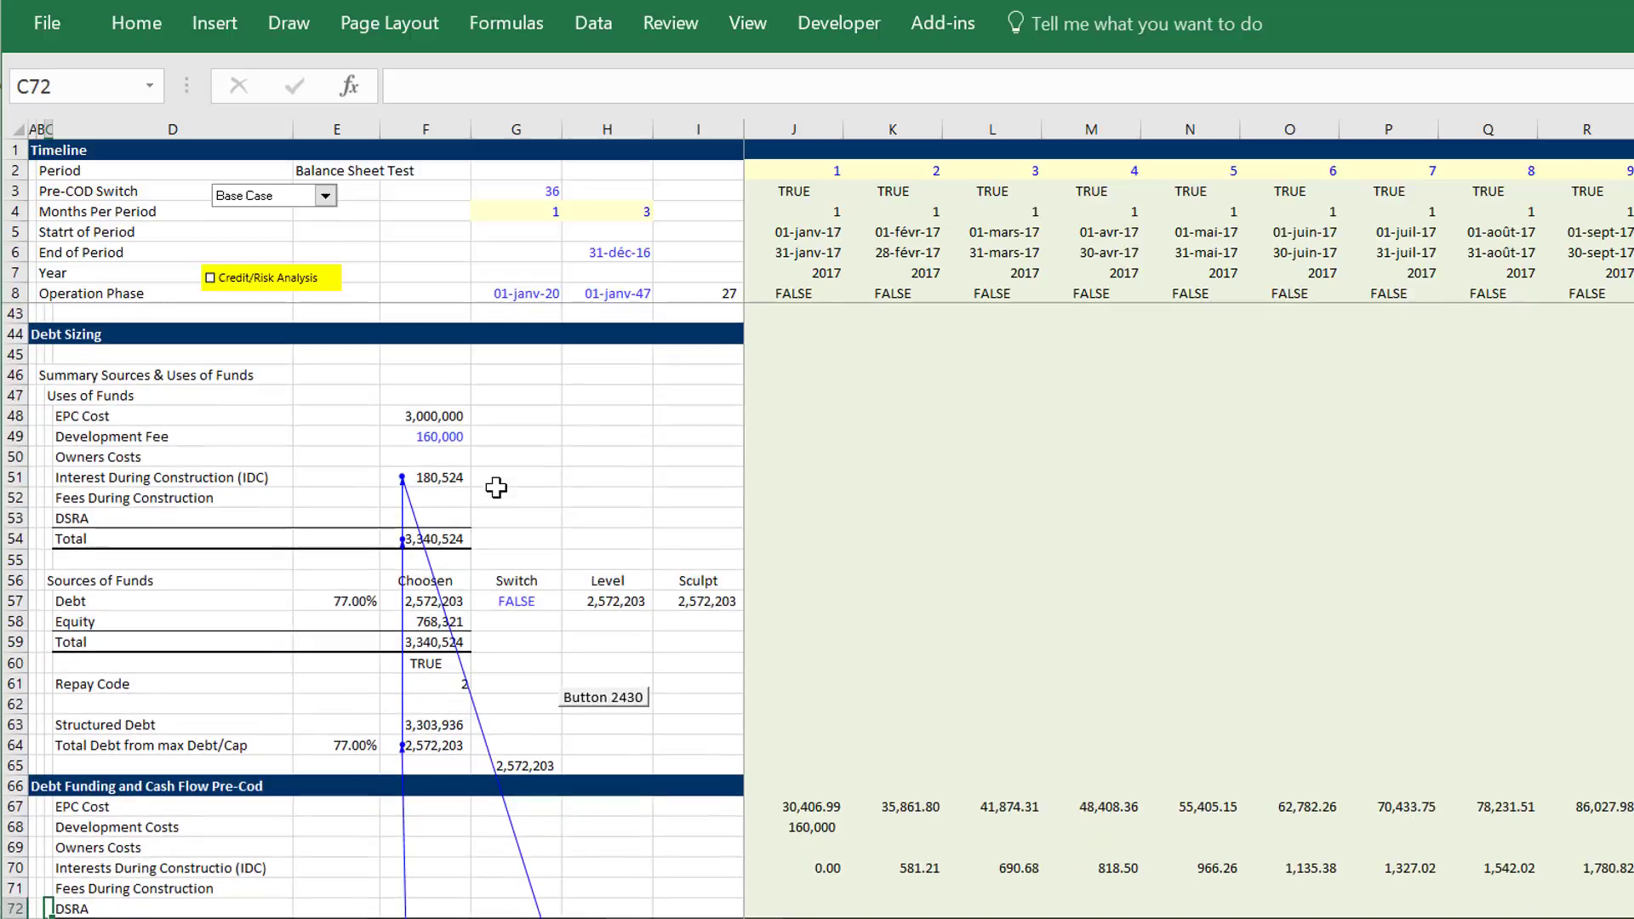
- Replace the Total Debt from max Debt/Cap formula in F64 with the debt_dc function and bring up its arguments
{"action": "key", "text": "Up"}
{"action": "key", "text": "Up"}
{"action": "key", "text": "Up"}
{"action": "key", "text": "Up"}
{"action": "key", "text": "Up"}
{"action": "key", "text": "Up"}
{"action": "key", "text": "Up"}
{"action": "key", "text": "Up"}
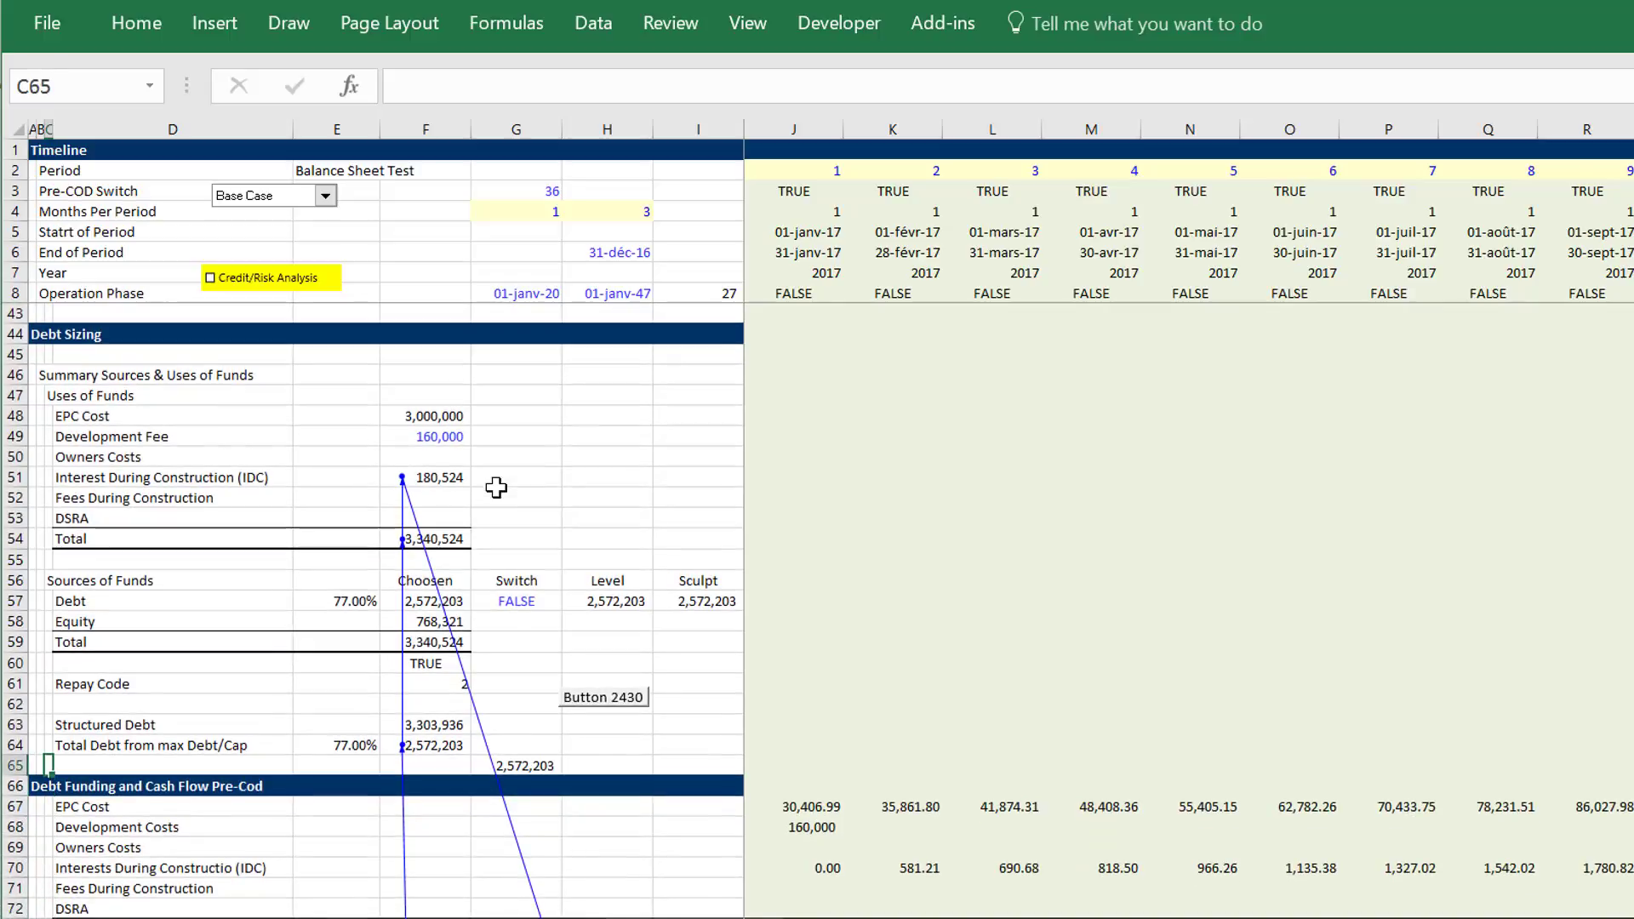
{"action": "key", "text": "Right"}
{"action": "key", "text": "Right"}
{"action": "key", "text": "Right"}
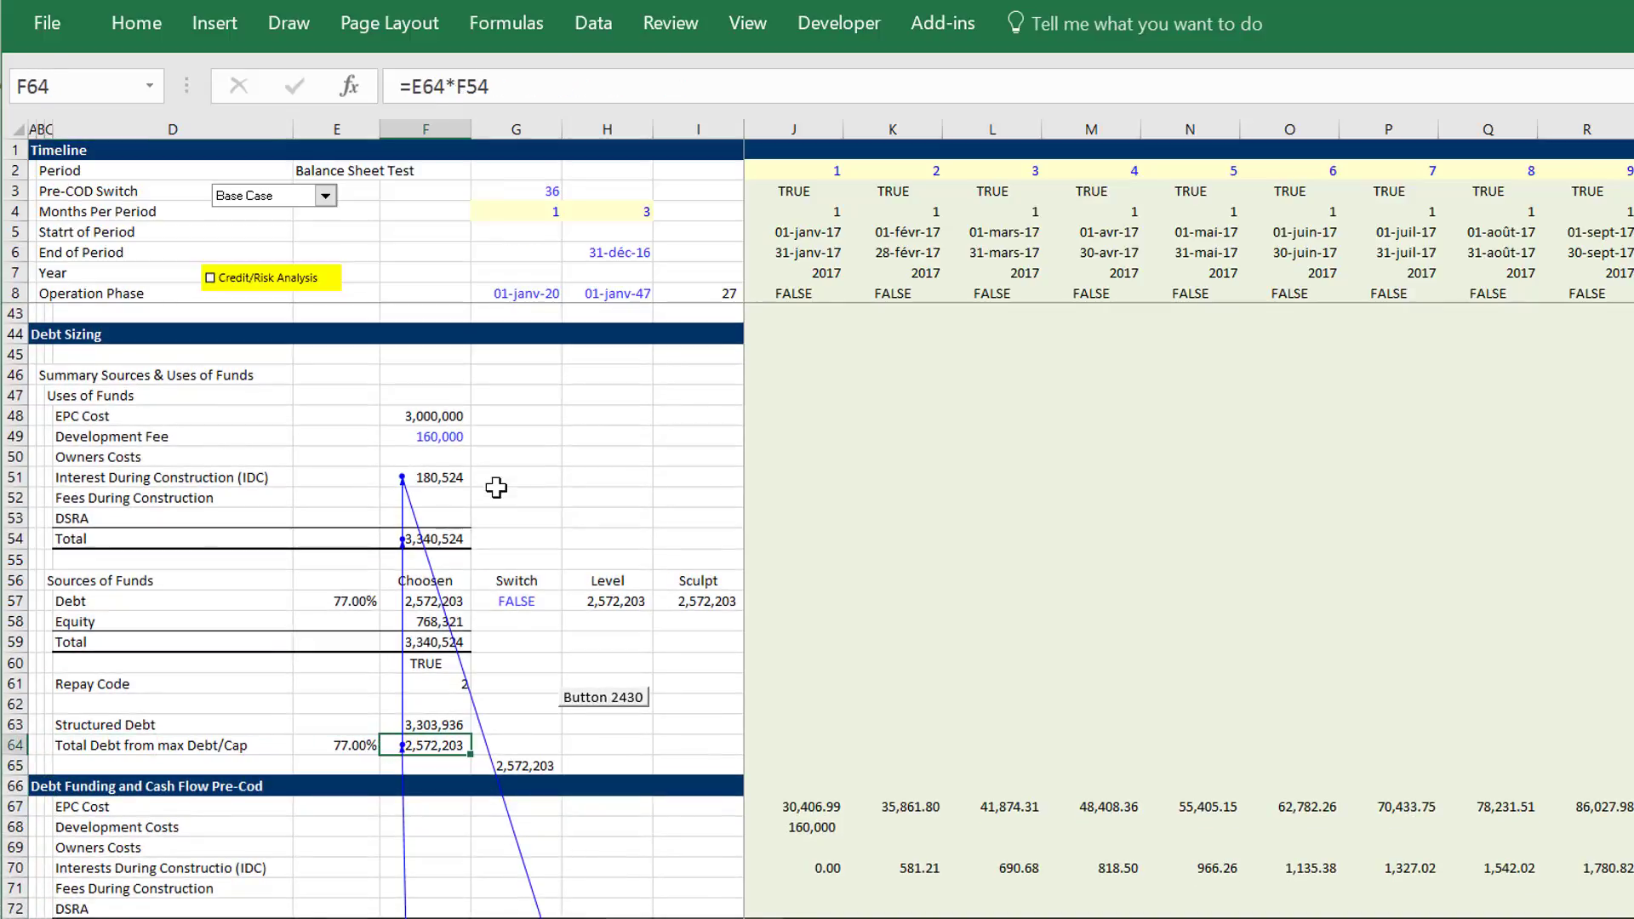
{"action": "type", "text": "=de"}
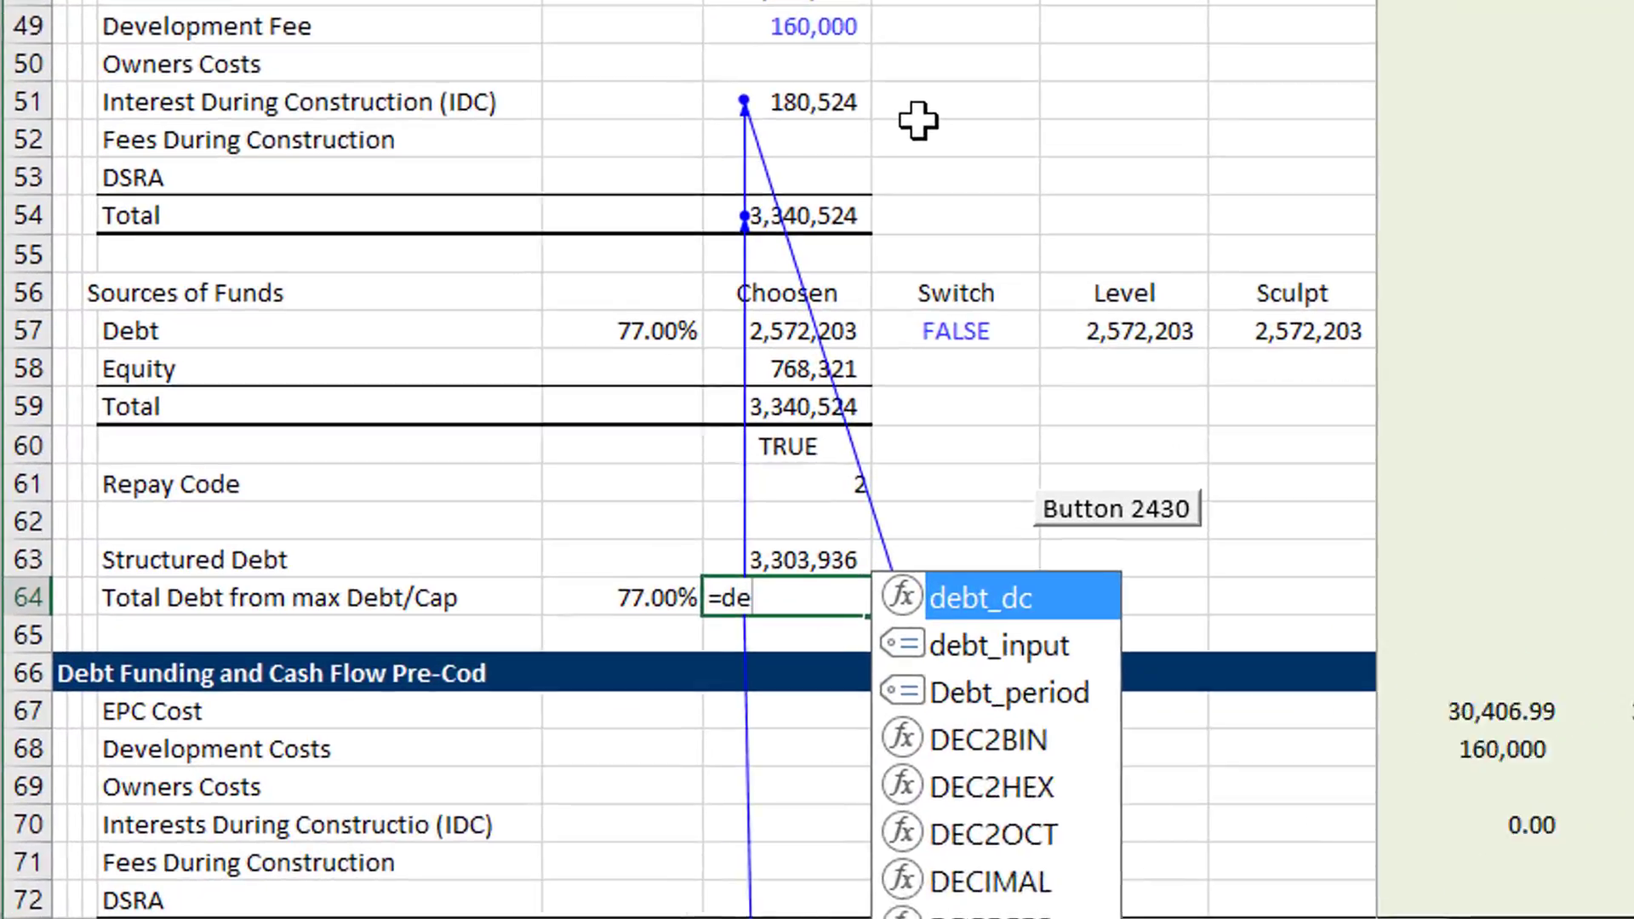
{"action": "key", "text": "Tab"}
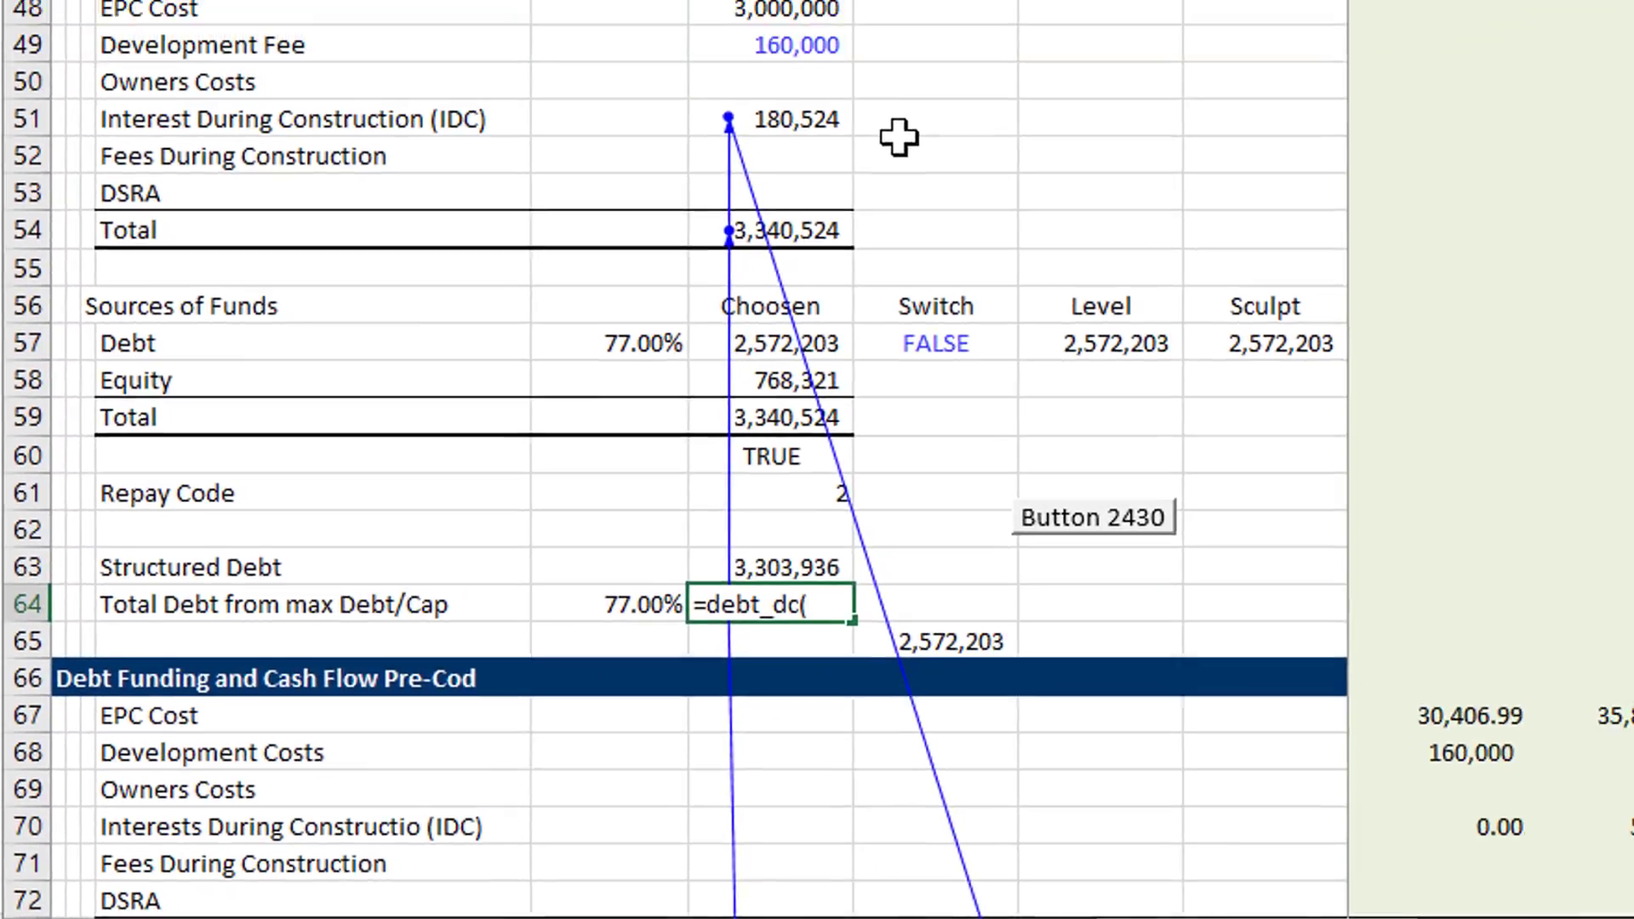
{"action": "key", "text": "ctrl+a"}
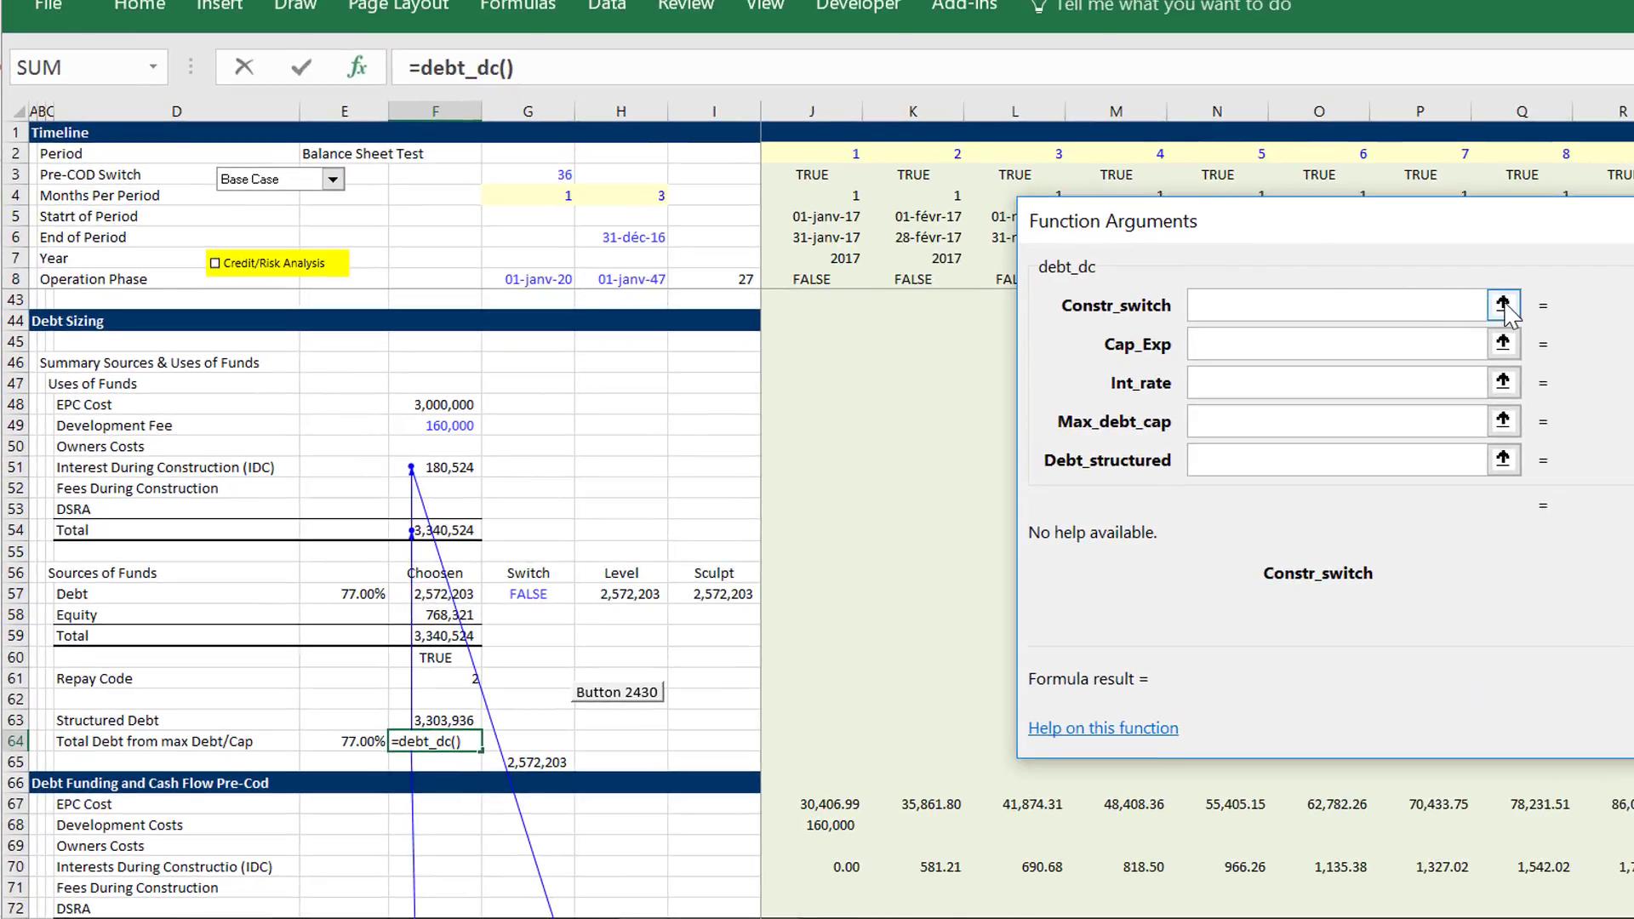
- Set the Constr_switch argument of debt_dc to the entire Pre-COD Switch row (3:3)
{"action": "left_click", "coordinate": [1502, 305]}
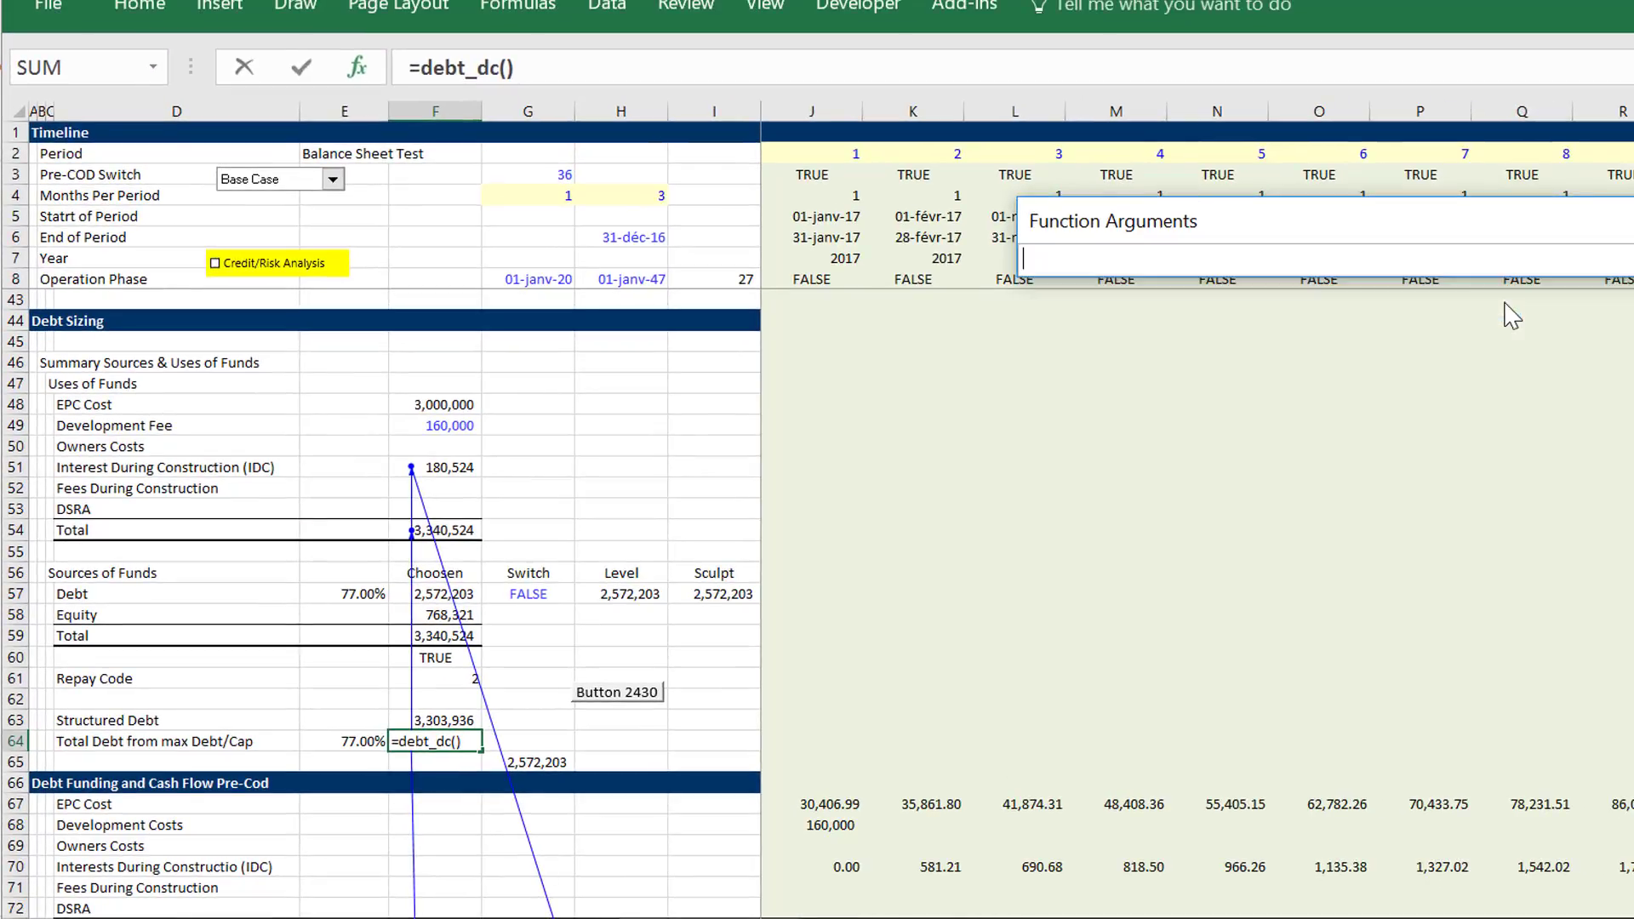
{"action": "left_click", "coordinate": [10, 159]}
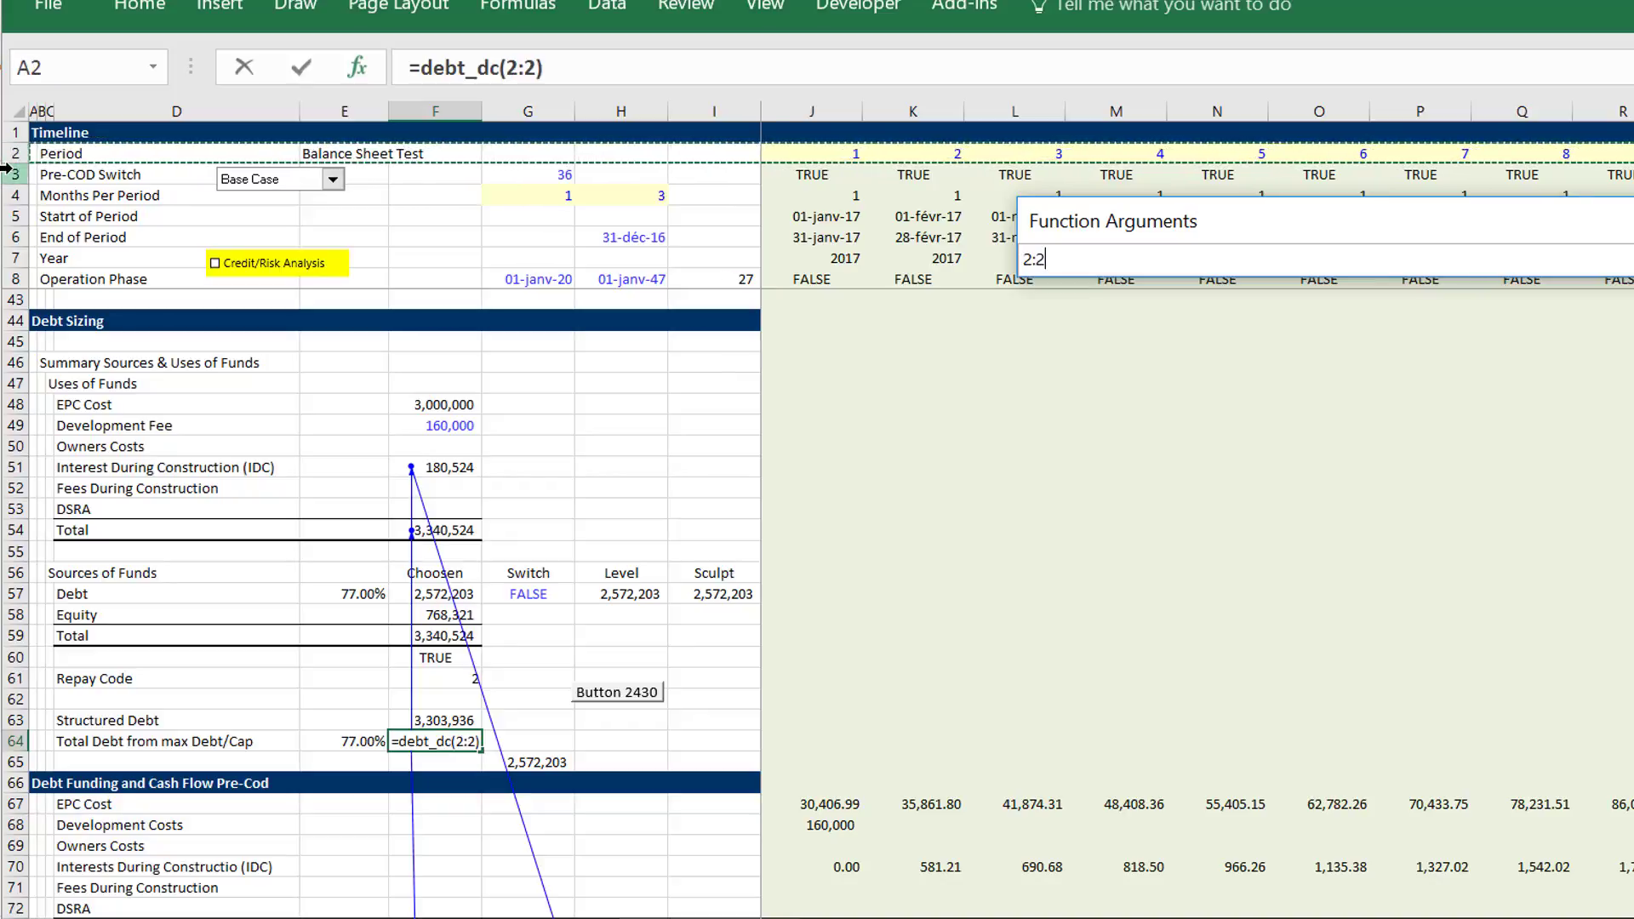
{"action": "left_click", "coordinate": [7, 170]}
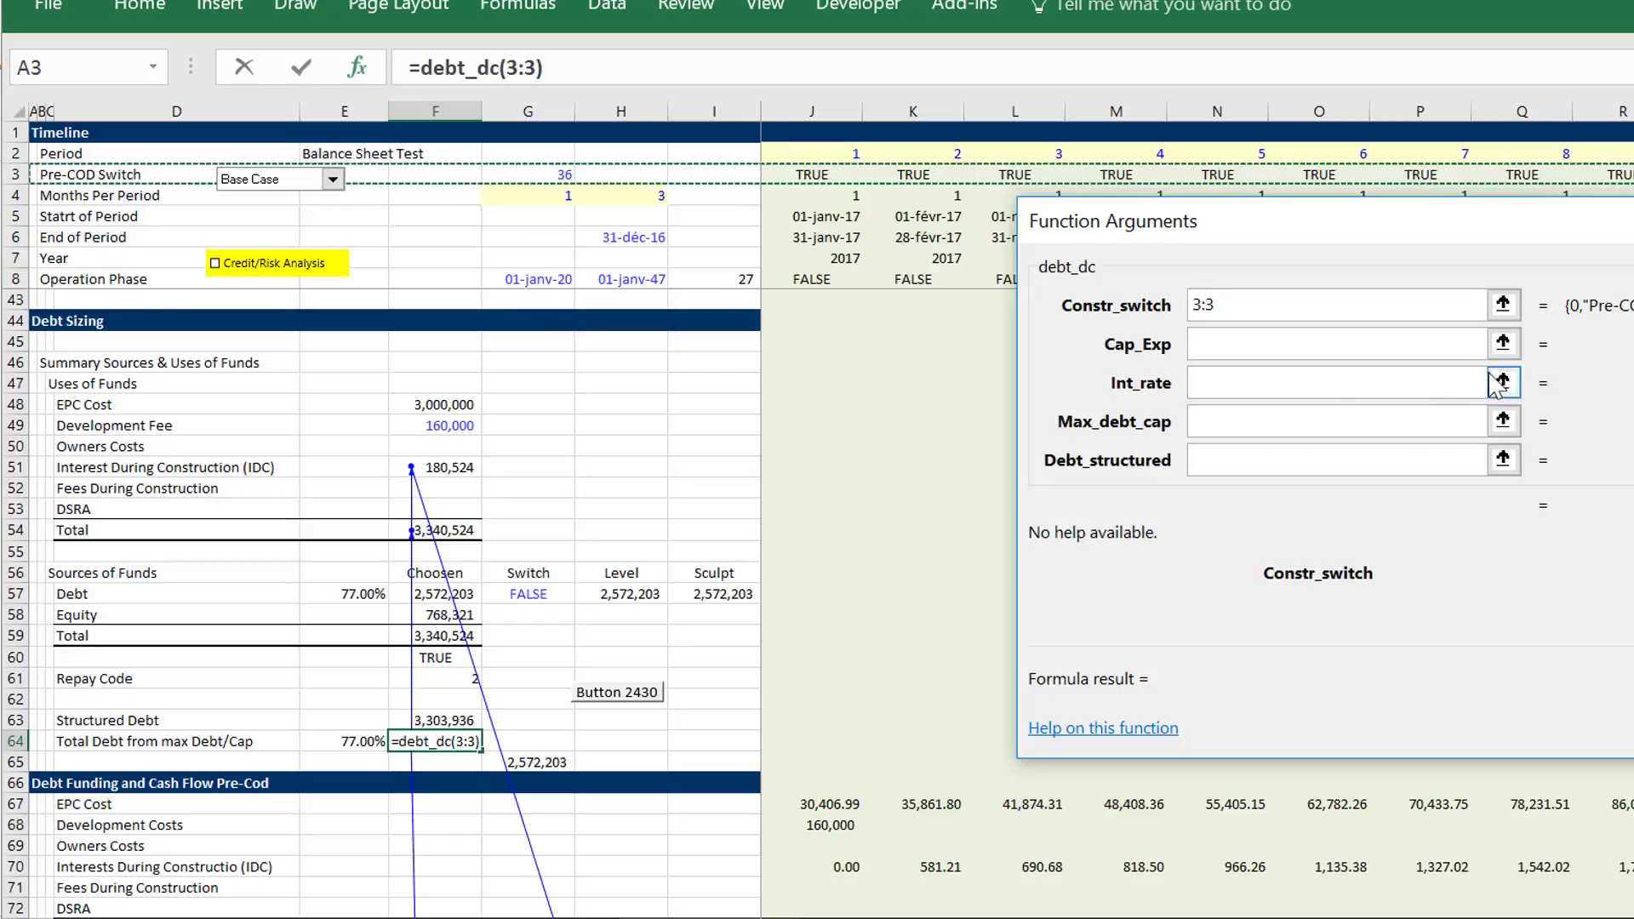
- Set the Cap_Exp argument of debt_dc to the entire Total Cap Exp row (31:31)
{"action": "left_click", "coordinate": [1502, 343]}
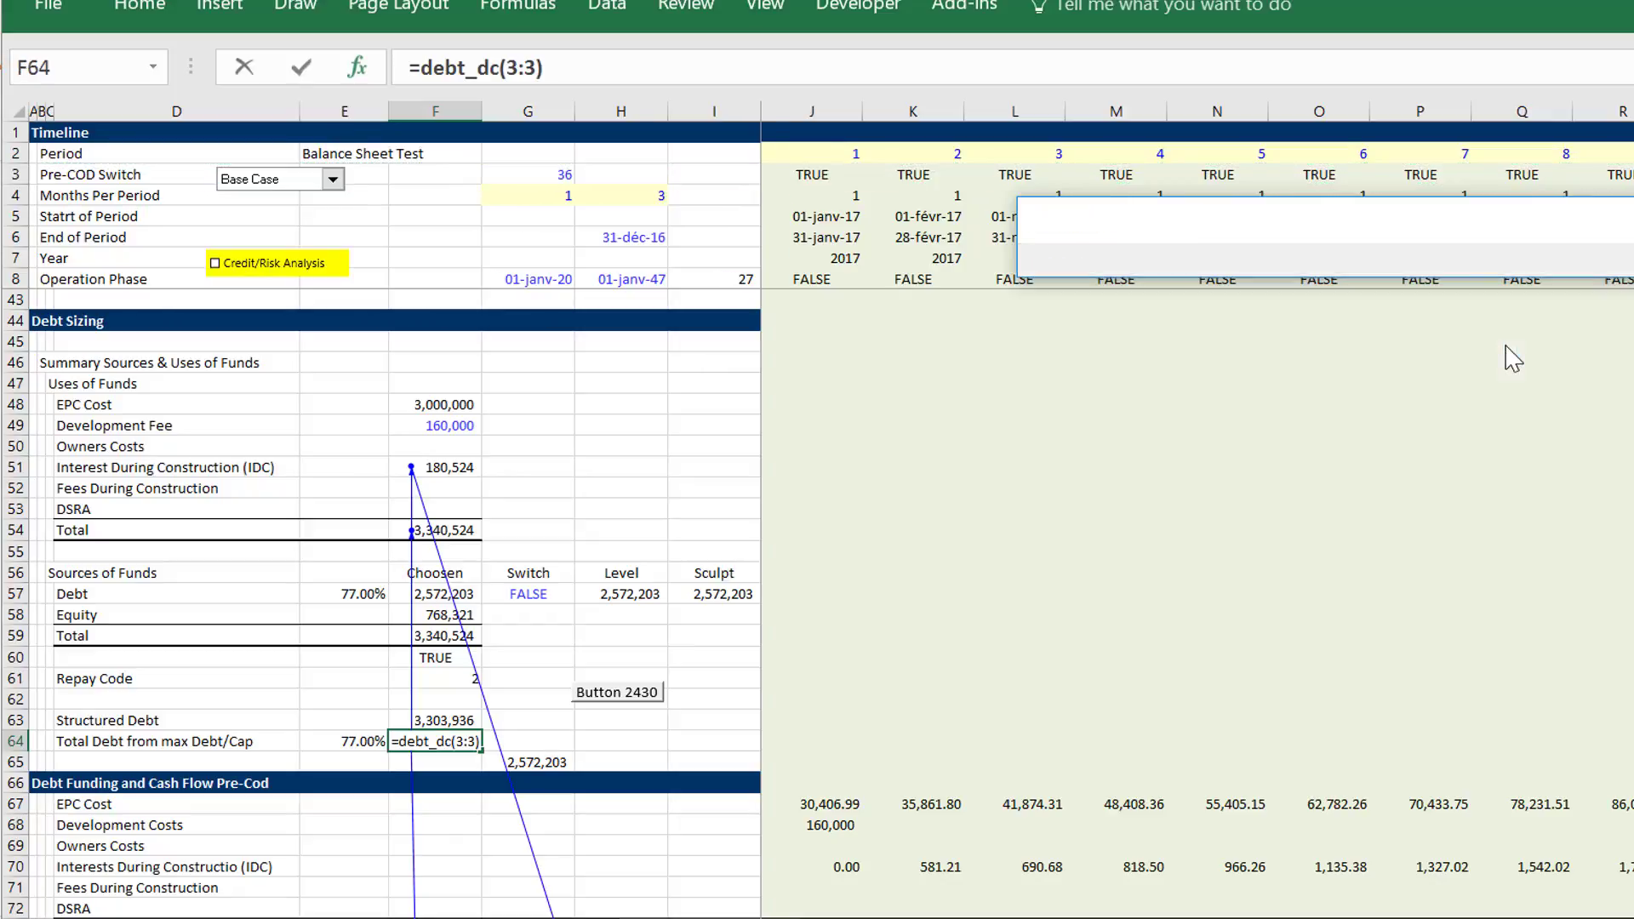
{"action": "left_click", "coordinate": [639, 391]}
{"action": "key", "text": "Up"}
{"action": "key", "text": "Up"}
{"action": "key", "text": "Up"}
{"action": "key", "text": "Up"}
{"action": "key", "text": "Up"}
{"action": "key", "text": "Up"}
{"action": "key", "text": "Up"}
{"action": "key", "text": "Up"}
{"action": "key", "text": "Up"}
{"action": "key", "text": "Up"}
{"action": "key", "text": "Up"}
{"action": "key", "text": "Up"}
{"action": "key", "text": "Up"}
{"action": "key", "text": "Up"}
{"action": "key", "text": "Up"}
{"action": "key", "text": "Up"}
{"action": "key", "text": "Up"}
{"action": "key", "text": "Up"}
{"action": "key", "text": "Up"}
{"action": "key", "text": "Up"}
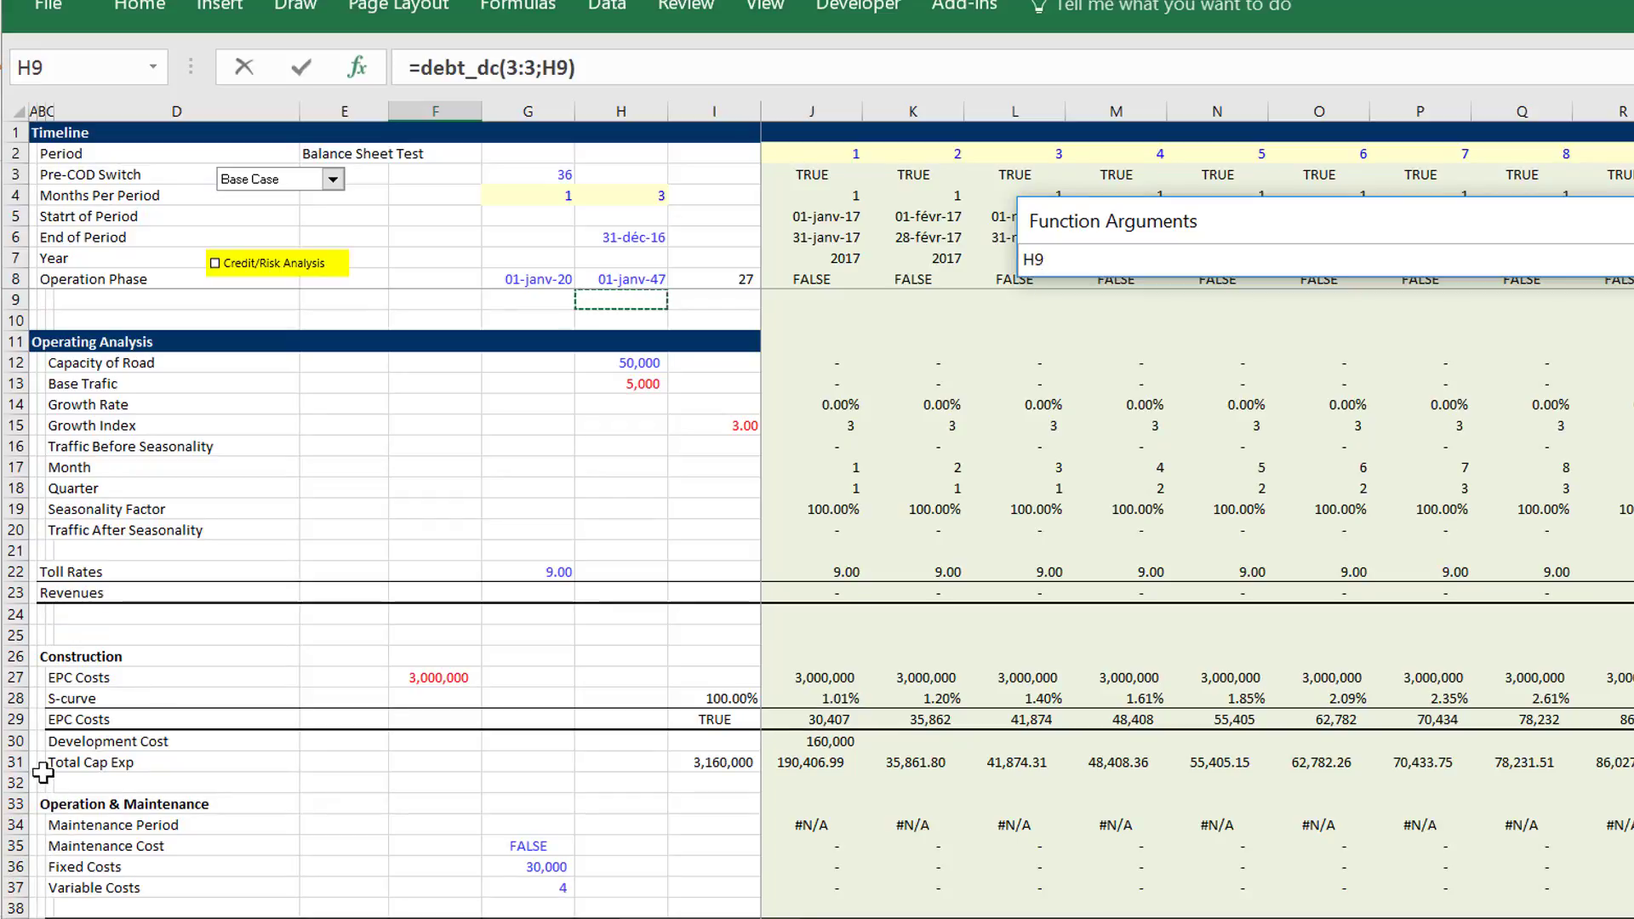
{"action": "left_click", "coordinate": [10, 762]}
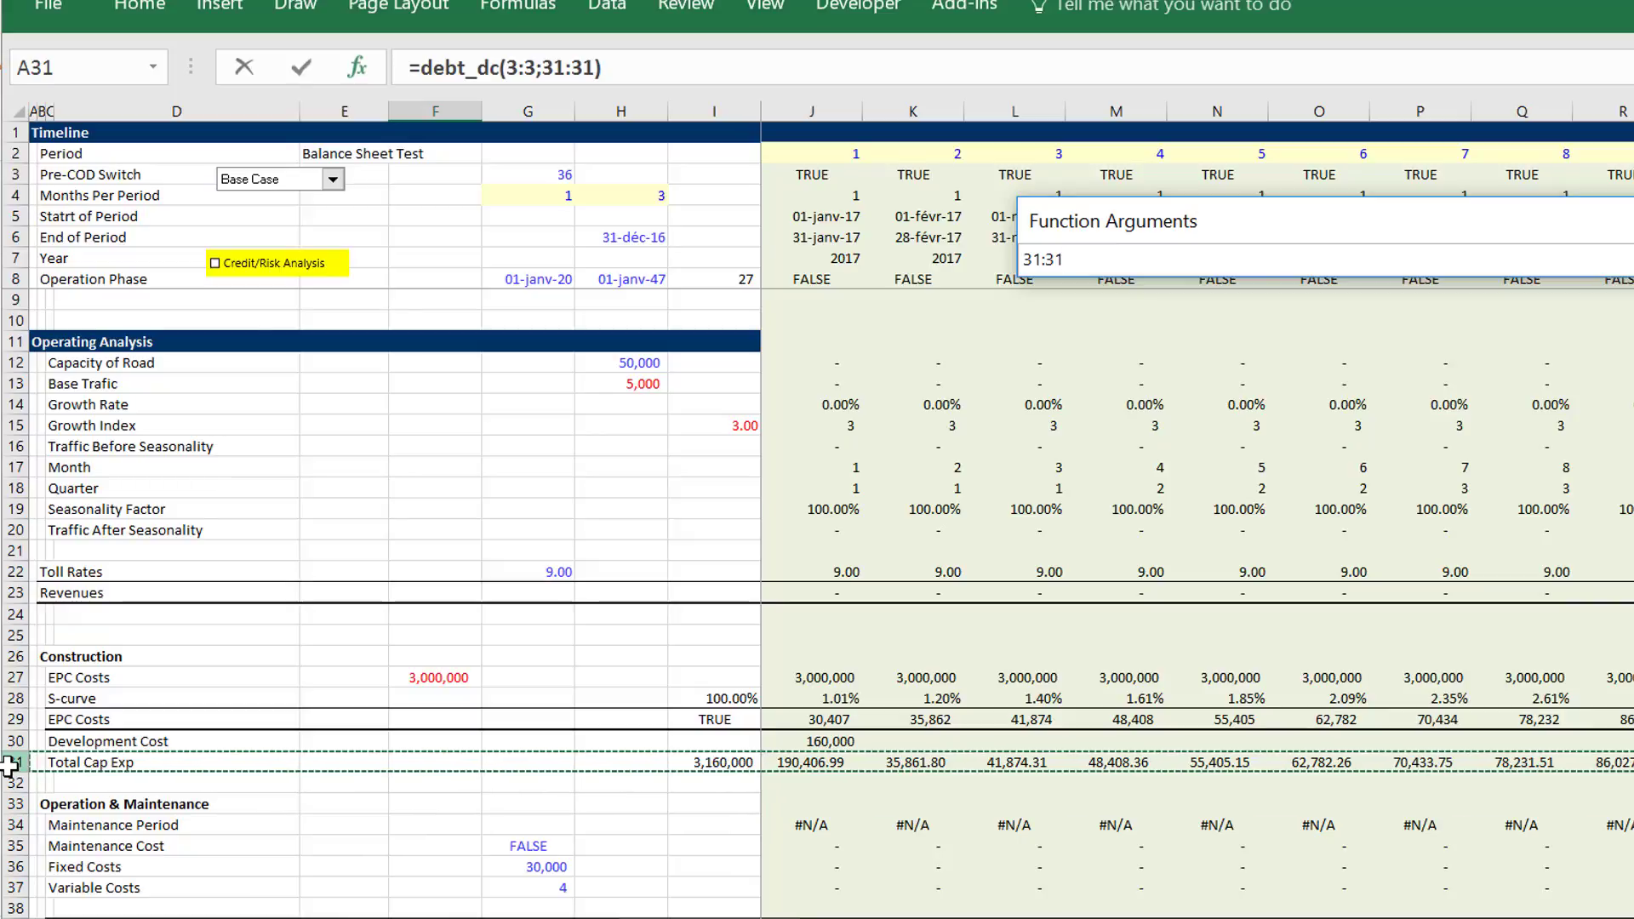
{"action": "left_click_drag", "start_coordinate": [10, 765], "coordinate": [10, 765]}
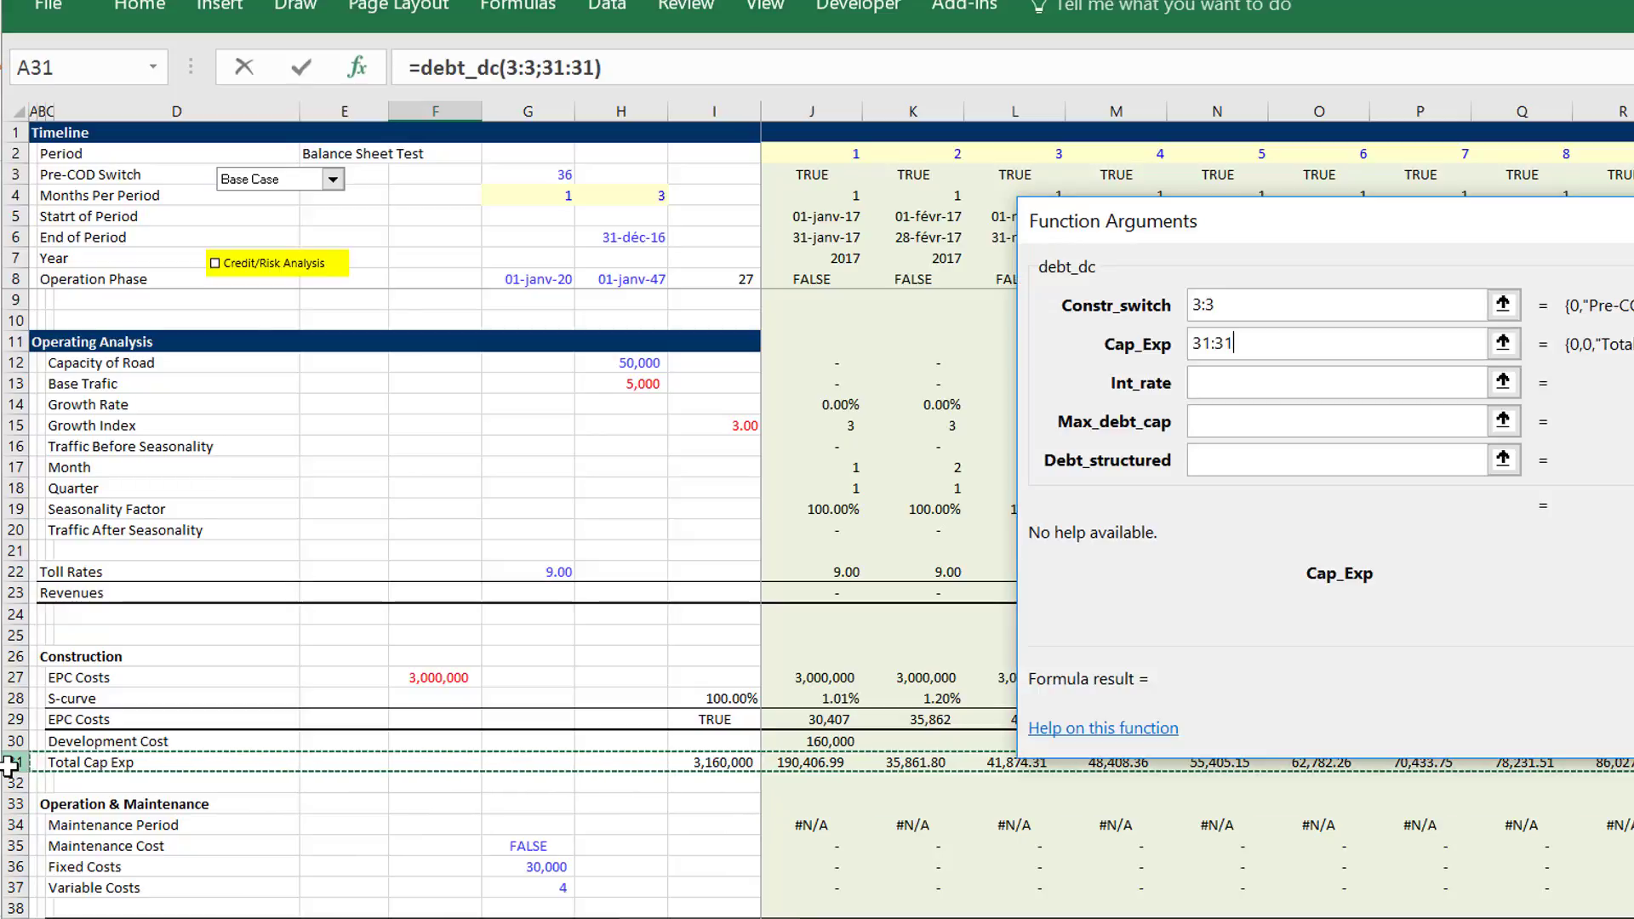
- Set the Int_rate argument of debt_dc to the entire Periodic Interest Rate - No Default row (116:116)
{"action": "left_click", "coordinate": [1503, 381]}
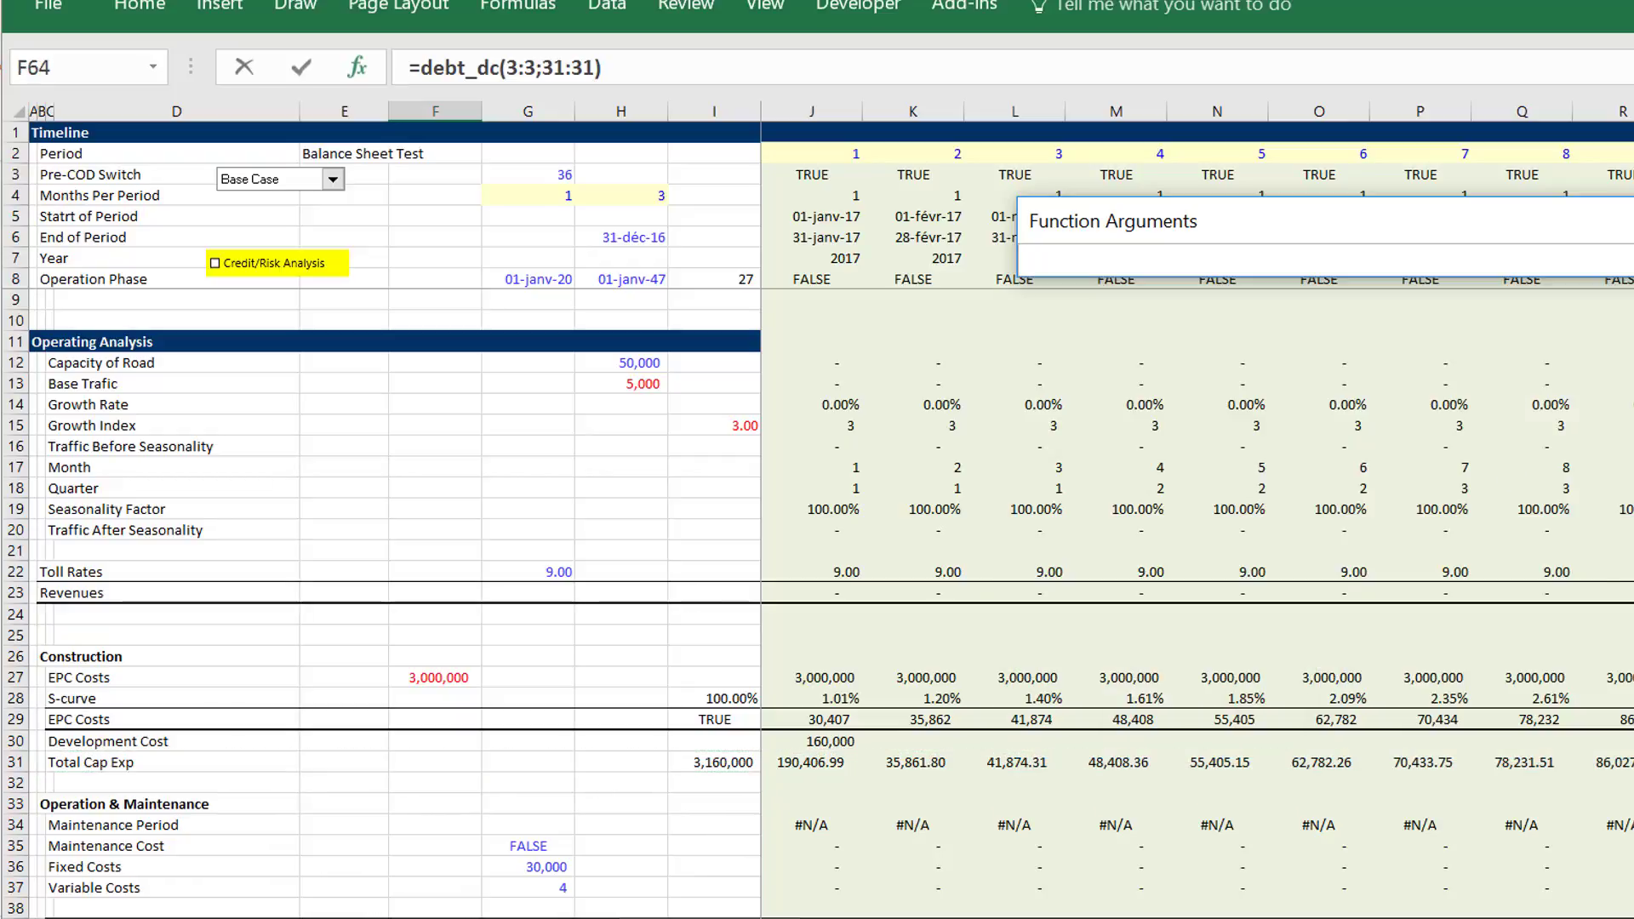
{"action": "scroll", "coordinate": [817, 604], "scroll_direction": "down", "scroll_amount": 20}
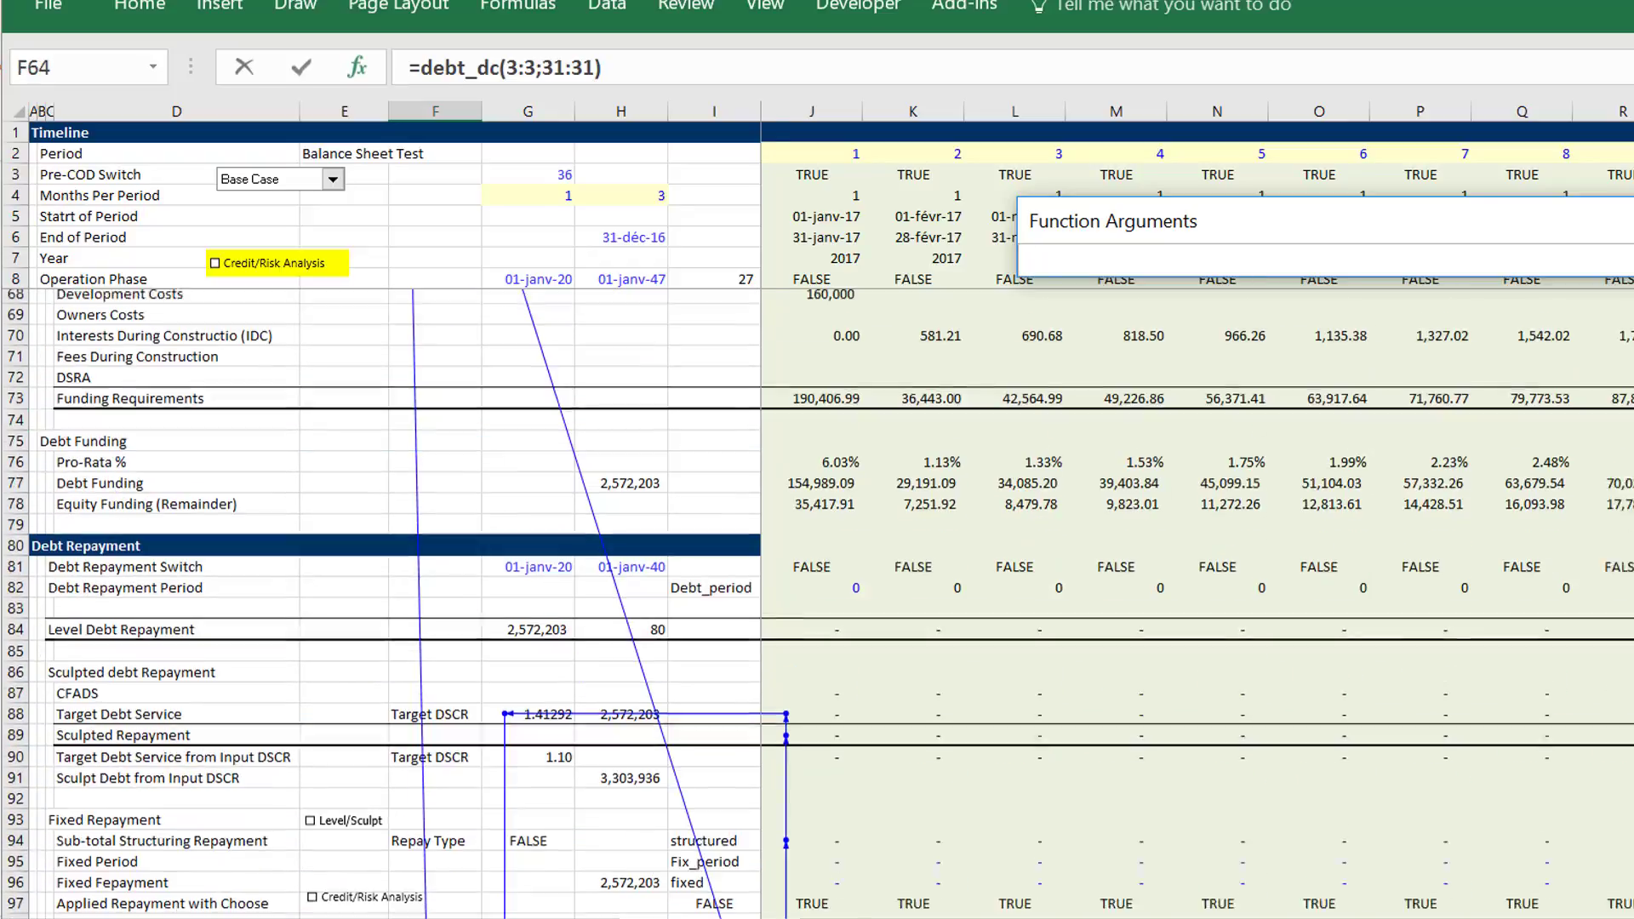
{"action": "scroll", "coordinate": [817, 604], "scroll_direction": "down", "scroll_amount": 10}
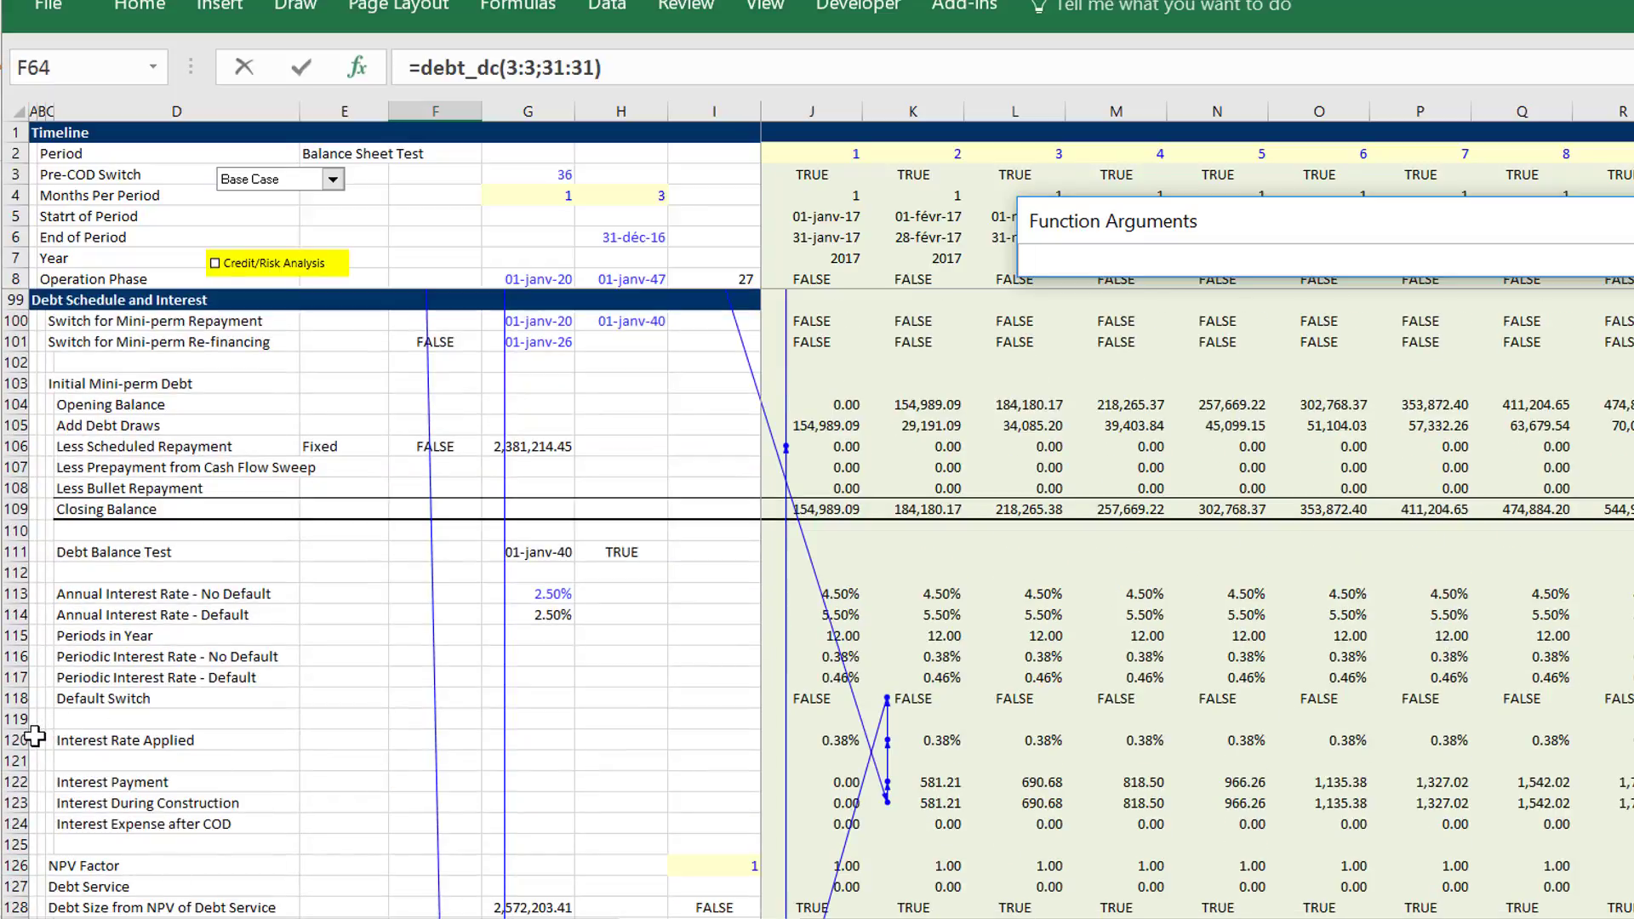
{"action": "left_click", "coordinate": [14, 658]}
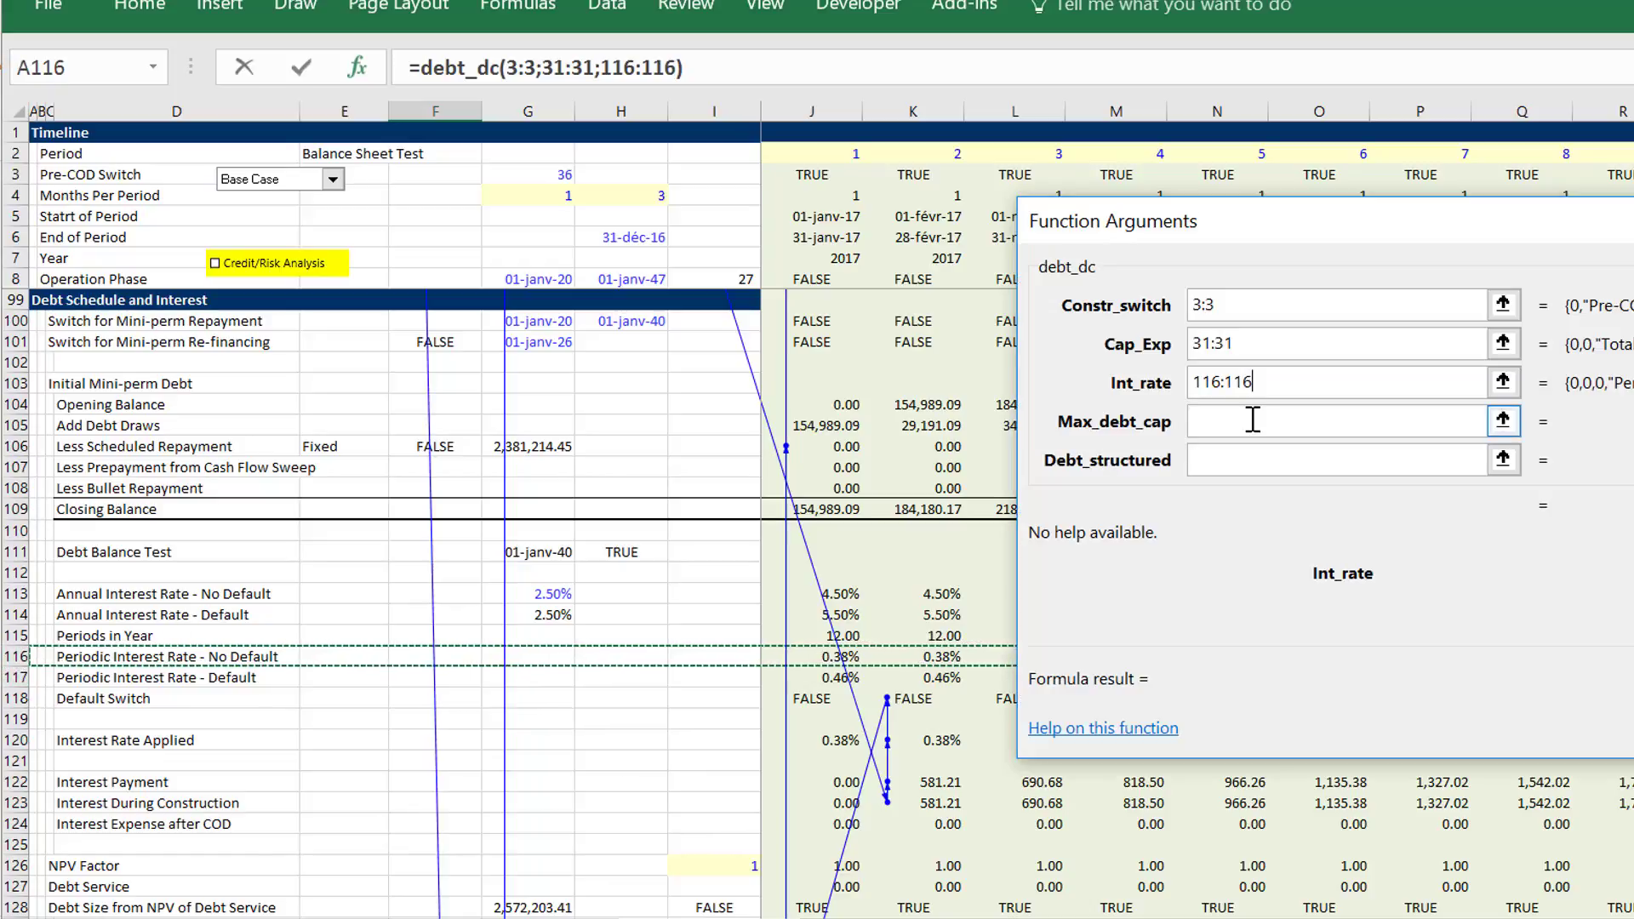
- Set the Max_debt_cap argument of debt_dc to the maximum debt-to-capital percentage in E64
{"action": "left_click", "coordinate": [1503, 420]}
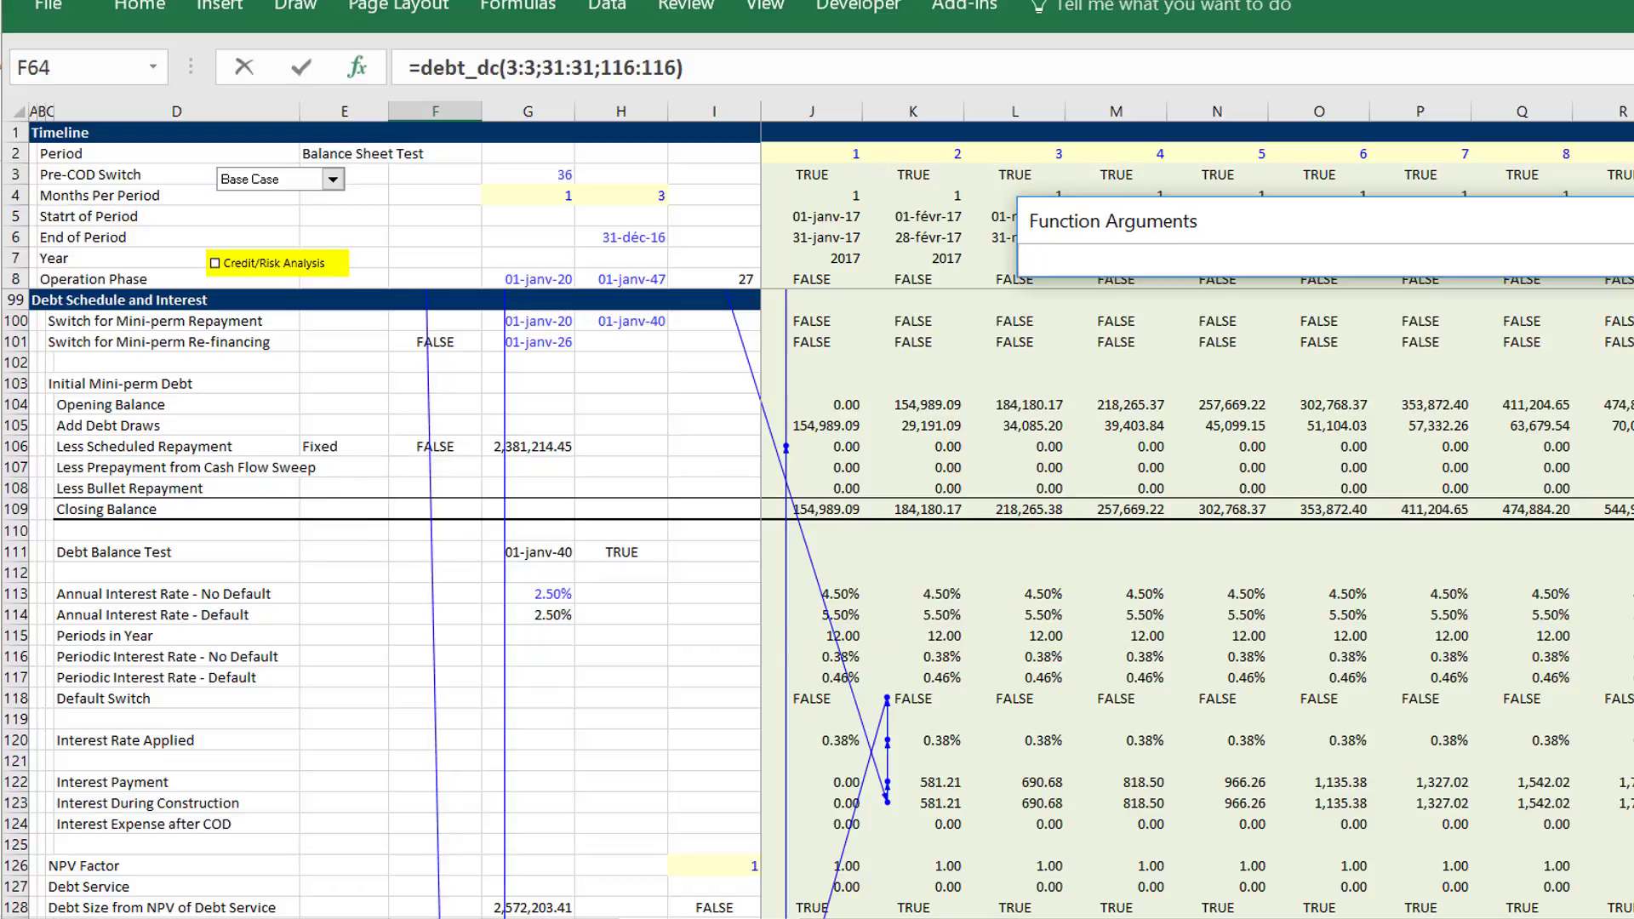
{"action": "scroll", "coordinate": [819, 603], "scroll_direction": "up", "scroll_amount": 10}
{"action": "scroll", "coordinate": [819, 602], "scroll_direction": "up", "scroll_amount": 10}
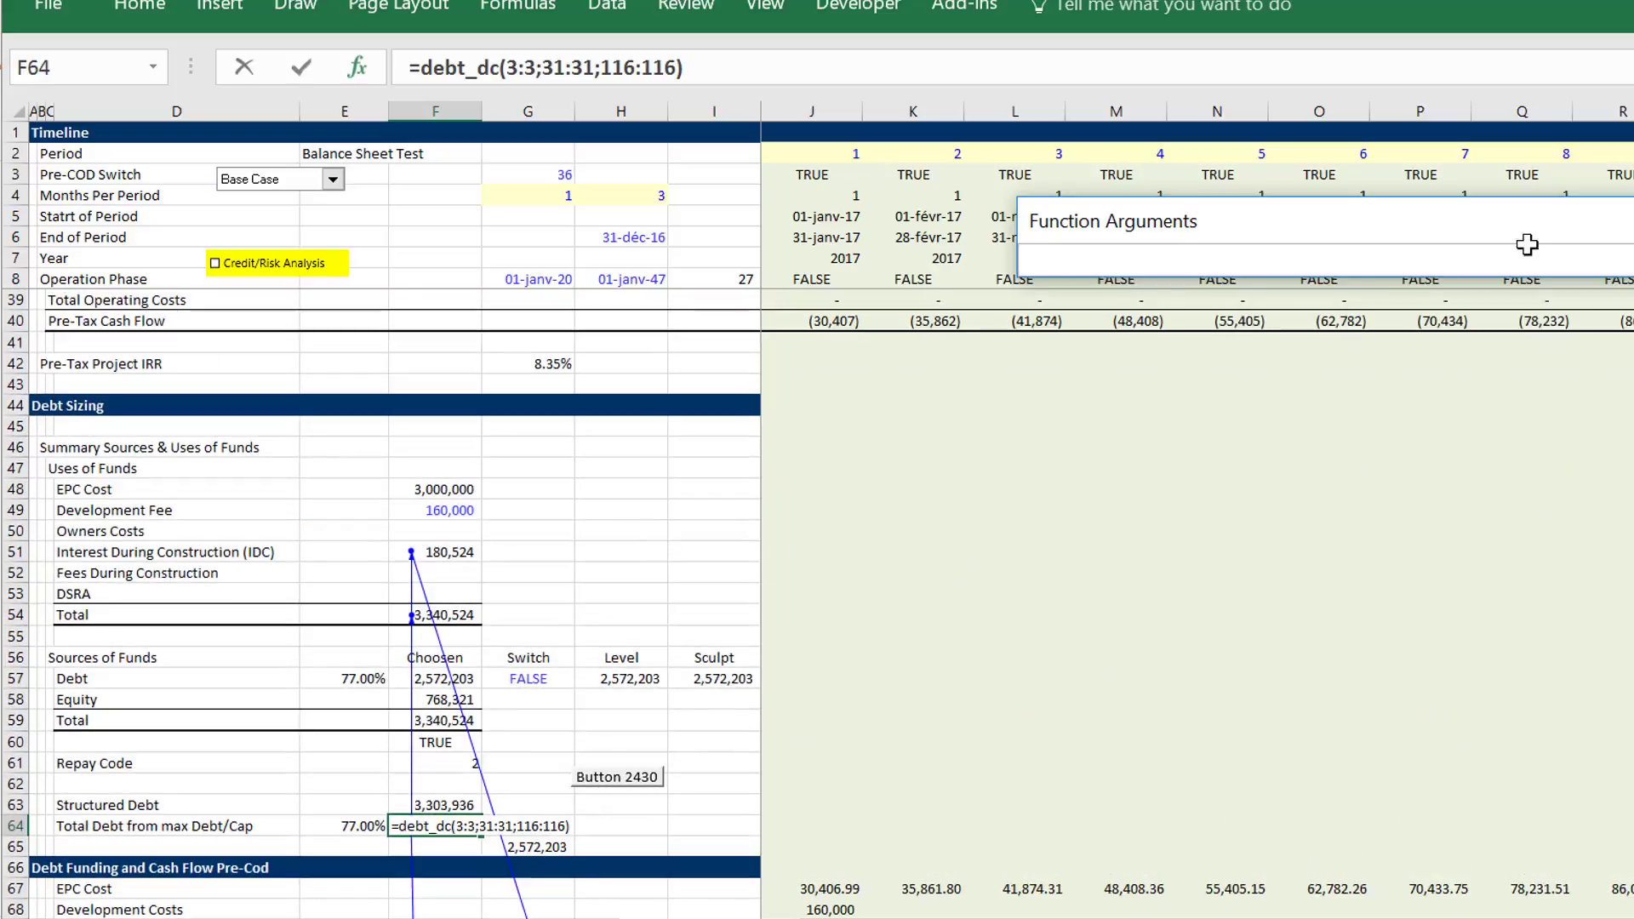
{"action": "left_click", "coordinate": [364, 827]}
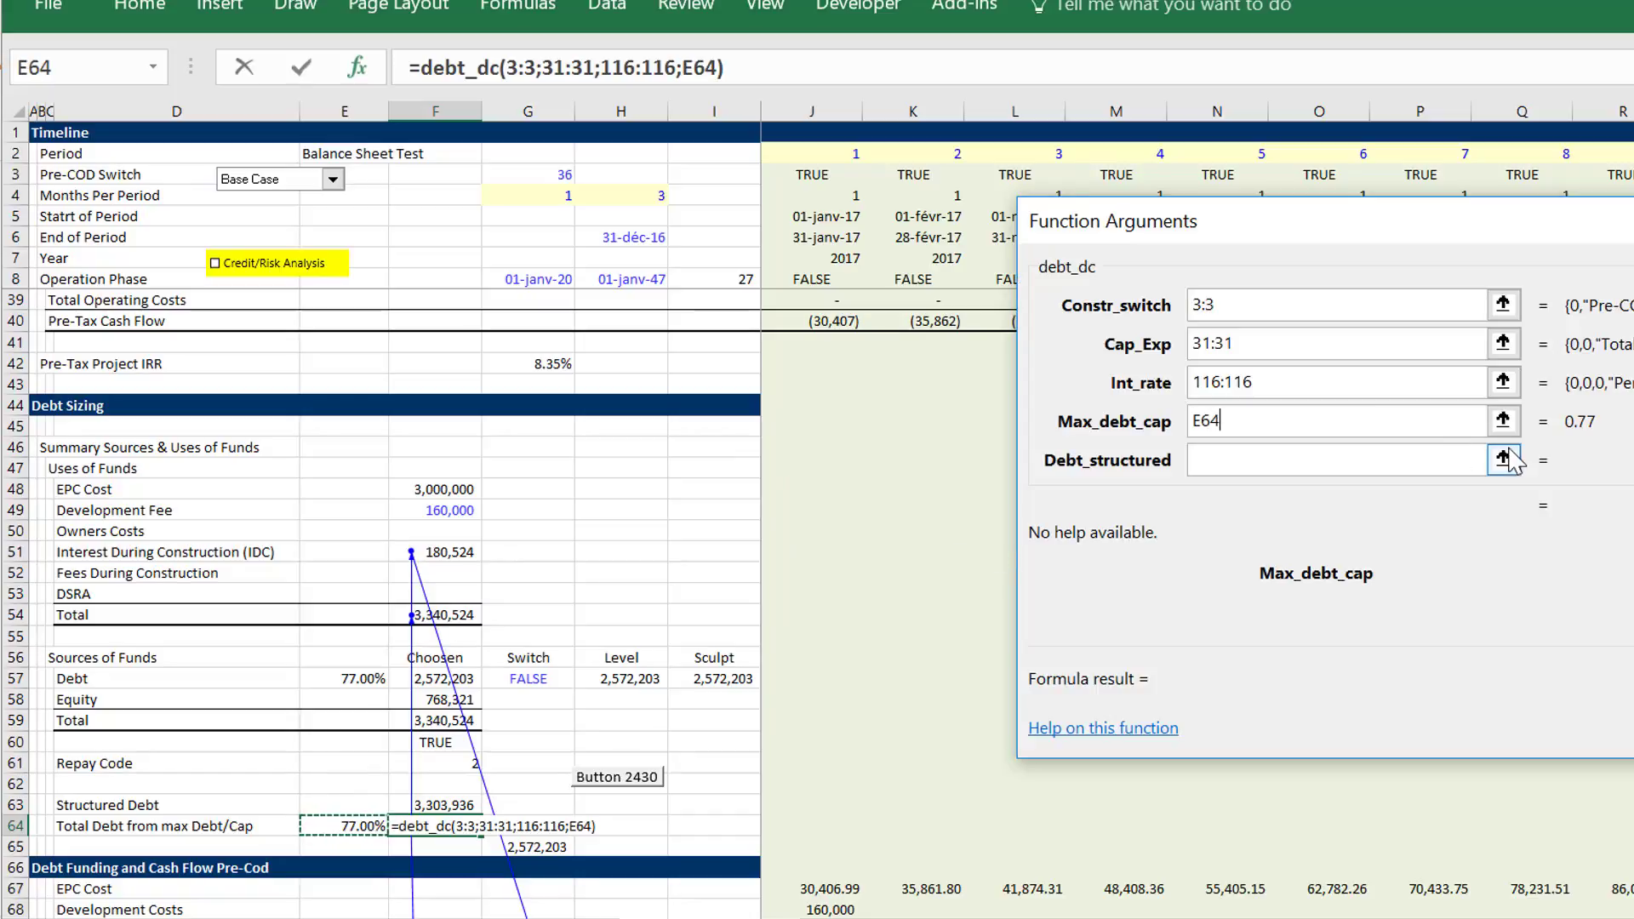
- Set the Debt_structured argument to the Structured Debt cell F63 and enter the completed debt_dc formula in F64
{"action": "left_click", "coordinate": [1504, 459]}
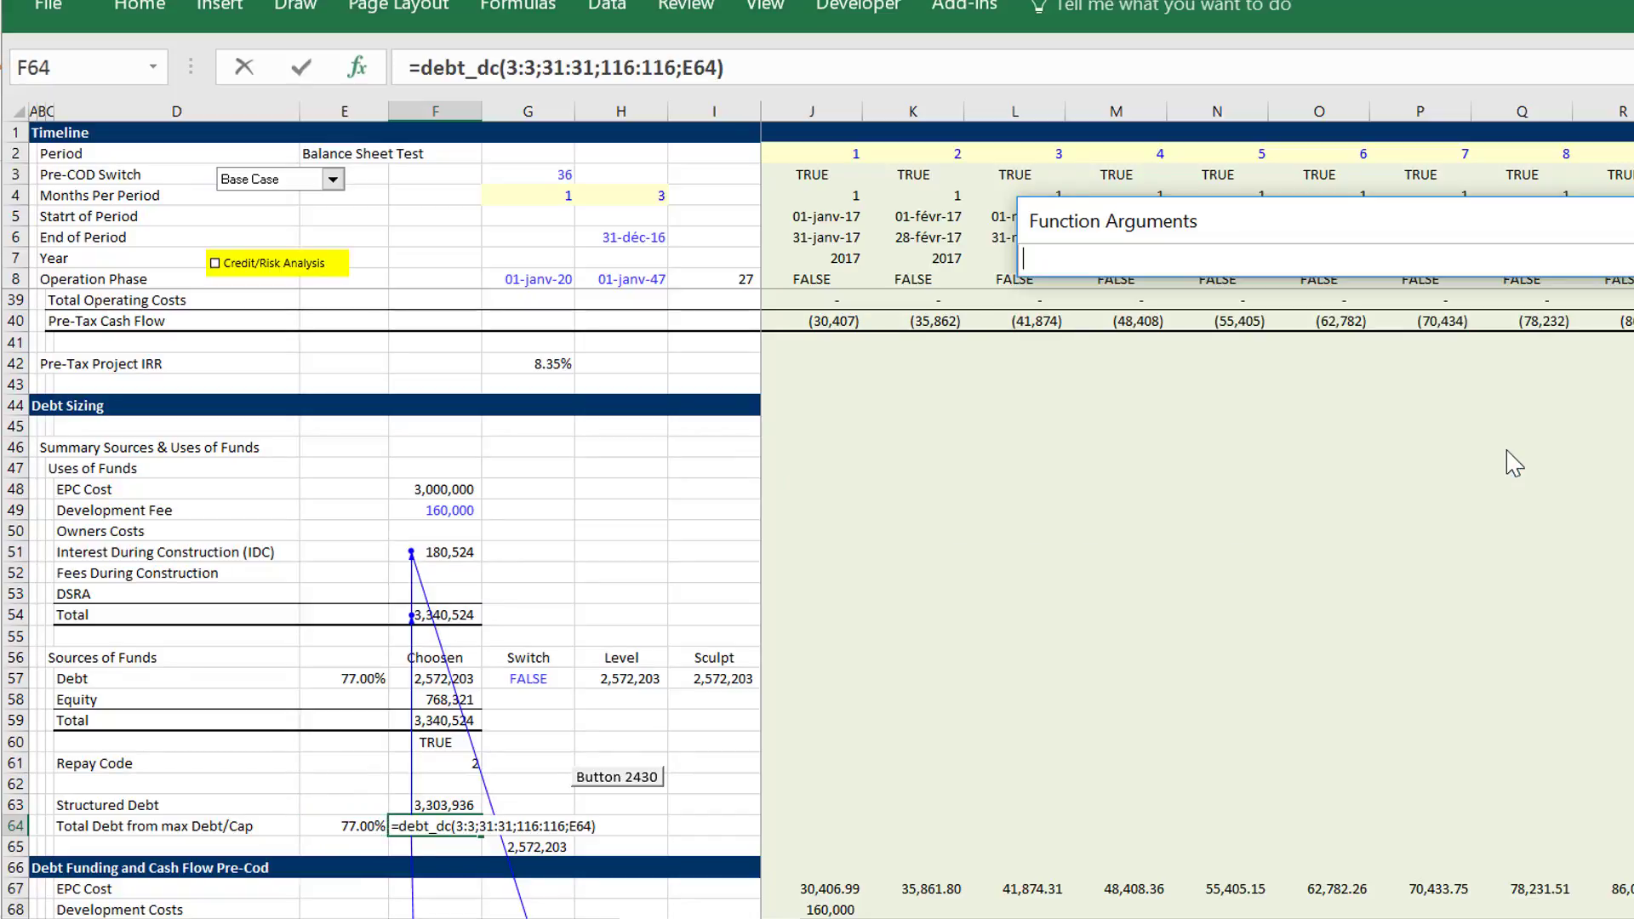
{"action": "left_click", "coordinate": [434, 806]}
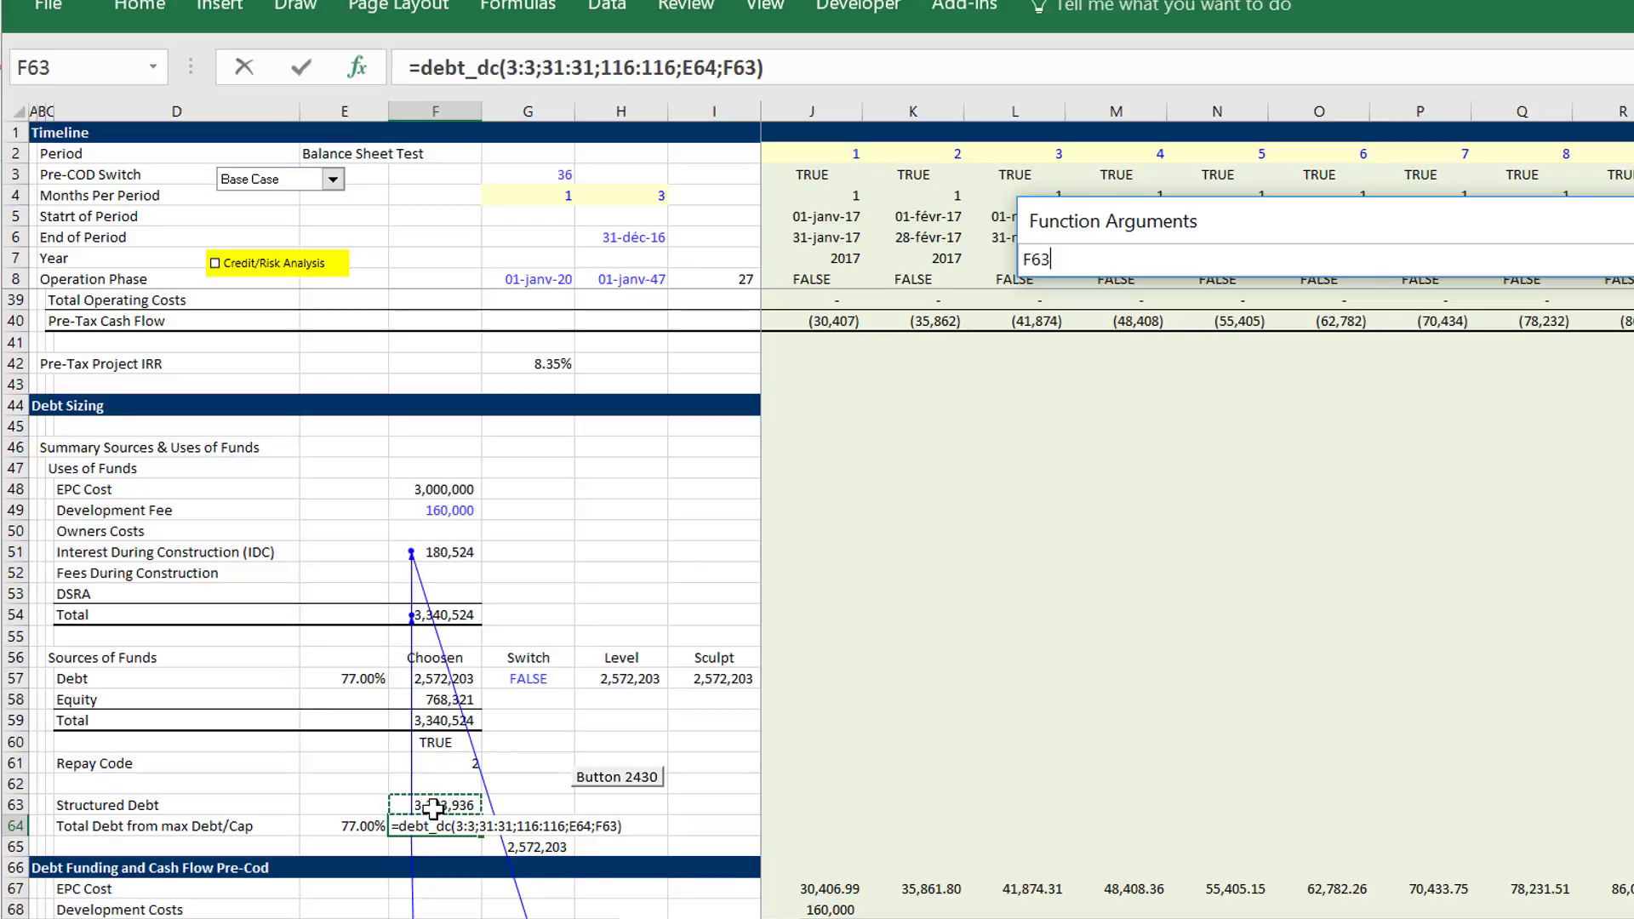
{"action": "key", "text": "Return"}
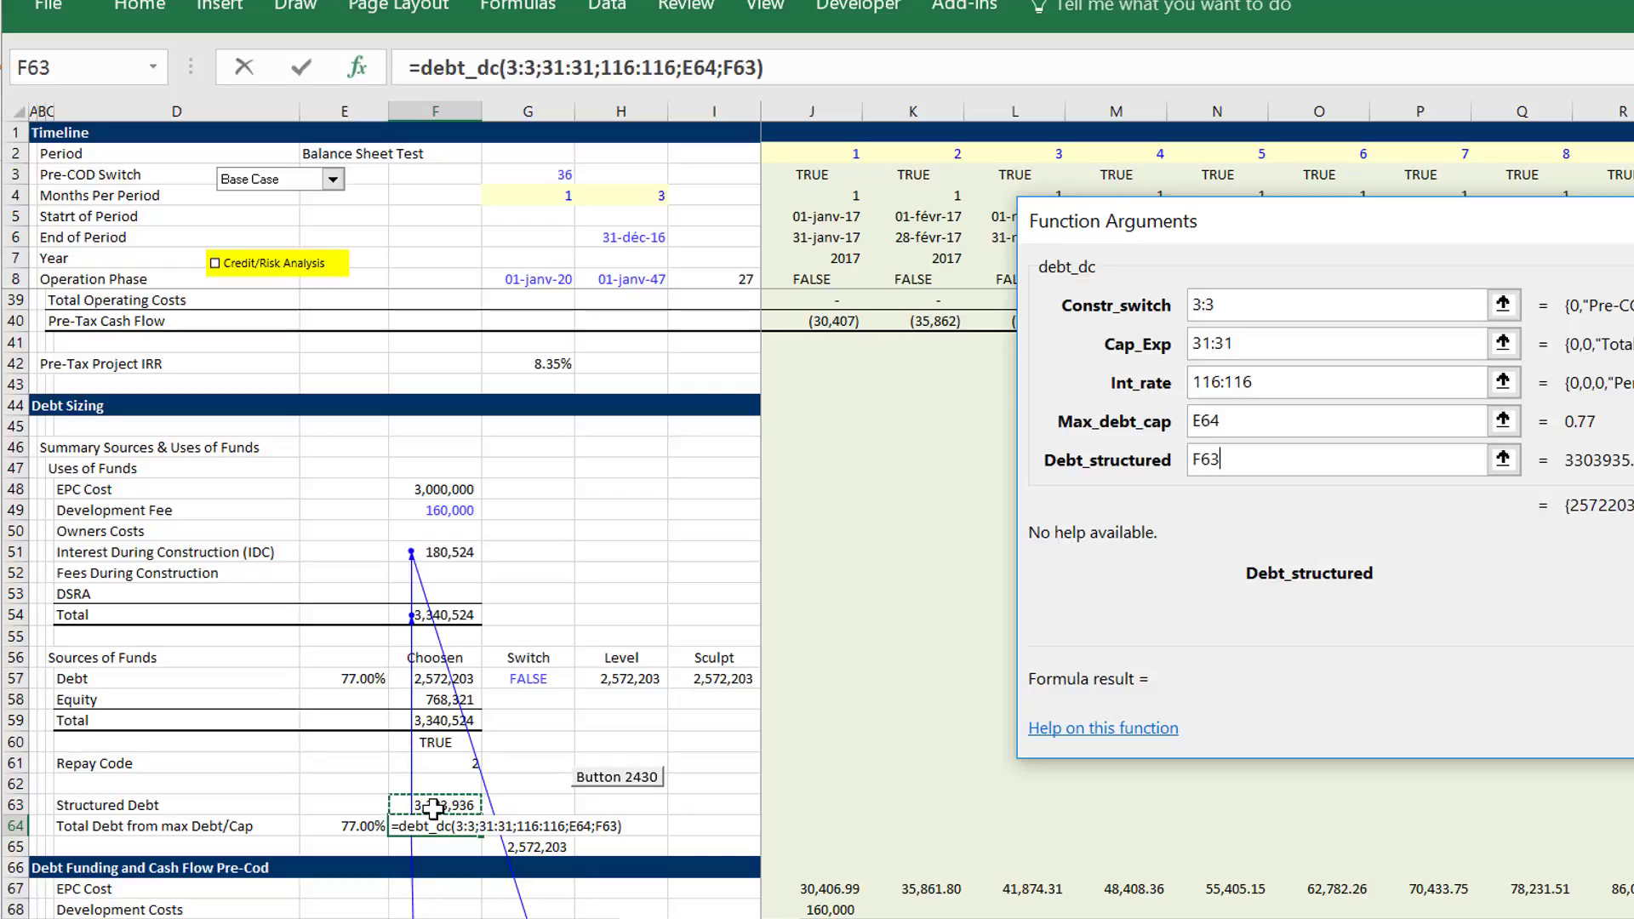
{"action": "key", "text": "Return"}
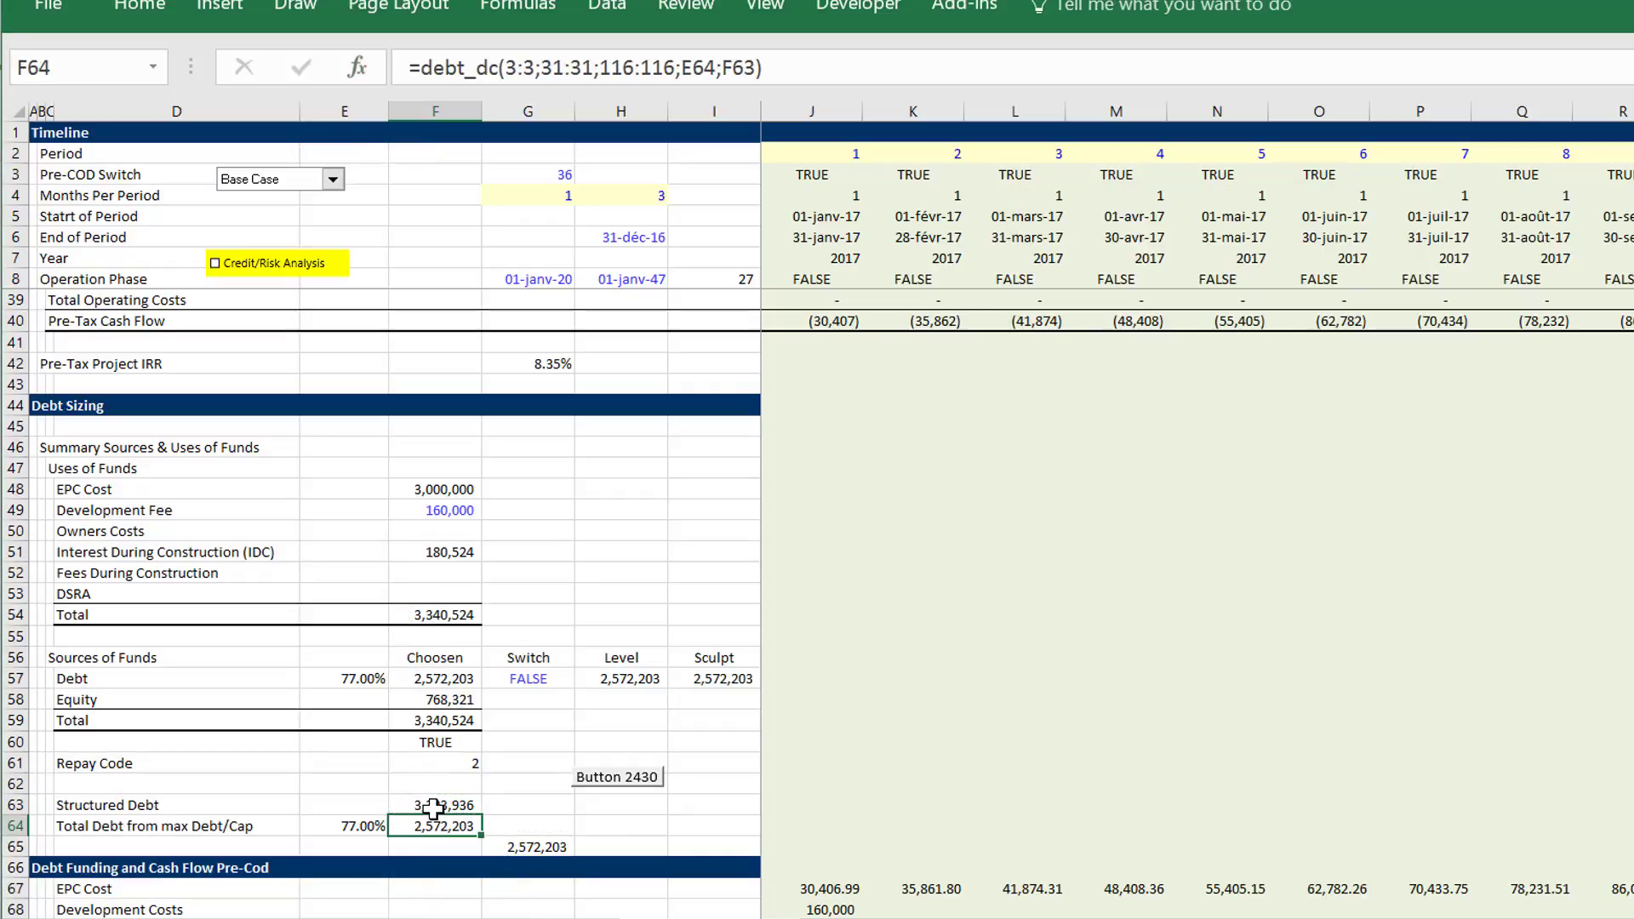
- Rename the Structured Debt label in row 63 as "Structured Debt - No Debt/Cap"
{"action": "key", "text": "Left"}
{"action": "key", "text": "Up"}
{"action": "key", "text": "Left"}
{"action": "key", "text": "Left"}
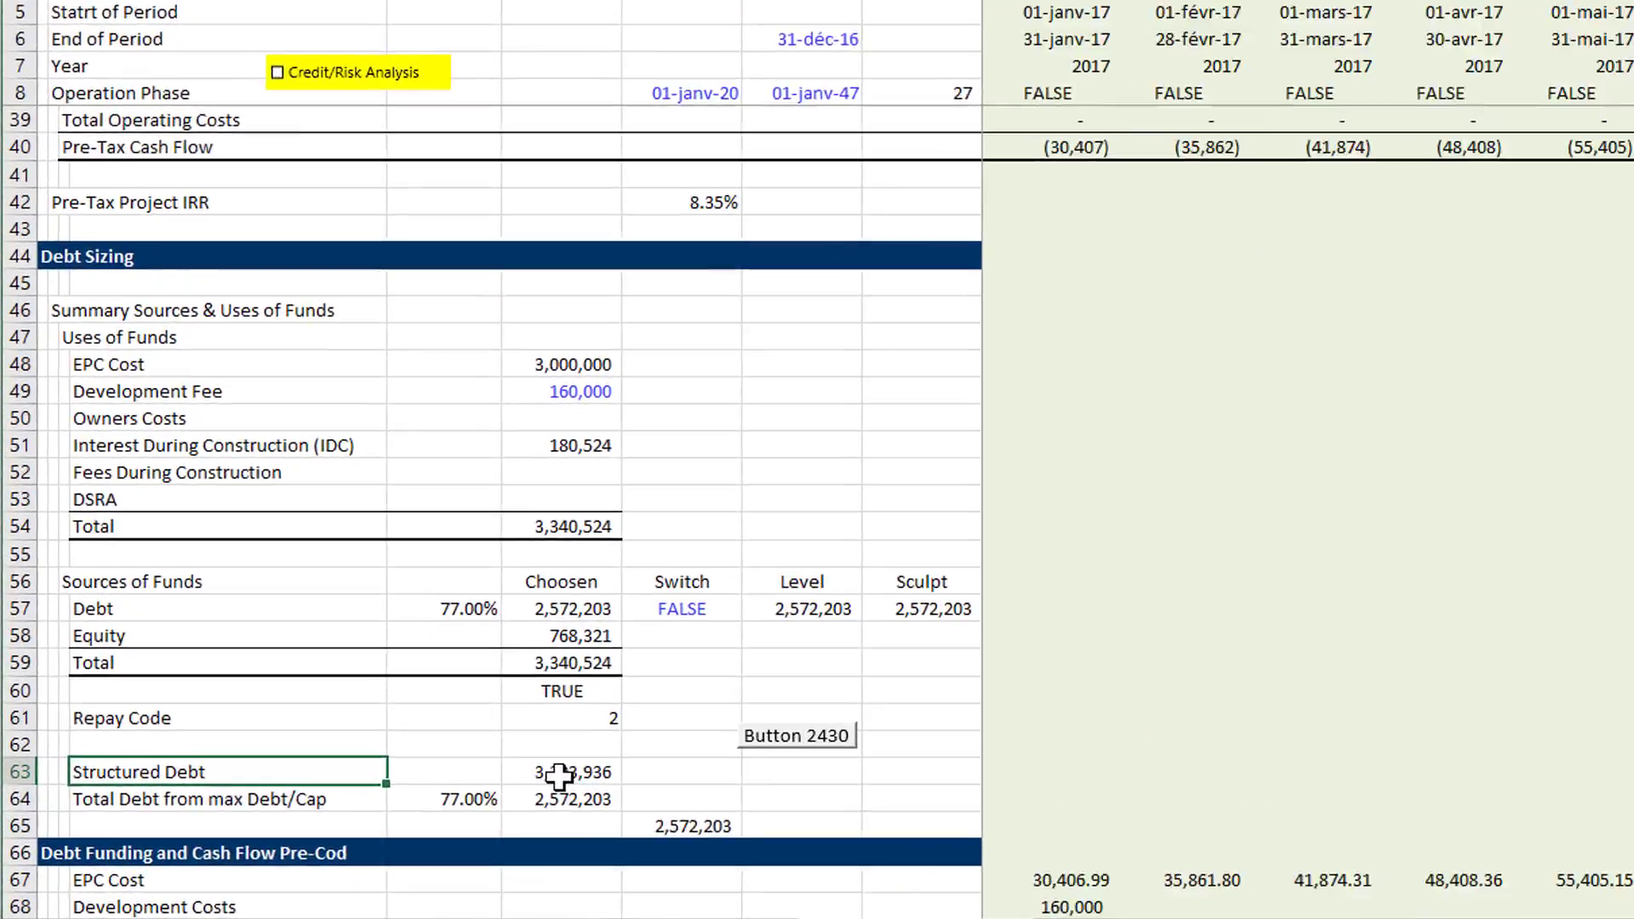
{"action": "key", "text": "F2"}
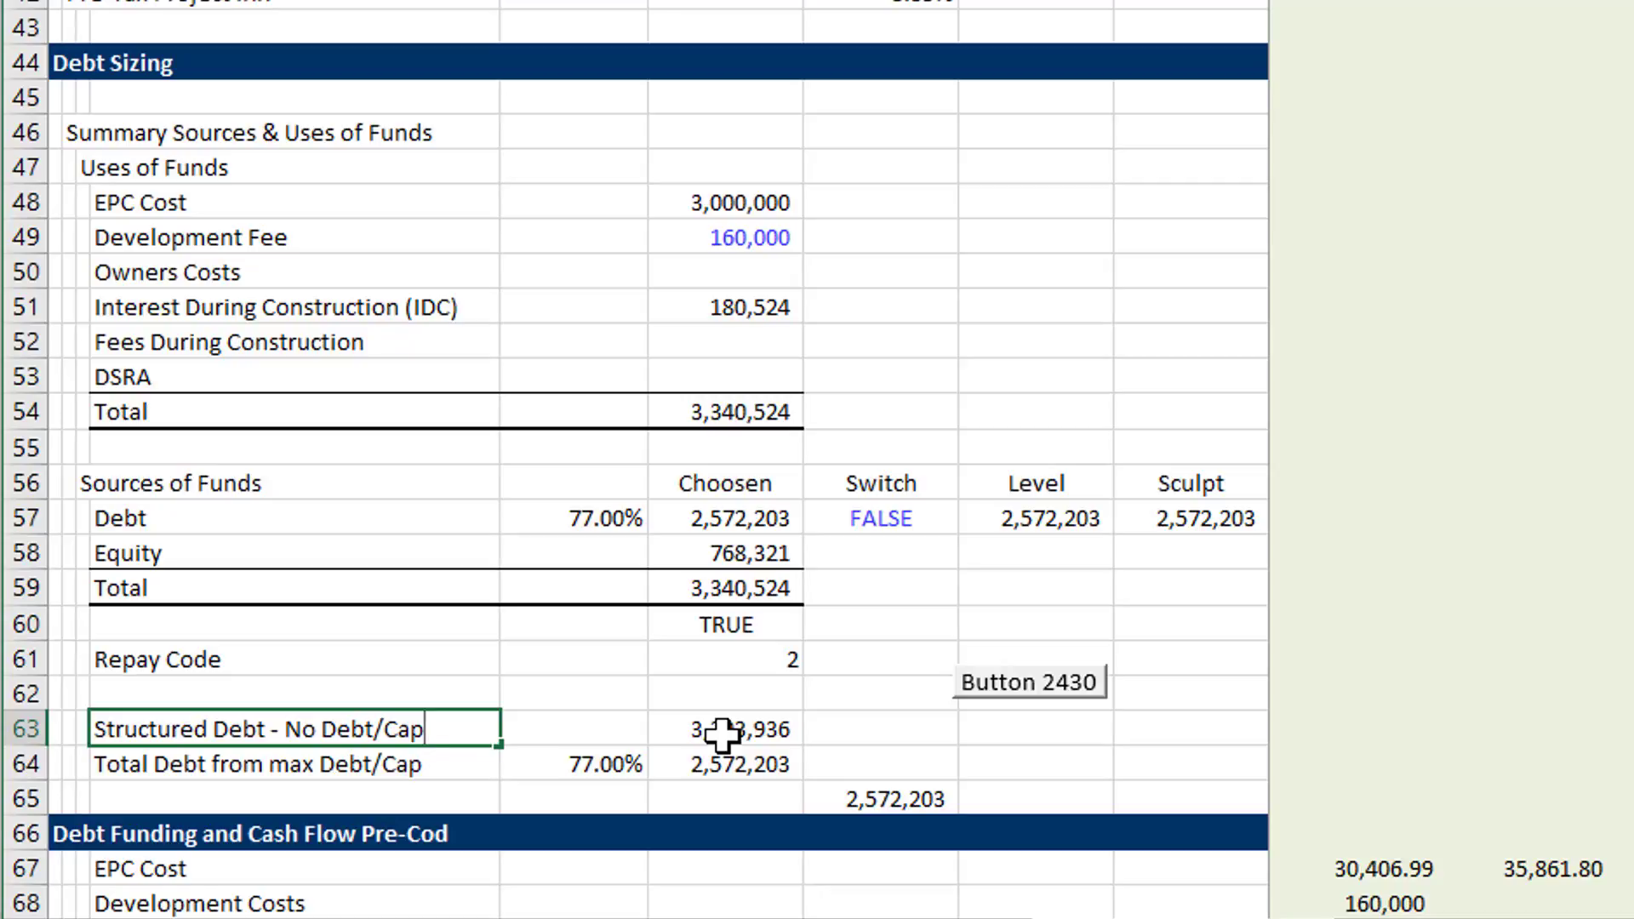
{"action": "key", "text": "Return"}
- Examine the Debt Funding, Debt Repayment, and Debt Schedule and Interest sections down to the annual interest rates
{"action": "key", "text": "Down"}
{"action": "key", "text": "Down"}
{"action": "key", "text": "Down"}
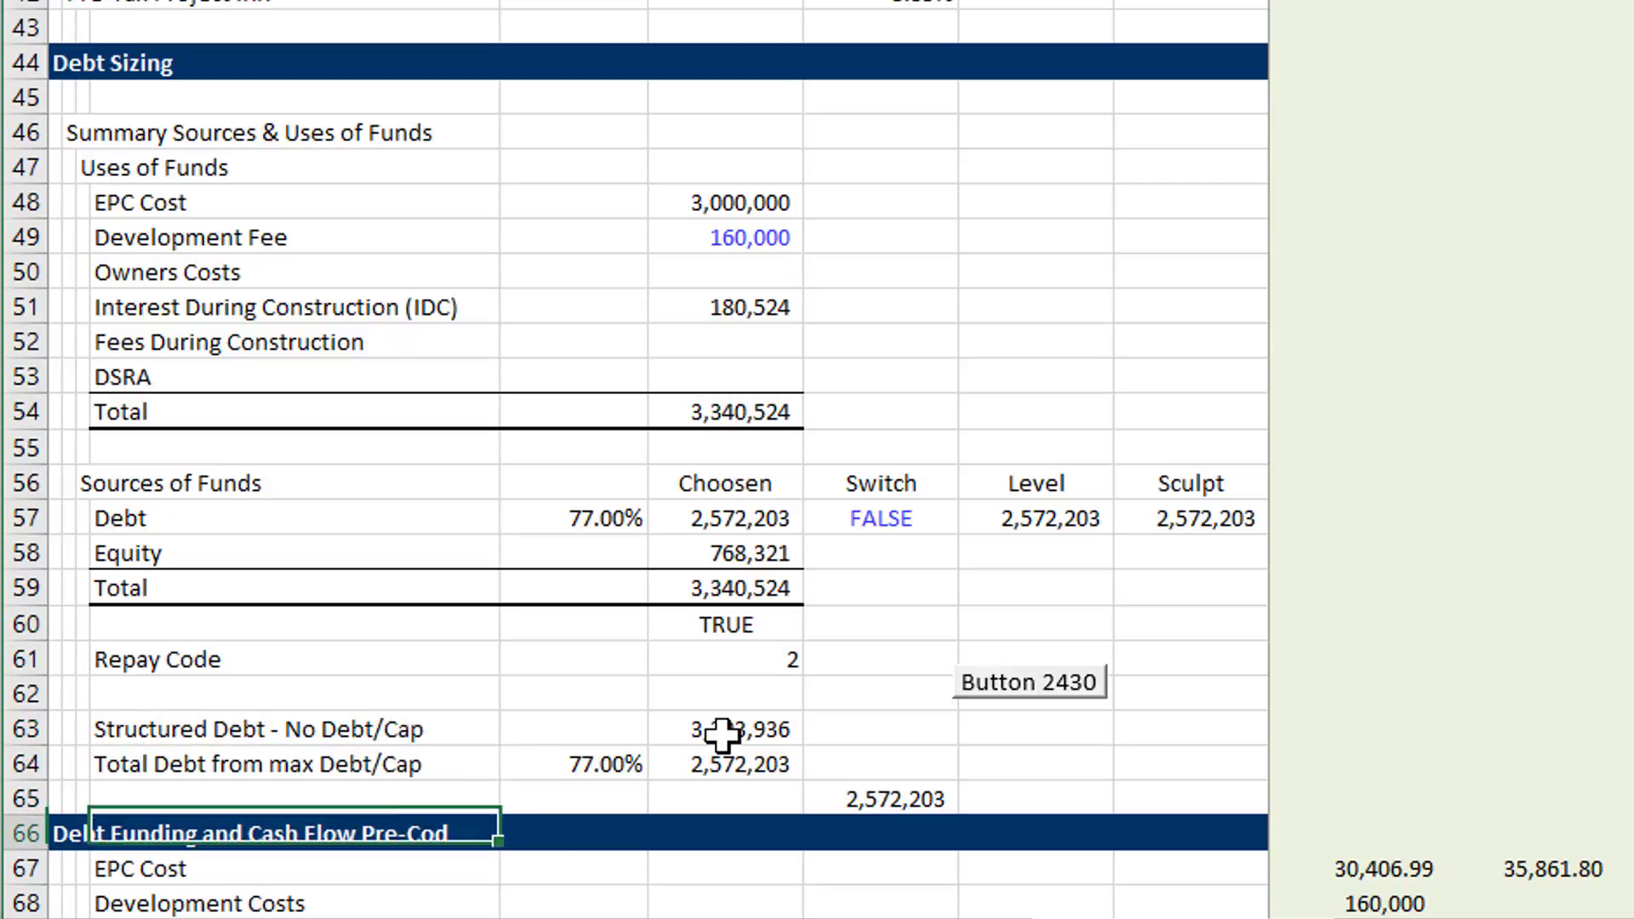
{"action": "key", "text": "Down"}
{"action": "key", "text": "Down"}
{"action": "key", "text": "Down"}
{"action": "key", "text": "Down"}
{"action": "key", "text": "Down"}
{"action": "key", "text": "Down"}
{"action": "key", "text": "Down"}
{"action": "key", "text": "Down"}
{"action": "key", "text": "Down"}
{"action": "key", "text": "Down"}
{"action": "key", "text": "Down"}
{"action": "key", "text": "Down"}
{"action": "key", "text": "Down"}
{"action": "key", "text": "Down"}
{"action": "key", "text": "Down"}
{"action": "key", "text": "Down"}
{"action": "key", "text": "Down"}
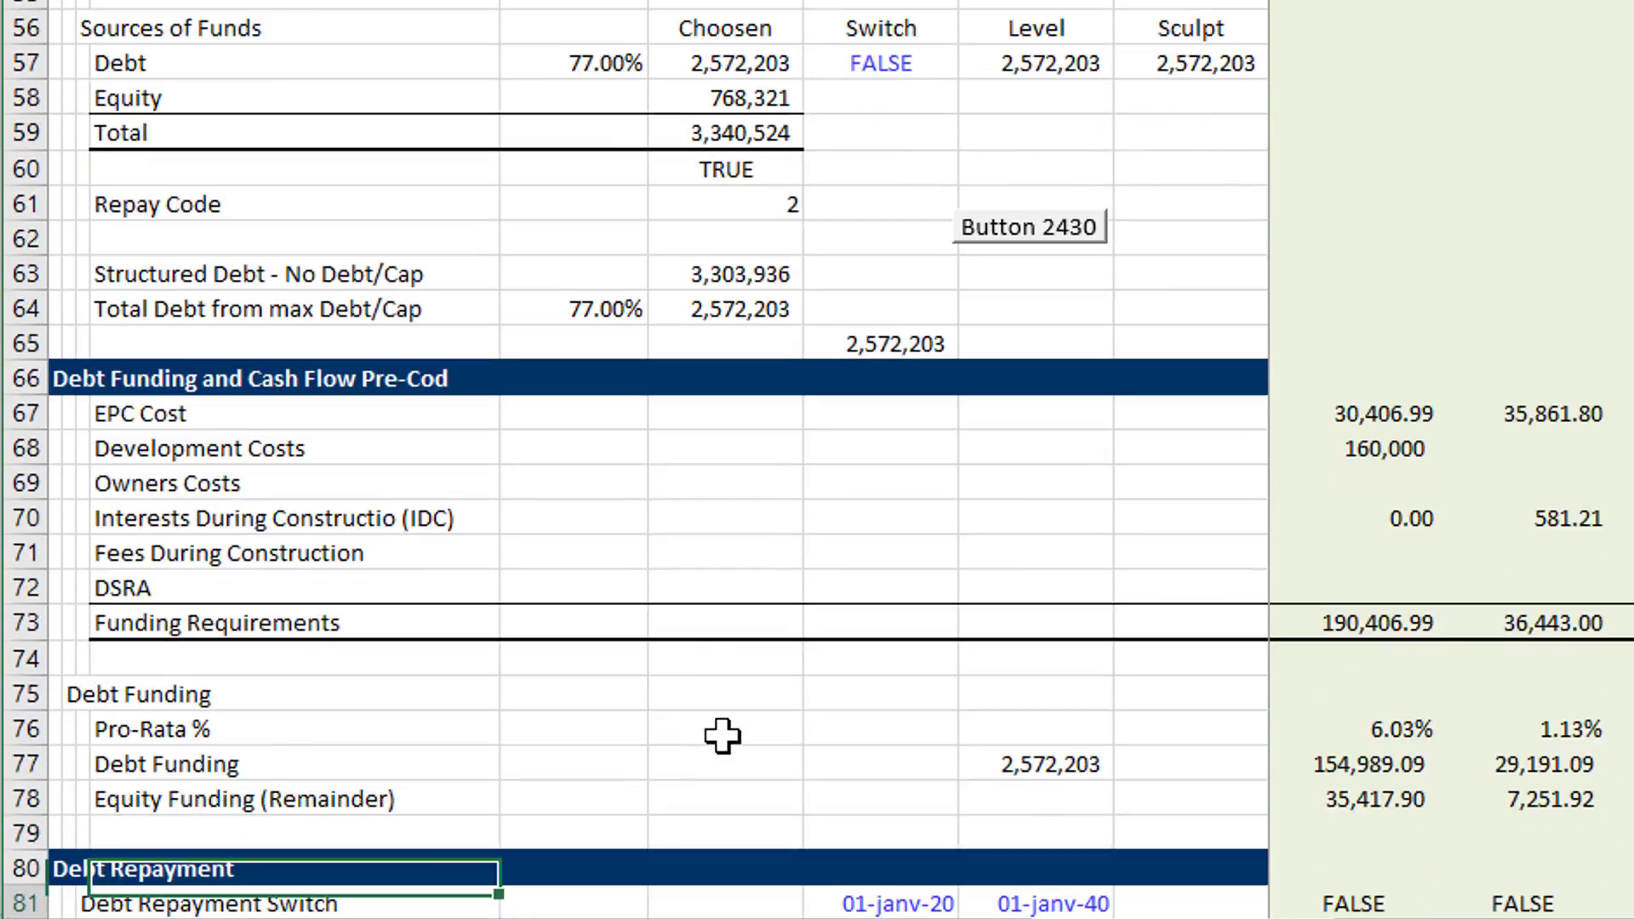
{"action": "key", "text": "Down"}
{"action": "key", "text": "Down"}
{"action": "key", "text": "Down"}
{"action": "key", "text": "Down"}
{"action": "key", "text": "Down"}
{"action": "key", "text": "Down"}
{"action": "key", "text": "Down"}
{"action": "key", "text": "Down"}
{"action": "key", "text": "Down"}
{"action": "key", "text": "Down"}
{"action": "key", "text": "Down"}
{"action": "key", "text": "Down"}
{"action": "key", "text": "Down"}
{"action": "key", "text": "Down"}
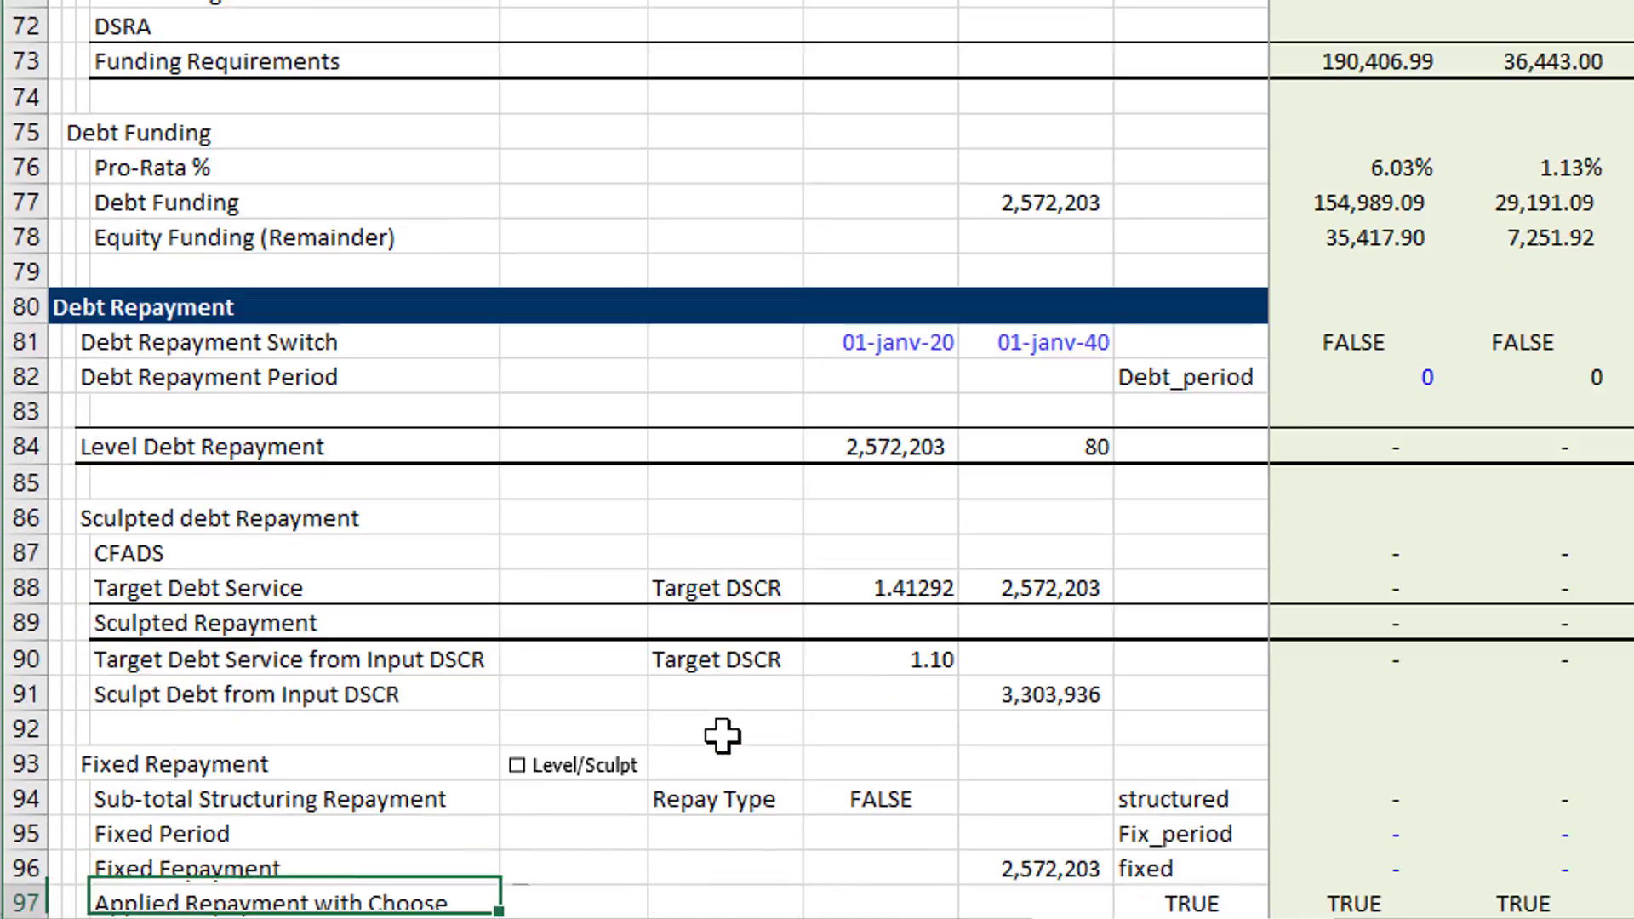
{"action": "key", "text": "Down"}
{"action": "key", "text": "Down"}
{"action": "key", "text": "Down"}
{"action": "key", "text": "Down"}
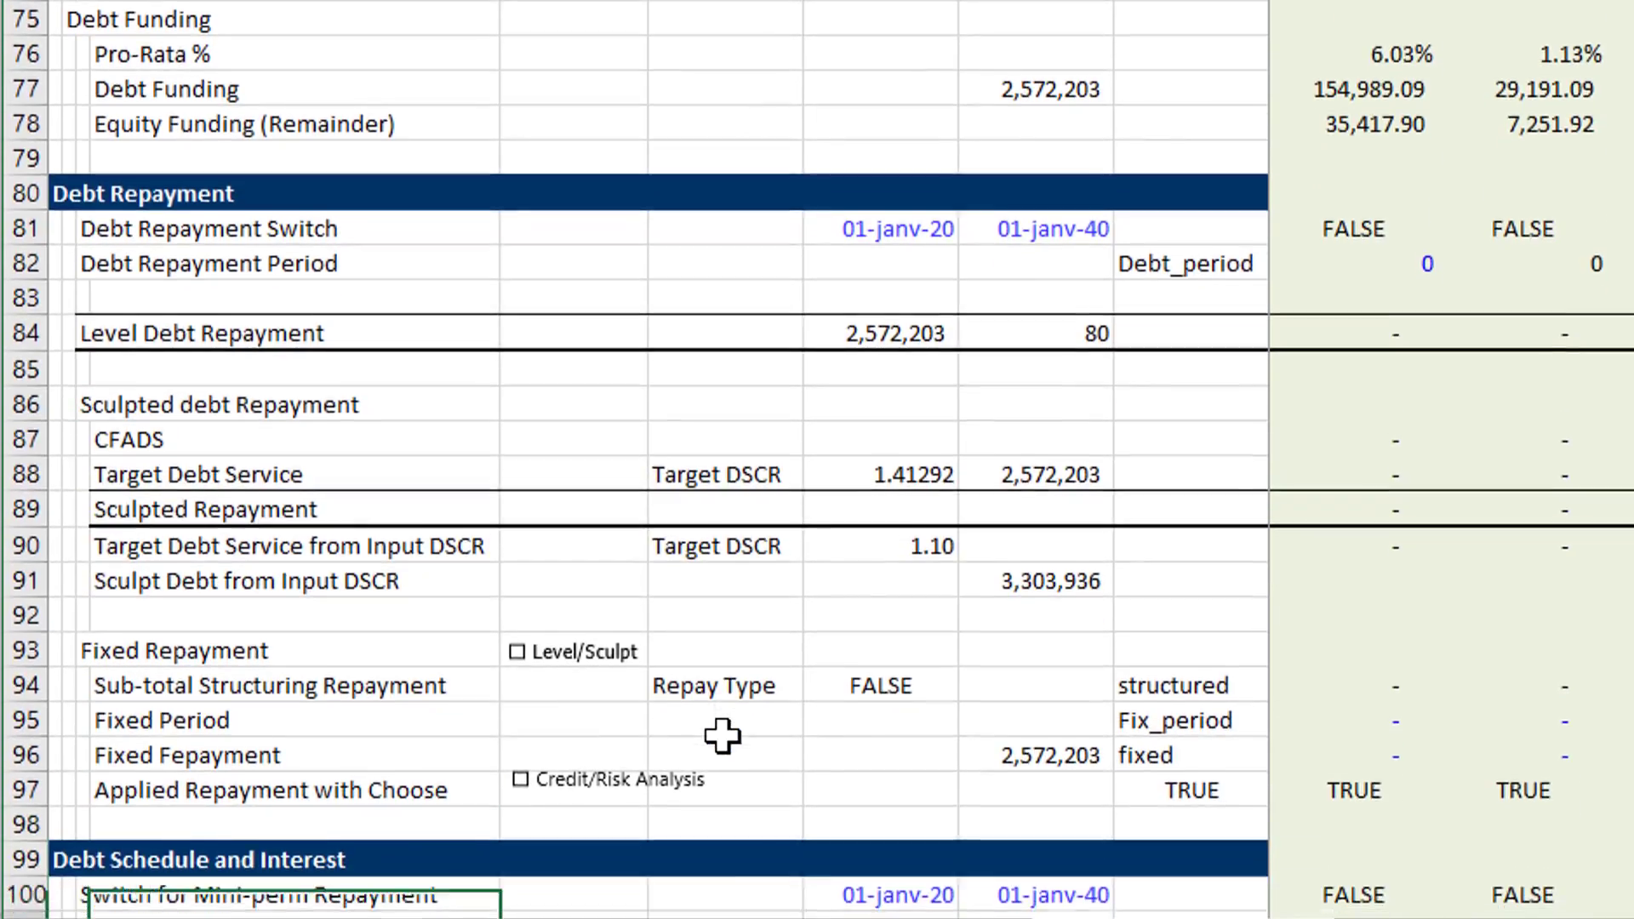
{"action": "key", "text": "Down"}
{"action": "key", "text": "Down"}
{"action": "key", "text": "Down"}
{"action": "key", "text": "Down"}
{"action": "key", "text": "Down"}
{"action": "key", "text": "Down"}
{"action": "key", "text": "Down"}
{"action": "key", "text": "Down"}
{"action": "key", "text": "Down"}
{"action": "key", "text": "Down"}
{"action": "key", "text": "Down"}
{"action": "key", "text": "Down"}
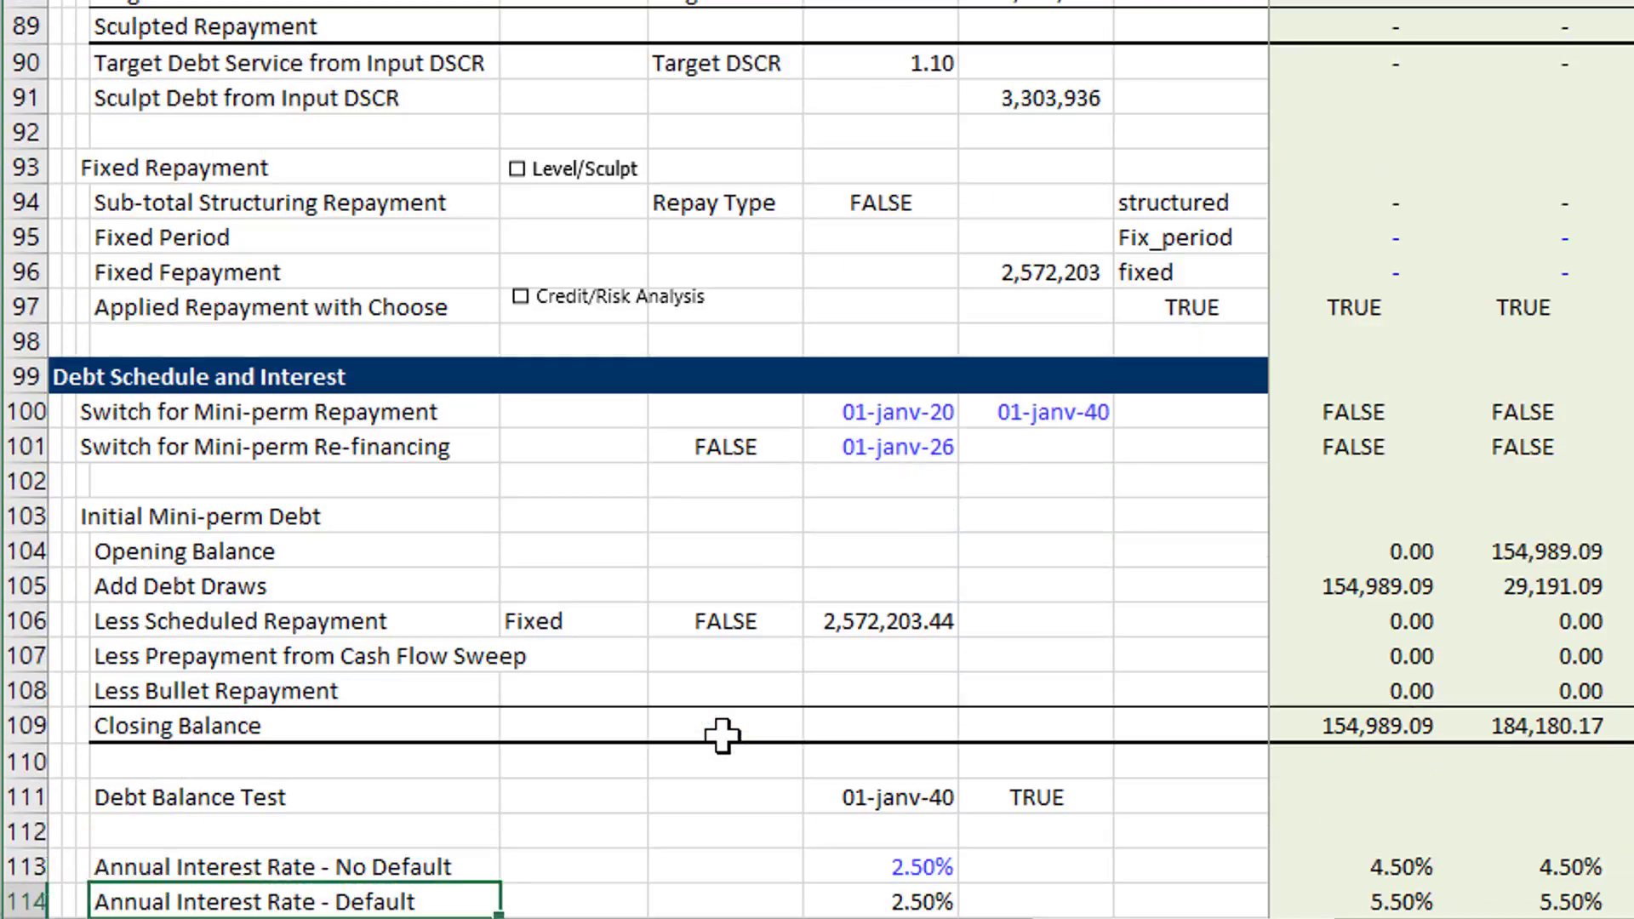
- Try deleting the Less Scheduled Repayment row from the Initial Mini-perm Debt schedule, and undo the deletion
{"action": "key", "text": "Up"}
{"action": "key", "text": "Up"}
{"action": "key", "text": "Up"}
{"action": "key", "text": "Up"}
{"action": "key", "text": "Up"}
{"action": "key", "text": "Up"}
{"action": "key", "text": "Up"}
{"action": "key", "text": "Up"}
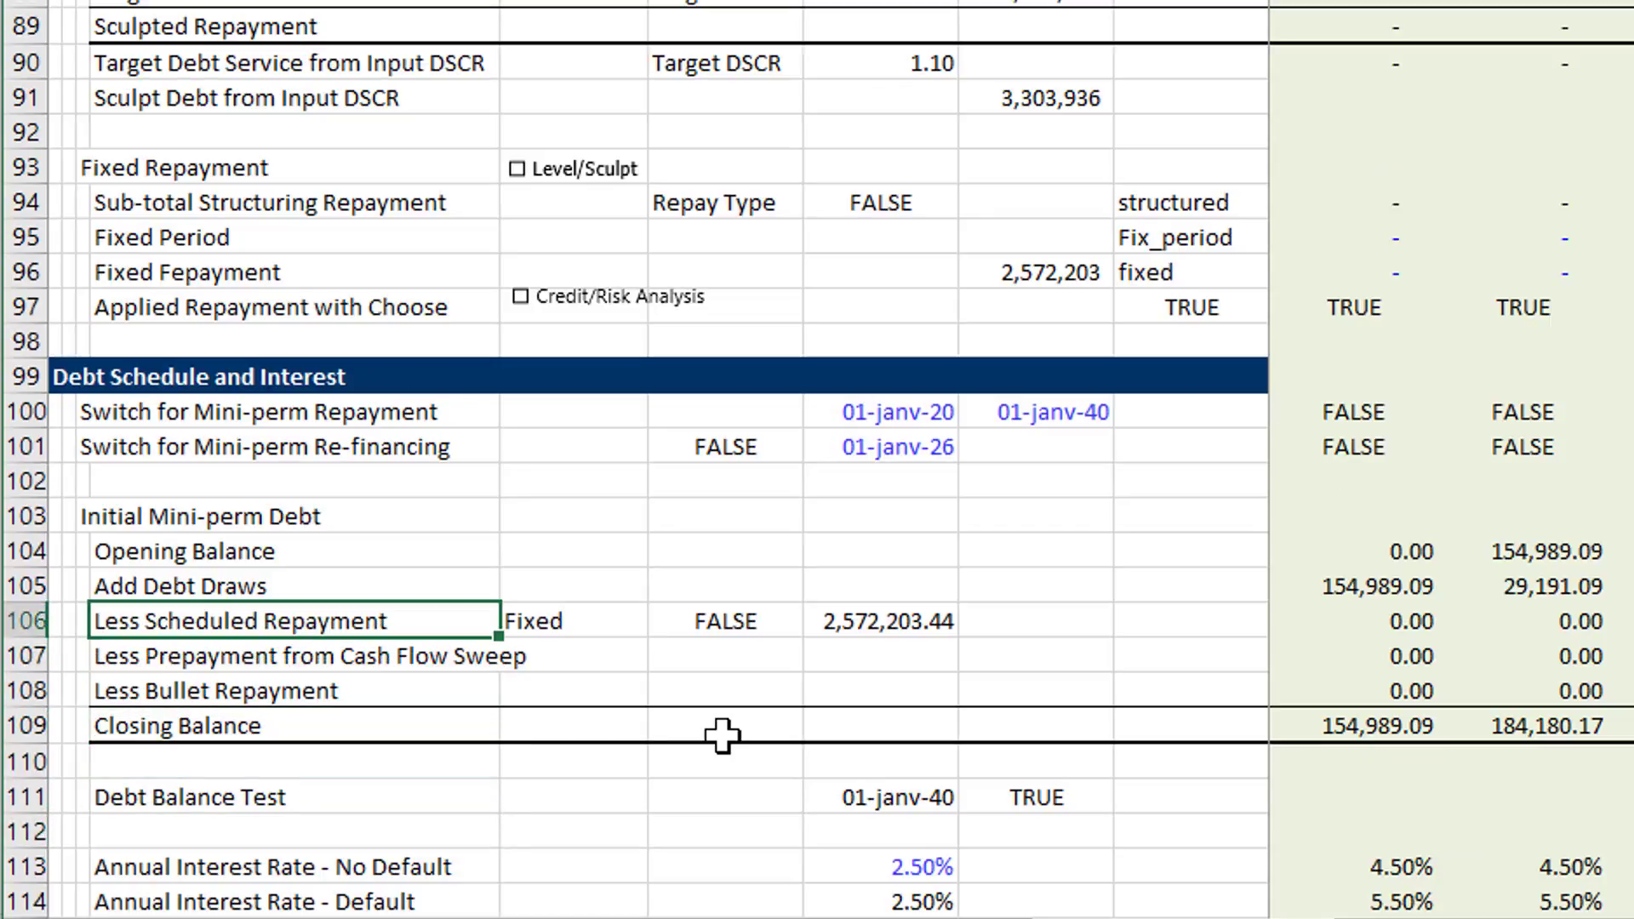
{"action": "key", "text": "shift+space"}
{"action": "key", "text": "ctrl+minus"}
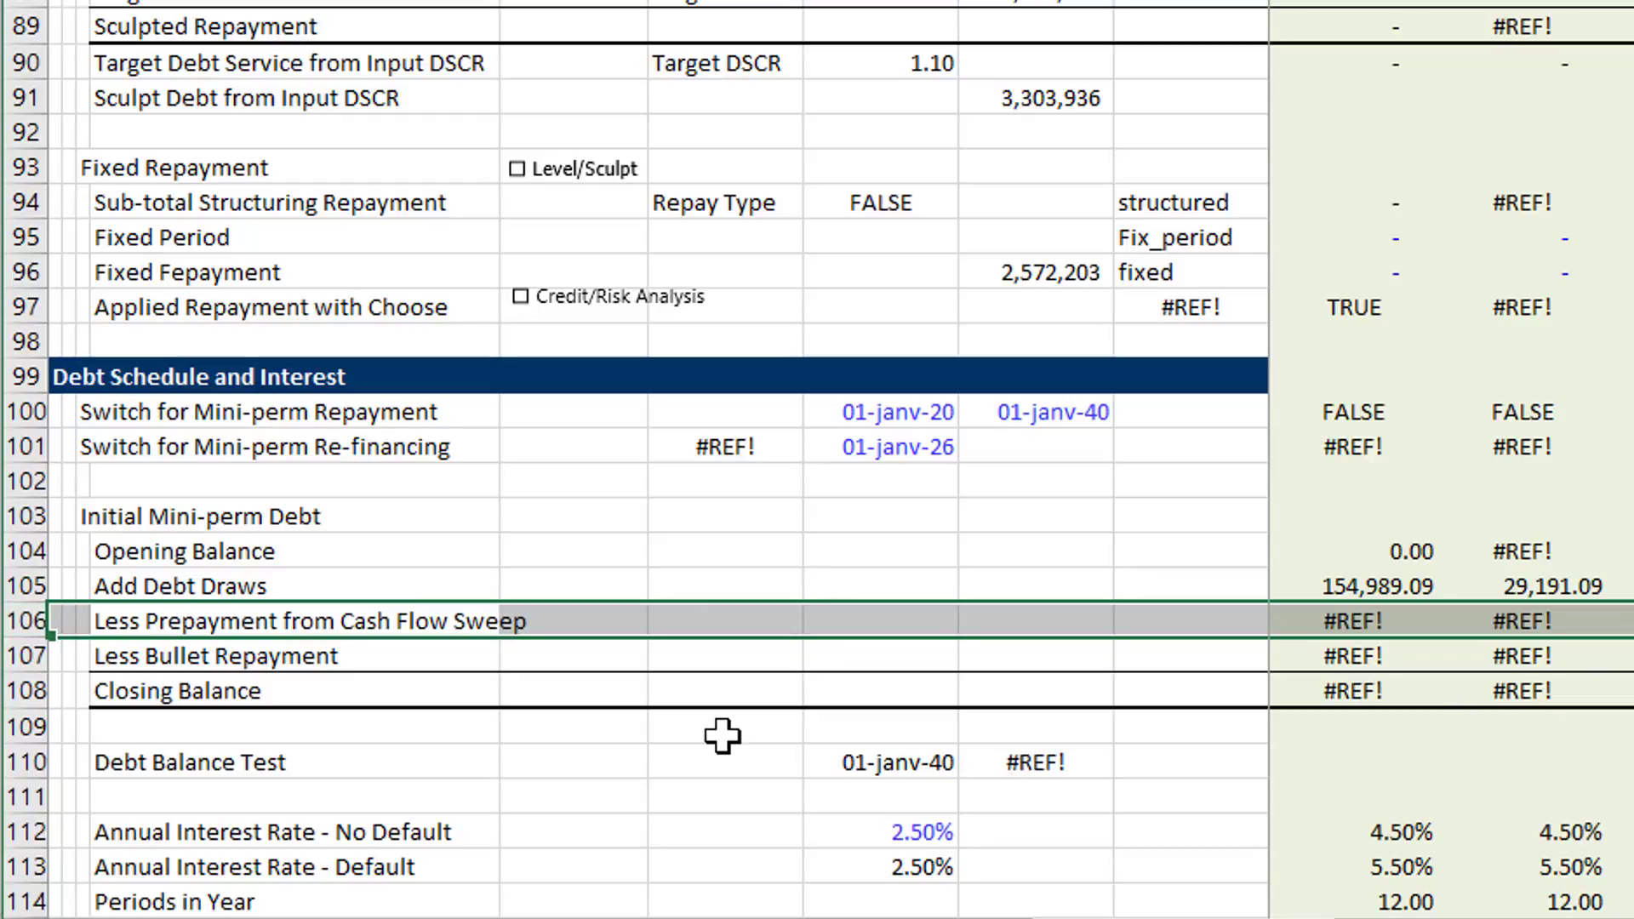
{"action": "key", "text": "ctrl+z"}
- Review the debt sections back up to Sources of Funds, ending on the Total Debt from max Debt/Cap formula in F64
{"action": "key", "text": "Up"}
{"action": "key", "text": "Up"}
{"action": "key", "text": "Up"}
{"action": "key", "text": "Up"}
{"action": "key", "text": "Up"}
{"action": "key", "text": "Up"}
{"action": "key", "text": "Up"}
{"action": "key", "text": "Up"}
{"action": "key", "text": "Up"}
{"action": "key", "text": "Up"}
{"action": "key", "text": "Up"}
{"action": "key", "text": "Up"}
{"action": "key", "text": "Up"}
{"action": "key", "text": "Up"}
{"action": "key", "text": "Up"}
{"action": "key", "text": "Up"}
{"action": "key", "text": "Up"}
{"action": "key", "text": "Up"}
{"action": "key", "text": "Up"}
{"action": "key", "text": "Up"}
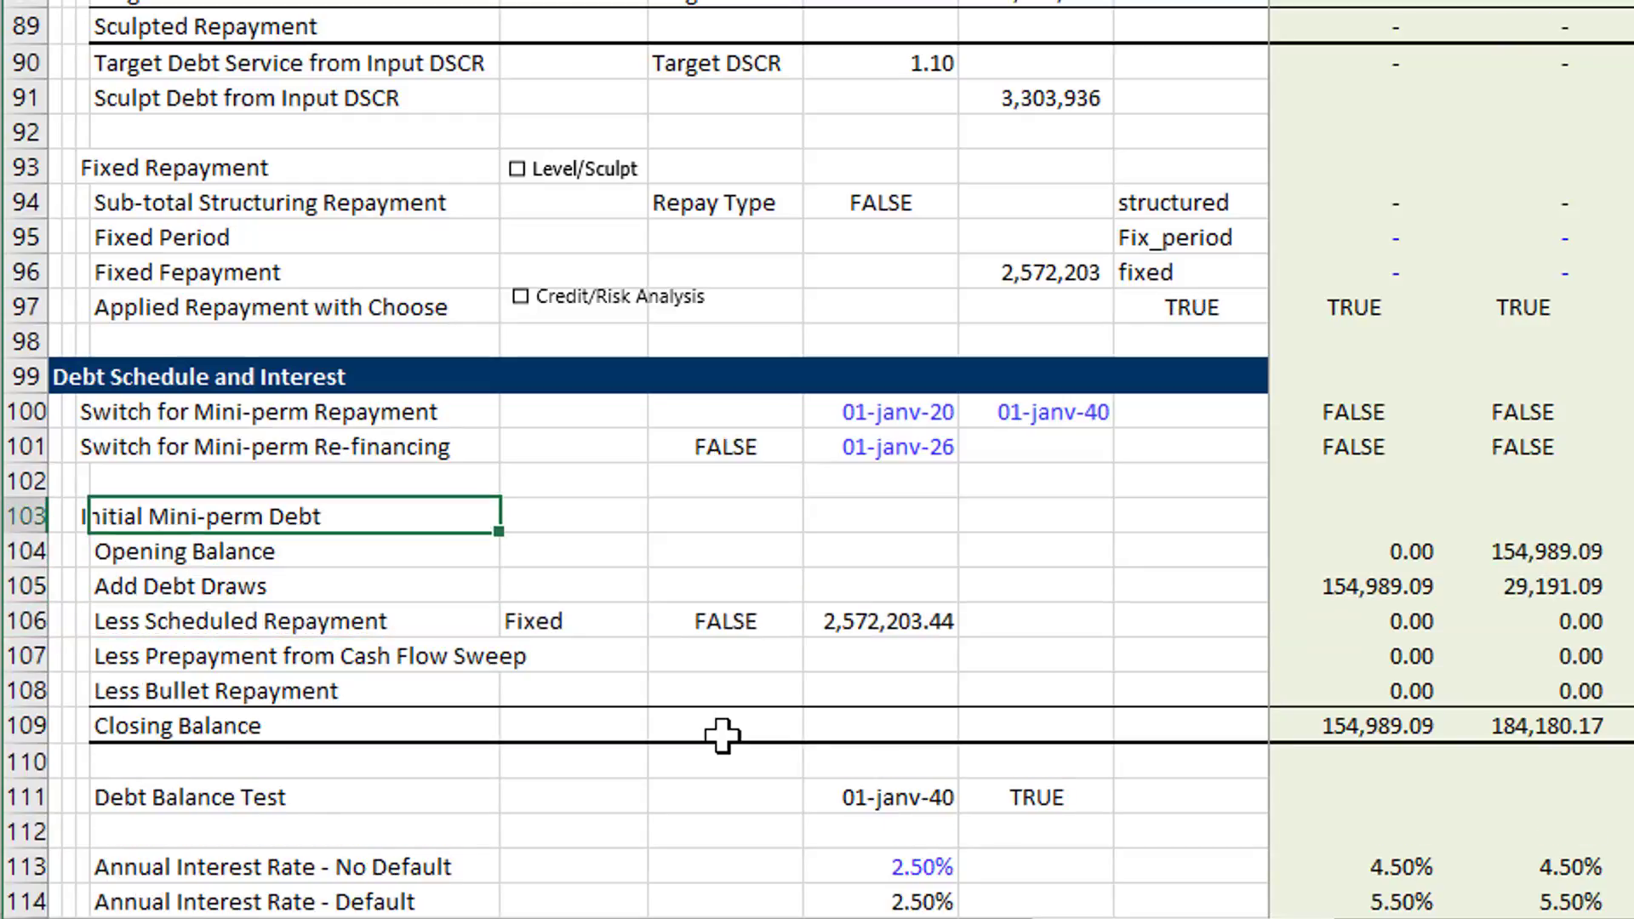
{"action": "scroll", "coordinate": [721, 734], "scroll_direction": "up", "scroll_amount": 5}
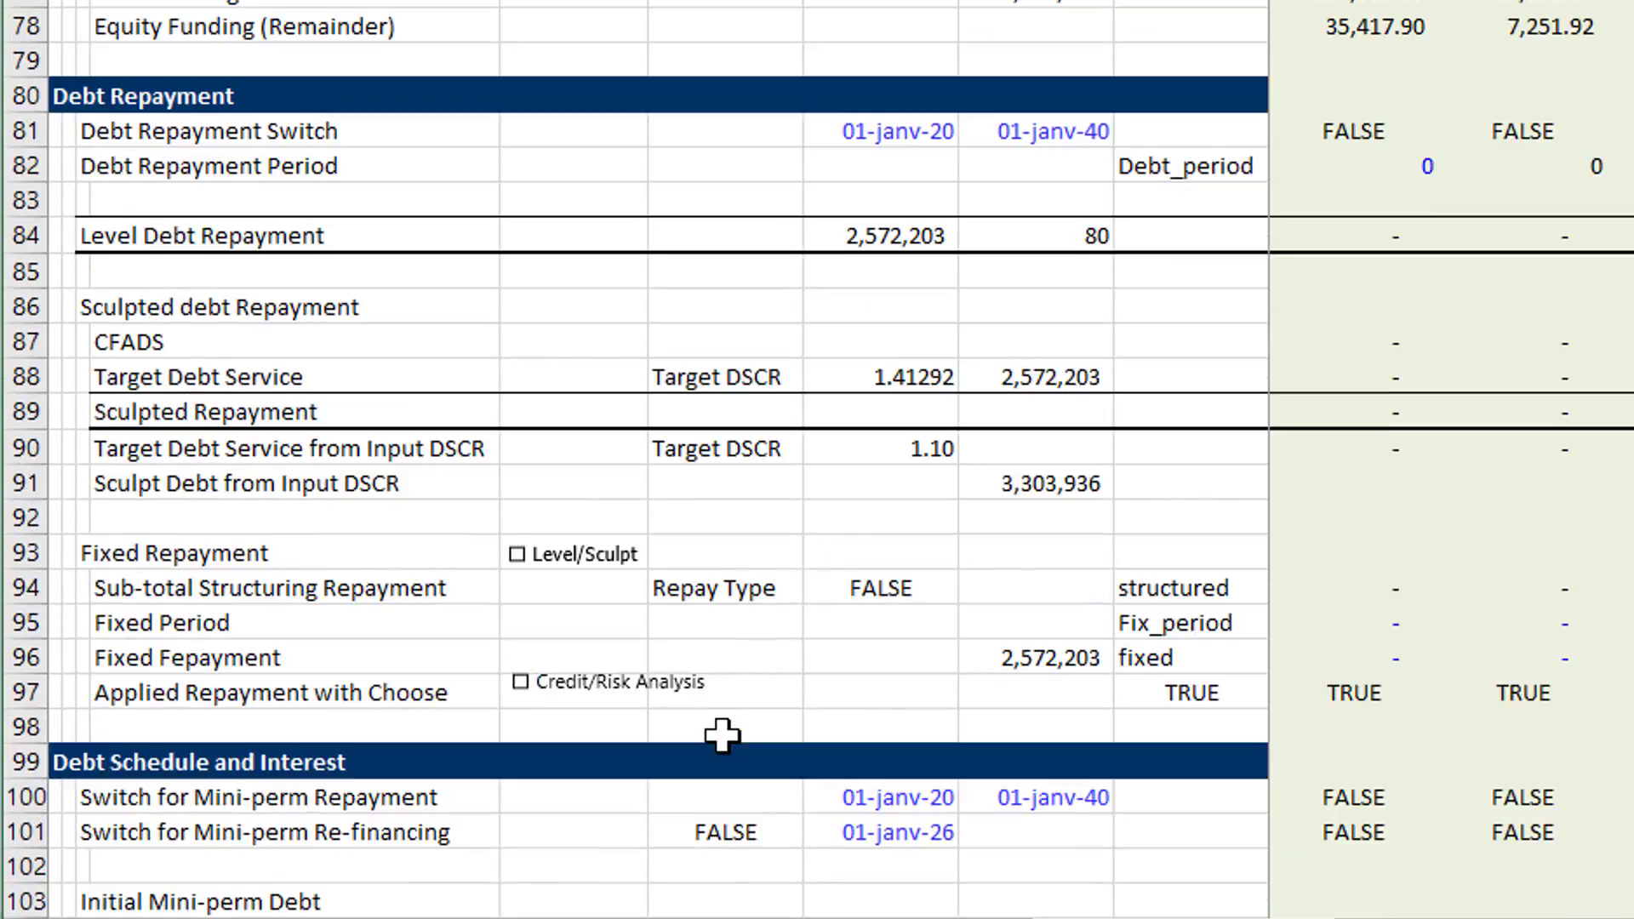
{"action": "scroll", "coordinate": [721, 735], "scroll_direction": "up", "scroll_amount": 4}
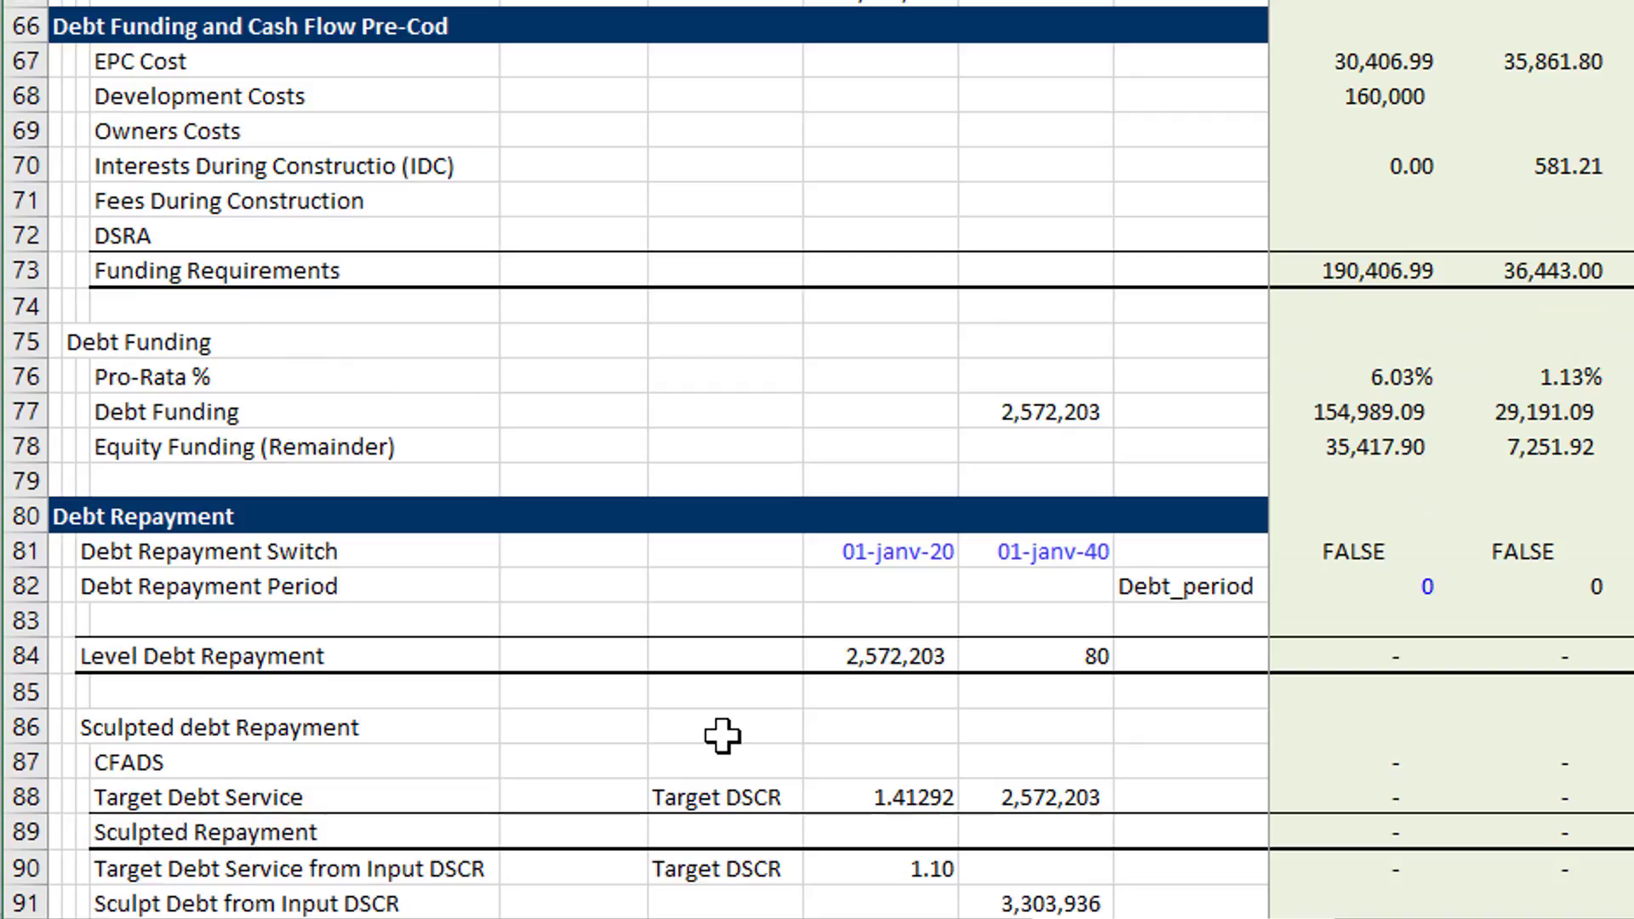
{"action": "scroll", "coordinate": [721, 735], "scroll_direction": "up", "scroll_amount": 3}
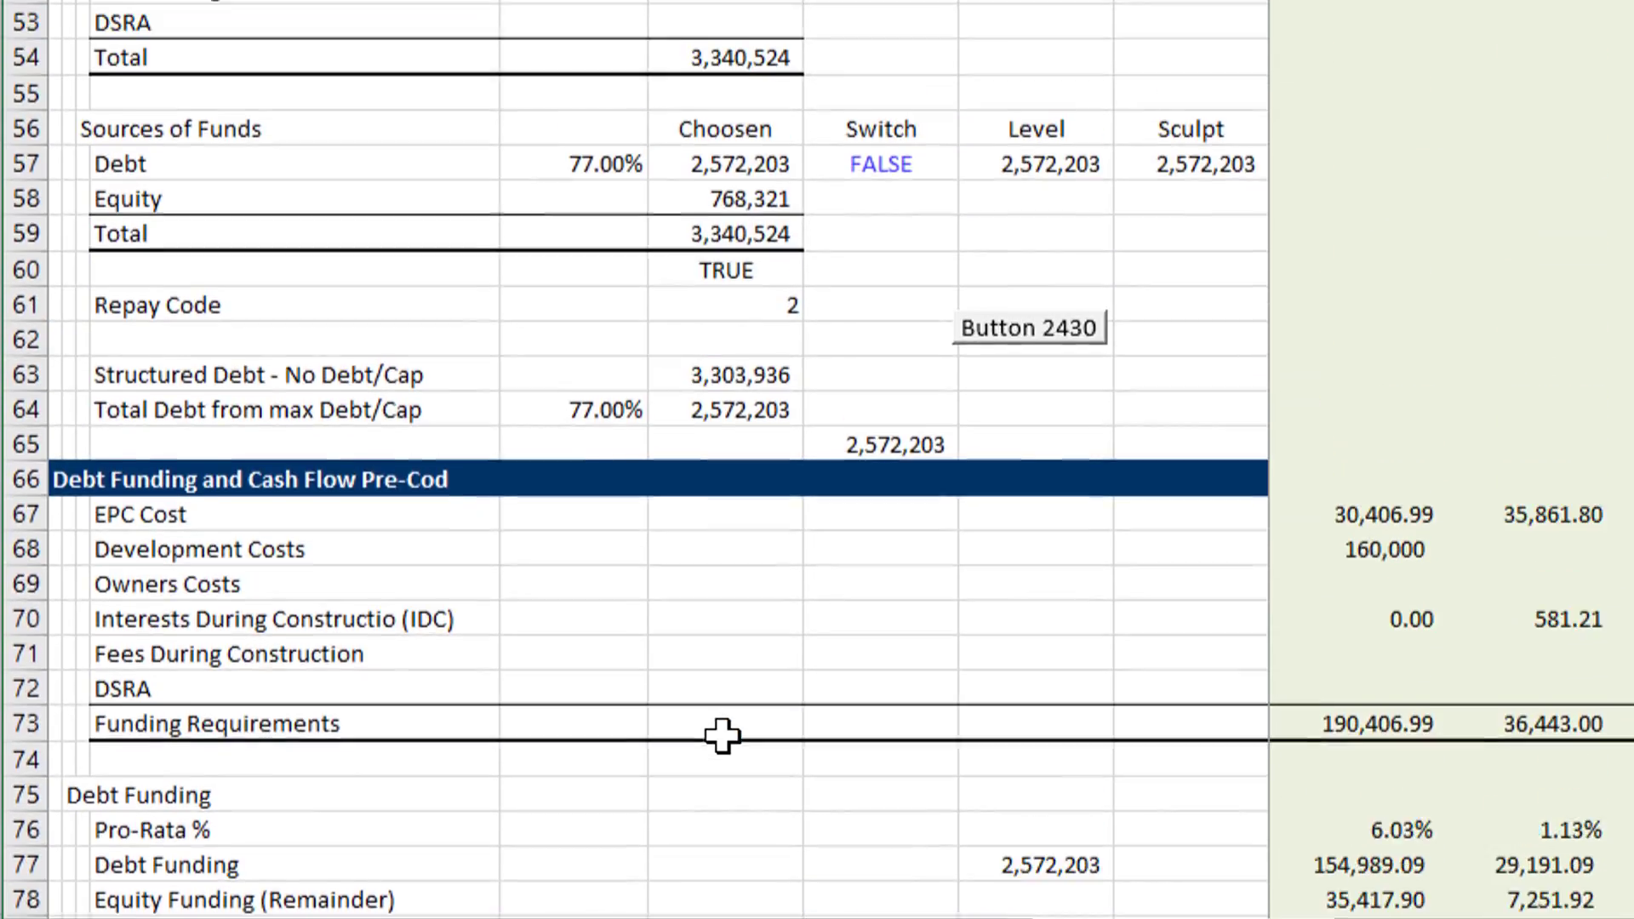
{"action": "scroll", "coordinate": [721, 735], "scroll_direction": "up", "scroll_amount": 1}
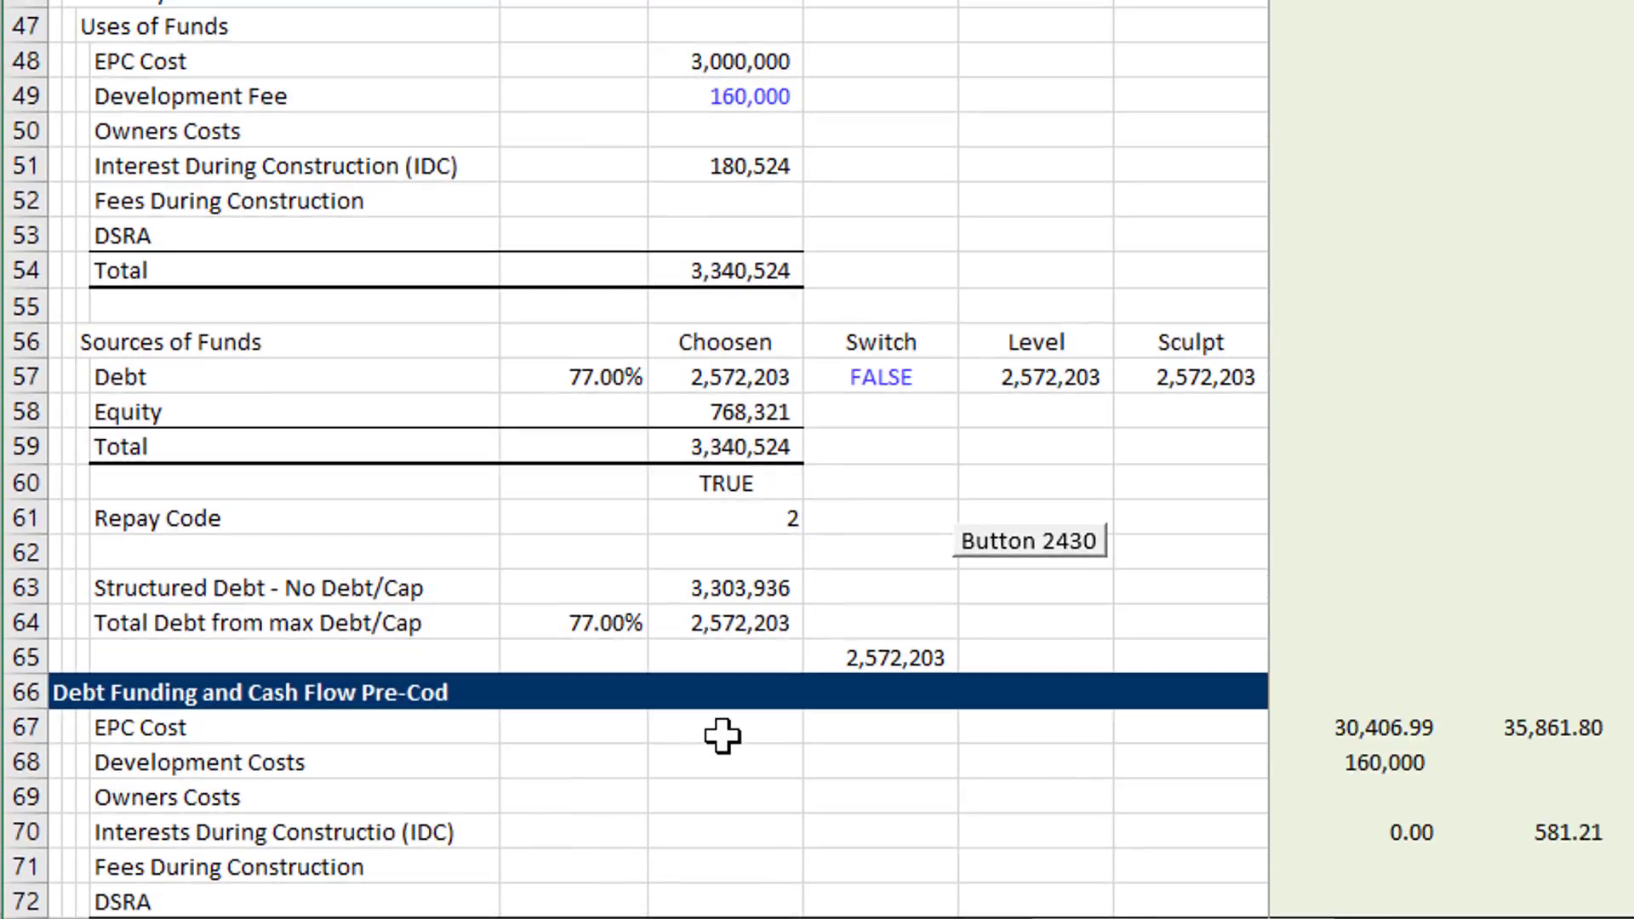
{"action": "key", "text": "Down"}
{"action": "key", "text": "Down"}
{"action": "key", "text": "Down"}
{"action": "key", "text": "Down"}
{"action": "key", "text": "Down"}
{"action": "key", "text": "Down"}
{"action": "key", "text": "Down"}
{"action": "key", "text": "Down"}
{"action": "key", "text": "Down"}
{"action": "key", "text": "Down"}
{"action": "key", "text": "Down"}
{"action": "key", "text": "Down"}
{"action": "key", "text": "Down"}
{"action": "key", "text": "Down"}
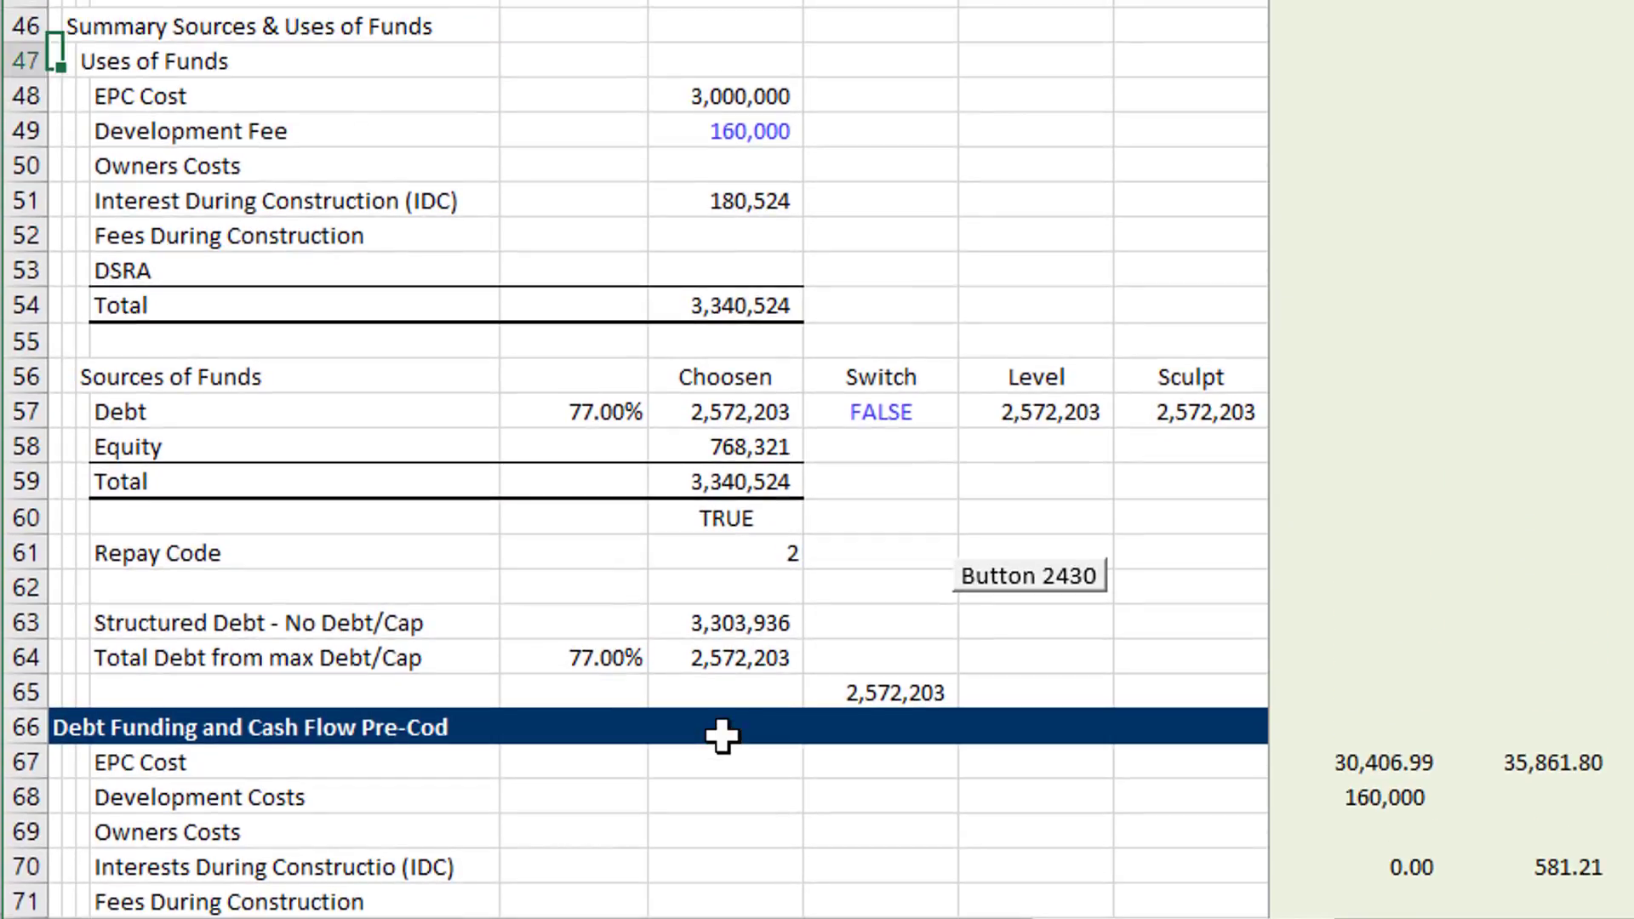
{"action": "key", "text": "ctrl+Right"}
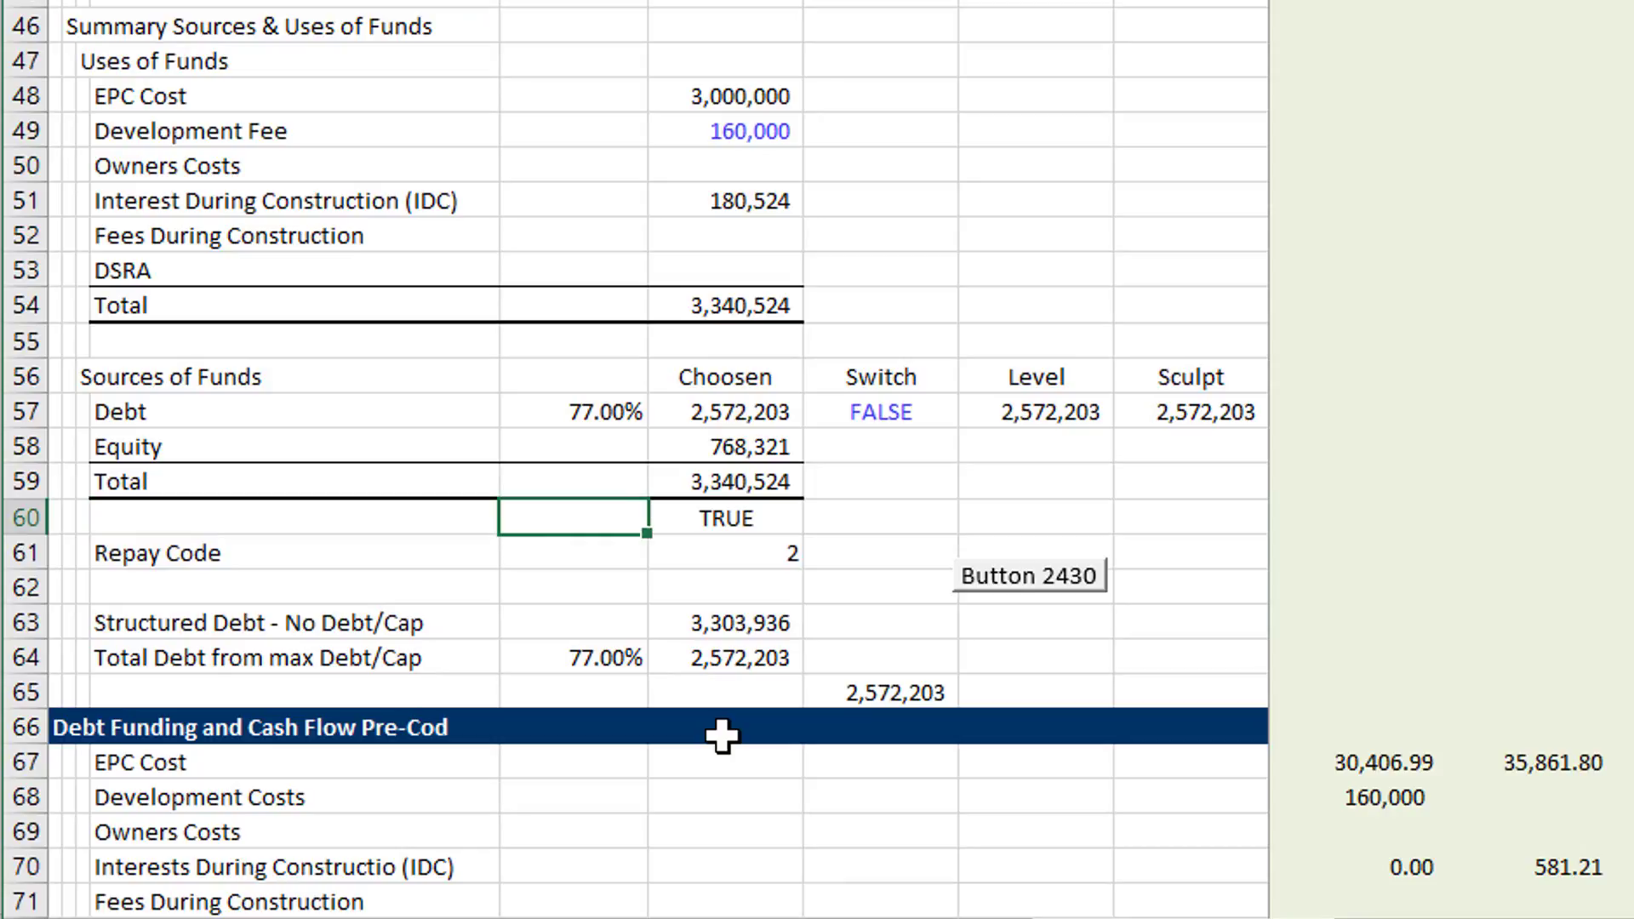
{"action": "key", "text": "Down"}
{"action": "key", "text": "Down"}
{"action": "key", "text": "Down"}
{"action": "key", "text": "ctrl+Left"}
{"action": "key", "text": "Left"}
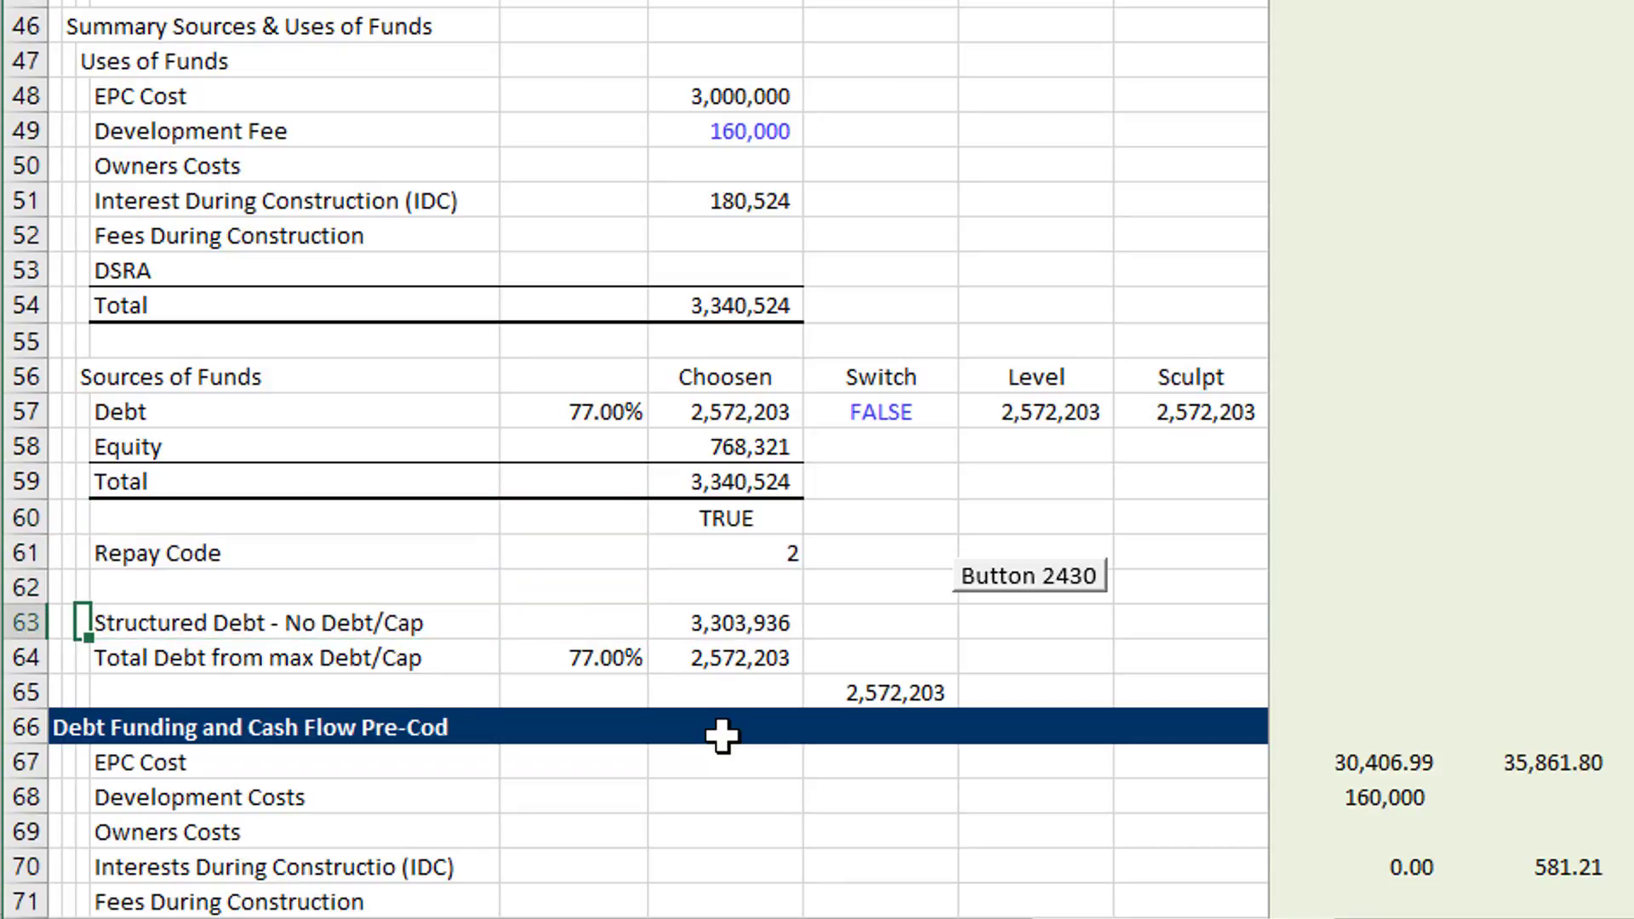
{"action": "key", "text": "Right"}
{"action": "key", "text": "Right"}
{"action": "key", "text": "Down"}
{"action": "key", "text": "Right"}
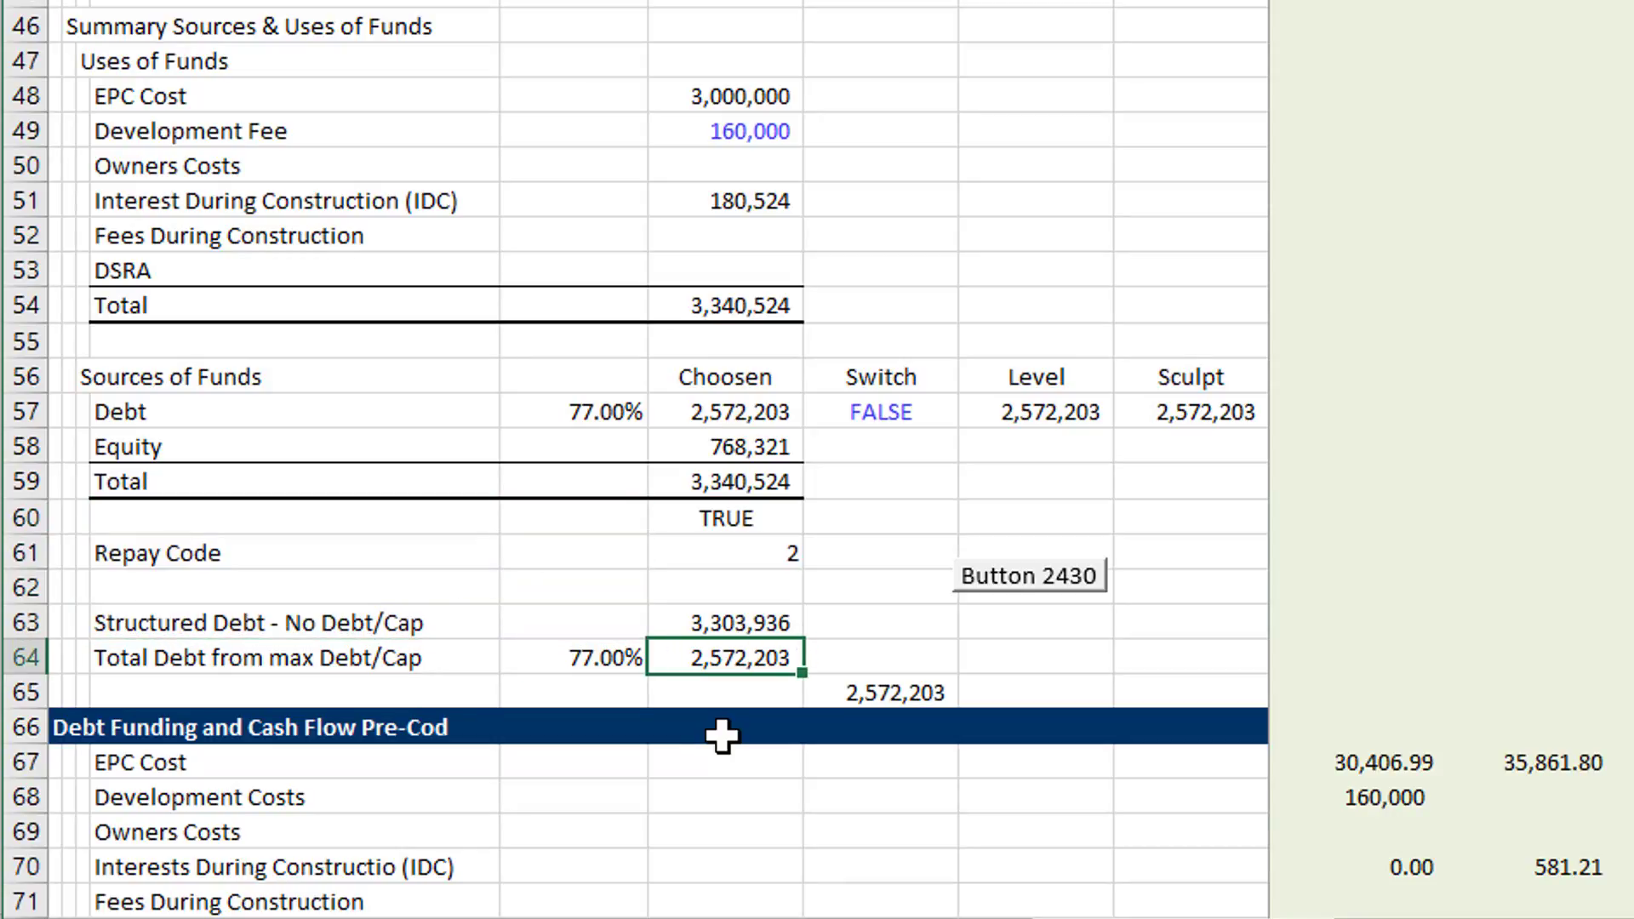
- Switch to the Summary Sheet and raise the Min DSCR to 1.6 to test the debt sizing
{"action": "key", "text": "ctrl+Page_Up"}
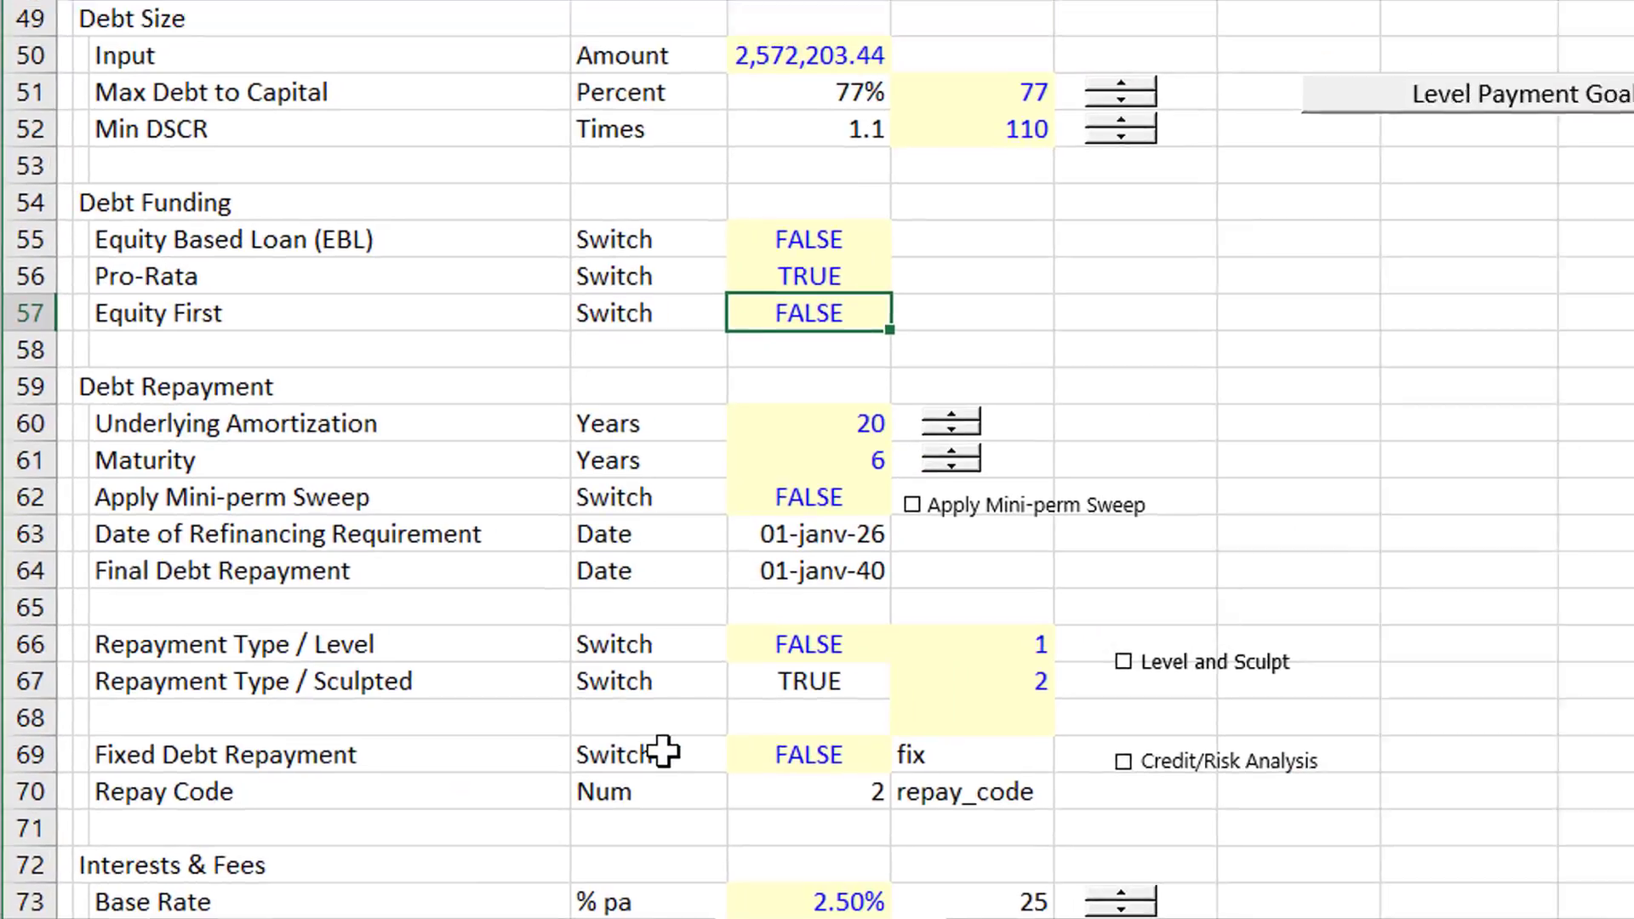
{"action": "key", "text": "ctrl+Page_Up"}
{"action": "key", "text": "ctrl+Page_Up"}
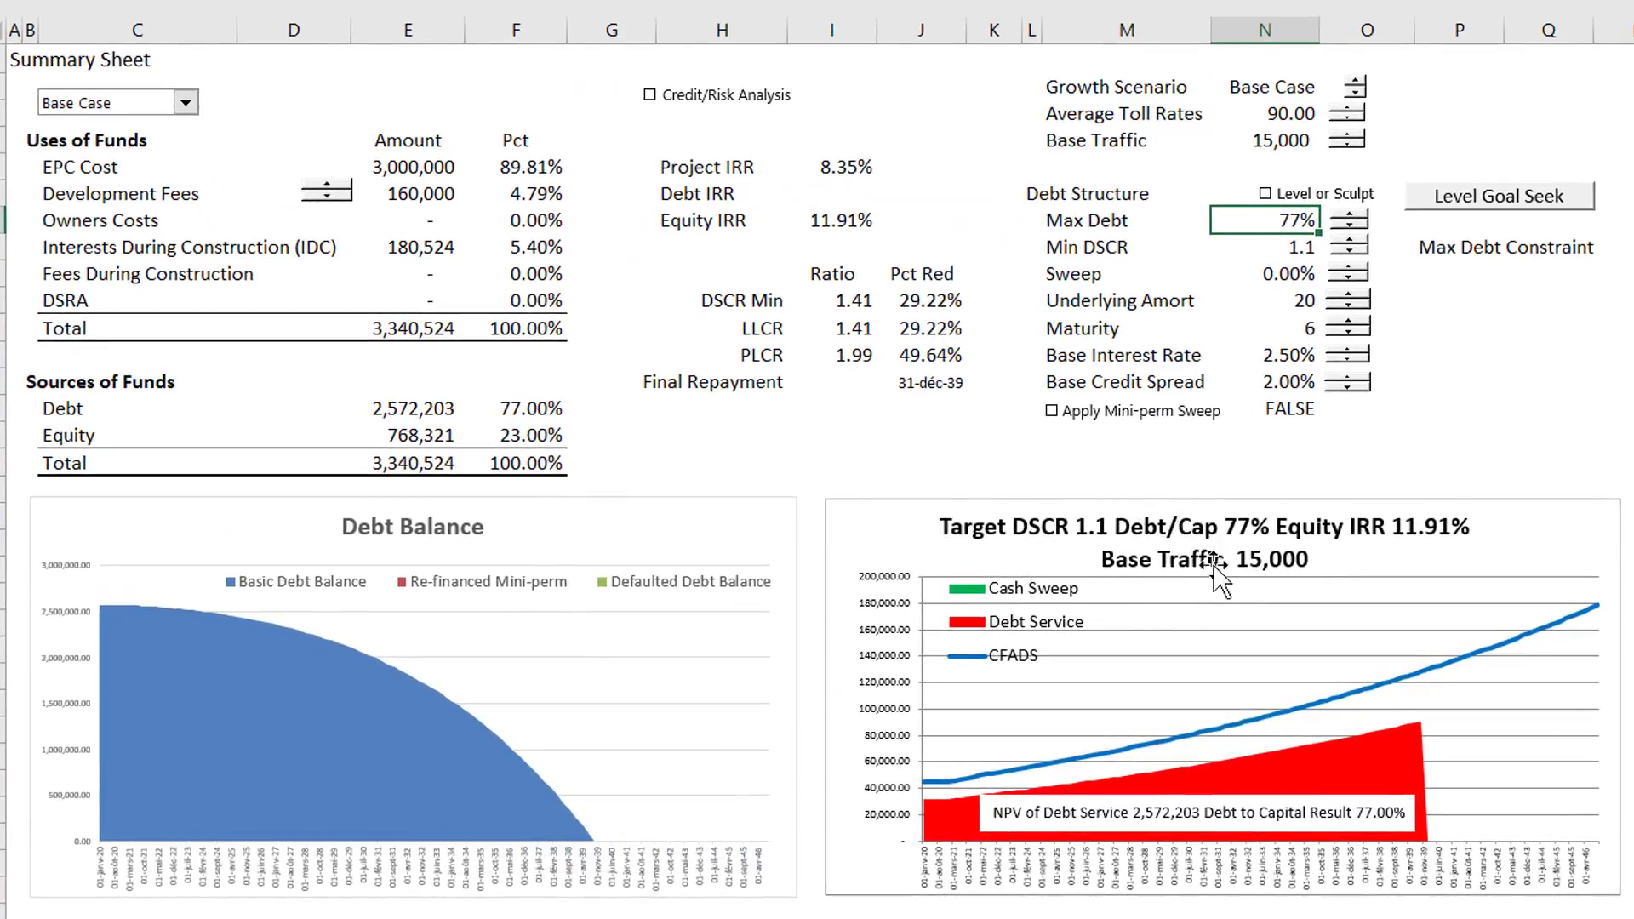
{"action": "left_click", "coordinate": [1357, 242]}
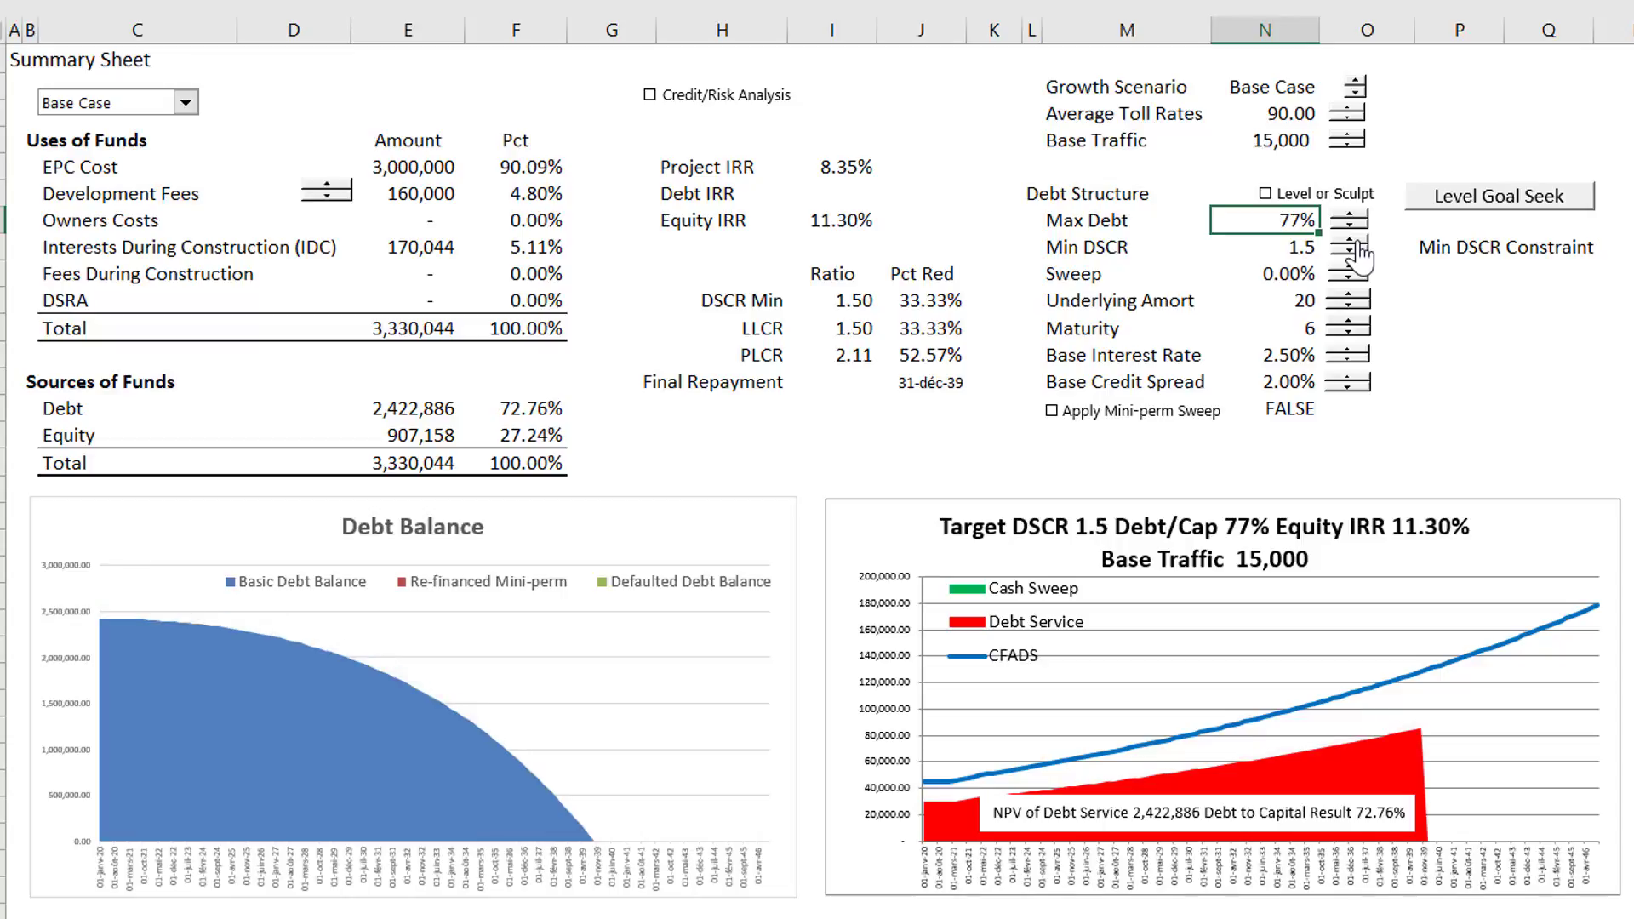
{"action": "left_click", "coordinate": [1357, 242]}
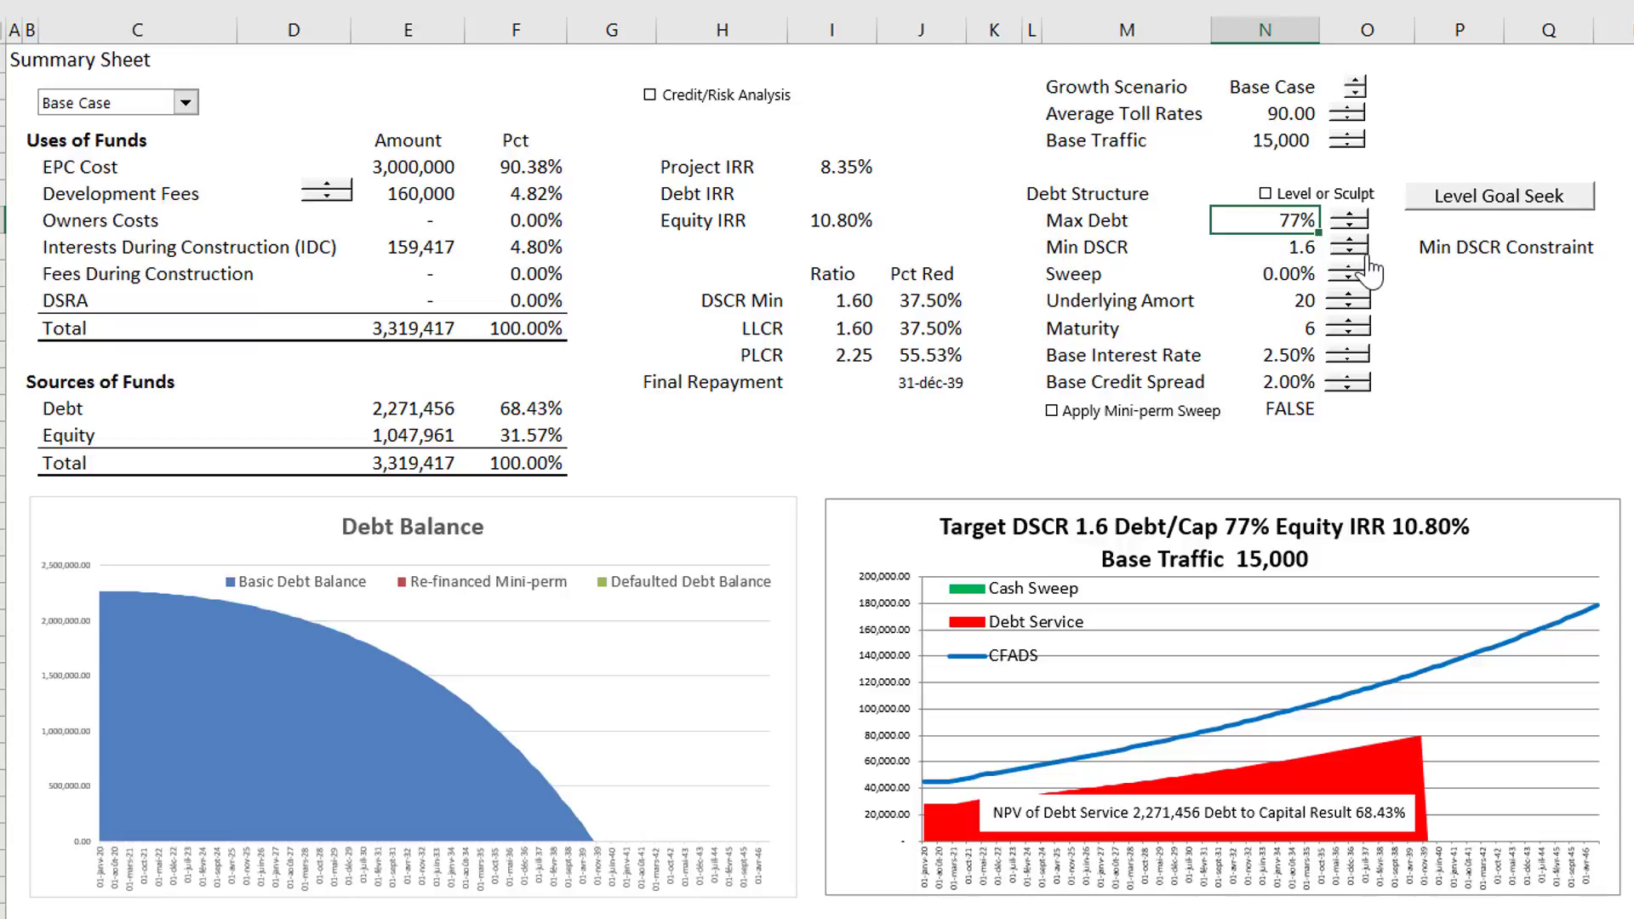
- Lower the Min DSCR on the Summary Sheet to 1.4
{"action": "left_click", "coordinate": [1353, 254]}
{"action": "left_click", "coordinate": [1353, 253]}
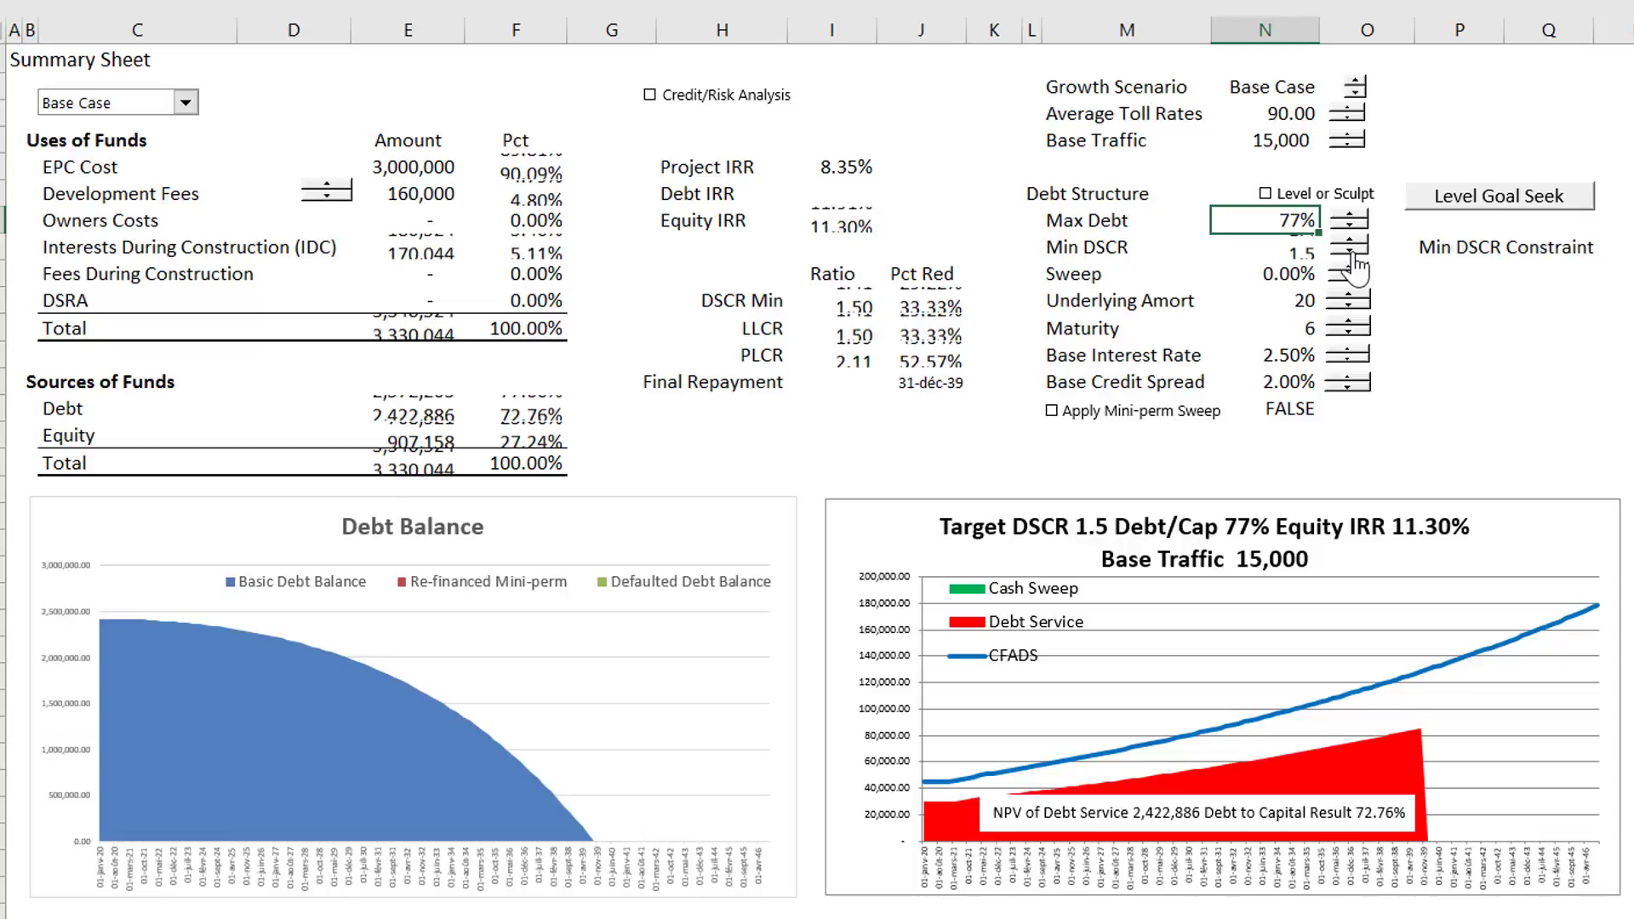
{"action": "left_click", "coordinate": [1503, 324]}
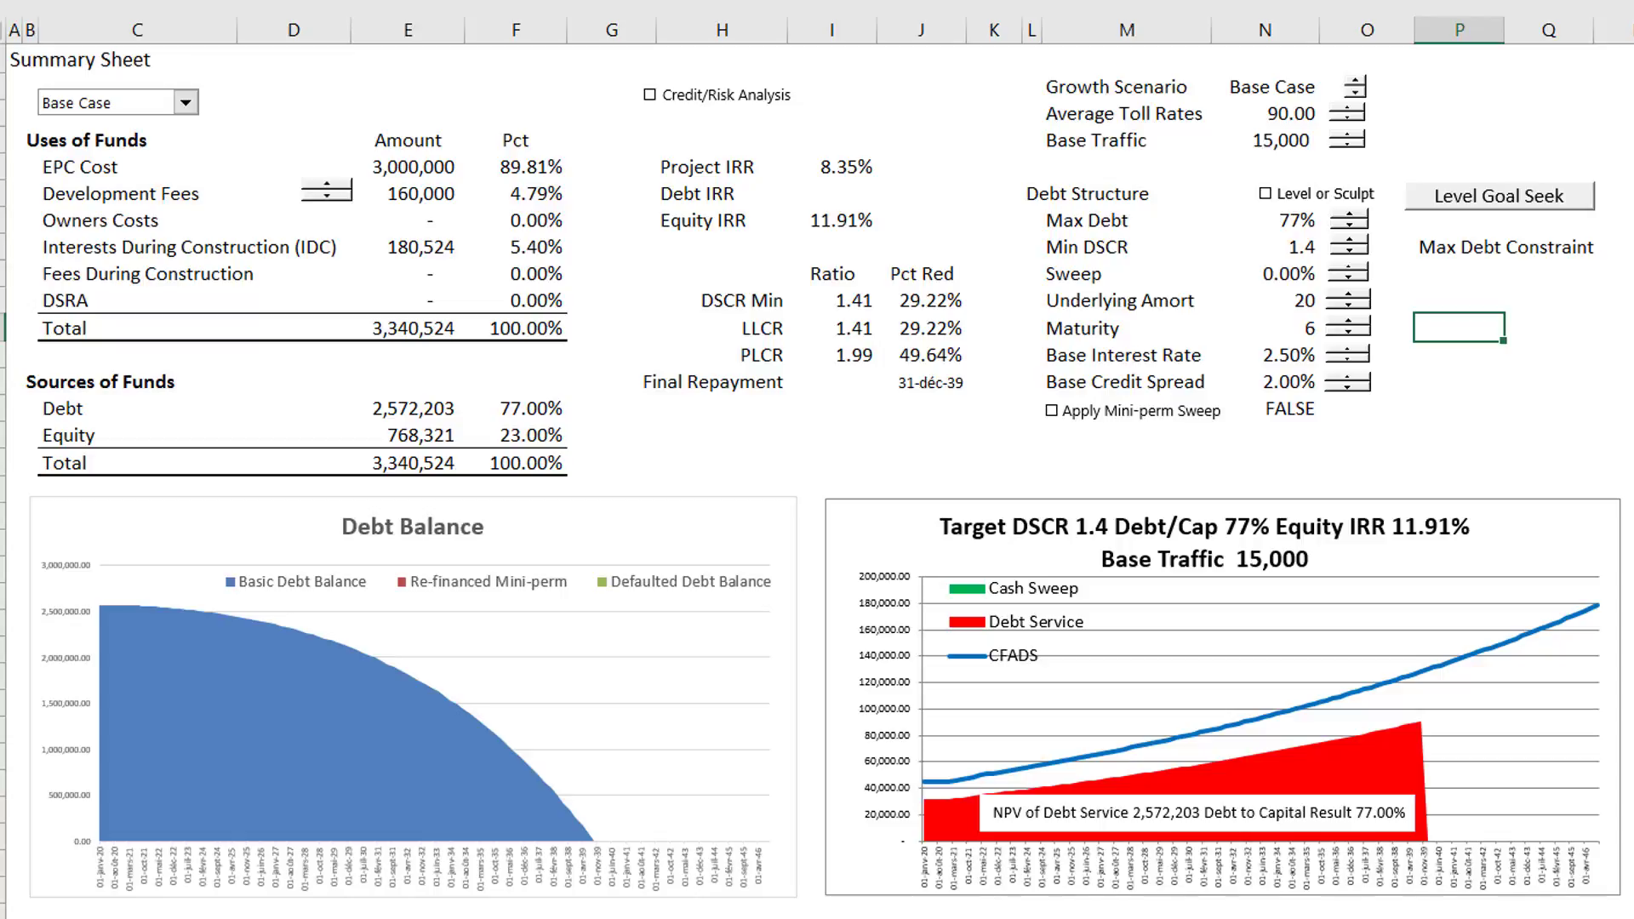
- Switch to File Explorer and browse the Function Library folder under L. Excel Utilities (fm) for the function workbooks
{"action": "key", "text": "alt+Tab"}
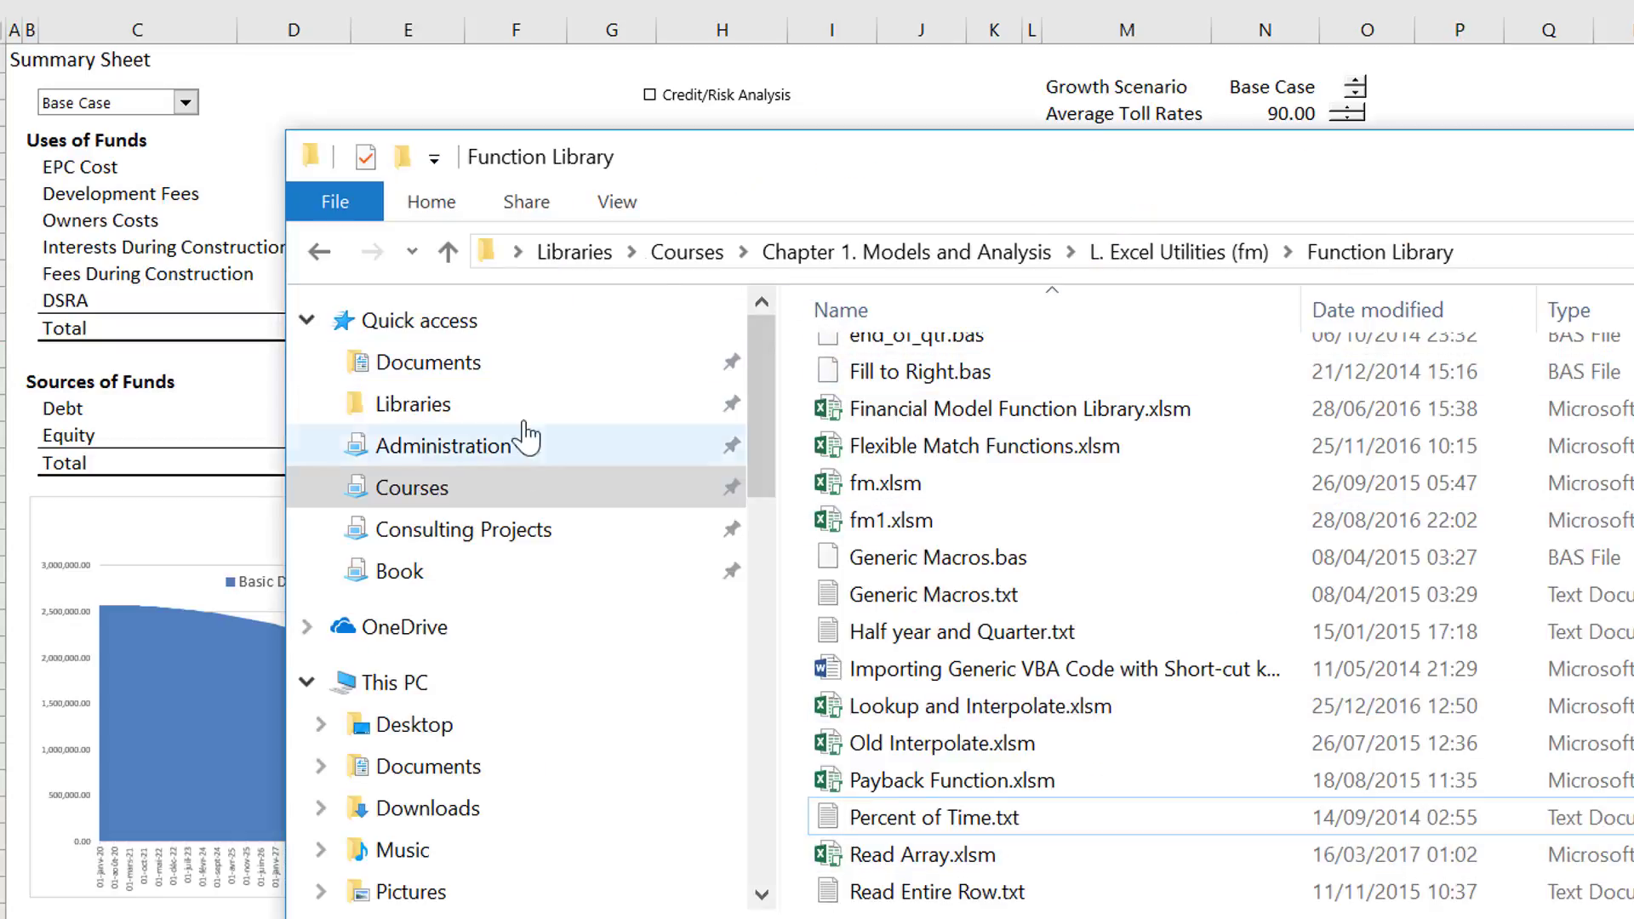
{"action": "left_click", "coordinate": [910, 254]}
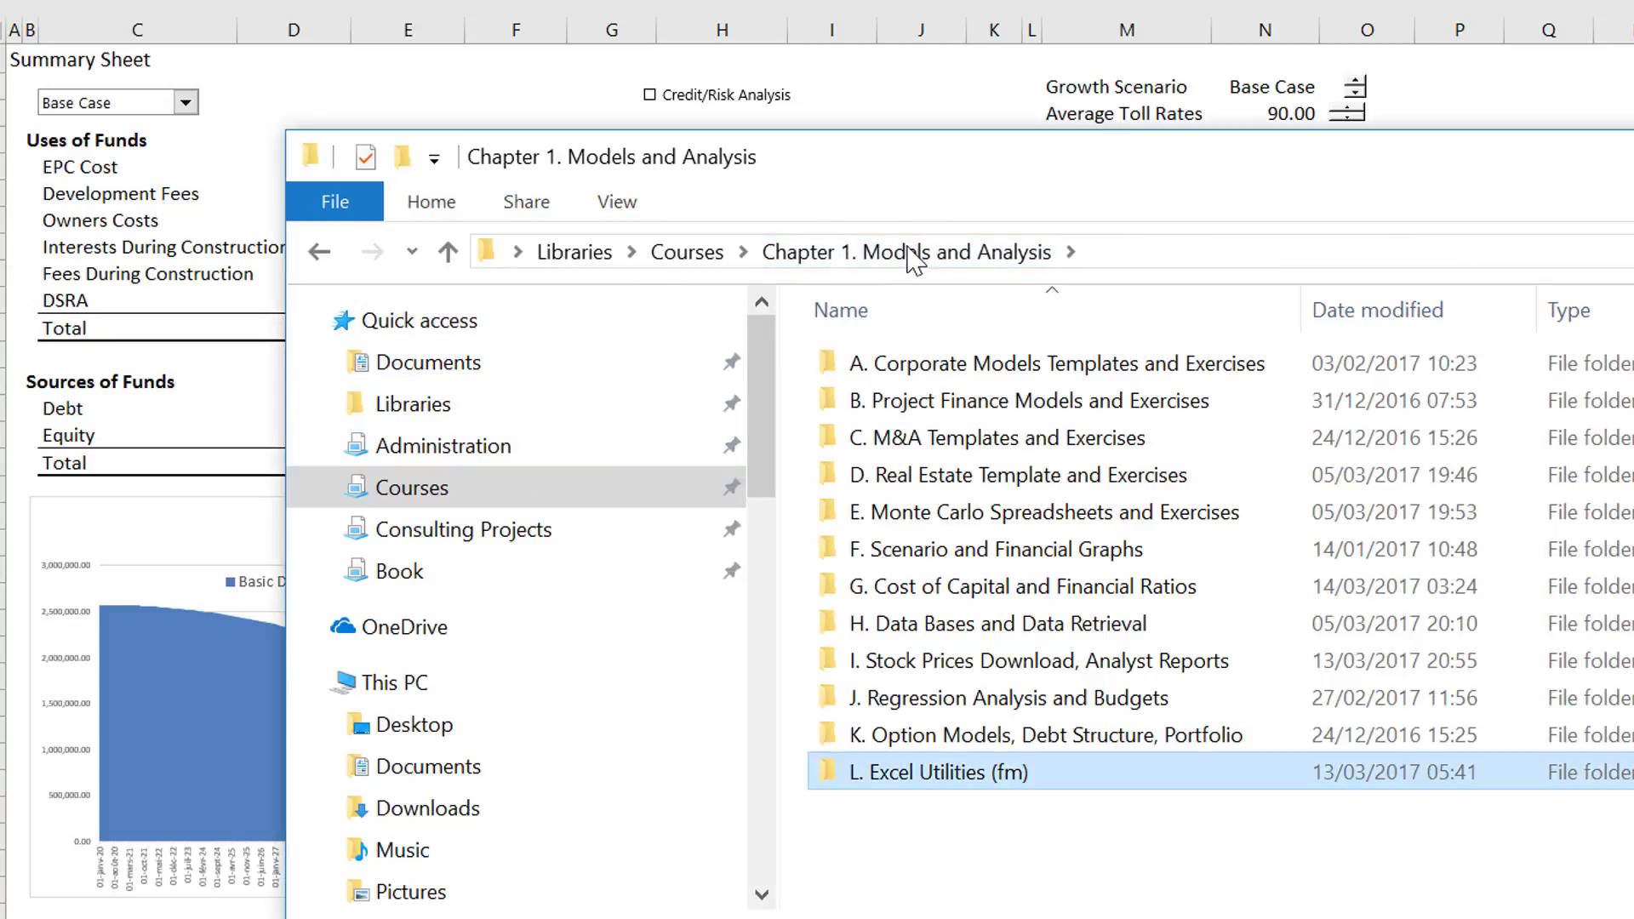
{"action": "double_click", "coordinate": [934, 776]}
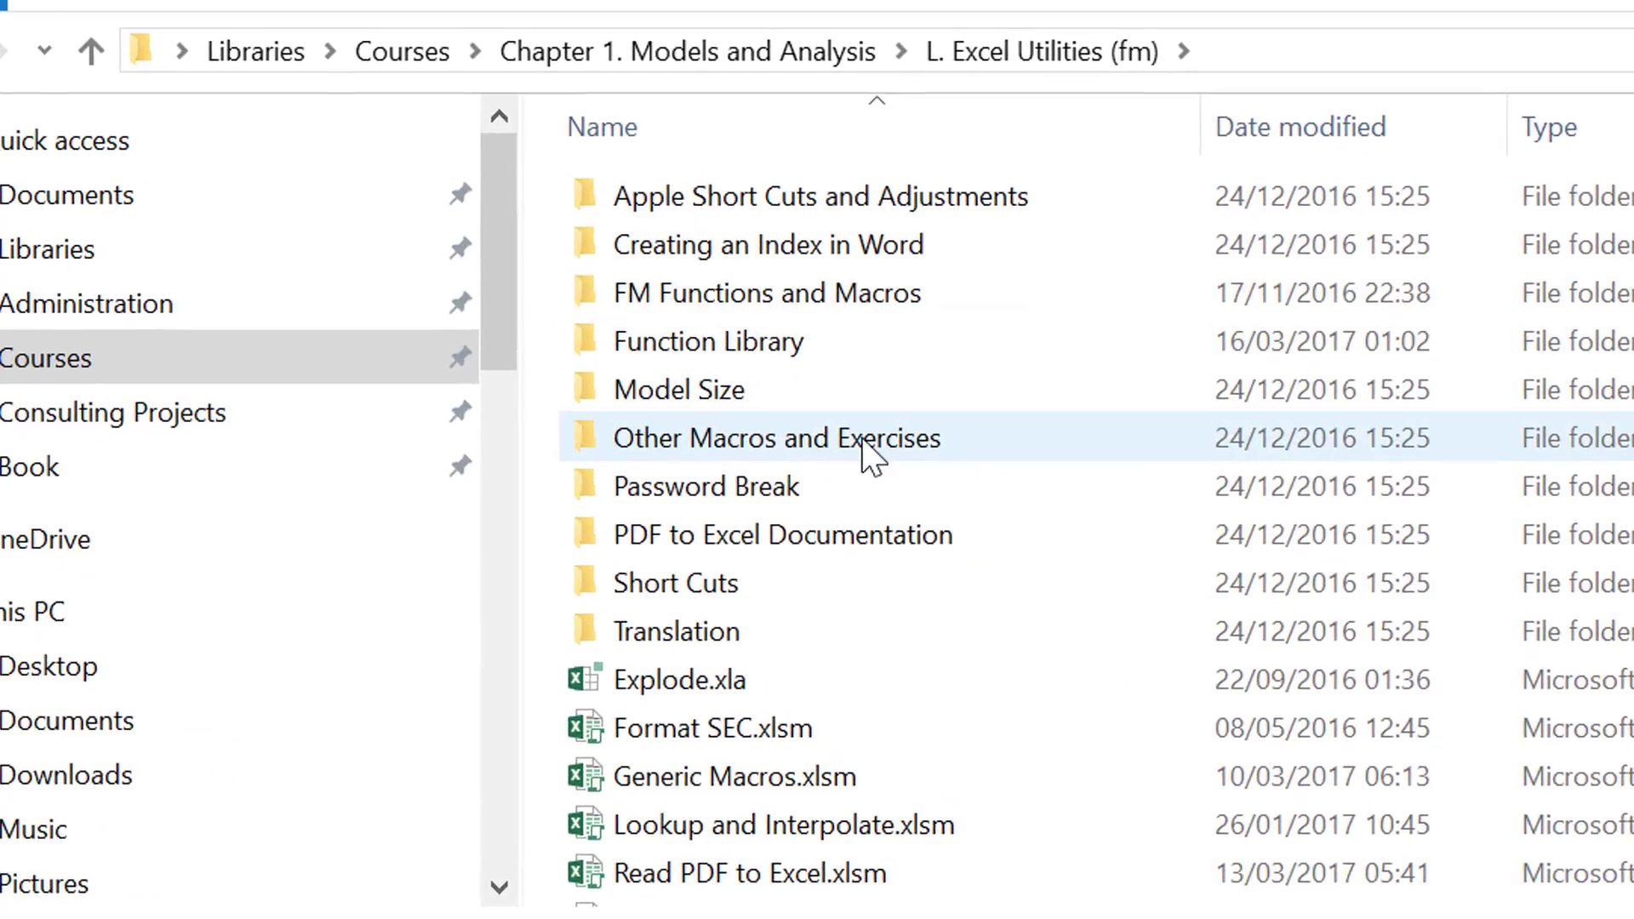
{"action": "mouse_move", "coordinate": [863, 442]}
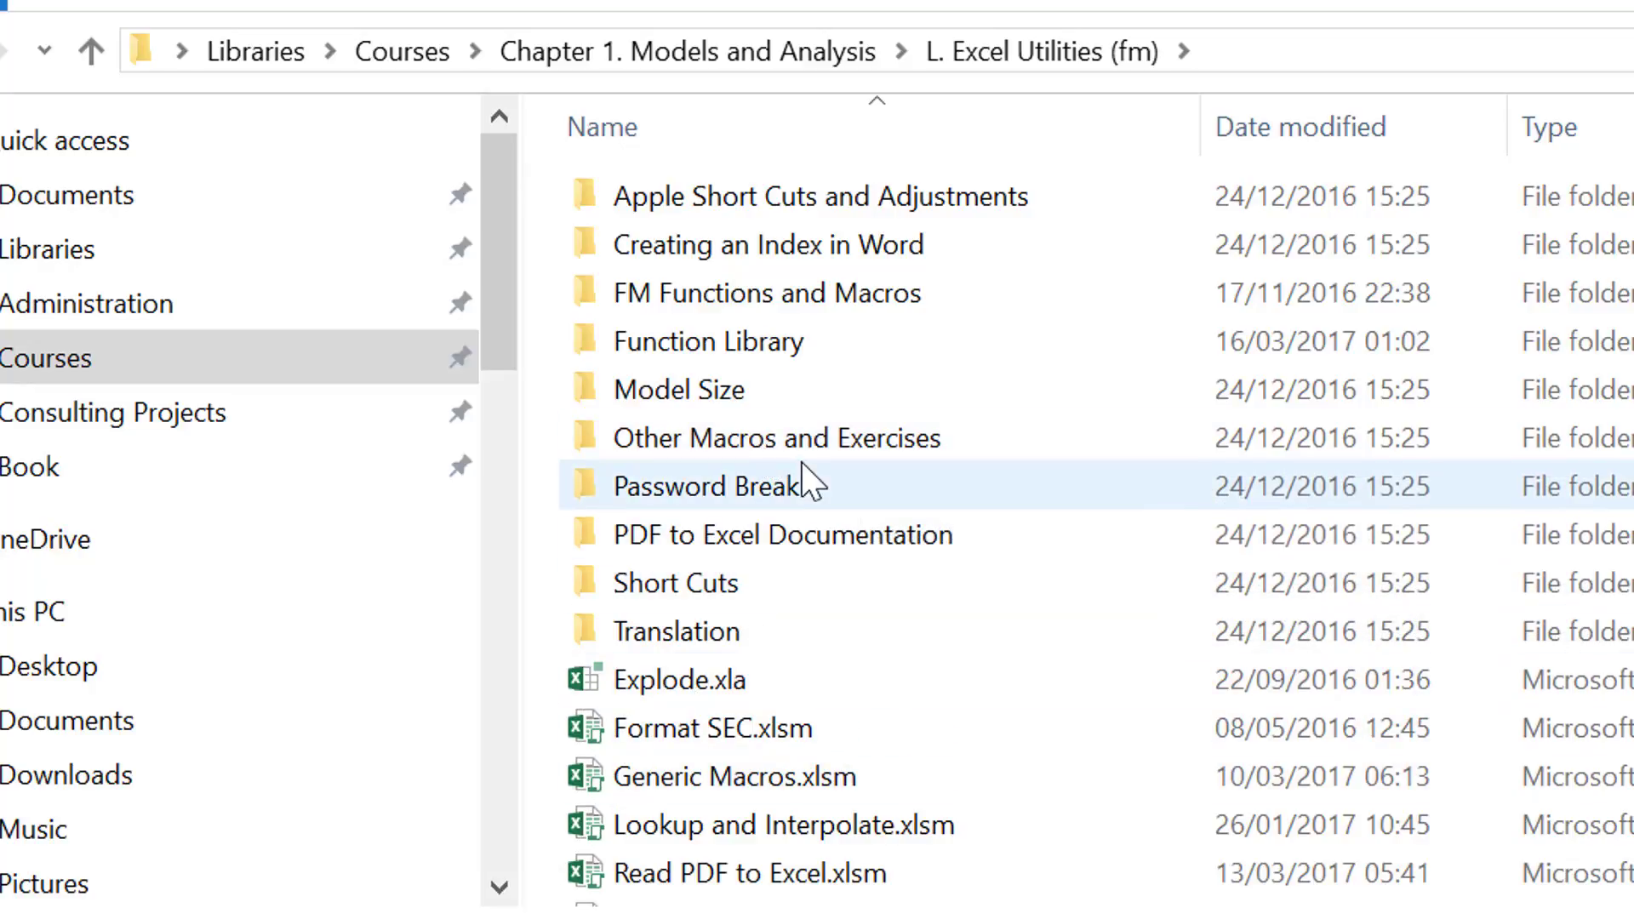
{"action": "double_click", "coordinate": [800, 344]}
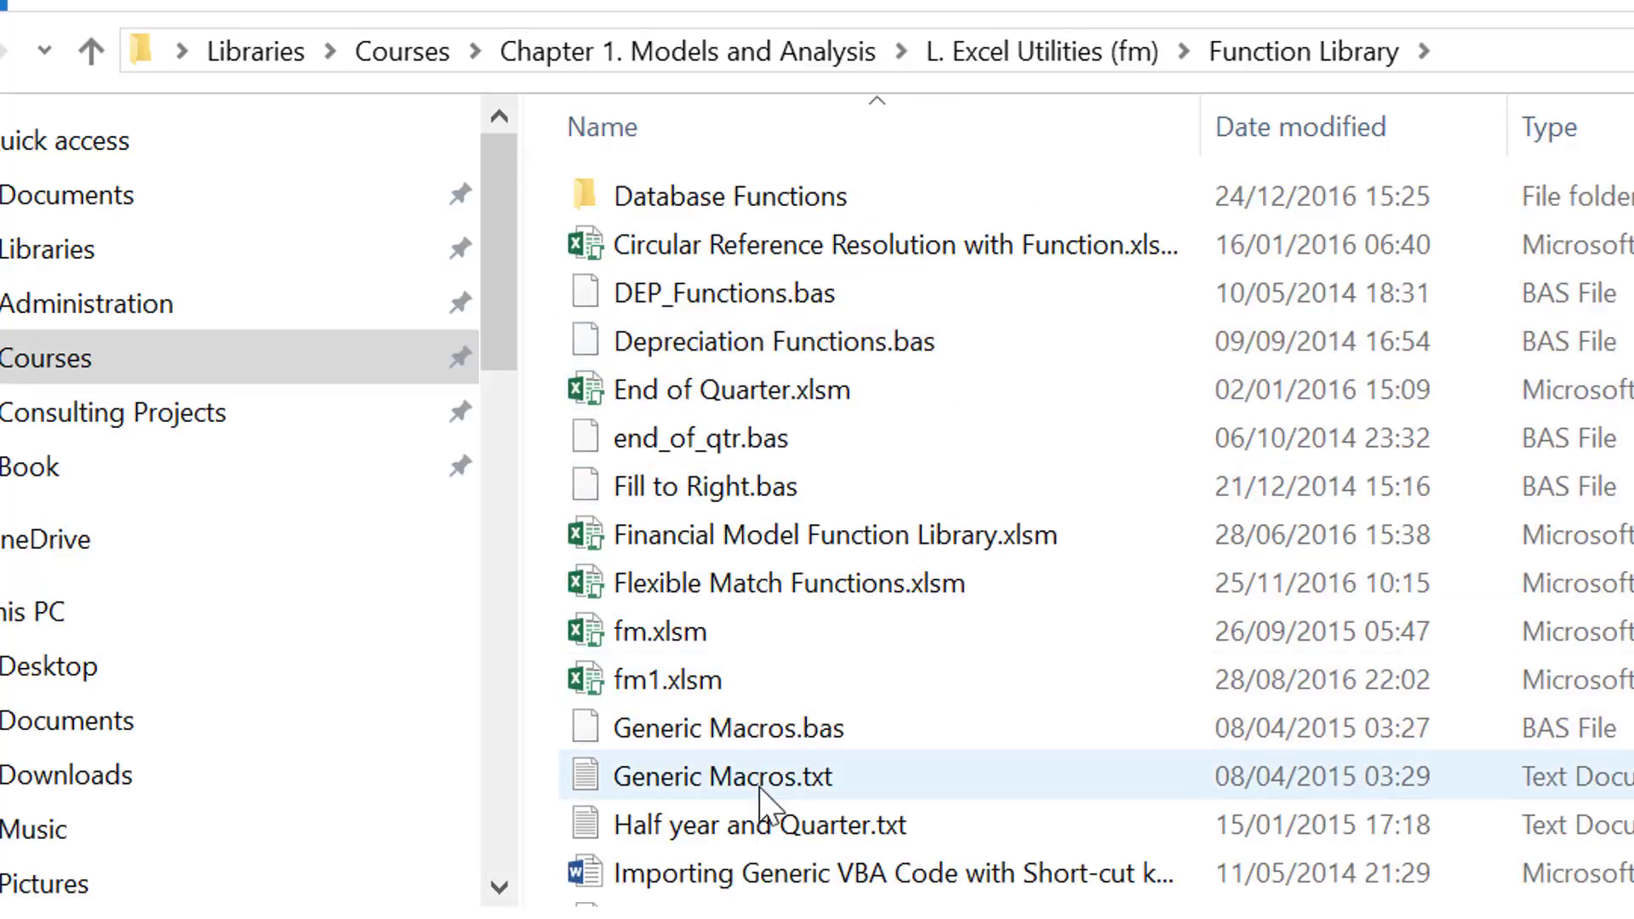
{"action": "mouse_move", "coordinate": [759, 791]}
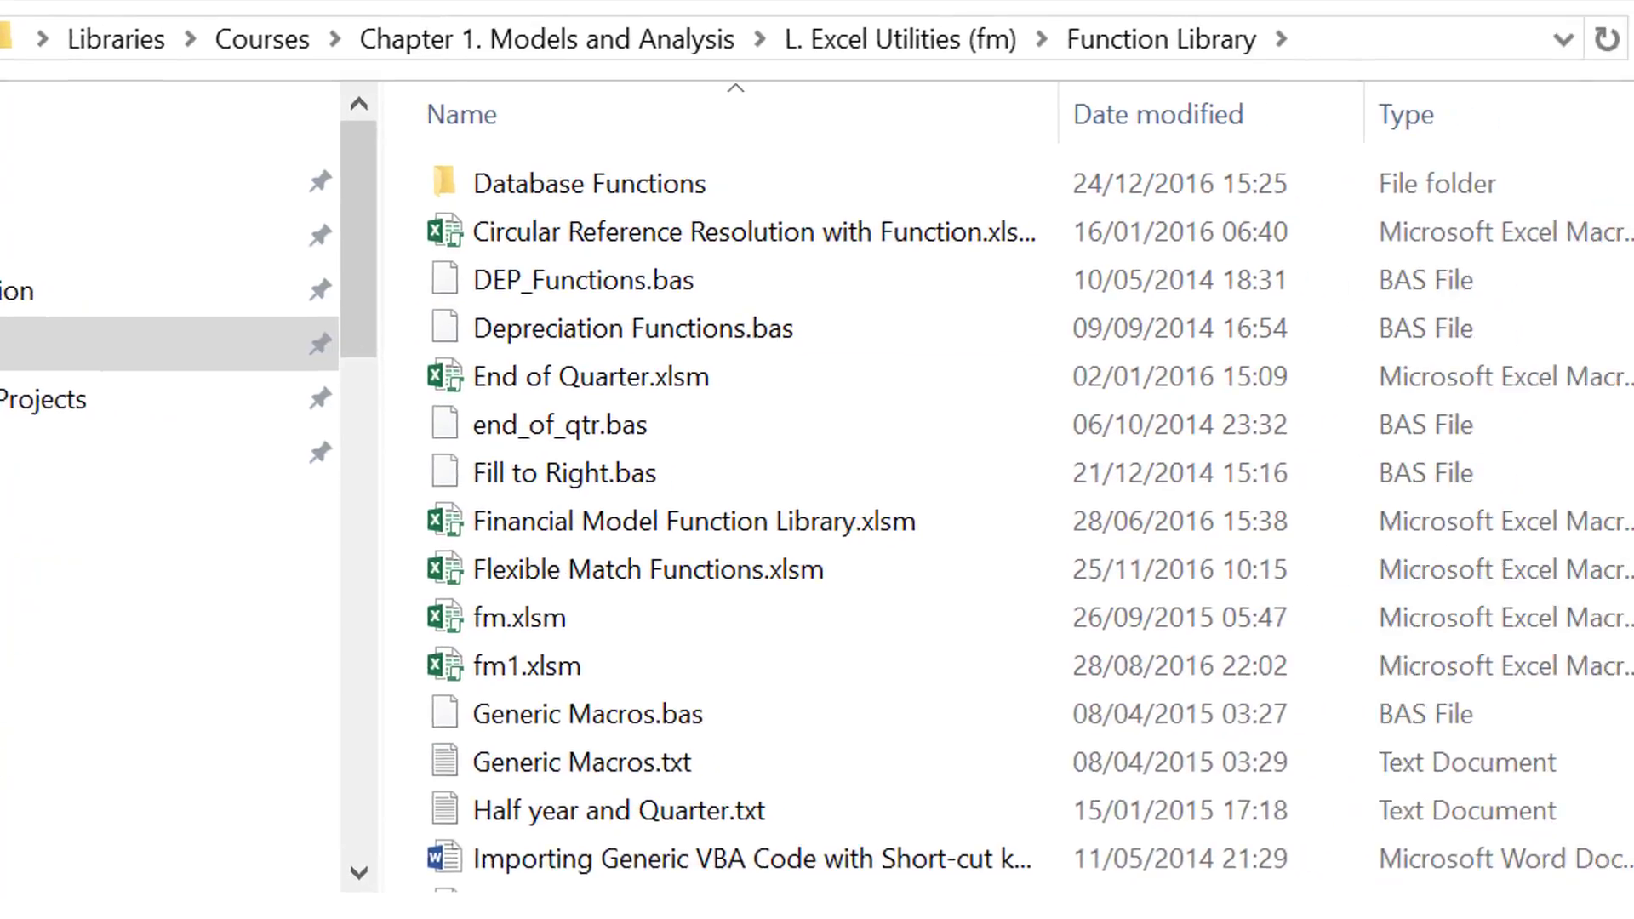
{"action": "scroll", "coordinate": [641, 554], "scroll_direction": "down", "scroll_amount": 2}
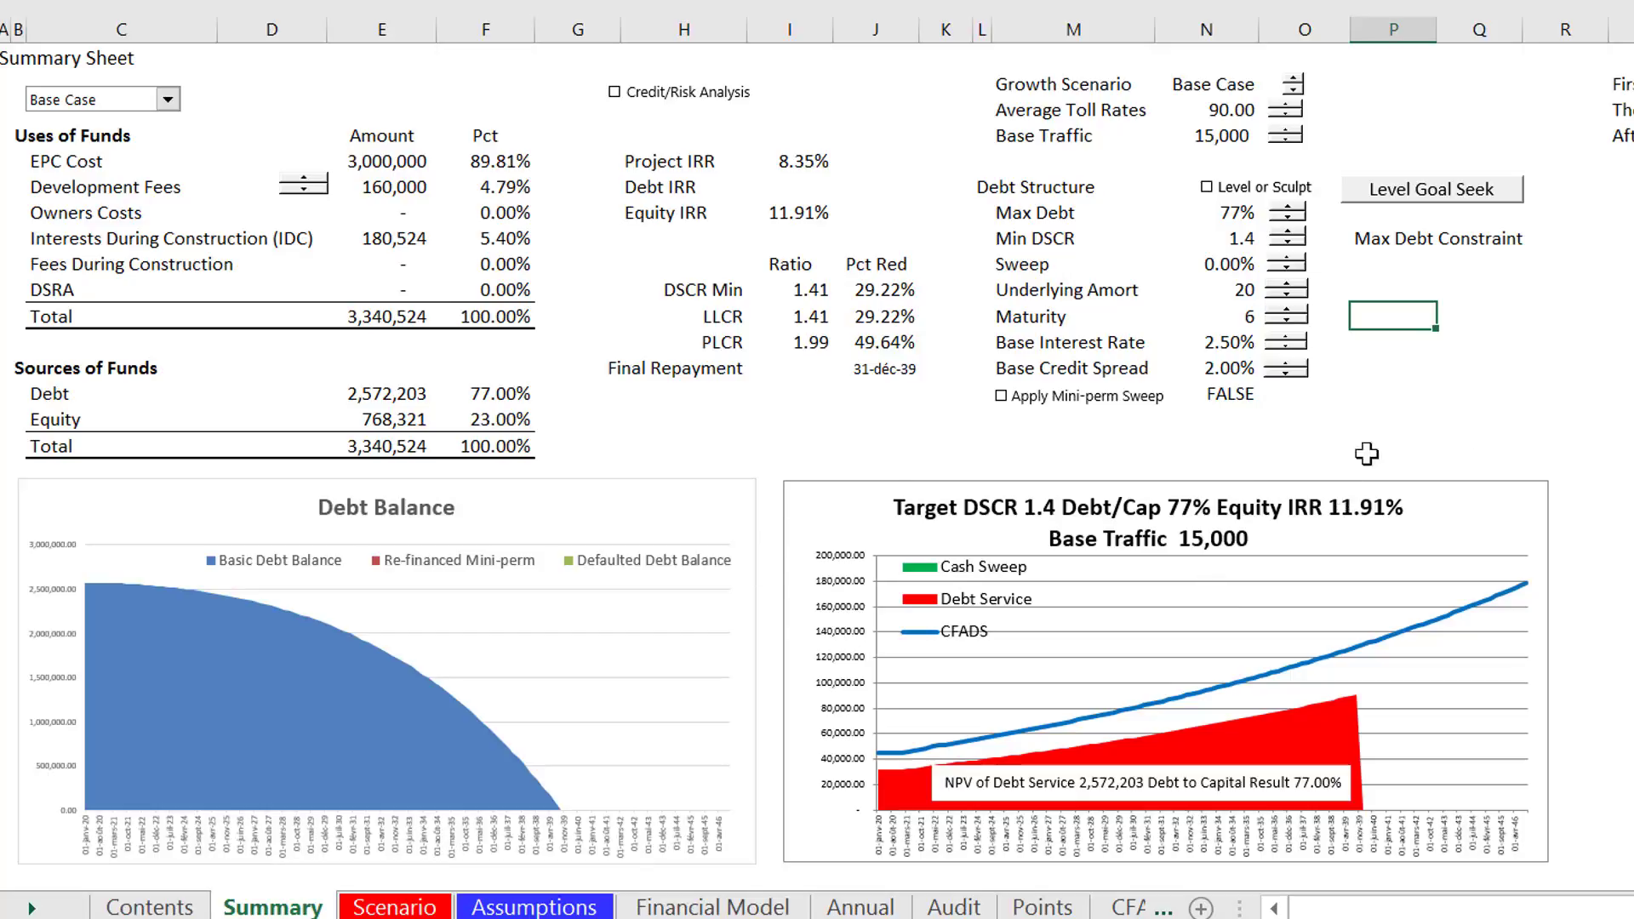
- Look through the open Excel workbooks and return to the Summary sheet of Toll Road Mini Perm.xlsm
{"action": "key", "text": "ctrl+Tab"}
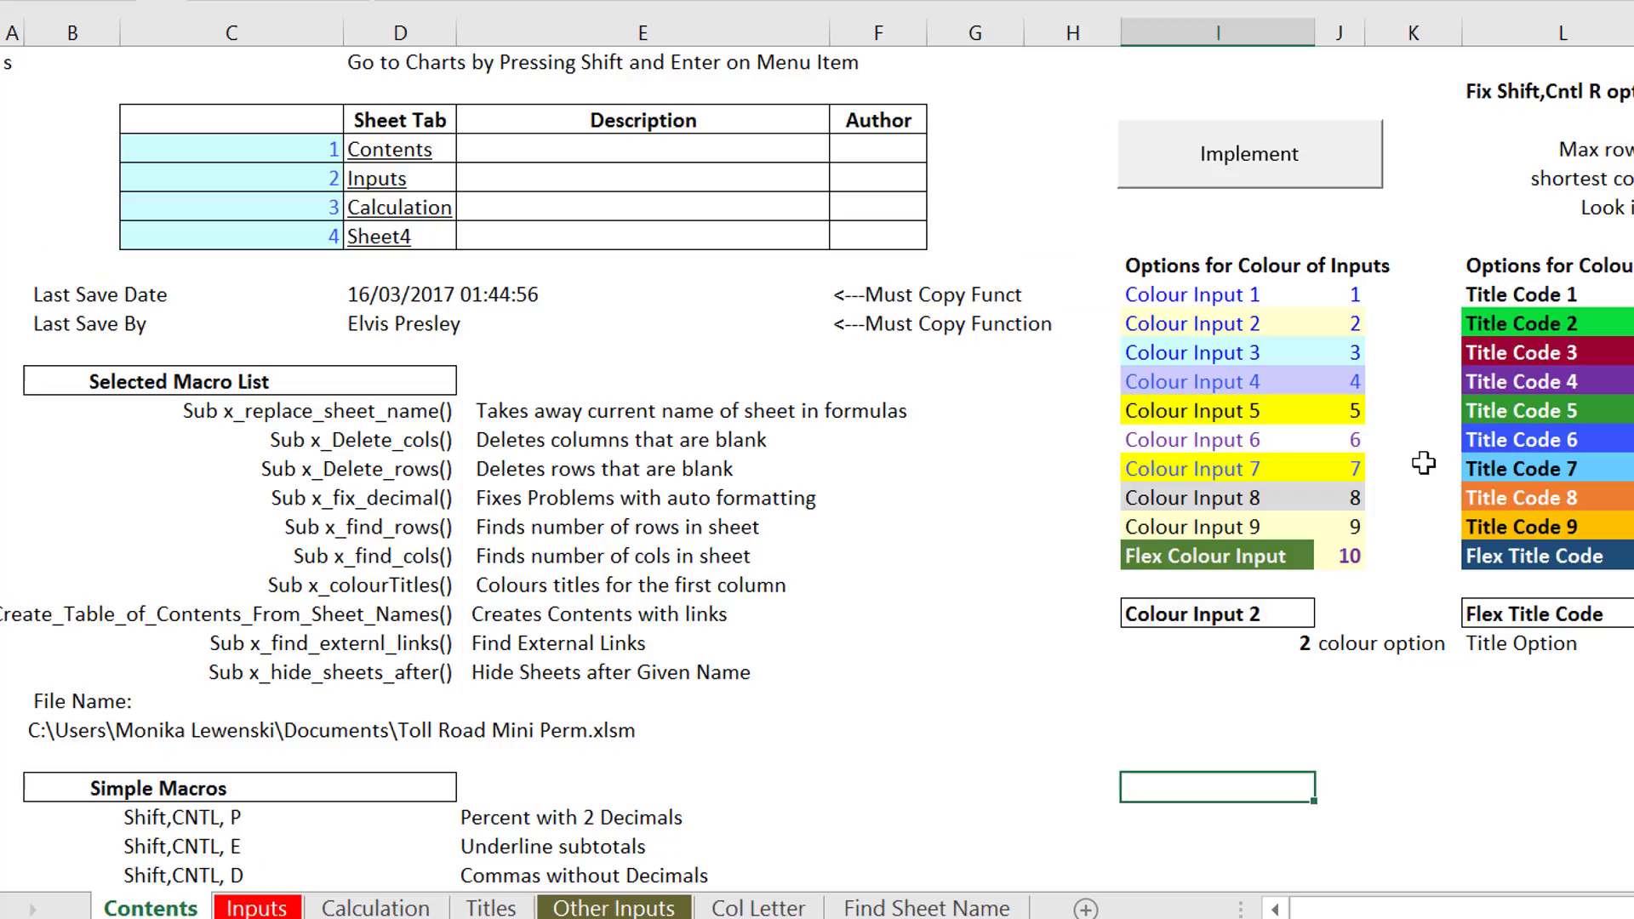
{"action": "key", "text": "ctrl+Tab"}
{"action": "key", "text": "ctrl+Tab"}
{"action": "key", "text": "ctrl+Tab"}
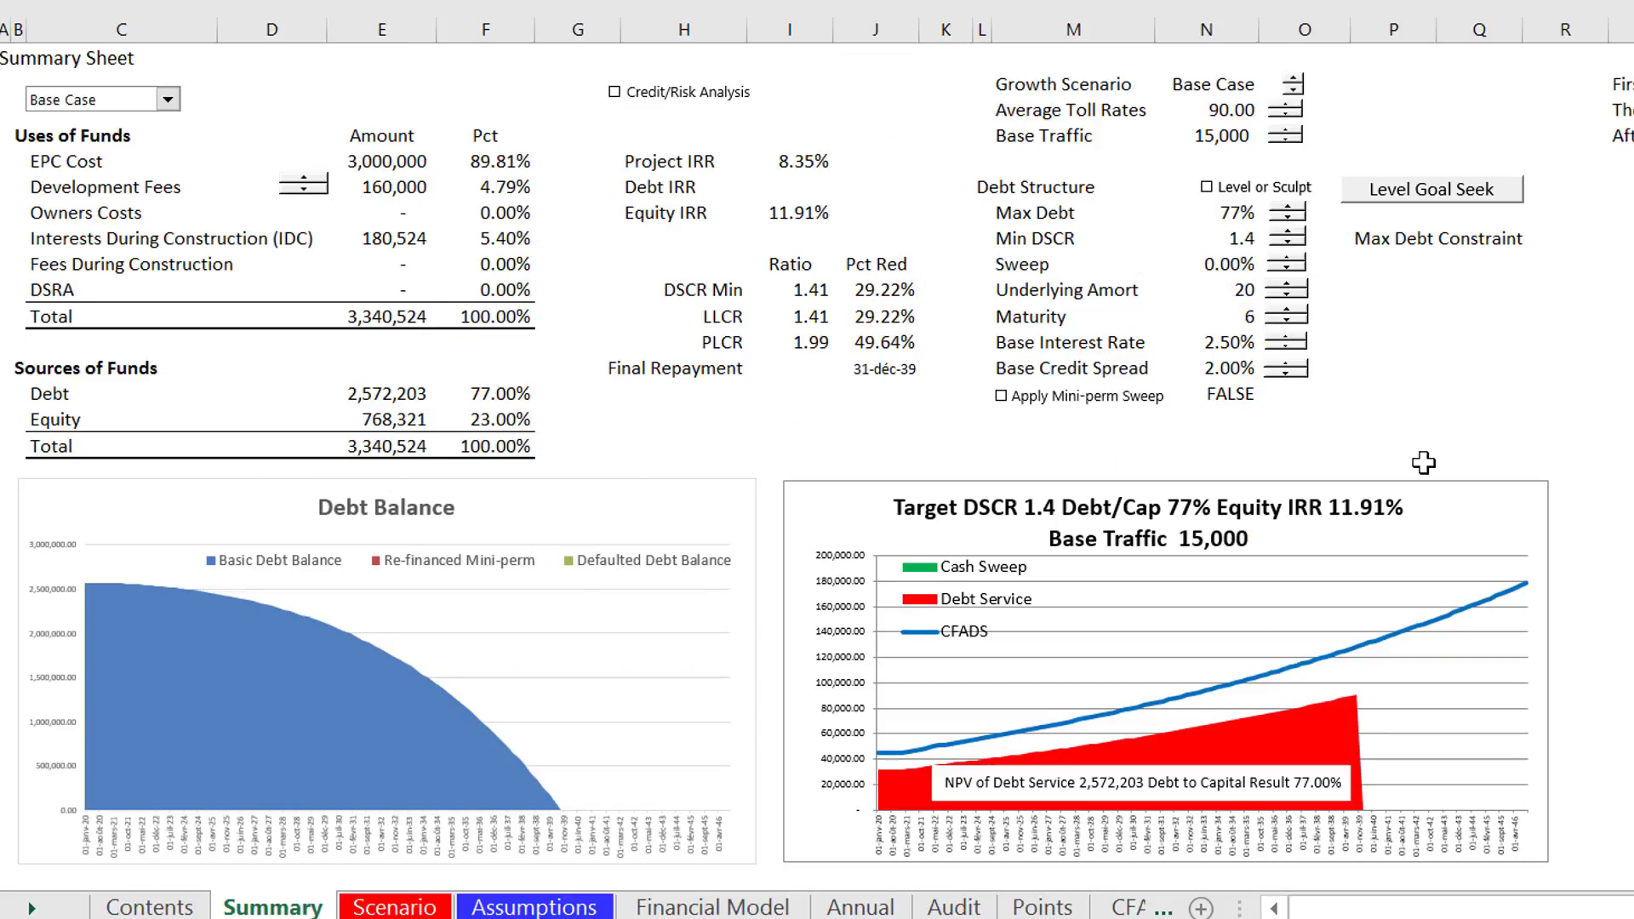
{"action": "key", "text": "ctrl+Tab"}
{"action": "key", "text": "ctrl+Tab"}
{"action": "key", "text": "ctrl+Tab"}
{"action": "key", "text": "ctrl+Tab"}
{"action": "key", "text": "ctrl+Tab"}
{"action": "key", "text": "ctrl+Tab"}
{"action": "key", "text": "ctrl+Tab"}
{"action": "key", "text": "ctrl+Tab"}
{"action": "key", "text": "ctrl+Tab"}
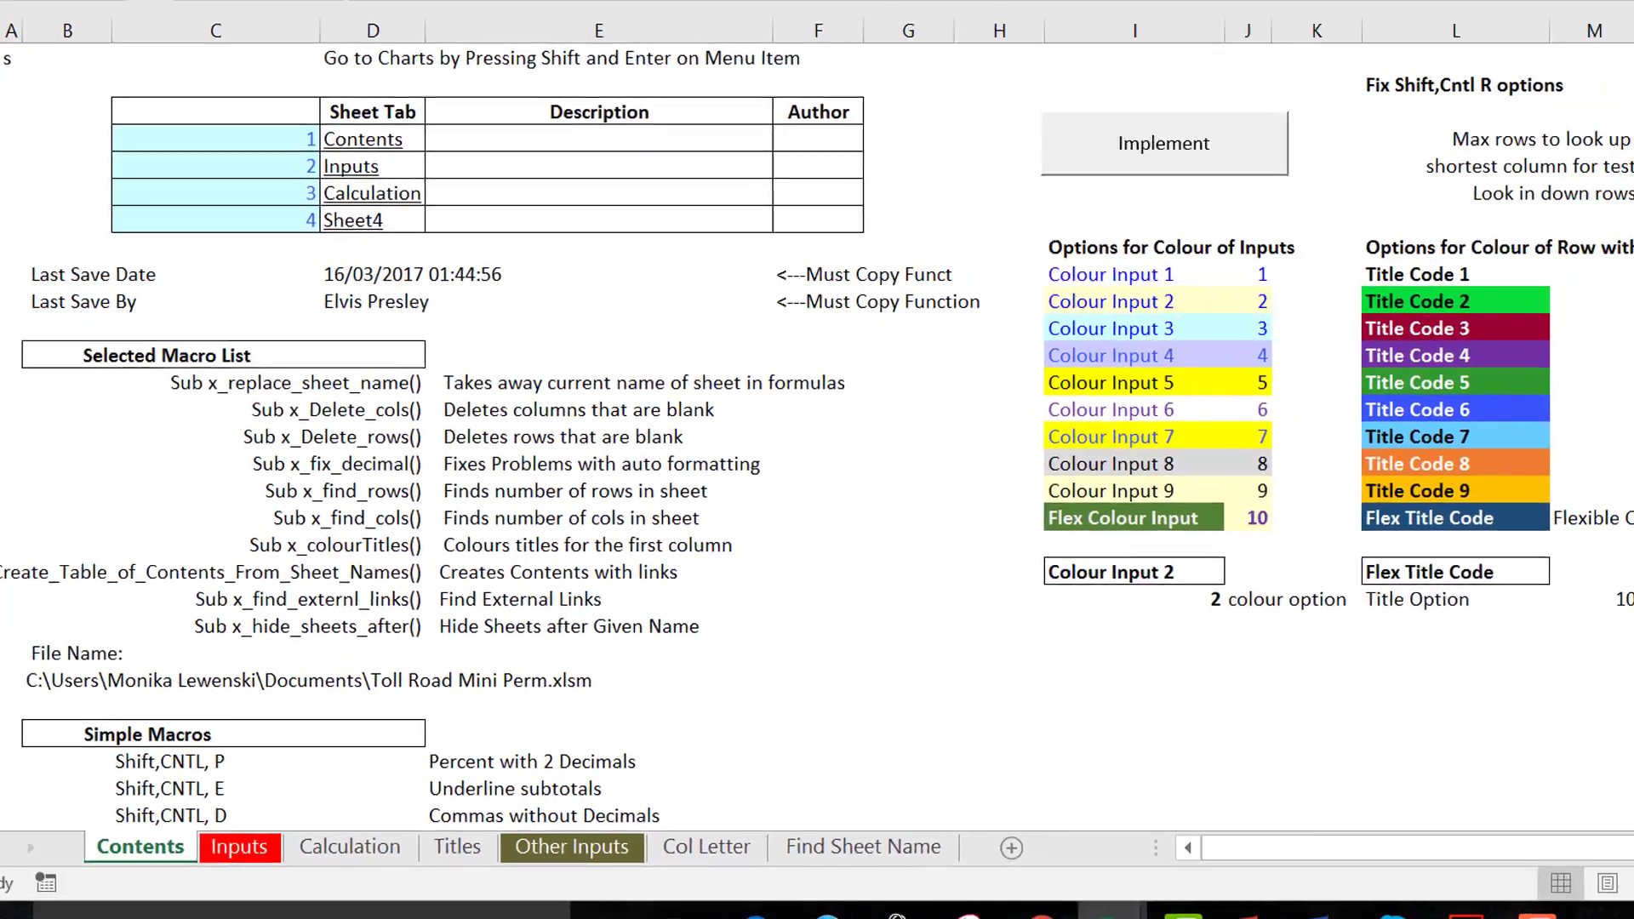
{"action": "mouse_move", "coordinate": [1030, 863]}
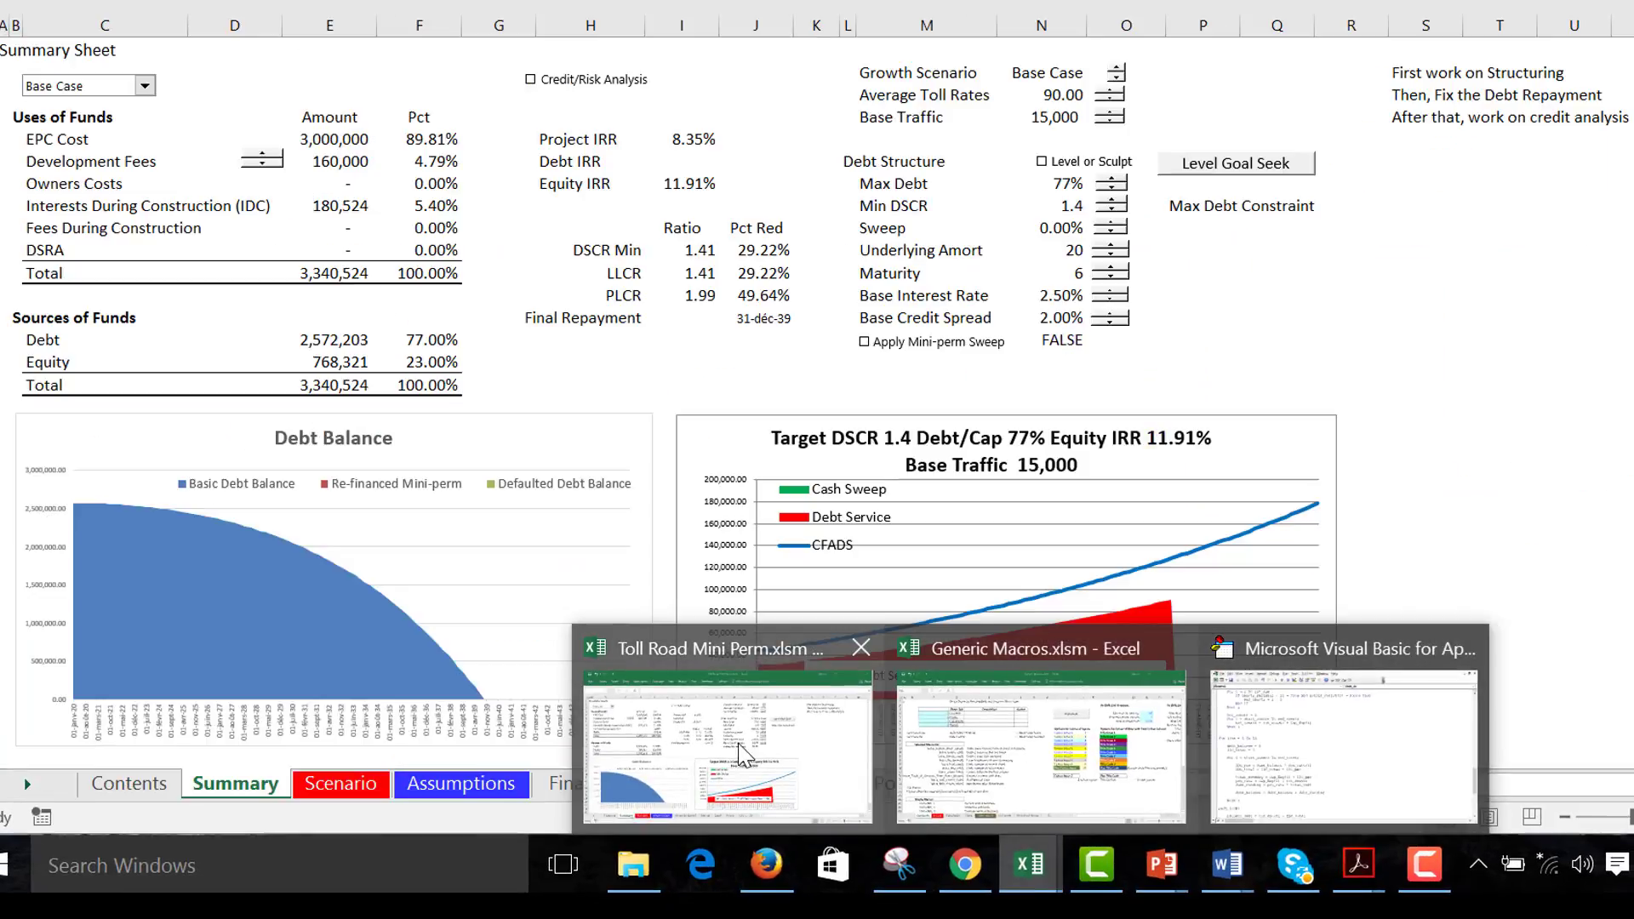
{"action": "left_click", "coordinate": [742, 753]}
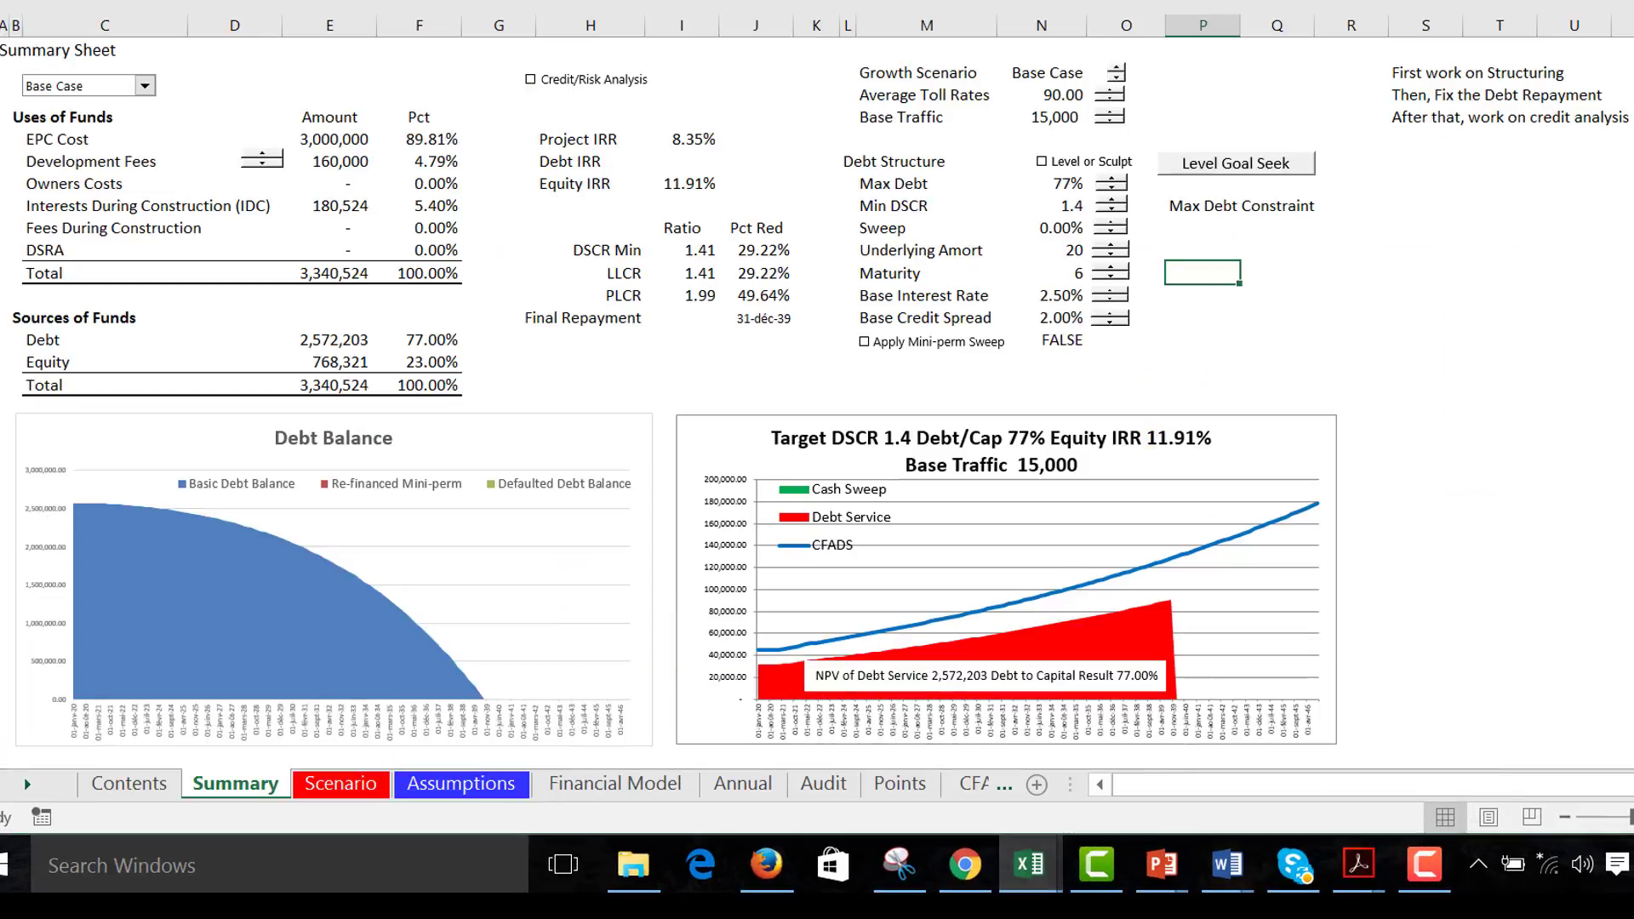
- Open Read Array.xlsm from the list of recent workbooks
{"action": "key", "text": "alt+f"}
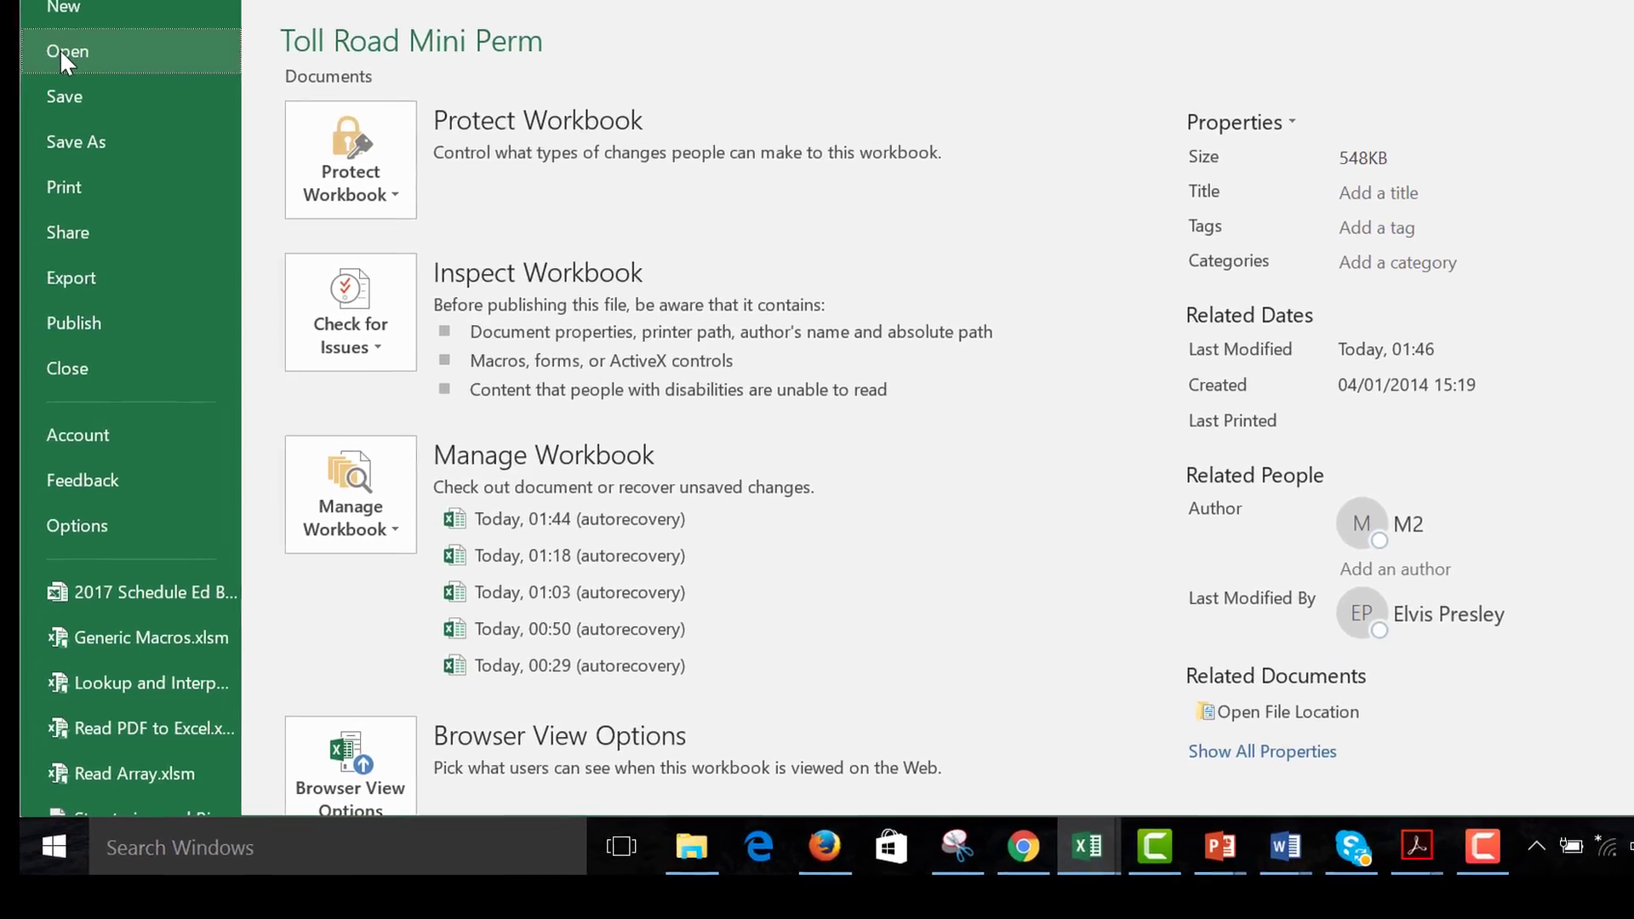
{"action": "left_click", "coordinate": [15, 68]}
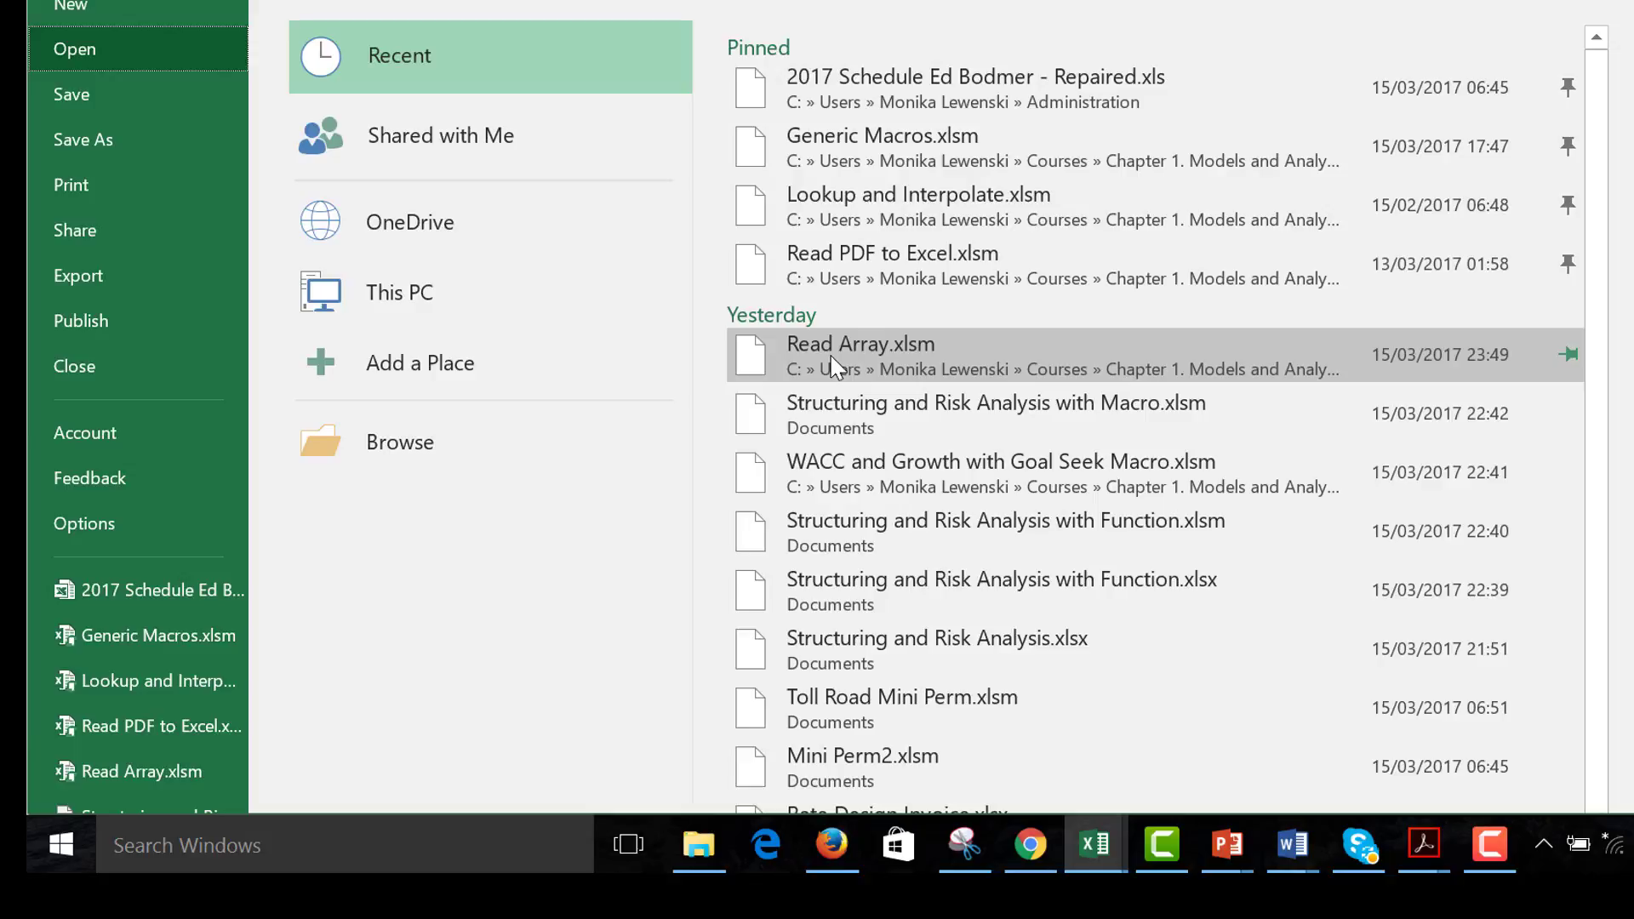
{"action": "scroll", "coordinate": [832, 365], "scroll_direction": "down", "scroll_amount": 10}
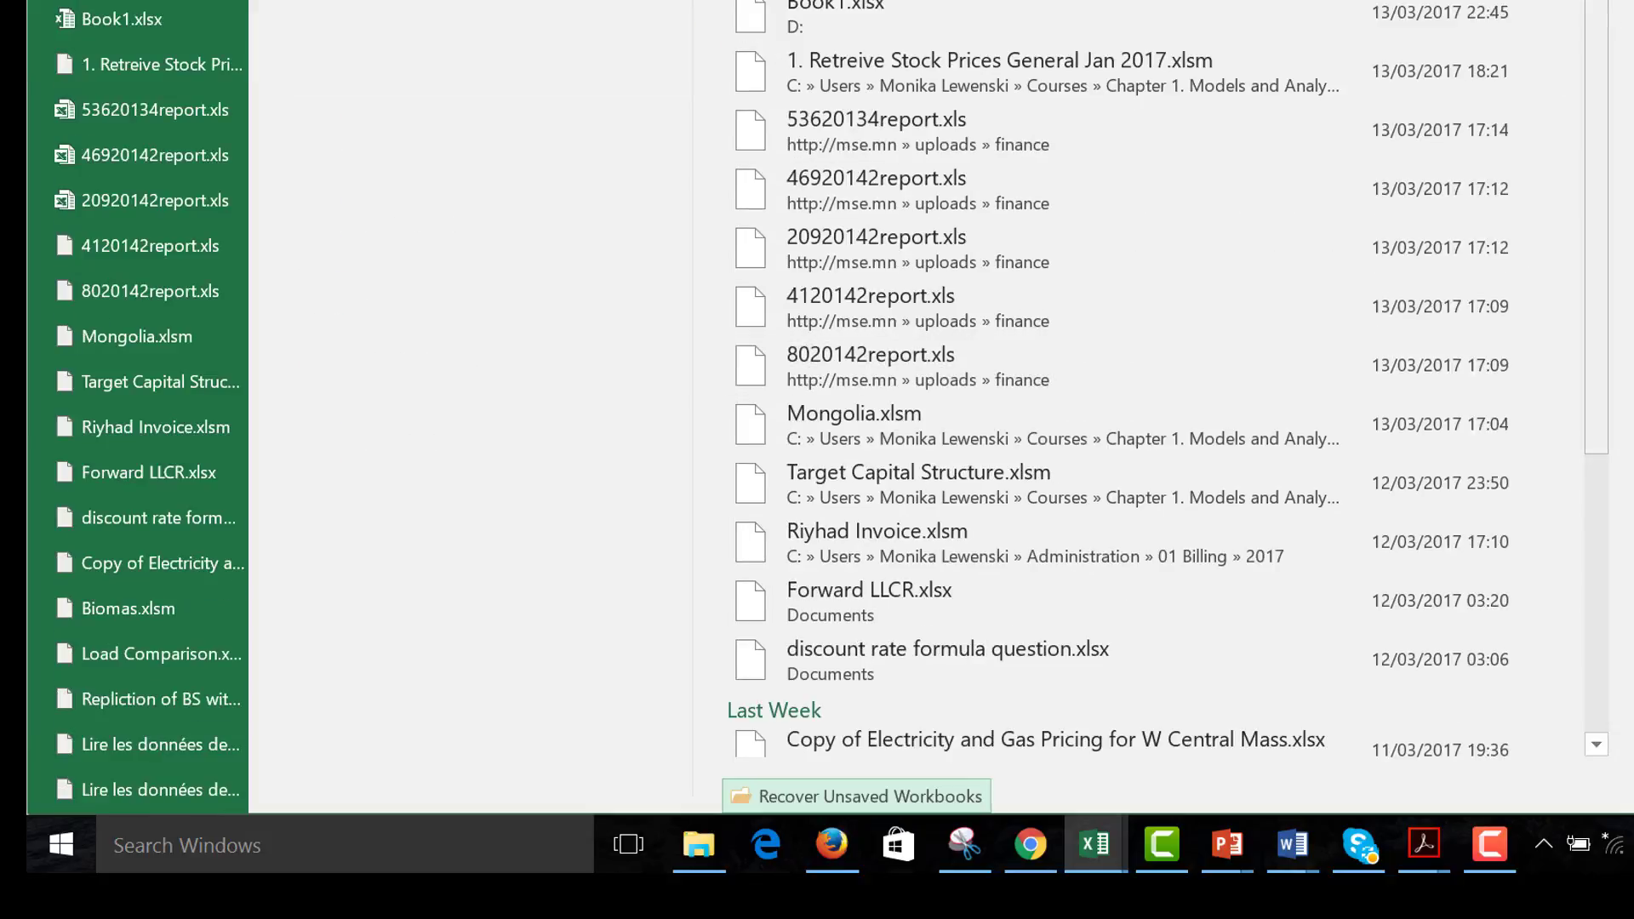
{"action": "scroll", "coordinate": [1021, 383], "scroll_direction": "up", "scroll_amount": 10}
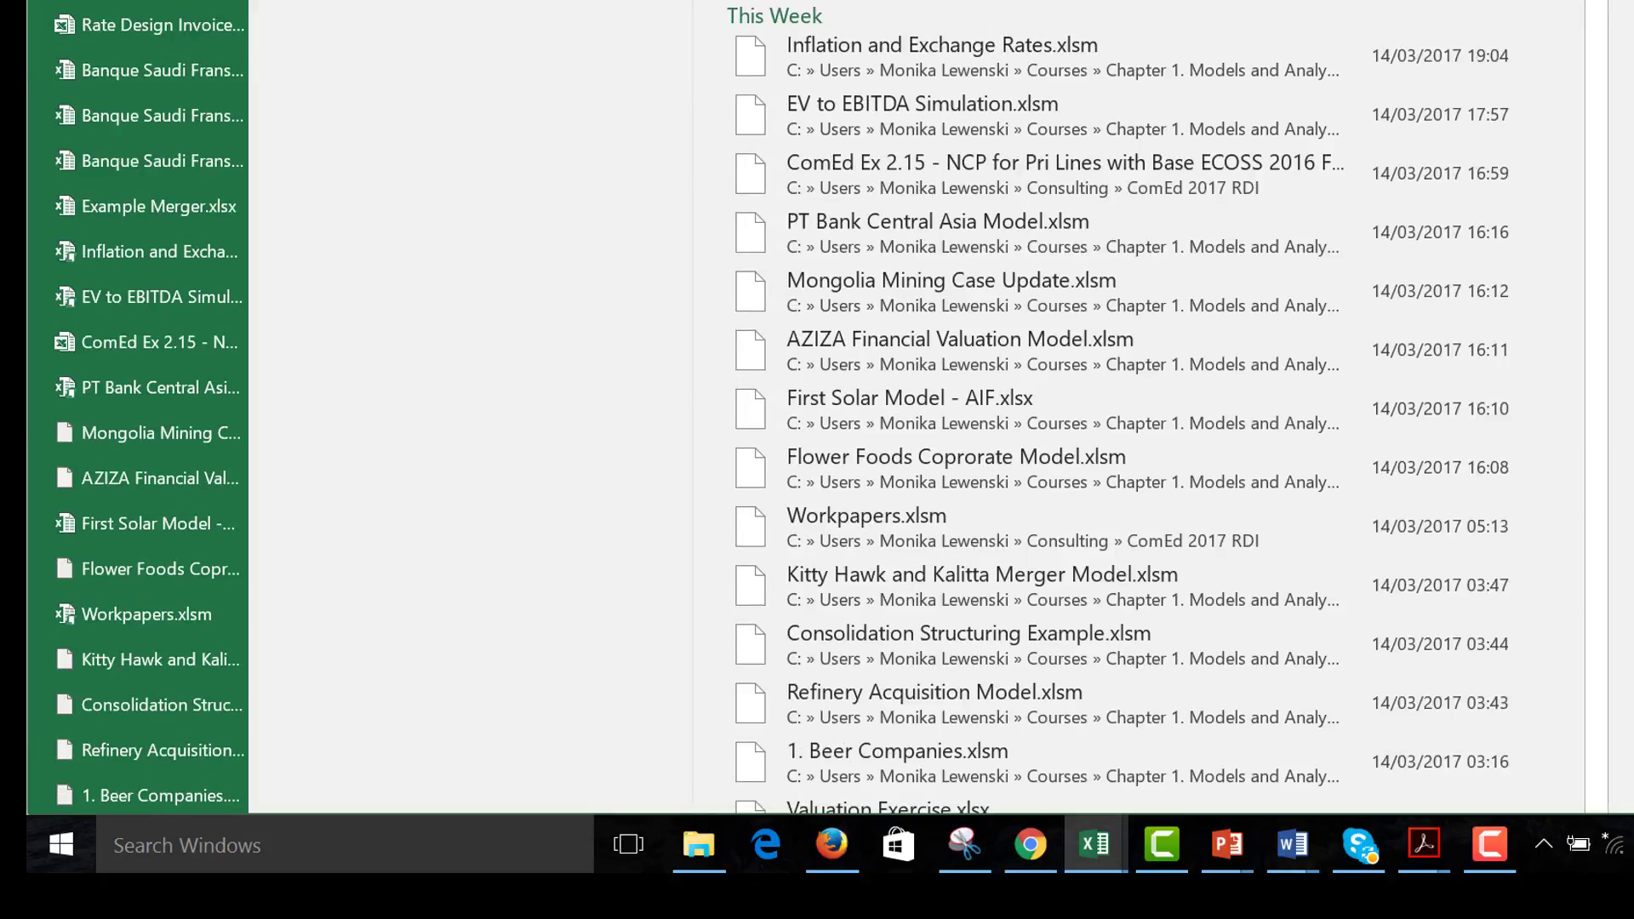
{"action": "scroll", "coordinate": [1021, 383], "scroll_direction": "up", "scroll_amount": 5}
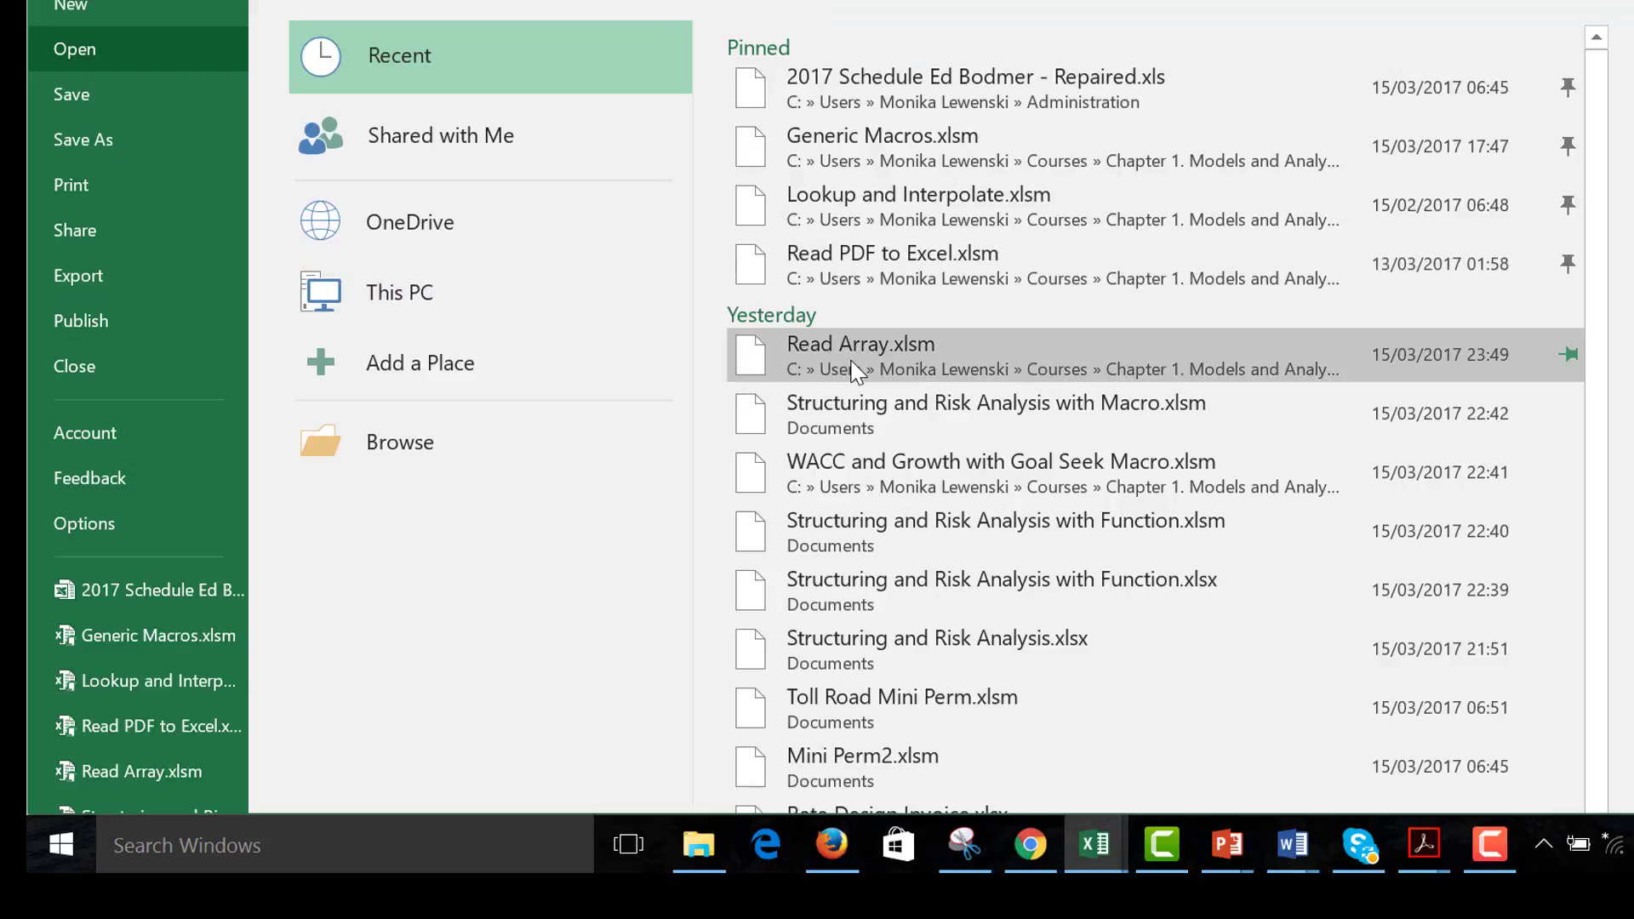
{"action": "scroll", "coordinate": [855, 372], "scroll_direction": "down", "scroll_amount": 10}
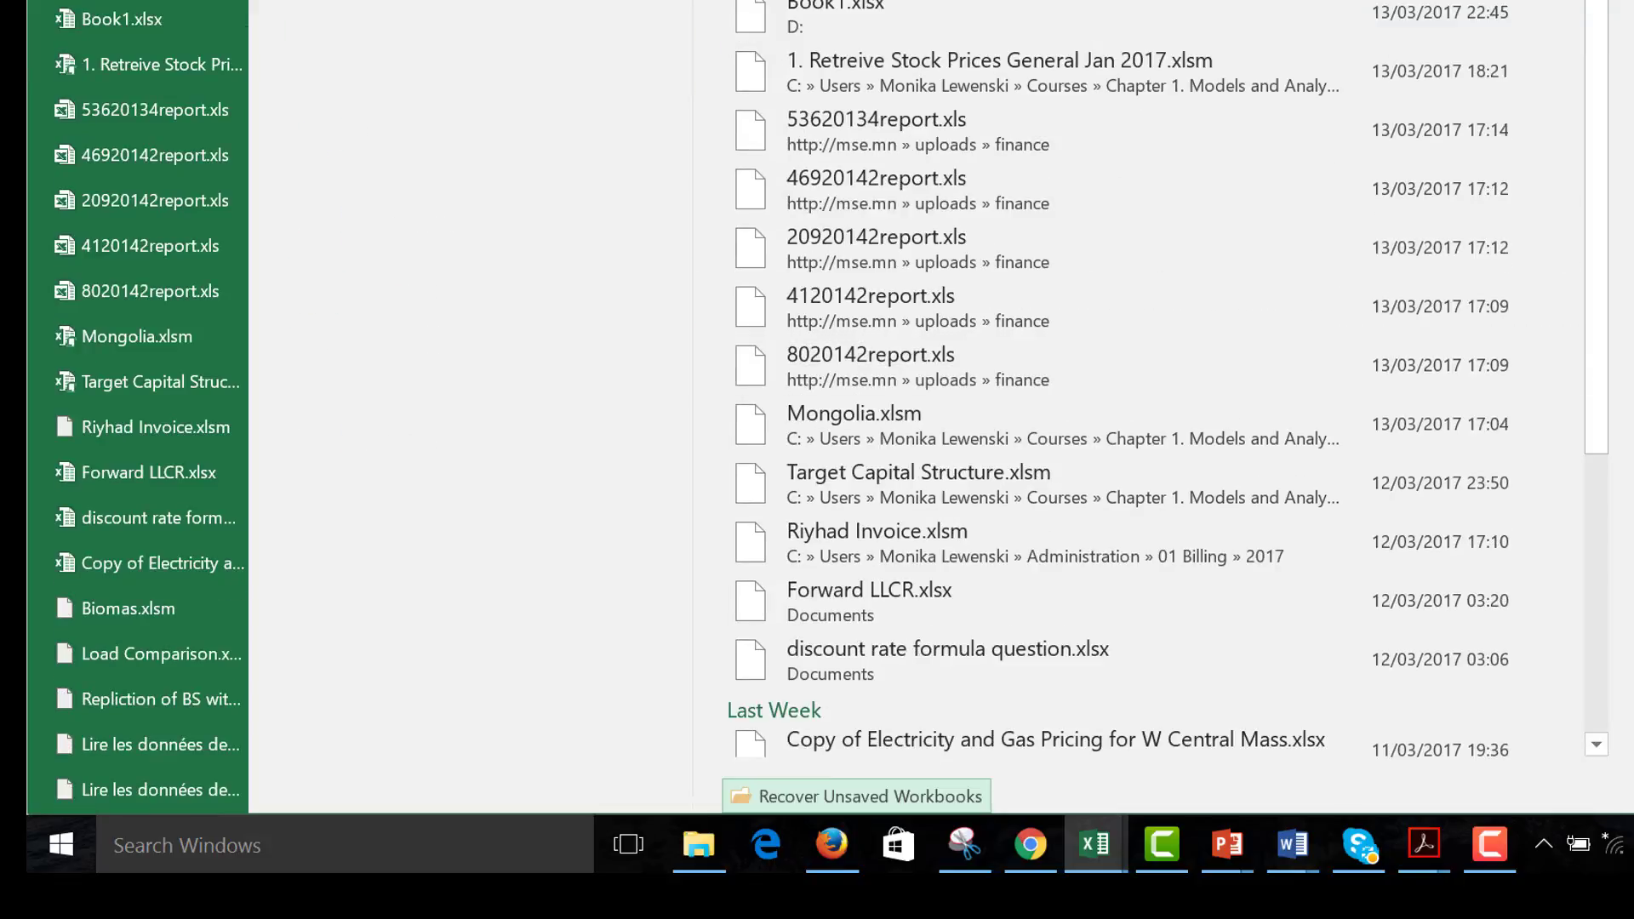
{"action": "scroll", "coordinate": [855, 372], "scroll_direction": "up", "scroll_amount": 10}
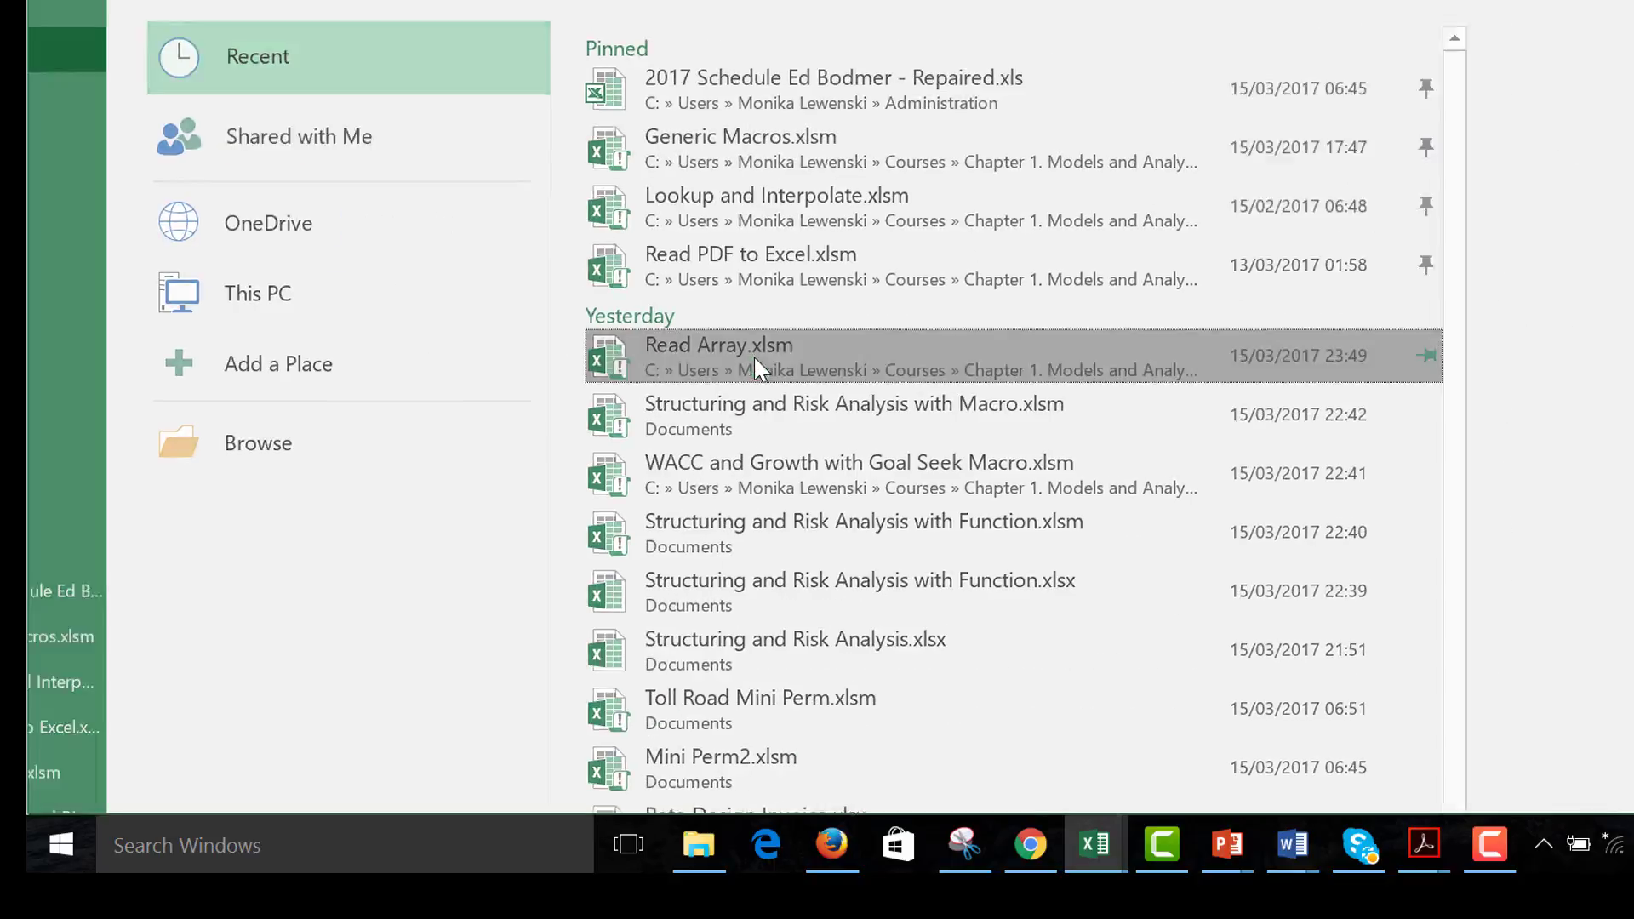
{"action": "left_click", "coordinate": [758, 366]}
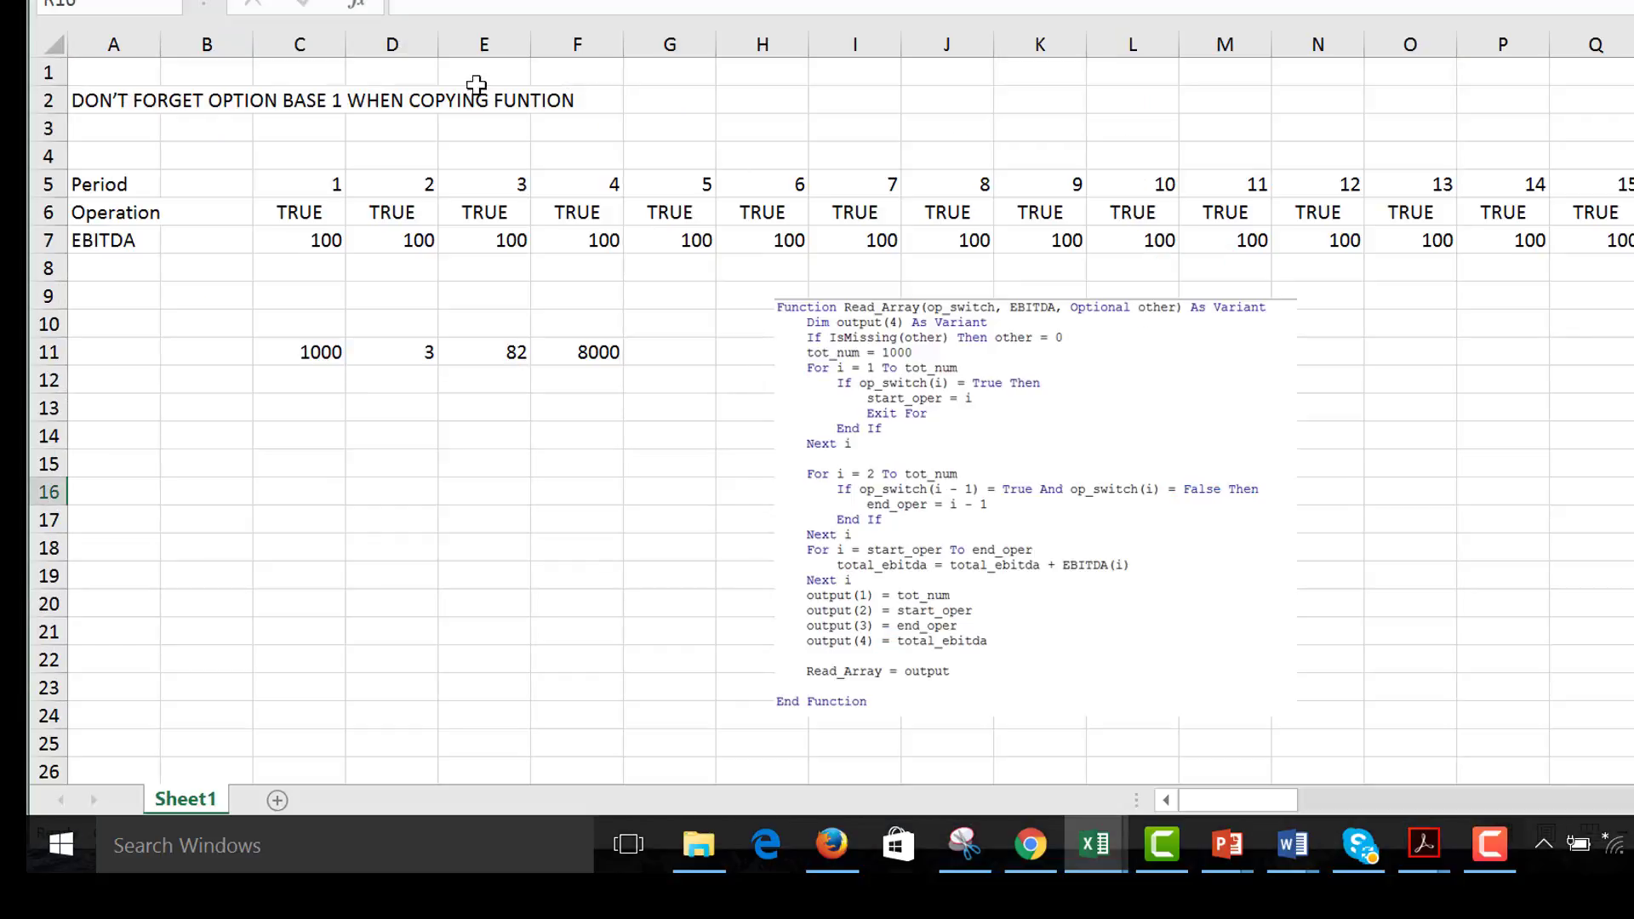
- Review the Option Base 1 reminder in A2 above the Read_Array example
{"action": "left_click", "coordinate": [315, 151]}
{"action": "key", "text": "Up"}
{"action": "key", "text": "Up"}
{"action": "key", "text": "Left"}
{"action": "key", "text": "Left"}
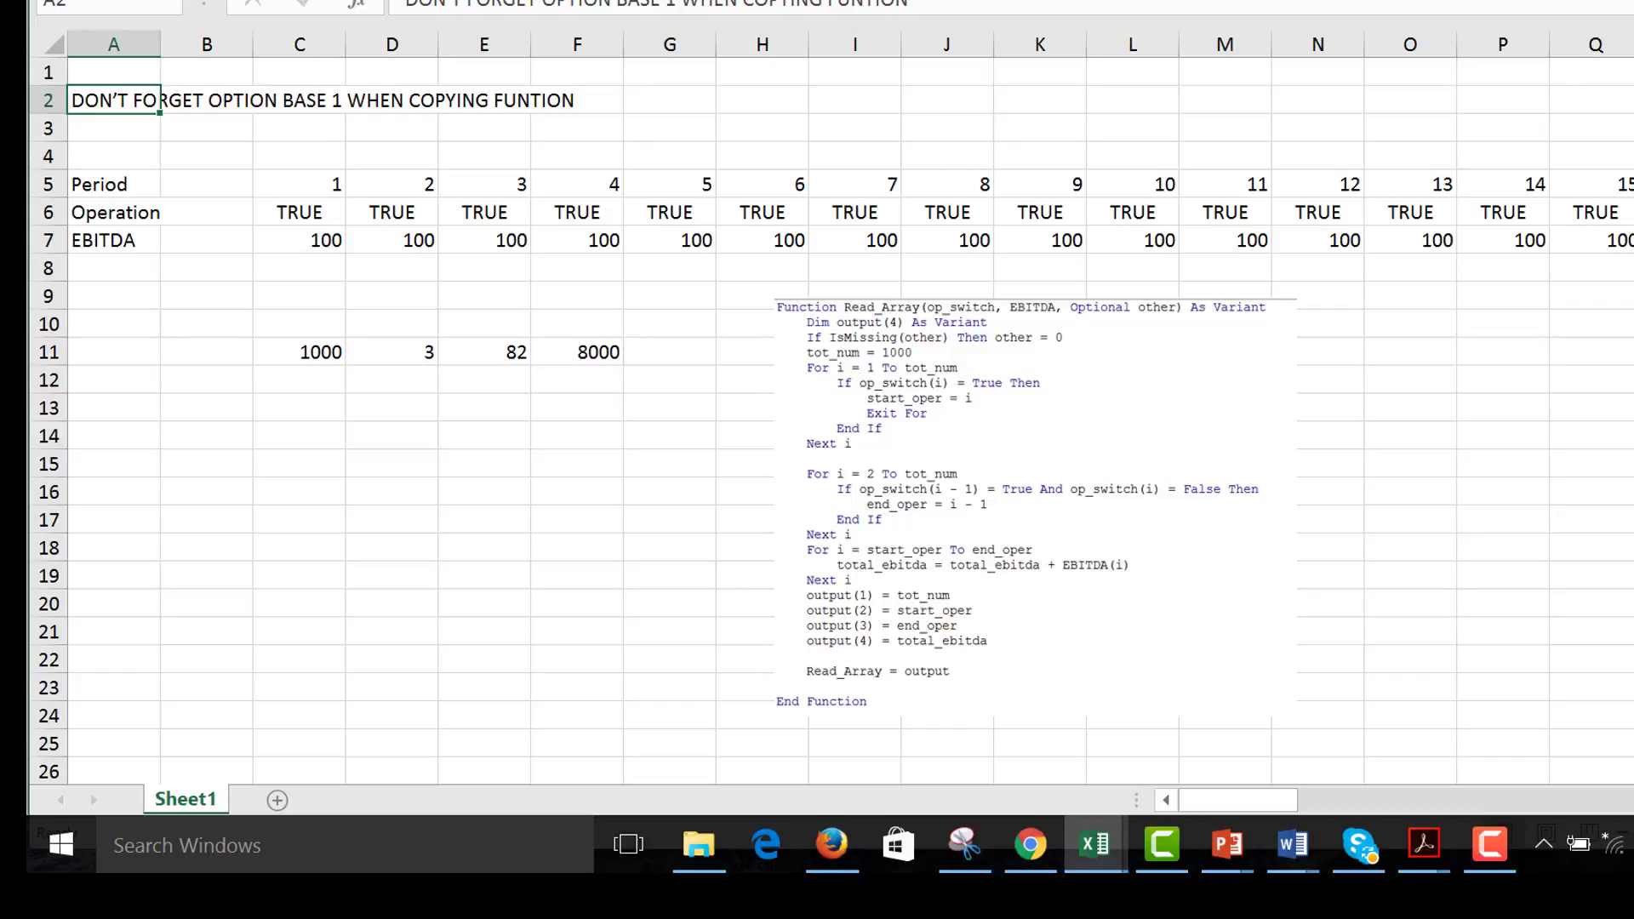
{"action": "left_click", "coordinate": [943, 0]}
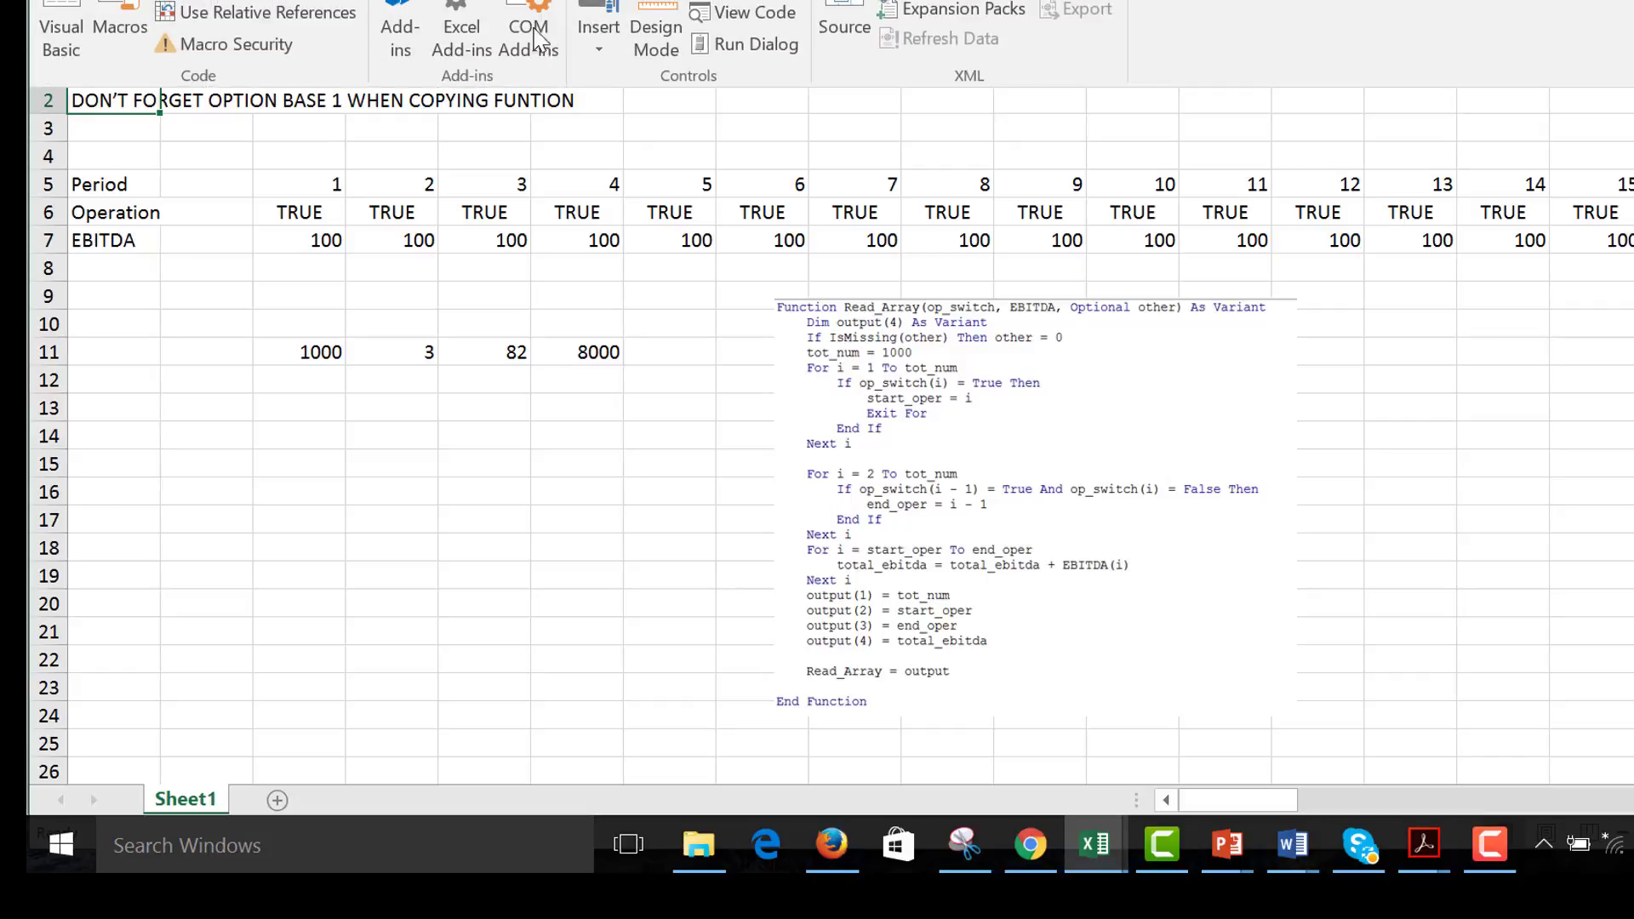
{"action": "left_click", "coordinate": [488, 503]}
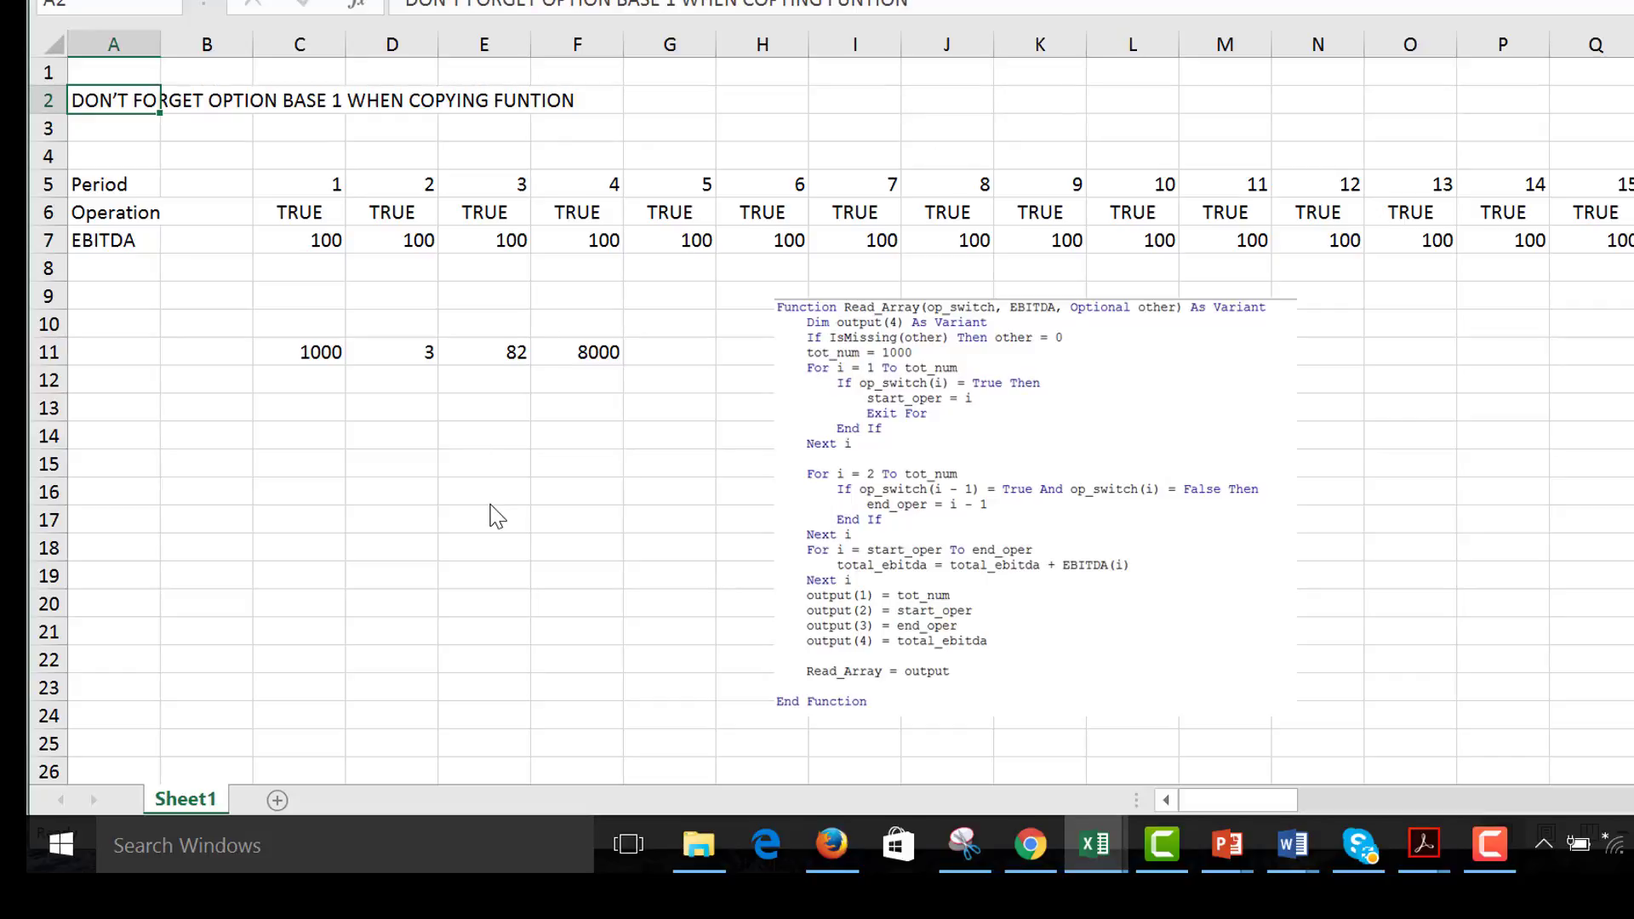
- Enter the first instruction "1. Alt F8" in cell B14, below the Read_Array results
{"action": "key", "text": "Down"}
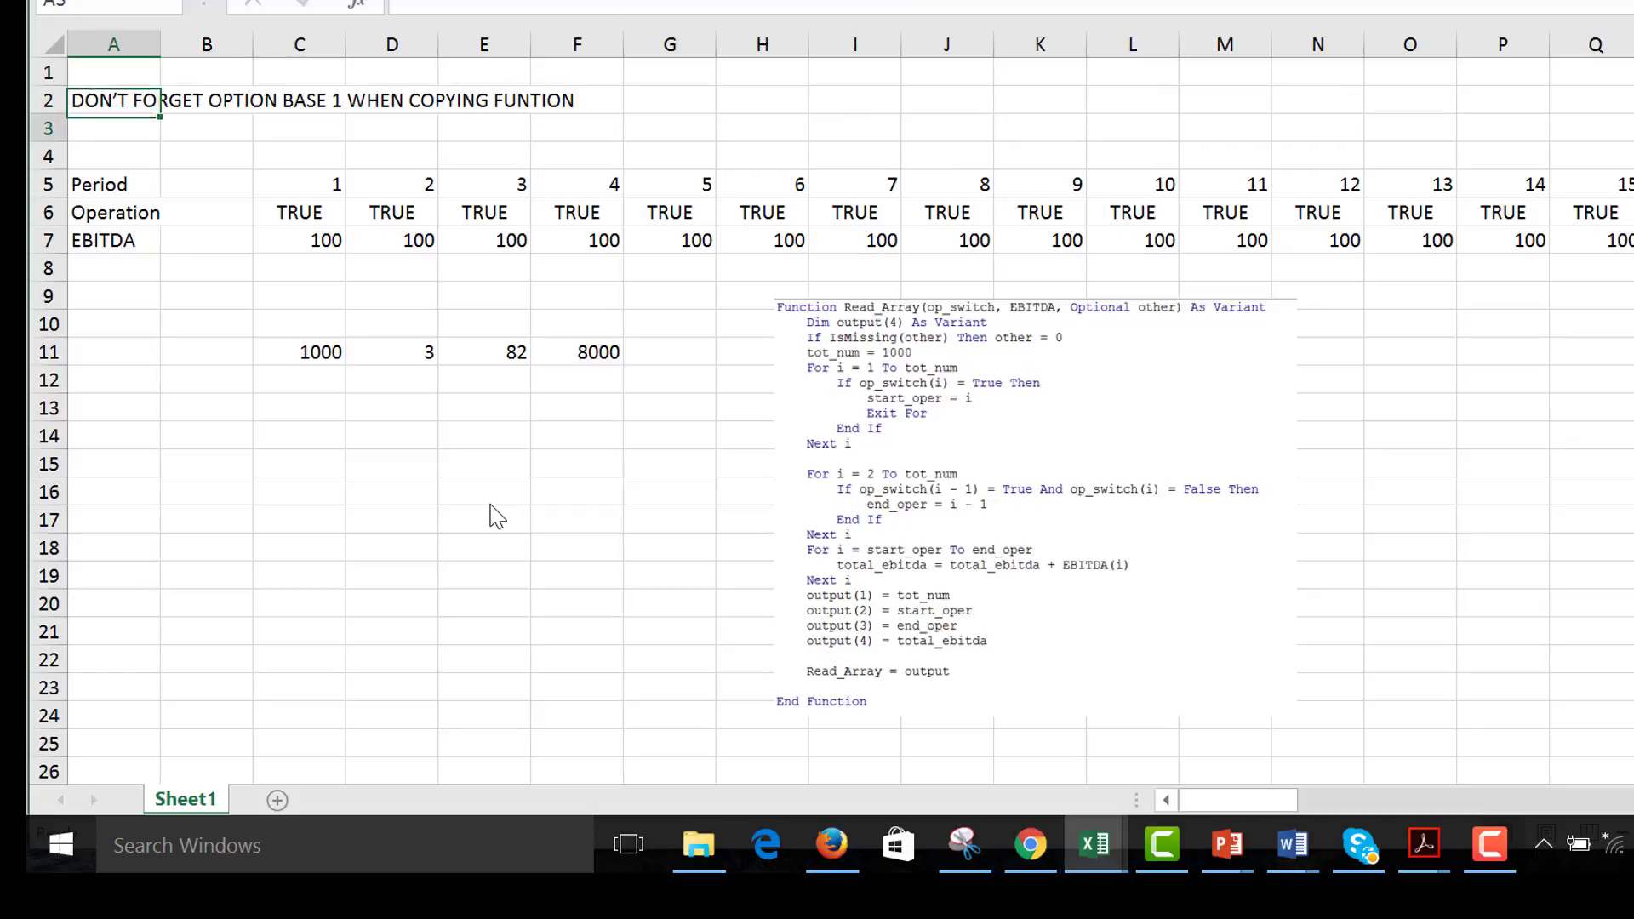
{"action": "key", "text": "Down"}
{"action": "key", "text": "Down"}
{"action": "key", "text": "Down"}
{"action": "key", "text": "Down"}
{"action": "key", "text": "Down"}
{"action": "key", "text": "Down"}
{"action": "key", "text": "Down"}
{"action": "key", "text": "Down"}
{"action": "key", "text": "Down"}
{"action": "key", "text": "Down"}
{"action": "key", "text": "Down"}
{"action": "key", "text": "Down"}
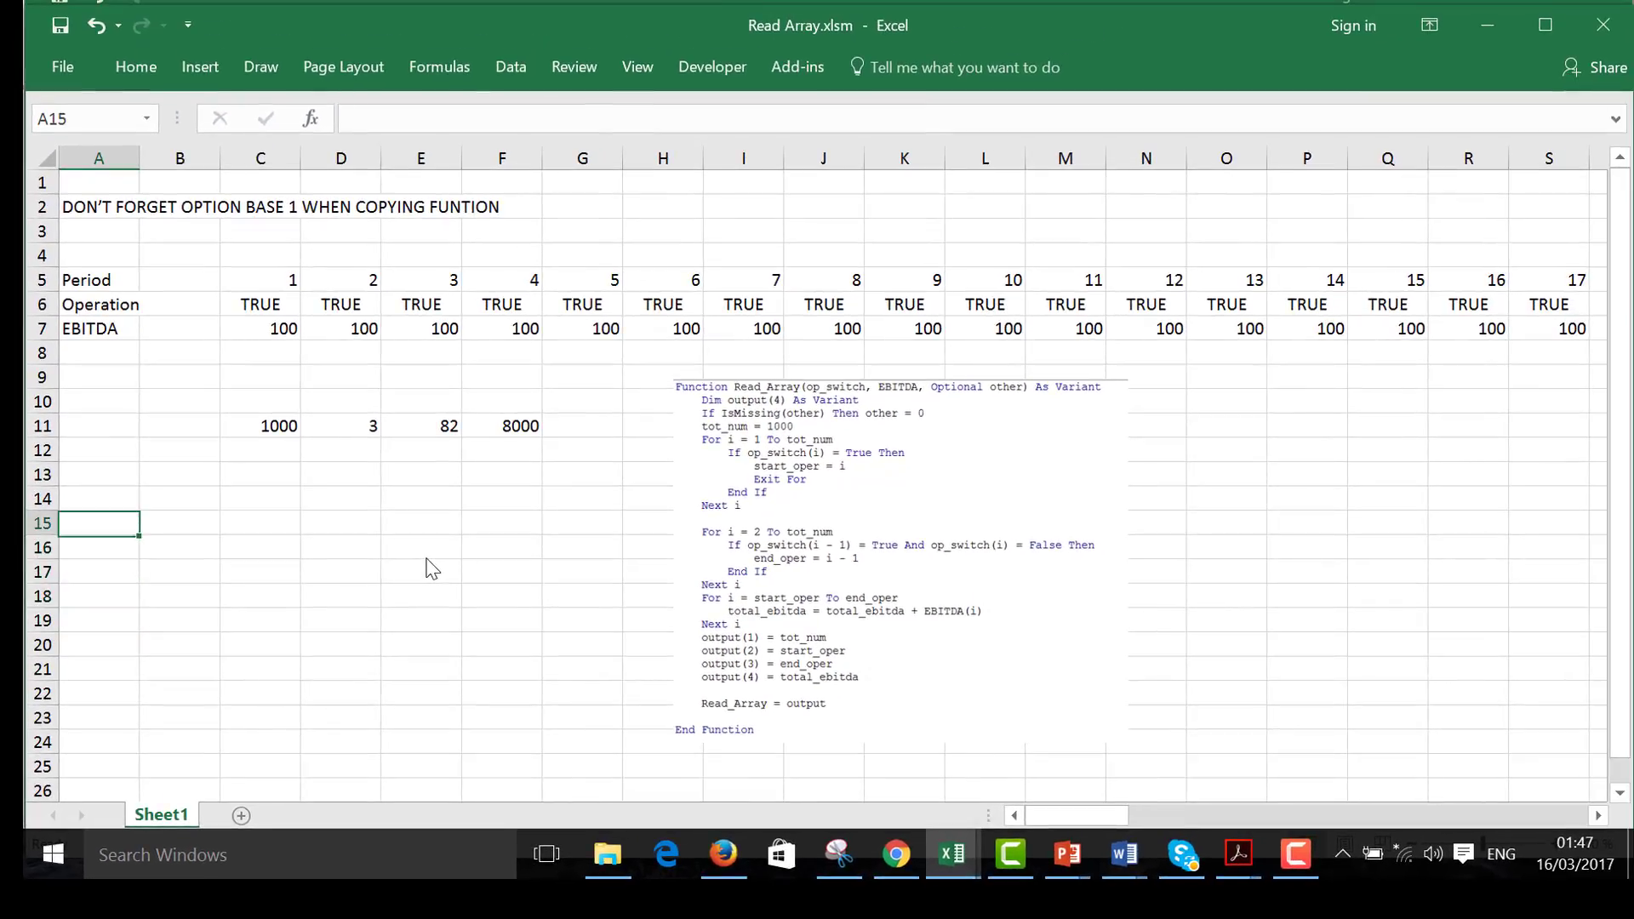
{"action": "key", "text": "Up"}
{"action": "key", "text": "Right"}
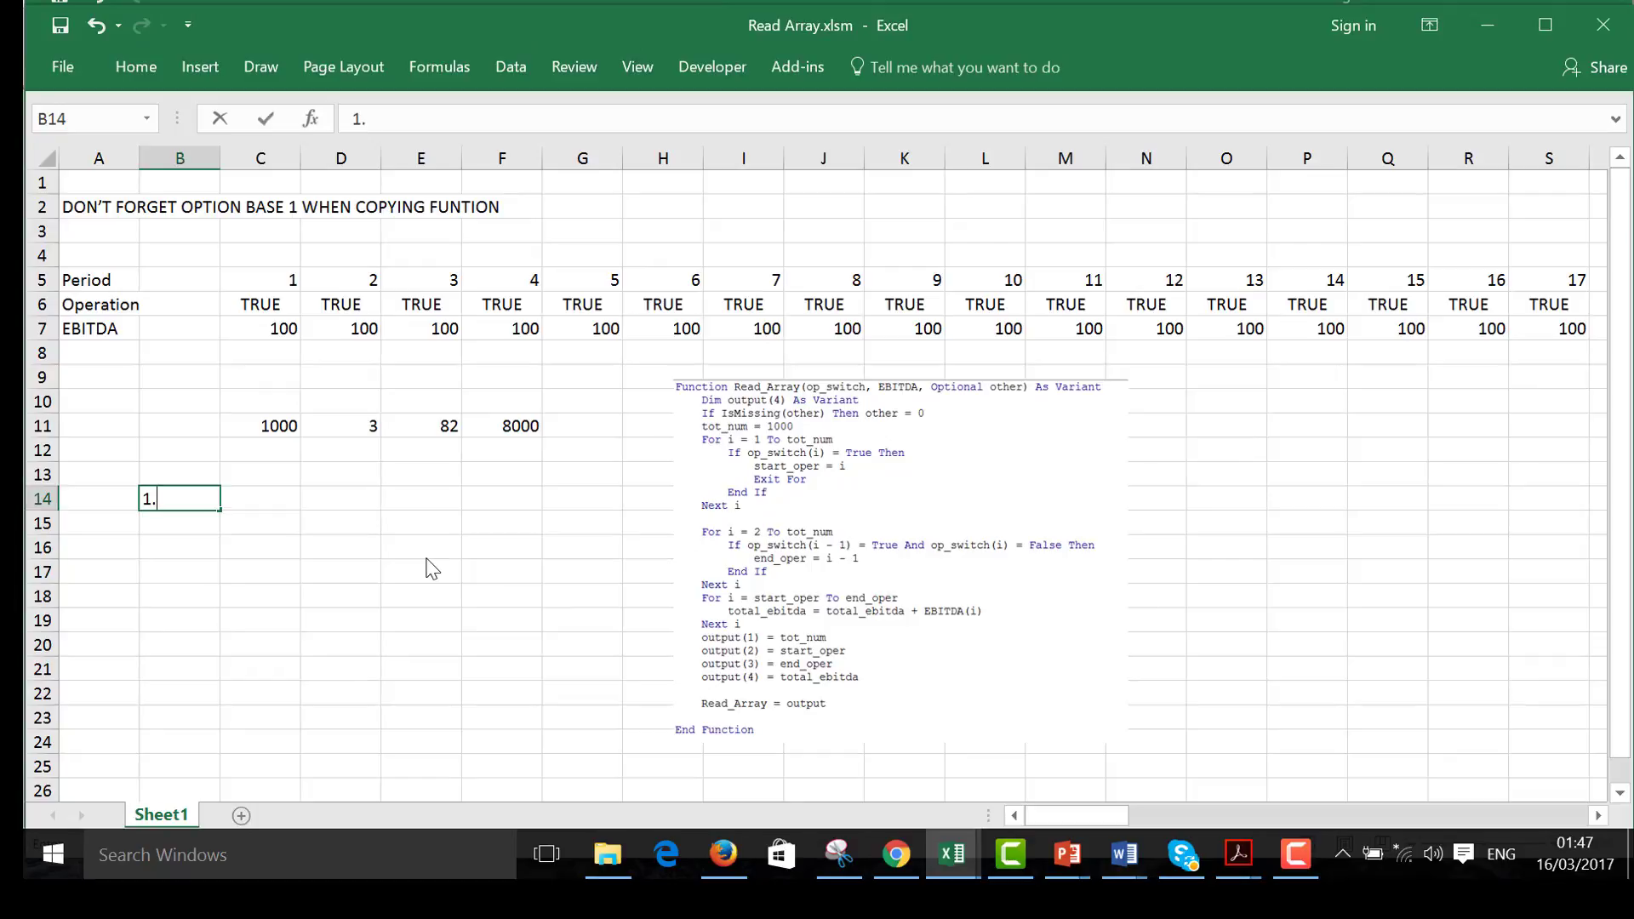
{"action": "type", "text": "1. S"}
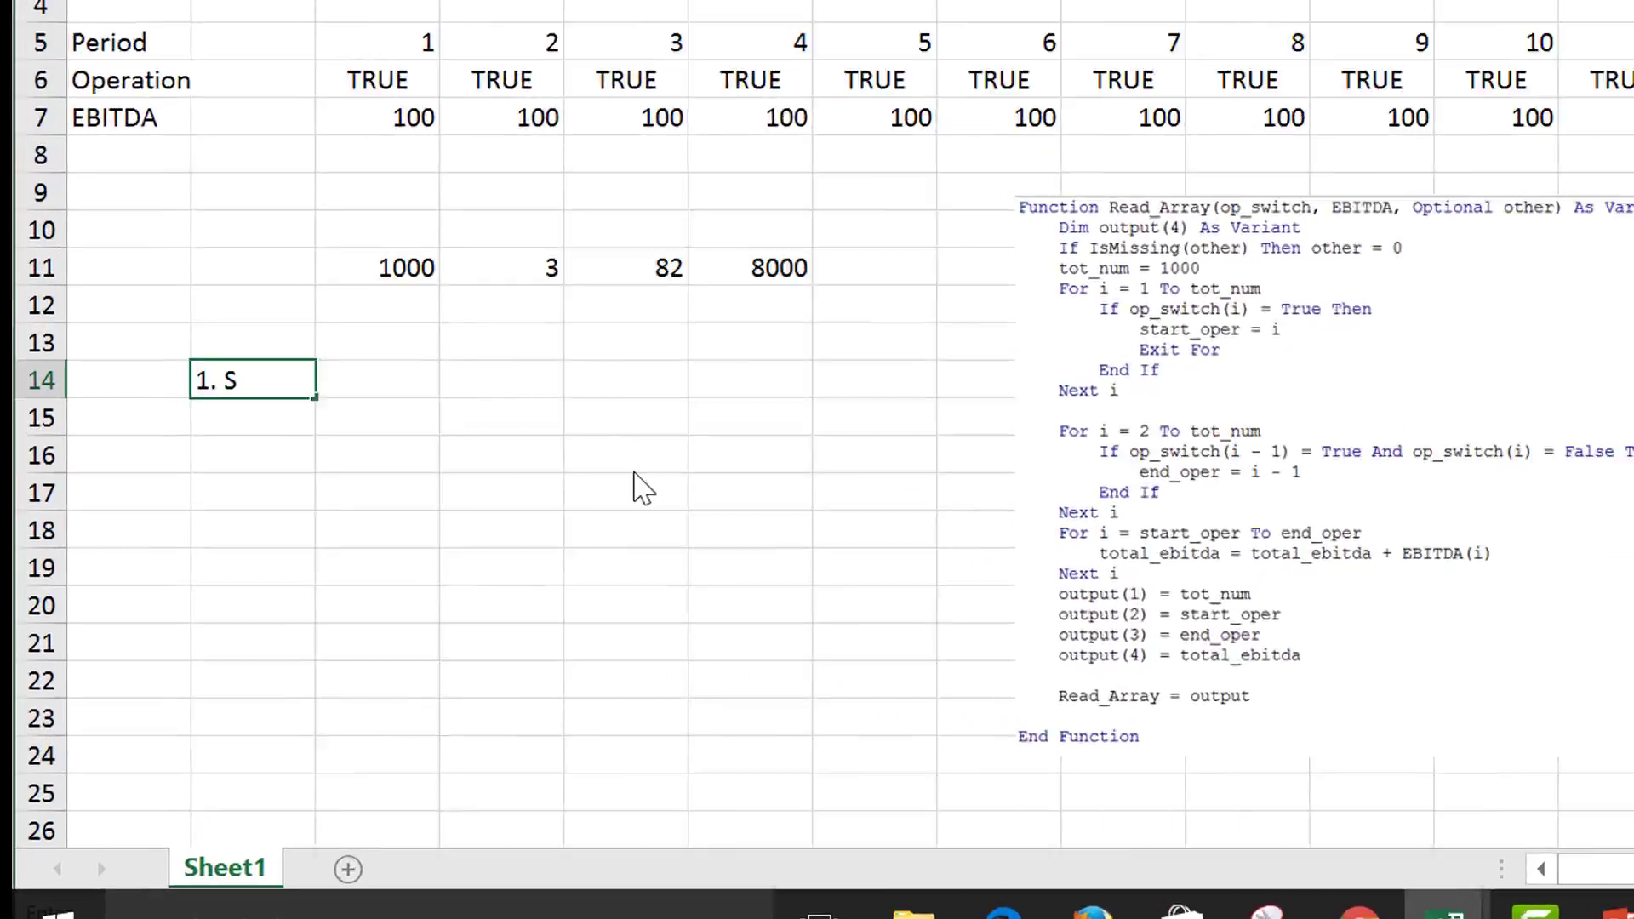
{"action": "type", "text": "te"}
{"action": "key", "text": "BackSpace"}
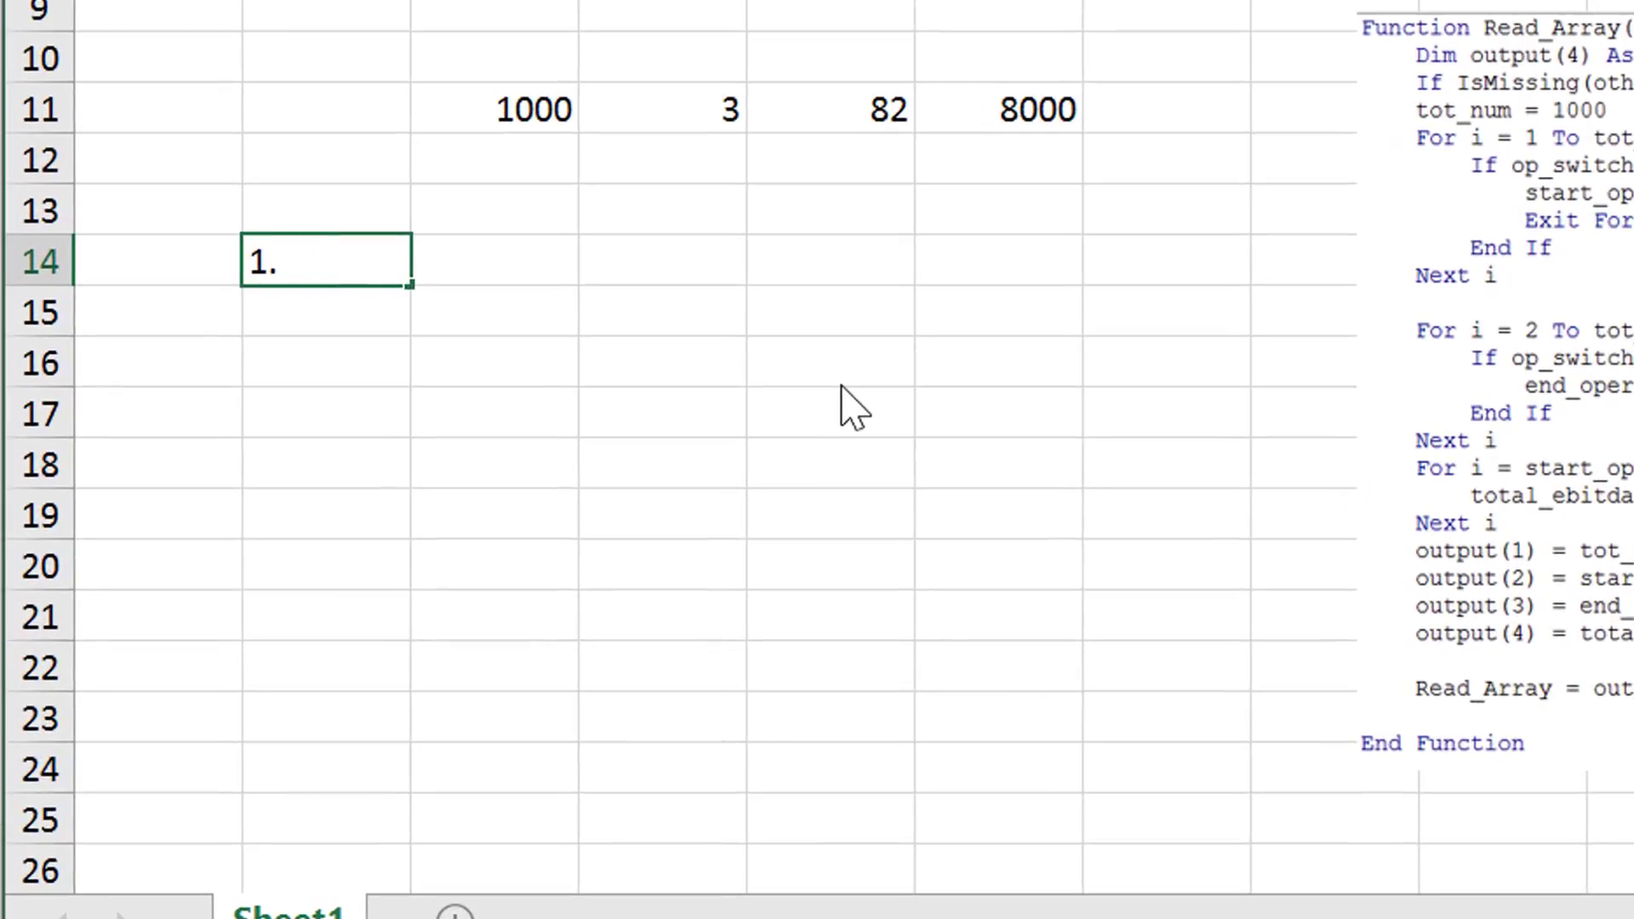
{"action": "type", "text": "Alt F8"}
{"action": "key", "text": "Return"}
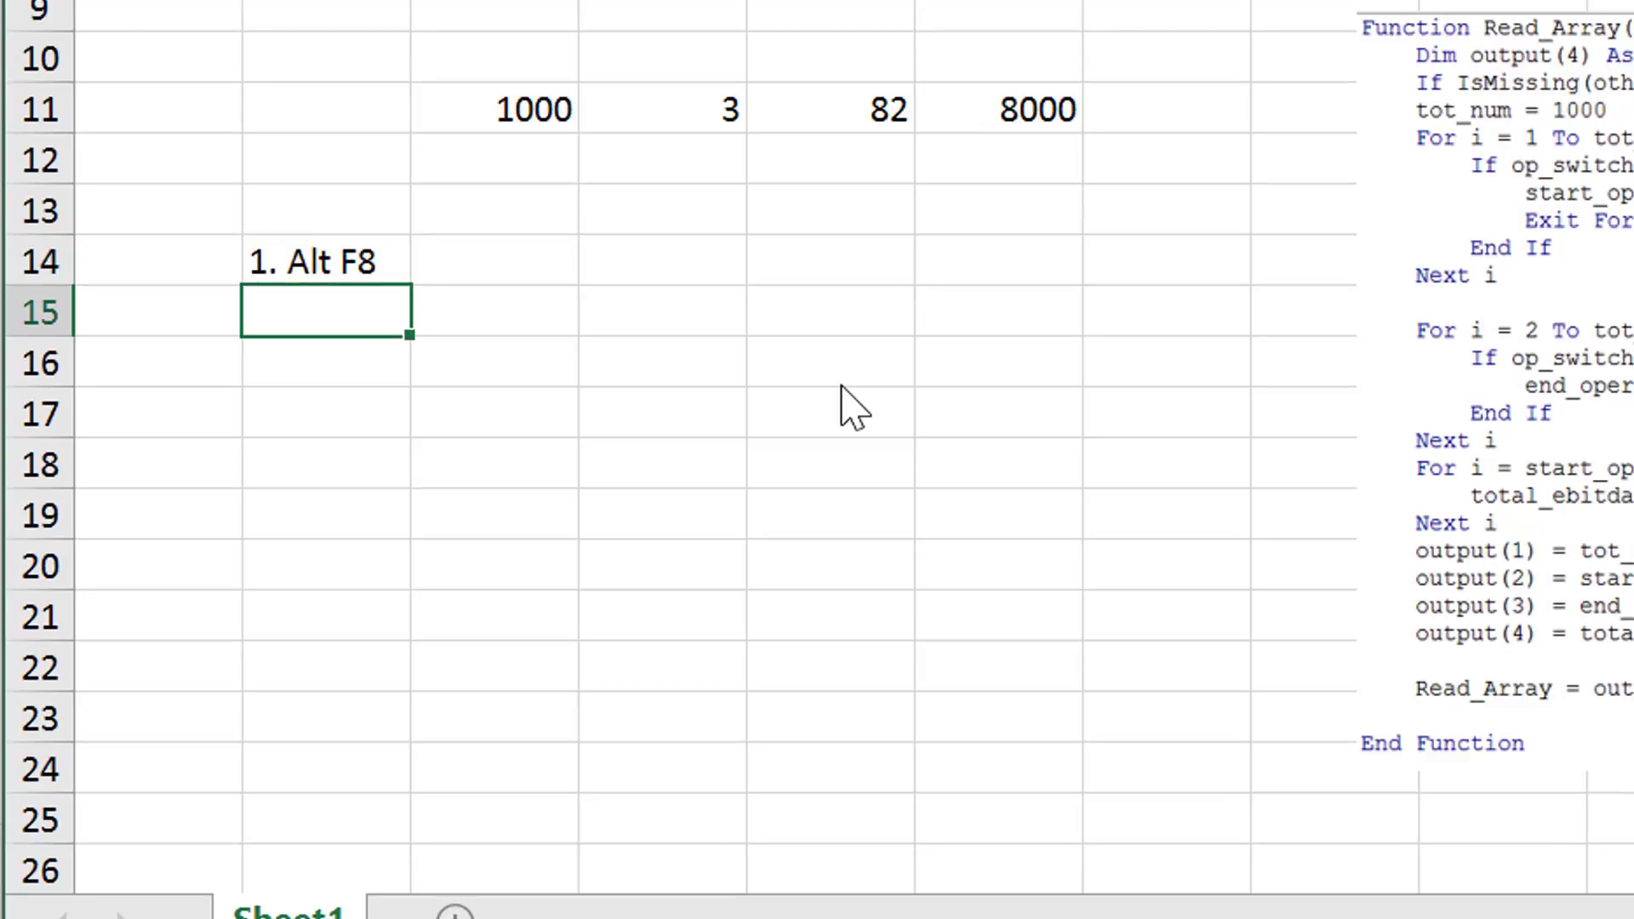
- Enter the second instruction "2. Copy the Entire Function Page" in cell B15
{"action": "type", "text": "py the "}
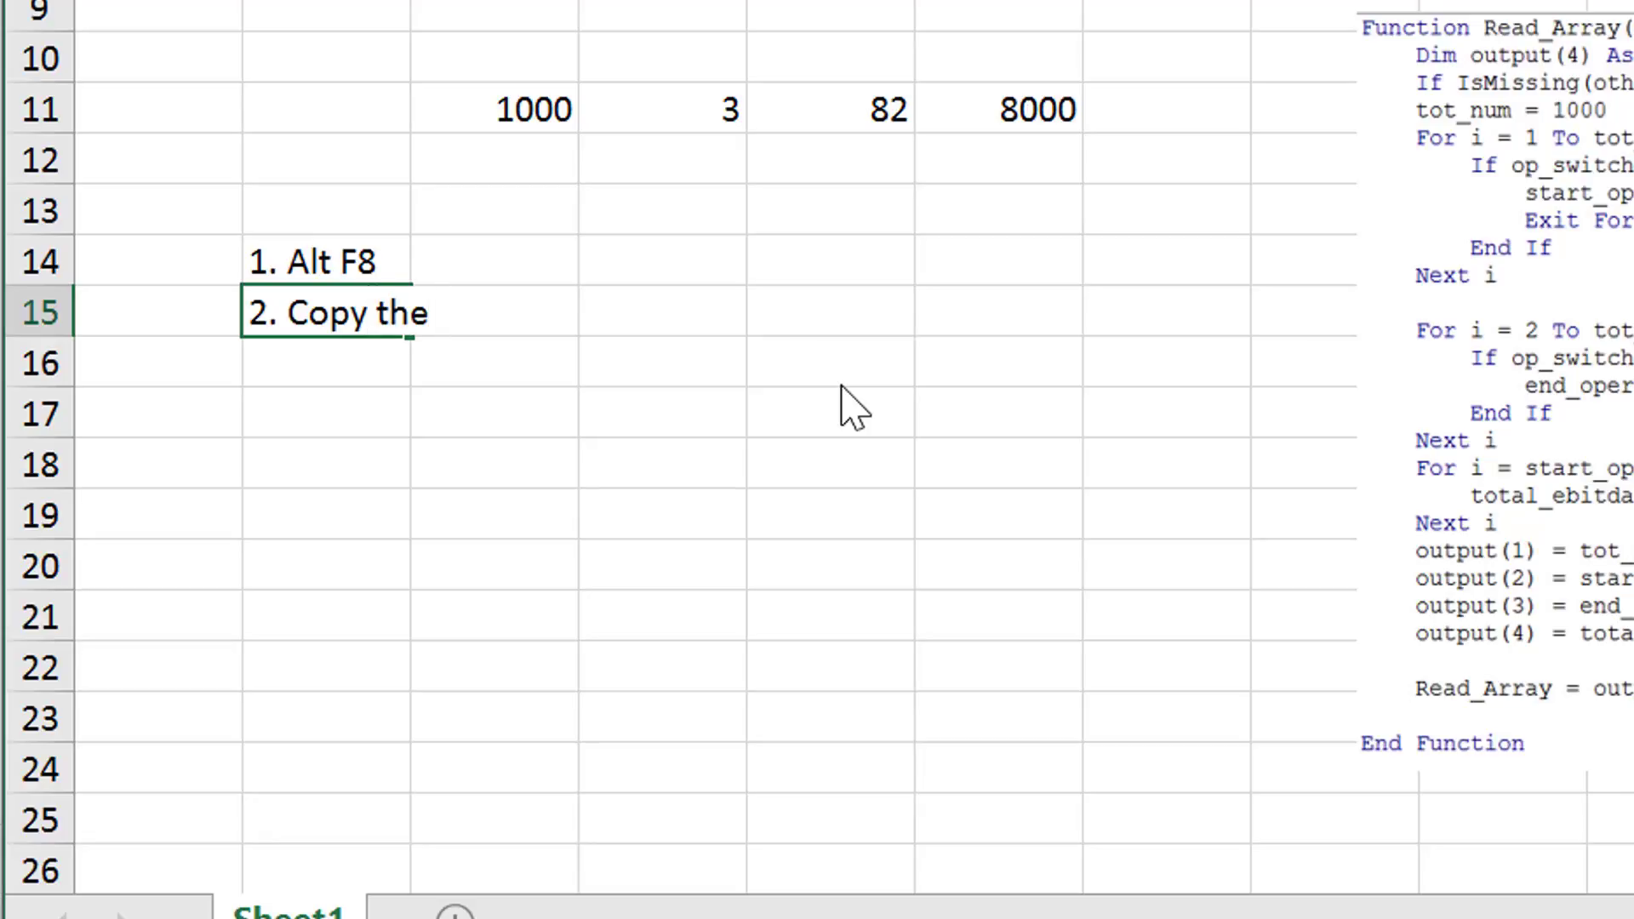
{"action": "type", "text": "Entire F"}
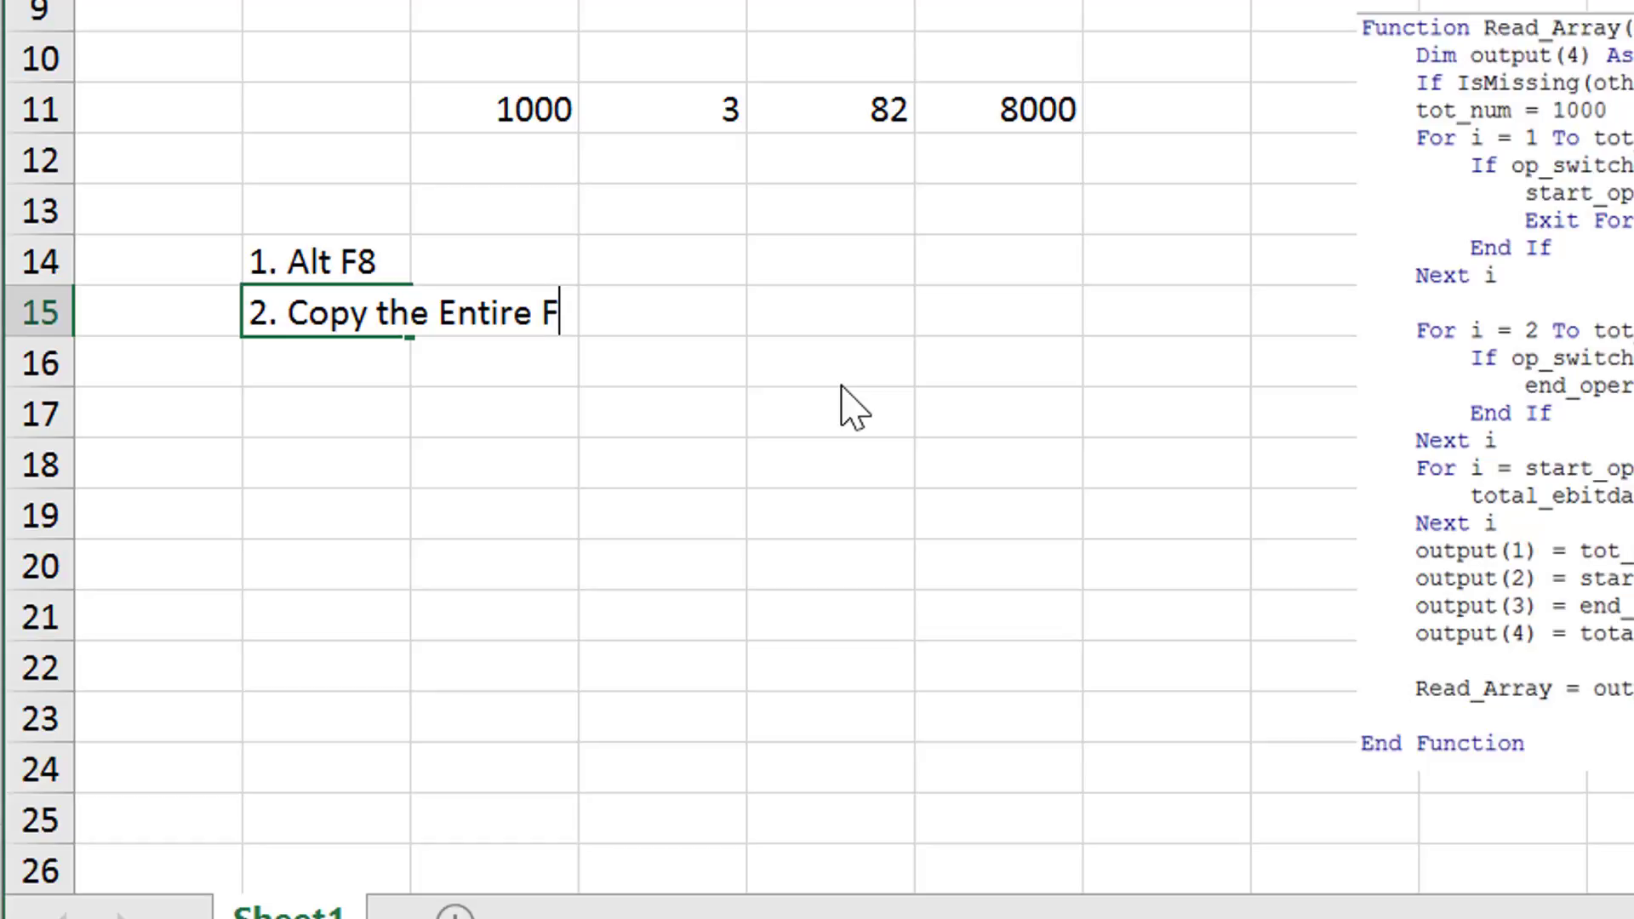
{"action": "type", "text": "unction"}
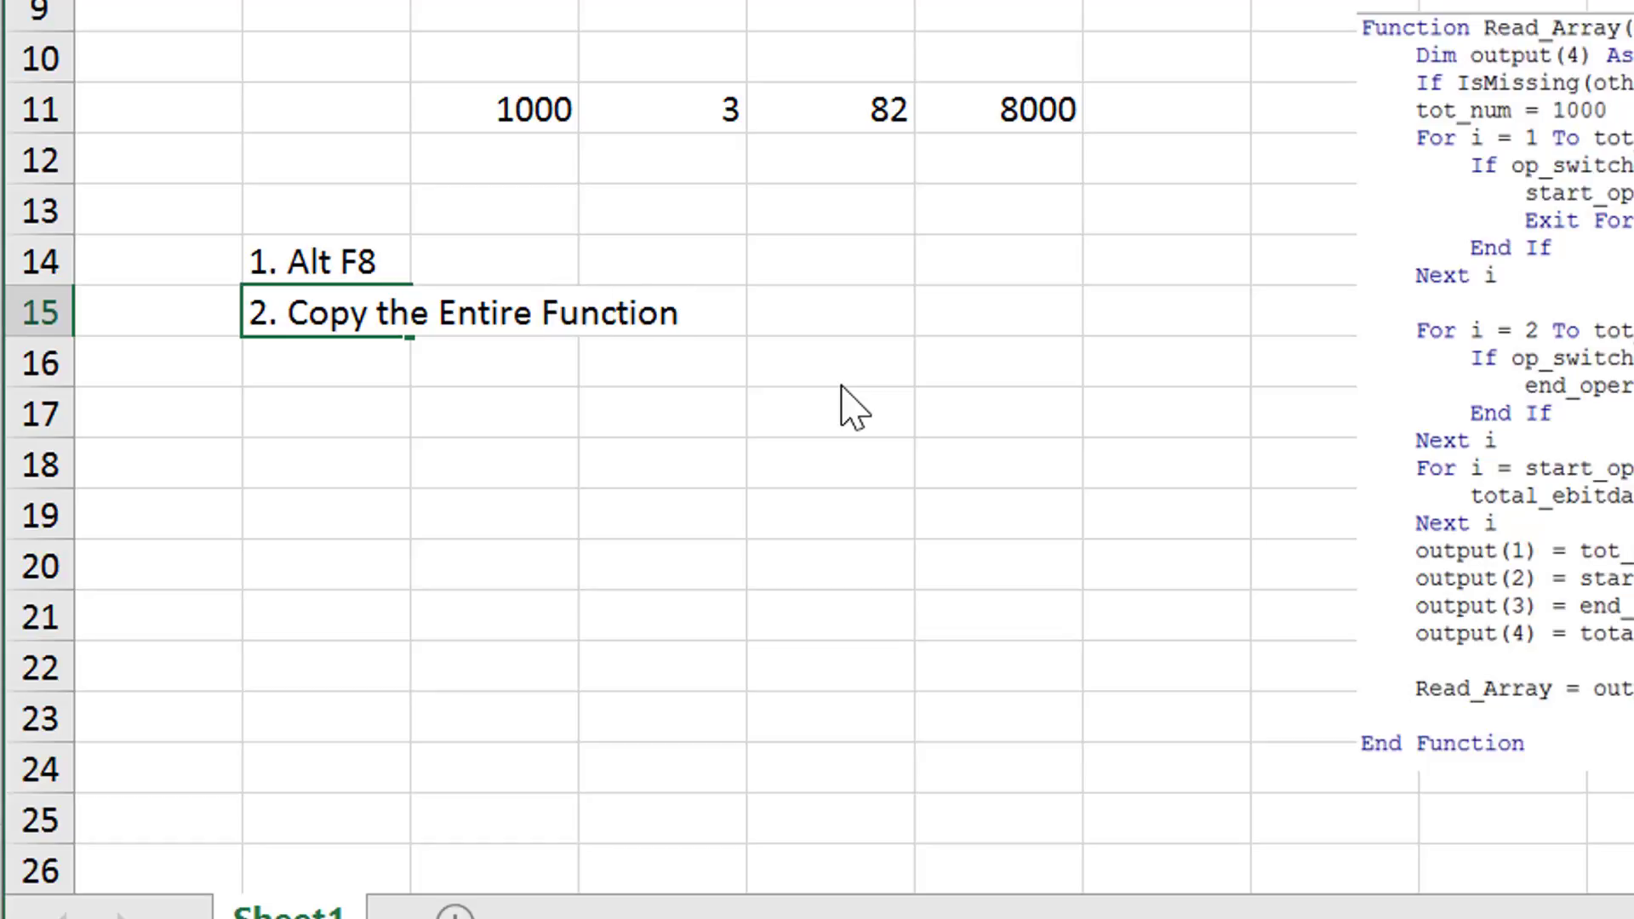
{"action": "type", "text": " Page"}
{"action": "key", "text": "Return"}
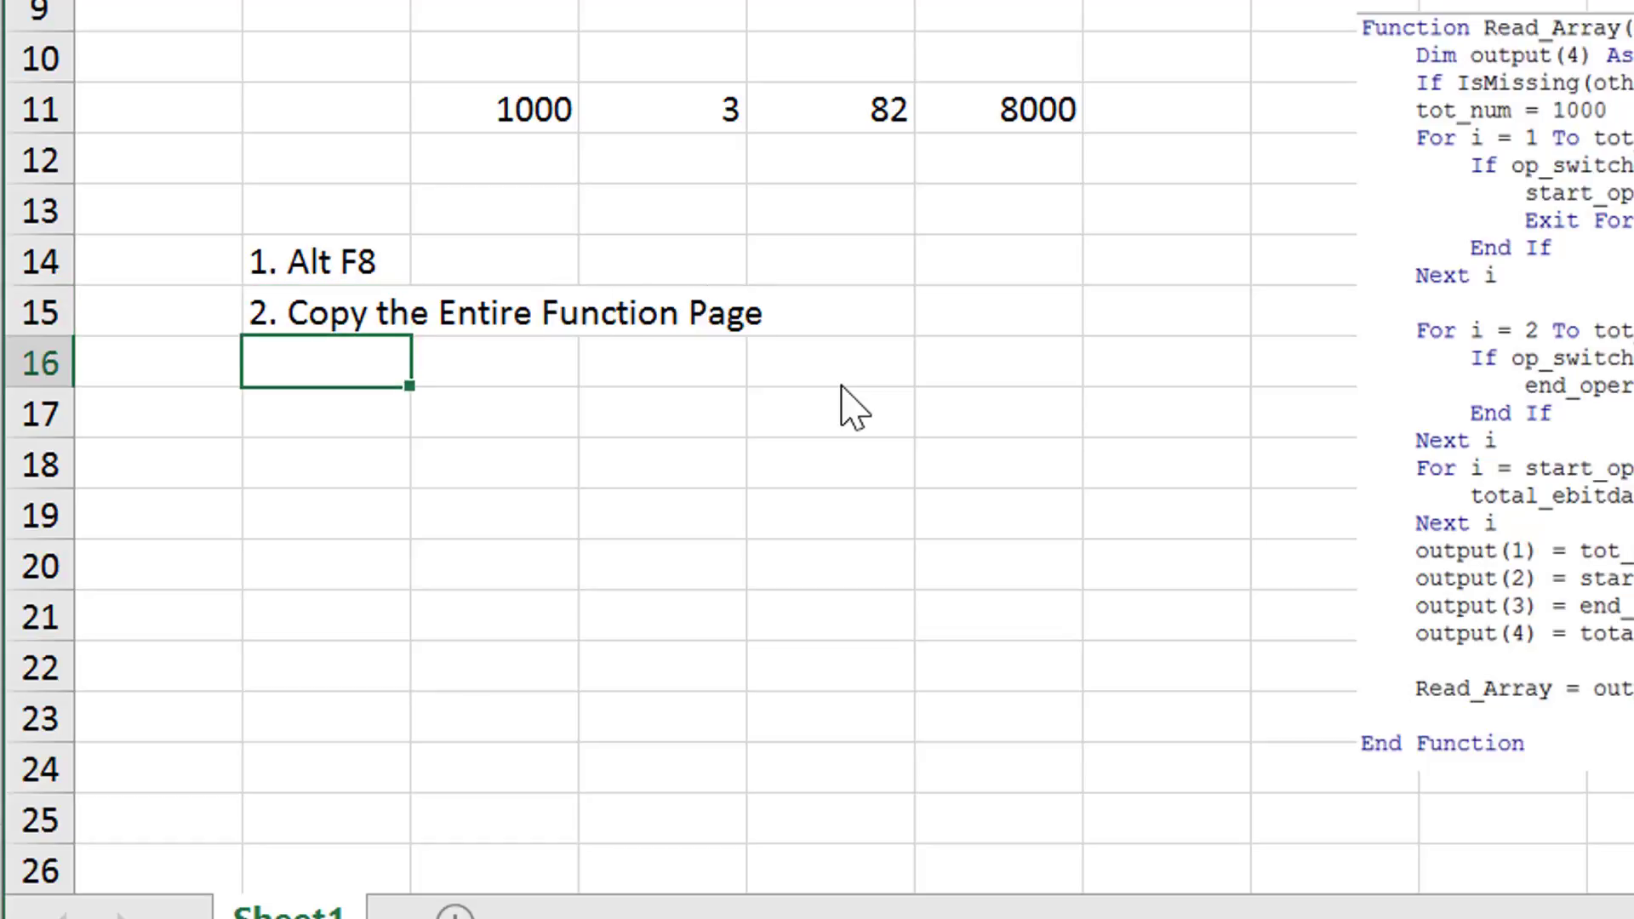
- Enter the third instruction "3. Put in your file" in cell B16
{"action": "type", "text": "3. Put "}
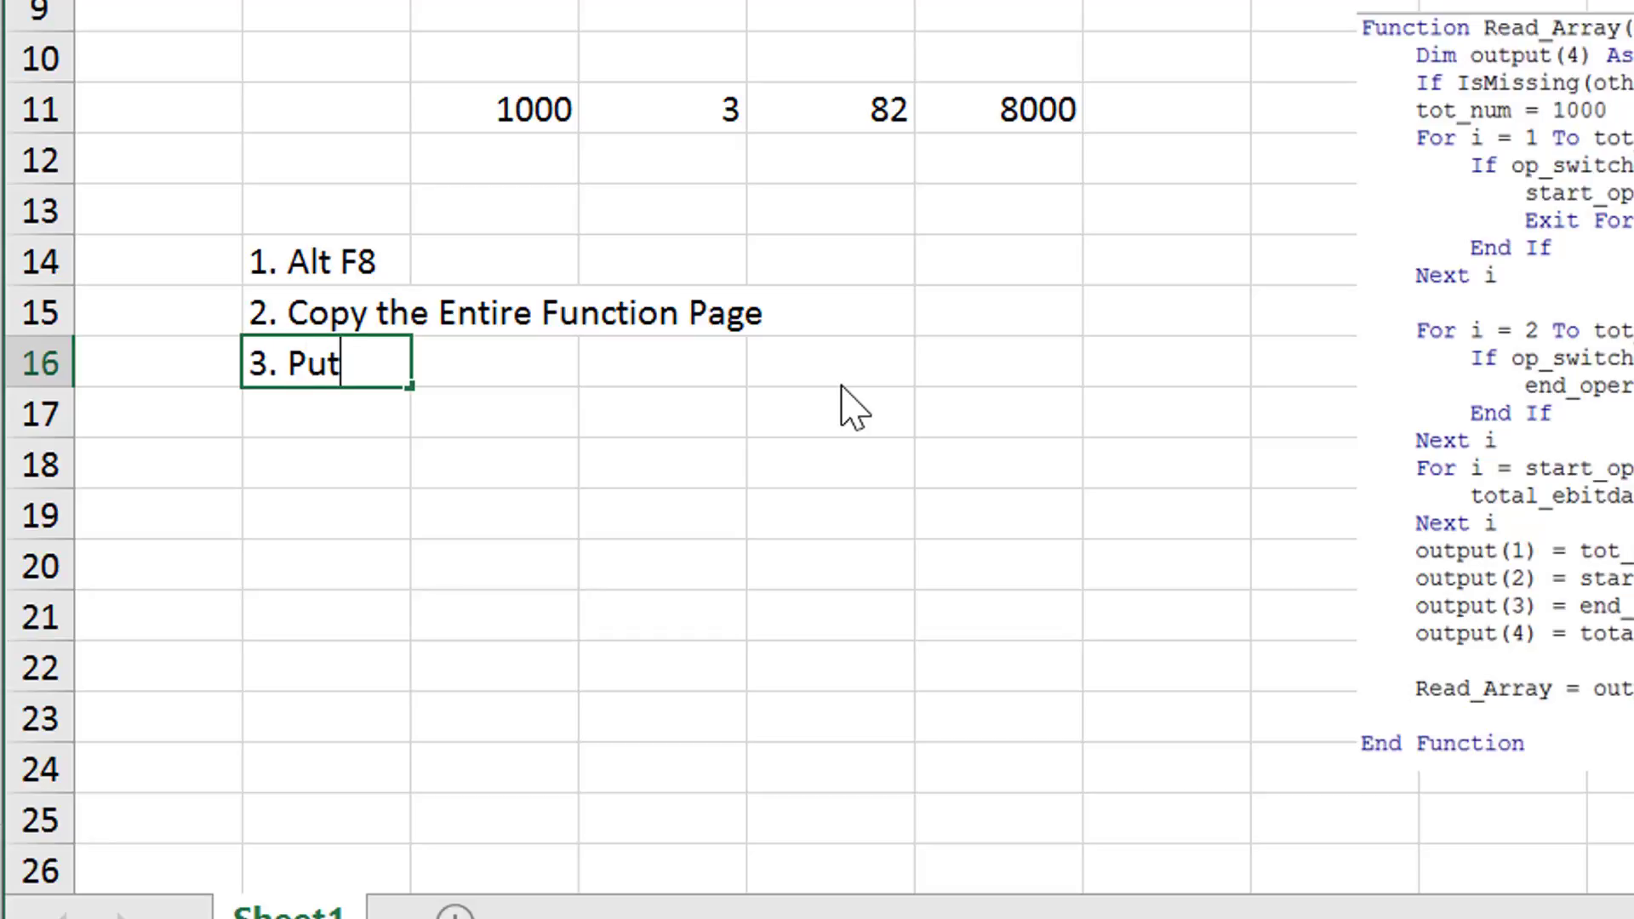
{"action": "type", "text": "in your"}
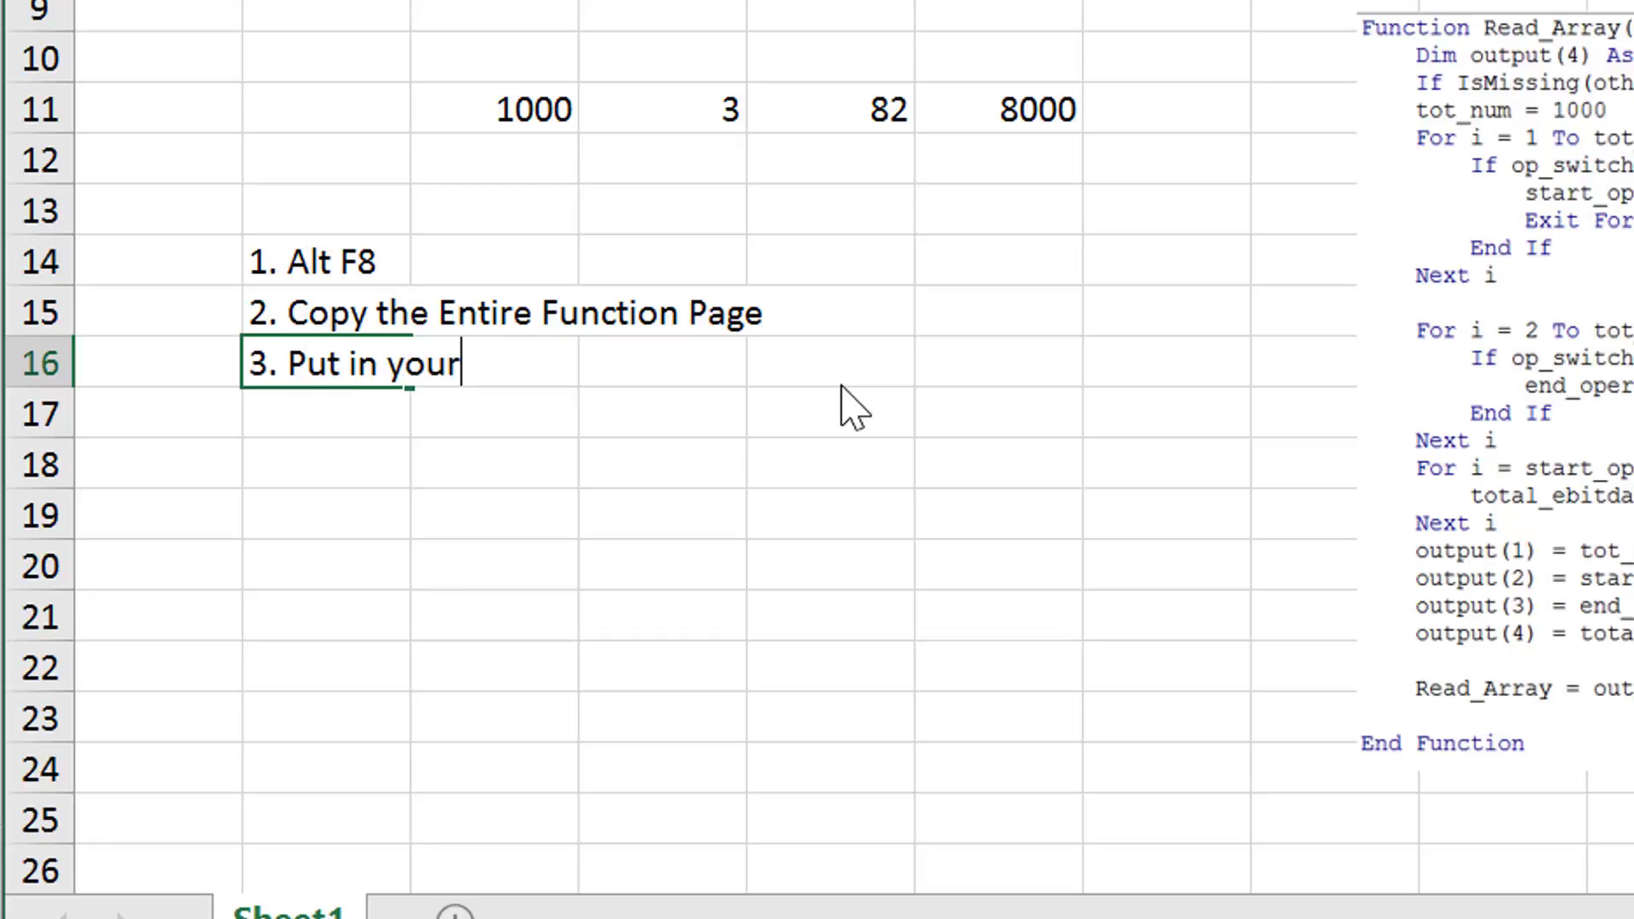
{"action": "type", "text": " file"}
{"action": "key", "text": "Return"}
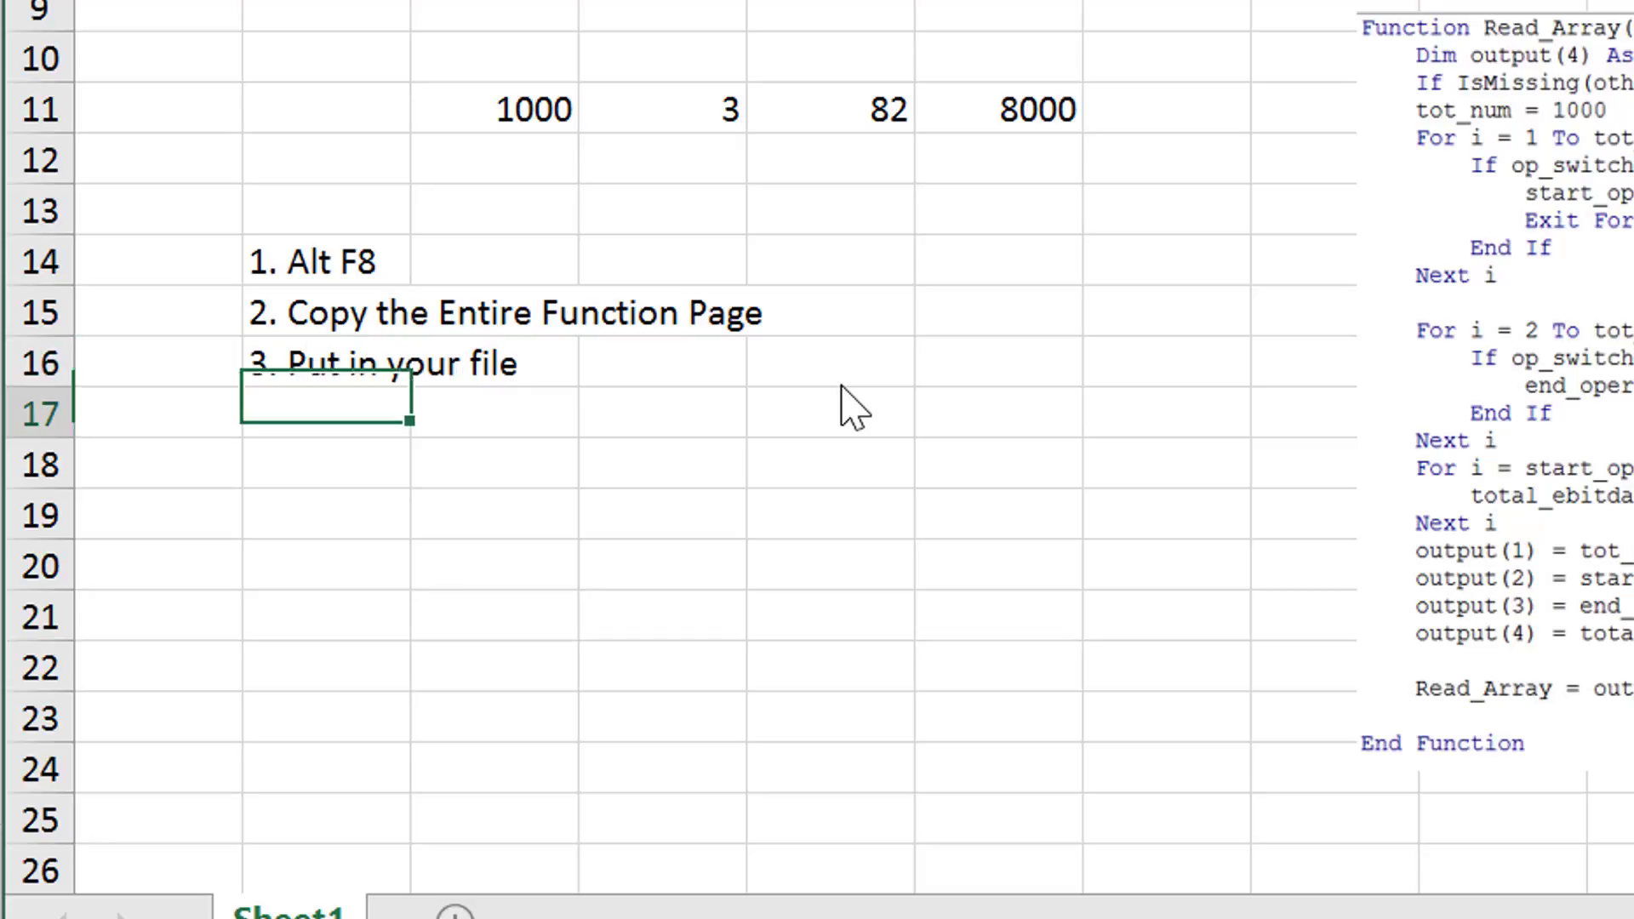
- Enter the fourth instruction "4. Change names of variables" in cell B17
{"action": "type", "text": "4. C"}
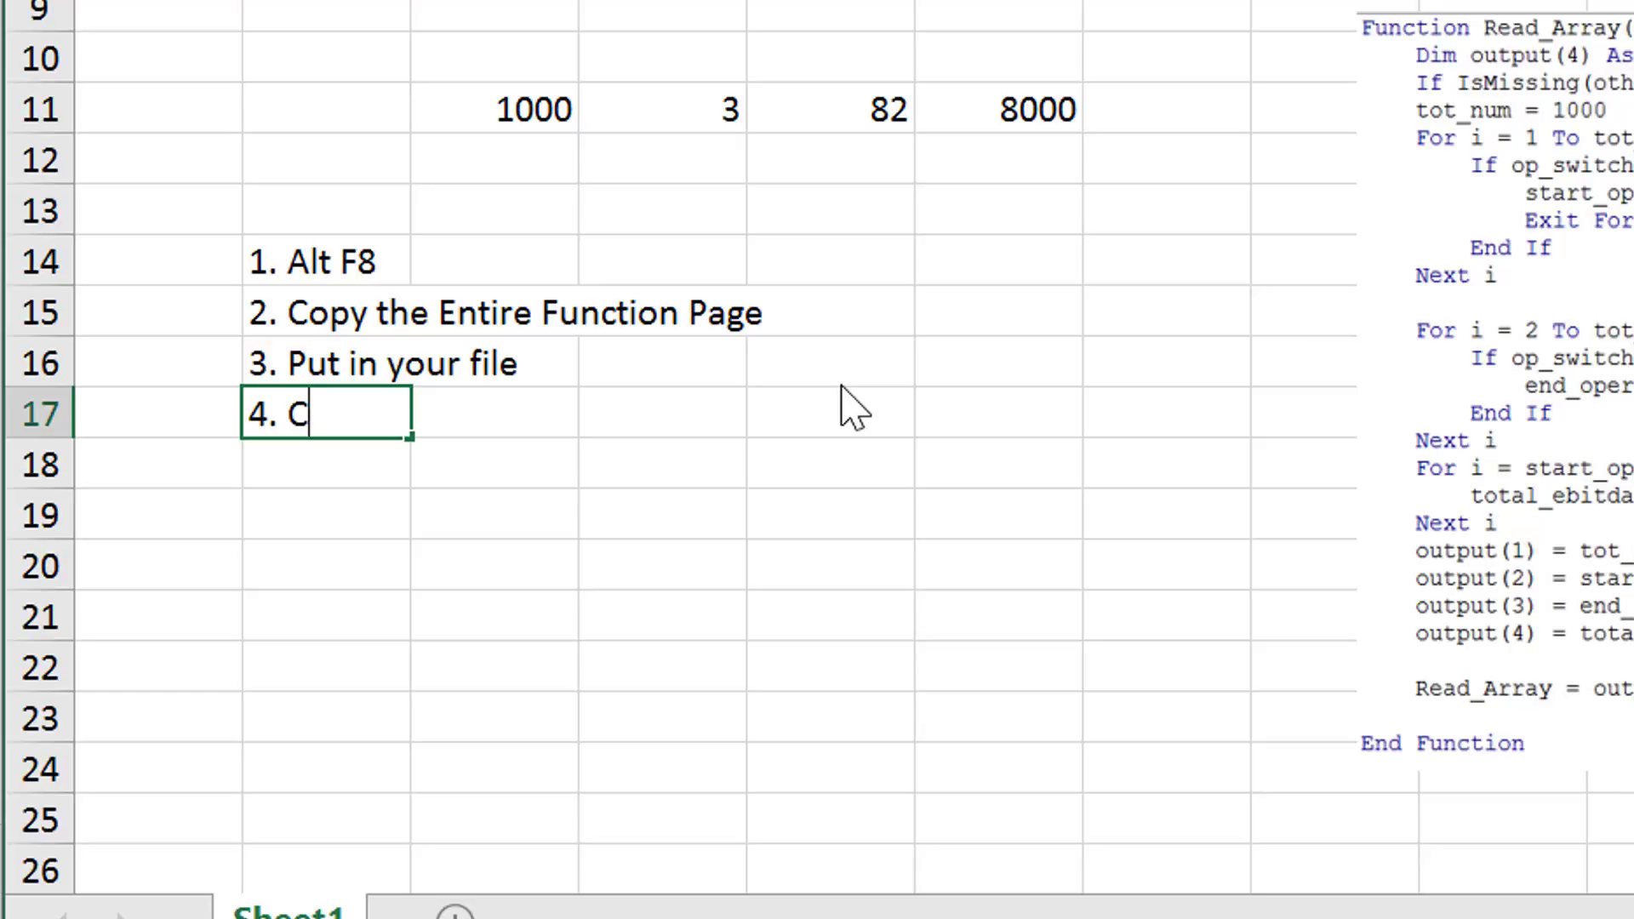
{"action": "type", "text": "hange name"}
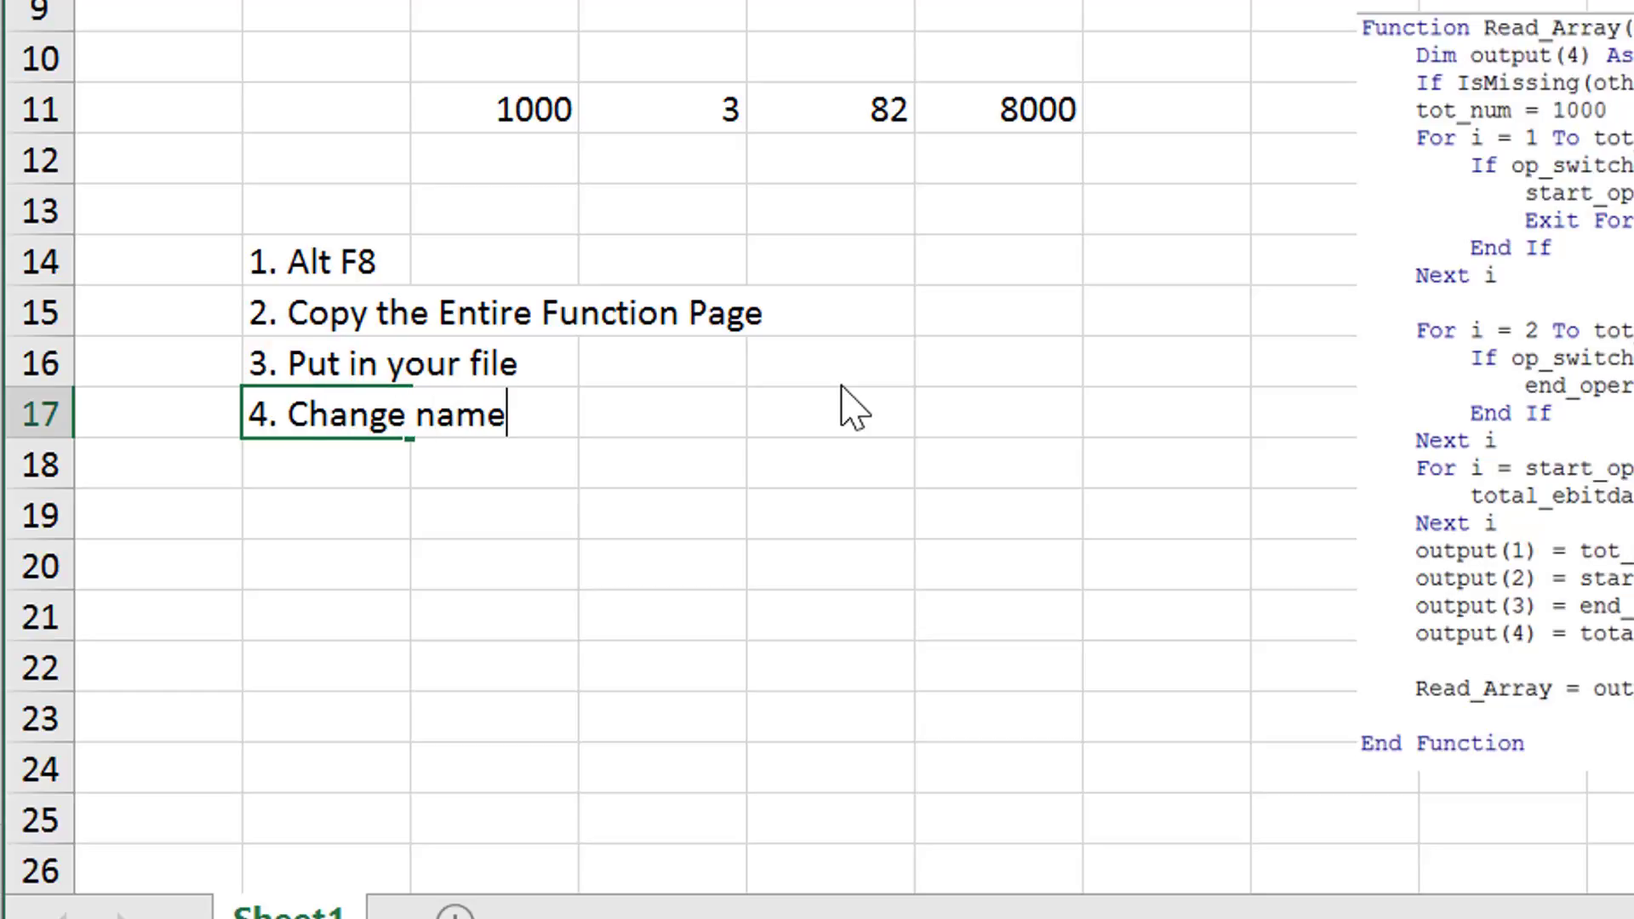
{"action": "type", "text": "s of valriab"}
{"action": "key", "text": "BackSpace"}
{"action": "key", "text": "BackSpace"}
{"action": "key", "text": "BackSpace"}
{"action": "key", "text": "BackSpace"}
{"action": "key", "text": "BackSpace"}
{"action": "key", "text": "BackSpace"}
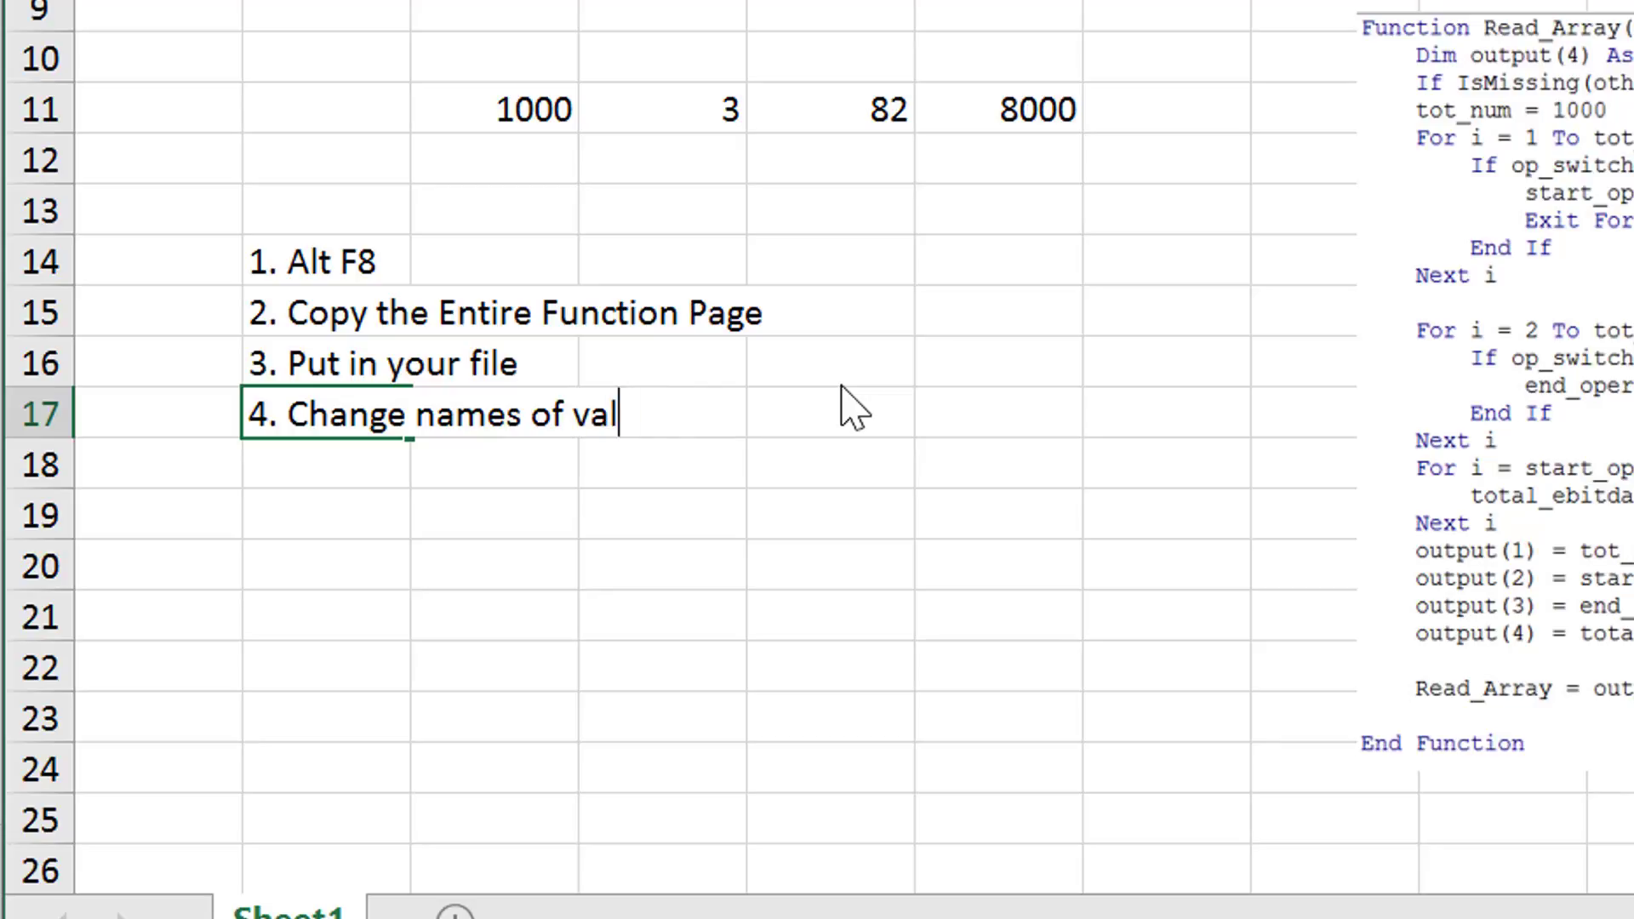
{"action": "key", "text": "BackSpace"}
{"action": "type", "text": "a"}
{"action": "key", "text": "BackSpace"}
{"action": "type", "text": "variables"}
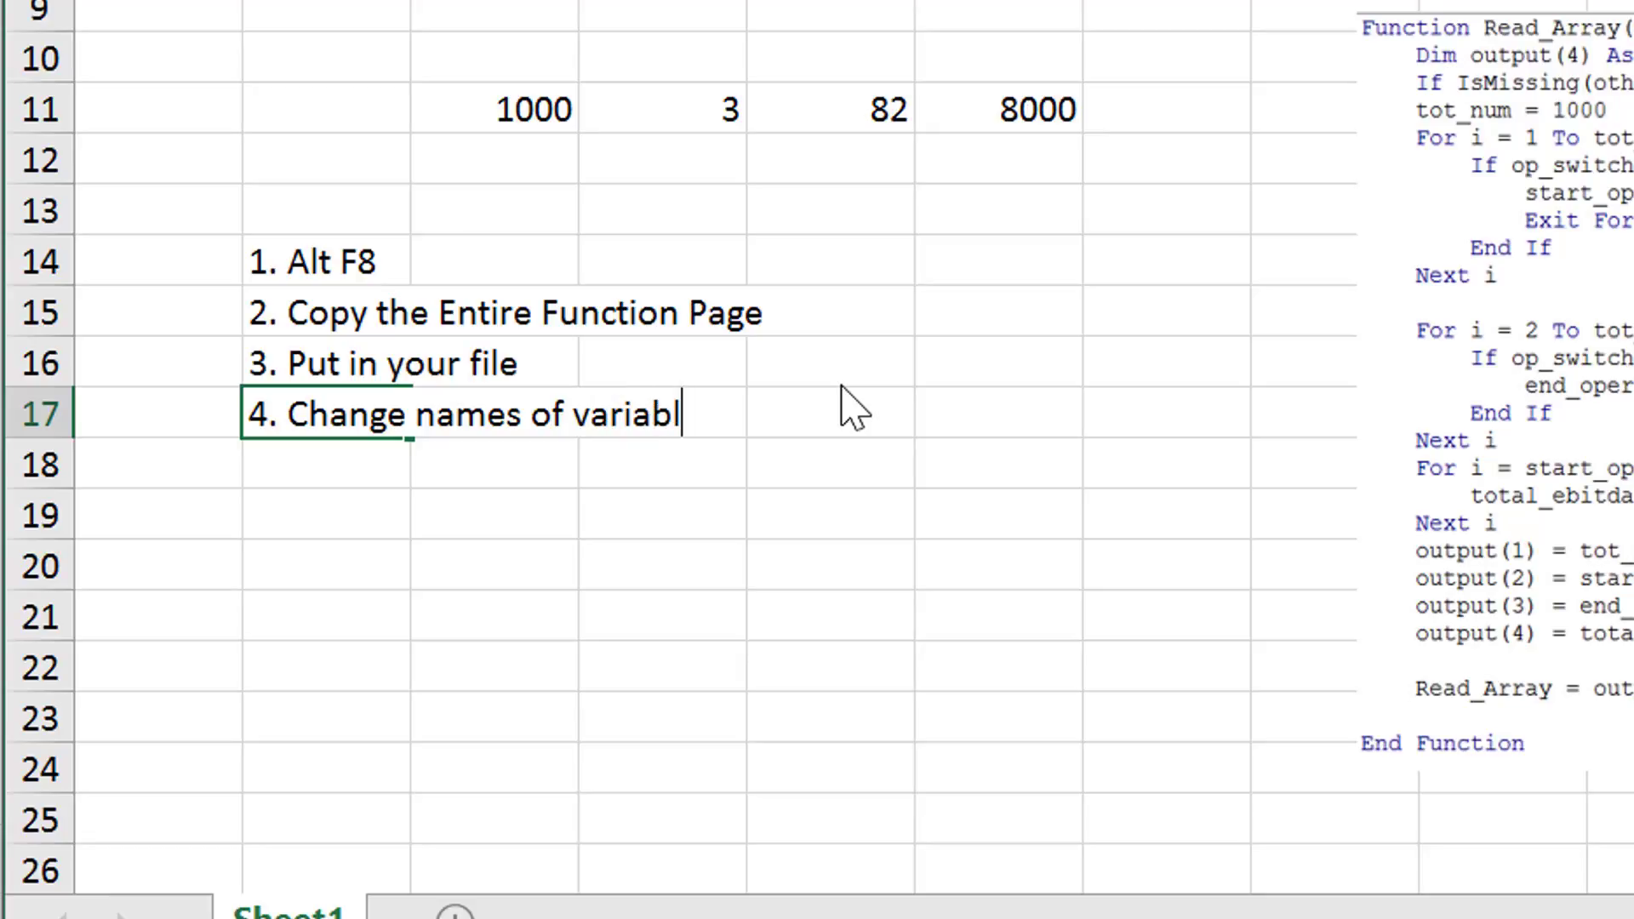
{"action": "key", "text": "Return"}
- Examine the Read_Array array formula across the result cells C11:F11
{"action": "key", "text": "Up"}
{"action": "key", "text": "Up"}
{"action": "key", "text": "Up"}
{"action": "key", "text": "Up"}
{"action": "key", "text": "Up"}
{"action": "key", "text": "Up"}
{"action": "key", "text": "Up"}
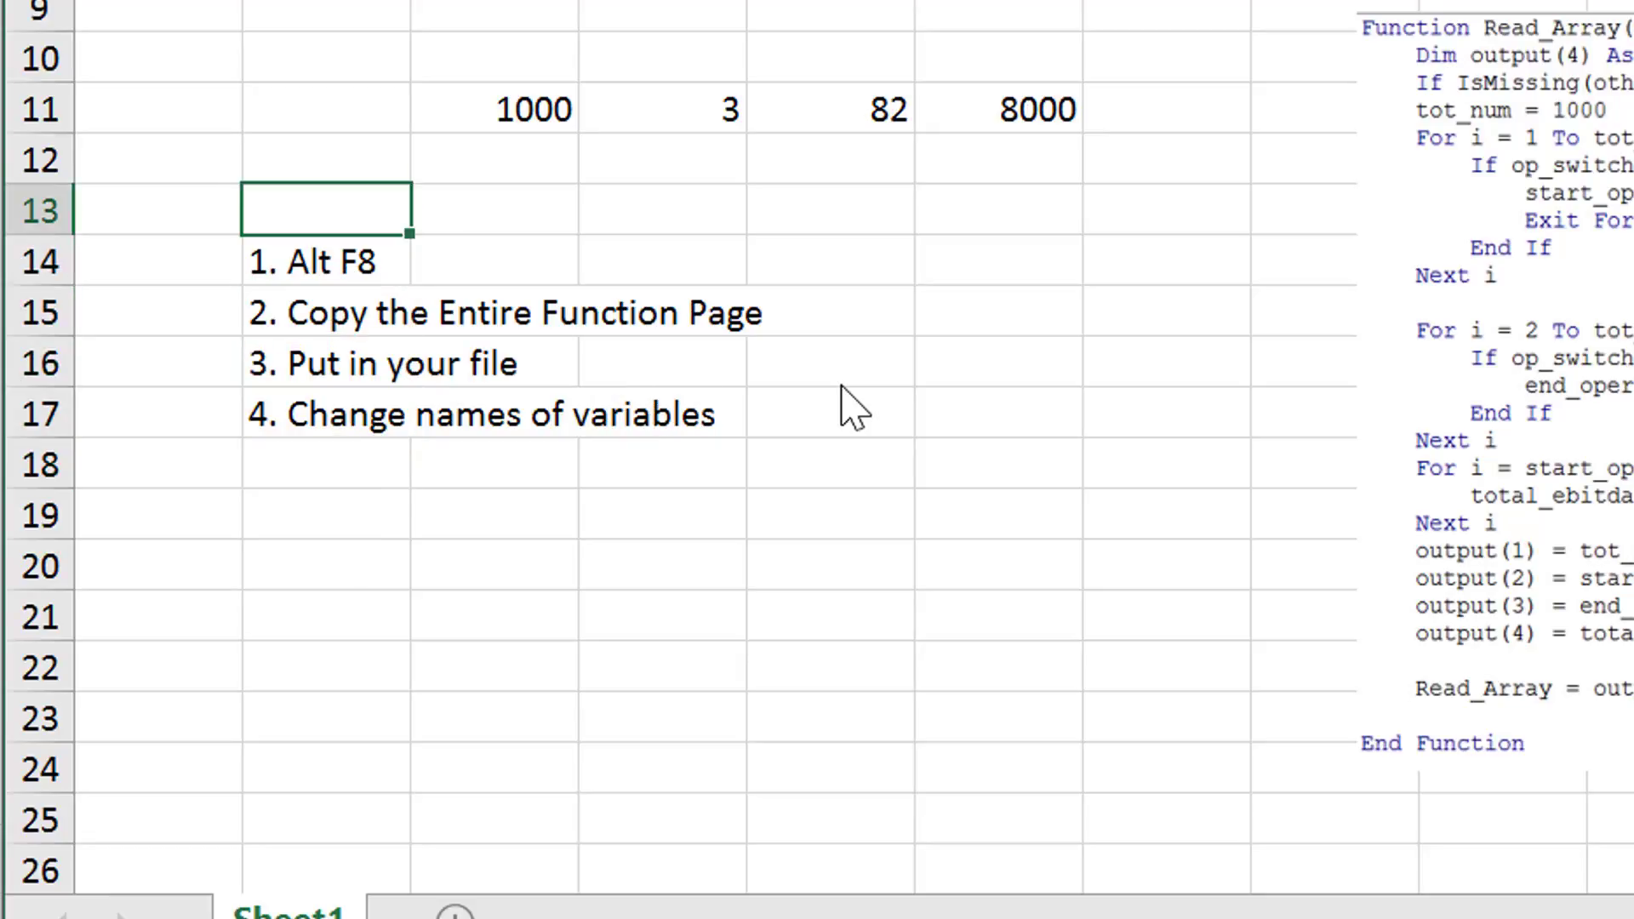
{"action": "key", "text": "Right"}
{"action": "key", "text": "ctrl+shift+Right"}
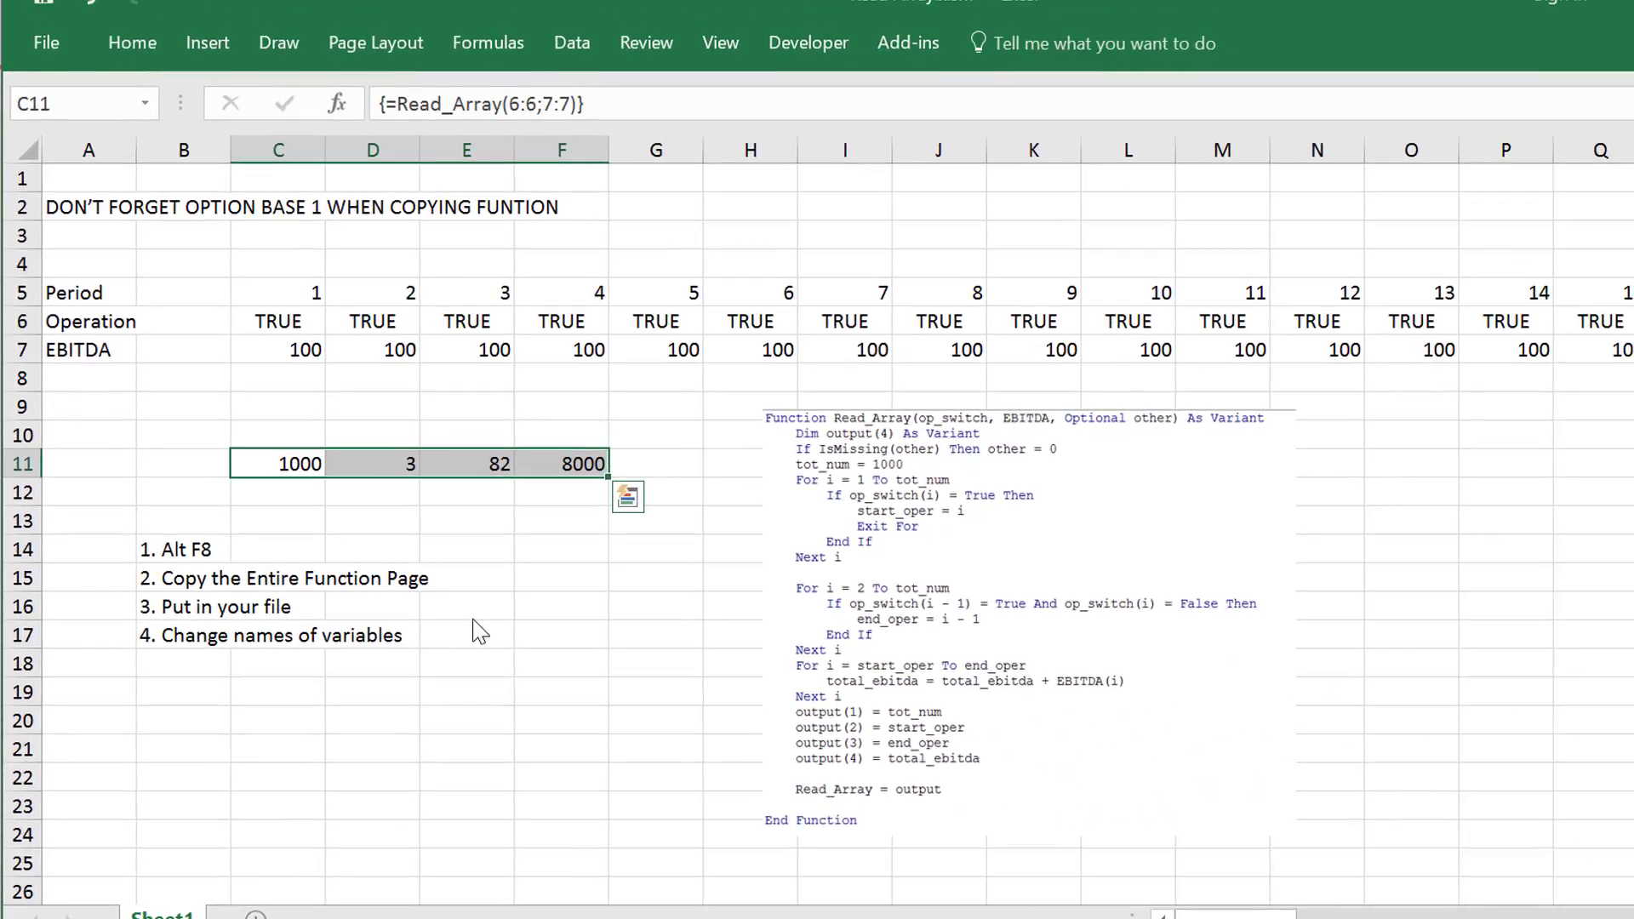
- Label the result row "Read Array" in cell B11 and widen column B to fit the label
{"action": "key", "text": "Up"}
{"action": "key", "text": "Left"}
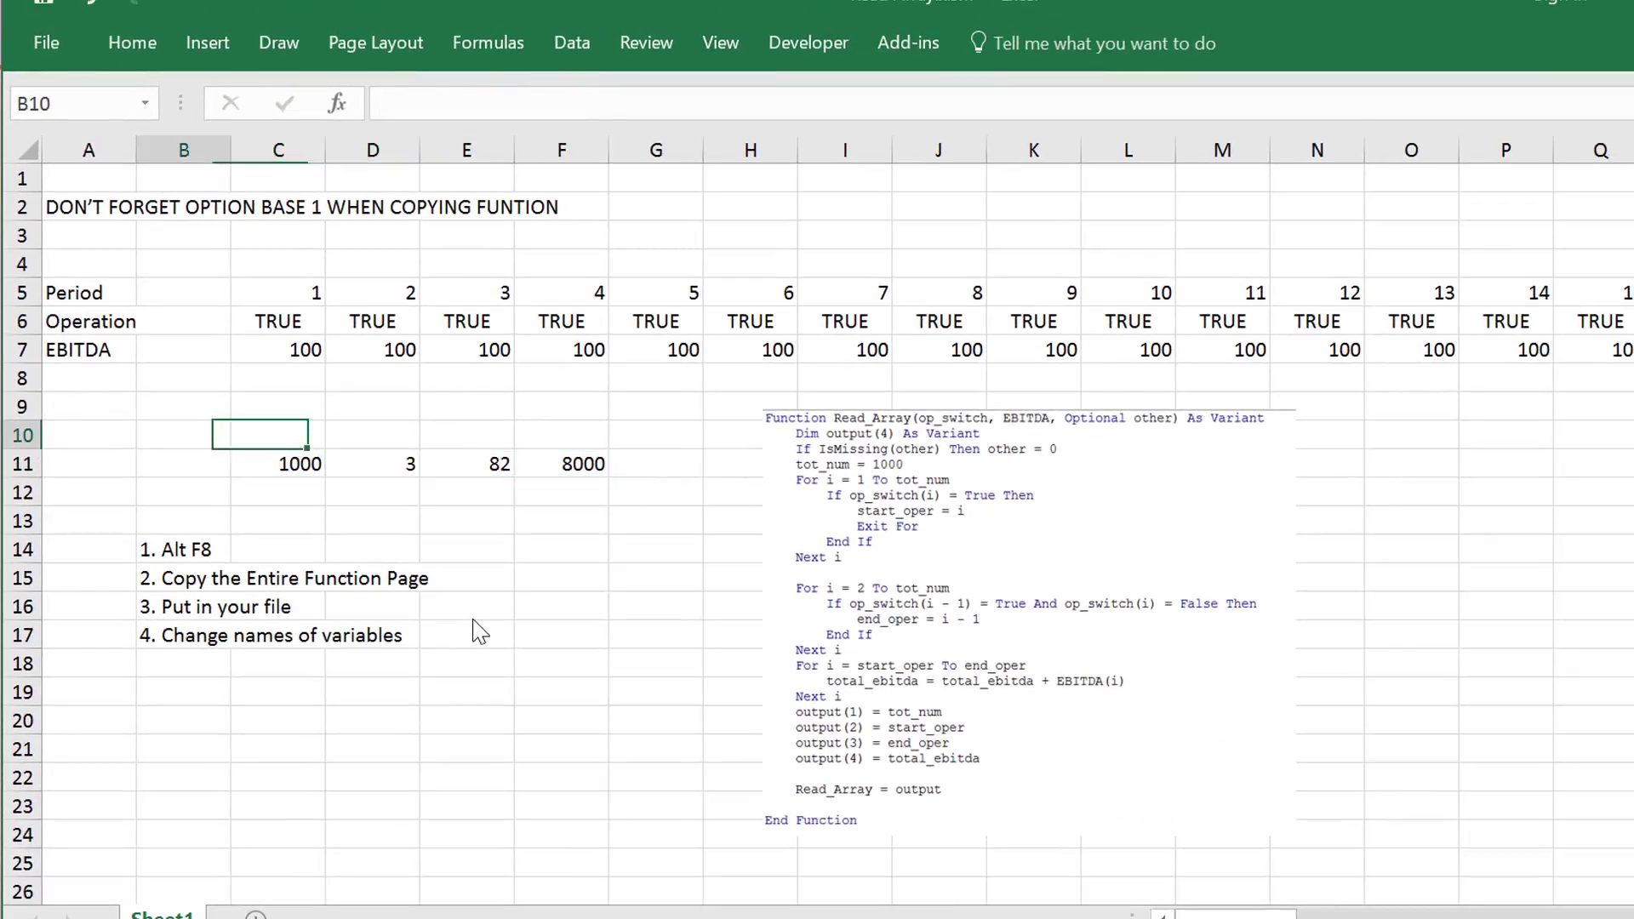
{"action": "key", "text": "Up"}
{"action": "key", "text": "Up"}
{"action": "key", "text": "Down"}
{"action": "key", "text": "Down"}
{"action": "key", "text": "Right"}
{"action": "key", "text": "Left"}
{"action": "key", "text": "Down"}
{"action": "type", "text": "Re"}
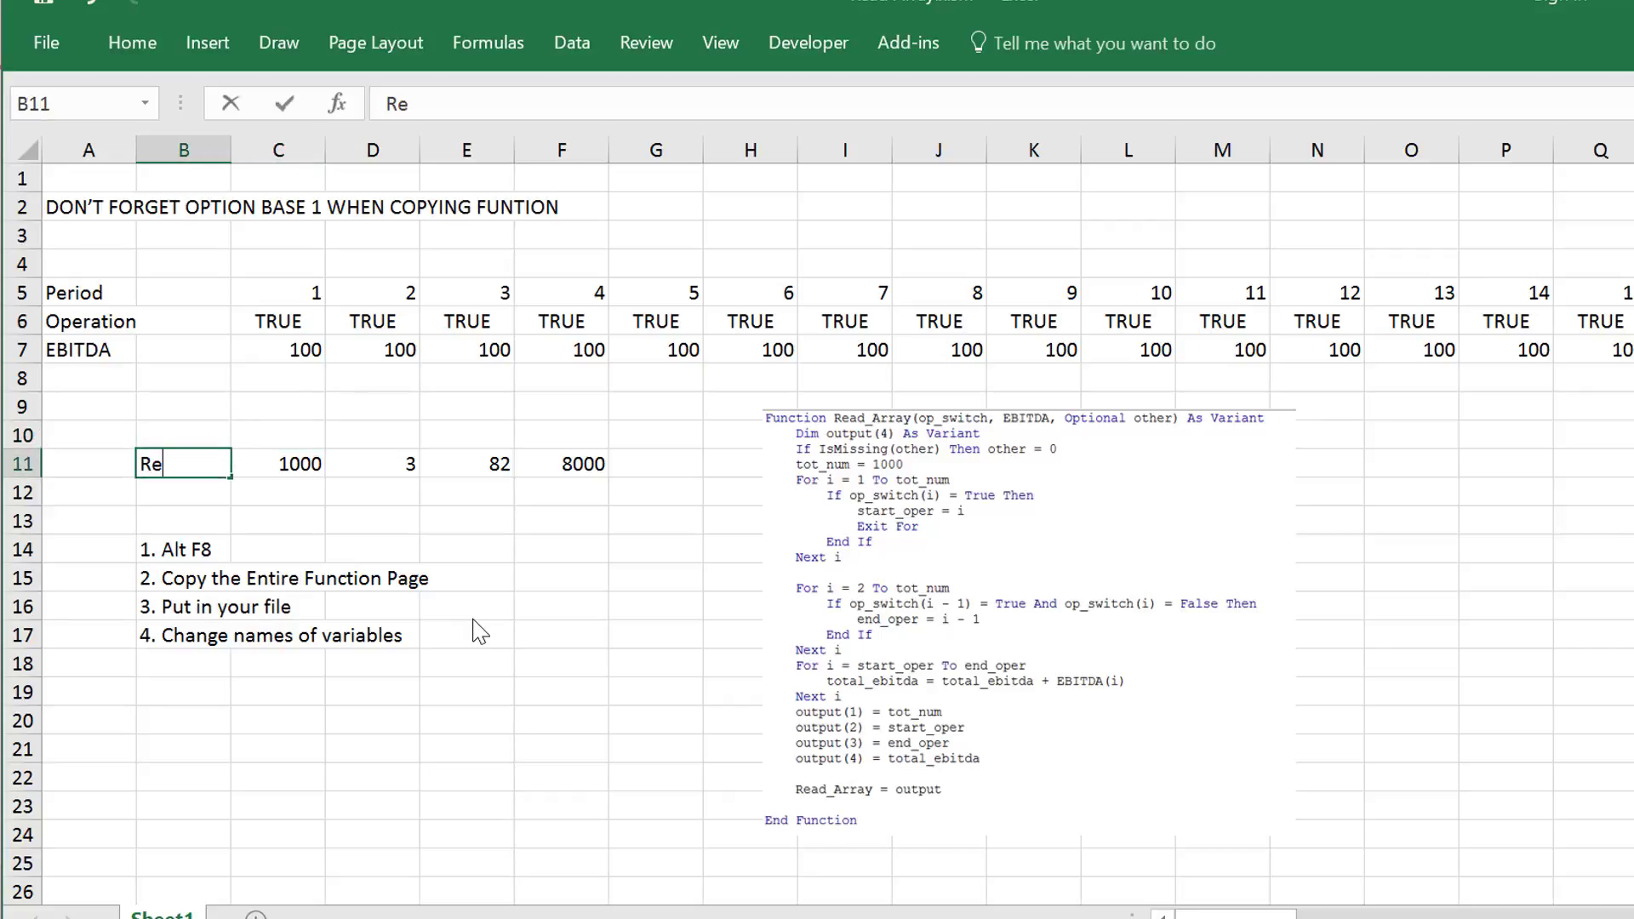
{"action": "type", "text": "ad Array"}
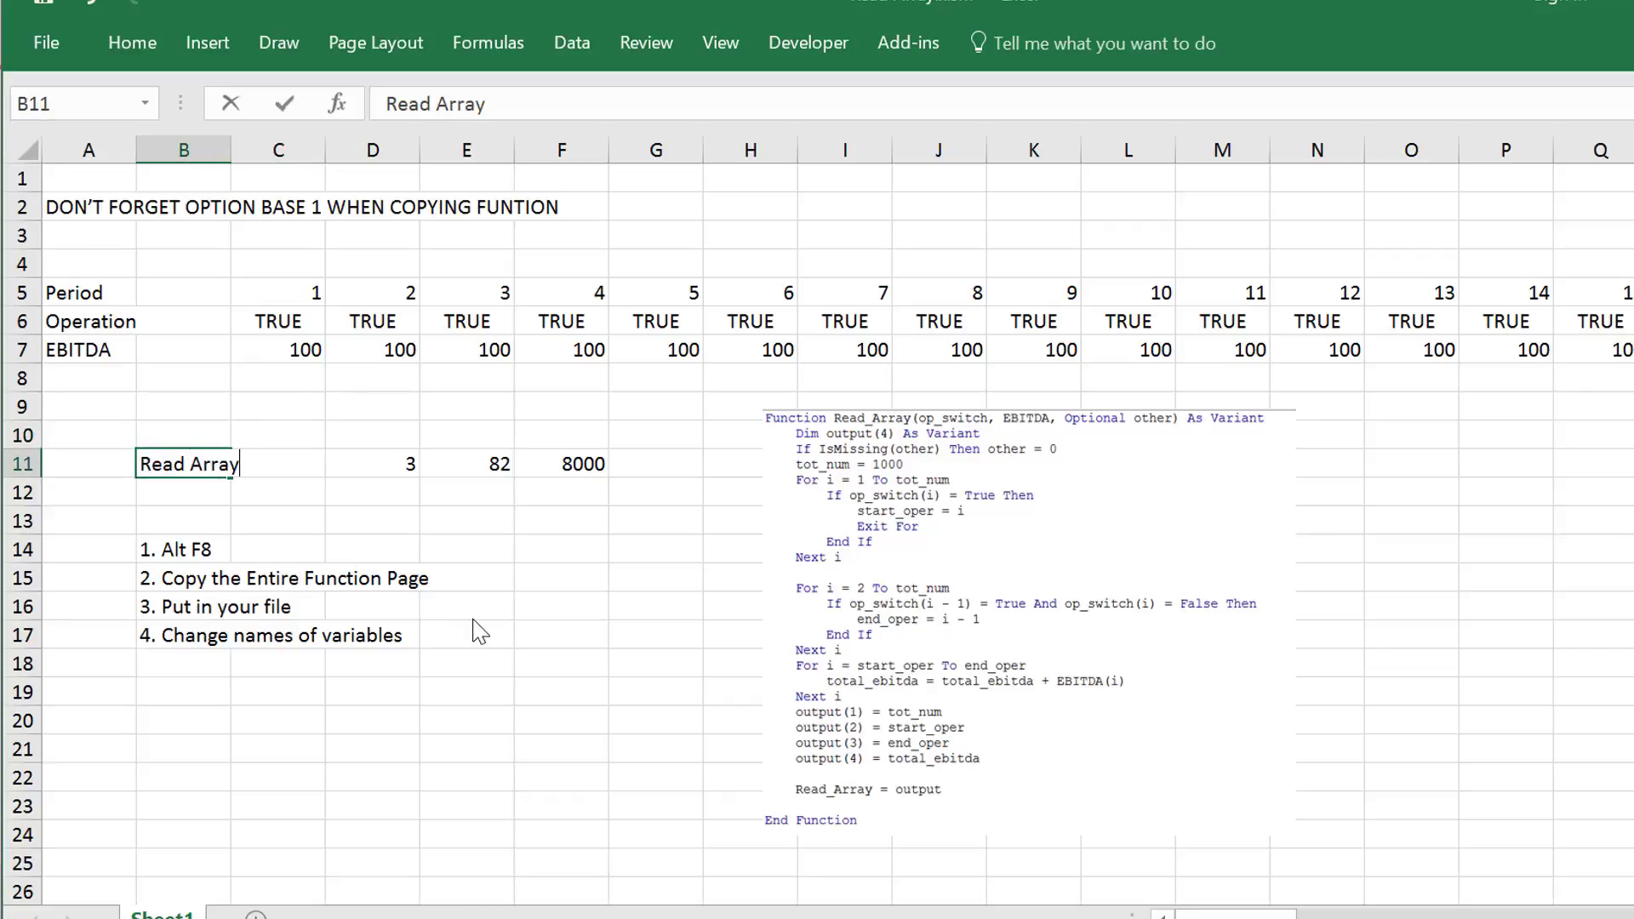
{"action": "key", "text": "Return"}
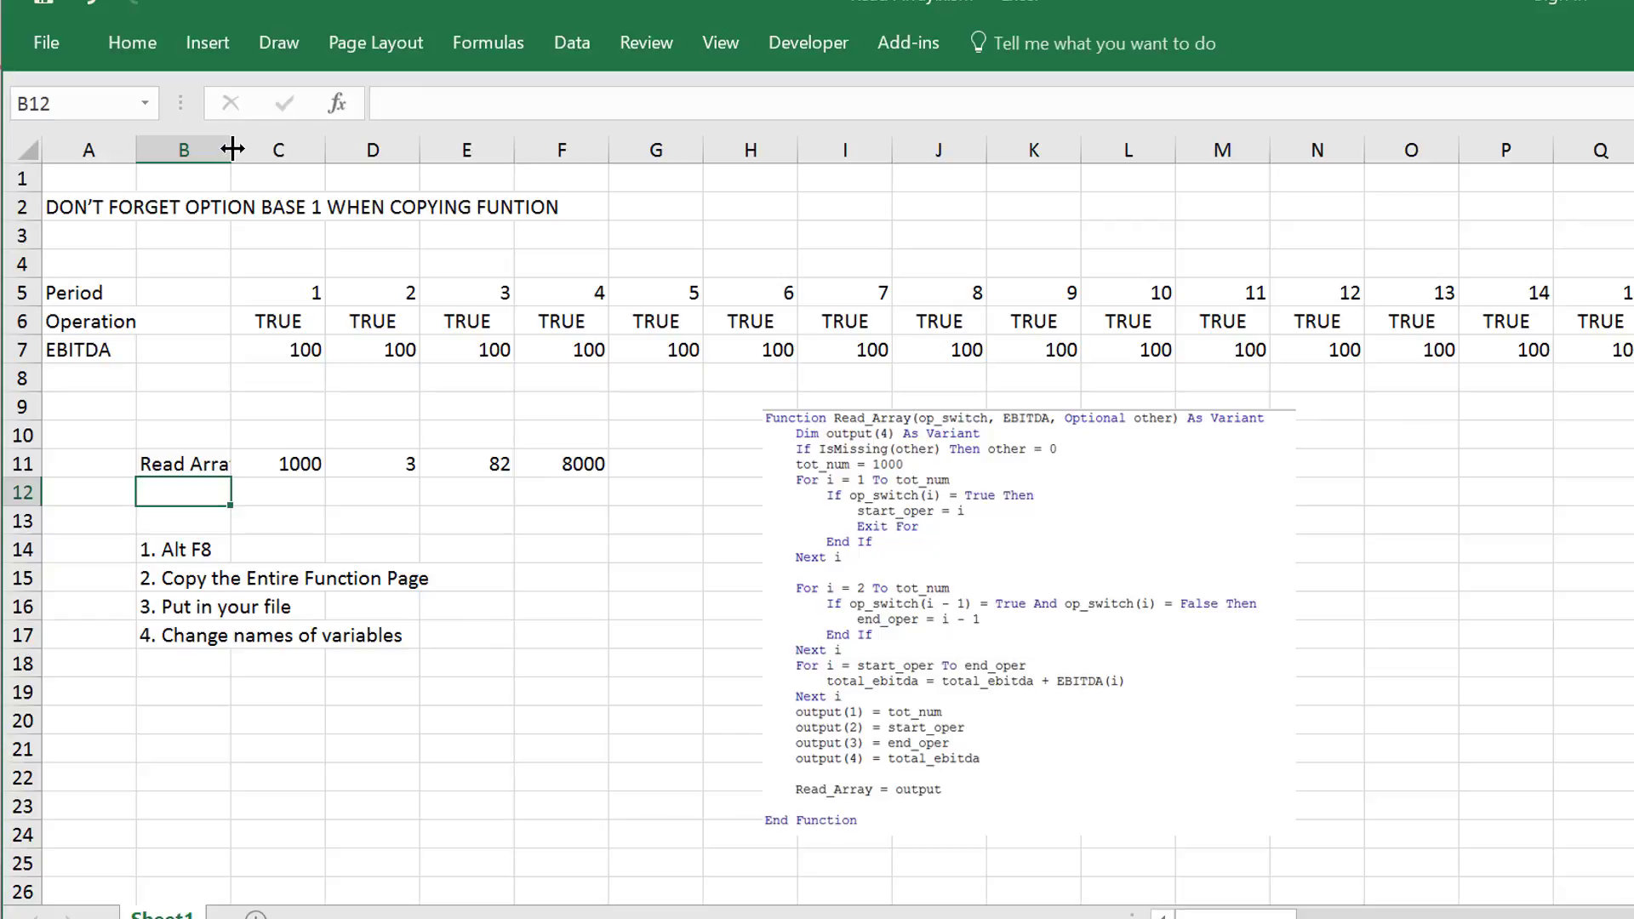
{"action": "left_click_drag", "start_coordinate": [231, 150], "coordinate": [280, 156]}
{"action": "key", "text": "Up"}
{"action": "key", "text": "Right"}
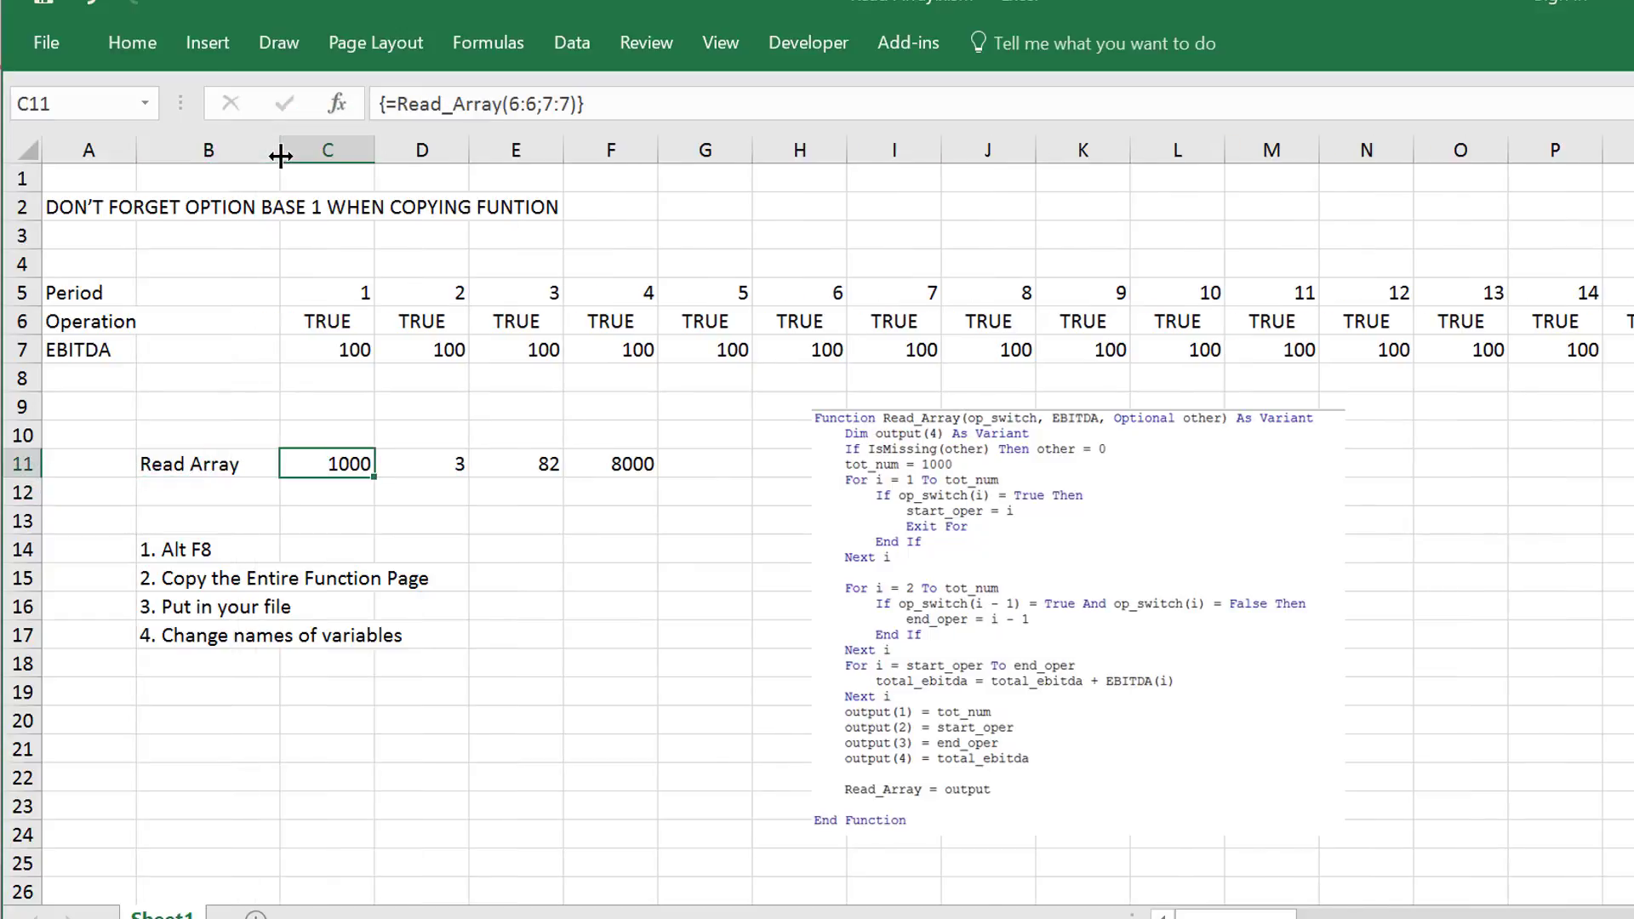
{"action": "key", "text": "shift+Right"}
{"action": "key", "text": "shift+Right"}
{"action": "key", "text": "shift+Right"}
{"action": "type", "text": "="}
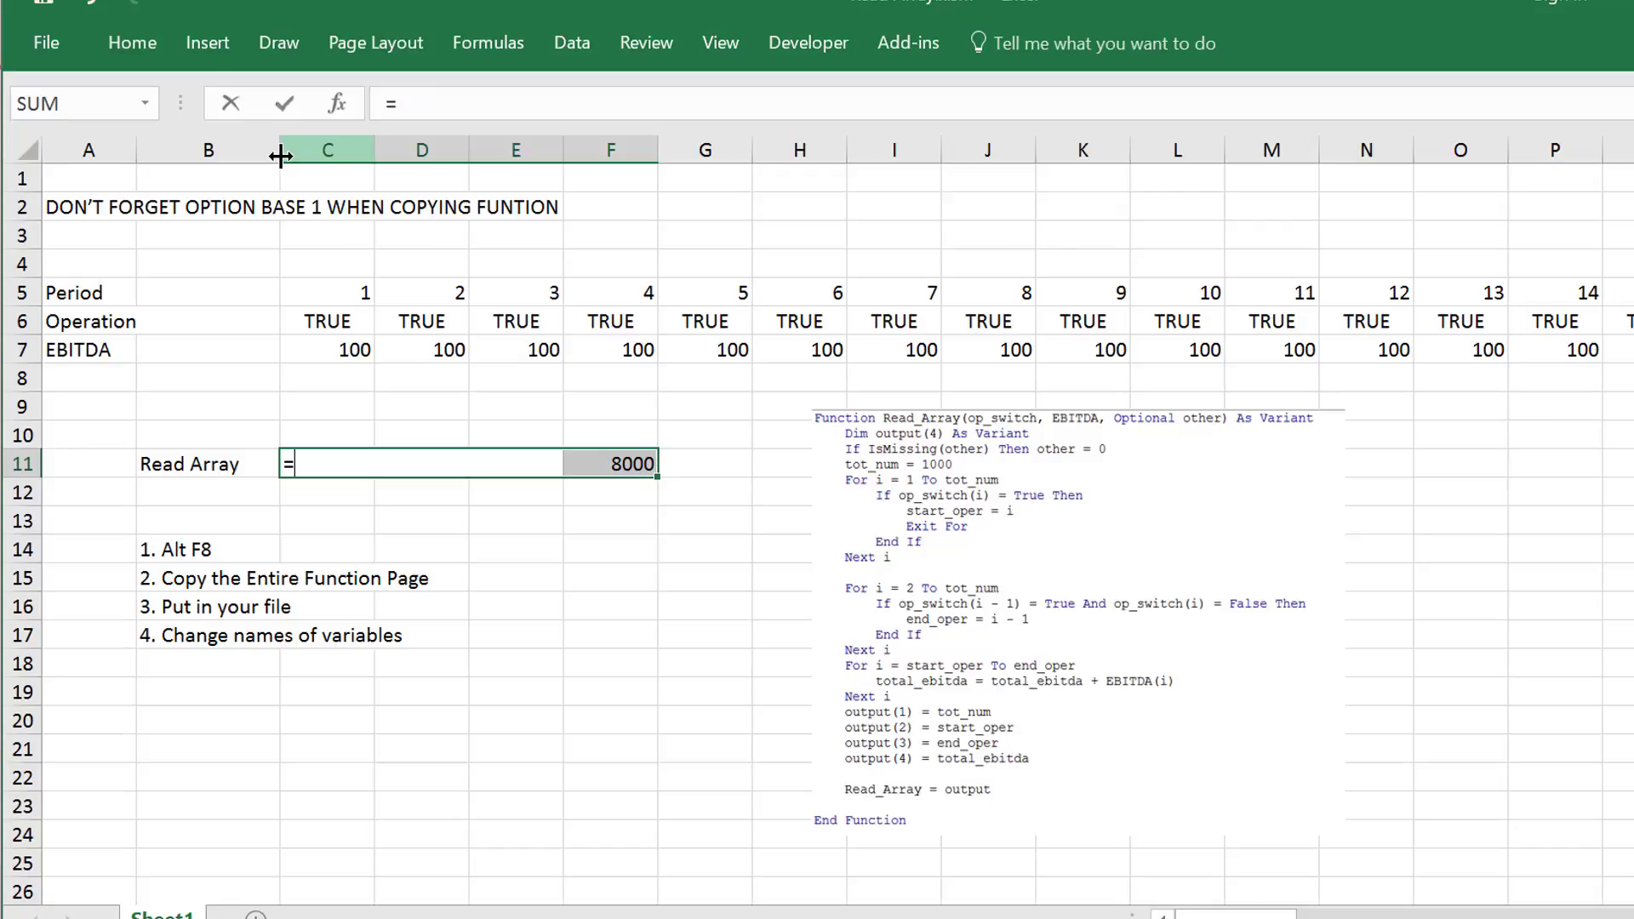
{"action": "key", "text": "shift+F3"}
{"action": "key", "text": "Escape"}
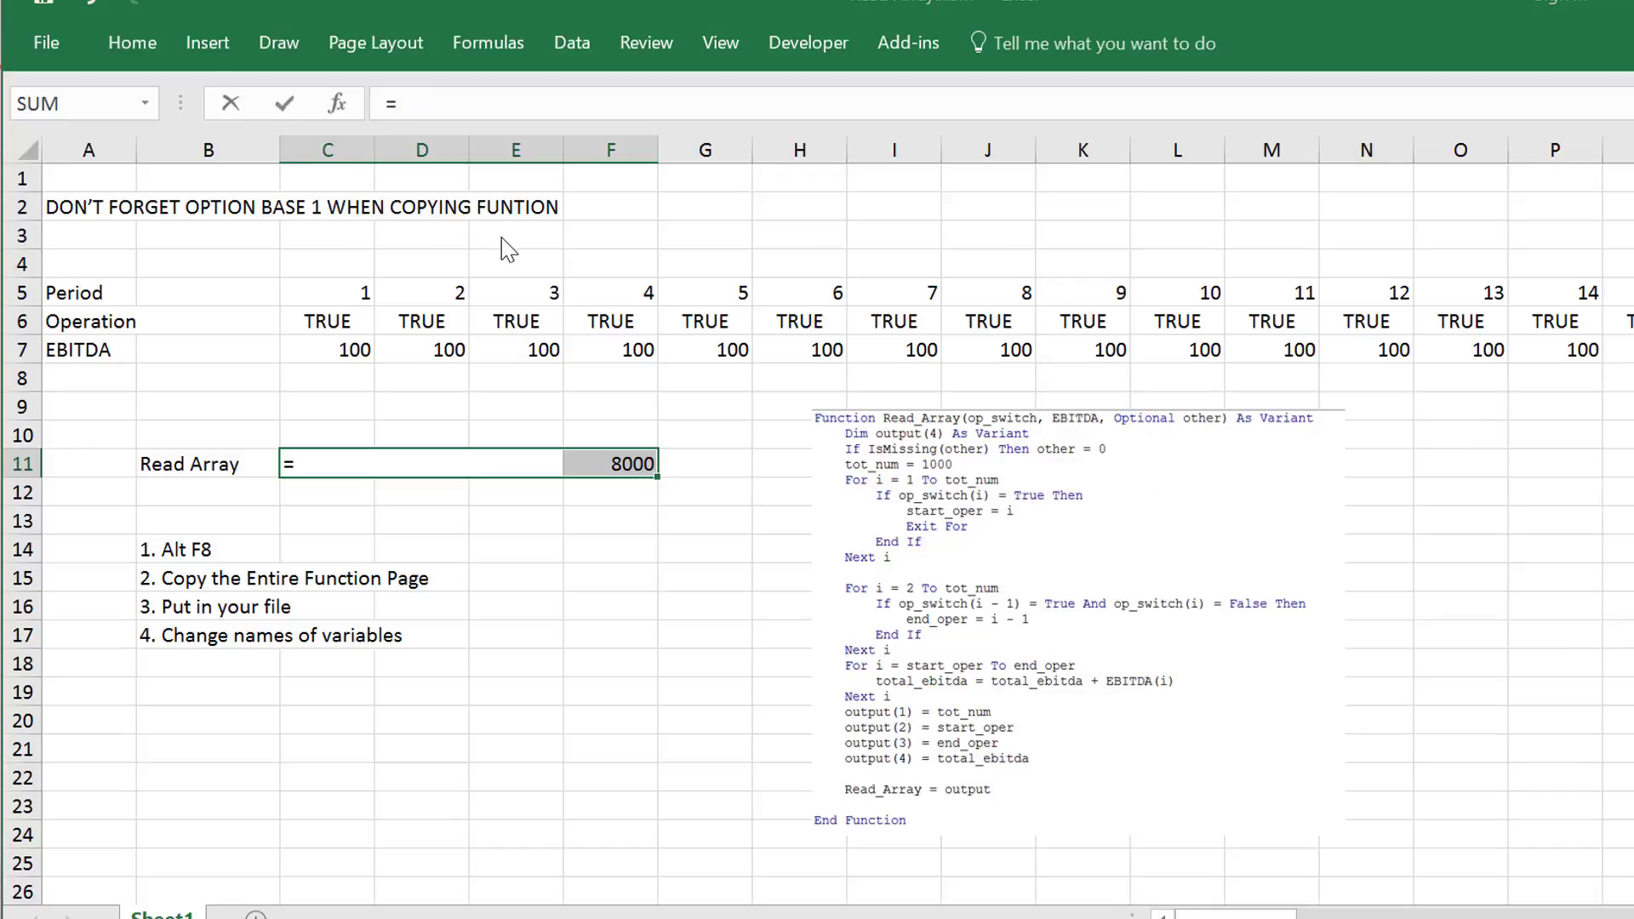
{"action": "key", "text": "ctrl+shift+Return"}
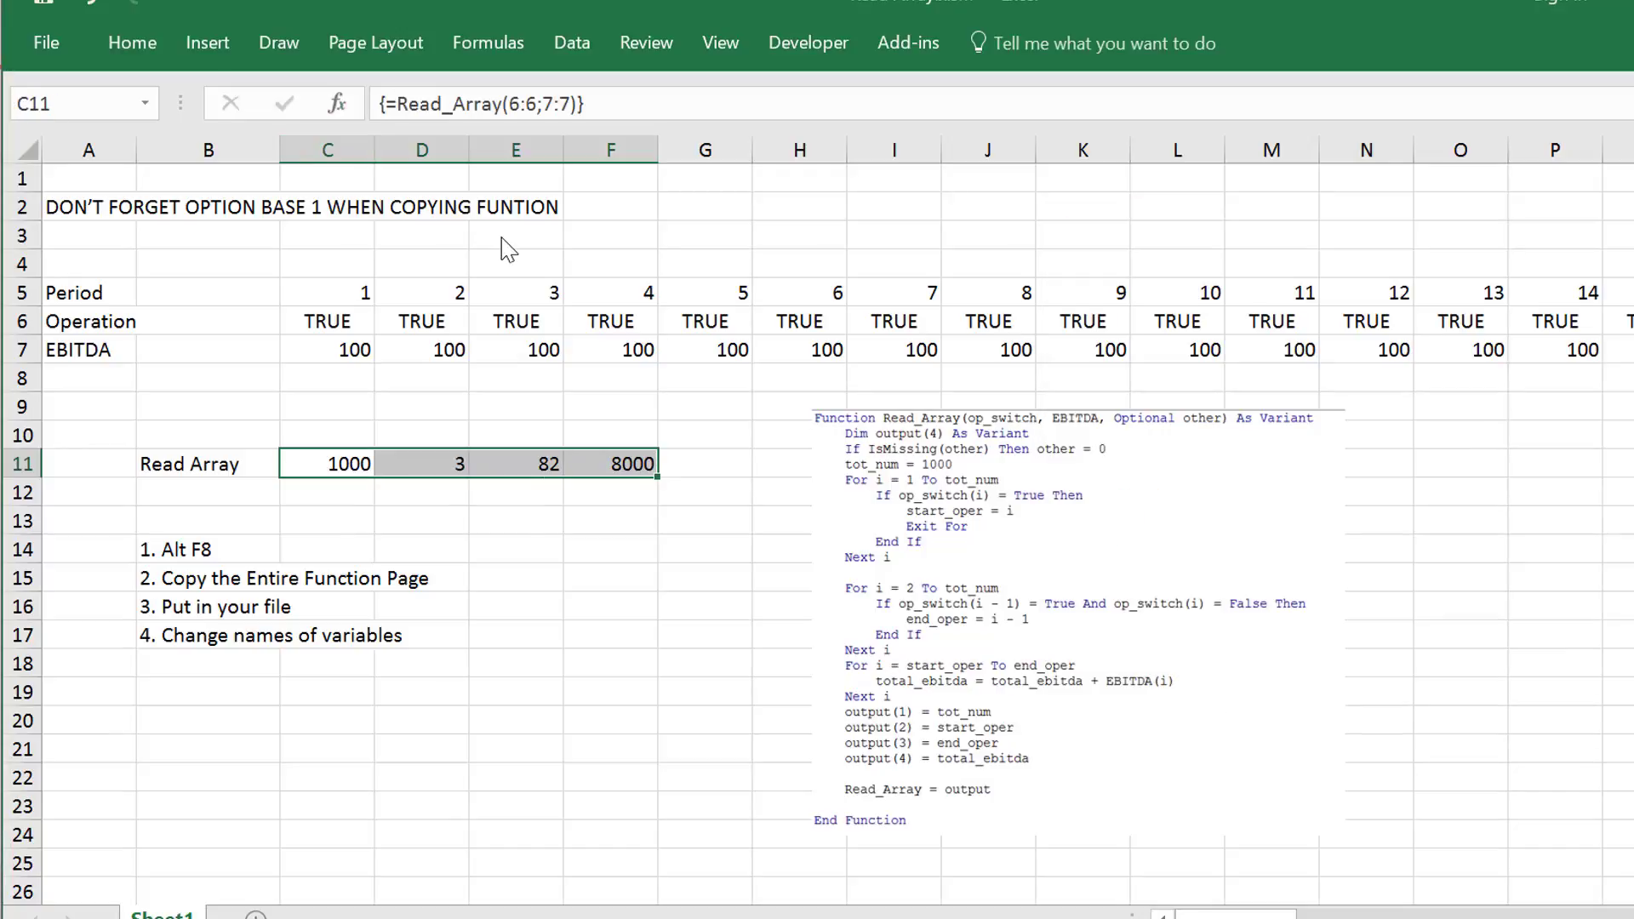
{"action": "key", "text": "Right"}
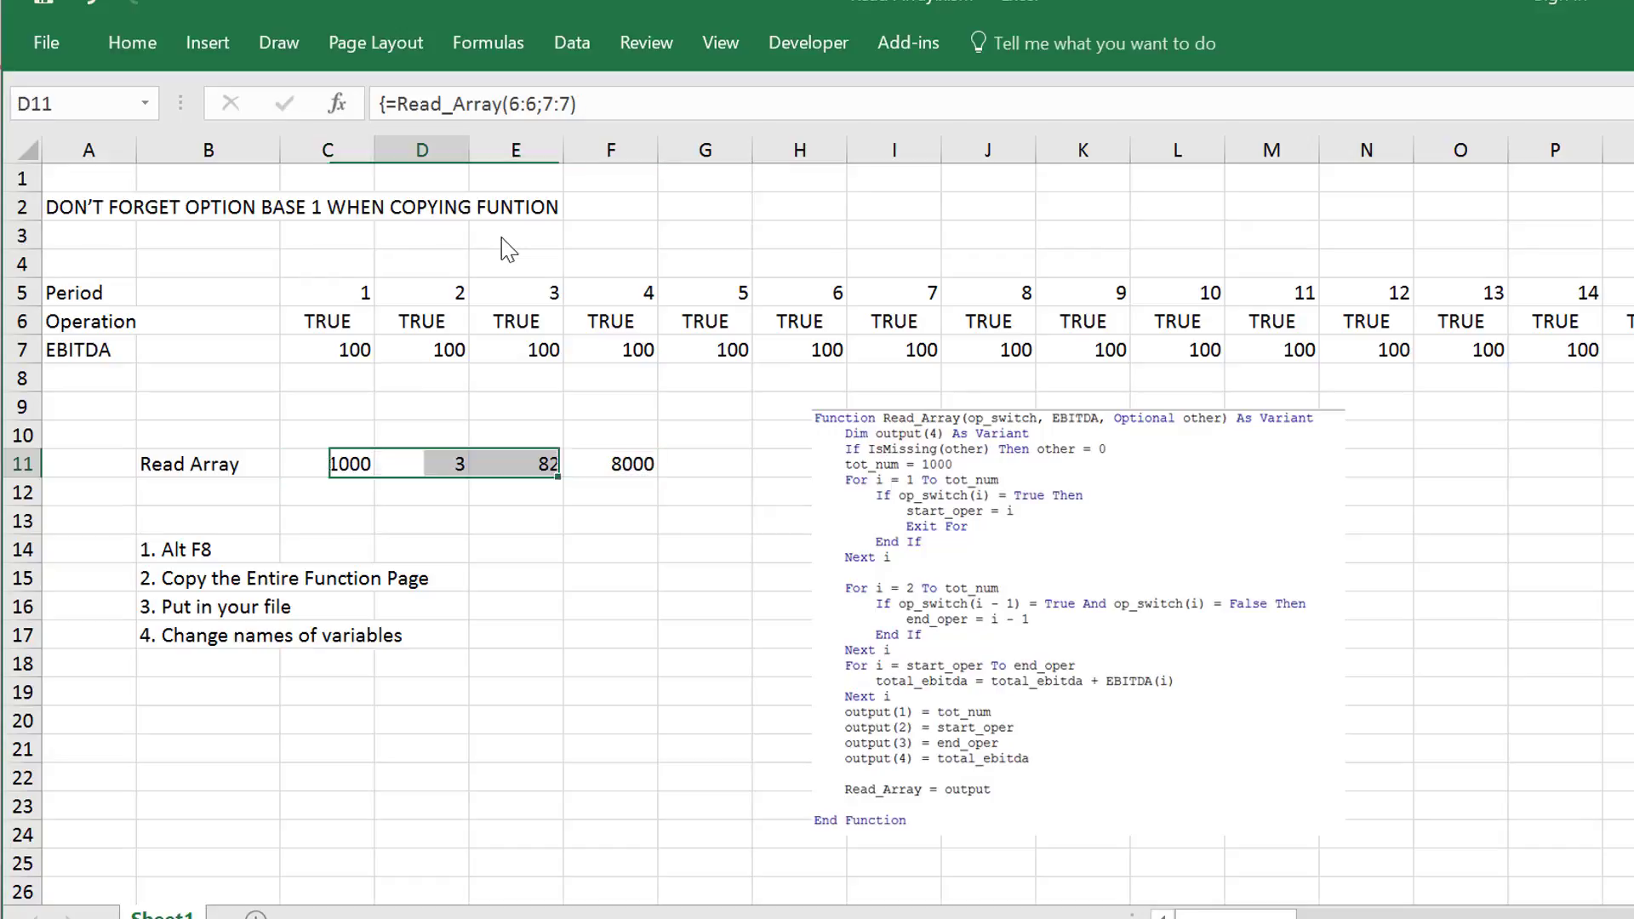
{"action": "key", "text": "Left"}
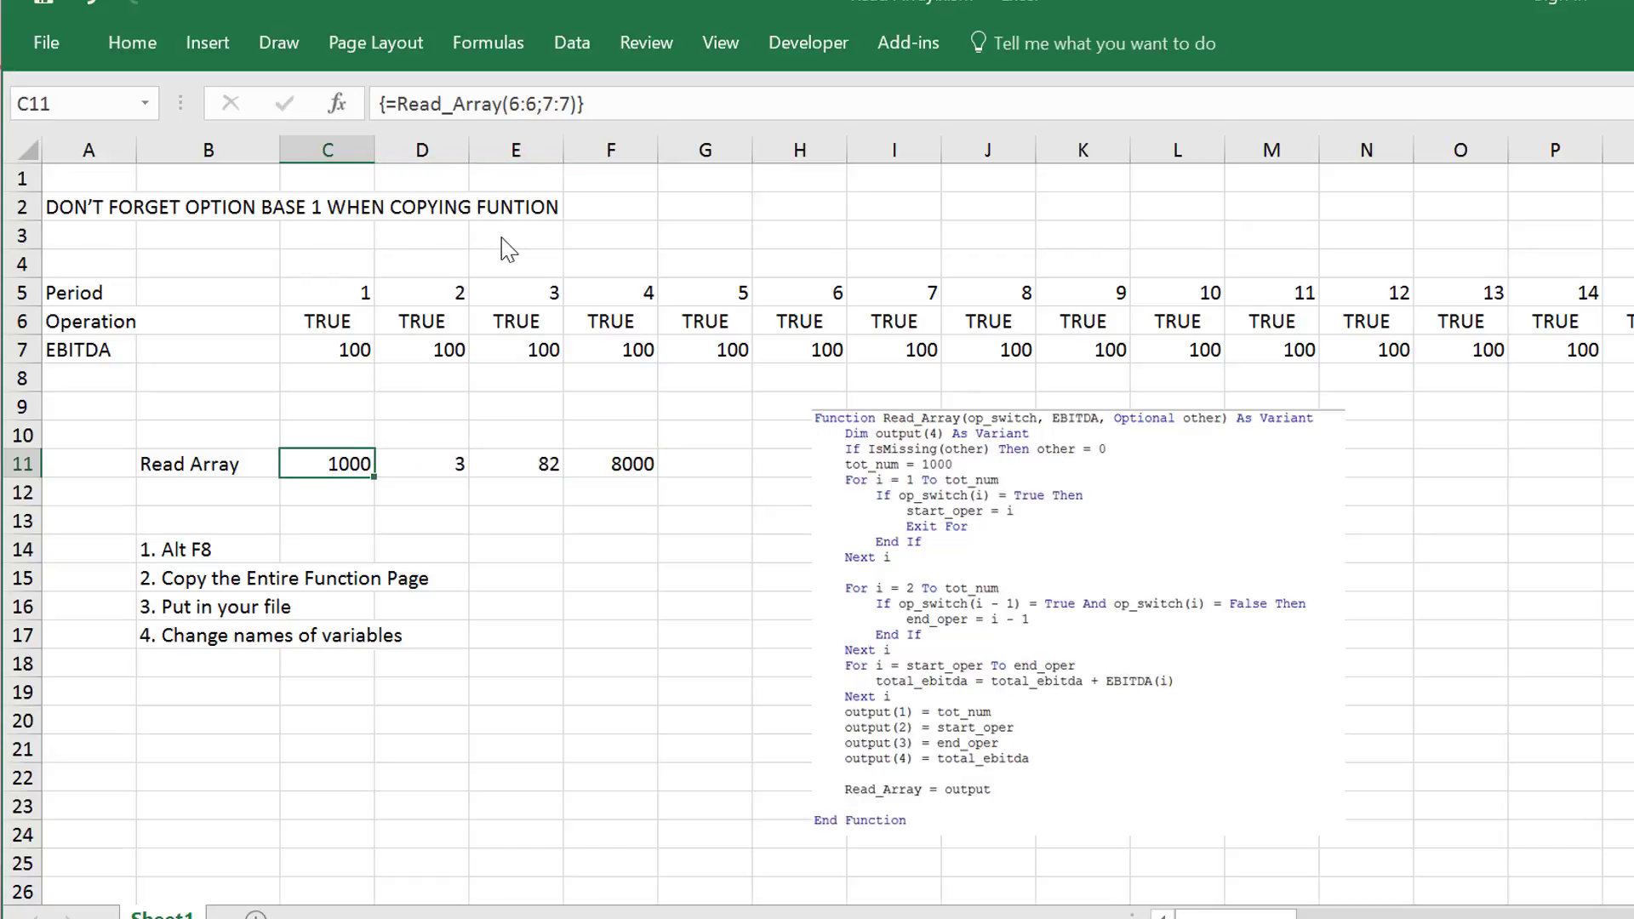
- Reopen the Read_Array function arguments for C11:F11 and set Time_switch to the entire Operation row, 6:6
{"action": "key", "text": "shift+Right"}
{"action": "key", "text": "shift+Right"}
{"action": "key", "text": "shift+Right"}
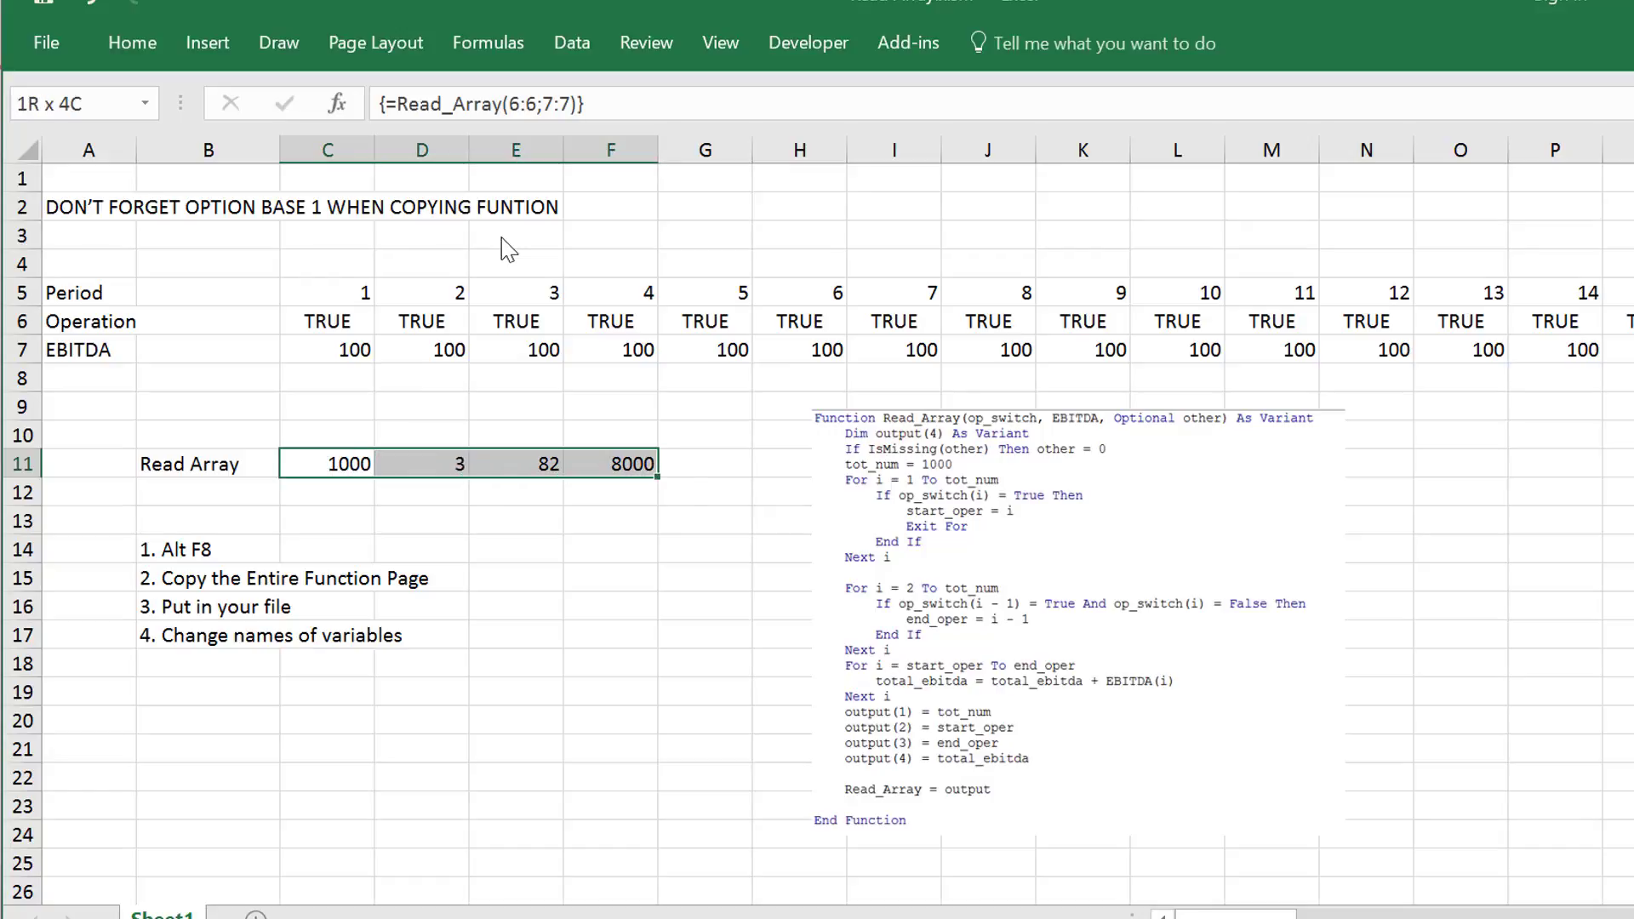
{"action": "key", "text": "F2"}
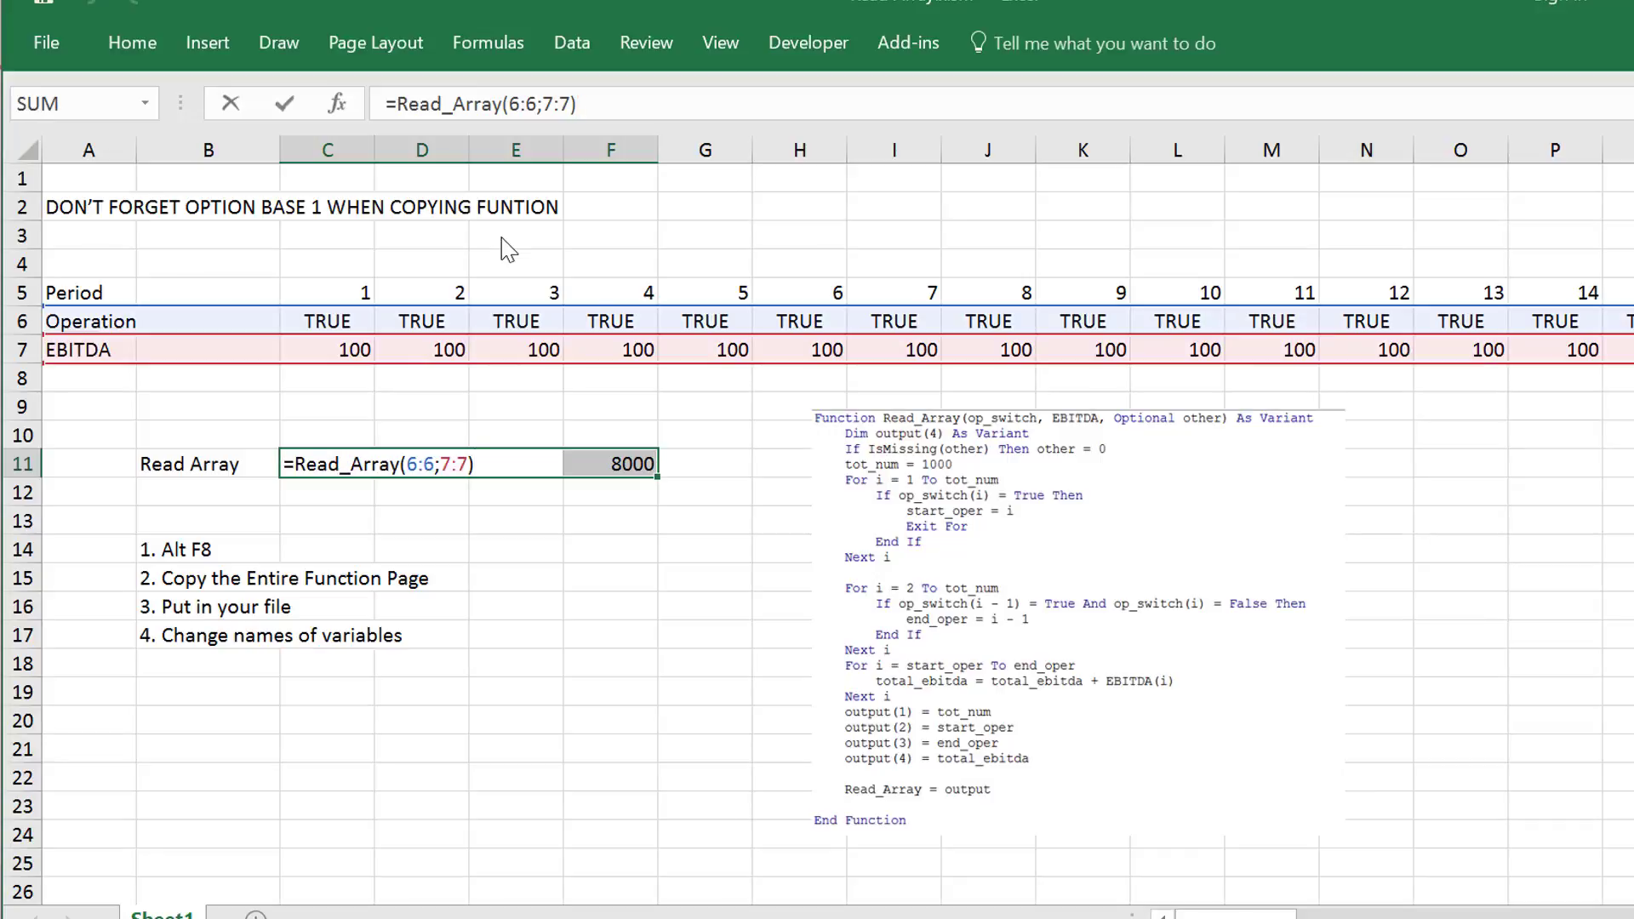
{"action": "key", "text": "shift+F3"}
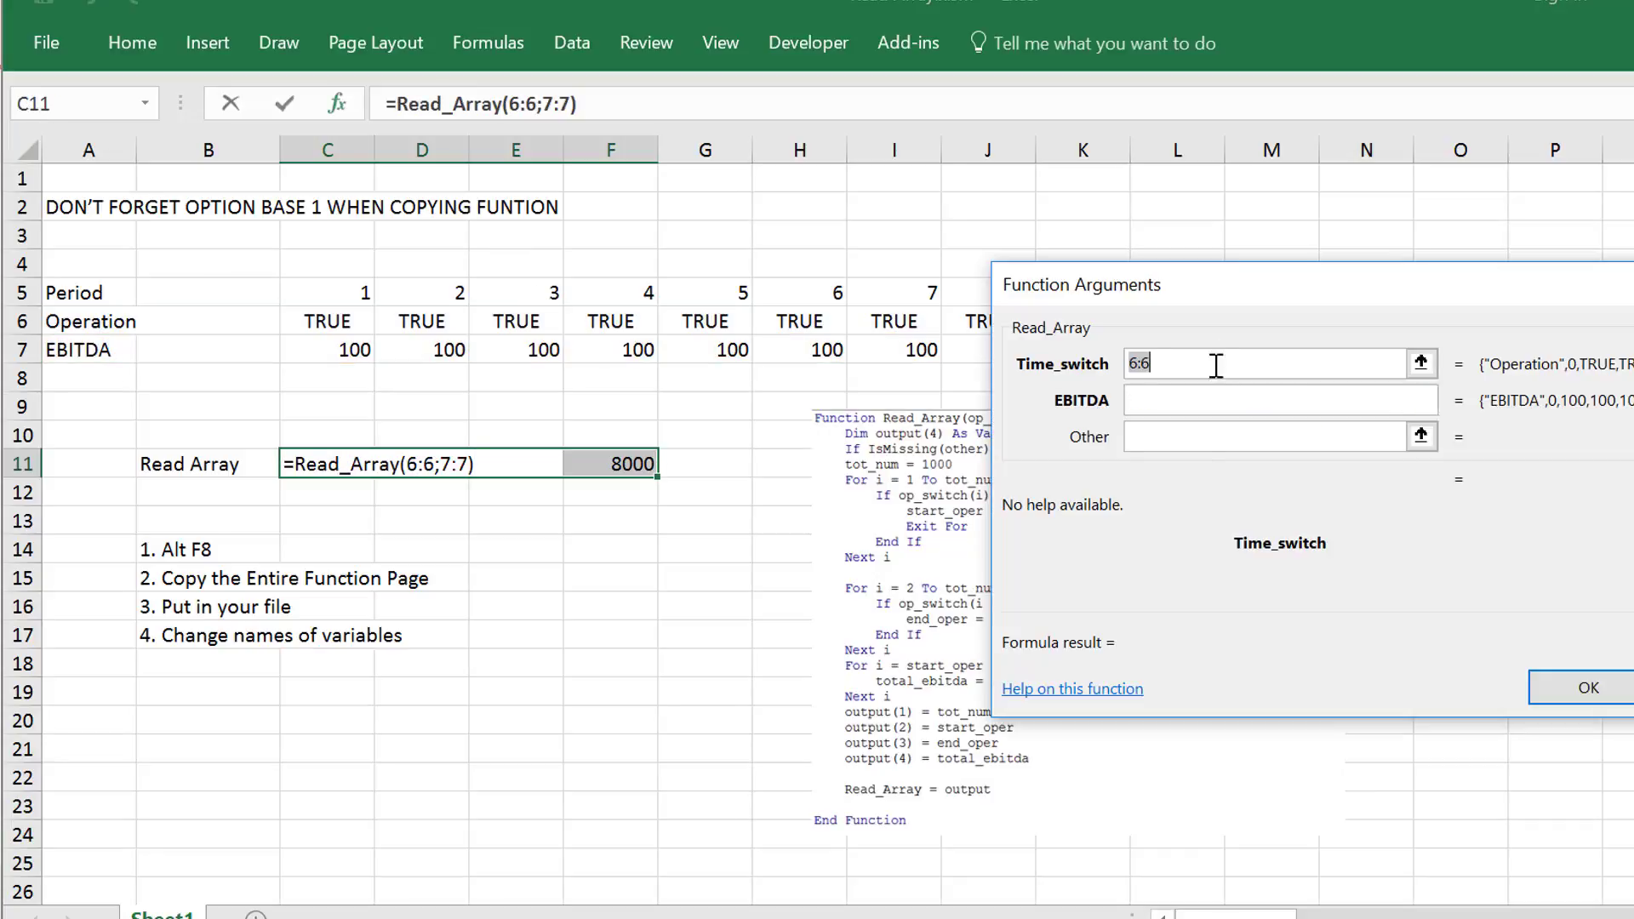
{"action": "left_click", "coordinate": [1418, 364]}
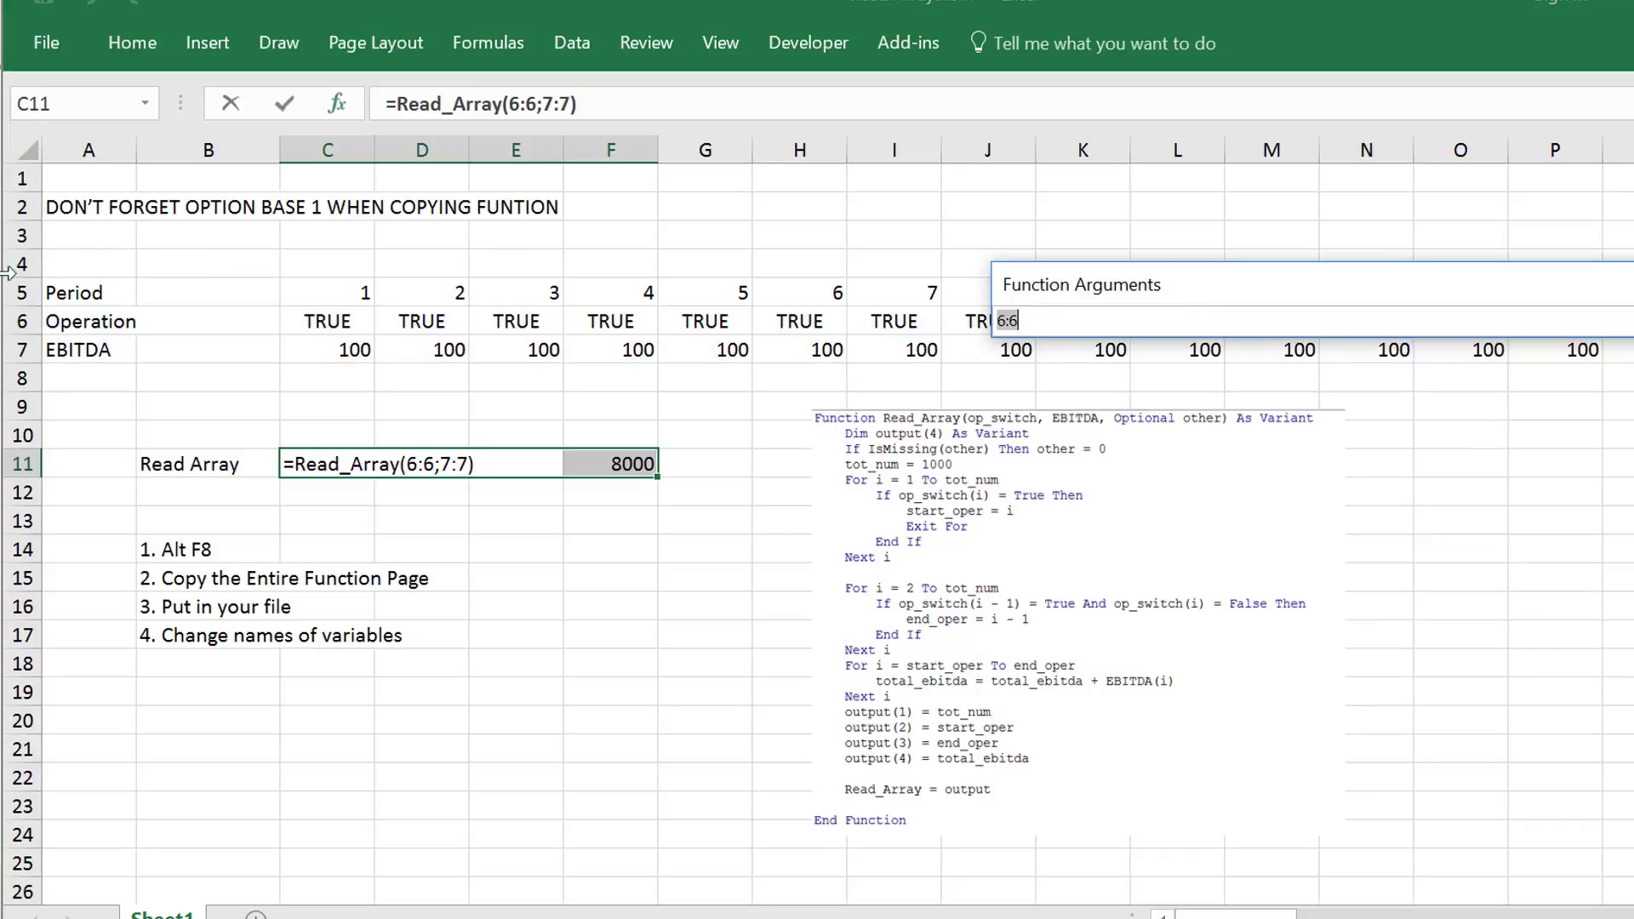
{"action": "left_click", "coordinate": [35, 321]}
{"action": "key", "text": "Return"}
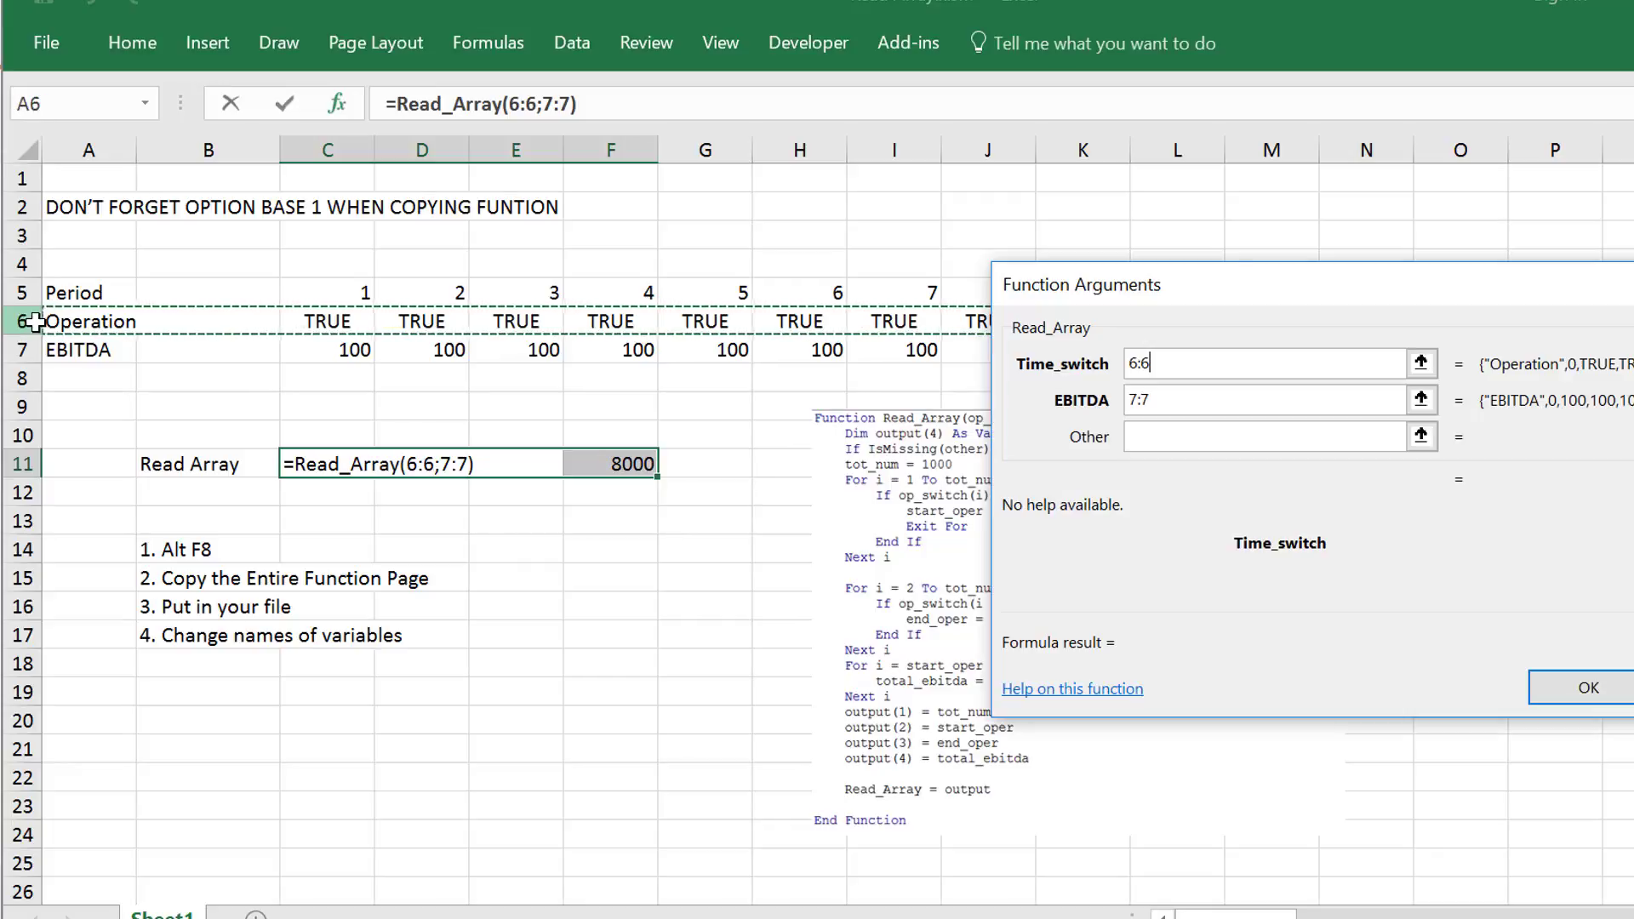
- Set the EBITDA argument to the entire EBITDA row, 7:7, and accept the function arguments
{"action": "left_click", "coordinate": [1420, 400]}
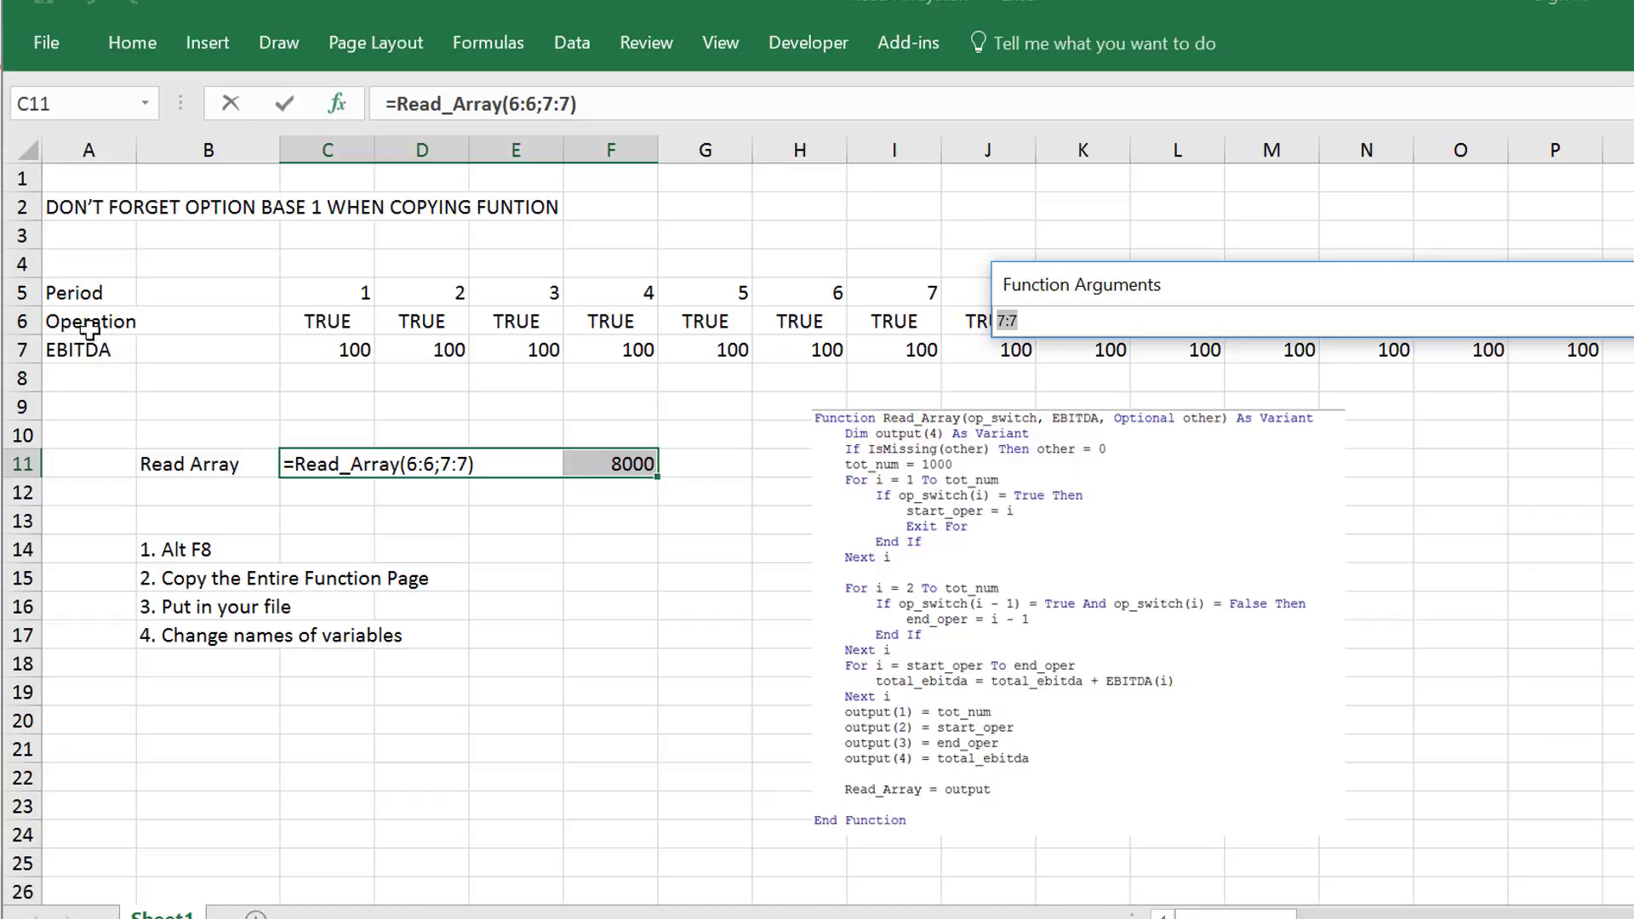
{"action": "left_click", "coordinate": [34, 347]}
{"action": "key", "text": "Return"}
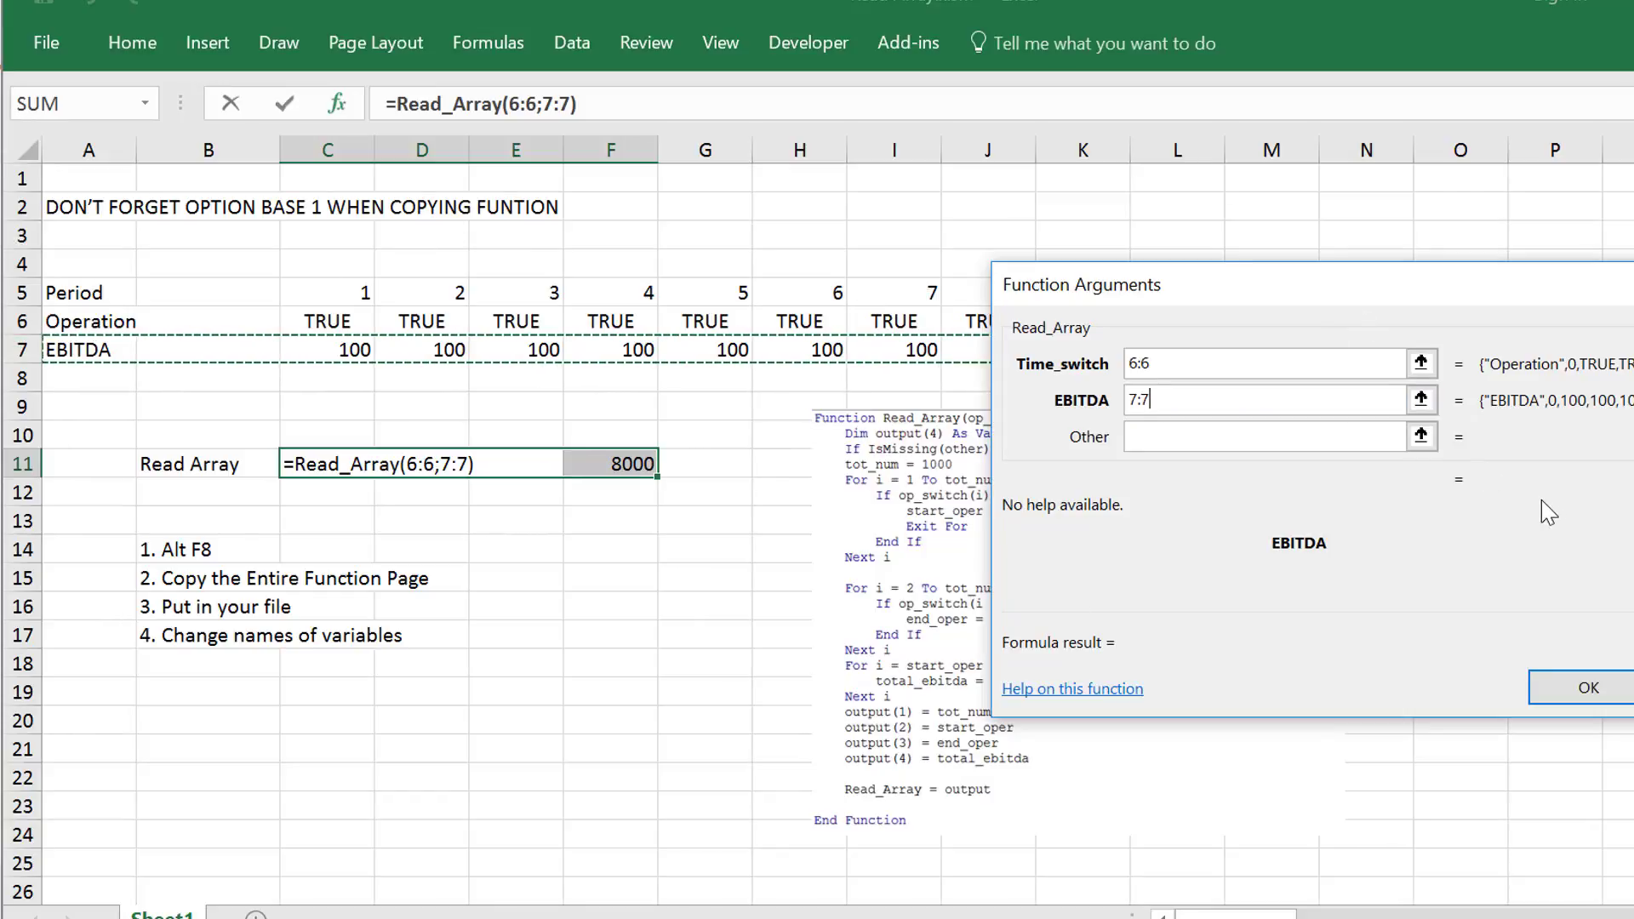
{"action": "left_click", "coordinate": [1593, 689]}
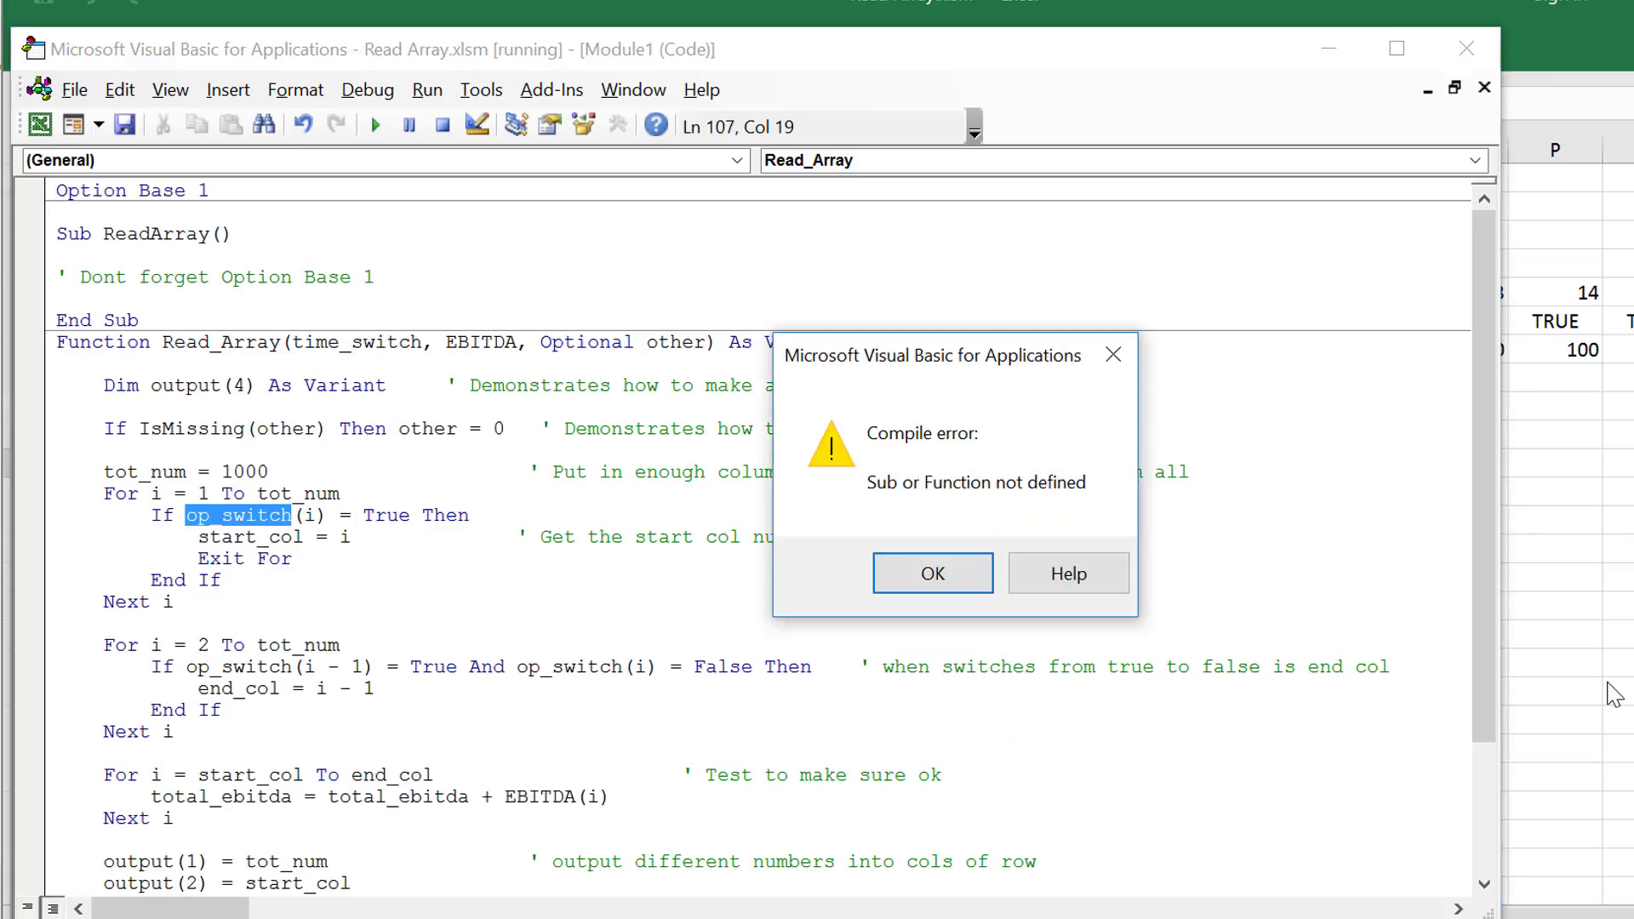
- Replace op_switch with time_switch in the If condition of the function's first For loop
{"action": "key", "text": "Return"}
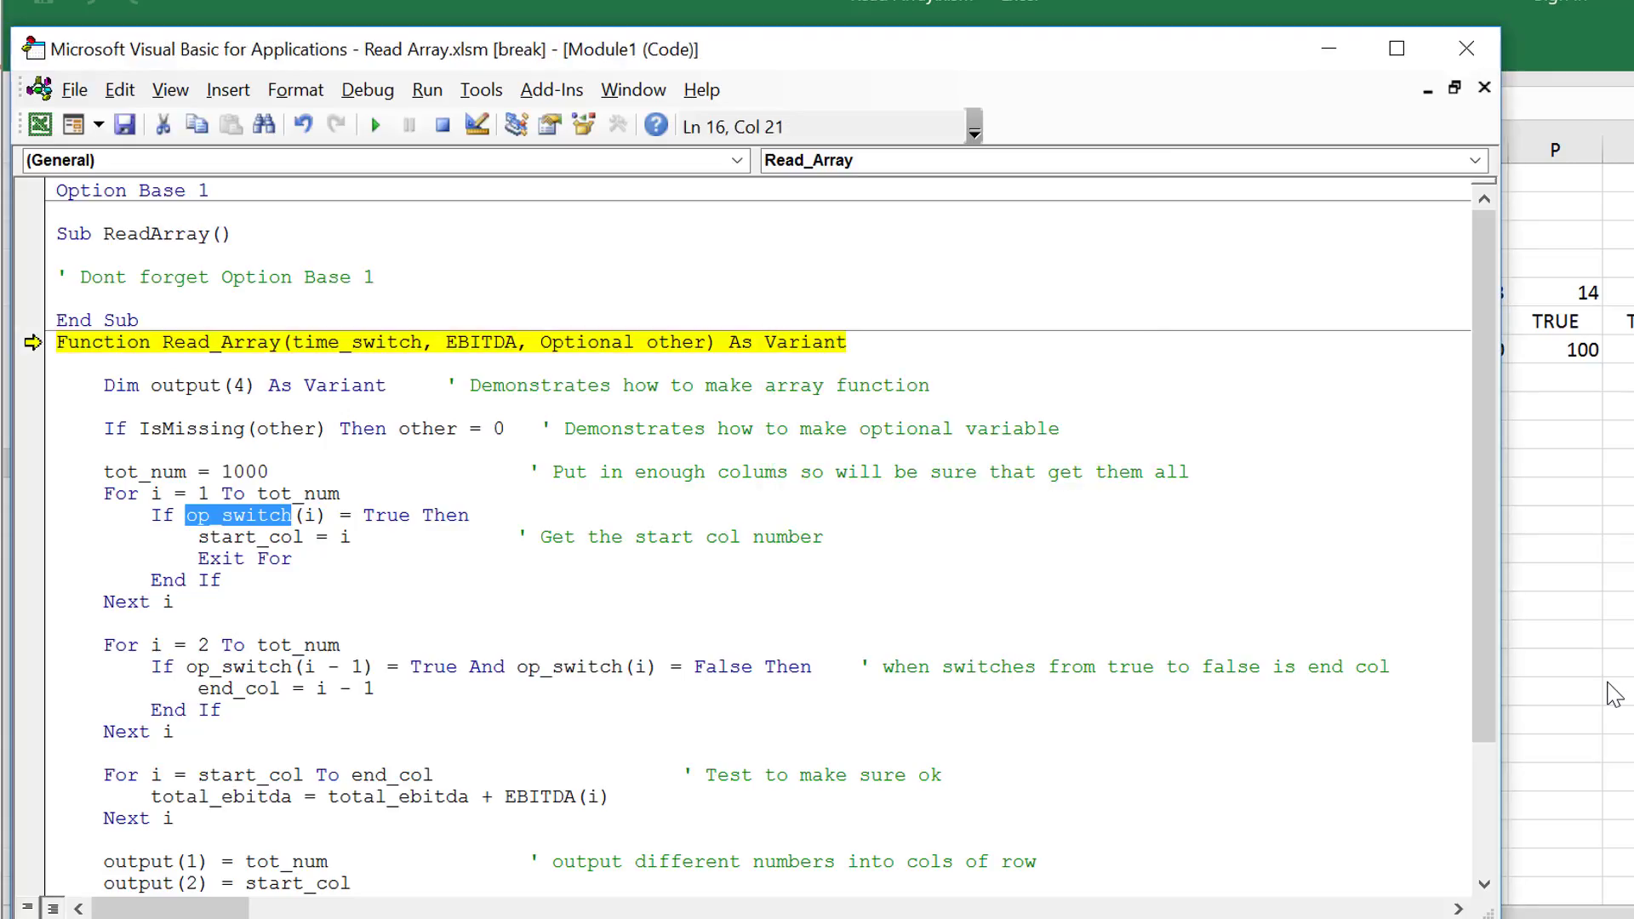
{"action": "key", "text": "Left"}
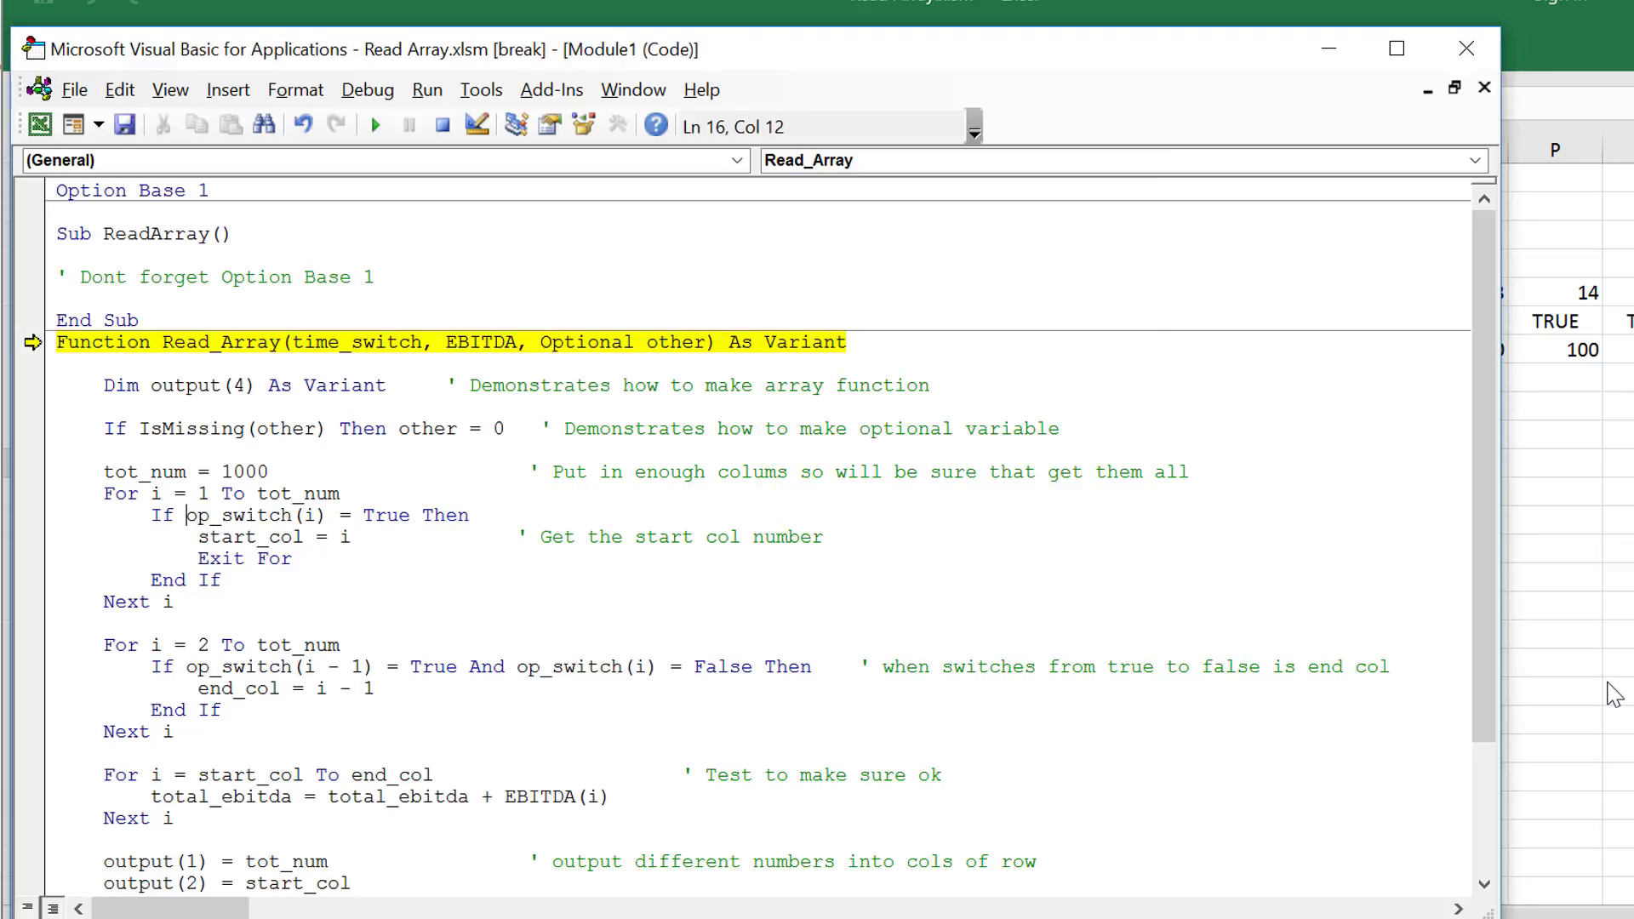
{"action": "type", "text": "time"}
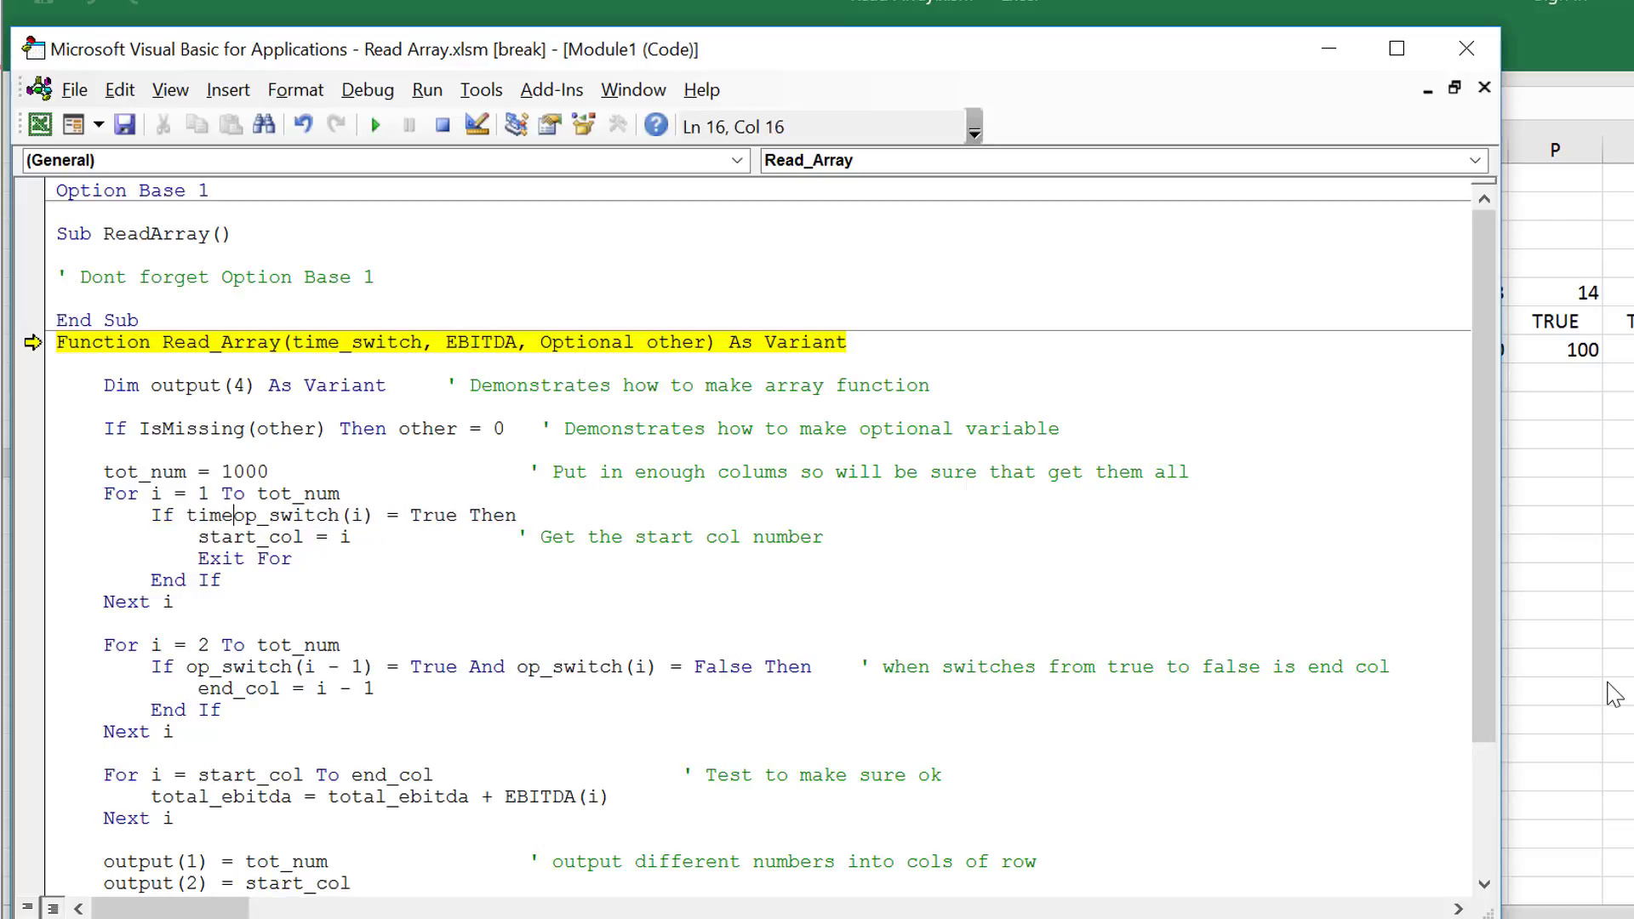
{"action": "key", "text": "Delete"}
{"action": "key", "text": "Delete"}
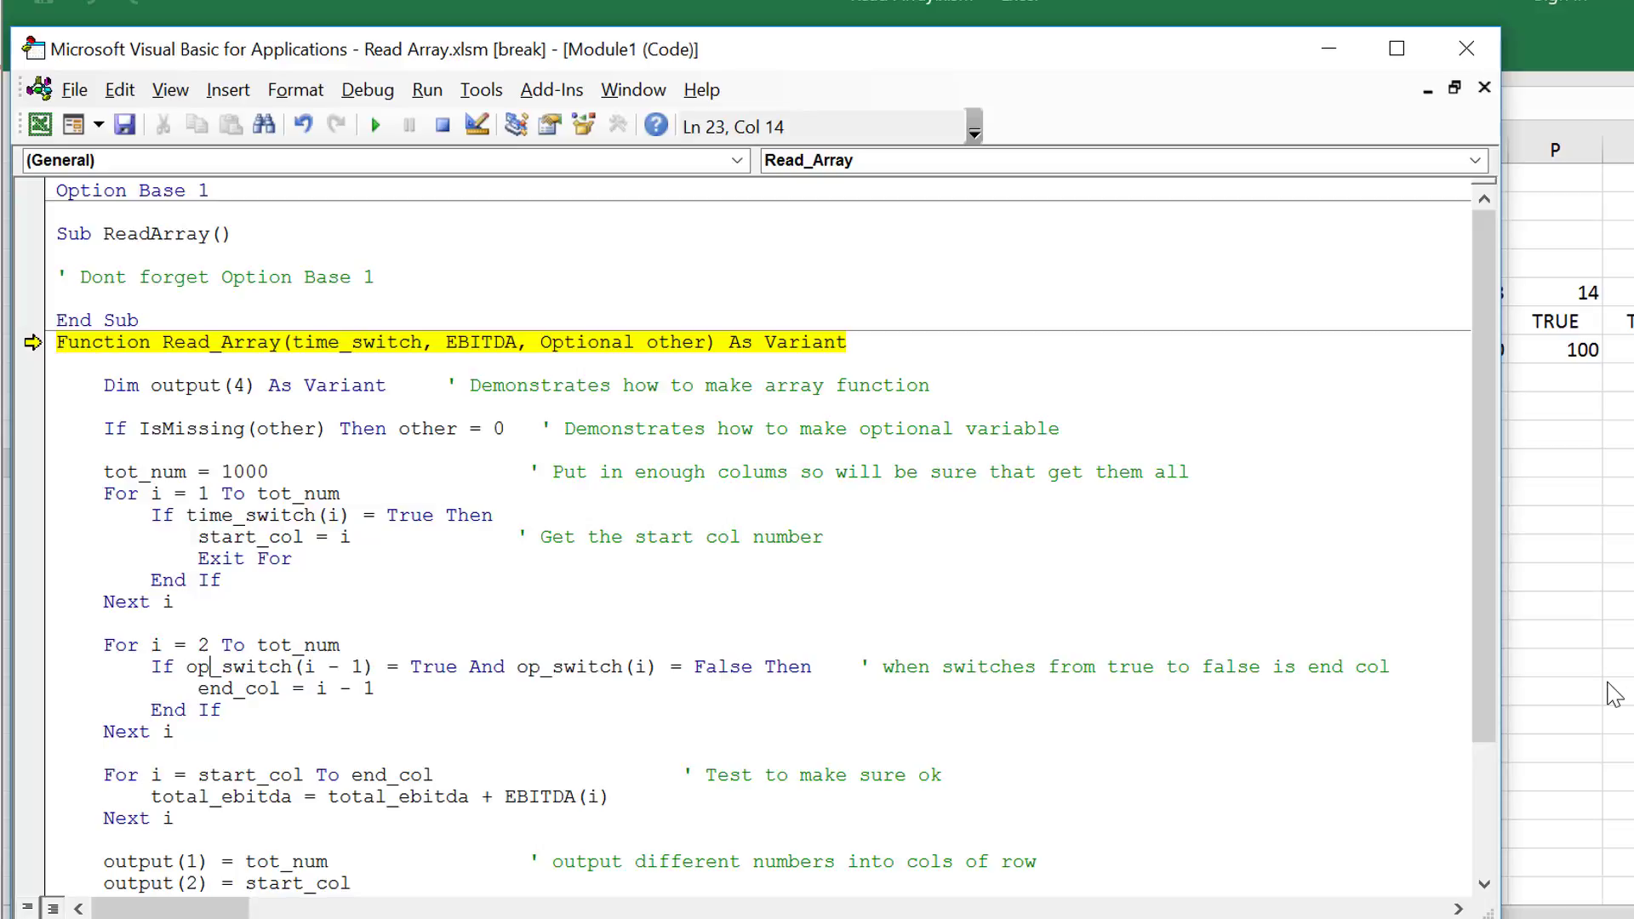
- Change op_switch(i - 1) to time_switch(i - 1) in the second loop's If condition and continue running the code
{"action": "key", "text": "BackSpace"}
{"action": "key", "text": "BackSpace"}
{"action": "type", "text": "time"}
{"action": "key", "text": "Up"}
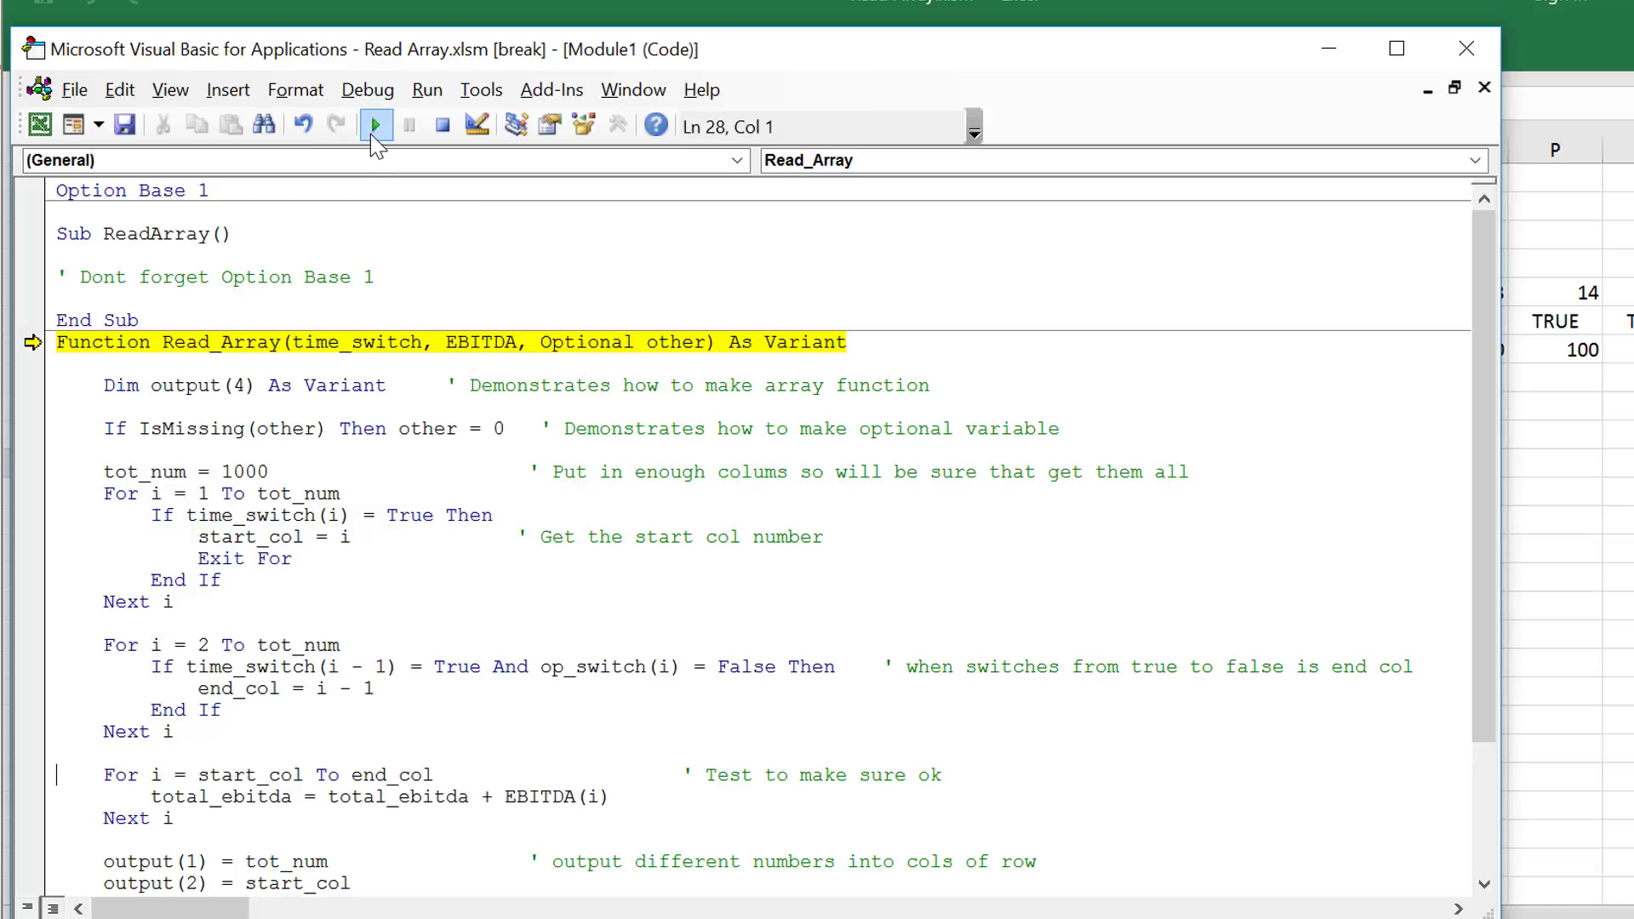
{"action": "left_click", "coordinate": [375, 126]}
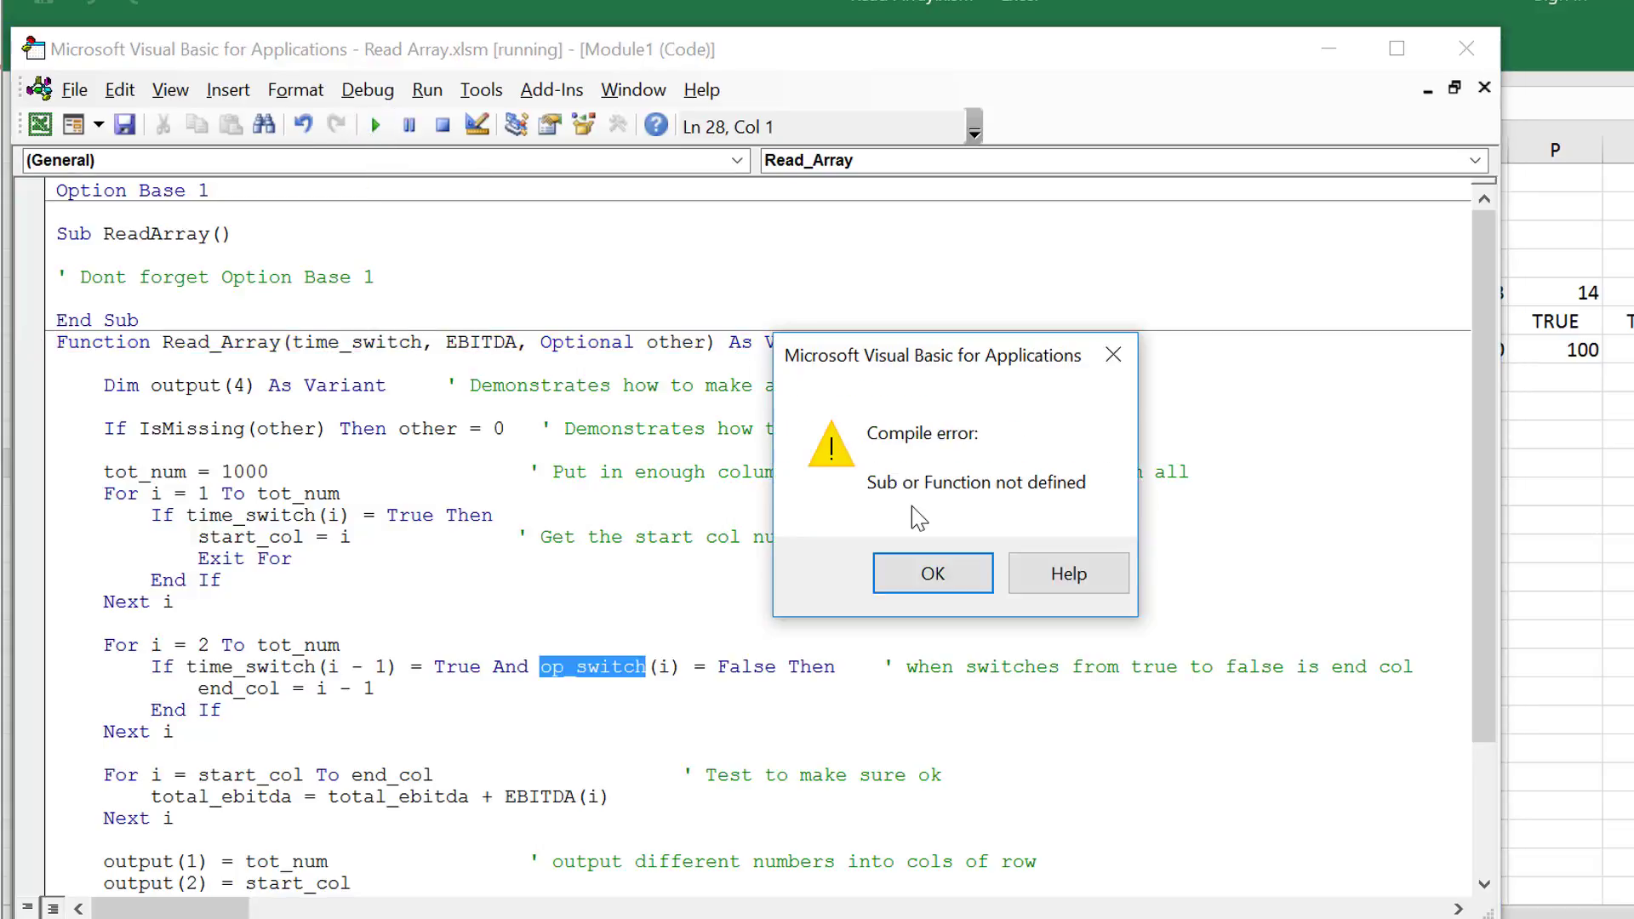
- Change the remaining op_switch(i) to time_switch(i) in the second loop's condition and run the function again
{"action": "key", "text": "Return"}
{"action": "type", "text": "time"}
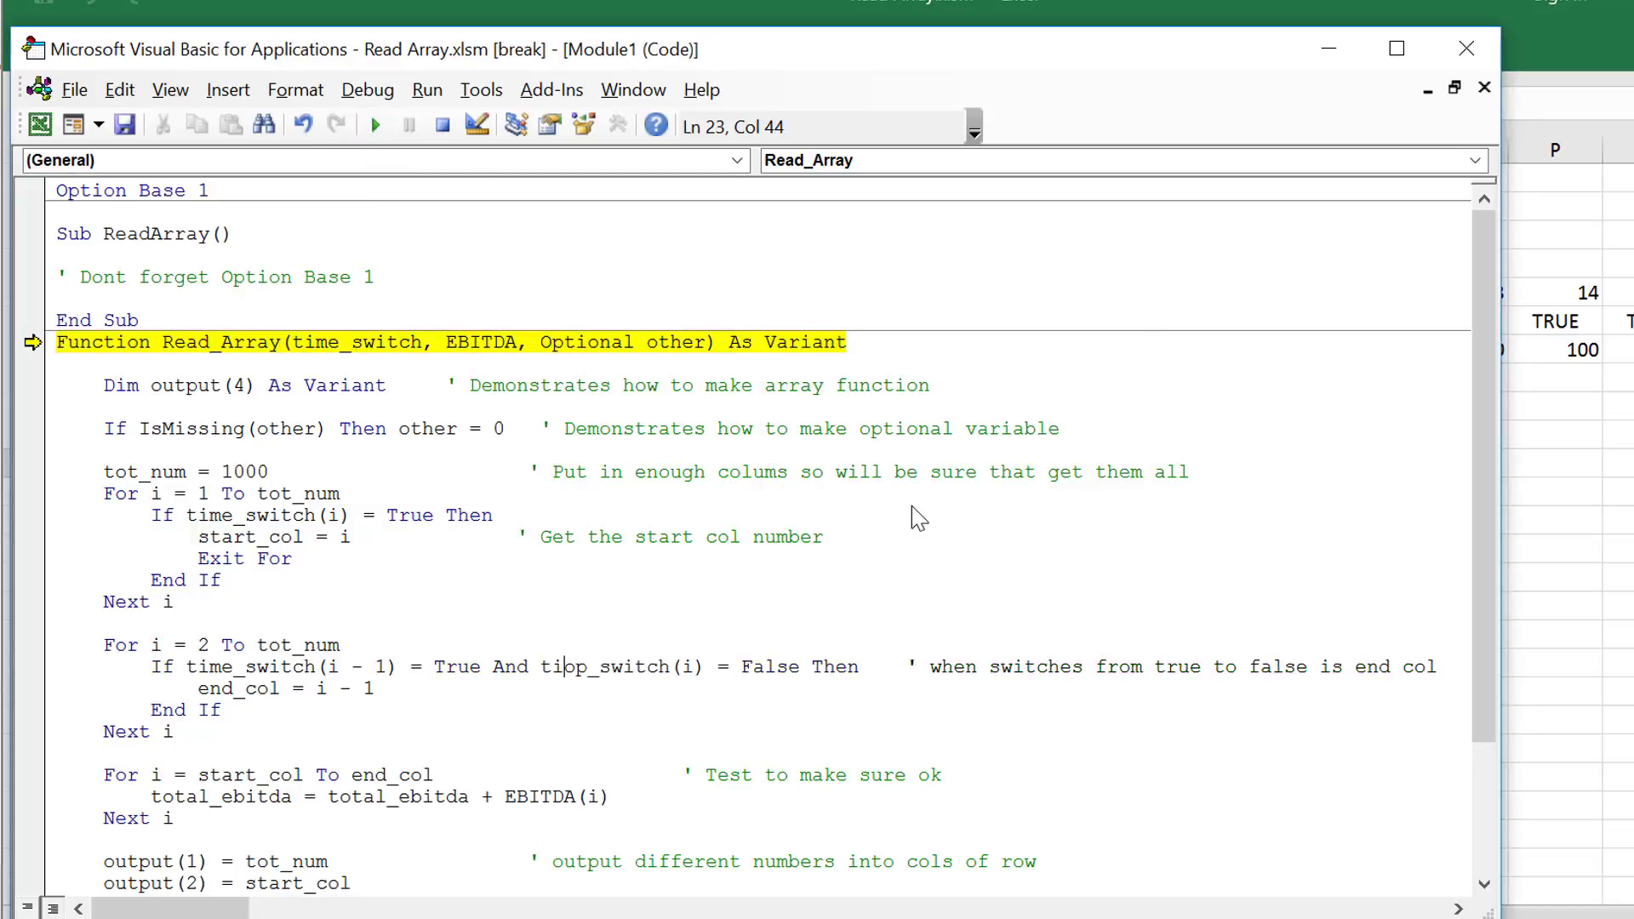
{"action": "key", "text": "Delete"}
{"action": "key", "text": "Delete"}
{"action": "left_click", "coordinate": [375, 126]}
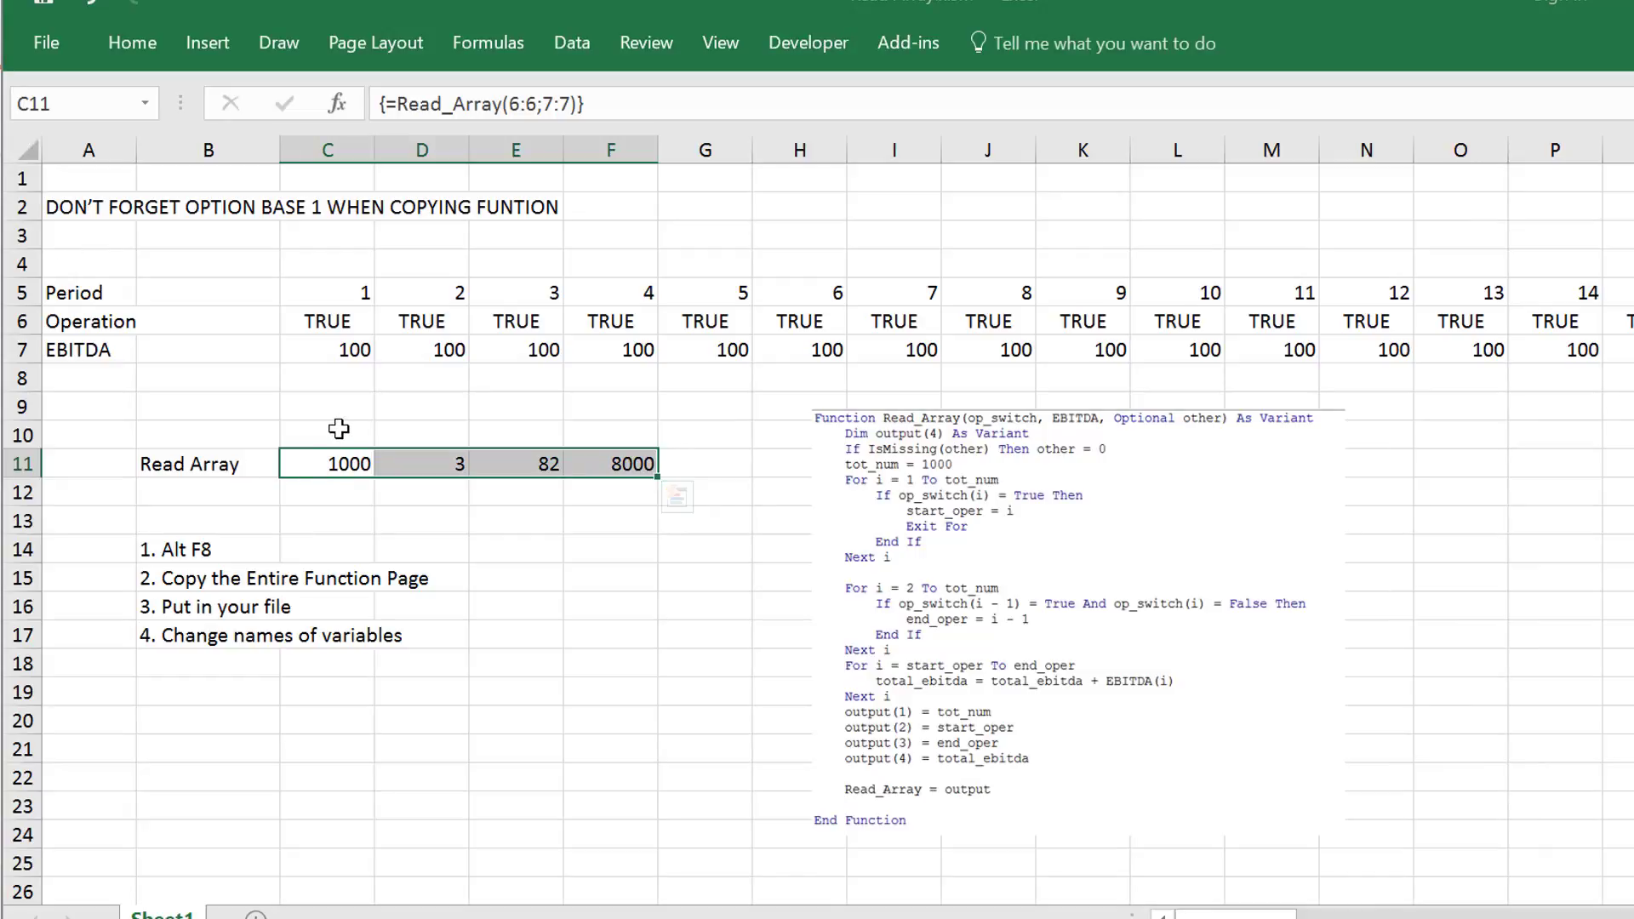
- Examine the EBITDA row along the timeline and the formulas in the first-period EBITDA and Operation cells
{"action": "left_click", "coordinate": [339, 430]}
{"action": "key", "text": "Up"}
{"action": "key", "text": "Up"}
{"action": "key", "text": "Up"}
{"action": "key", "text": "ctrl+shift+Right"}
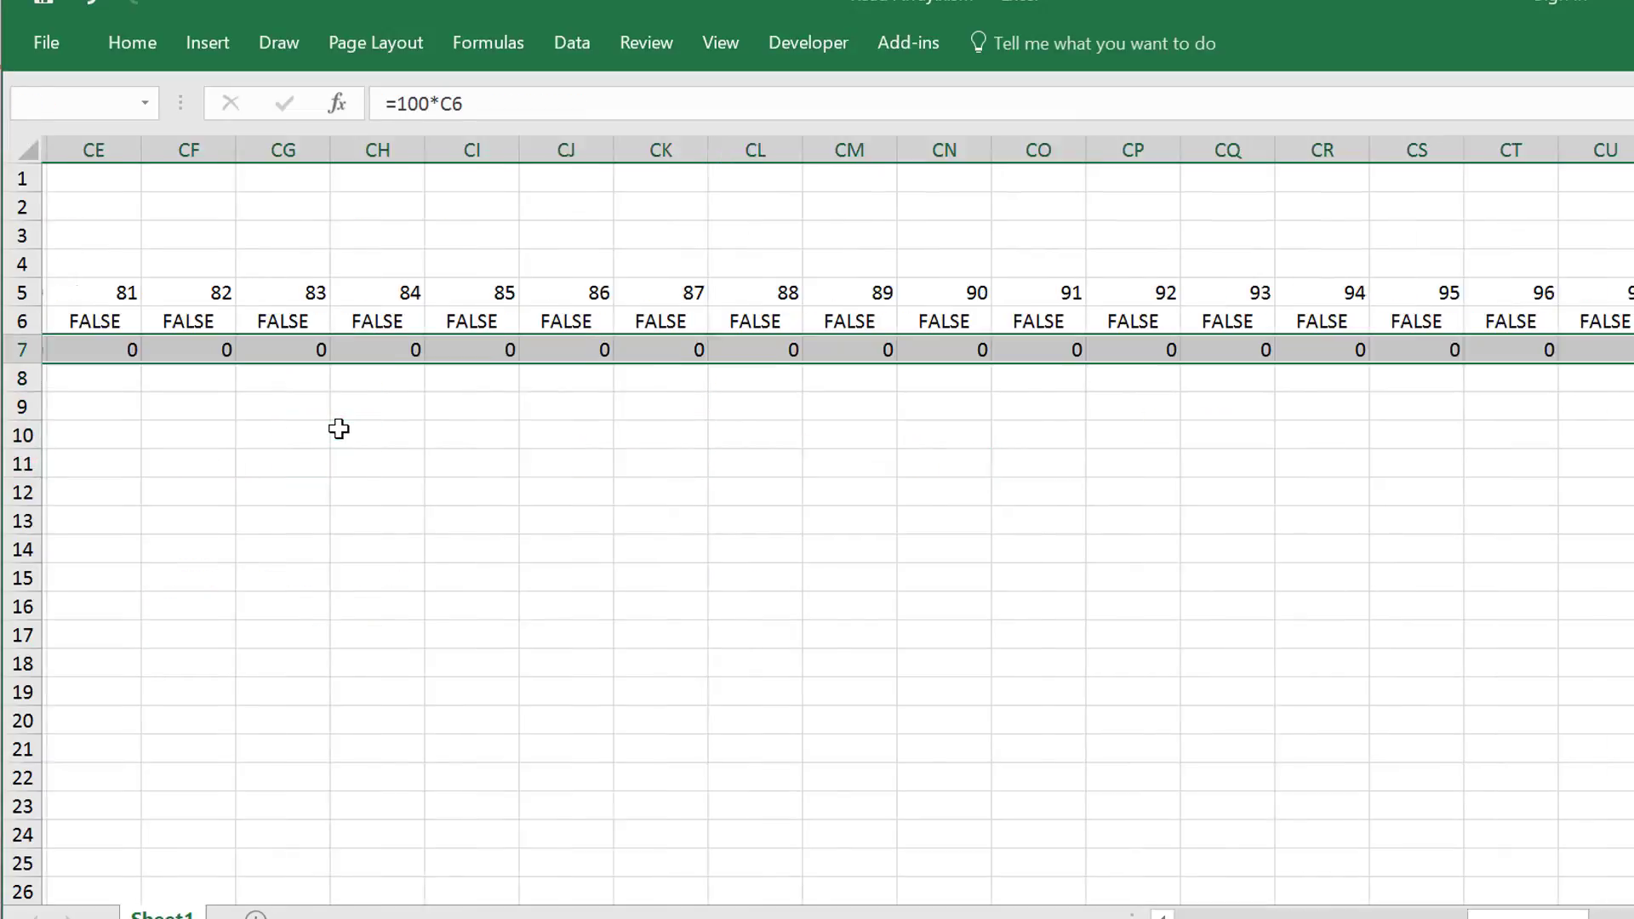
{"action": "key", "text": "Home"}
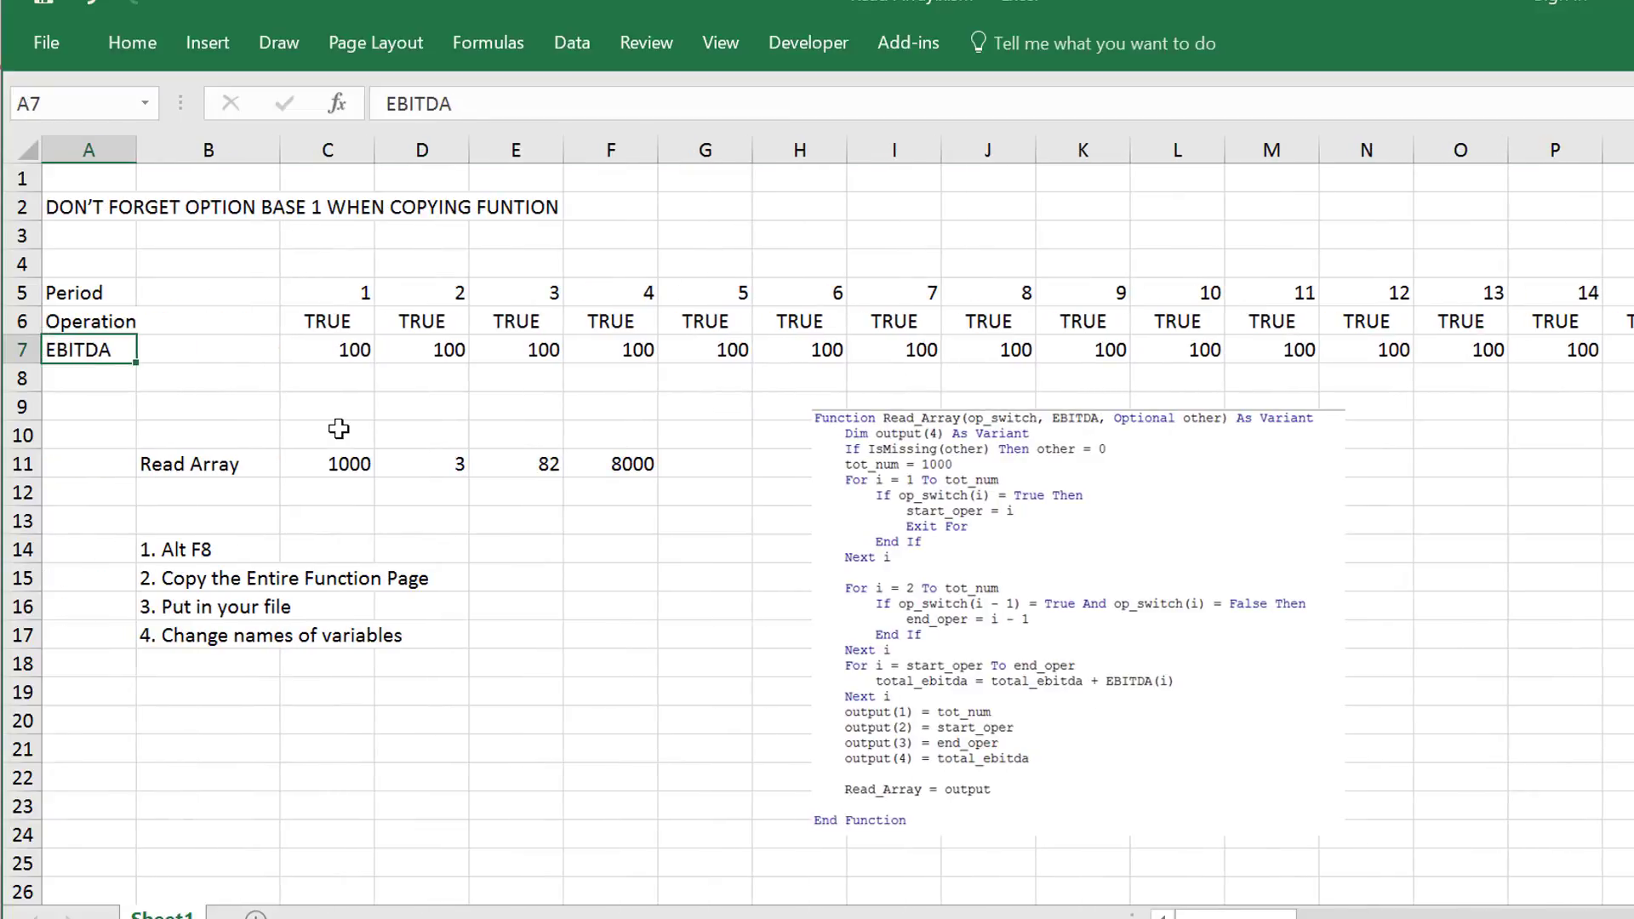
{"action": "key", "text": "Right"}
{"action": "key", "text": "Right"}
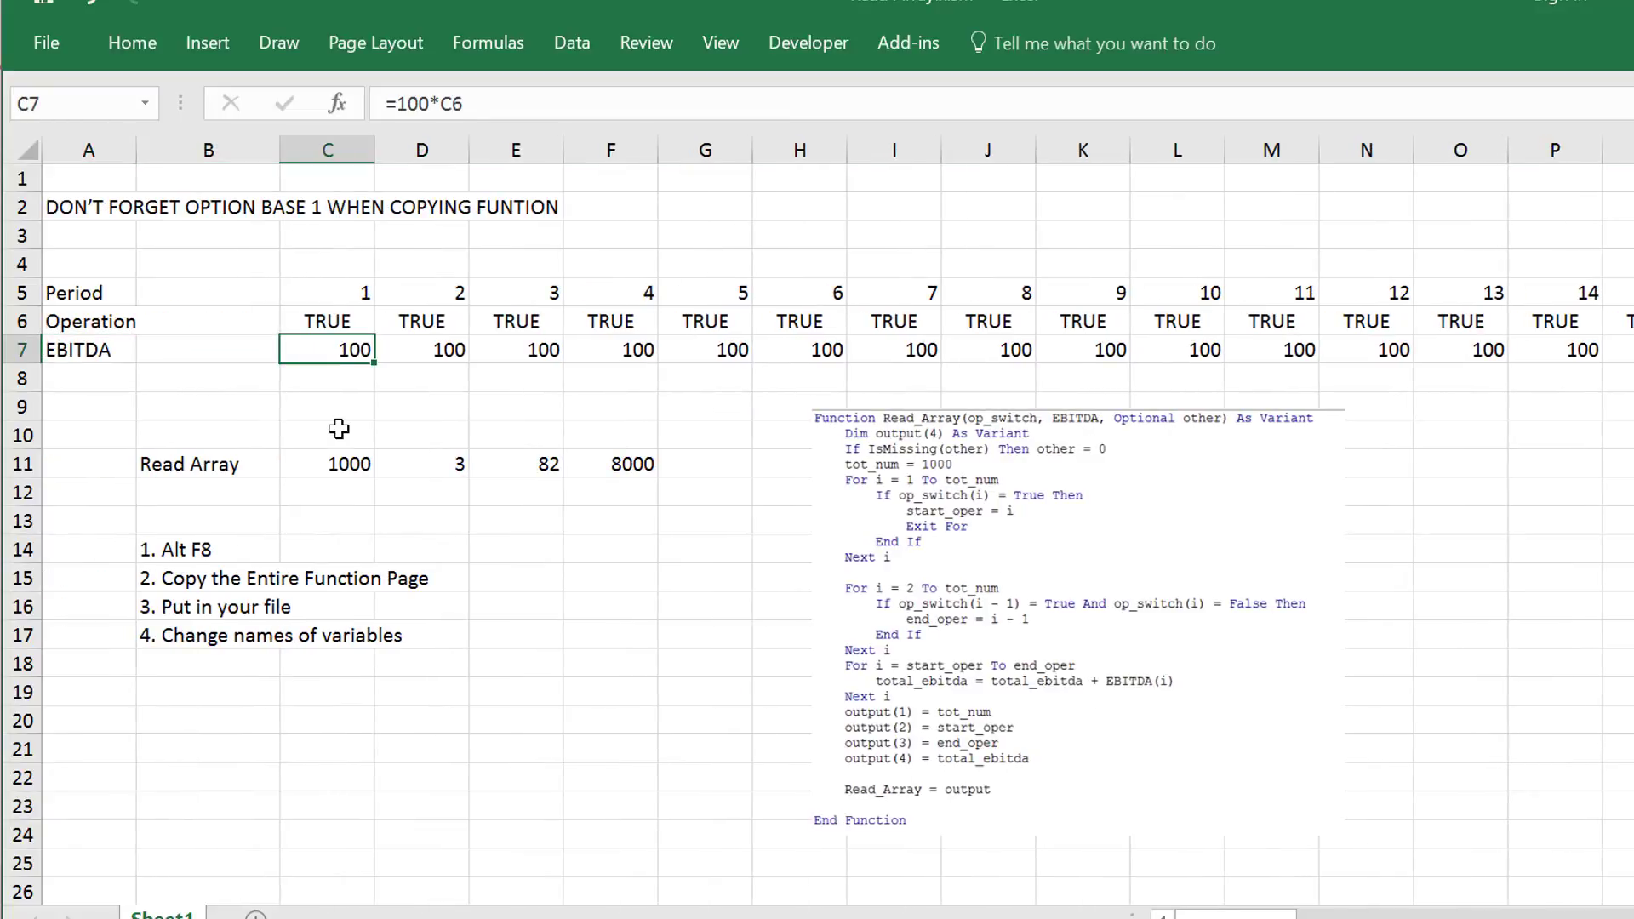
{"action": "key", "text": "Up"}
{"action": "key", "text": "Up"}
{"action": "key", "text": "Down"}
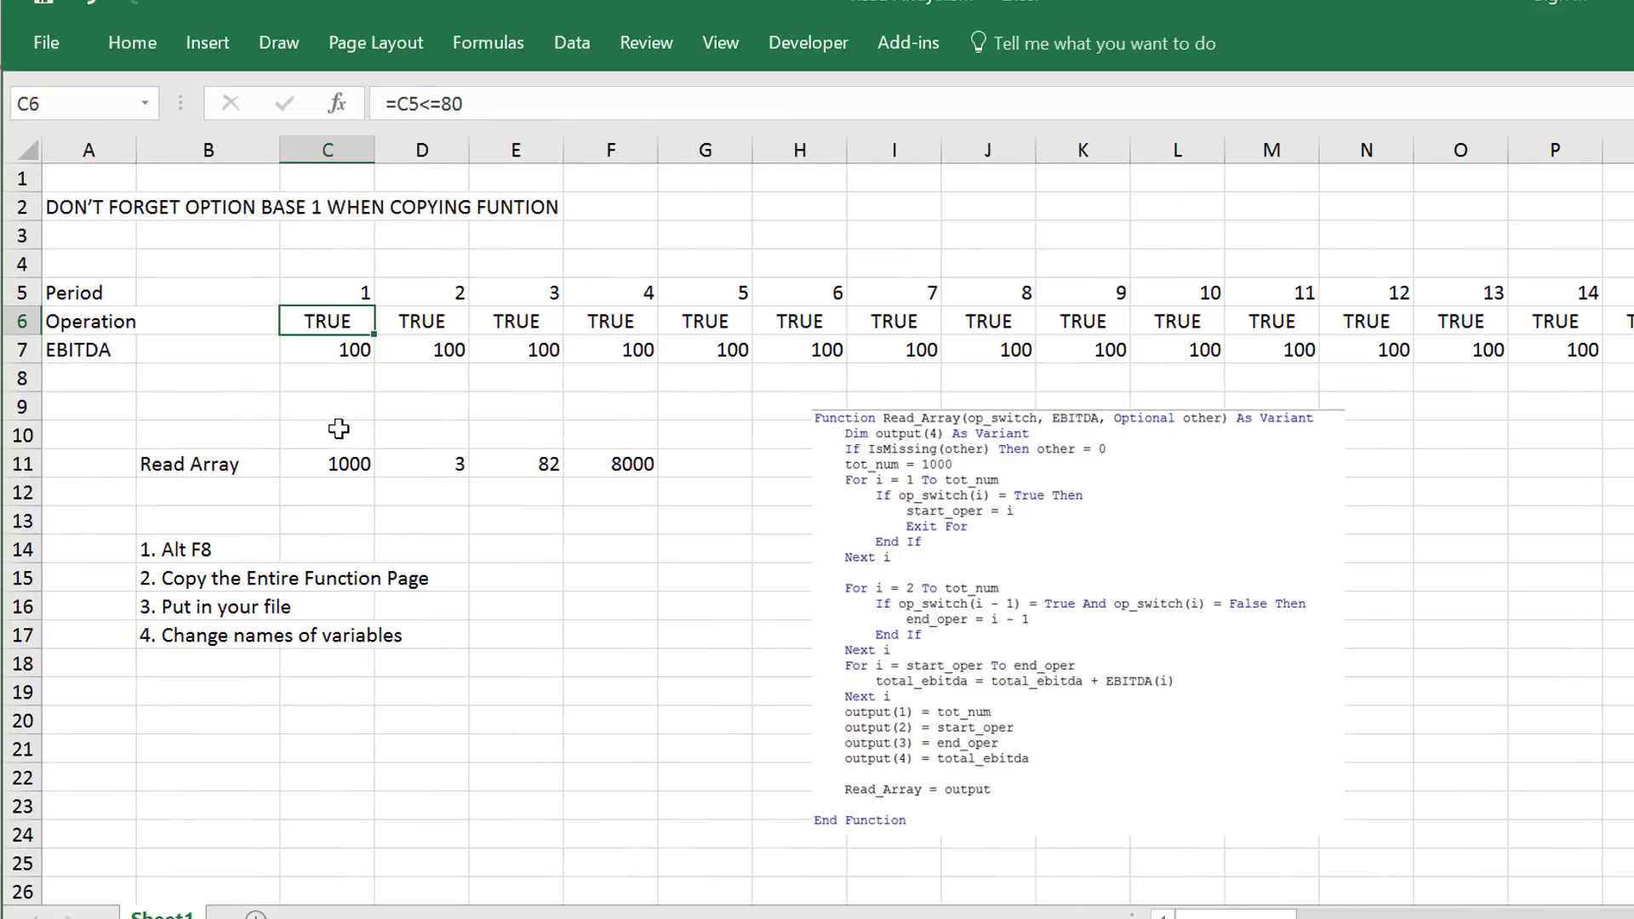
- Enter 80 in B6 and change the Operation formula to =C5<=$B$6 across the row
{"action": "key", "text": "Right"}
{"action": "key", "text": "Left"}
{"action": "key", "text": "Left"}
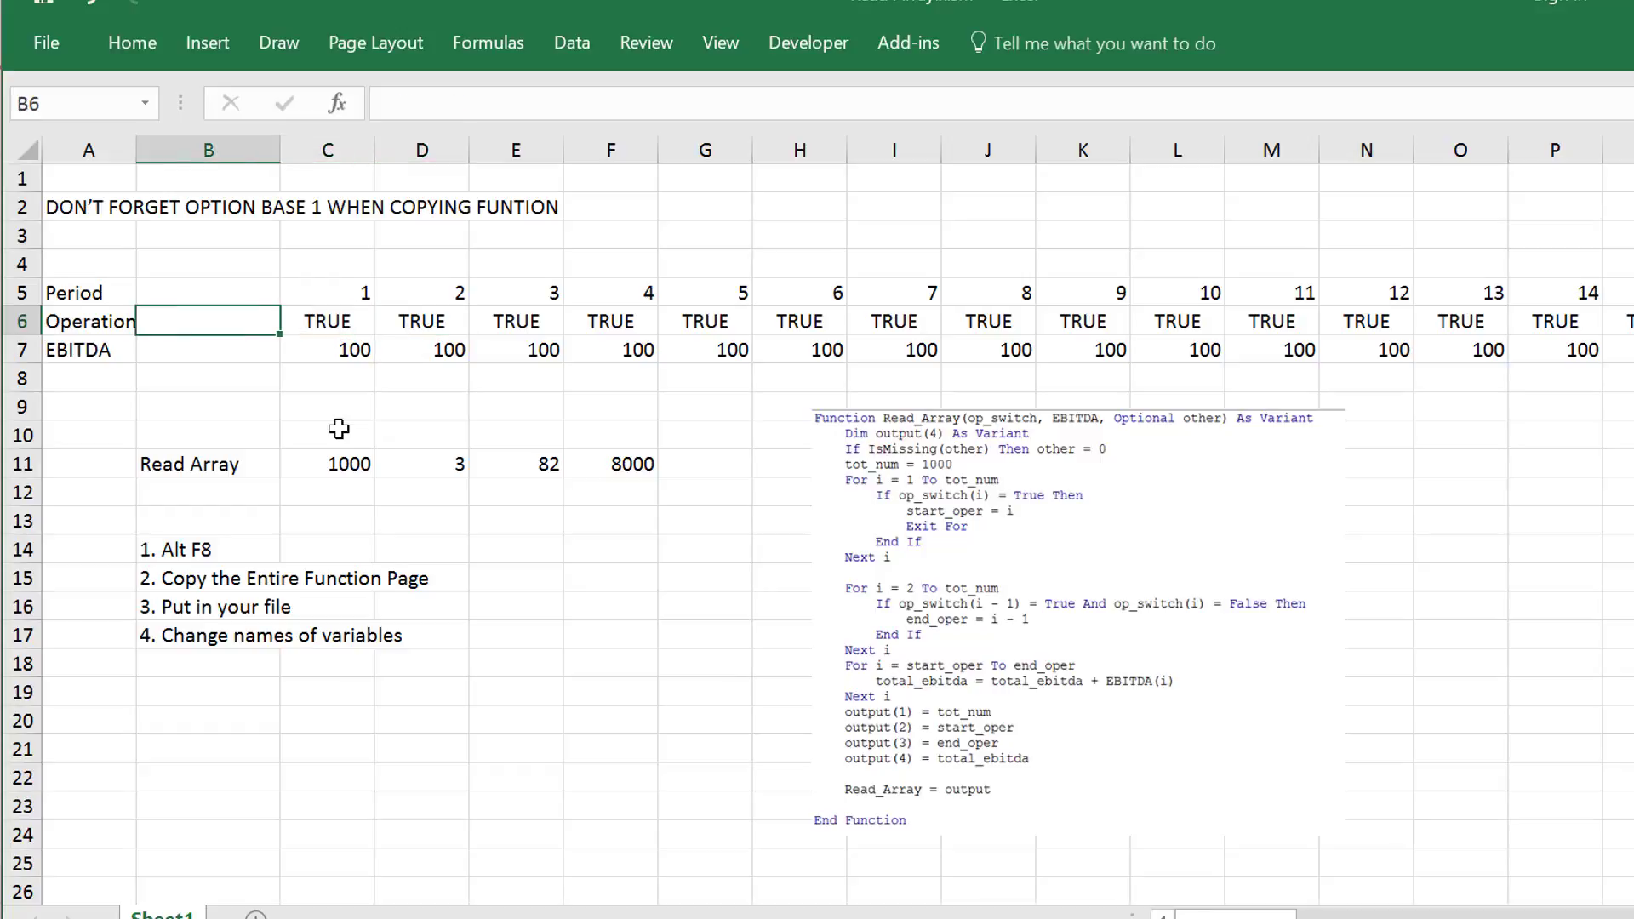
{"action": "type", "text": "80"}
{"action": "key", "text": "Return"}
{"action": "key", "text": "Up"}
{"action": "key", "text": "Right"}
{"action": "key", "text": "F2"}
{"action": "key", "text": "BackSpace"}
{"action": "key", "text": "BackSpace"}
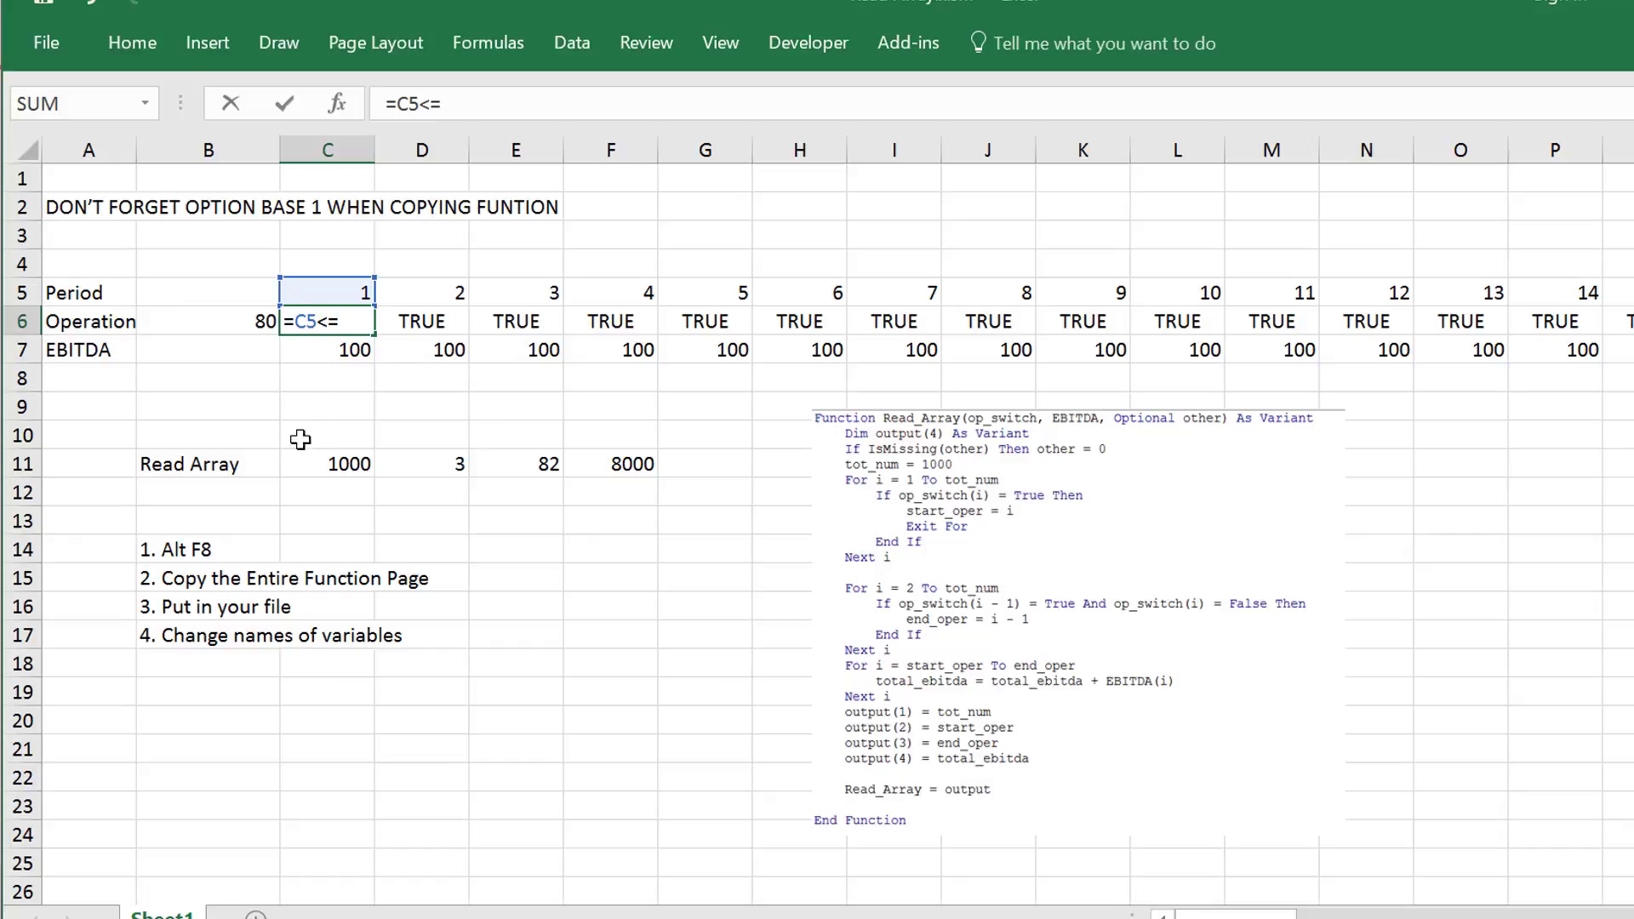
{"action": "left_click", "coordinate": [259, 316]}
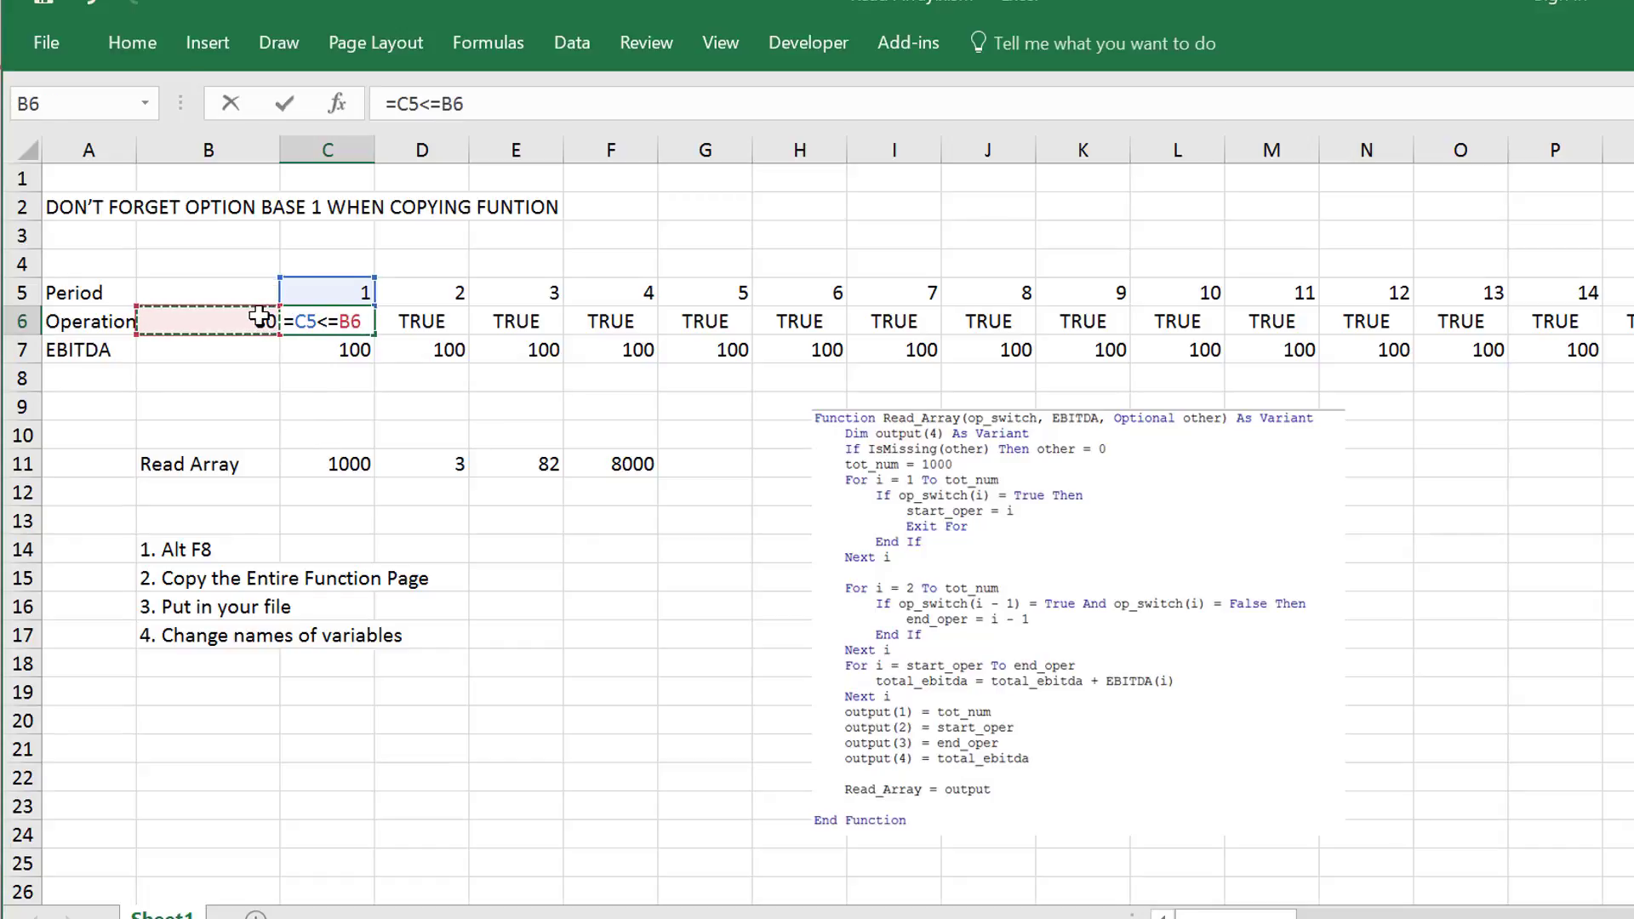
{"action": "key", "text": "F4"}
{"action": "key", "text": "Return"}
{"action": "key", "text": "Up"}
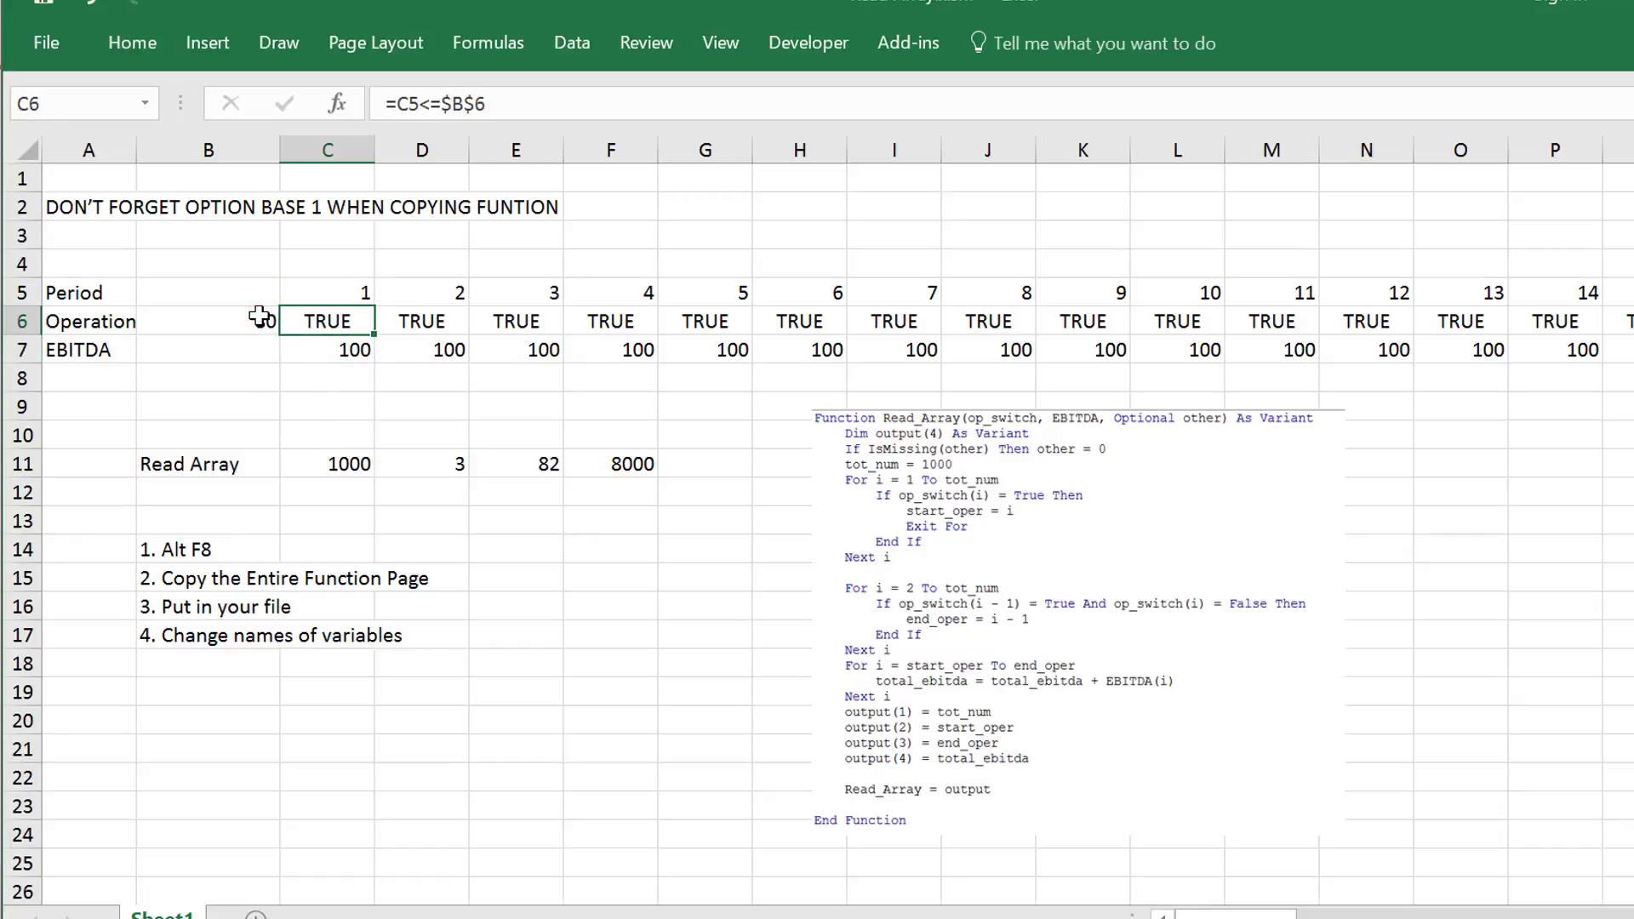
{"action": "key", "text": "ctrl+shift+Right"}
- Set the operation limit in B6 to 20 and check the Read Array outputs in row 11
{"action": "left_click", "coordinate": [259, 316]}
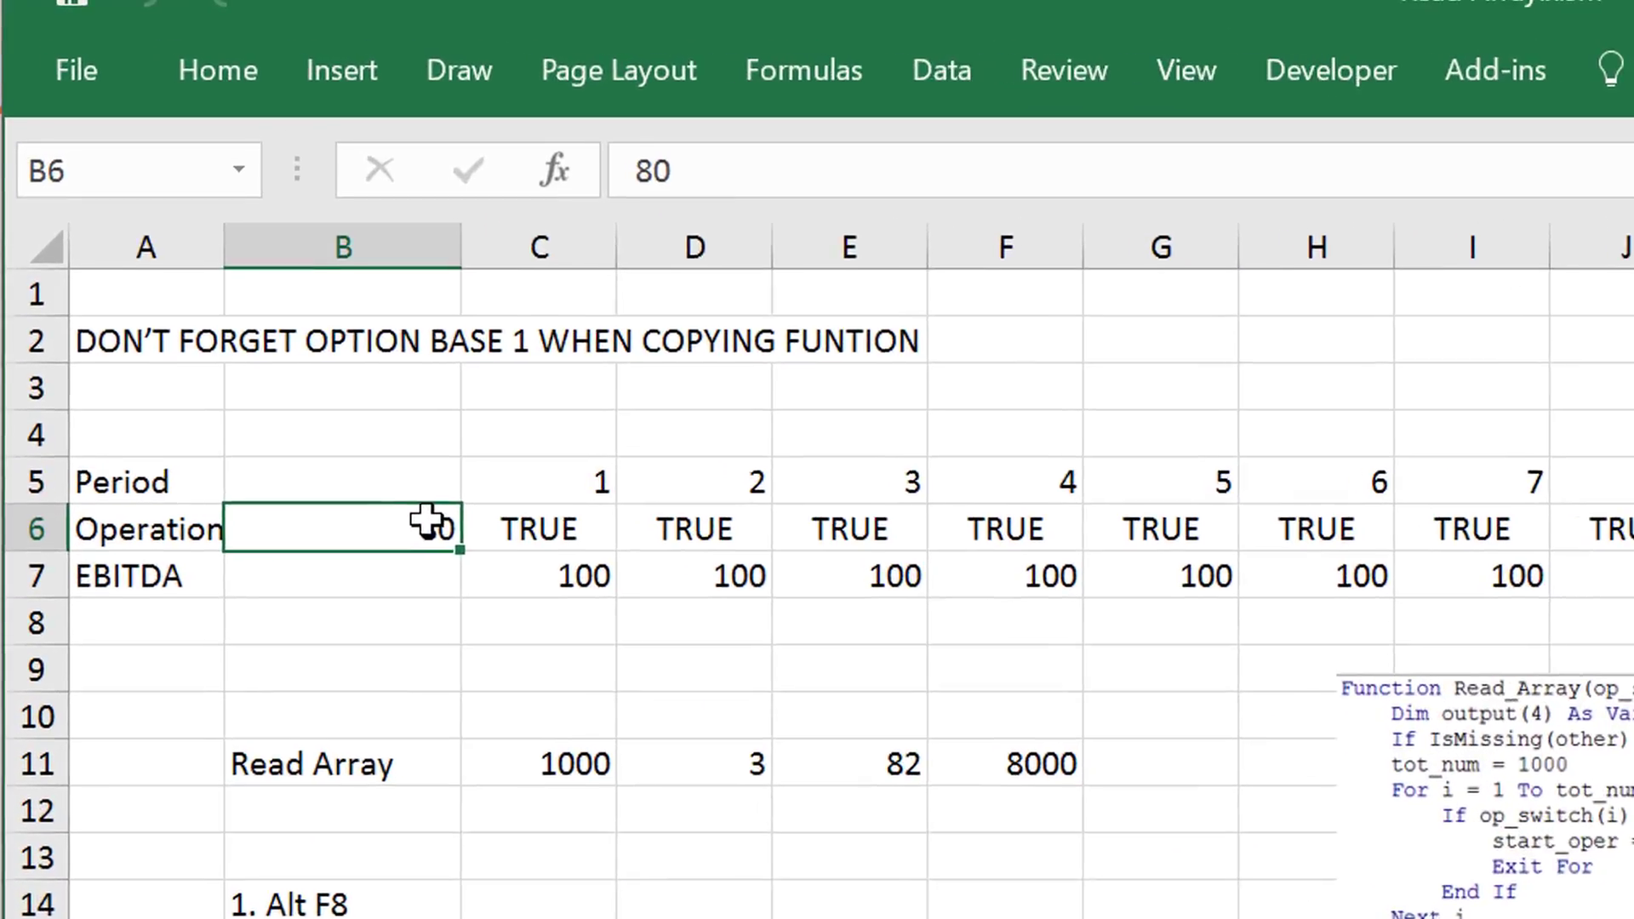
{"action": "type", "text": "20"}
{"action": "key", "text": "Return"}
{"action": "key", "text": "Down"}
{"action": "key", "text": "Down"}
{"action": "key", "text": "Down"}
{"action": "key", "text": "Down"}
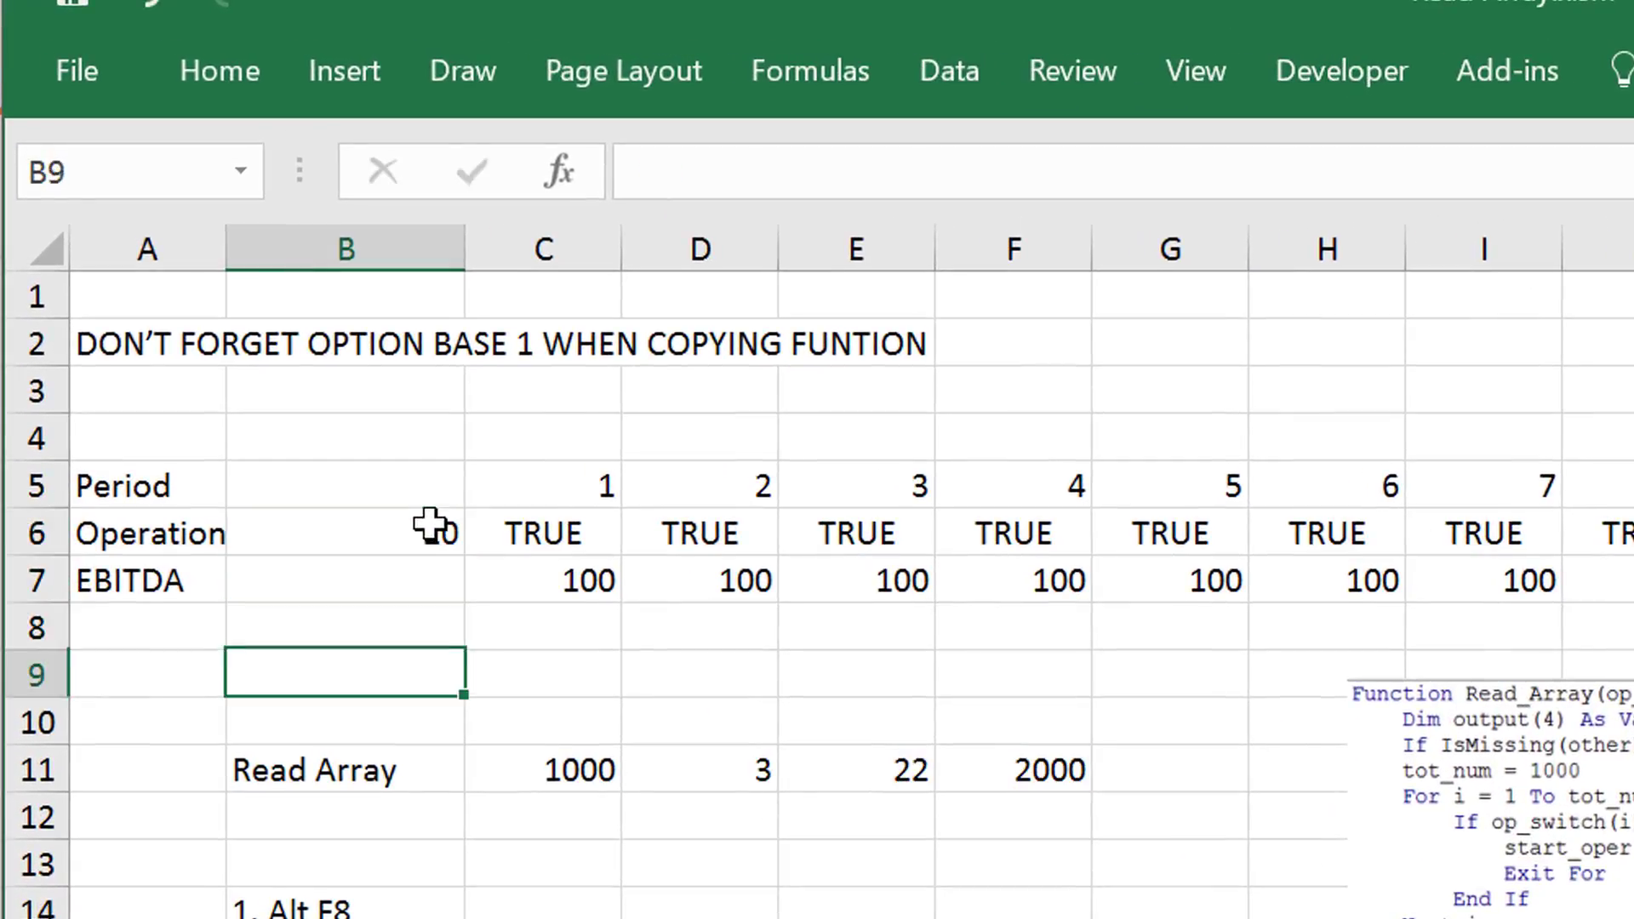
{"action": "key", "text": "Right"}
{"action": "key", "text": "Right"}
{"action": "key", "text": "Left"}
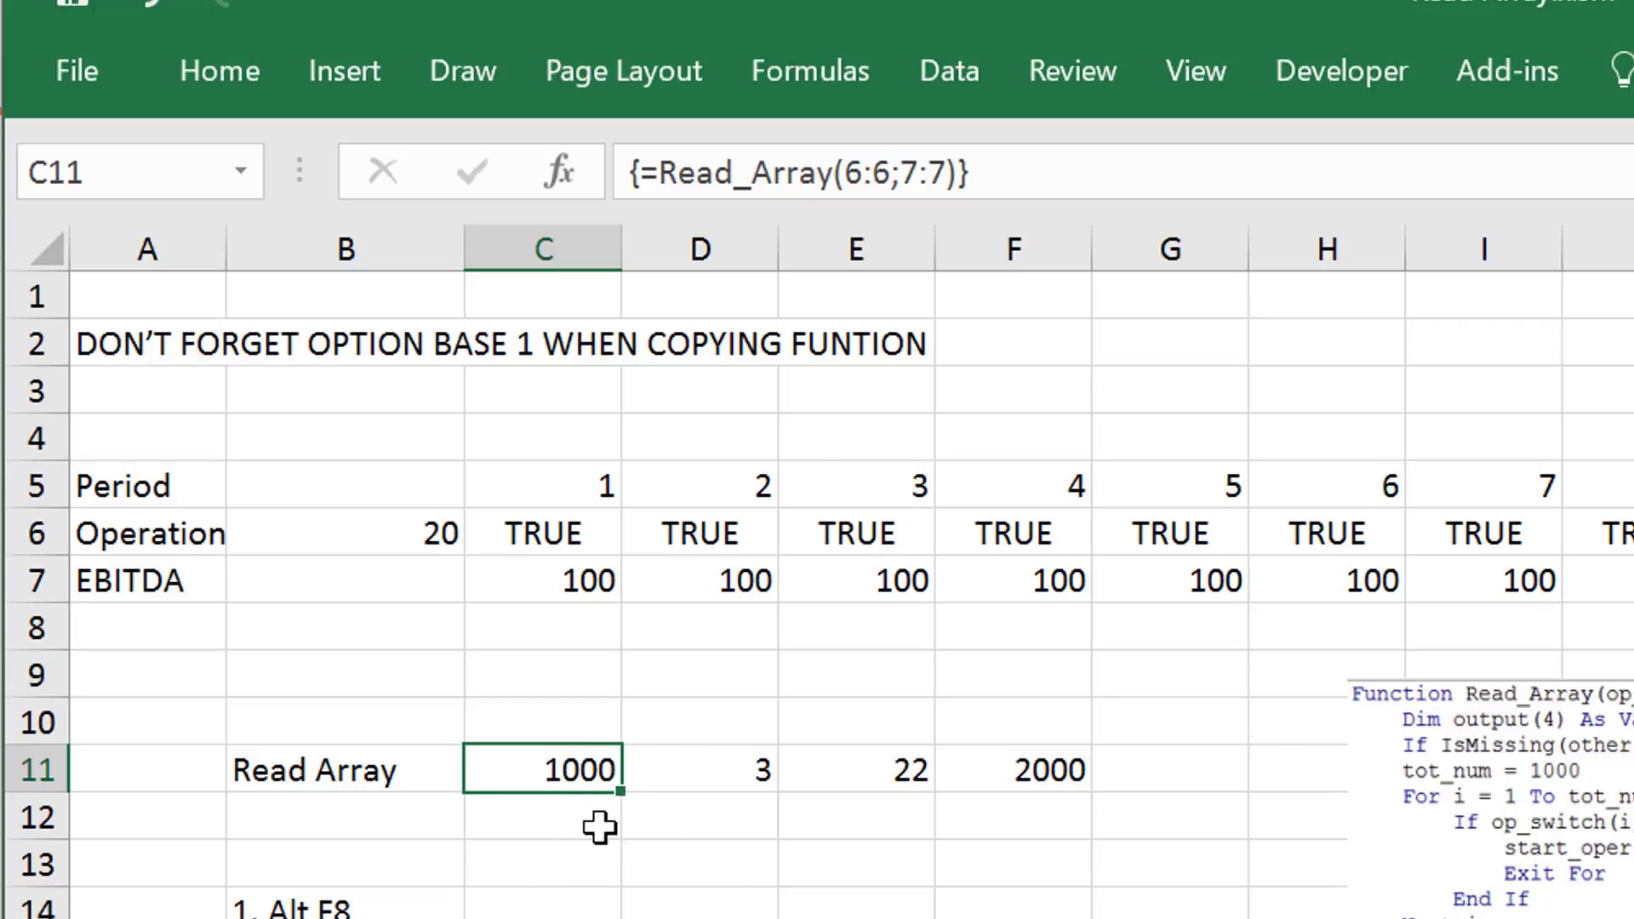
- Label the first Read Array output "Max Num" in C10
{"action": "left_click", "coordinate": [554, 728]}
{"action": "key", "text": "Up"}
{"action": "key", "text": "Down"}
{"action": "type", "text": "Max"}
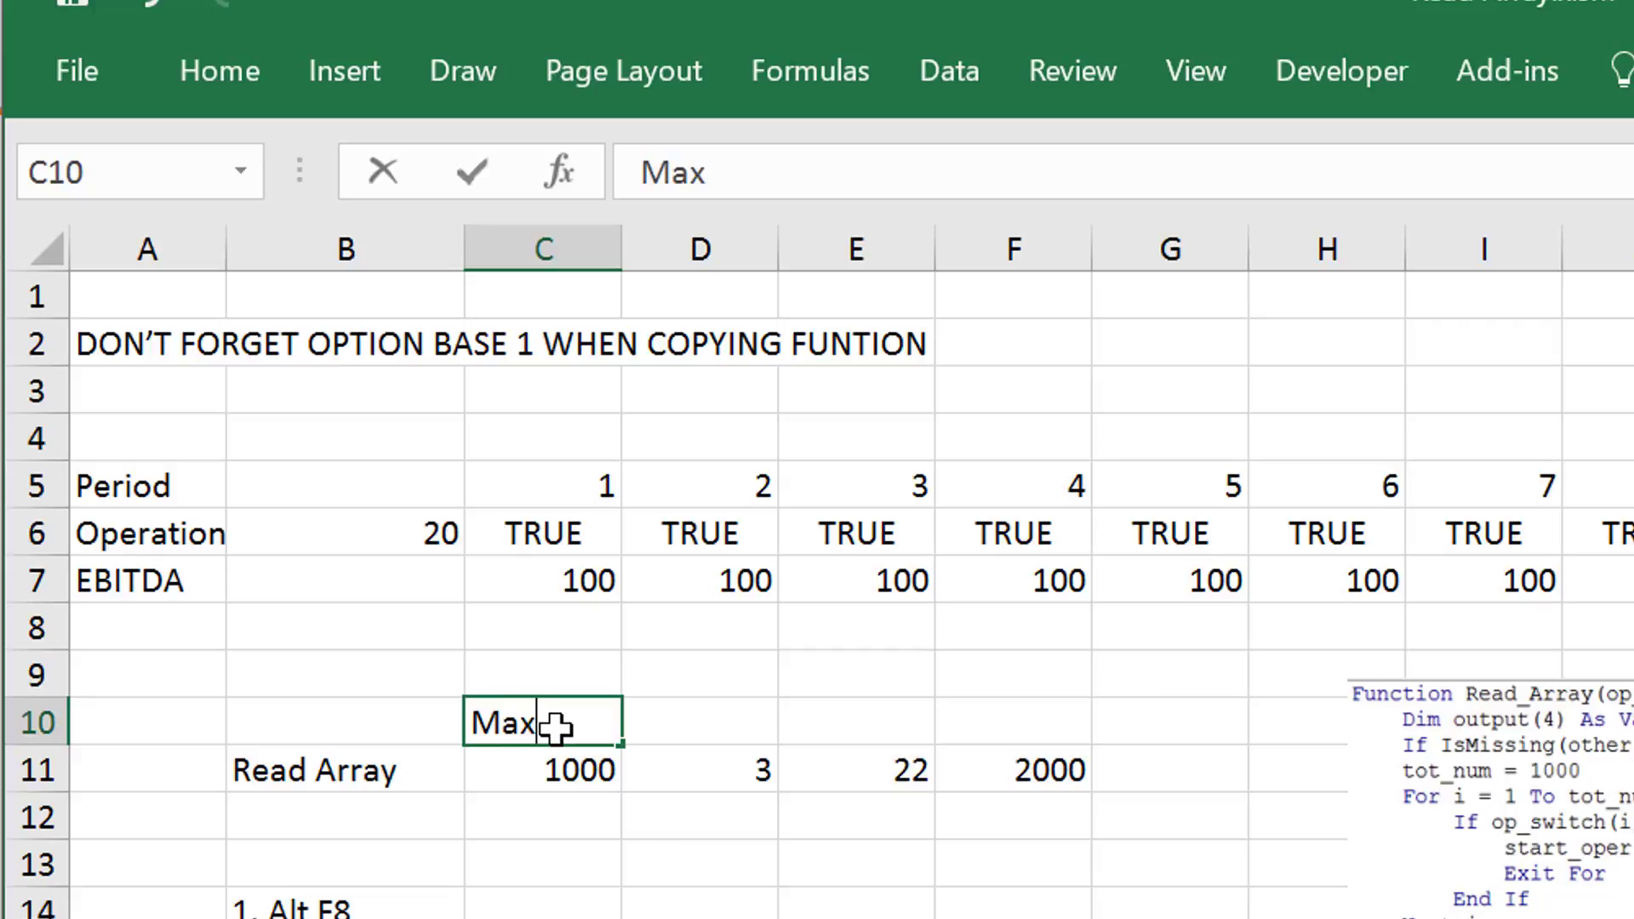
{"action": "type", "text": " Num"}
{"action": "key", "text": "Return"}
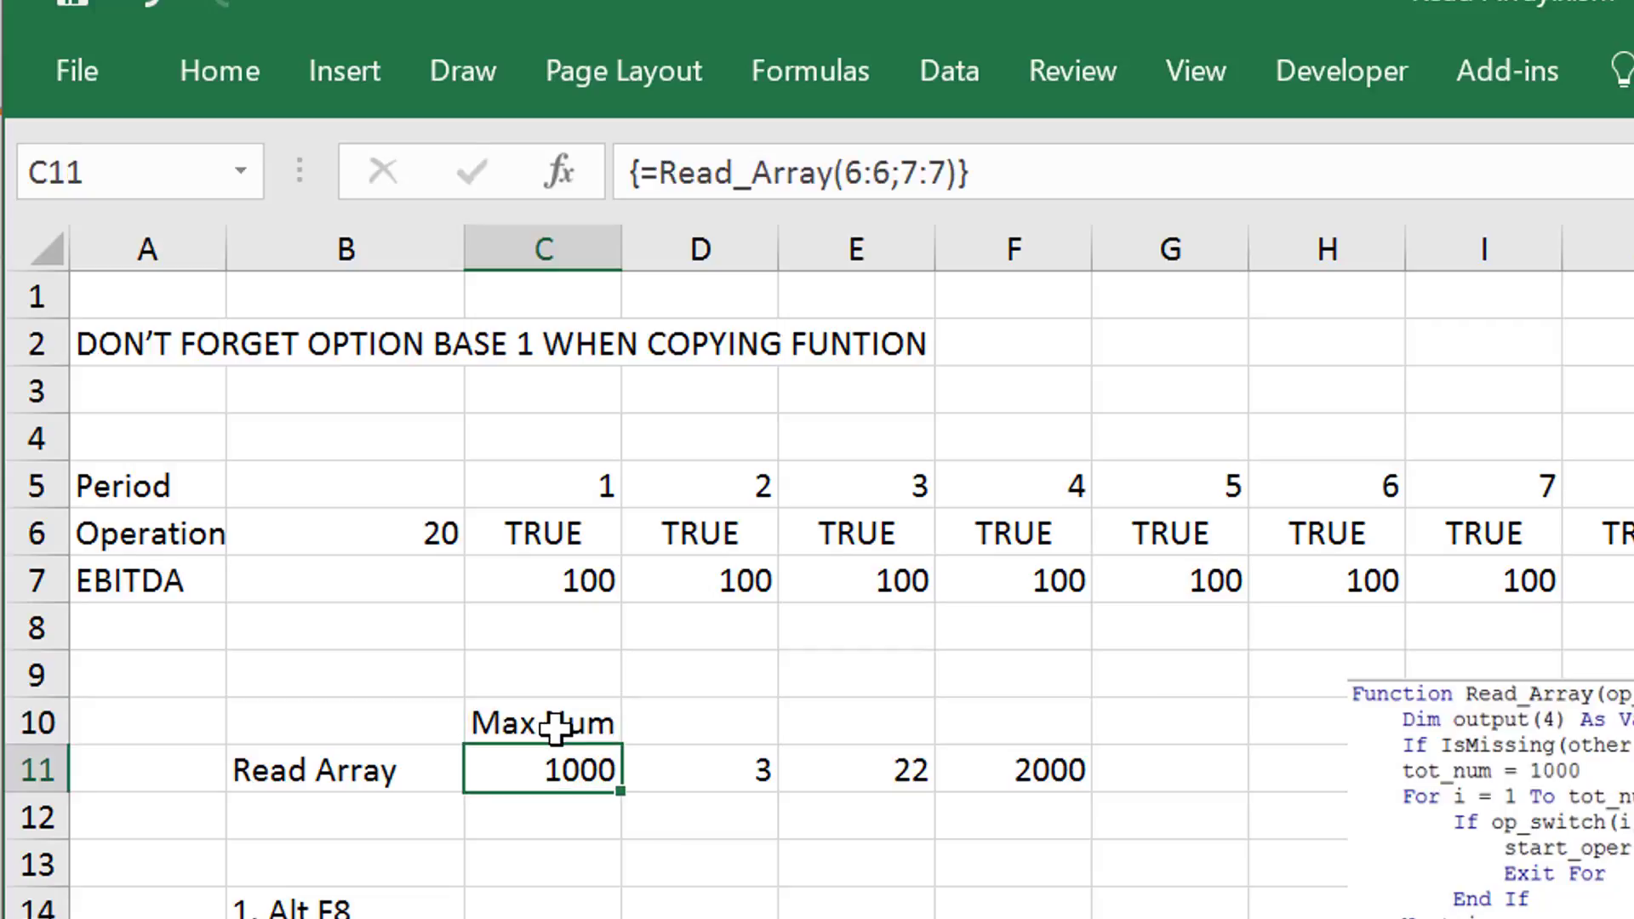
- Label the second Read Array output "Start Col" in D10
{"action": "key", "text": "Up"}
{"action": "key", "text": "Right"}
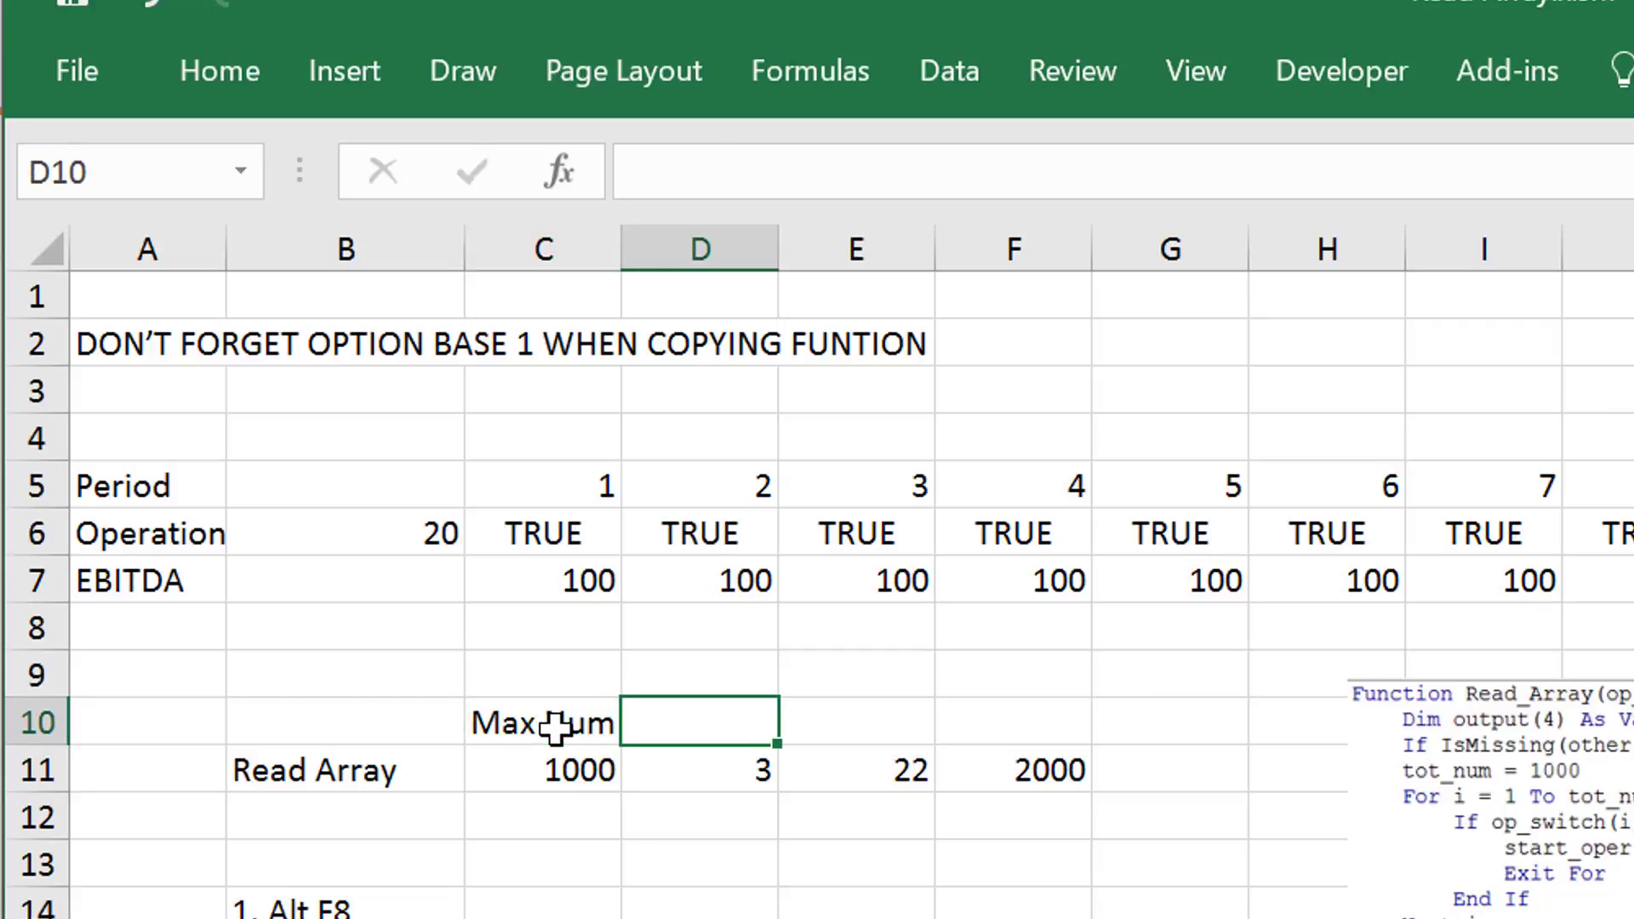
{"action": "type", "text": "Sart"}
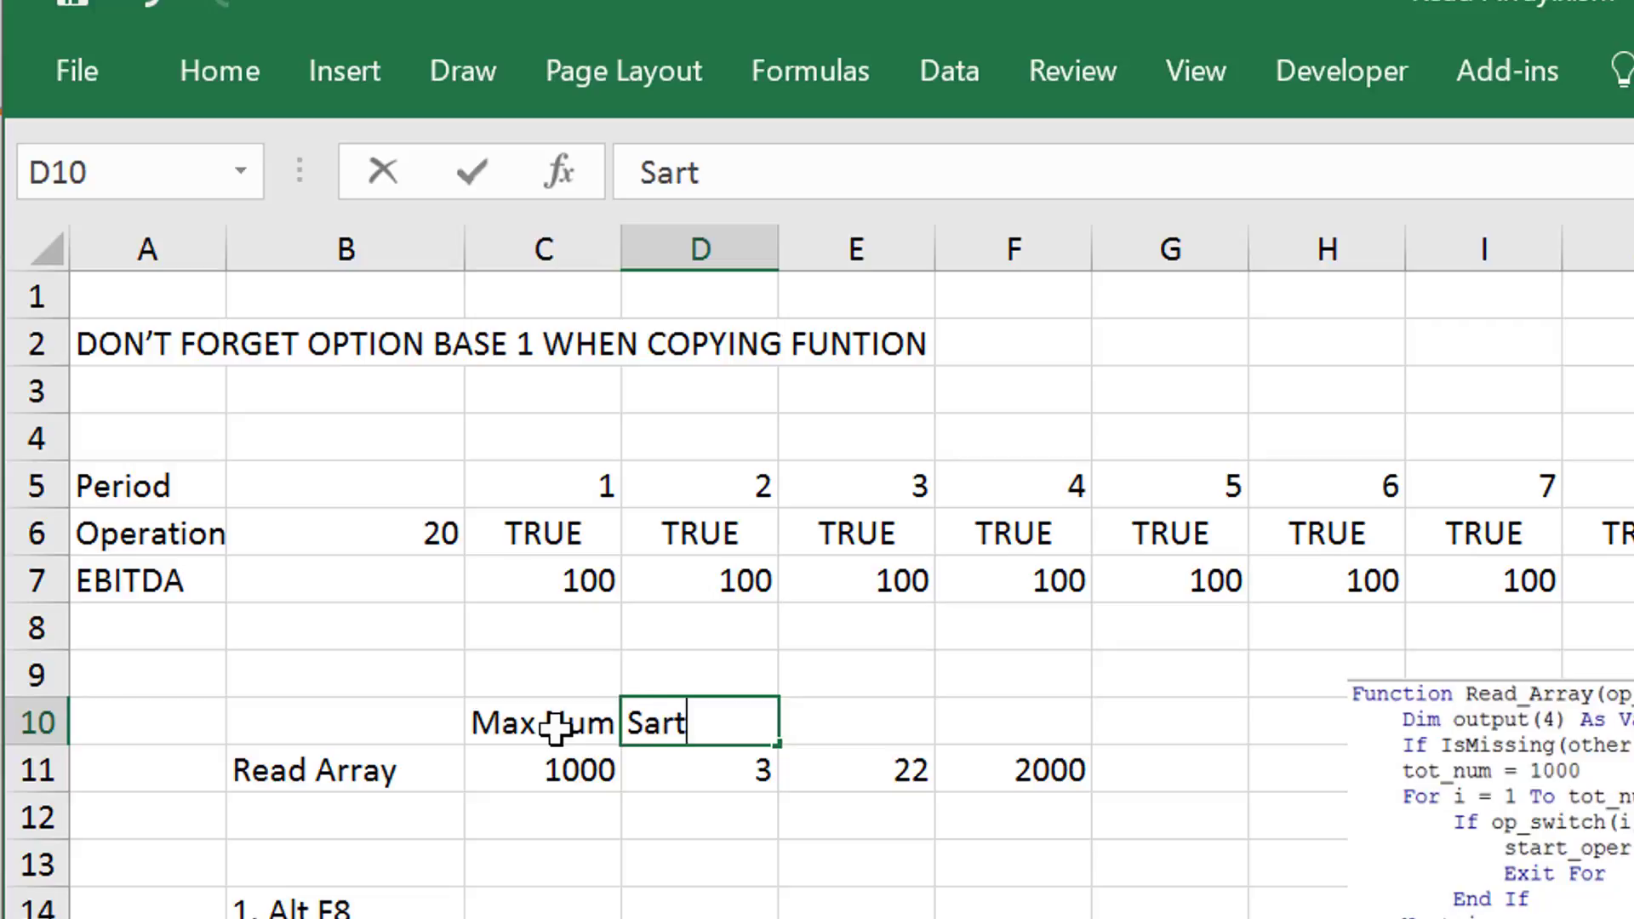
{"action": "key", "text": "BackSpace"}
{"action": "key", "text": "BackSpace"}
{"action": "key", "text": "BackSpace"}
{"action": "type", "text": "tart Col"}
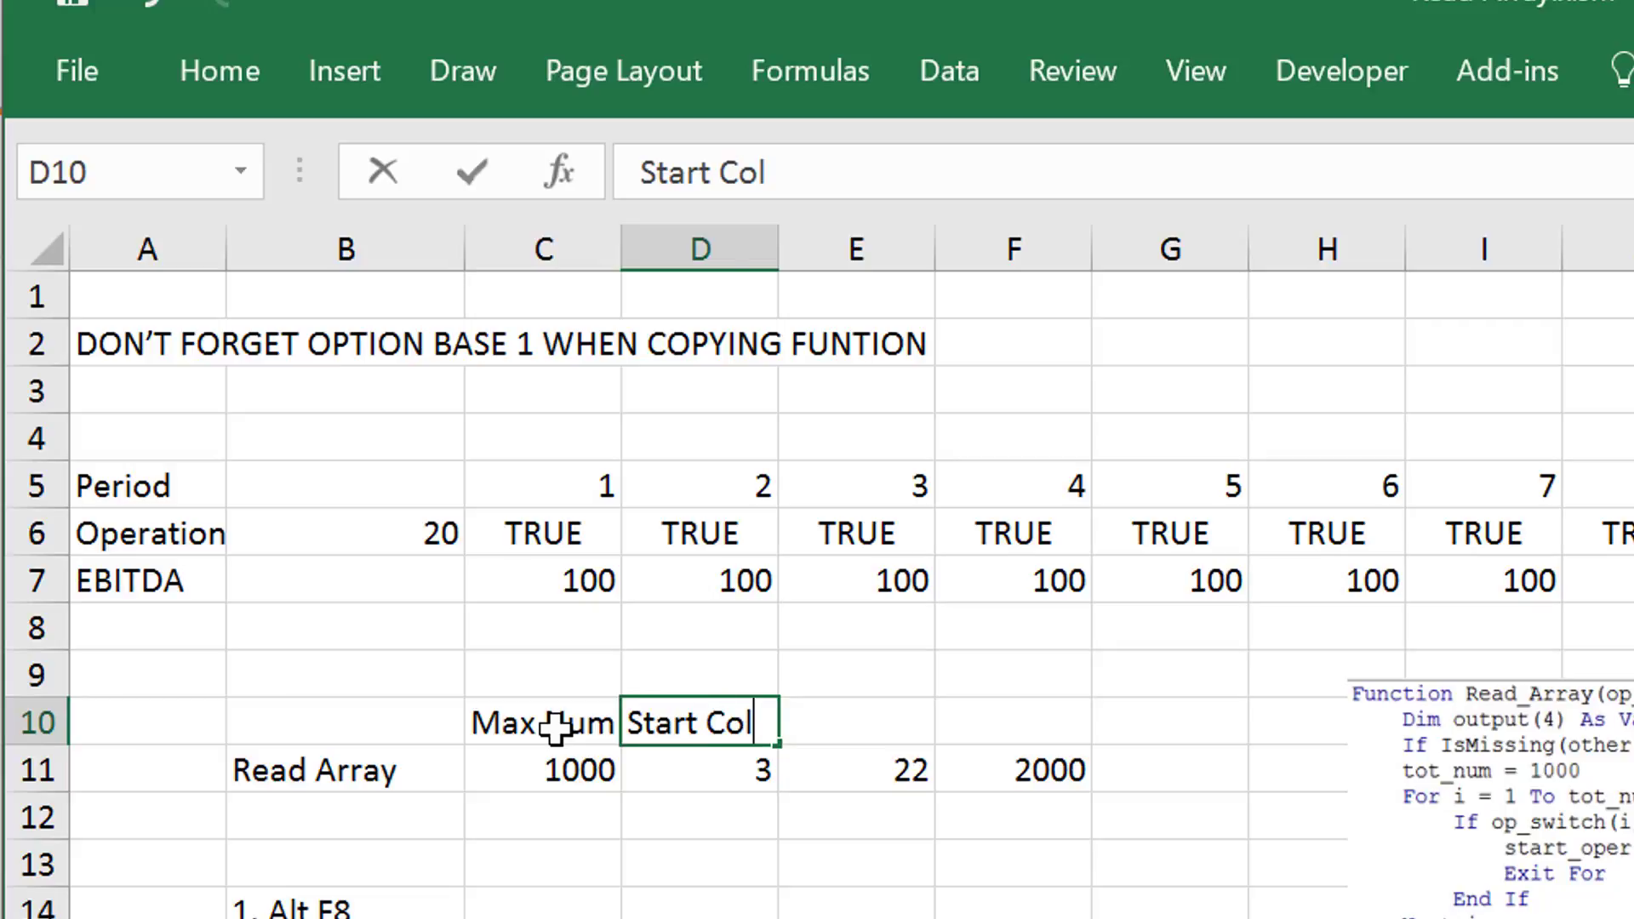
{"action": "key", "text": "Return"}
- Label the third Read Array output "End Col" in E10
{"action": "key", "text": "Up"}
{"action": "key", "text": "Right"}
{"action": "type", "text": "E"}
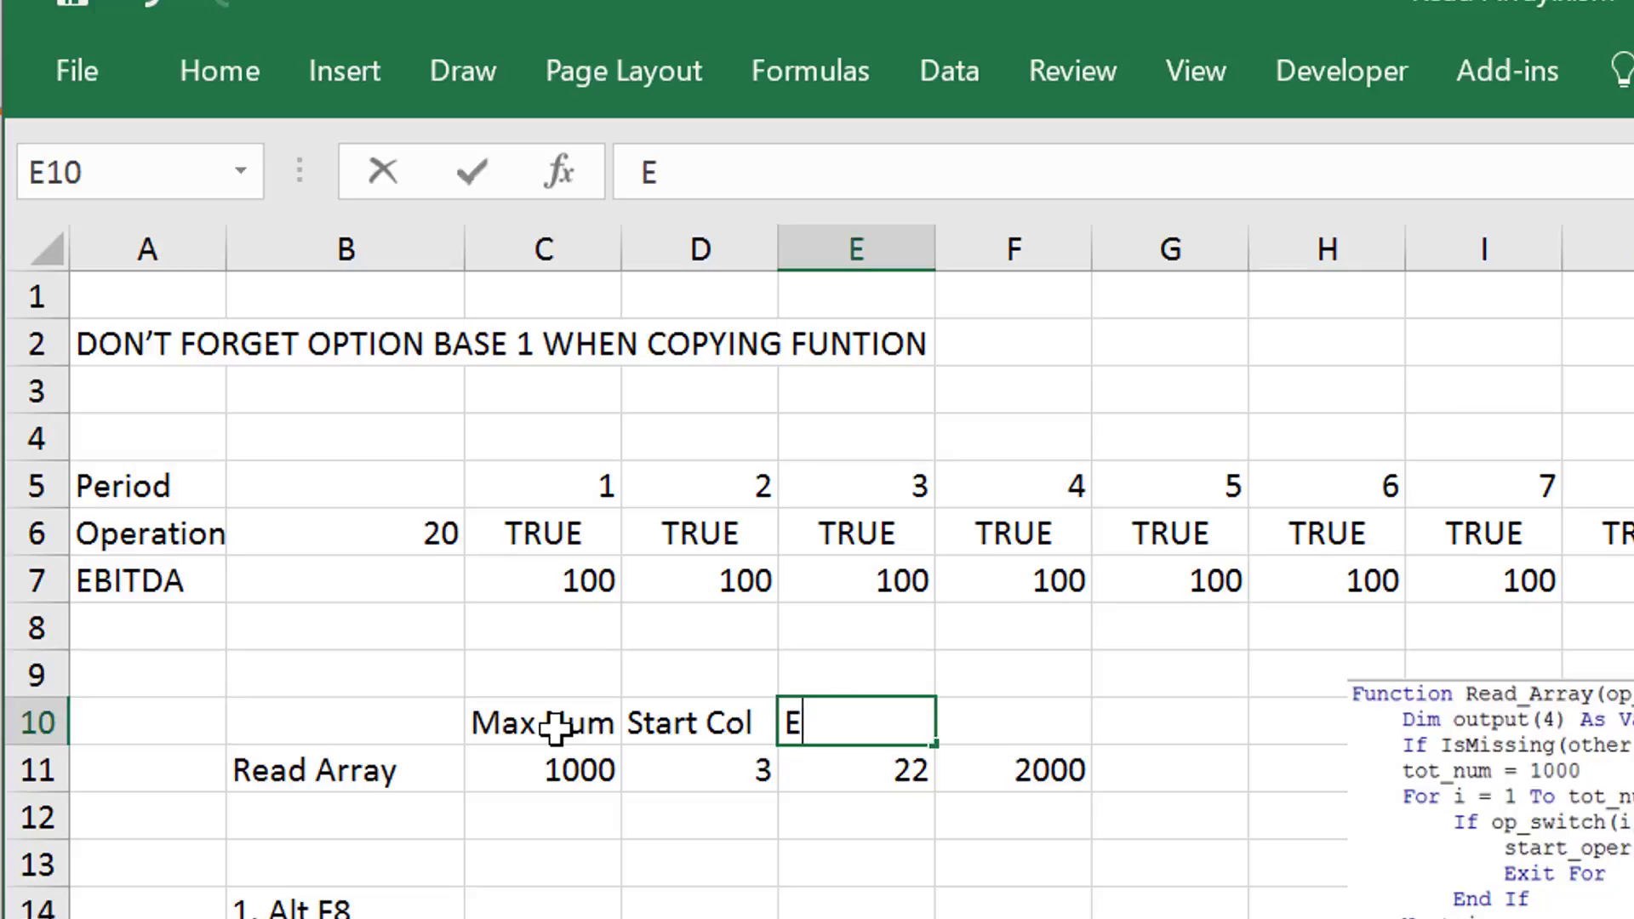
{"action": "type", "text": "nd Col"}
{"action": "key", "text": "Return"}
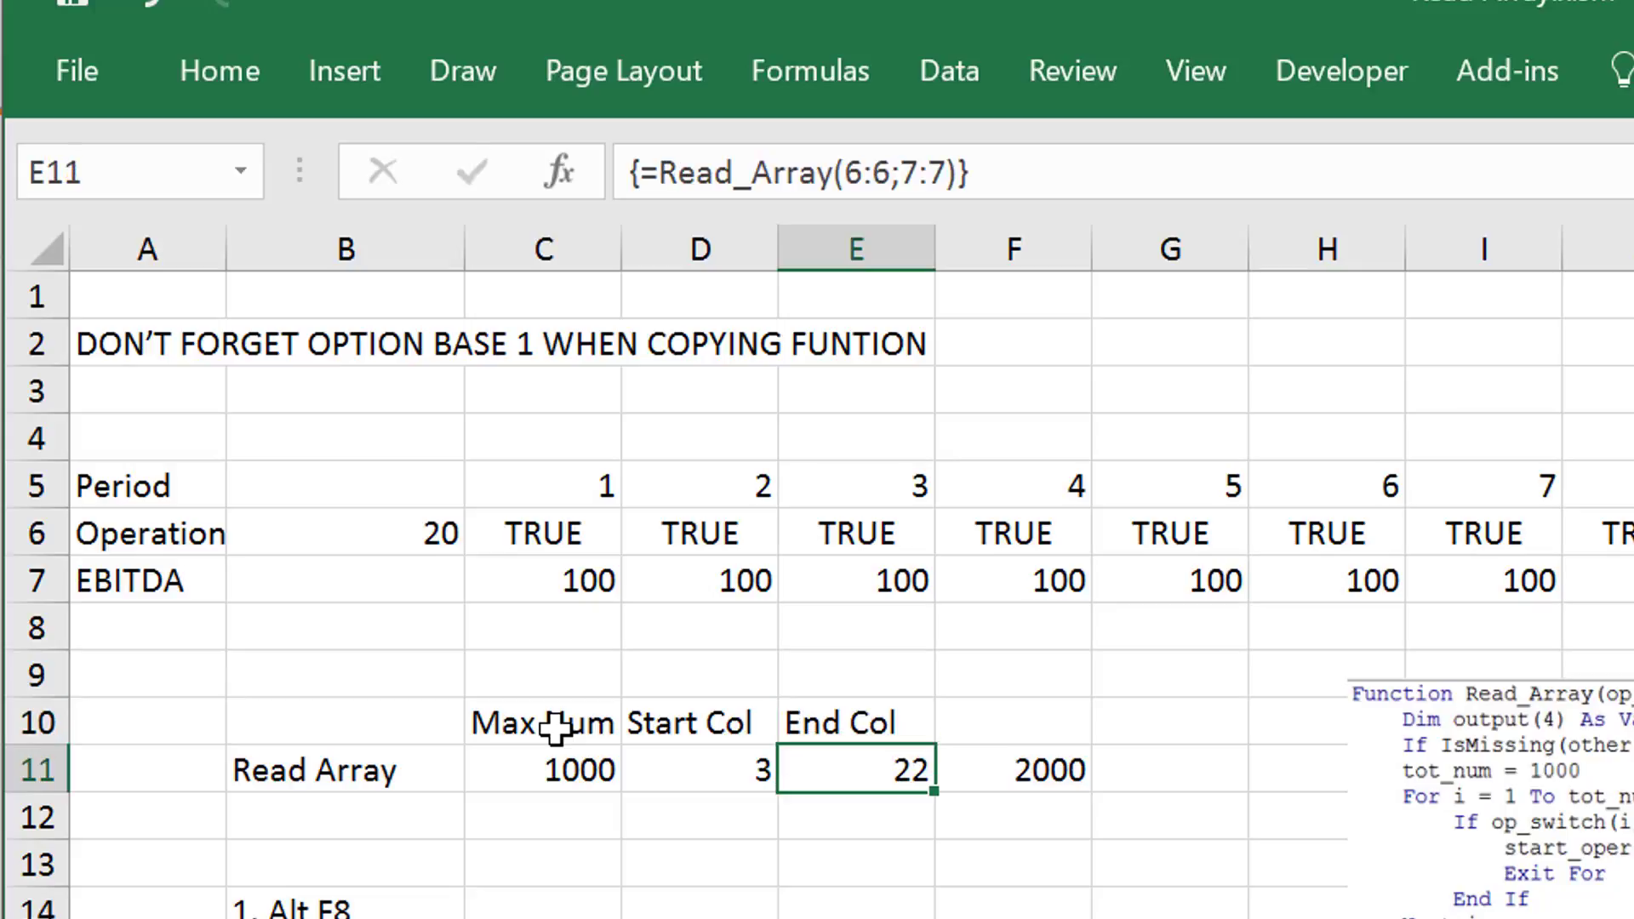
- Label the fourth Read Array output "Sum EBITDA" in F10
{"action": "key", "text": "Up"}
{"action": "key", "text": "Right"}
{"action": "key", "text": "F2"}
{"action": "type", "text": "Sum"}
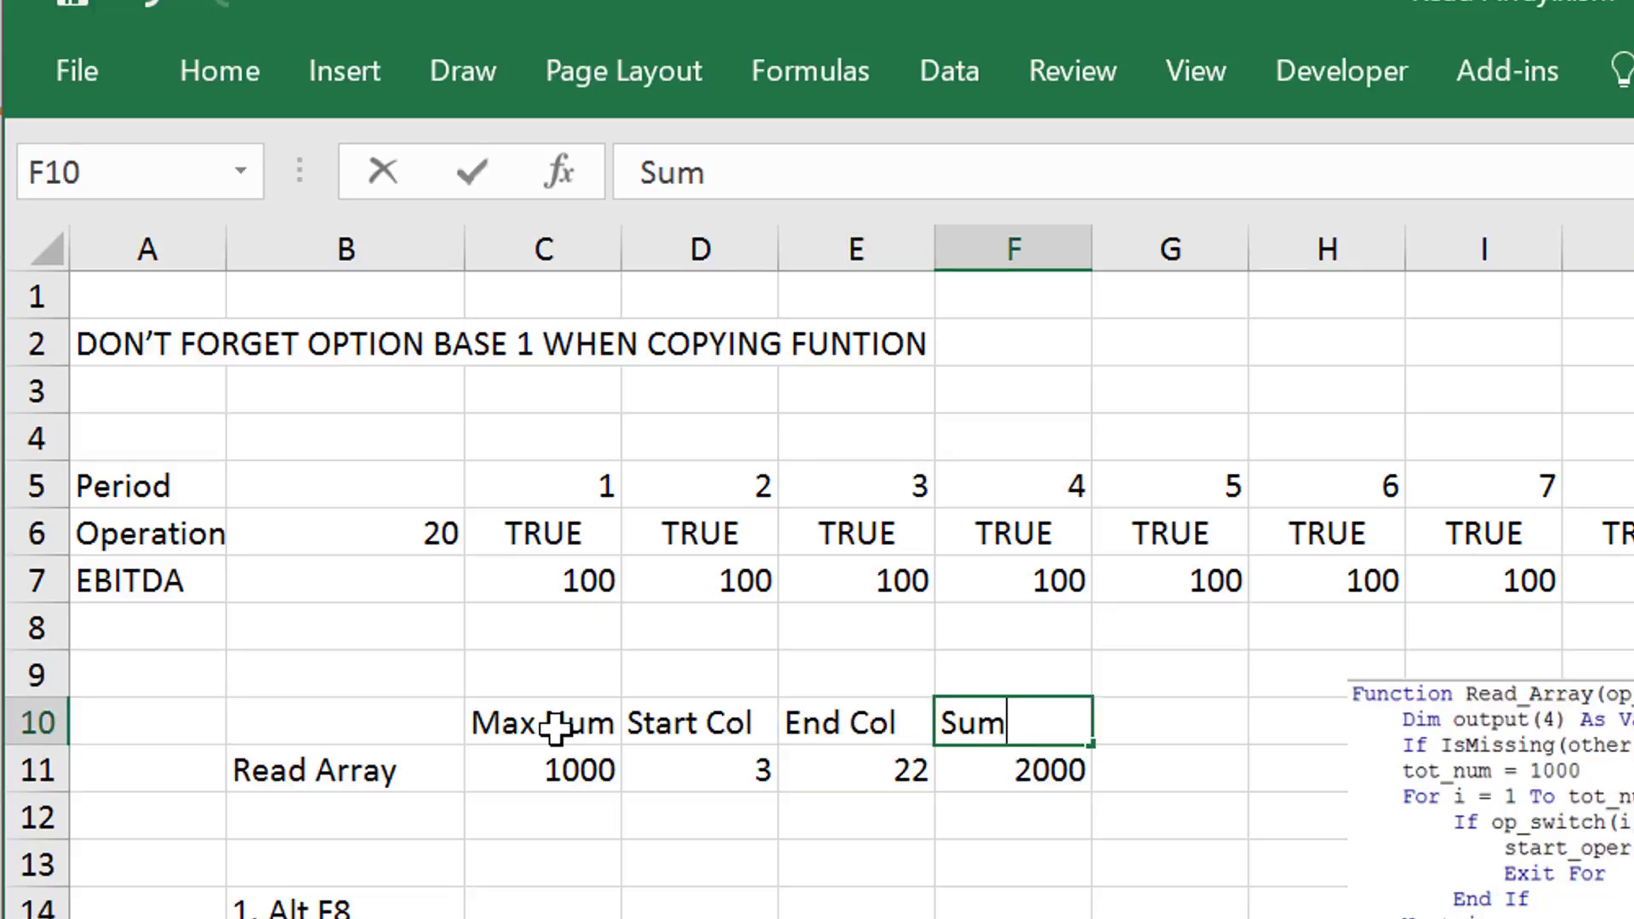
{"action": "type", "text": " EBITDA"}
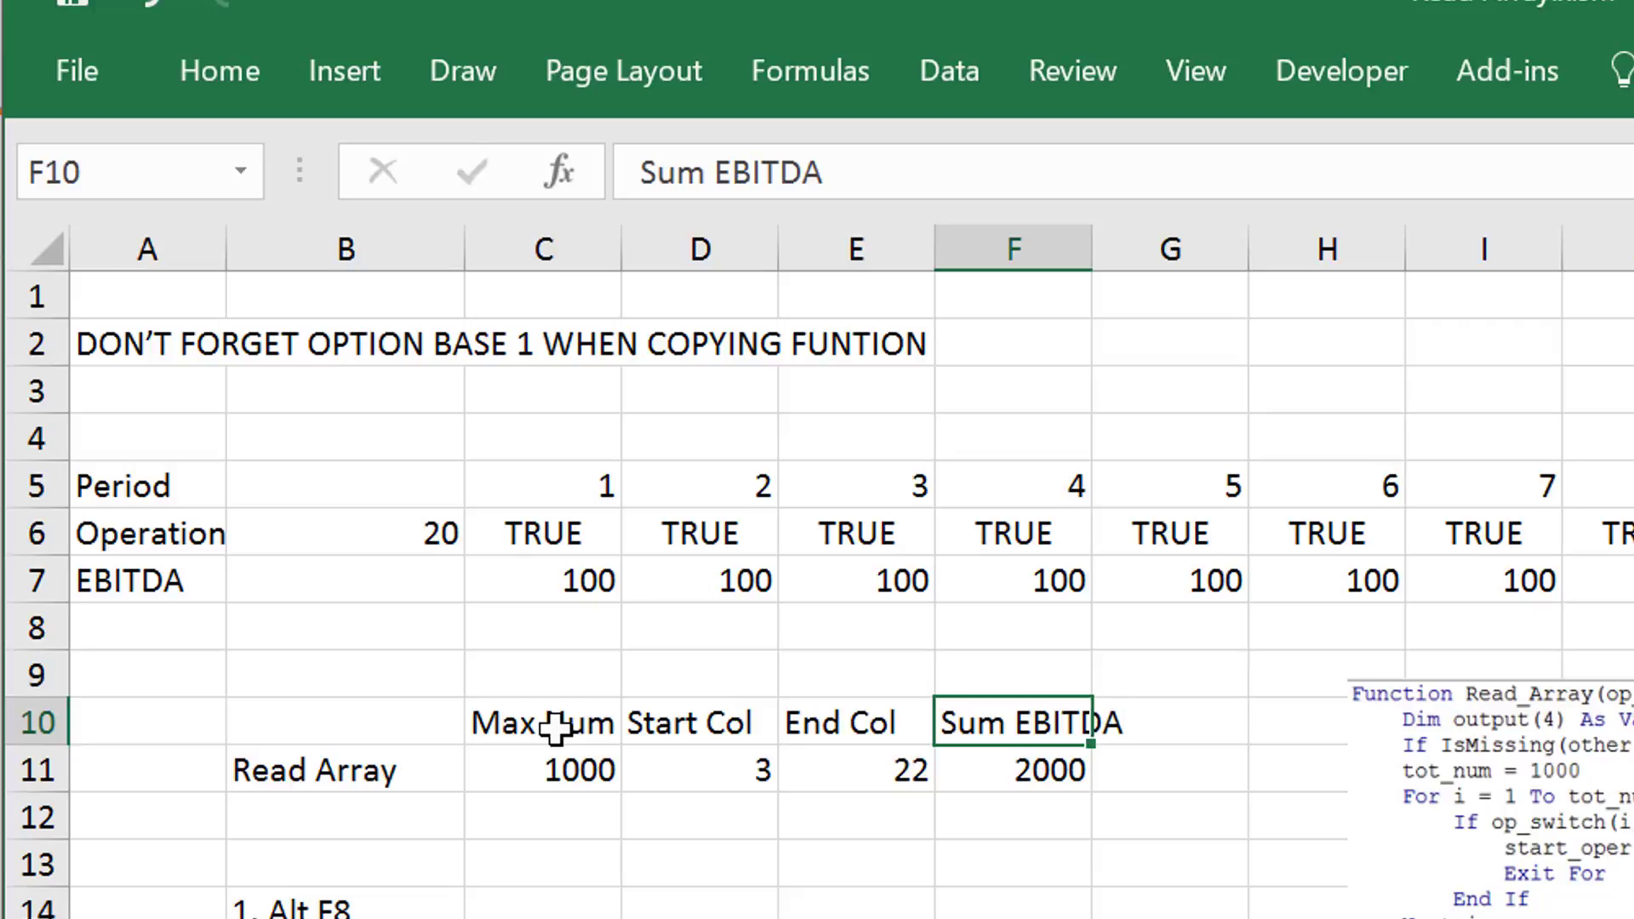
{"action": "key", "text": "Return"}
- Set the operation limit in B6 to 3 to test the Read Array function
{"action": "key", "text": "Up"}
{"action": "key", "text": "Up"}
{"action": "key", "text": "Up"}
{"action": "key", "text": "Up"}
{"action": "key", "text": "Up"}
{"action": "key", "text": "Left"}
{"action": "key", "text": "Left"}
{"action": "key", "text": "Left"}
{"action": "key", "text": "Left"}
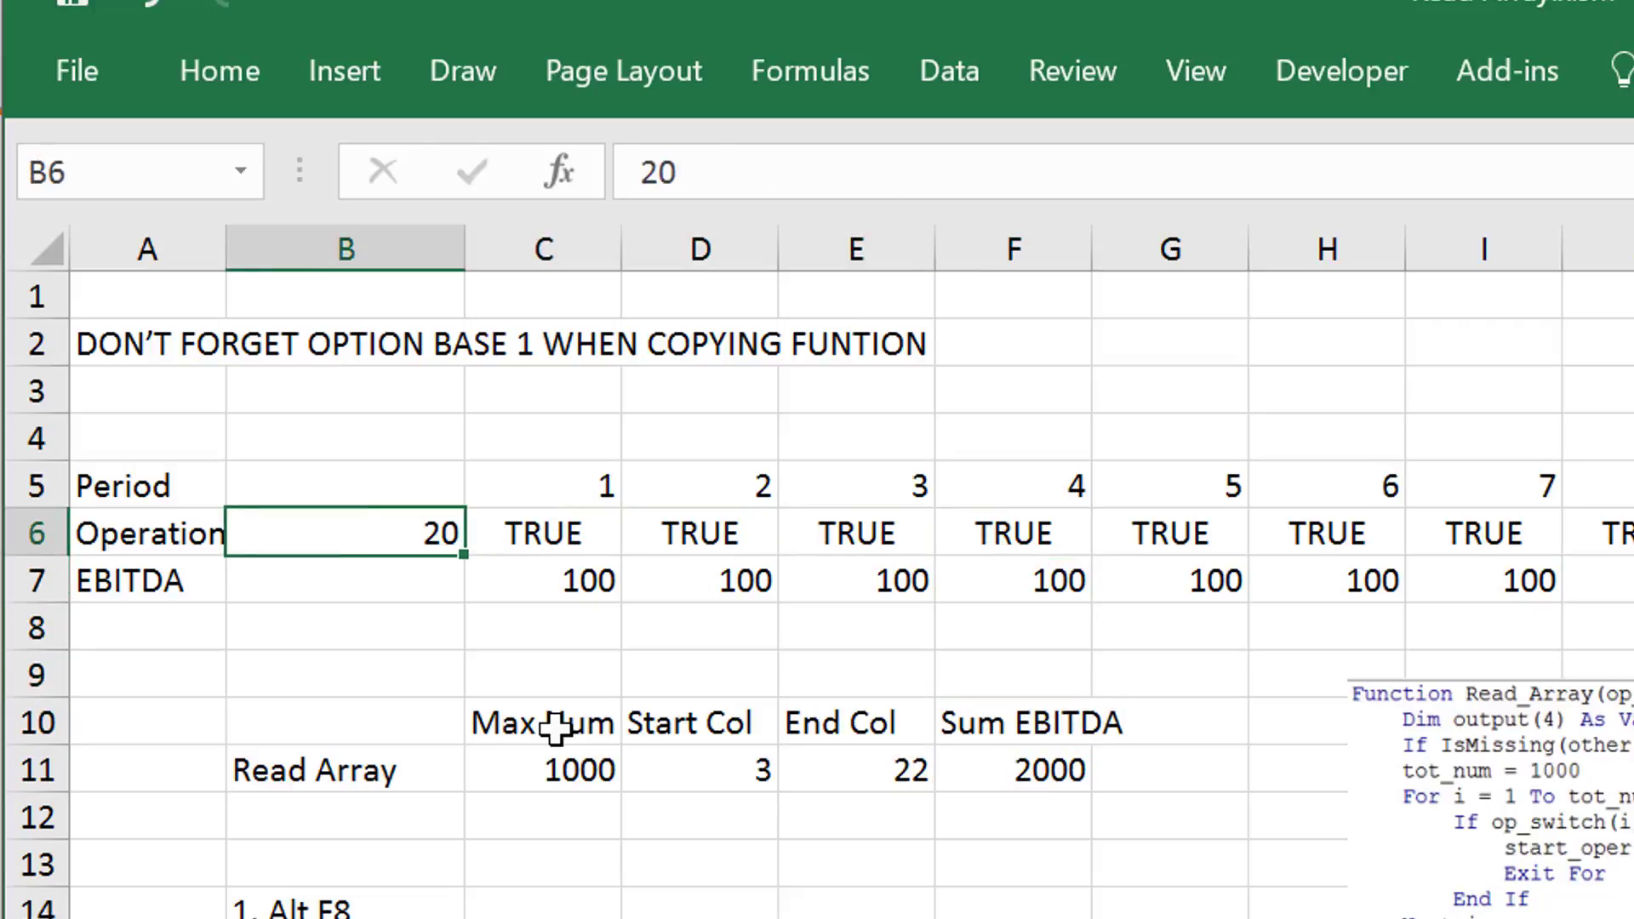
{"action": "type", "text": "3"}
{"action": "key", "text": "Return"}
{"action": "key", "text": "Up"}
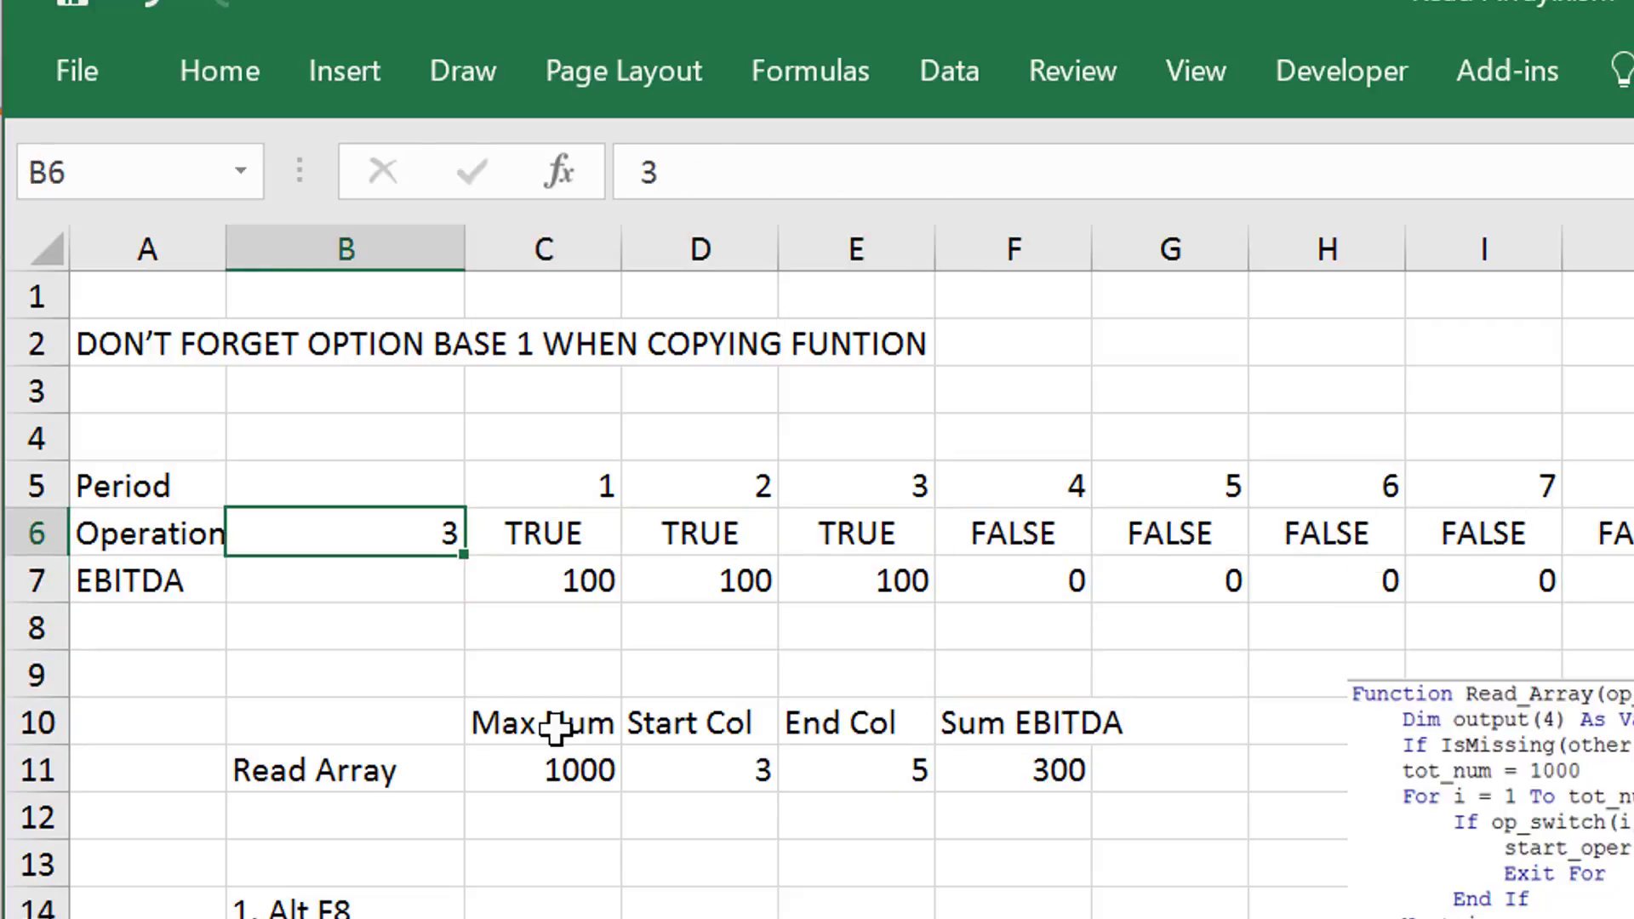
- Look over the cells around the Read Array outputs and view the workbook's macro list
{"action": "key", "text": "Right"}
{"action": "key", "text": "Down"}
{"action": "key", "text": "Down"}
{"action": "key", "text": "Right"}
{"action": "key", "text": "Right"}
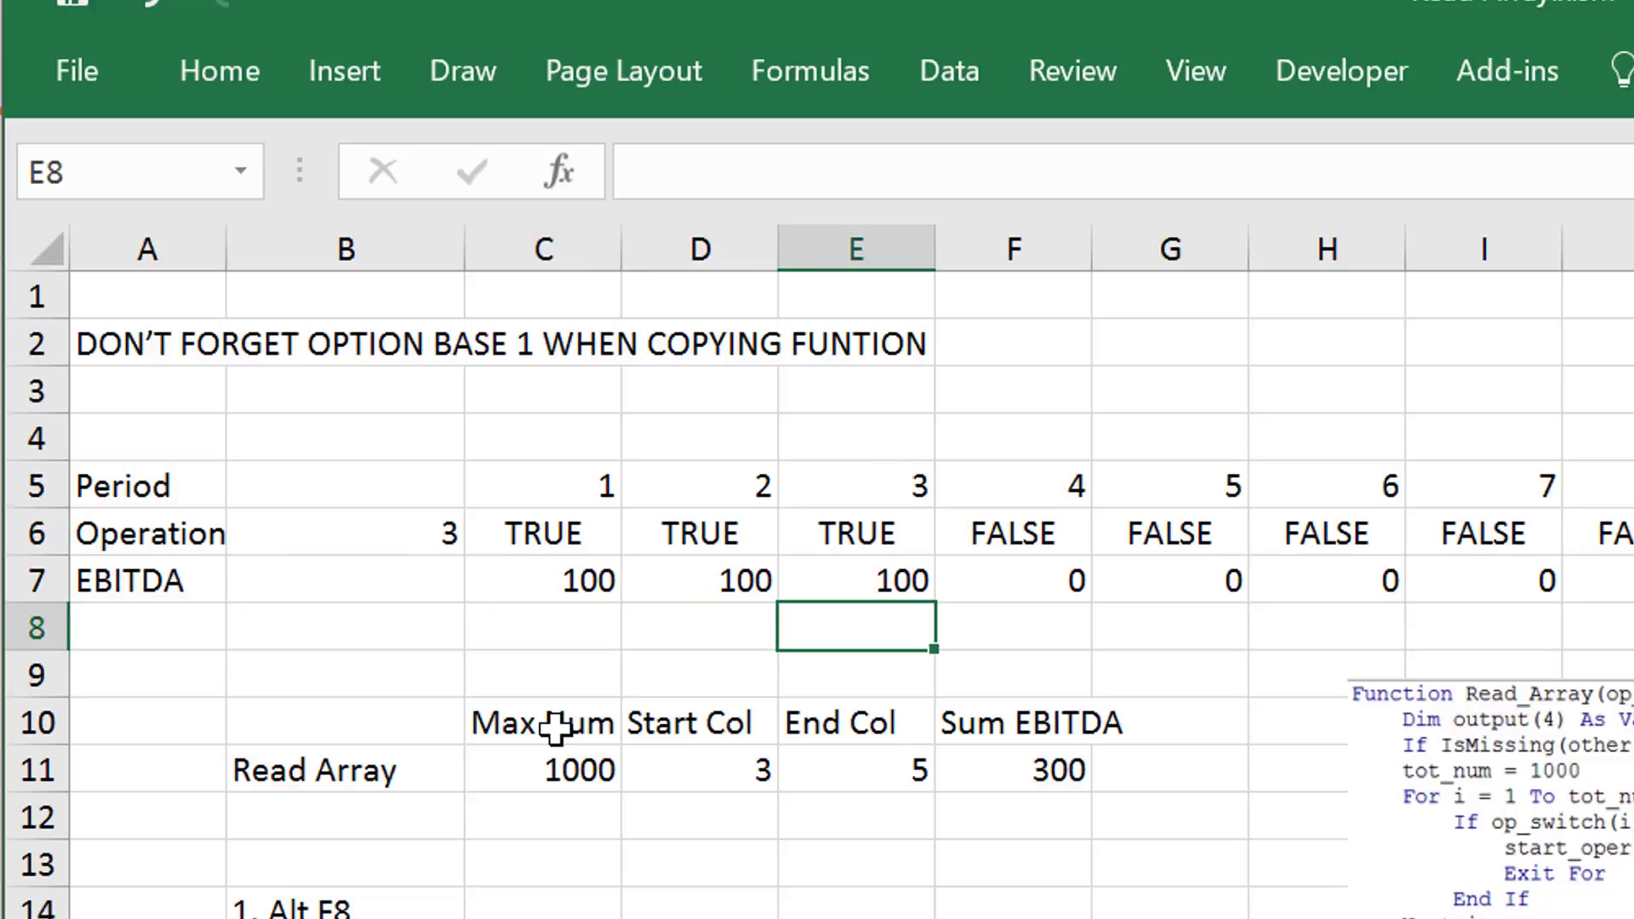
{"action": "key", "text": "Left"}
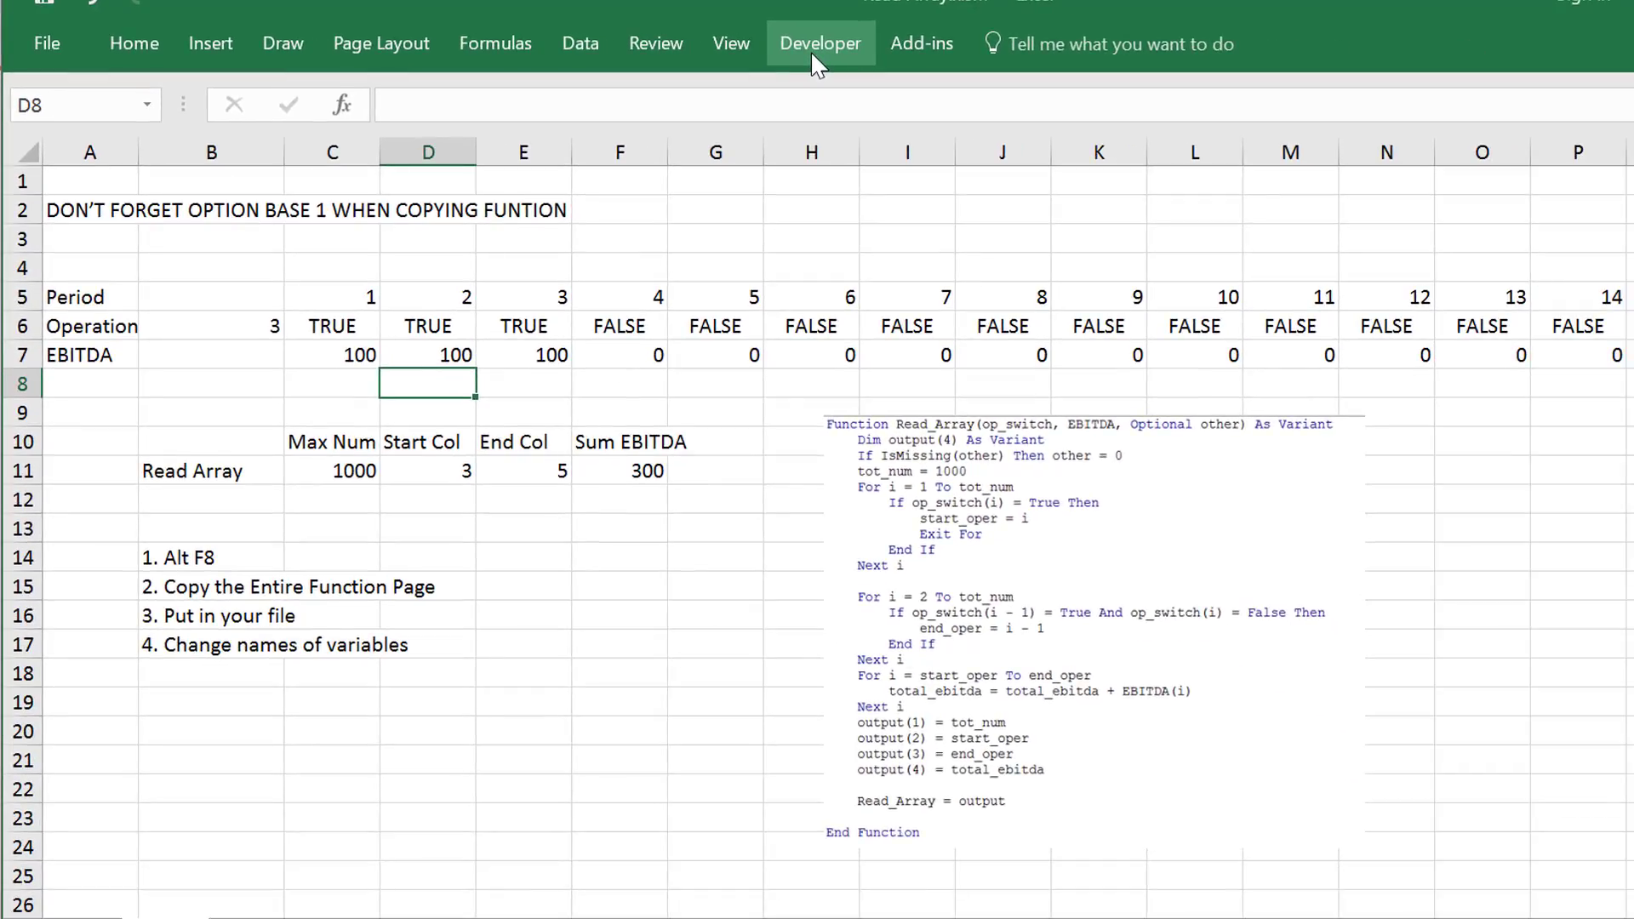
{"action": "key", "text": "alt+F8"}
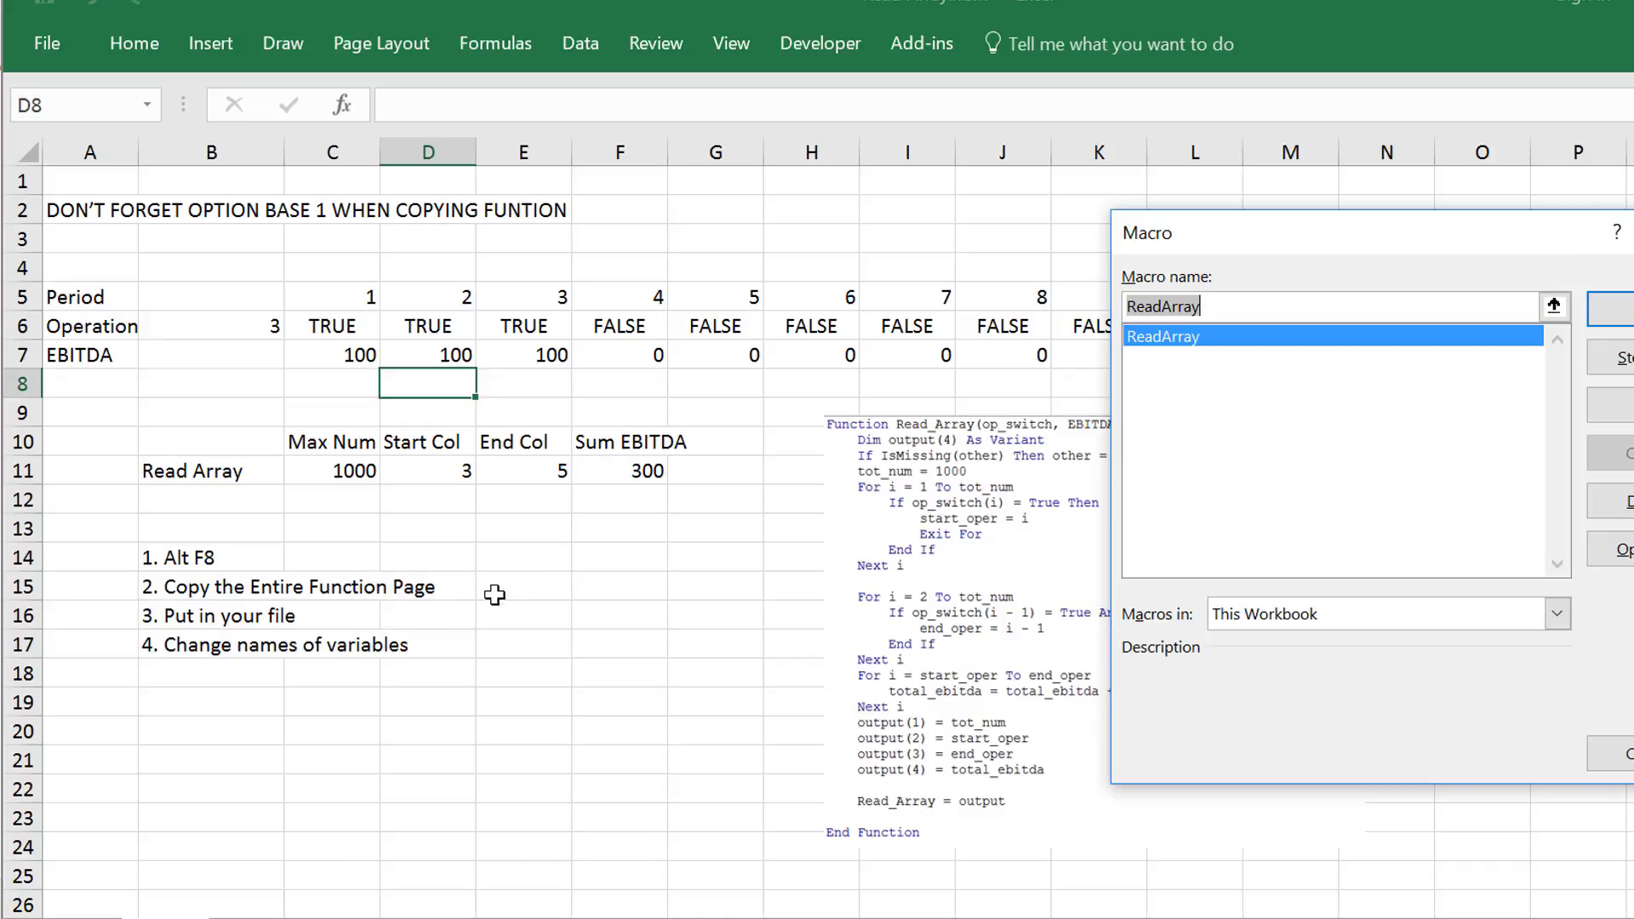
{"action": "key", "text": "Escape"}
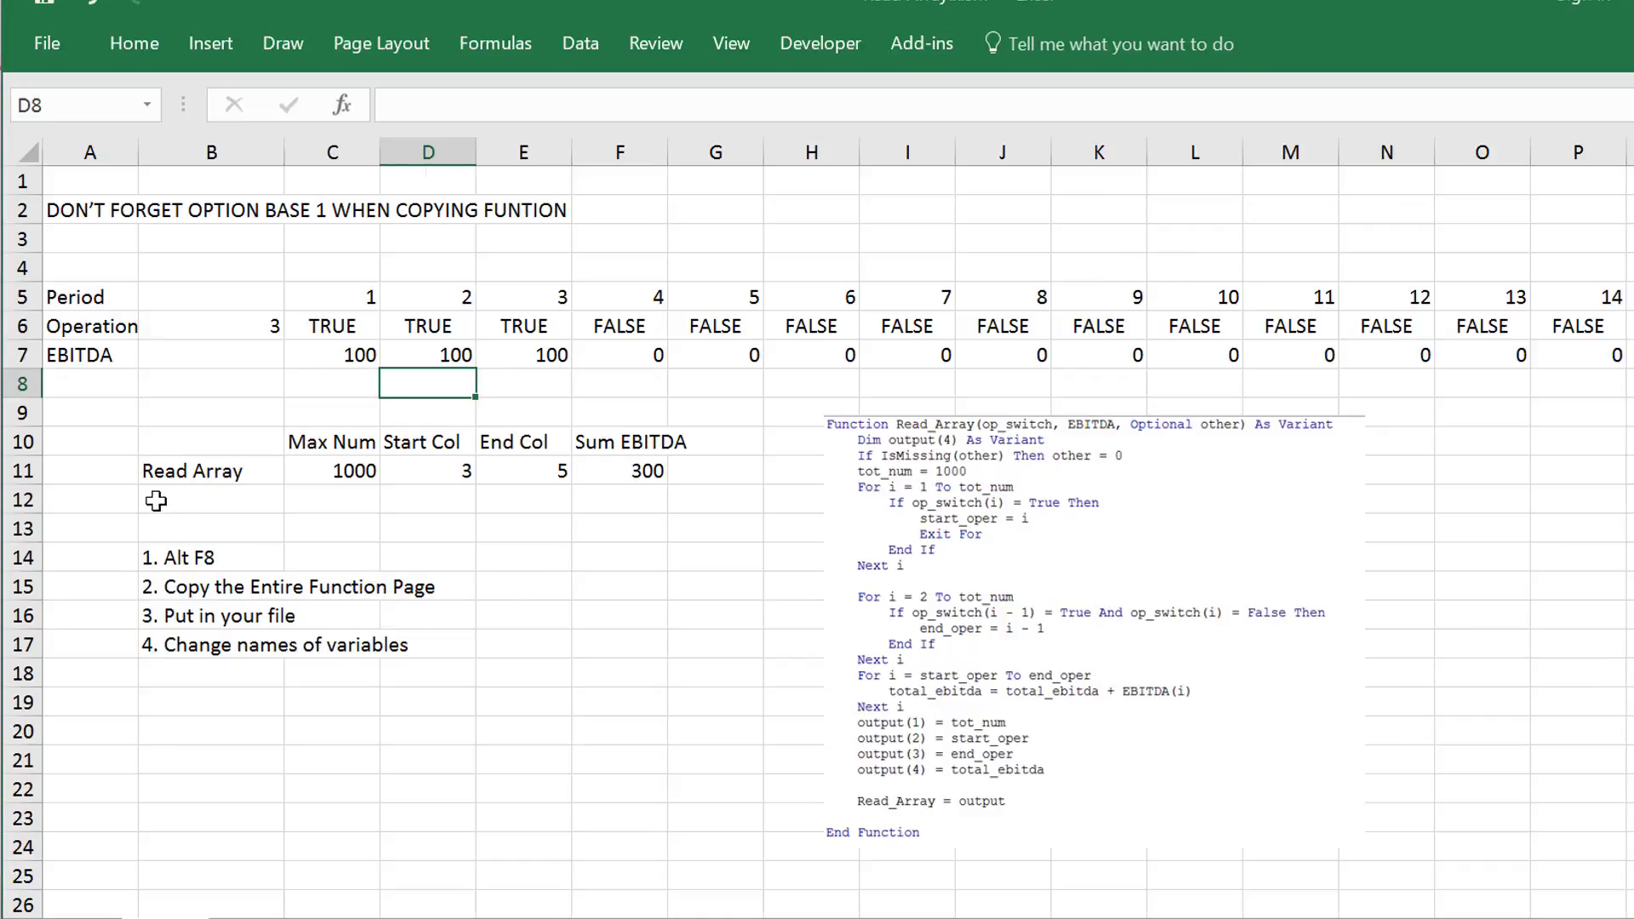
- Reword the second instruction in B15 to "2. Copy the Entire Read Array Page"
{"action": "key", "text": "Left"}
{"action": "key", "text": "Down"}
{"action": "key", "text": "Down"}
{"action": "key", "text": "Down"}
{"action": "key", "text": "Down"}
{"action": "key", "text": "Down"}
{"action": "key", "text": "Down"}
{"action": "key", "text": "Down"}
{"action": "key", "text": "Left"}
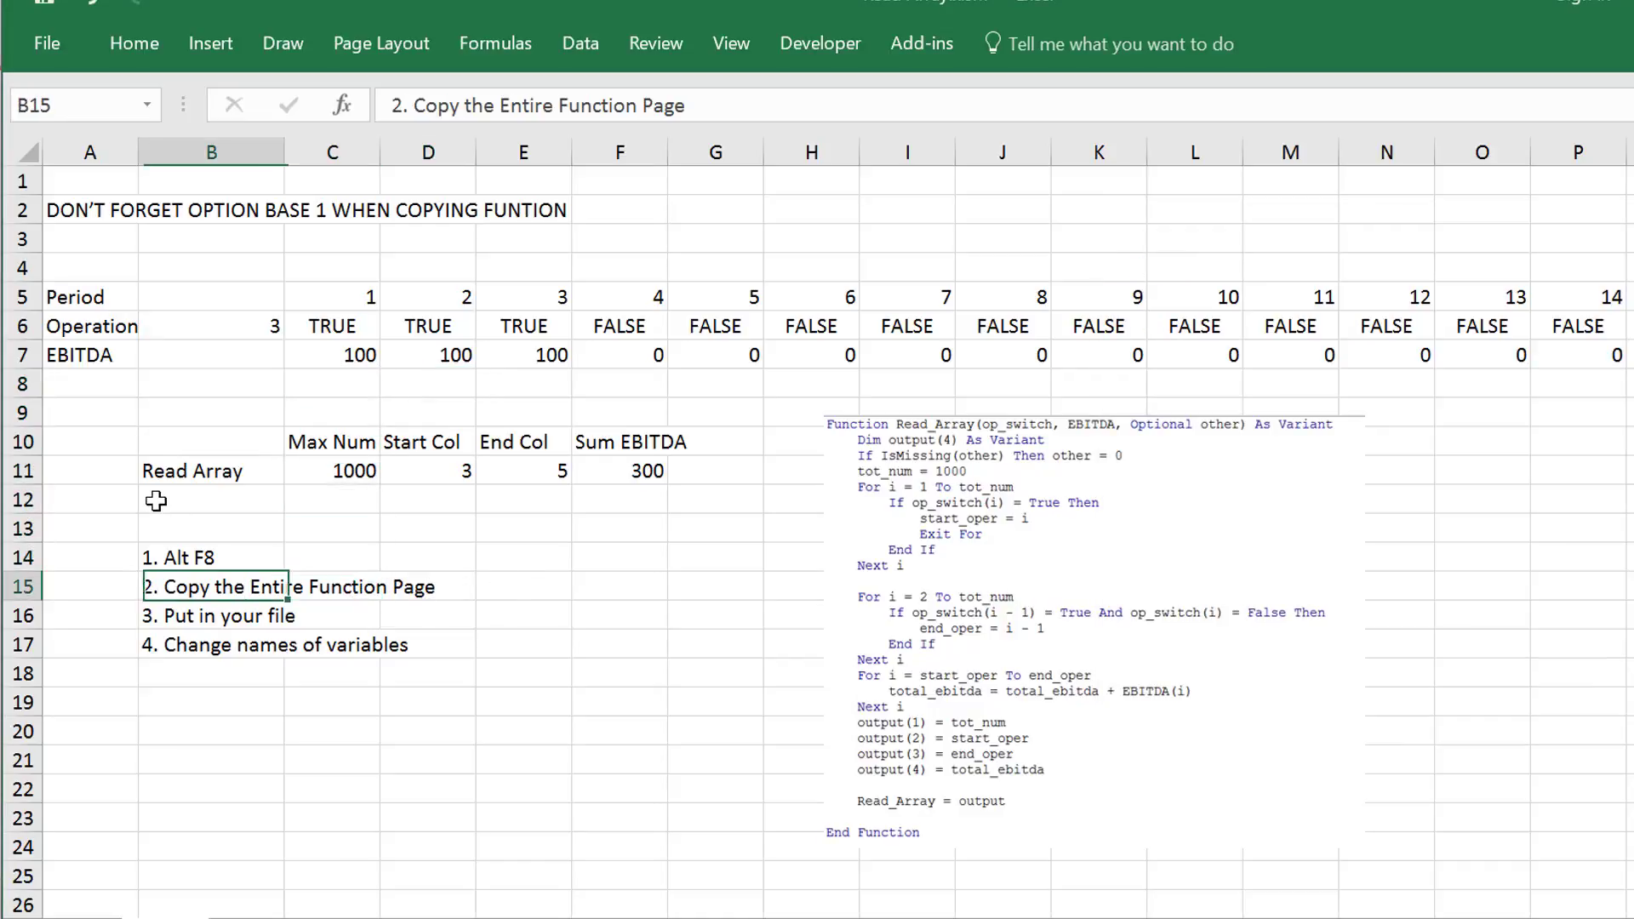
{"action": "key", "text": "Left"}
{"action": "key", "text": "Right"}
{"action": "key", "text": "F2"}
{"action": "key", "text": "BackSpace"}
{"action": "key", "text": "BackSpace"}
{"action": "key", "text": "BackSpace"}
{"action": "key", "text": "BackSpace"}
{"action": "key", "text": "BackSpace"}
{"action": "key", "text": "BackSpace"}
{"action": "key", "text": "BackSpace"}
{"action": "key", "text": "BackSpace"}
{"action": "key", "text": "BackSpace"}
{"action": "key", "text": "BackSpace"}
{"action": "key", "text": "BackSpace"}
{"action": "key", "text": "BackSpace"}
{"action": "key", "text": "BackSpace"}
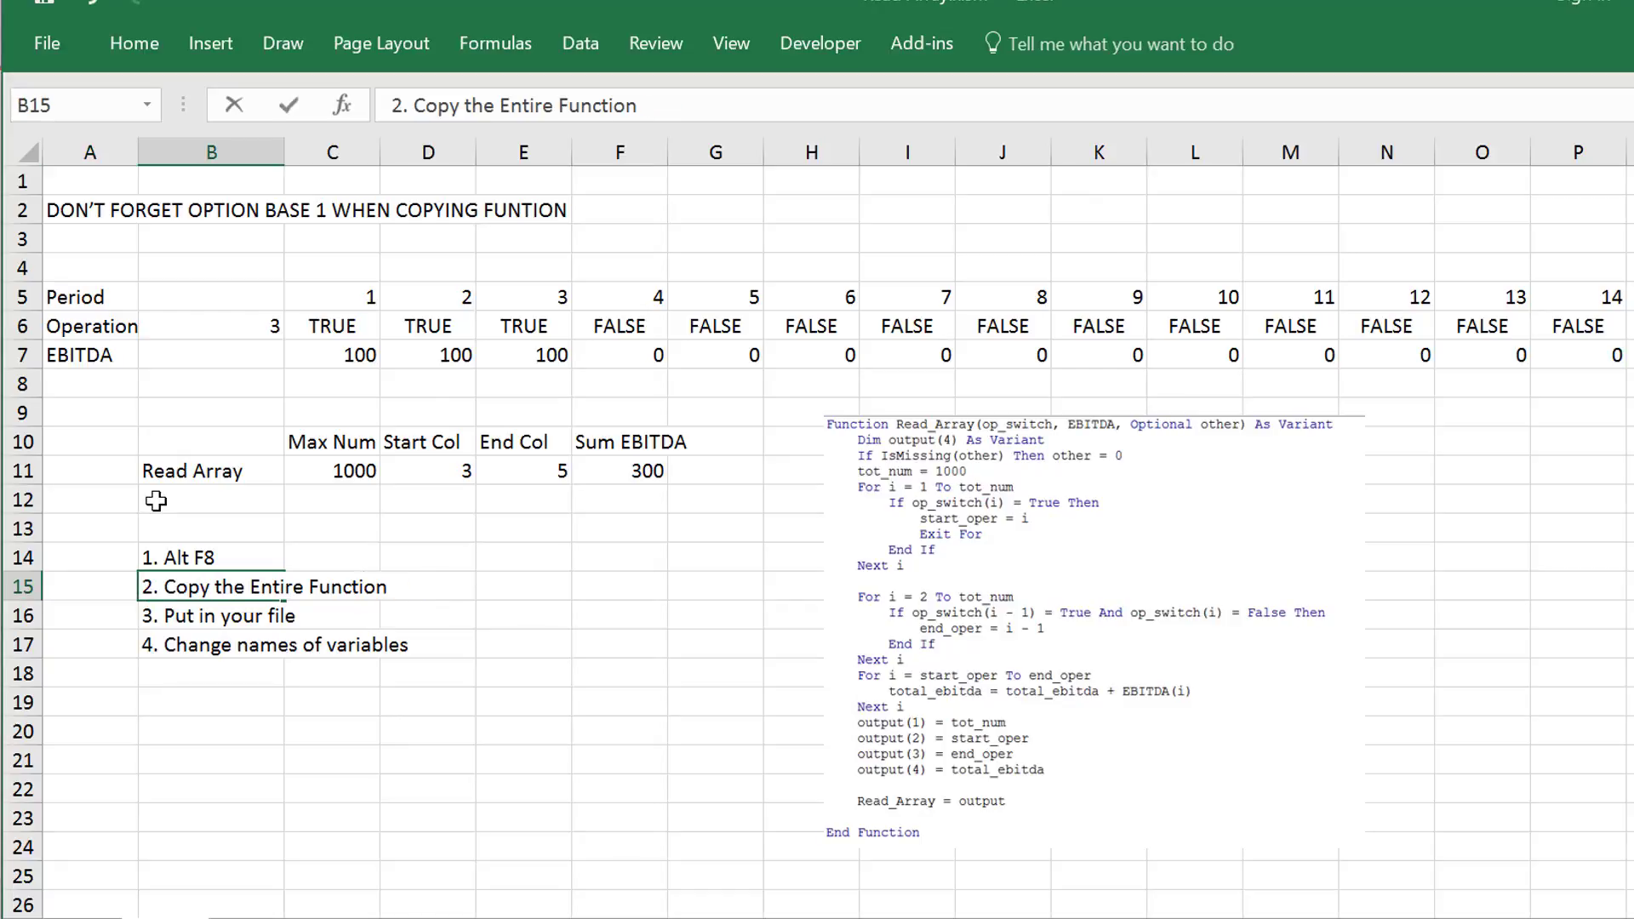
{"action": "type", "text": "Read Array P"}
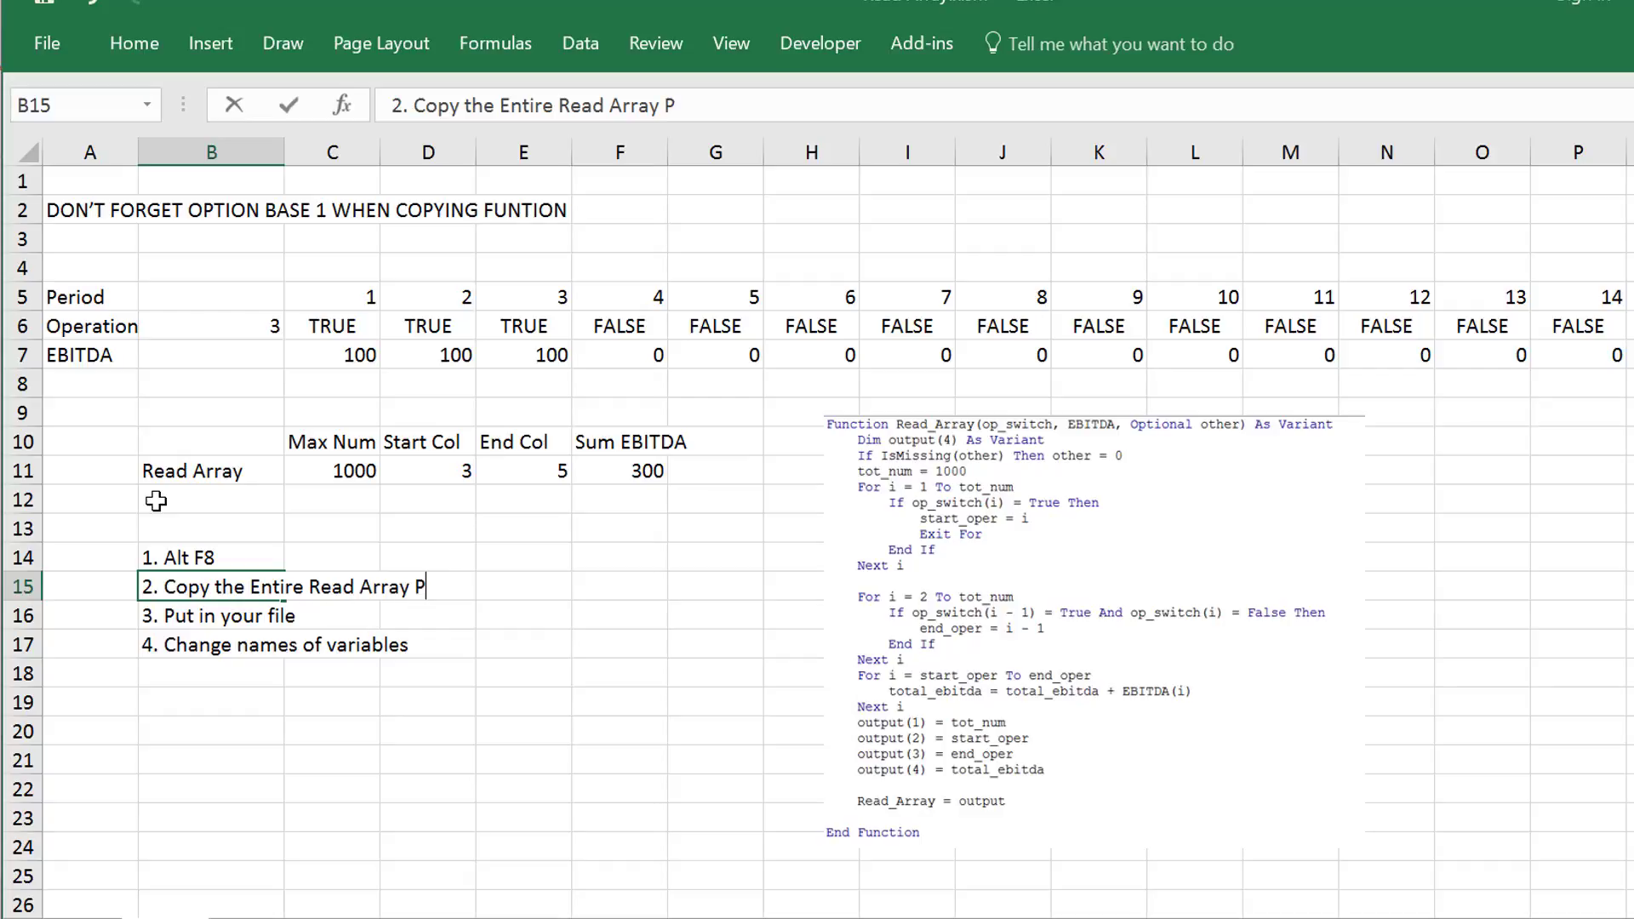
{"action": "type", "text": "age"}
{"action": "key", "text": "Return"}
{"action": "key", "text": "Up"}
{"action": "key", "text": "Left"}
{"action": "key", "text": "Right"}
- Open the ReadArray macro for editing and select all the code in its module
{"action": "key", "text": "alt+F8"}
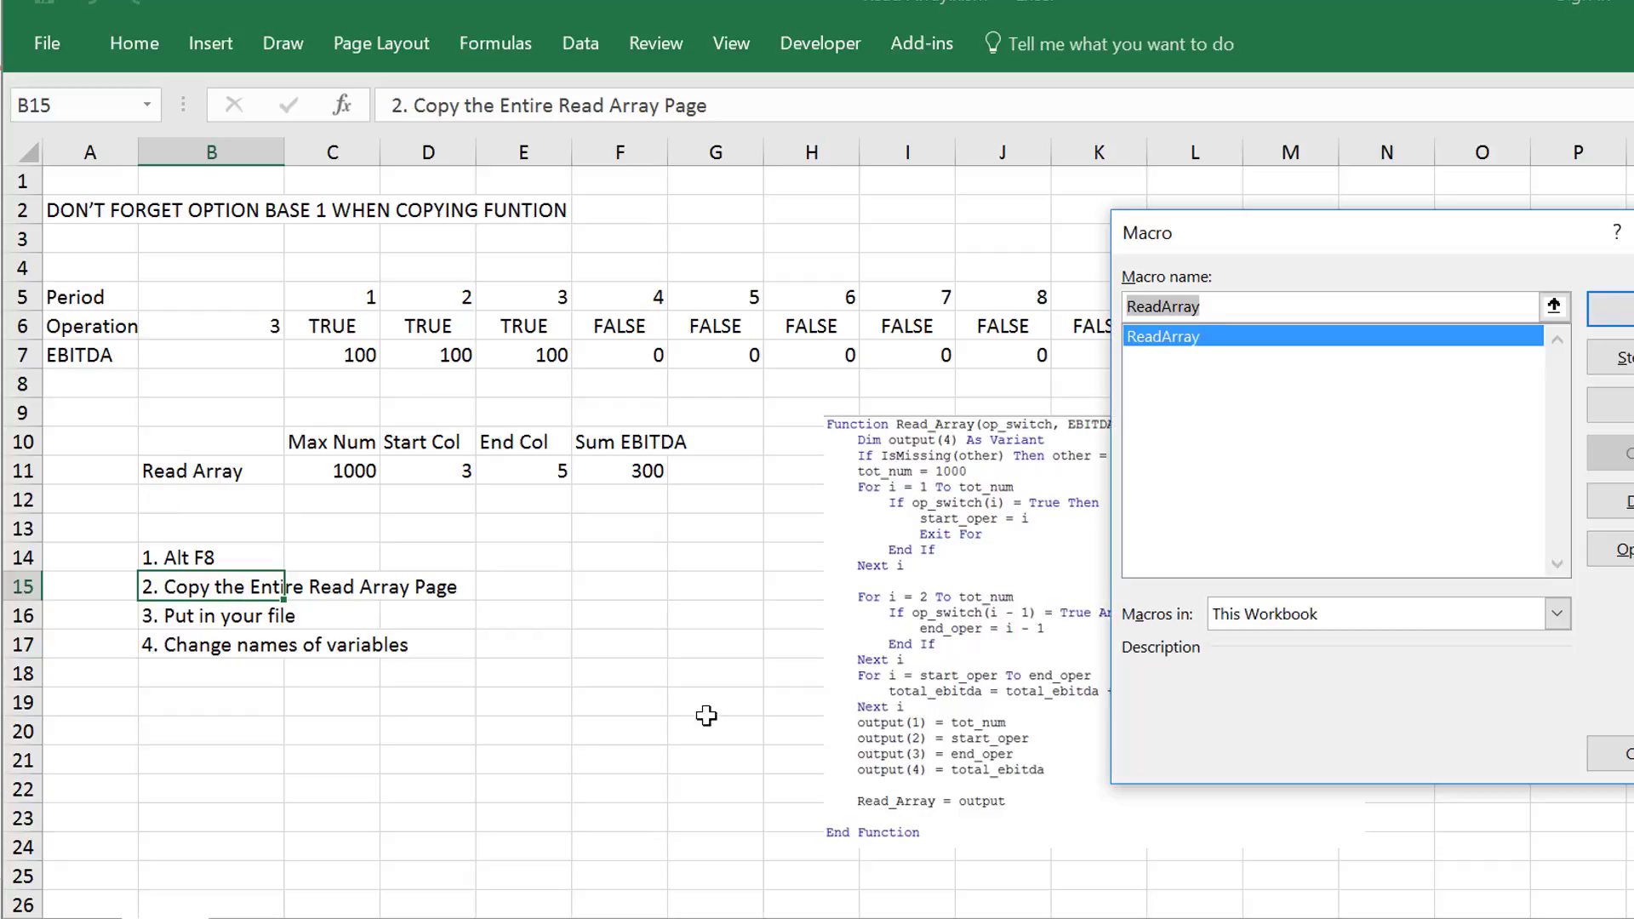
{"action": "left_click", "coordinate": [1612, 407]}
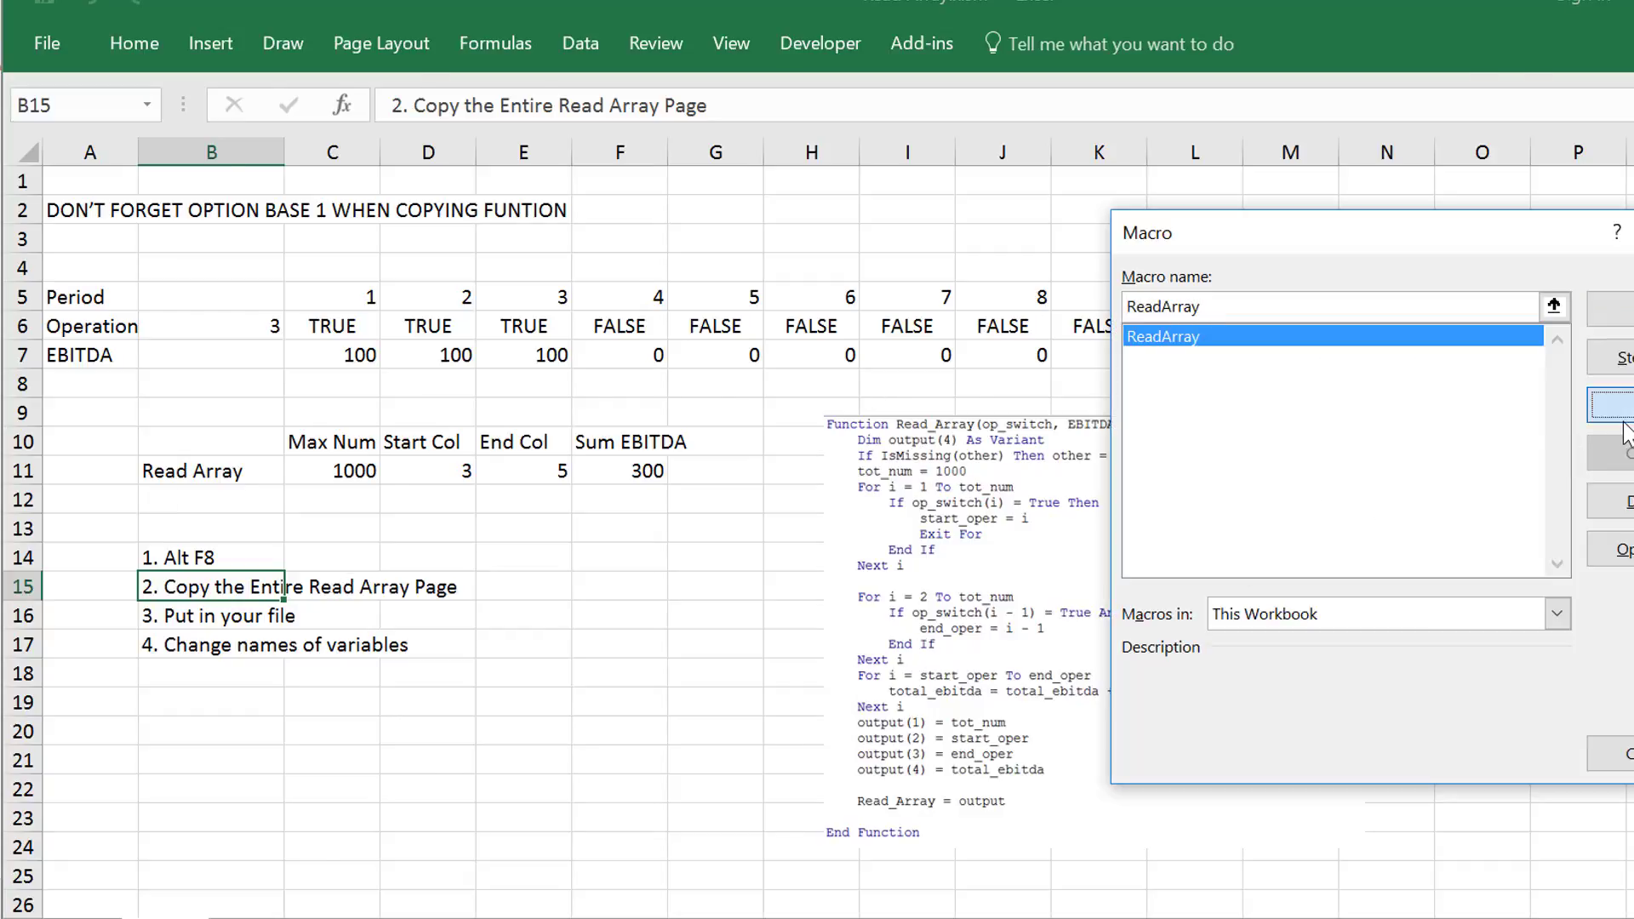
{"action": "key", "text": "ctrl+a"}
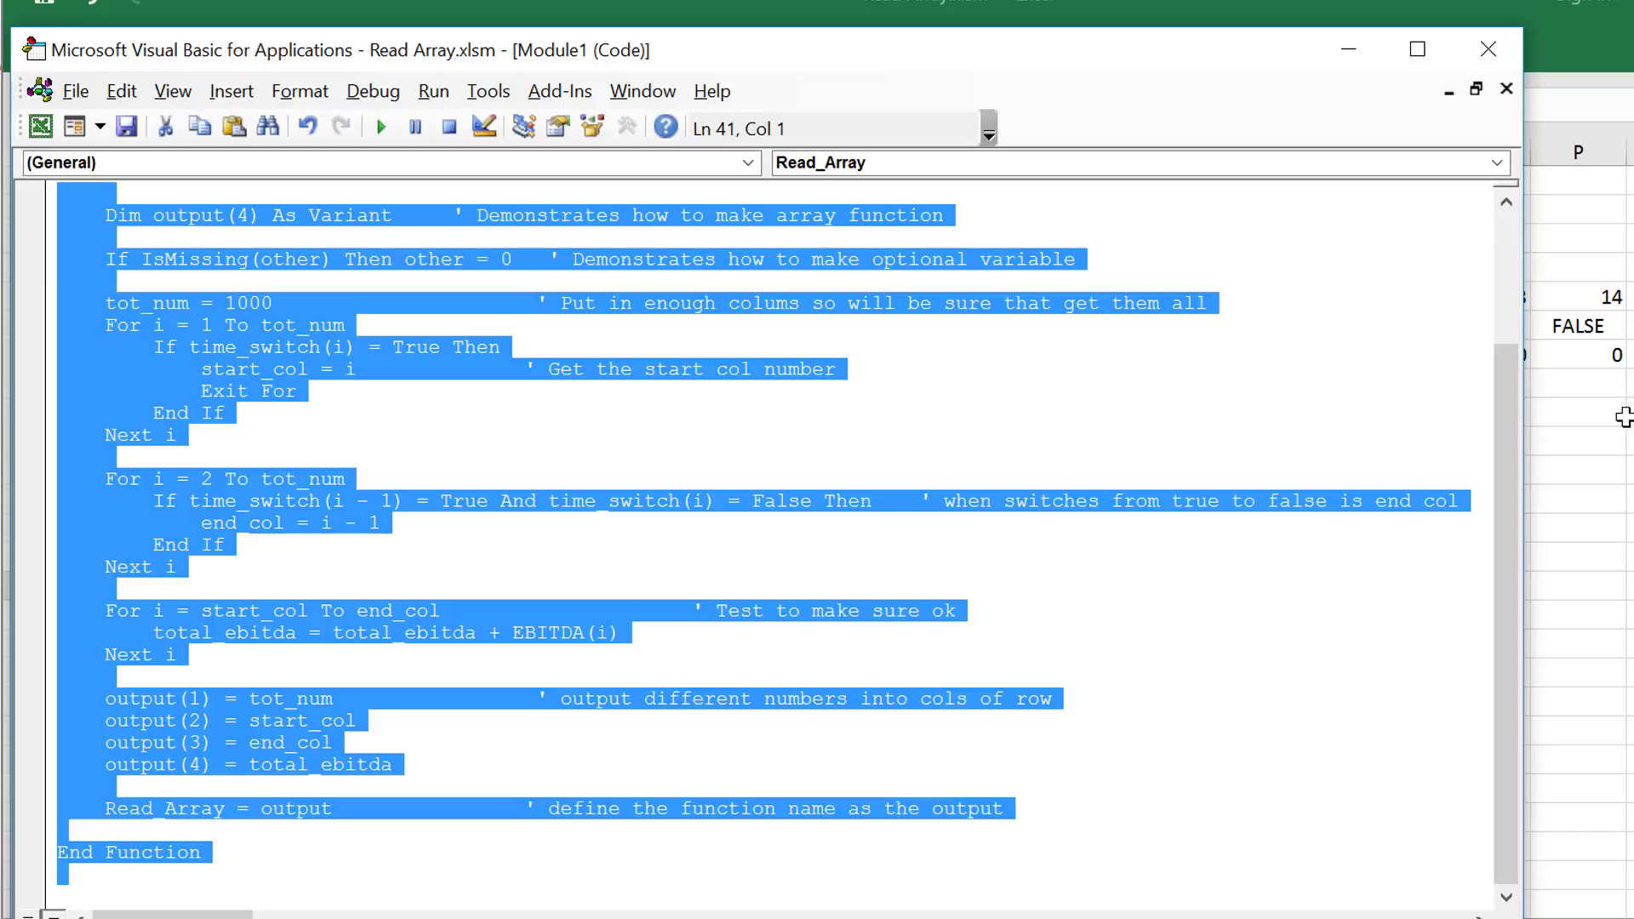
- Review the copying instructions on the worksheet and return to the Read Array module code
{"action": "left_click", "coordinate": [1578, 526]}
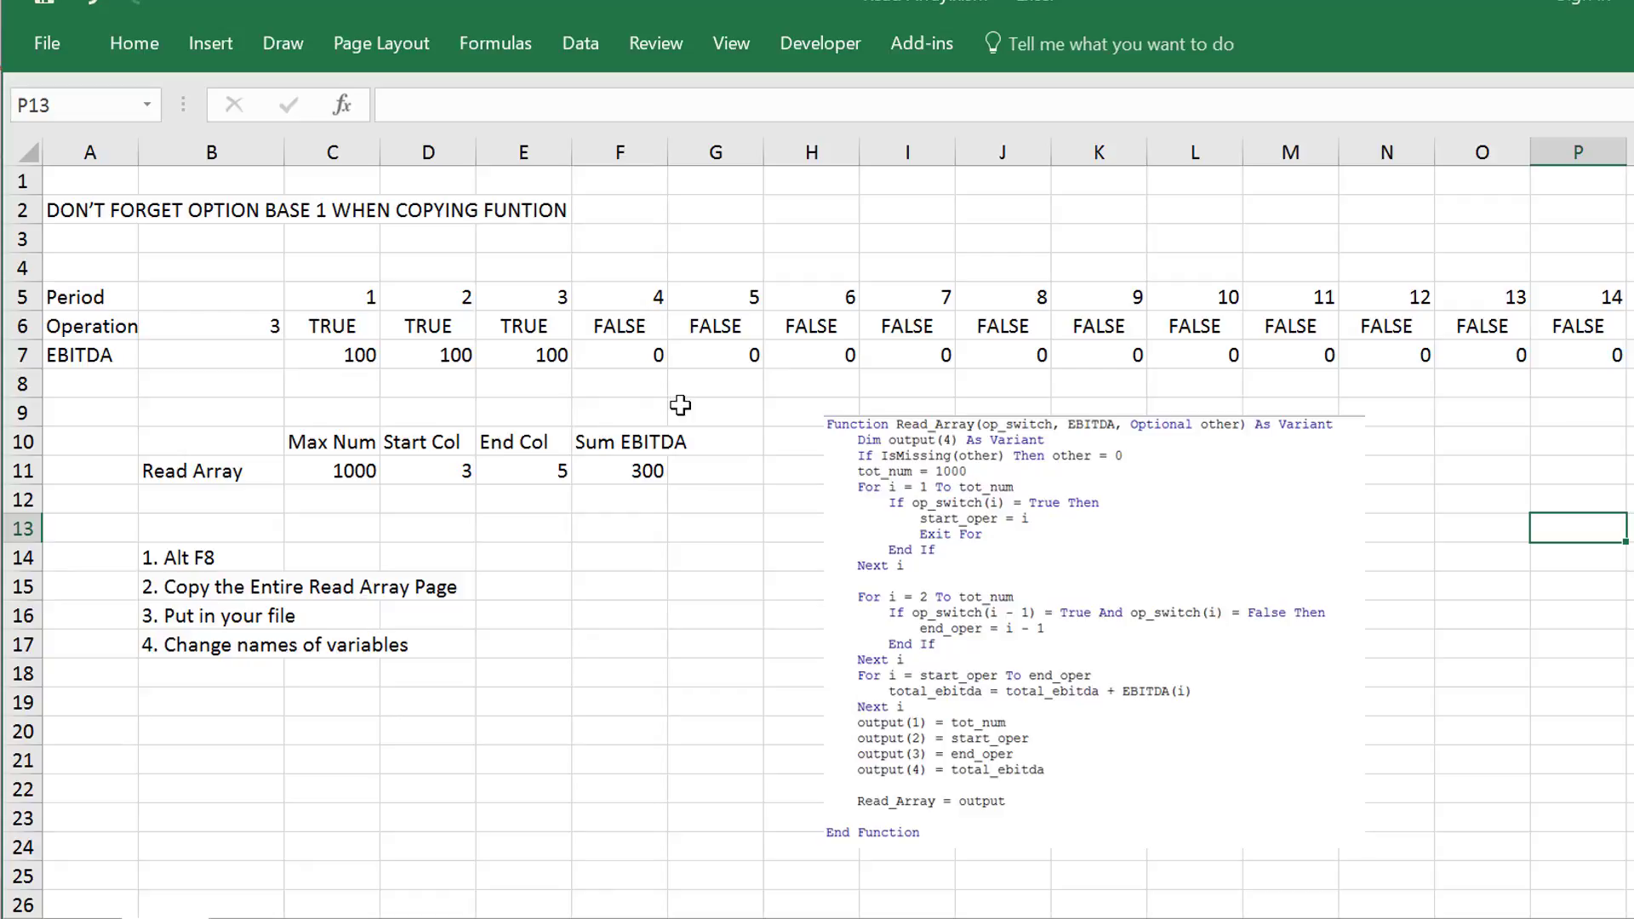
{"action": "left_click", "coordinate": [605, 668]}
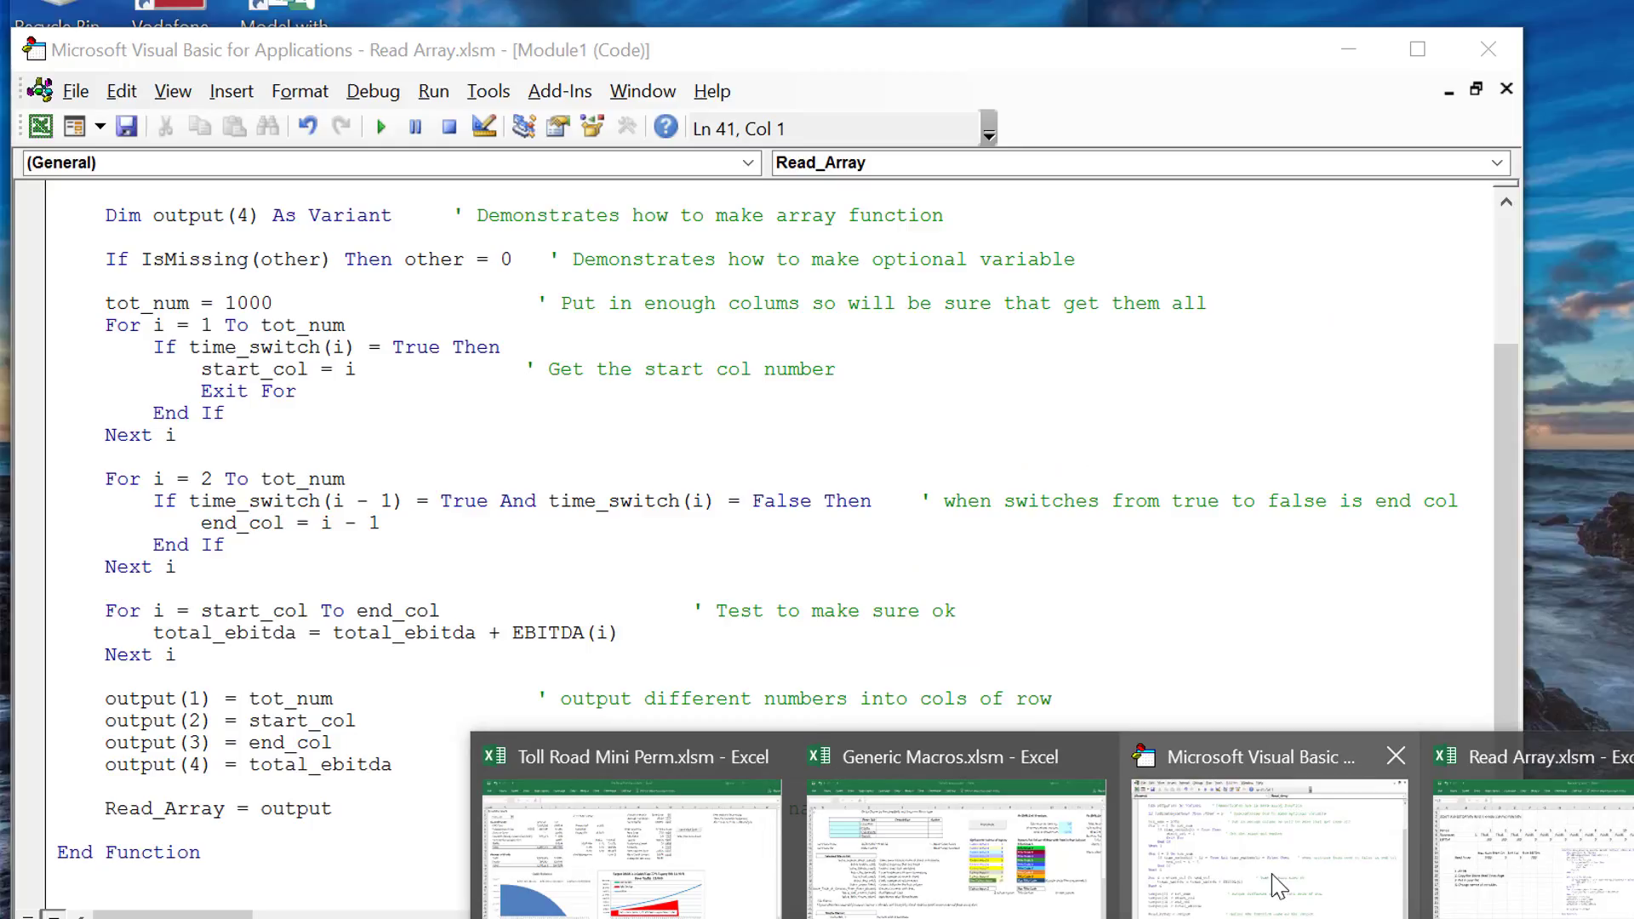
{"action": "left_click", "coordinate": [1279, 886]}
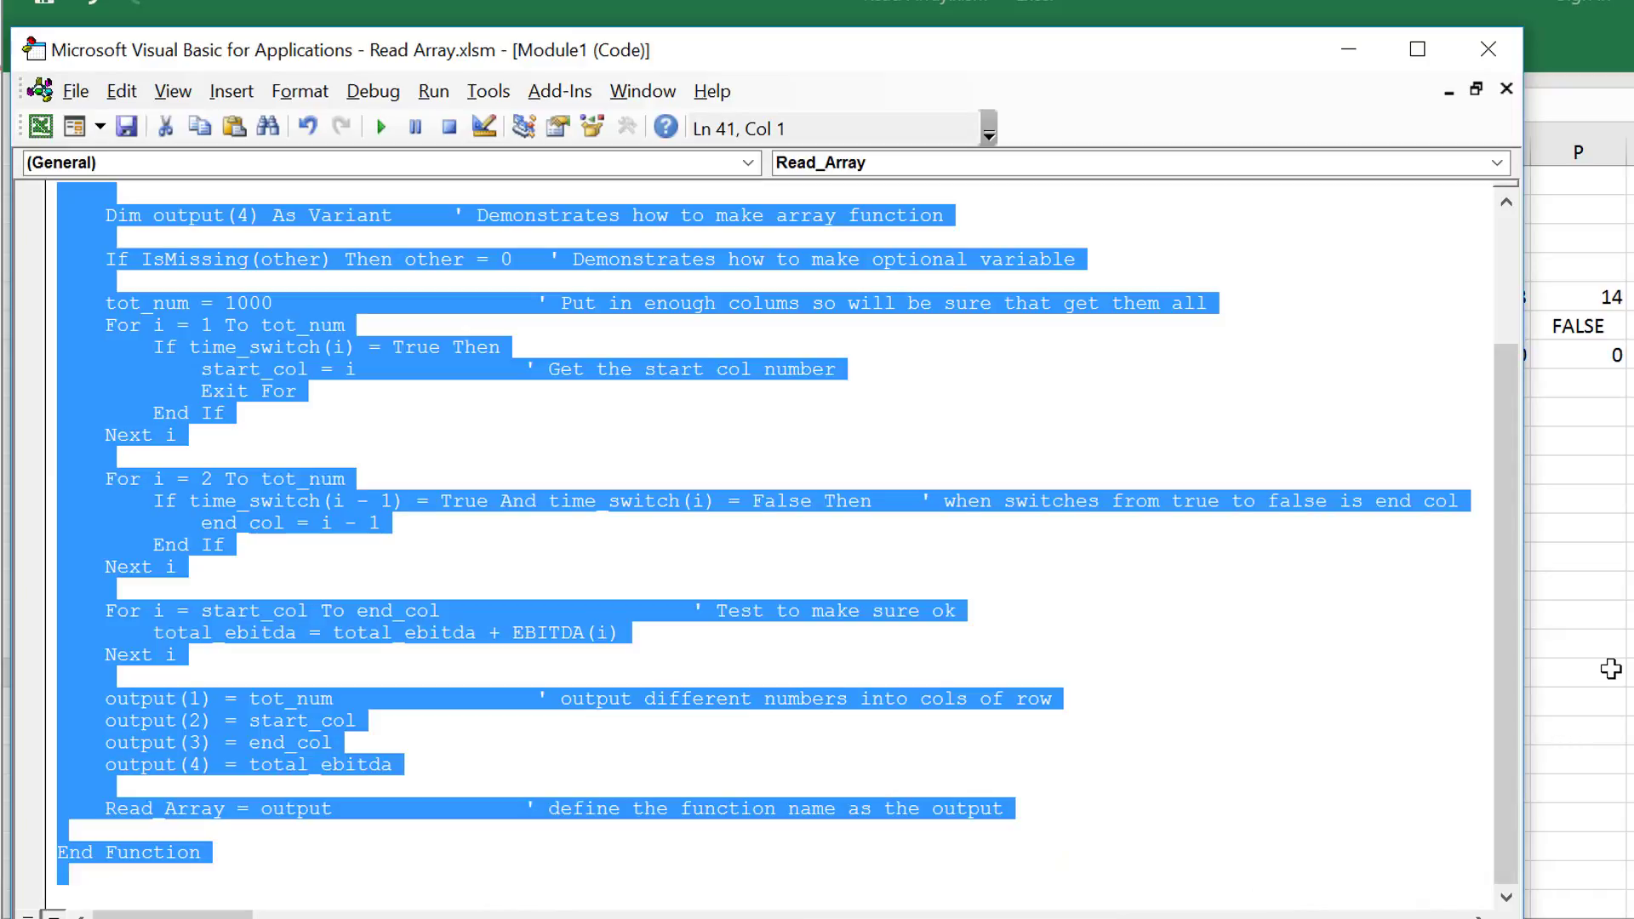
- Return to the Financial Model sheet and examine the debt_dc formula for Total Debt from max Debt/Cap in F64
{"action": "left_click", "coordinate": [1611, 667]}
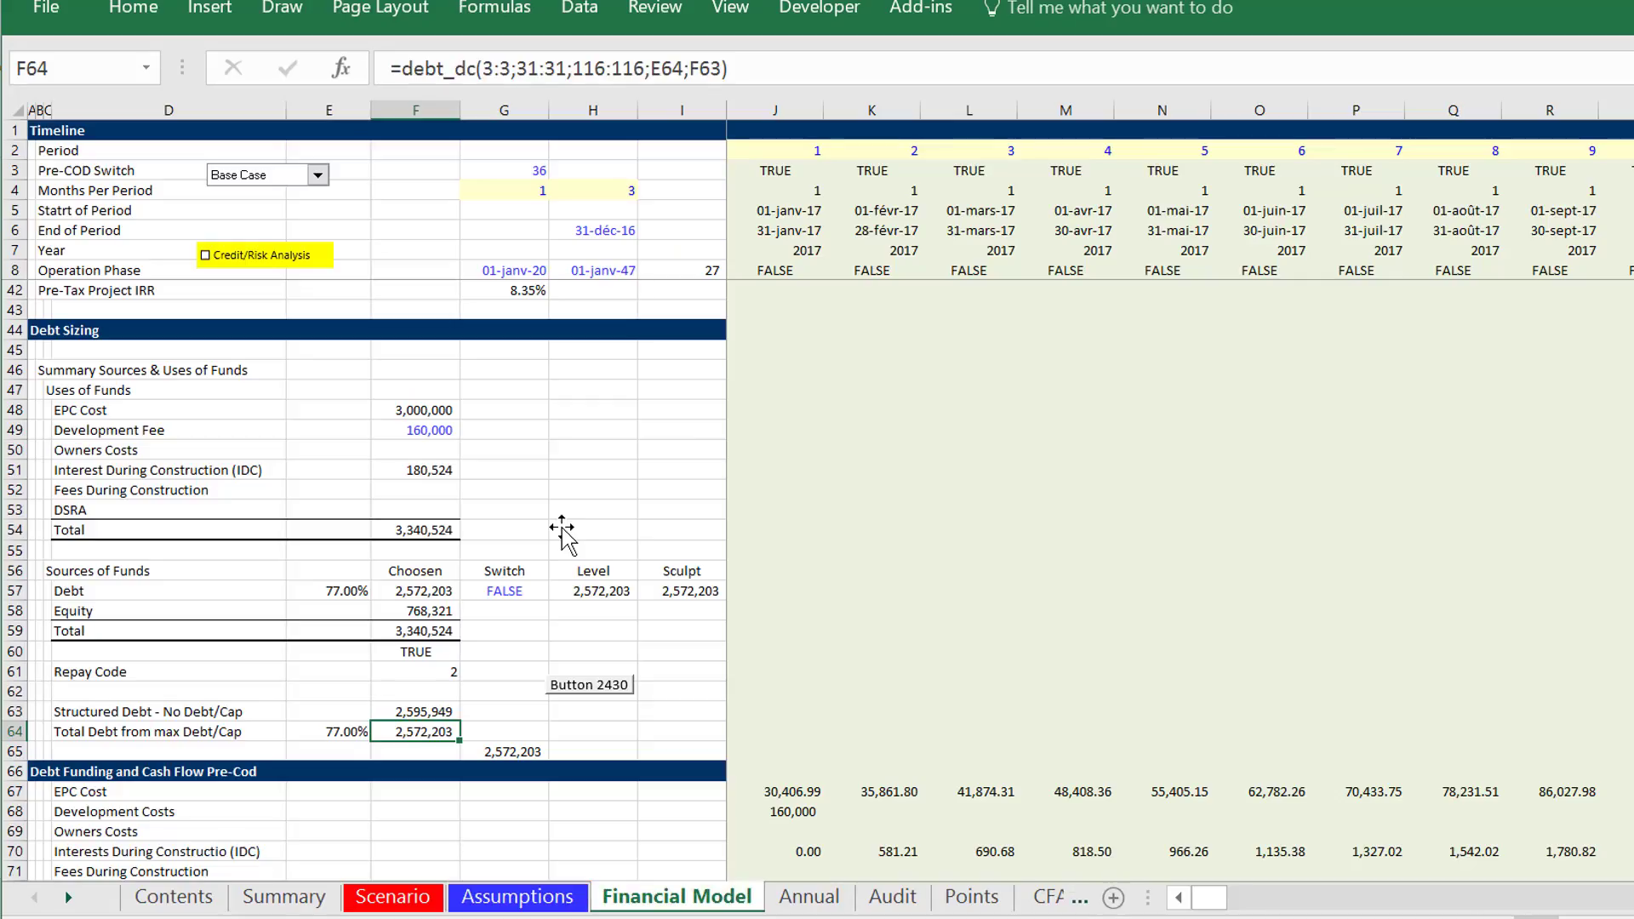
{"action": "key", "text": "Down"}
{"action": "key", "text": "Down"}
{"action": "key", "text": "F2"}
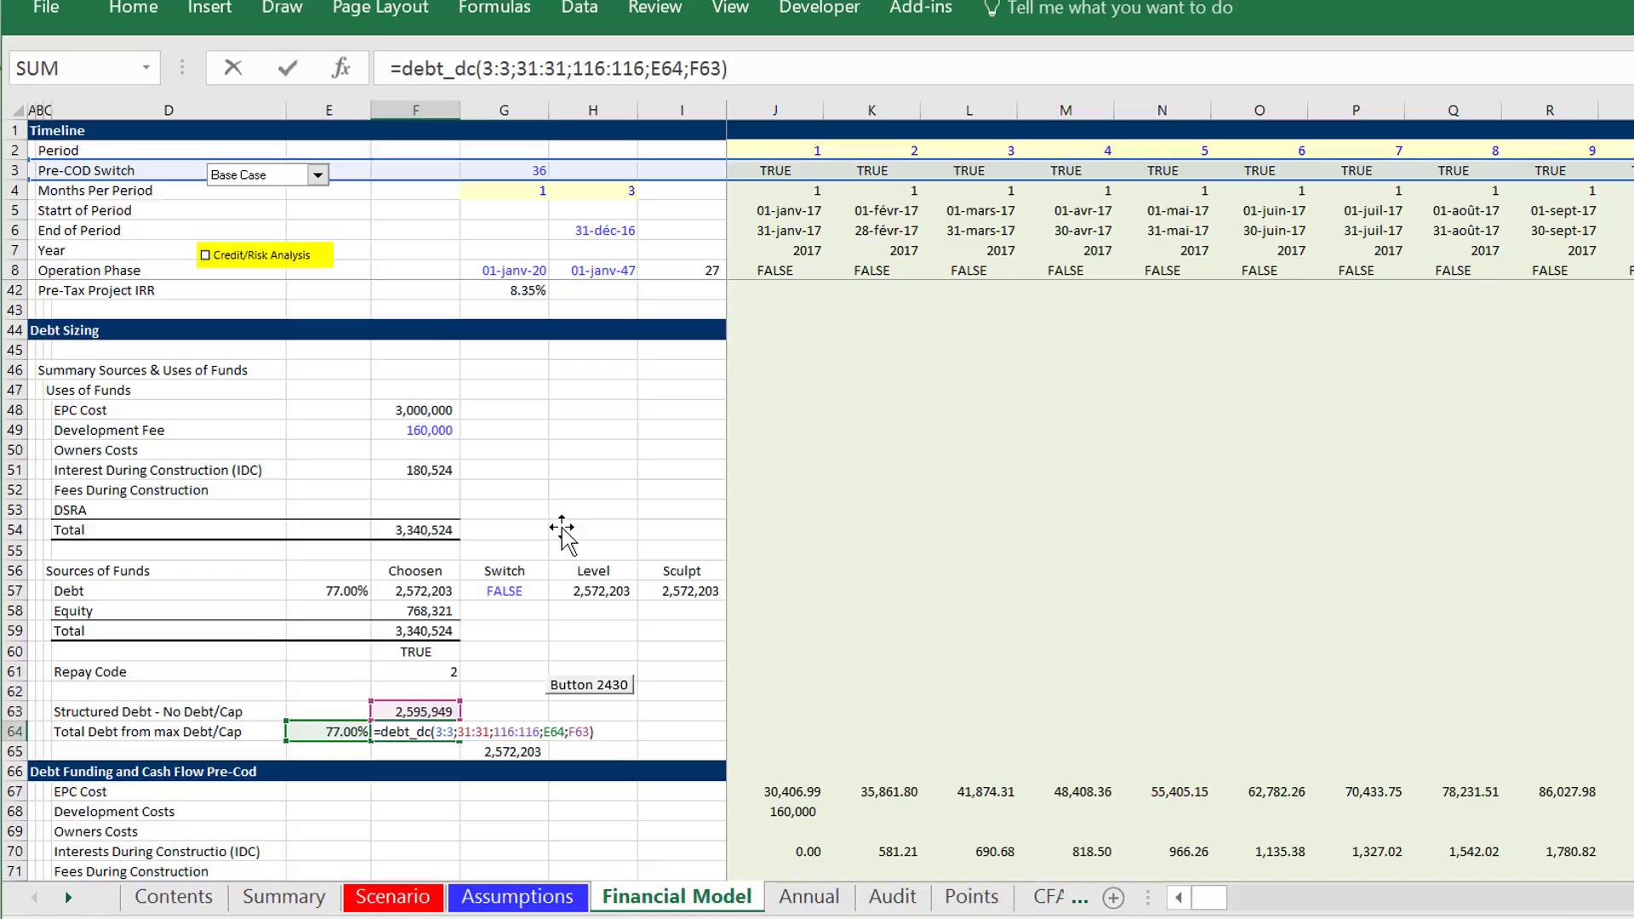
{"action": "key", "text": "Return"}
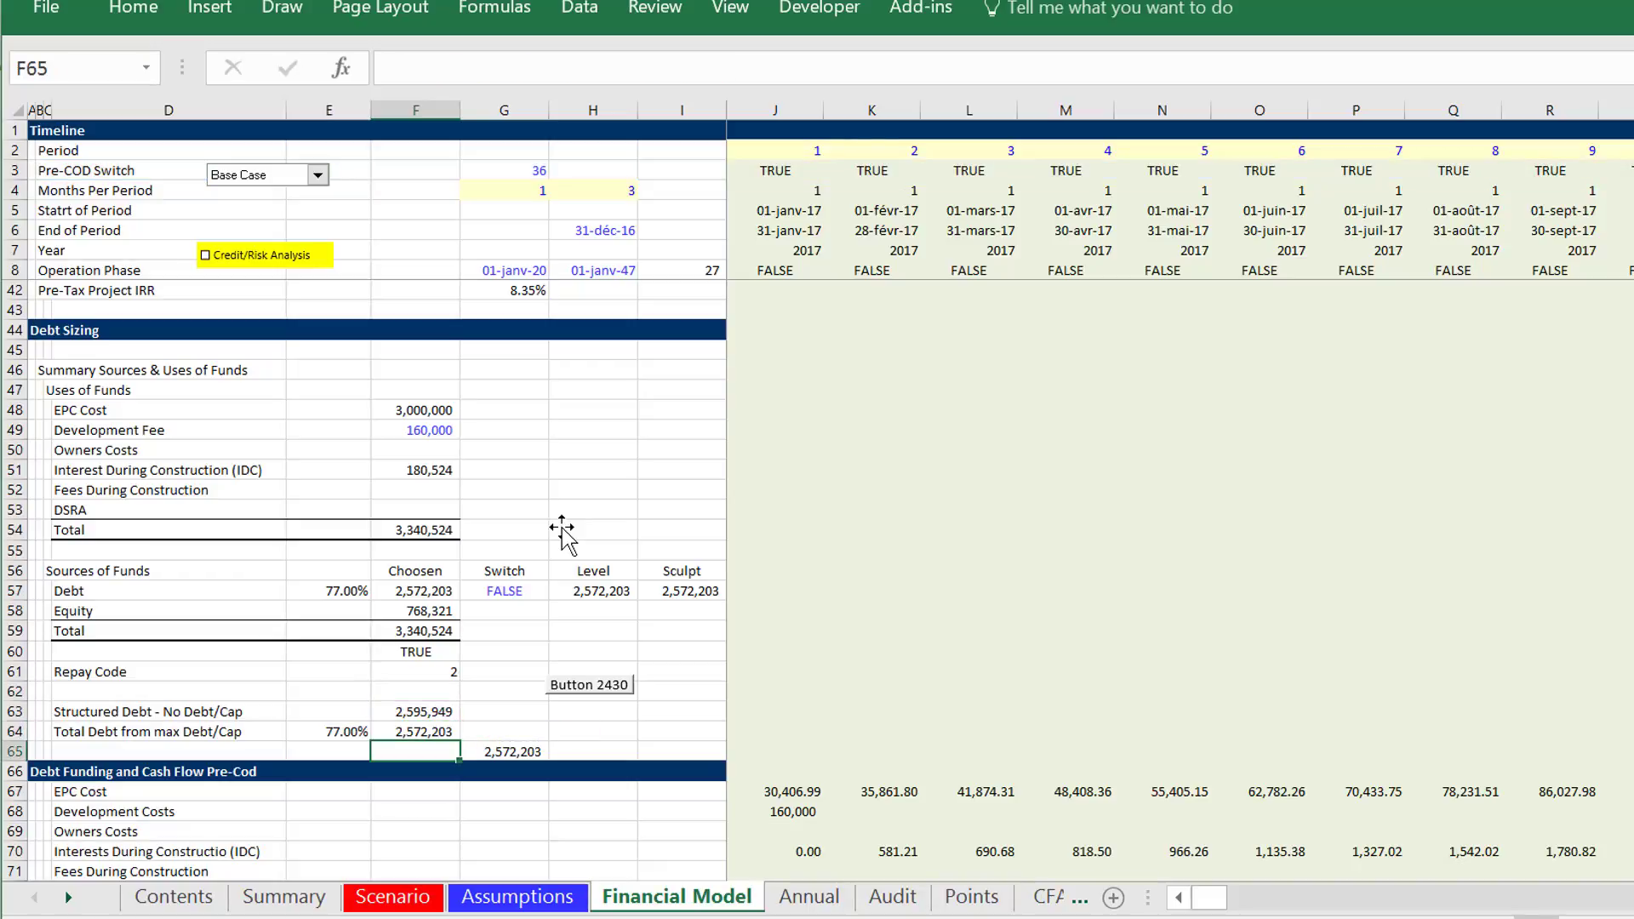
- Open the code of the idc_function macro assigned to Button 2430
{"action": "right_click", "coordinate": [585, 688]}
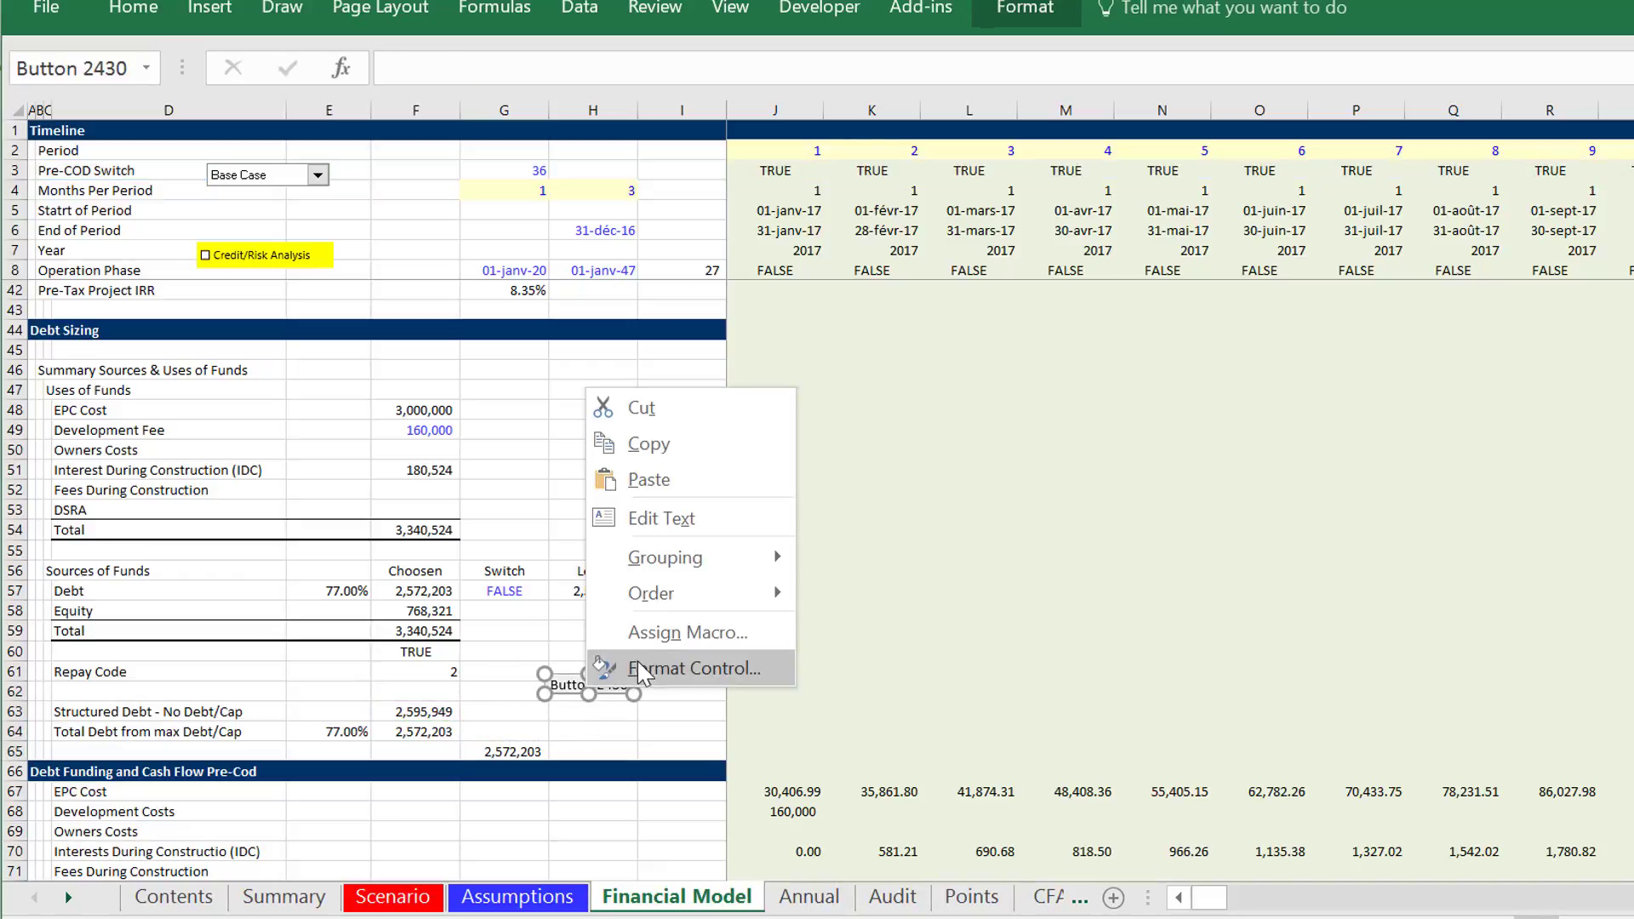
{"action": "left_click", "coordinate": [672, 633]}
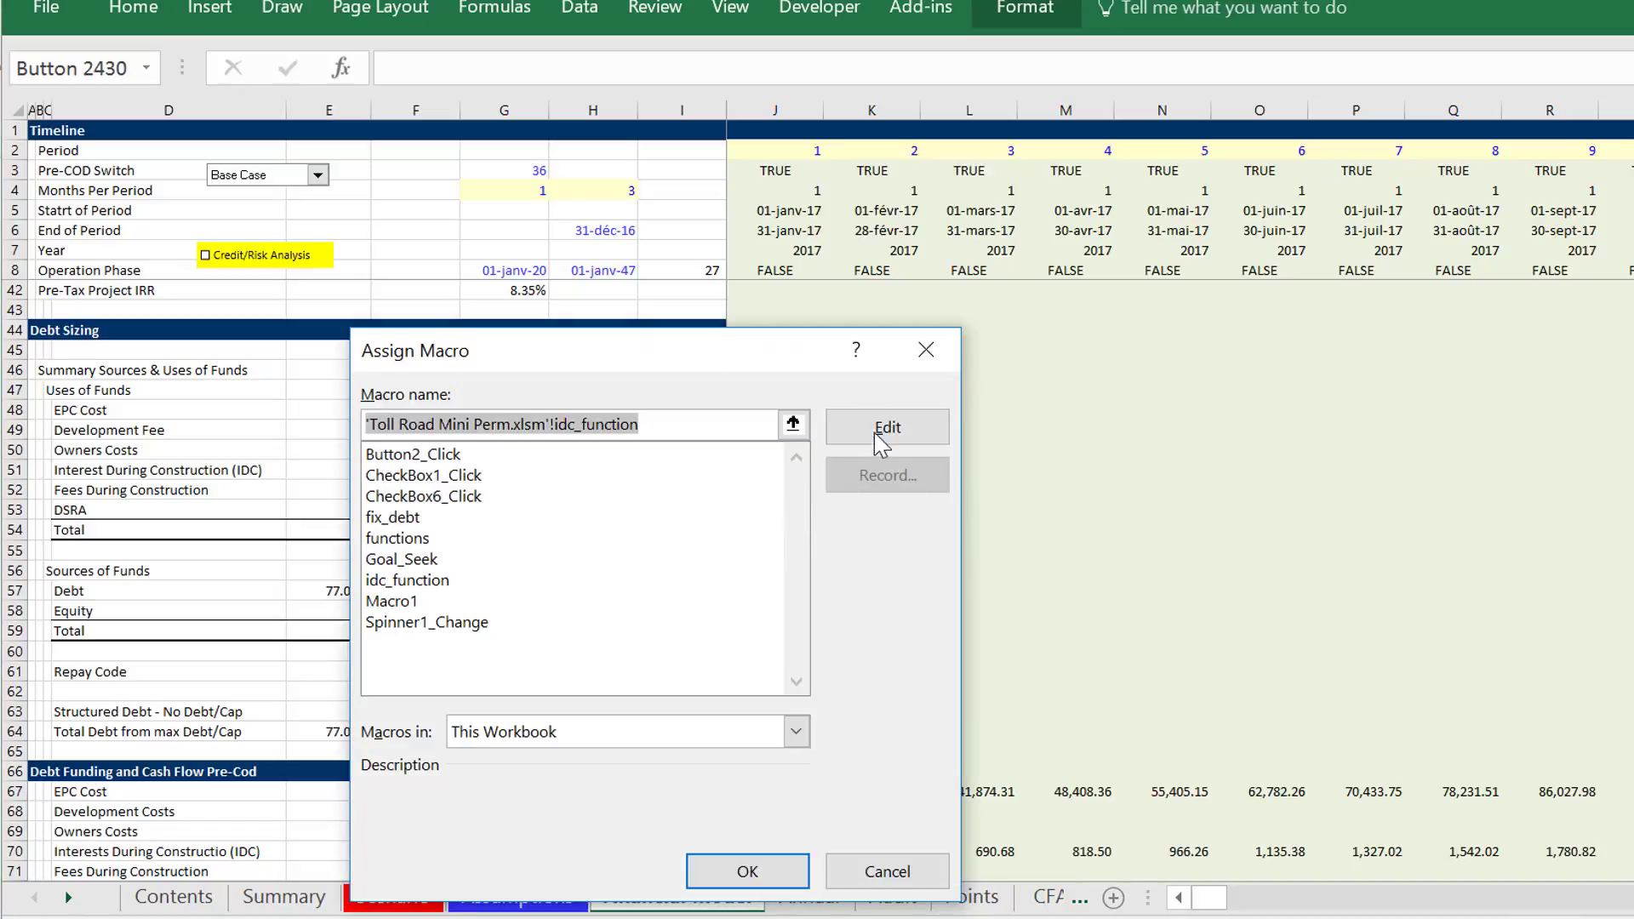
{"action": "left_click", "coordinate": [881, 442]}
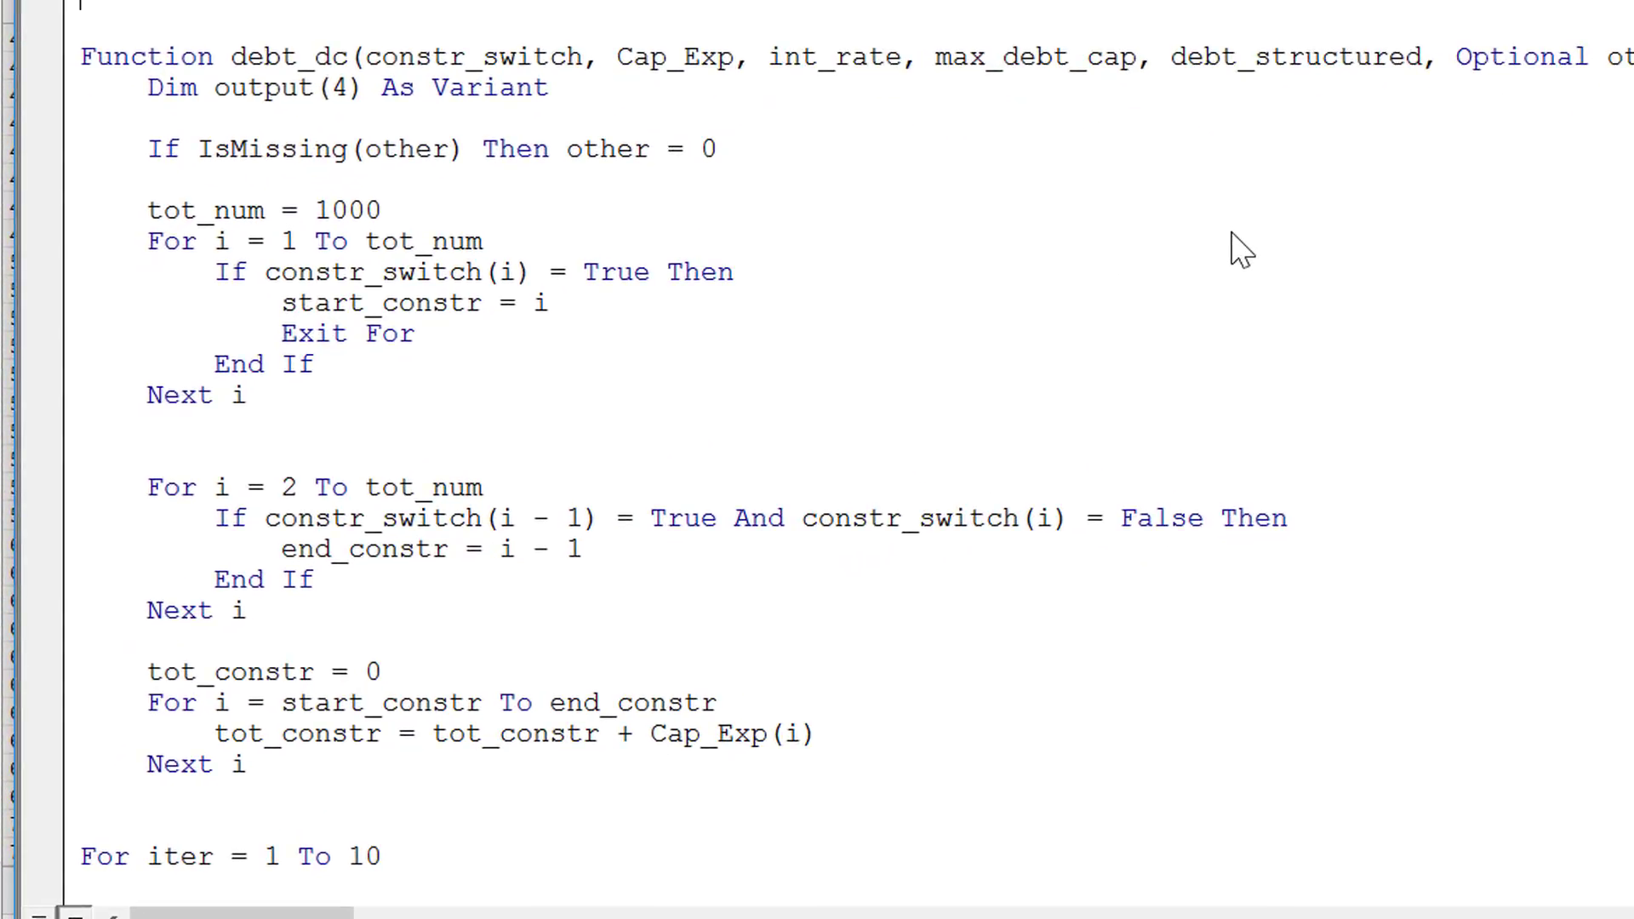
- Examine the debt_dc loops that find the first and last construction columns and add up the capital expenditure
{"action": "key", "text": "Down"}
{"action": "key", "text": "Down"}
{"action": "key", "text": "Down"}
{"action": "key", "text": "Down"}
{"action": "key", "text": "Down"}
{"action": "key", "text": "Down"}
{"action": "key", "text": "Down"}
{"action": "key", "text": "Down"}
{"action": "key", "text": "Down"}
{"action": "key", "text": "Down"}
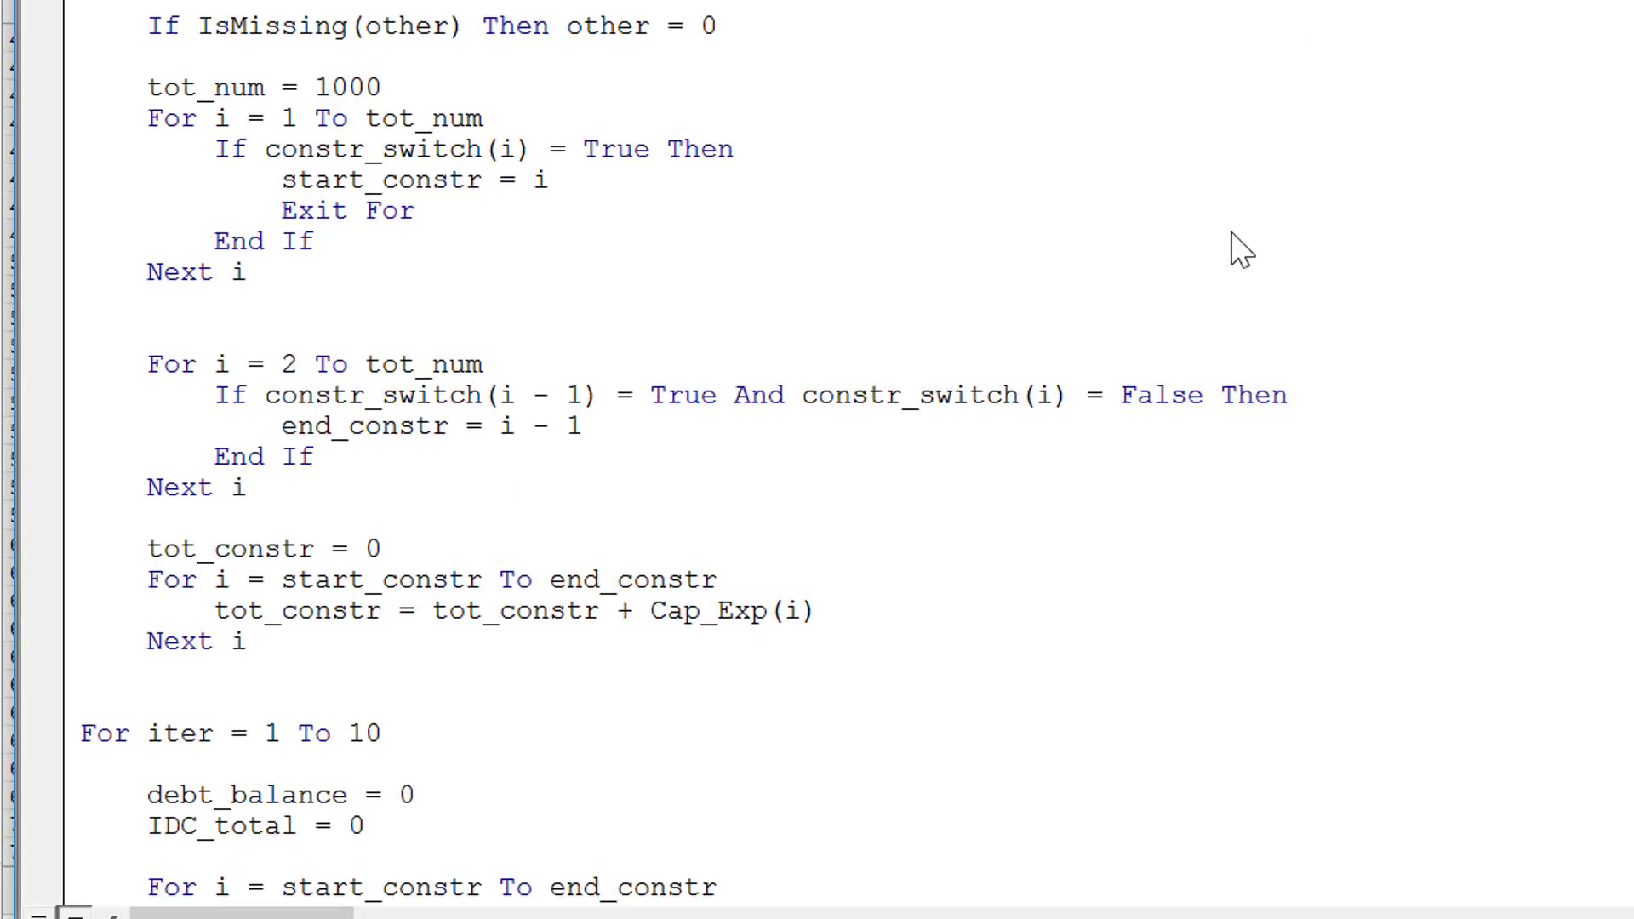
{"action": "key", "text": "Up"}
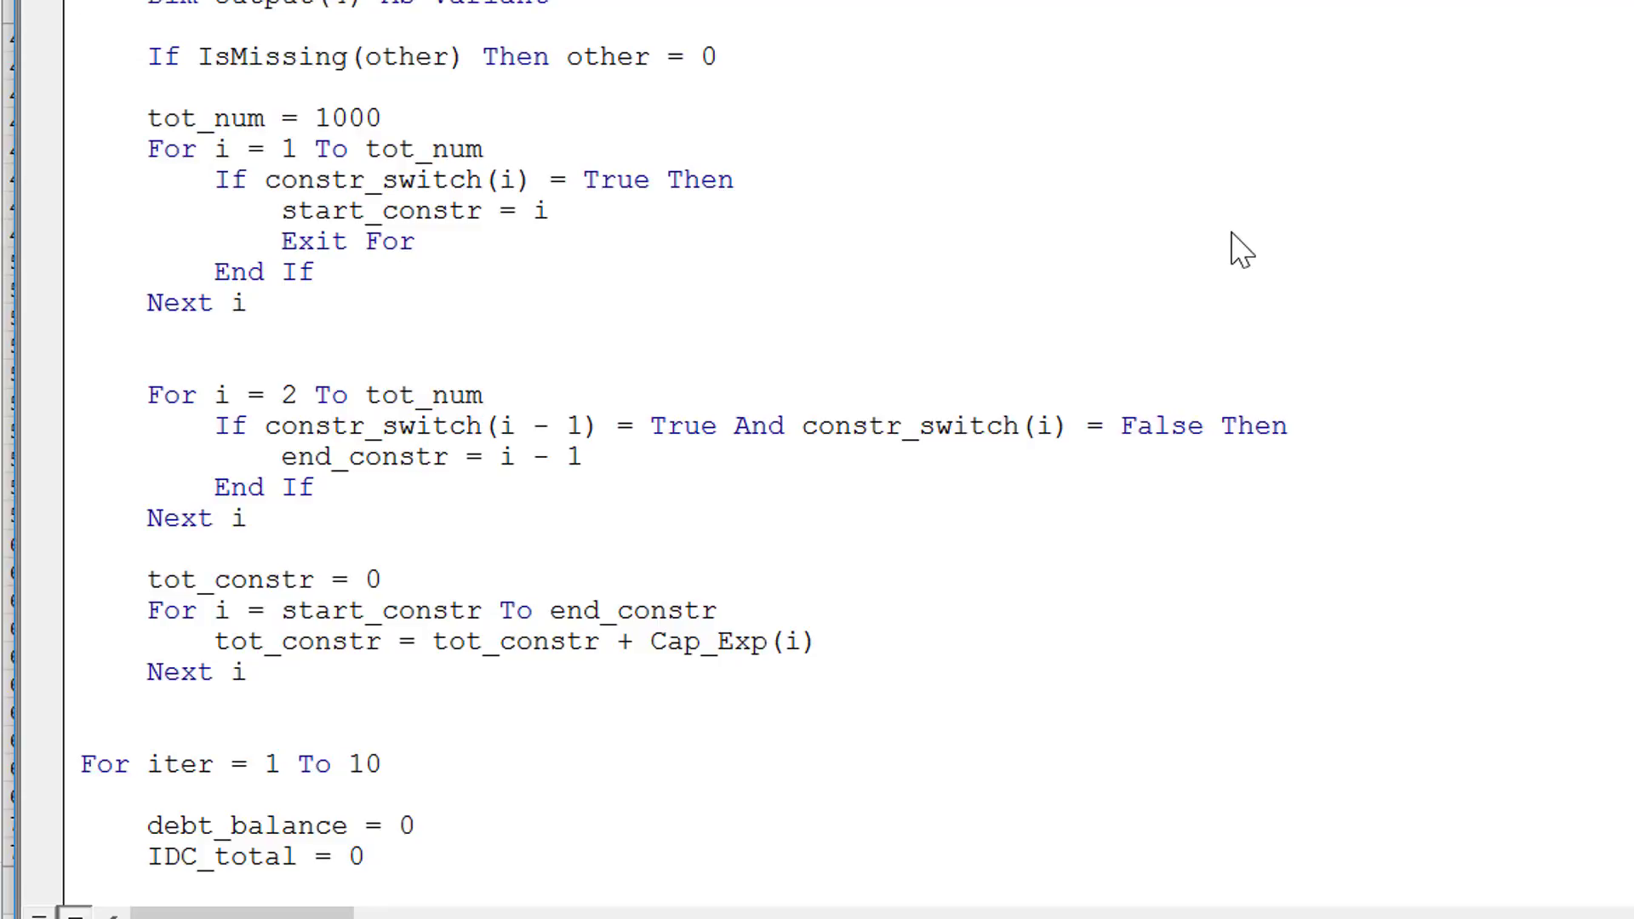
{"action": "key", "text": "Down"}
{"action": "key", "text": "Down"}
{"action": "key", "text": "Down"}
{"action": "key", "text": "Down"}
{"action": "key", "text": "Down"}
{"action": "key", "text": "Down"}
{"action": "key", "text": "Down"}
{"action": "key", "text": "Down"}
{"action": "key", "text": "Up"}
{"action": "key", "text": "Up"}
{"action": "key", "text": "Up"}
{"action": "key", "text": "Up"}
{"action": "key", "text": "Up"}
{"action": "key", "text": "Up"}
{"action": "key", "text": "Up"}
{"action": "key", "text": "Up"}
{"action": "key", "text": "Up"}
{"action": "key", "text": "Up"}
{"action": "key", "text": "Up"}
{"action": "key", "text": "Up"}
{"action": "key", "text": "Up"}
{"action": "key", "text": "Up"}
{"action": "key", "text": "Up"}
{"action": "key", "text": "Down"}
{"action": "key", "text": "Down"}
{"action": "key", "text": "Down"}
{"action": "key", "text": "Down"}
{"action": "key", "text": "Down"}
{"action": "key", "text": "Down"}
{"action": "key", "text": "Down"}
{"action": "key", "text": "Down"}
{"action": "key", "text": "Down"}
{"action": "key", "text": "Down"}
{"action": "key", "text": "Down"}
{"action": "key", "text": "Down"}
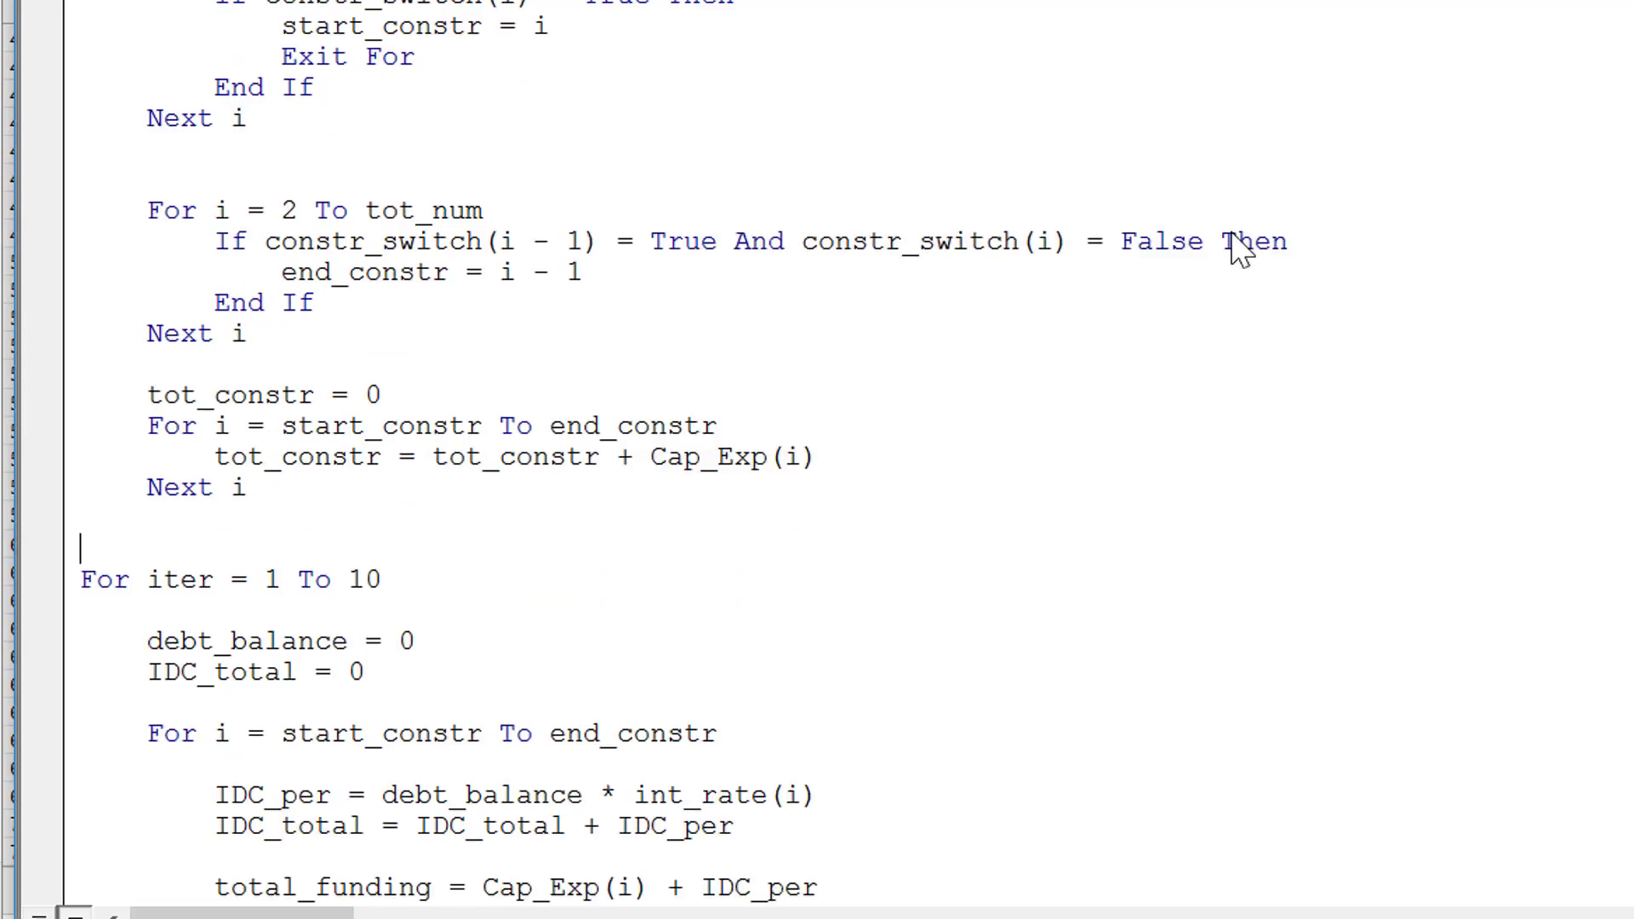
- Read through debt_dc from its argument list to the ten-pass iteration loop and the four output assignments
{"action": "key", "text": "Up"}
{"action": "key", "text": "Up"}
{"action": "key", "text": "Up"}
{"action": "key", "text": "Up"}
{"action": "key", "text": "Up"}
{"action": "key", "text": "Up"}
{"action": "key", "text": "Up"}
{"action": "key", "text": "Up"}
{"action": "key", "text": "Up"}
{"action": "key", "text": "Up"}
{"action": "key", "text": "Up"}
{"action": "key", "text": "Up"}
{"action": "key", "text": "Up"}
{"action": "key", "text": "Up"}
{"action": "key", "text": "Up"}
{"action": "key", "text": "Up"}
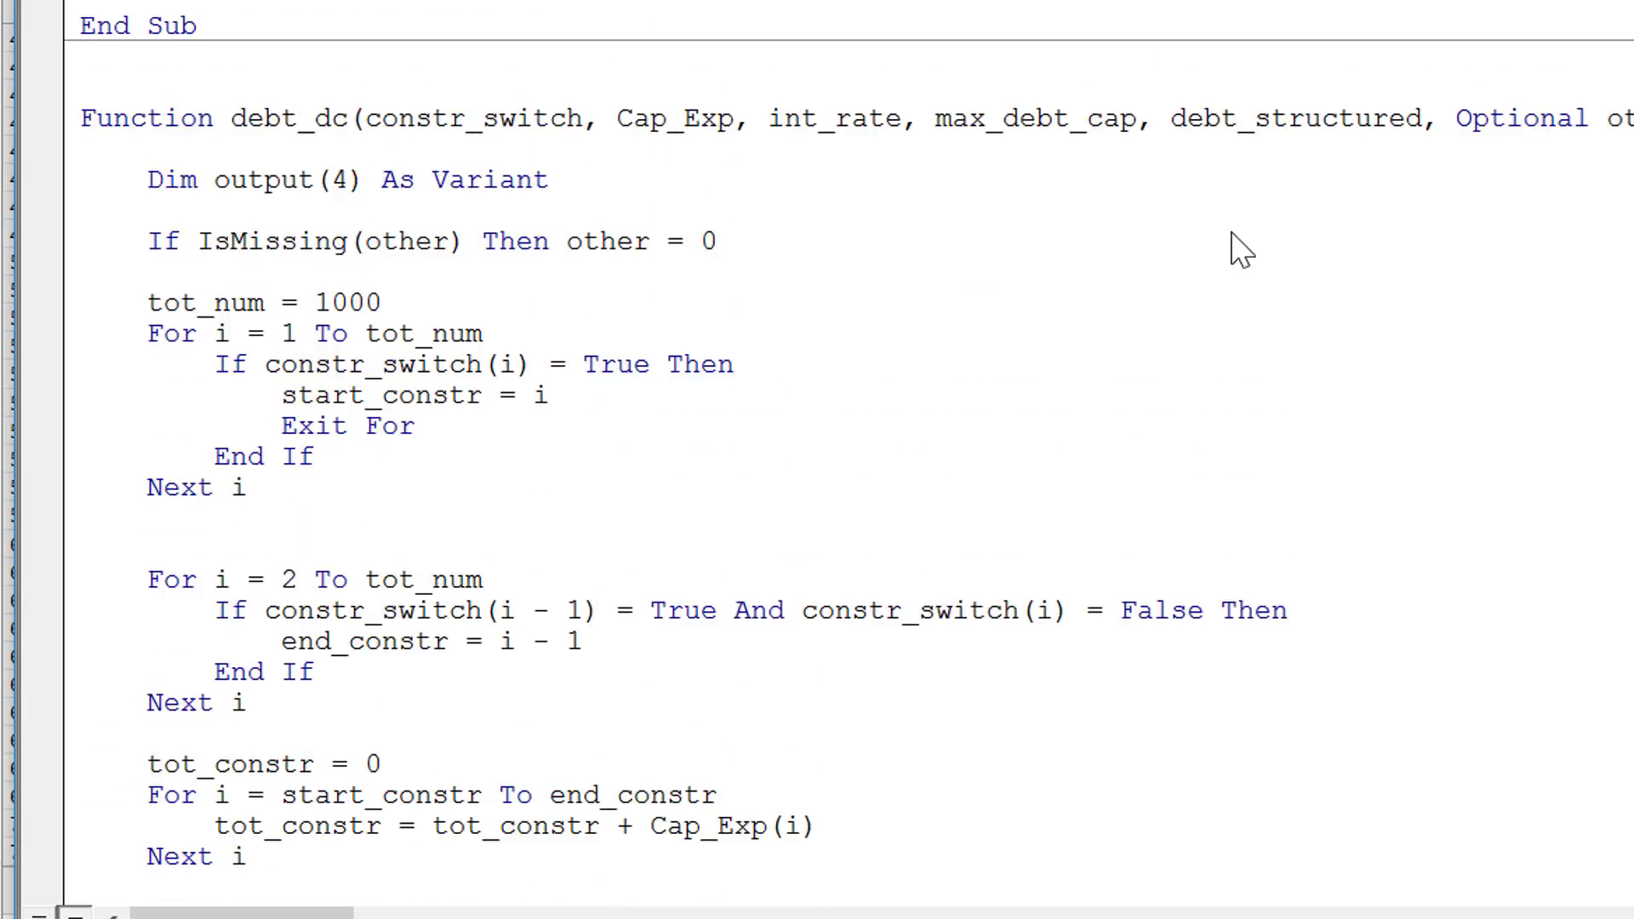
{"action": "key", "text": "Down"}
{"action": "key", "text": "Down"}
{"action": "key", "text": "Down"}
{"action": "key", "text": "Down"}
{"action": "key", "text": "Down"}
{"action": "key", "text": "Down"}
{"action": "key", "text": "Down"}
{"action": "key", "text": "Down"}
{"action": "key", "text": "Down"}
{"action": "key", "text": "Down"}
{"action": "key", "text": "Down"}
{"action": "key", "text": "Down"}
{"action": "key", "text": "Down"}
{"action": "key", "text": "Down"}
{"action": "key", "text": "Down"}
{"action": "key", "text": "Down"}
{"action": "key", "text": "Down"}
{"action": "key", "text": "Down"}
{"action": "key", "text": "Down"}
{"action": "key", "text": "Down"}
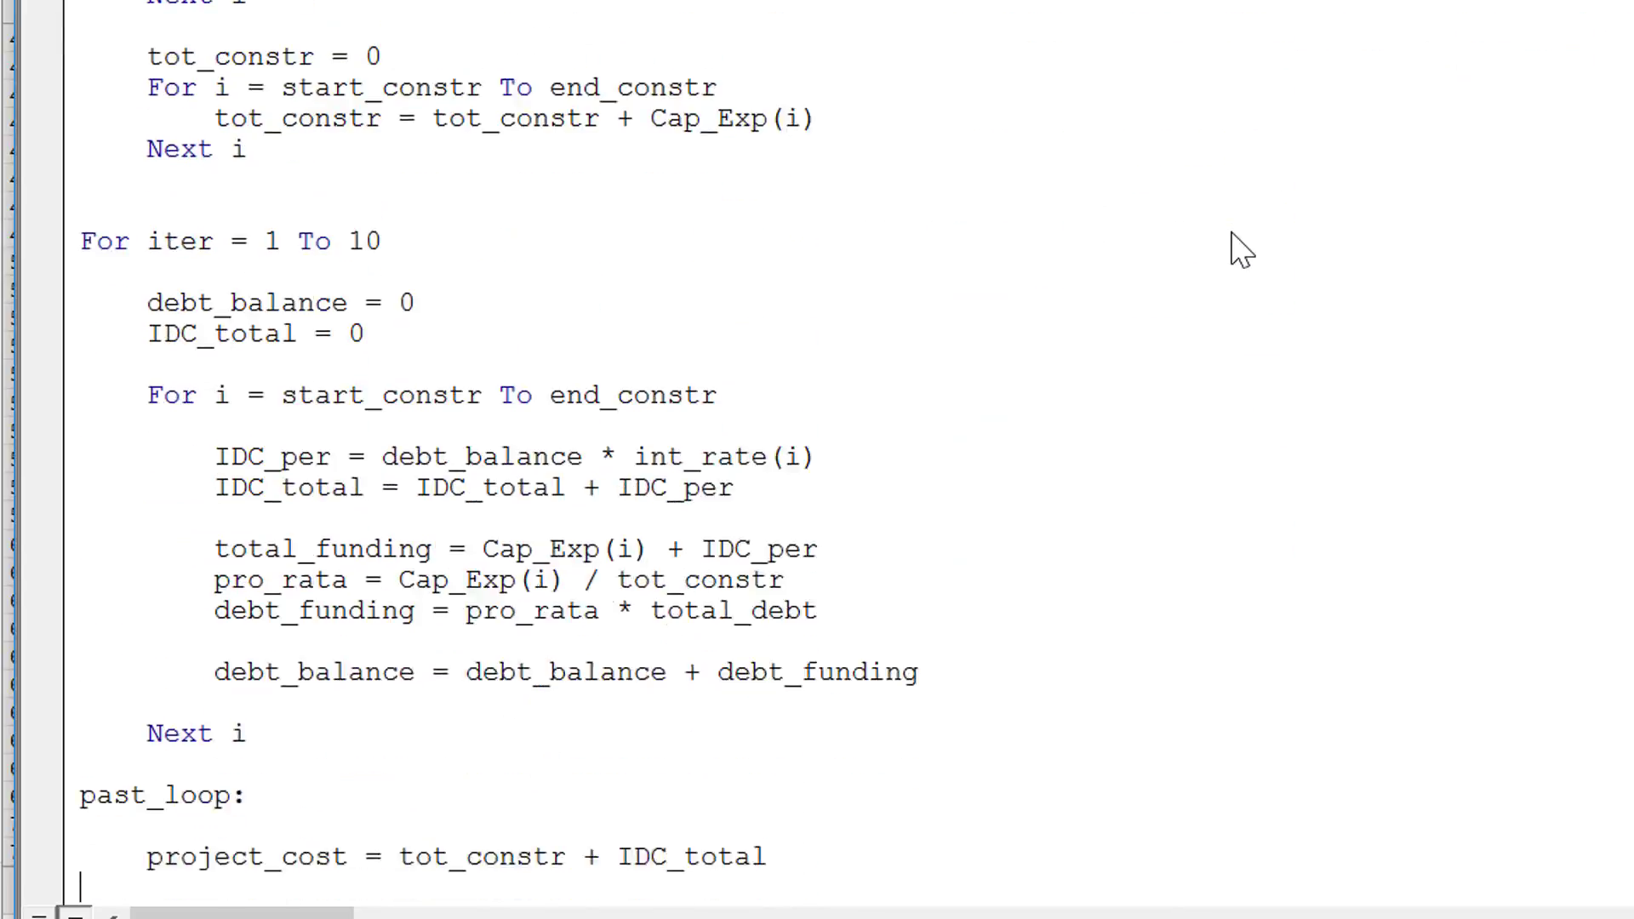
{"action": "key", "text": "Down"}
{"action": "key", "text": "Down"}
{"action": "key", "text": "Down"}
{"action": "key", "text": "Down"}
{"action": "key", "text": "Down"}
{"action": "key", "text": "Down"}
{"action": "key", "text": "Down"}
{"action": "key", "text": "Down"}
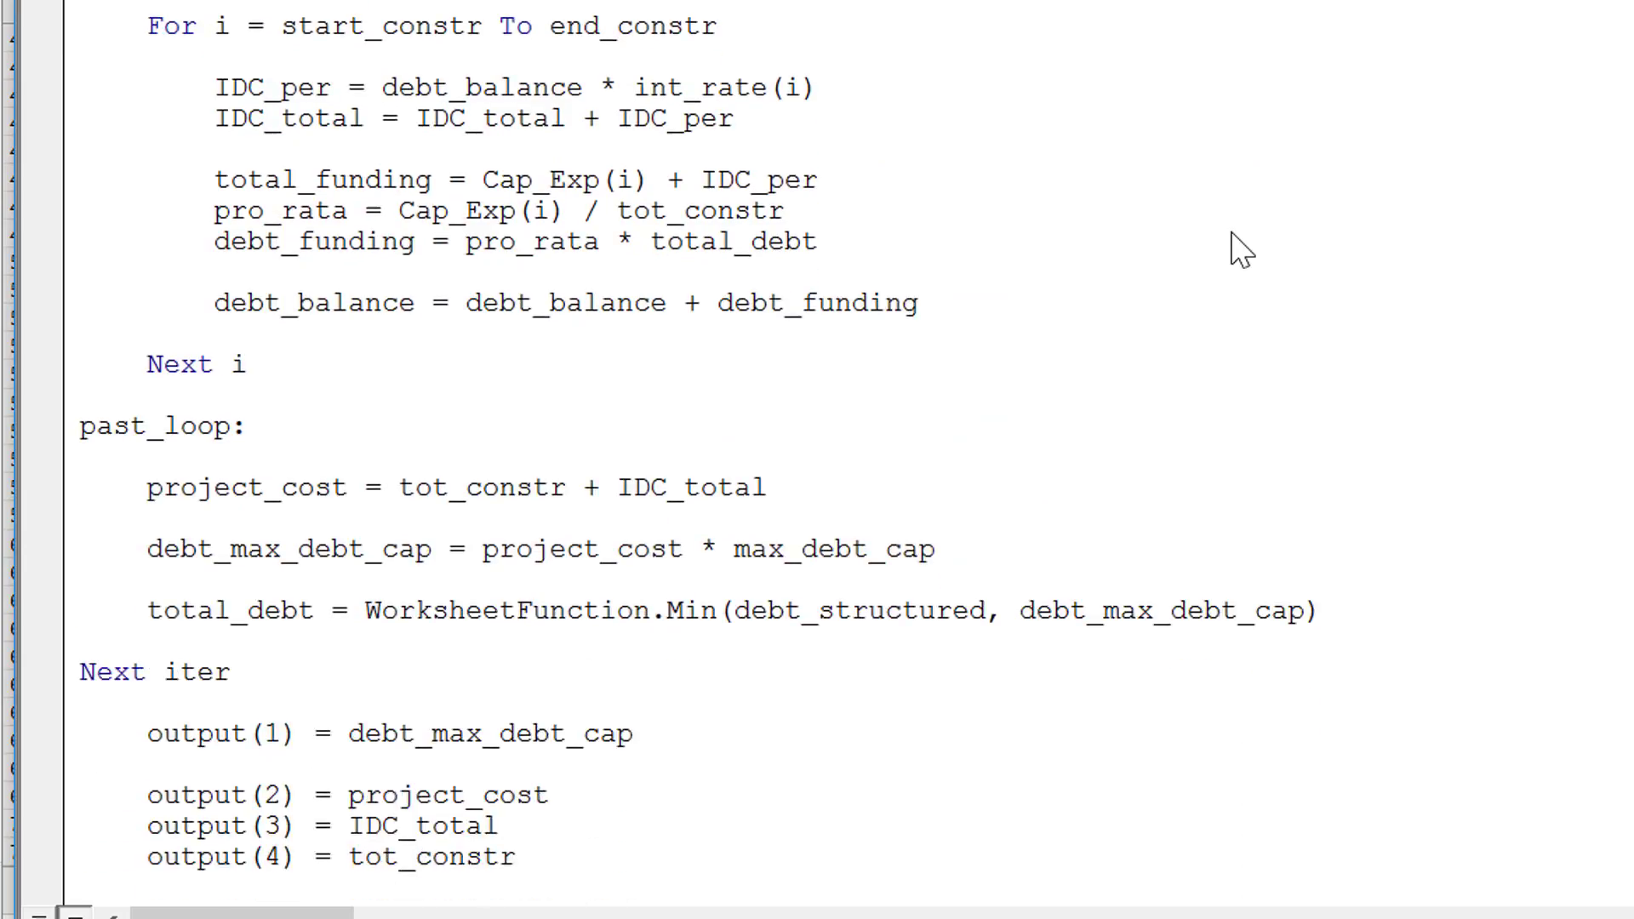
- Review how the iteration loop computes interest, debt funding, project cost and the minimum of structured and maximum debt
{"action": "key", "text": "Up"}
{"action": "key", "text": "Up"}
{"action": "key", "text": "Up"}
{"action": "key", "text": "Up"}
{"action": "key", "text": "Up"}
{"action": "key", "text": "Up"}
{"action": "key", "text": "Up"}
{"action": "key", "text": "Up"}
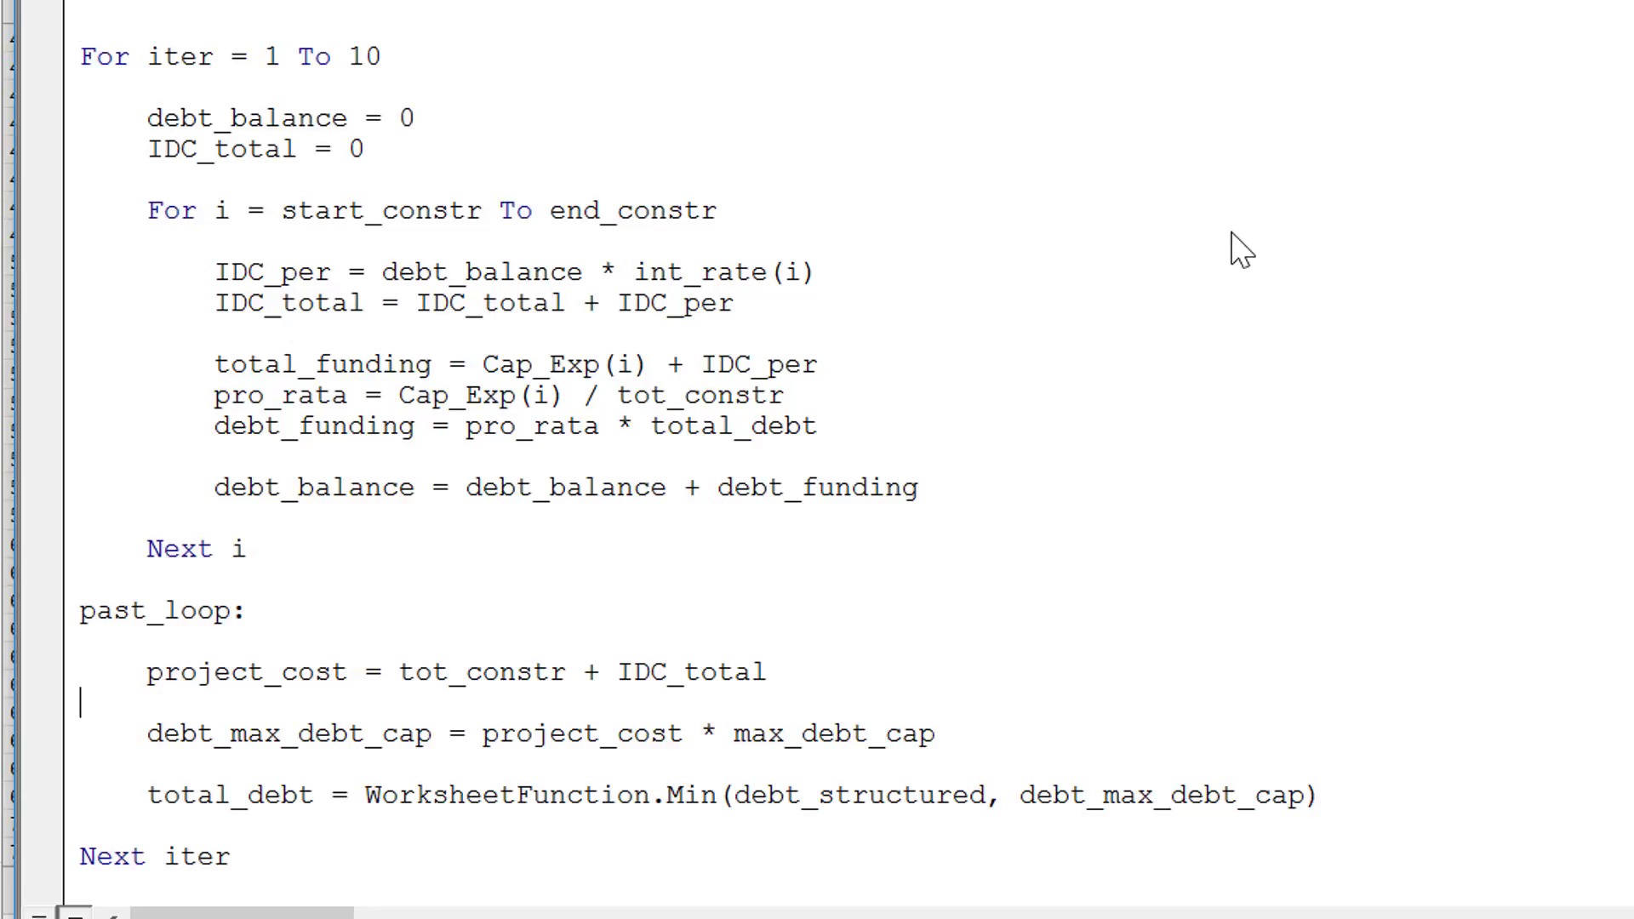
{"action": "key", "text": "Down"}
{"action": "key", "text": "Down"}
{"action": "key", "text": "Down"}
{"action": "key", "text": "Down"}
{"action": "key", "text": "Down"}
{"action": "key", "text": "Down"}
{"action": "key", "text": "Down"}
{"action": "key", "text": "Down"}
{"action": "key", "text": "Down"}
{"action": "key", "text": "Down"}
{"action": "key", "text": "Down"}
{"action": "key", "text": "Down"}
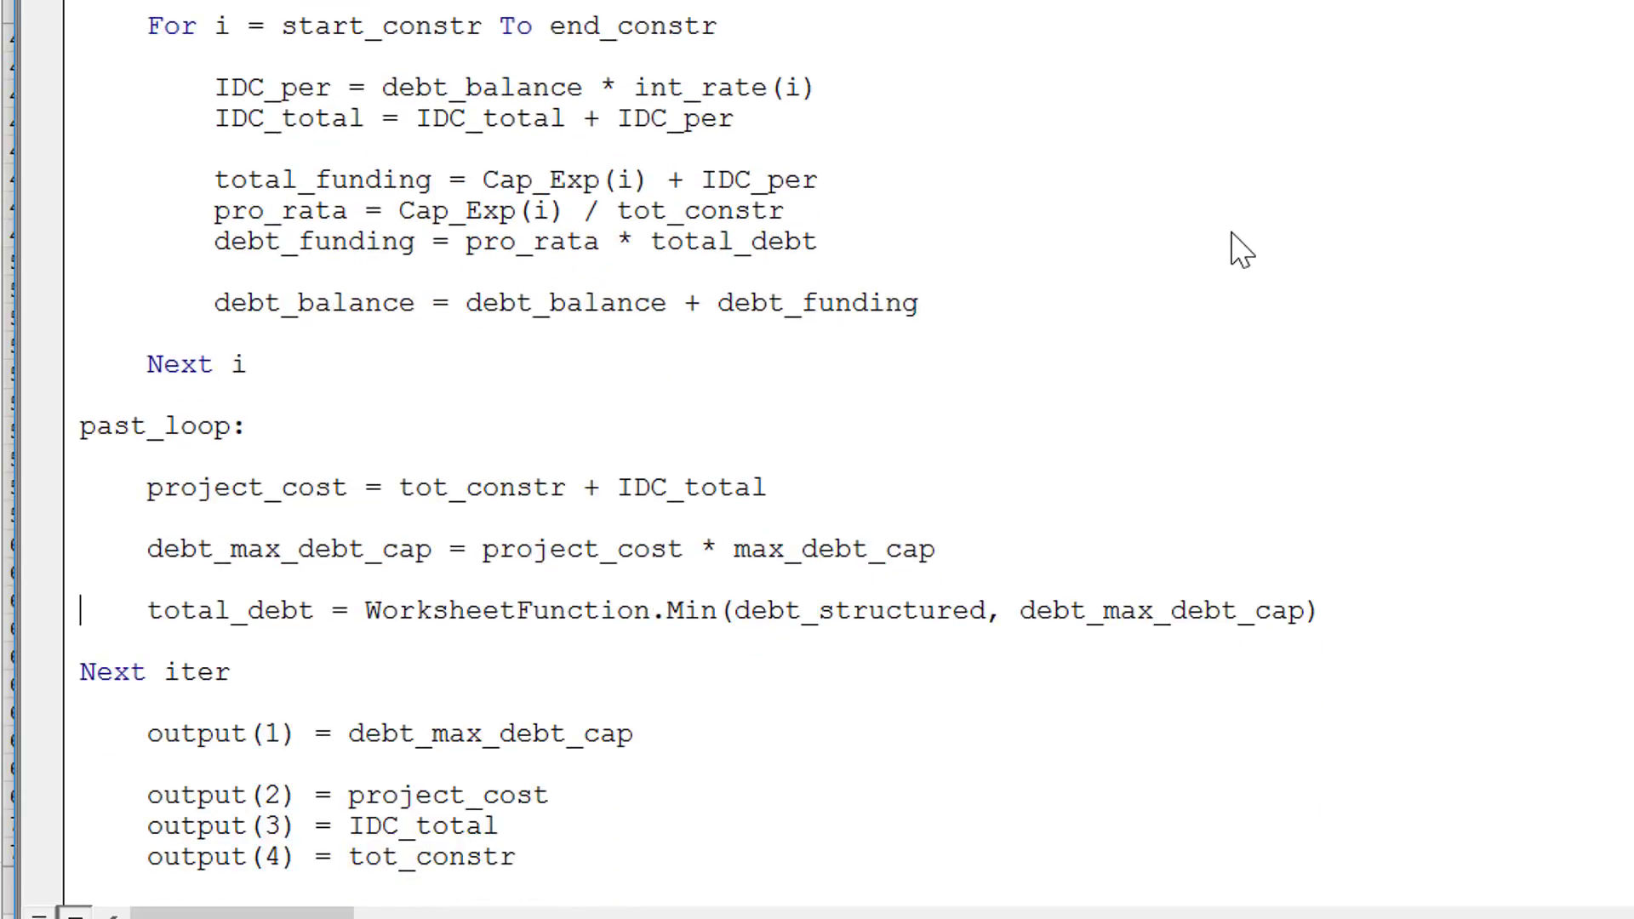
- Examine the total_debt line that takes the minimum of debt_structured and debt_max_debt_cap, along with the debt cap calculation above it
{"action": "key", "text": "Right"}
{"action": "key", "text": "Right"}
{"action": "key", "text": "Right"}
{"action": "key", "text": "Right"}
{"action": "key", "text": "Right"}
{"action": "key", "text": "Right"}
{"action": "key", "text": "Right"}
{"action": "key", "text": "Right"}
{"action": "key", "text": "Right"}
{"action": "key", "text": "Right"}
{"action": "key", "text": "Right"}
{"action": "key", "text": "Right"}
{"action": "key", "text": "Right"}
{"action": "key", "text": "Right"}
{"action": "key", "text": "Right"}
{"action": "key", "text": "Right"}
{"action": "key", "text": "Right"}
{"action": "key", "text": "Right"}
{"action": "key", "text": "Right"}
{"action": "key", "text": "Right"}
{"action": "key", "text": "Right"}
{"action": "key", "text": "Right"}
{"action": "key", "text": "Right"}
{"action": "key", "text": "Right"}
{"action": "key", "text": "Right"}
{"action": "key", "text": "Right"}
{"action": "key", "text": "Right"}
{"action": "key", "text": "Right"}
{"action": "key", "text": "Right"}
{"action": "key", "text": "Right"}
{"action": "key", "text": "Right"}
{"action": "key", "text": "Right"}
{"action": "key", "text": "Right"}
{"action": "key", "text": "Right"}
{"action": "key", "text": "Right"}
{"action": "key", "text": "Right"}
{"action": "key", "text": "Right"}
{"action": "key", "text": "Right"}
{"action": "key", "text": "Right"}
{"action": "key", "text": "Right"}
{"action": "key", "text": "Right"}
{"action": "key", "text": "Right"}
{"action": "key", "text": "Right"}
{"action": "key", "text": "Right"}
{"action": "key", "text": "Right"}
{"action": "key", "text": "Right"}
{"action": "key", "text": "Right"}
{"action": "key", "text": "Up"}
{"action": "key", "text": "Up"}
{"action": "key", "text": "End"}
{"action": "key", "text": "Down"}
{"action": "key", "text": "Home"}
{"action": "key", "text": "End"}
{"action": "key", "text": "Up"}
{"action": "key", "text": "Down"}
{"action": "key", "text": "Home"}
{"action": "key", "text": "End"}
- Trace the debt_dc code back from the total_debt formula to the function's argument list with max_debt_cap and debt_structured
{"action": "key", "text": "Up"}
{"action": "key", "text": "Up"}
{"action": "key", "text": "Up"}
{"action": "key", "text": "Up"}
{"action": "key", "text": "Up"}
{"action": "key", "text": "Up"}
{"action": "key", "text": "Up"}
{"action": "key", "text": "Up"}
{"action": "key", "text": "Up"}
{"action": "key", "text": "Up"}
{"action": "key", "text": "Up"}
{"action": "key", "text": "Up"}
{"action": "key", "text": "Up"}
{"action": "key", "text": "Up"}
{"action": "key", "text": "Up"}
{"action": "key", "text": "Up"}
{"action": "key", "text": "Up"}
{"action": "key", "text": "Up"}
{"action": "key", "text": "Up"}
{"action": "key", "text": "Up"}
{"action": "key", "text": "Up"}
{"action": "key", "text": "Up"}
{"action": "key", "text": "Up"}
{"action": "key", "text": "Up"}
{"action": "key", "text": "Up"}
{"action": "key", "text": "Up"}
{"action": "key", "text": "Up"}
{"action": "key", "text": "Up"}
{"action": "key", "text": "Up"}
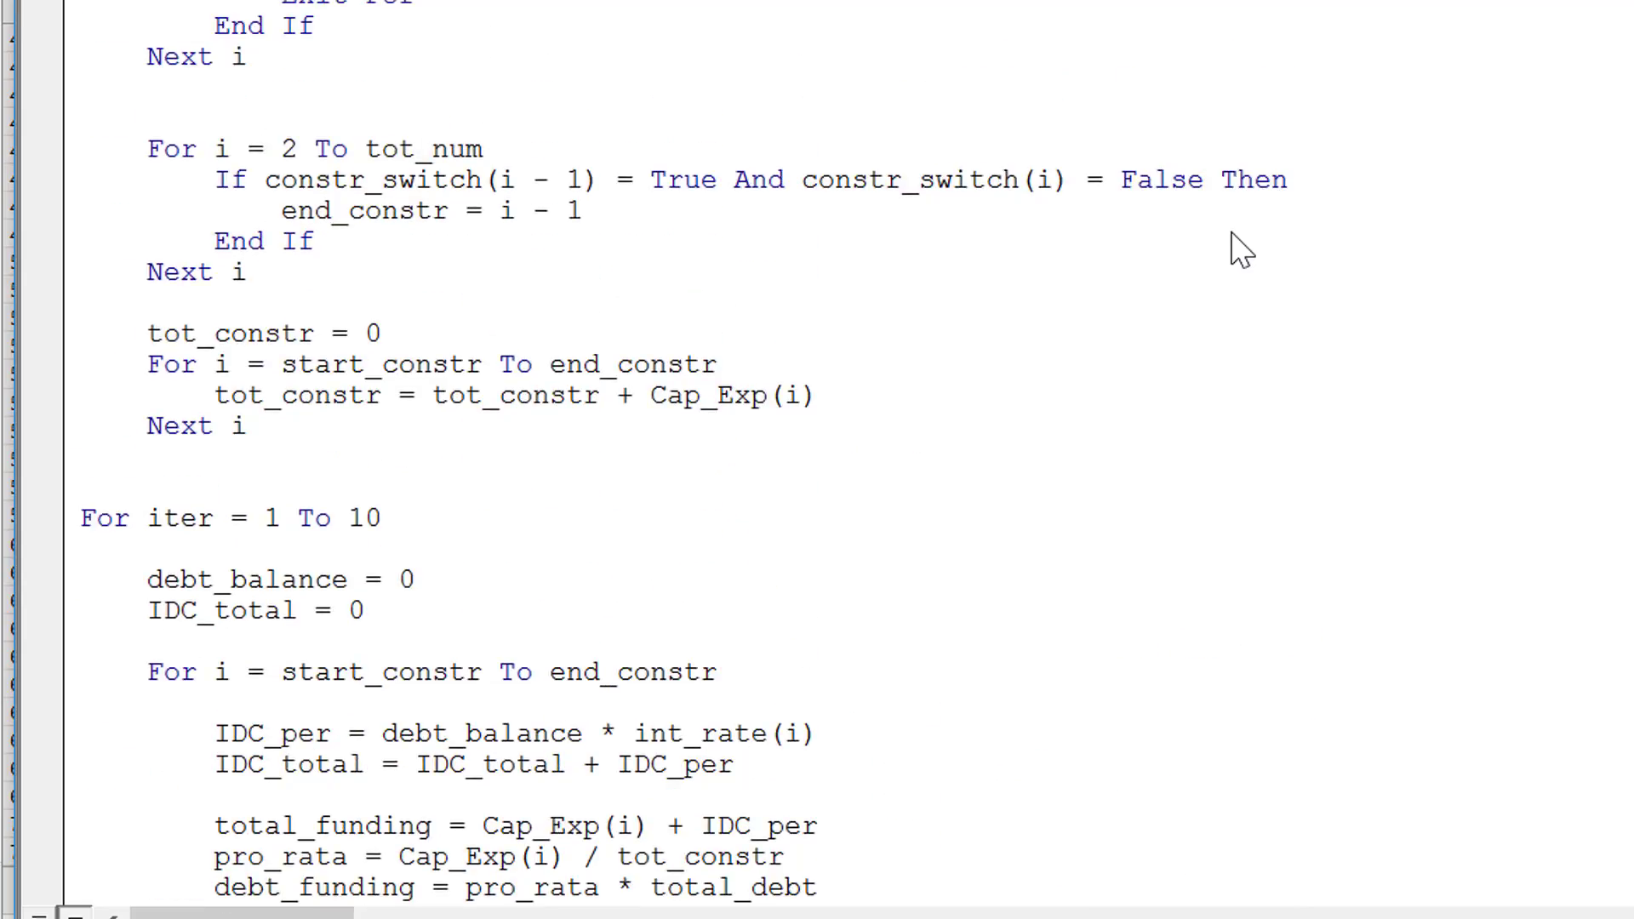
{"action": "key", "text": "Up"}
{"action": "key", "text": "Up"}
{"action": "key", "text": "Up"}
{"action": "key", "text": "Up"}
{"action": "key", "text": "Up"}
{"action": "key", "text": "Up"}
{"action": "key", "text": "Up"}
{"action": "key", "text": "Up"}
{"action": "key", "text": "Up"}
{"action": "key", "text": "Up"}
{"action": "key", "text": "Up"}
{"action": "key", "text": "Up"}
{"action": "key", "text": "Up"}
{"action": "key", "text": "Up"}
{"action": "key", "text": "Up"}
{"action": "key", "text": "Down"}
{"action": "key", "text": "Down"}
{"action": "key", "text": "Down"}
{"action": "key", "text": "Down"}
{"action": "key", "text": "Down"}
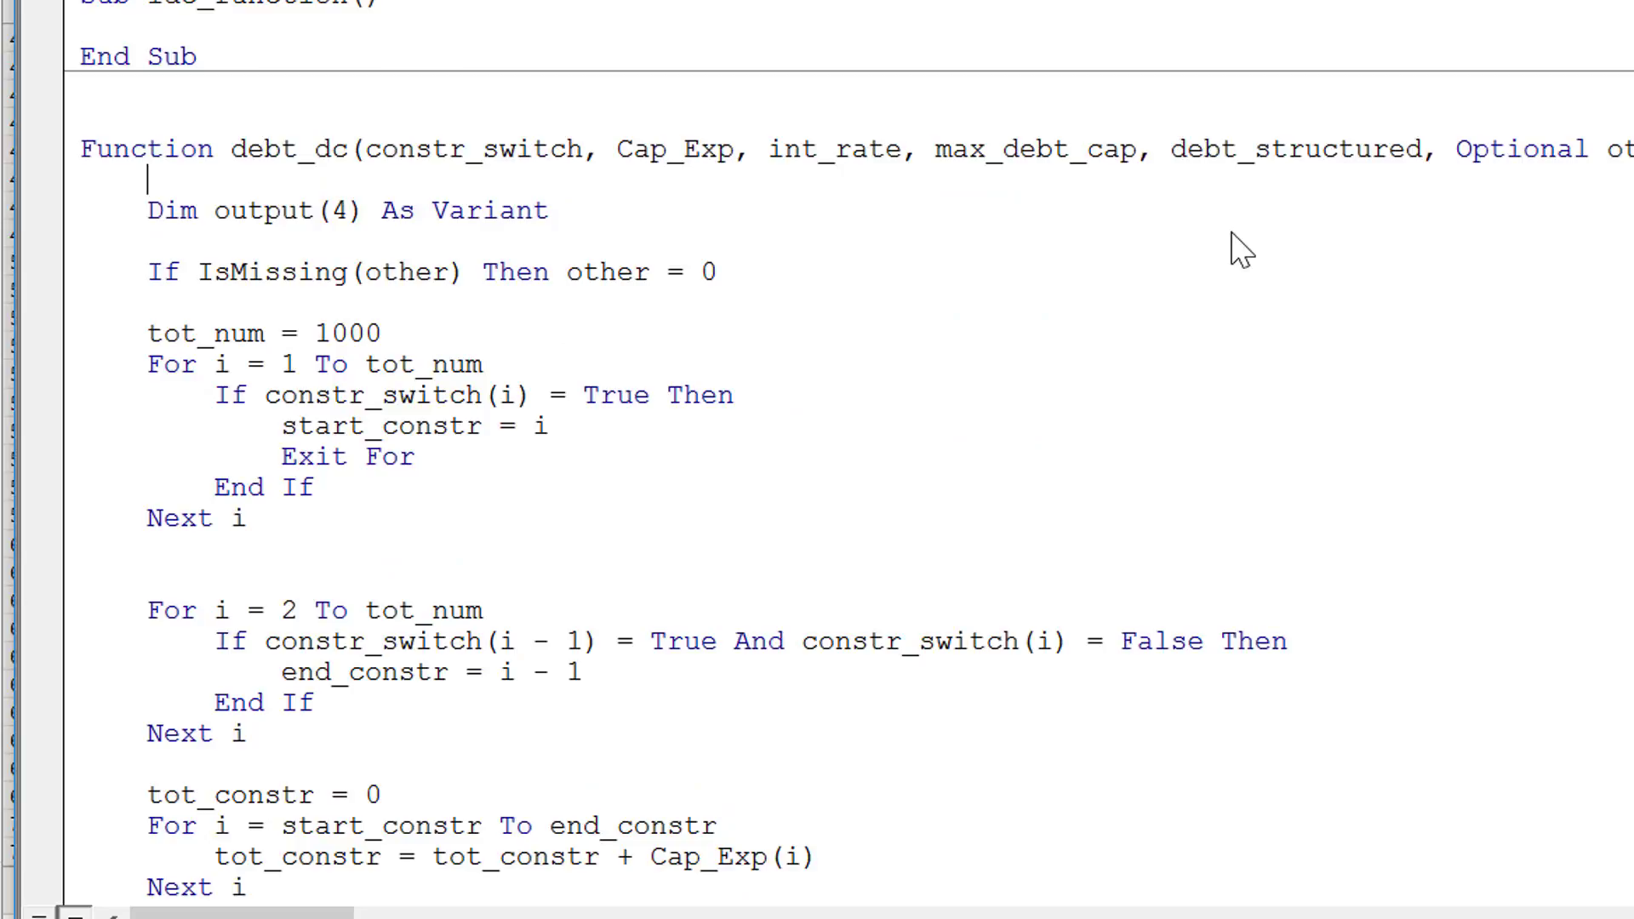
{"action": "key", "text": "Up"}
{"action": "key", "text": "Up"}
- Review the debt_dc loops that find start_constr and end_constr and add up tot_constr ahead of the iteration loop
{"action": "key", "text": "Down"}
{"action": "key", "text": "Down"}
{"action": "key", "text": "Down"}
{"action": "key", "text": "Down"}
{"action": "key", "text": "Down"}
{"action": "key", "text": "Down"}
{"action": "key", "text": "Down"}
{"action": "key", "text": "Down"}
{"action": "key", "text": "Down"}
{"action": "key", "text": "Down"}
{"action": "key", "text": "Down"}
{"action": "key", "text": "Down"}
{"action": "key", "text": "Down"}
{"action": "key", "text": "Down"}
{"action": "key", "text": "Down"}
{"action": "key", "text": "Down"}
{"action": "key", "text": "Down"}
{"action": "key", "text": "Down"}
{"action": "key", "text": "Down"}
{"action": "key", "text": "Down"}
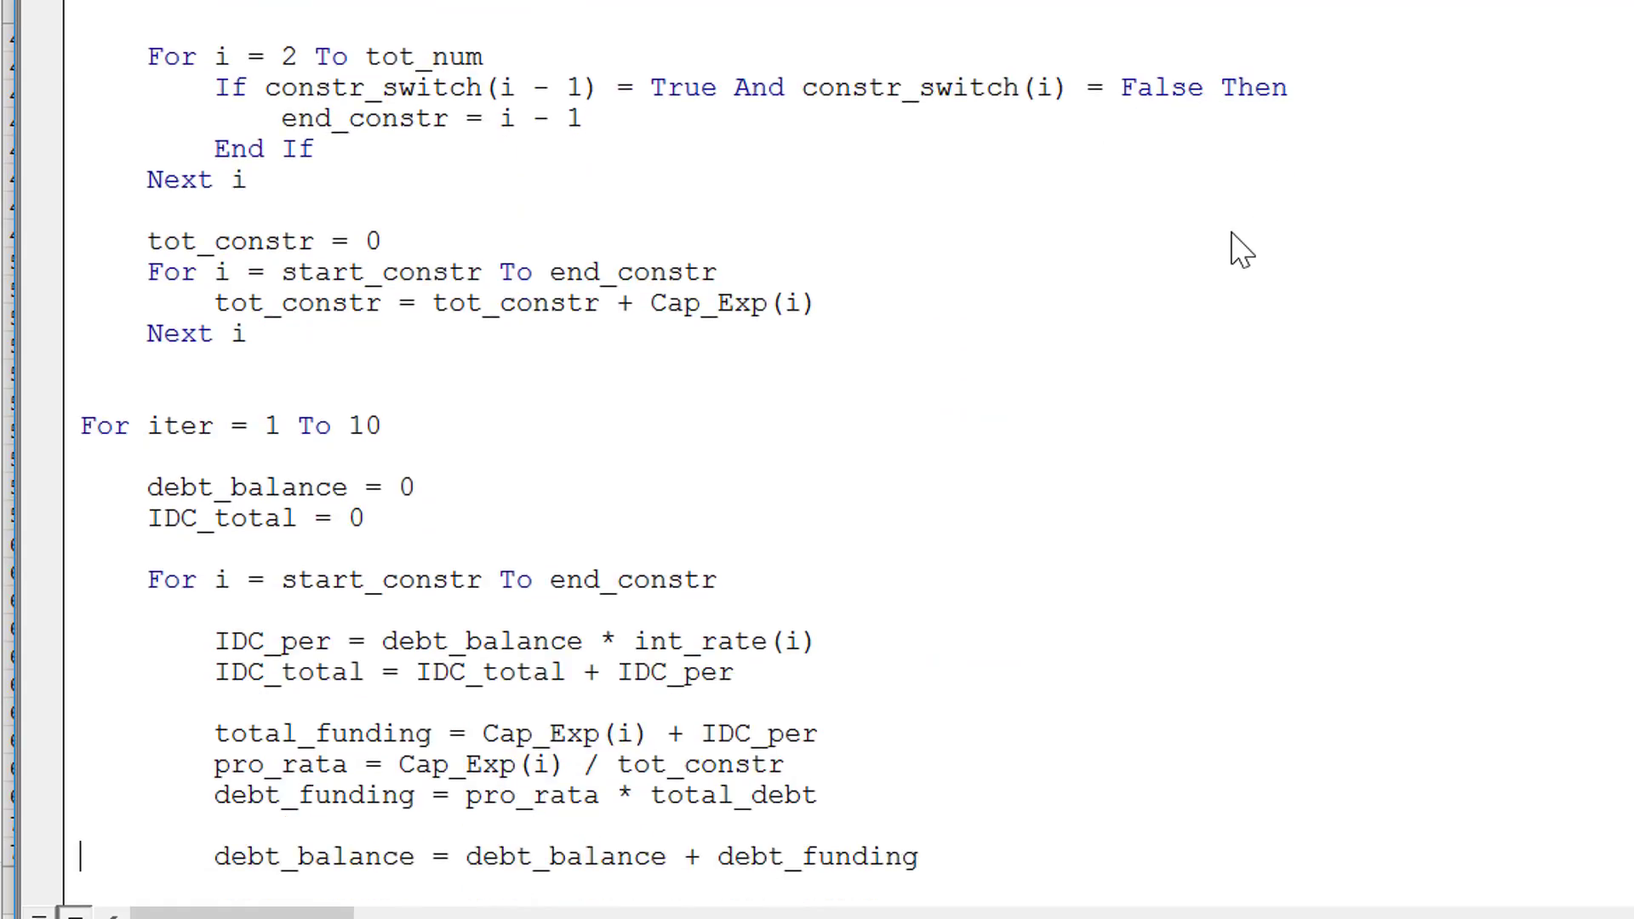
{"action": "key", "text": "Up"}
{"action": "key", "text": "Up"}
{"action": "key", "text": "Up"}
{"action": "key", "text": "Up"}
{"action": "key", "text": "Up"}
{"action": "key", "text": "Up"}
{"action": "key", "text": "Up"}
{"action": "key", "text": "Up"}
{"action": "key", "text": "Up"}
{"action": "key", "text": "Up"}
{"action": "key", "text": "Up"}
{"action": "key", "text": "Up"}
{"action": "key", "text": "Up"}
{"action": "key", "text": "Up"}
{"action": "key", "text": "Up"}
{"action": "key", "text": "Up"}
{"action": "key", "text": "Up"}
{"action": "key", "text": "Up"}
- Follow the debt_dc iteration loop from the debt_balance reset to the debt_max_debt_cap and total_debt formulas and the first output
{"action": "key", "text": "Down"}
{"action": "key", "text": "Down"}
{"action": "key", "text": "Down"}
{"action": "key", "text": "Down"}
{"action": "key", "text": "Down"}
{"action": "key", "text": "Down"}
{"action": "key", "text": "Down"}
{"action": "key", "text": "Down"}
{"action": "key", "text": "Down"}
{"action": "key", "text": "Down"}
{"action": "key", "text": "Down"}
{"action": "key", "text": "Down"}
{"action": "key", "text": "Down"}
{"action": "key", "text": "Down"}
{"action": "key", "text": "Down"}
{"action": "key", "text": "Down"}
{"action": "key", "text": "Down"}
{"action": "key", "text": "Down"}
{"action": "key", "text": "Down"}
{"action": "key", "text": "Down"}
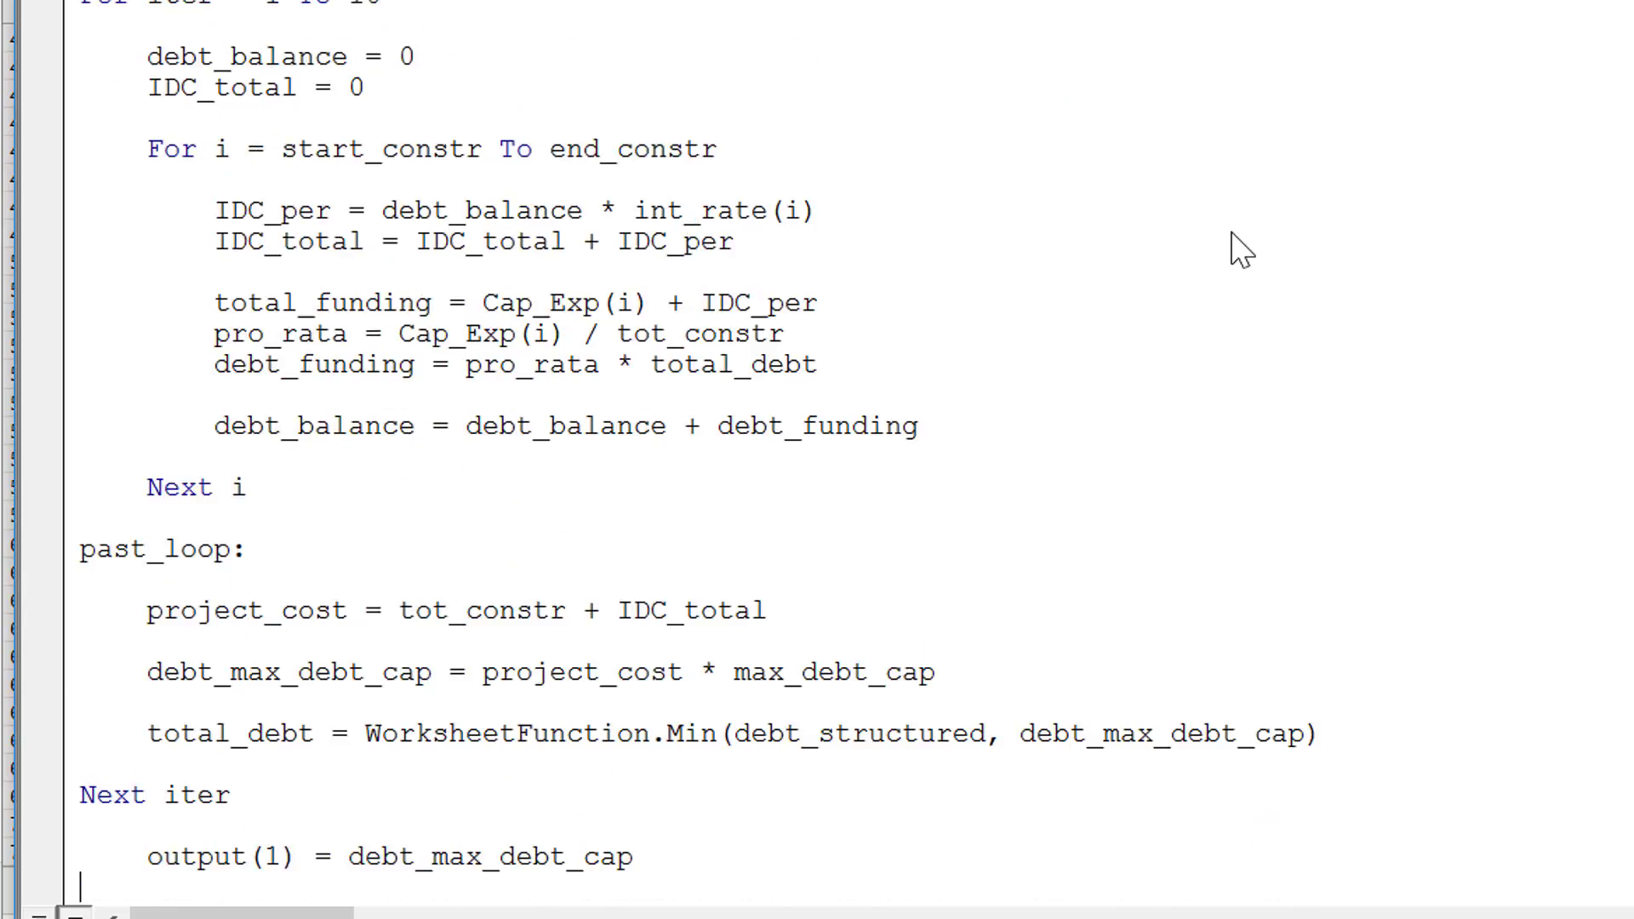
{"action": "key", "text": "Up"}
{"action": "key", "text": "Up"}
{"action": "key", "text": "Right"}
{"action": "key", "text": "Right"}
{"action": "key", "text": "Right"}
{"action": "key", "text": "Right"}
{"action": "key", "text": "Right"}
{"action": "key", "text": "Right"}
{"action": "key", "text": "Right"}
{"action": "key", "text": "Right"}
{"action": "key", "text": "Right"}
{"action": "key", "text": "Right"}
{"action": "key", "text": "Right"}
{"action": "key", "text": "Right"}
{"action": "key", "text": "Right"}
{"action": "key", "text": "Right"}
{"action": "key", "text": "Right"}
- Return from the code to the financial model workbook and open the recent file Read Array.xlsm
{"action": "key", "text": "alt+F11"}
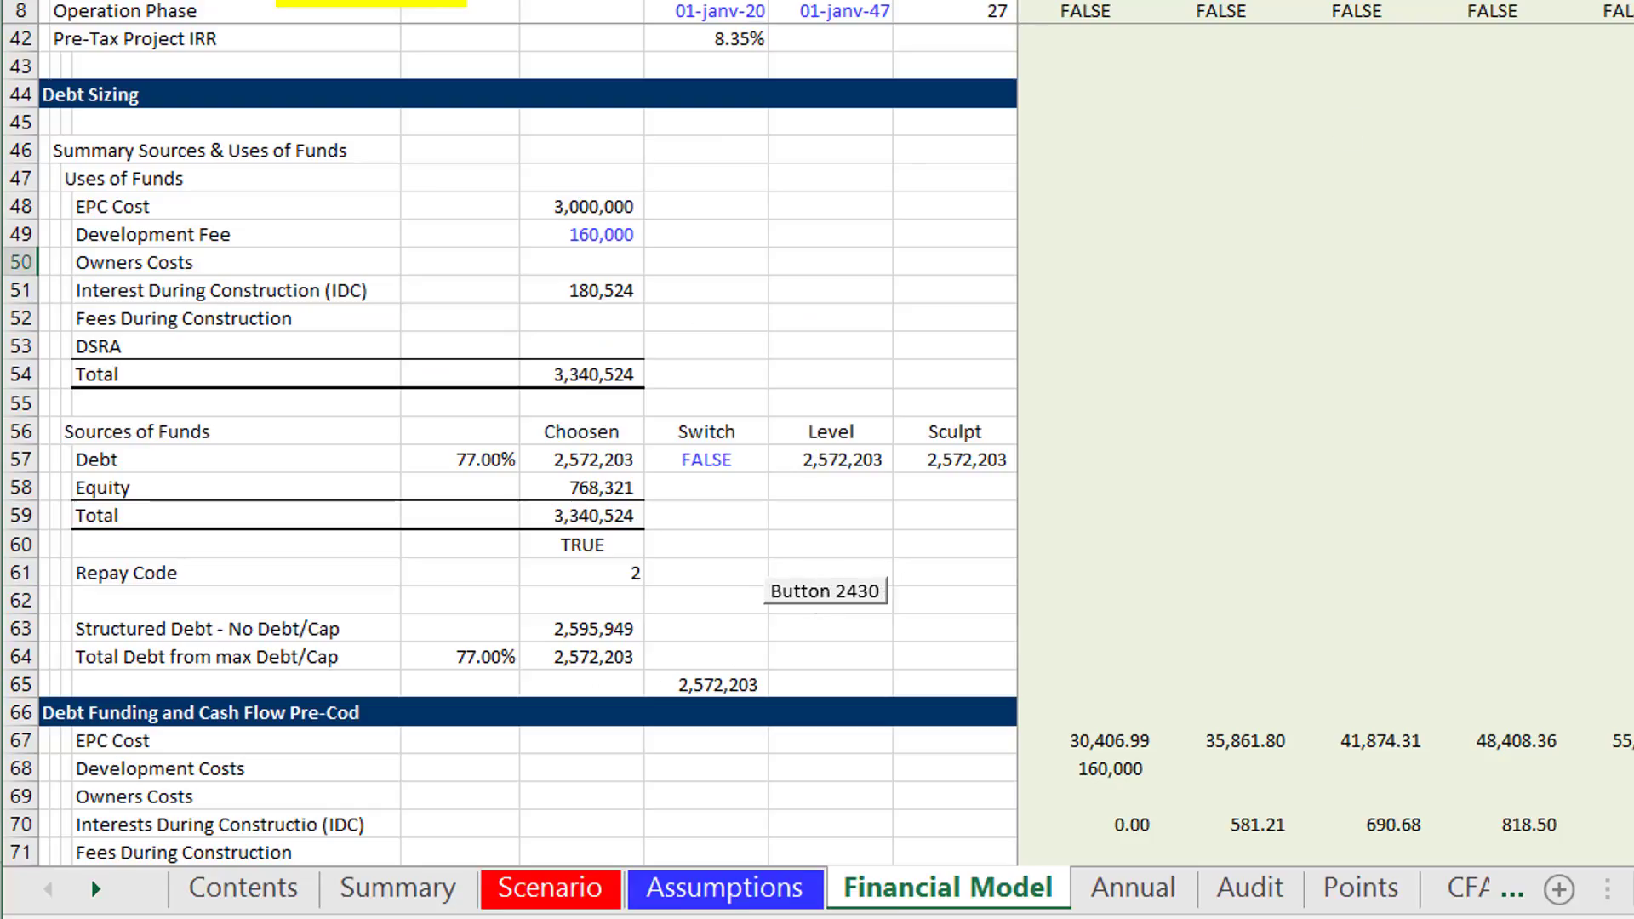
{"action": "key", "text": "alt+f"}
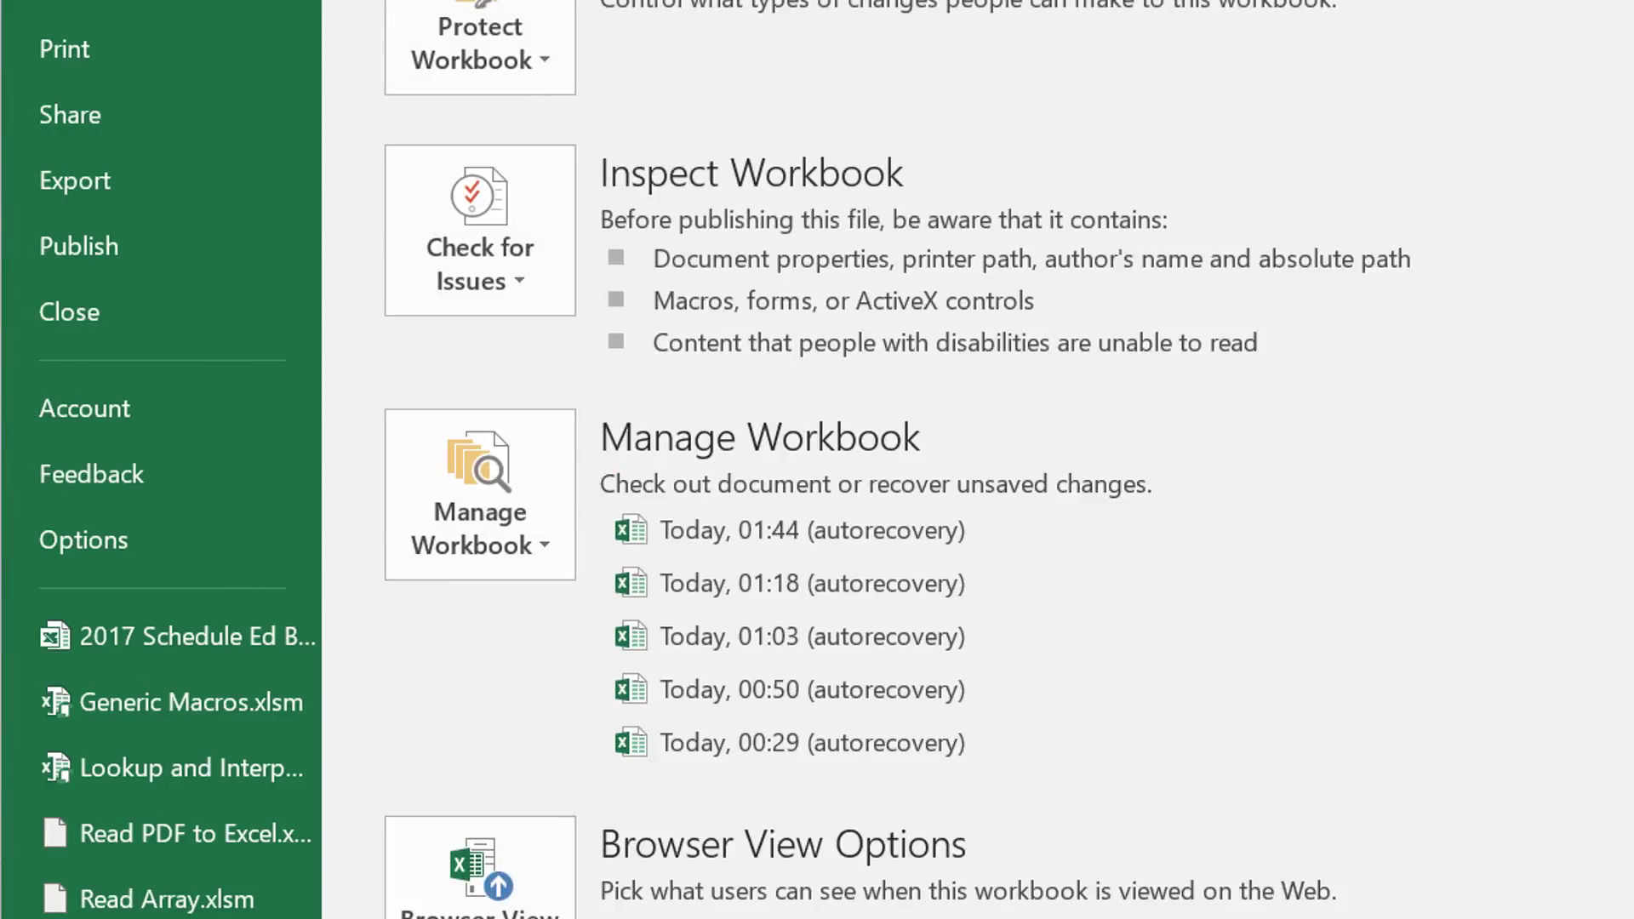
{"action": "key", "text": "o"}
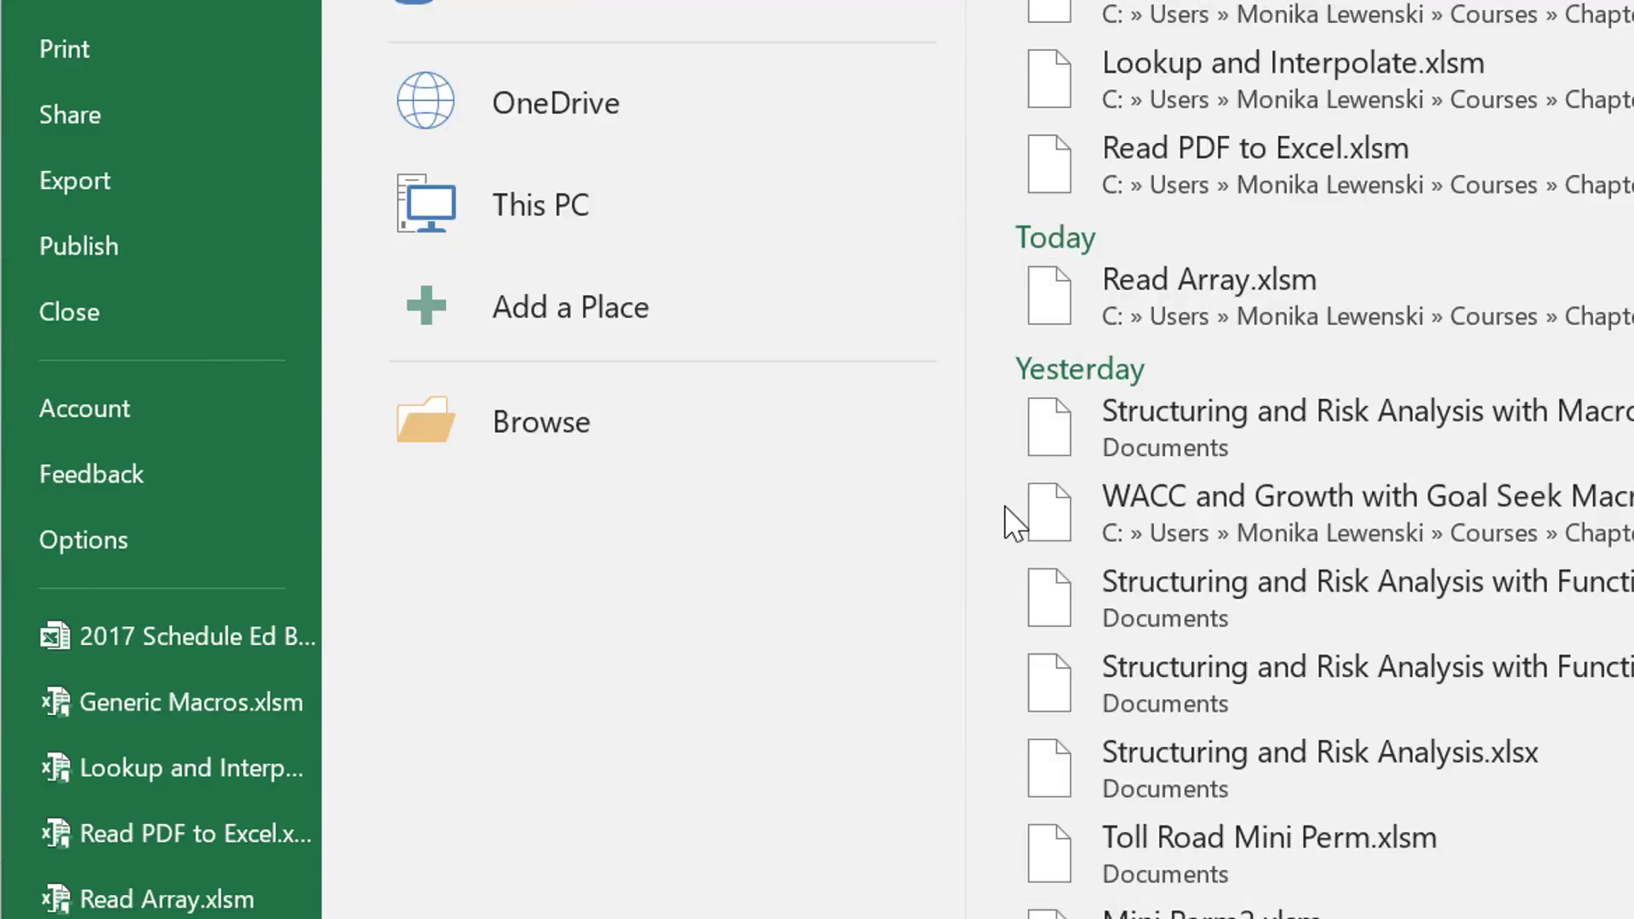
{"action": "left_click", "coordinate": [1056, 298]}
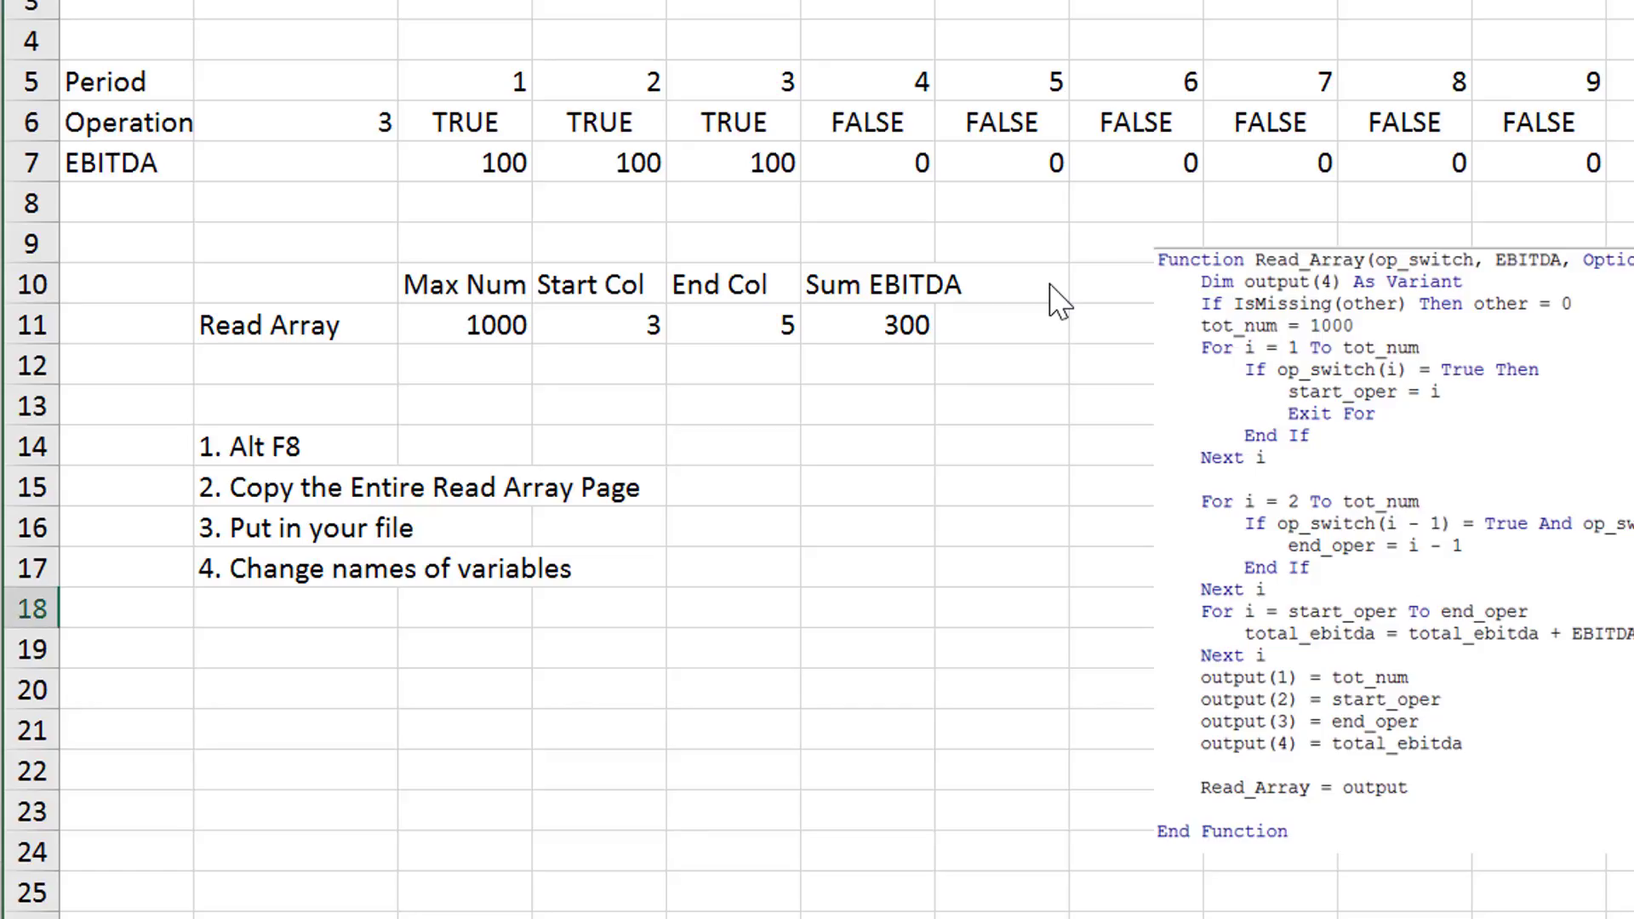
- Delete the old code picture from the Read Array sheet and open the ReadArray macro's code for editing
{"action": "left_click", "coordinate": [1276, 353]}
{"action": "key", "text": "Delete"}
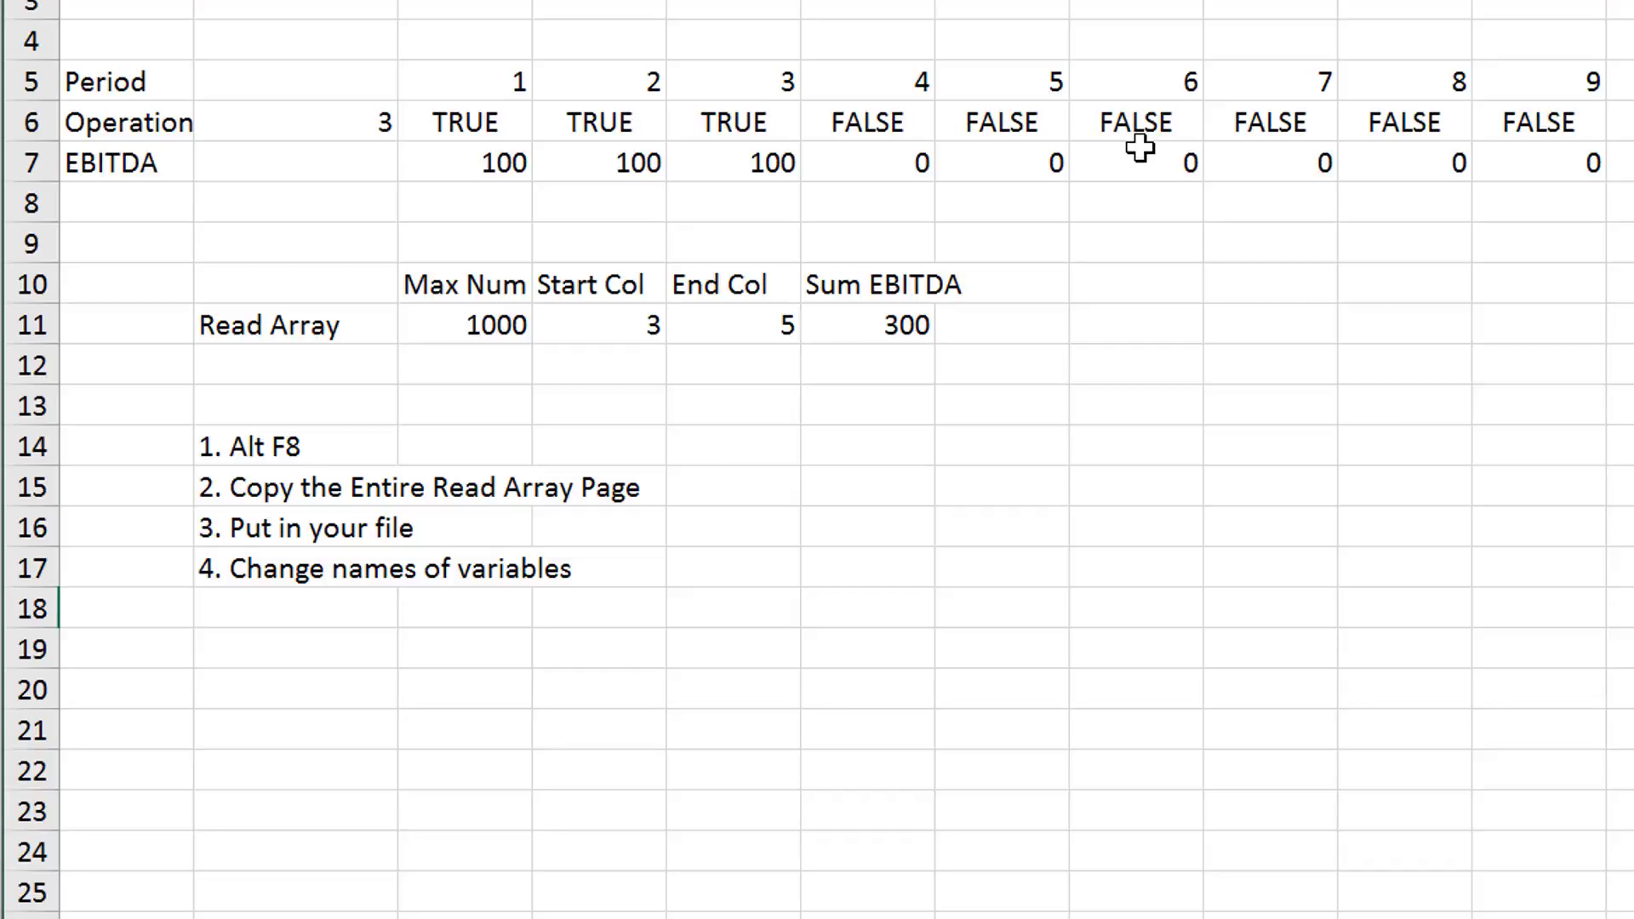
{"action": "key", "text": "alt+F8"}
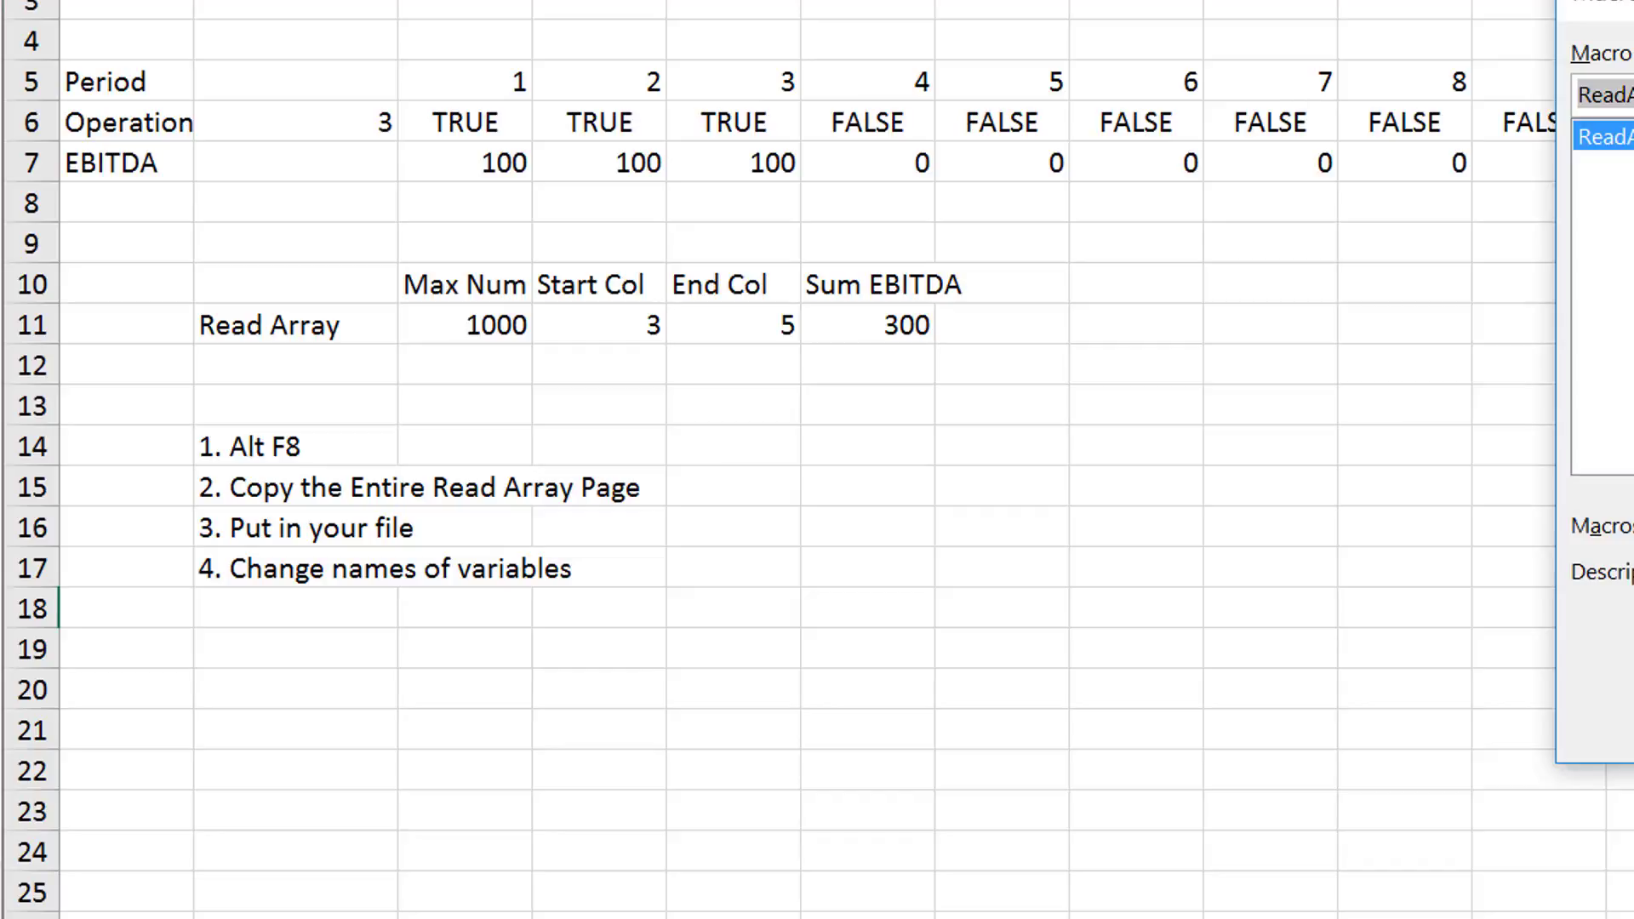
{"action": "key", "text": "alt+e"}
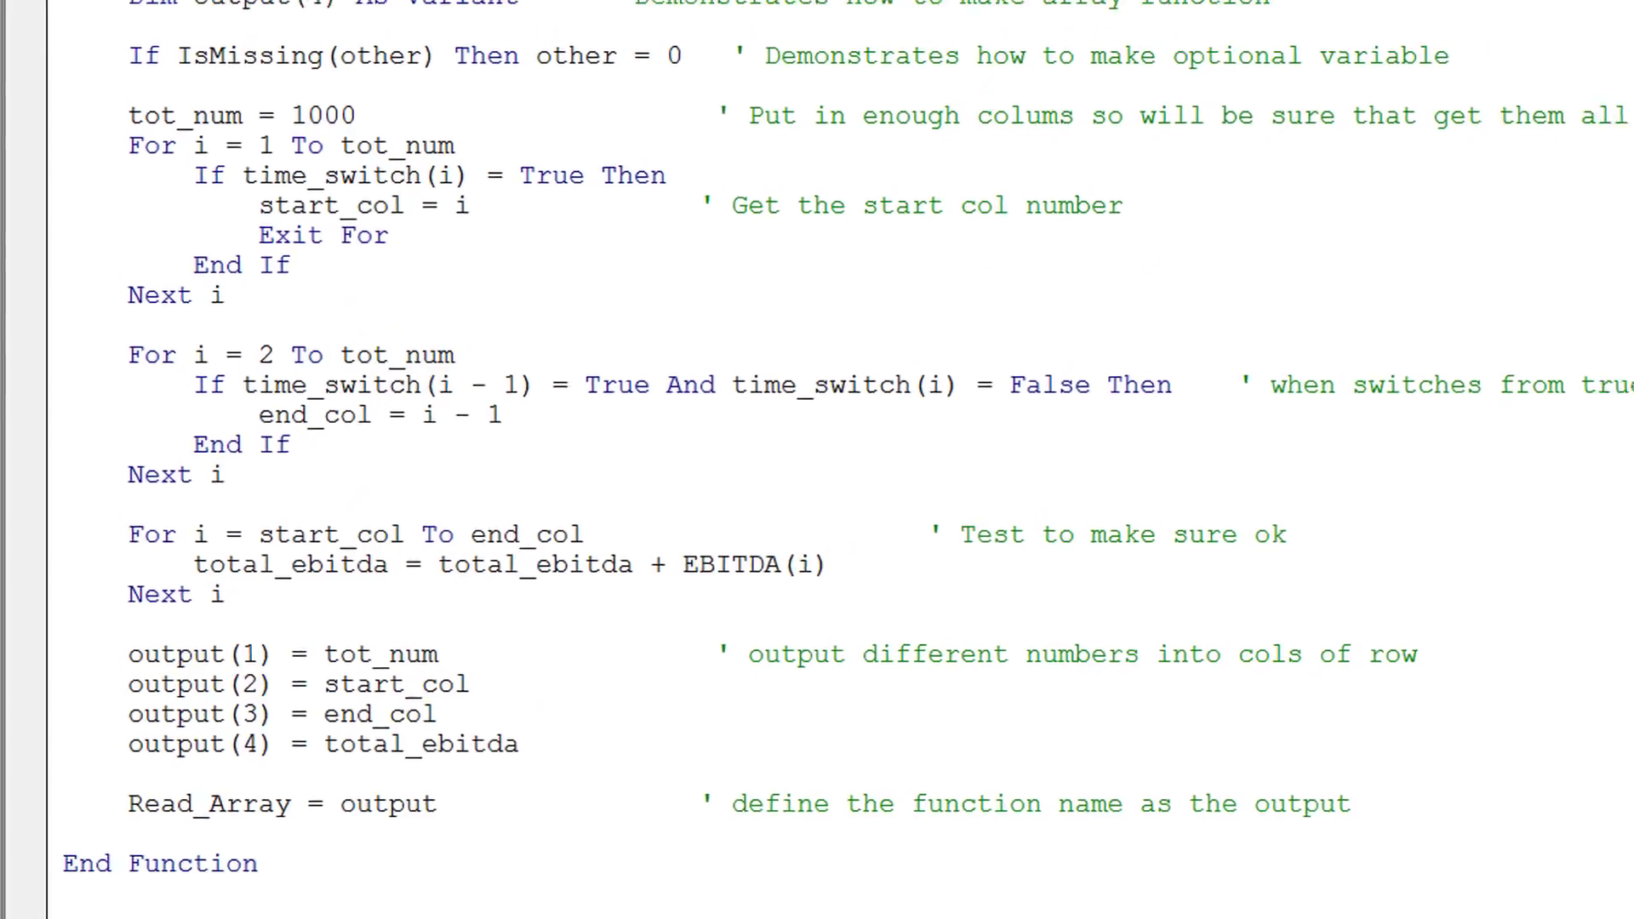
- Capture a screen snip of the Read_Array function code, including its comments, and return to the code window
{"action": "key", "text": "alt+Tab"}
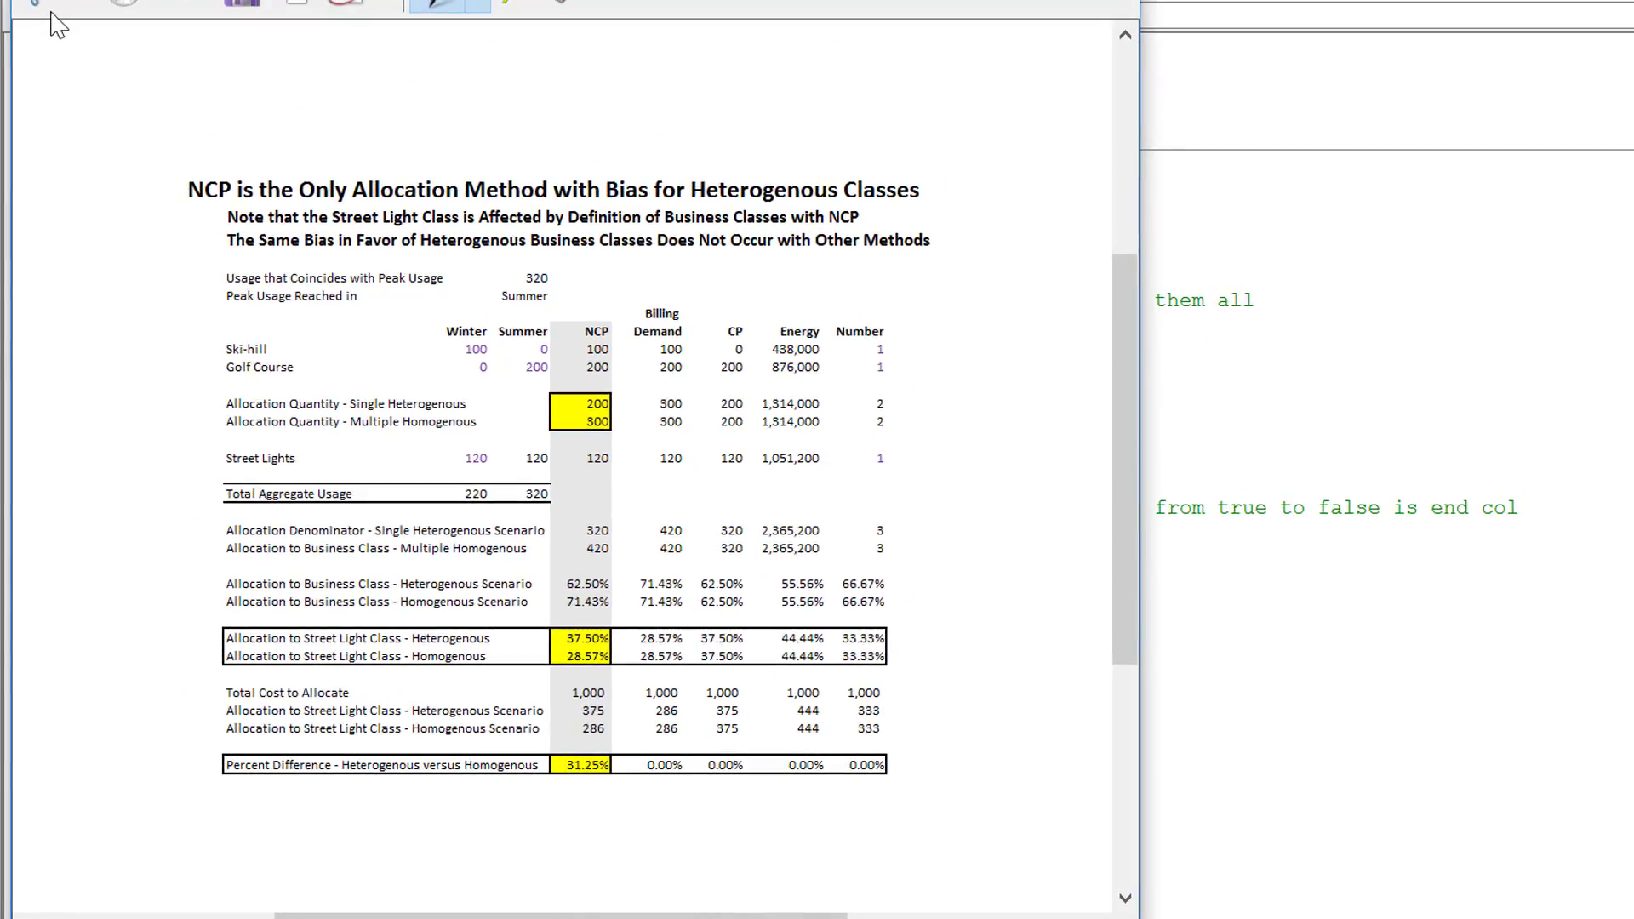
{"action": "left_click", "coordinate": [56, 24]}
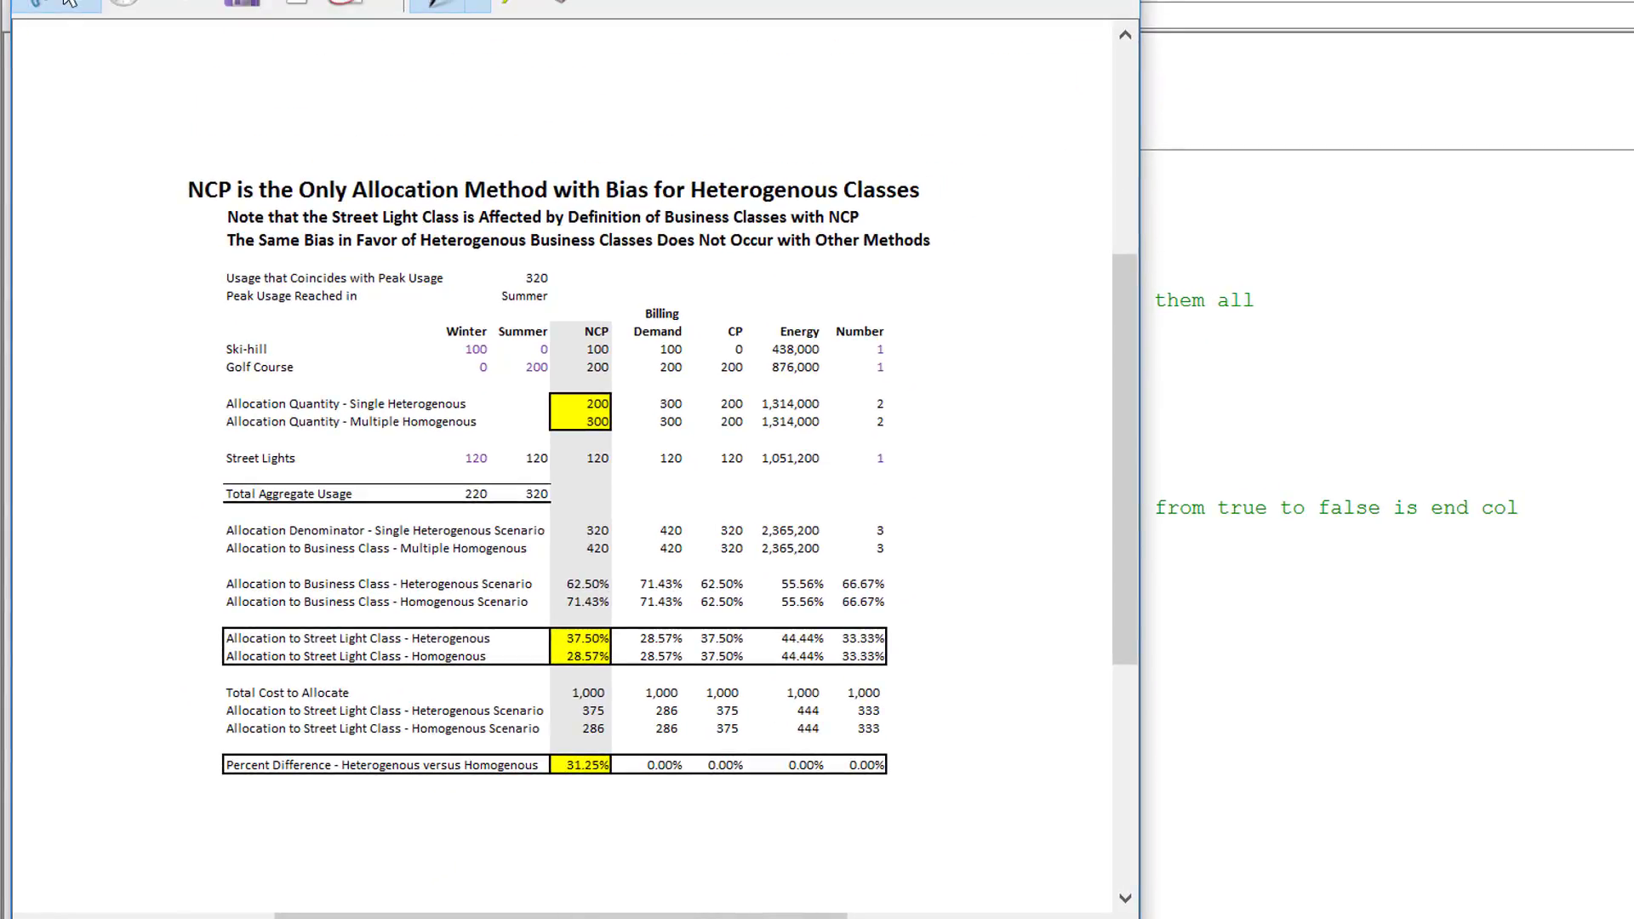
{"action": "left_click_drag", "start_coordinate": [36, 140], "coordinate": [1555, 880]}
{"action": "key", "text": "alt+Tab"}
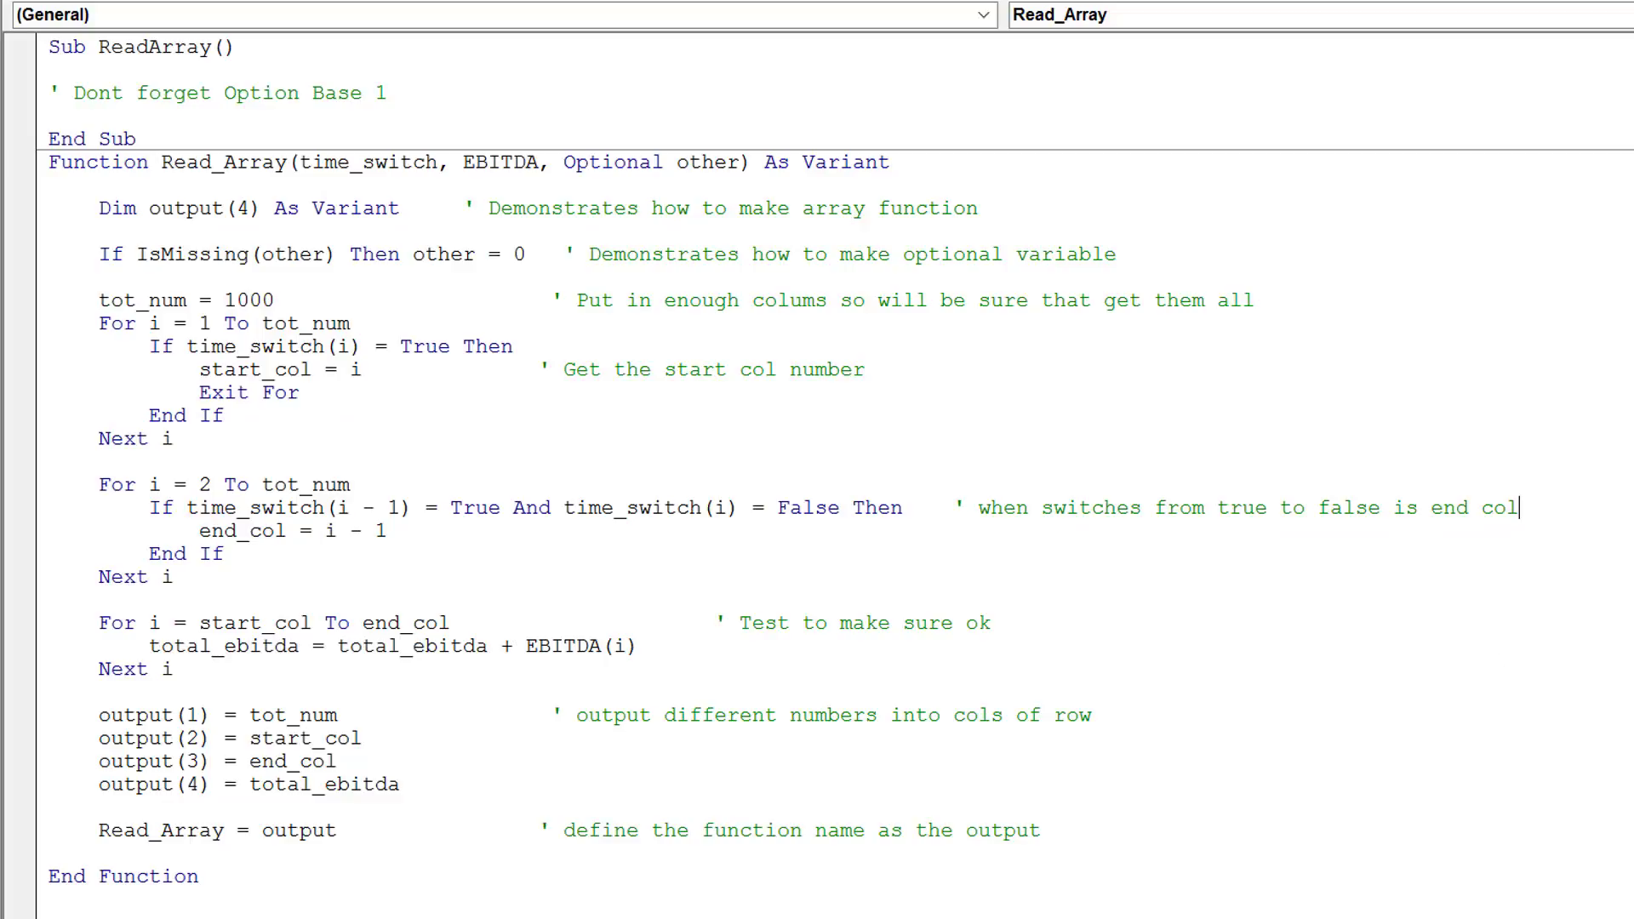
- Switch to the Read Array workbook and paste the captured Read_Array code picture onto the sheet
{"action": "mouse_move", "coordinate": [1327, 917]}
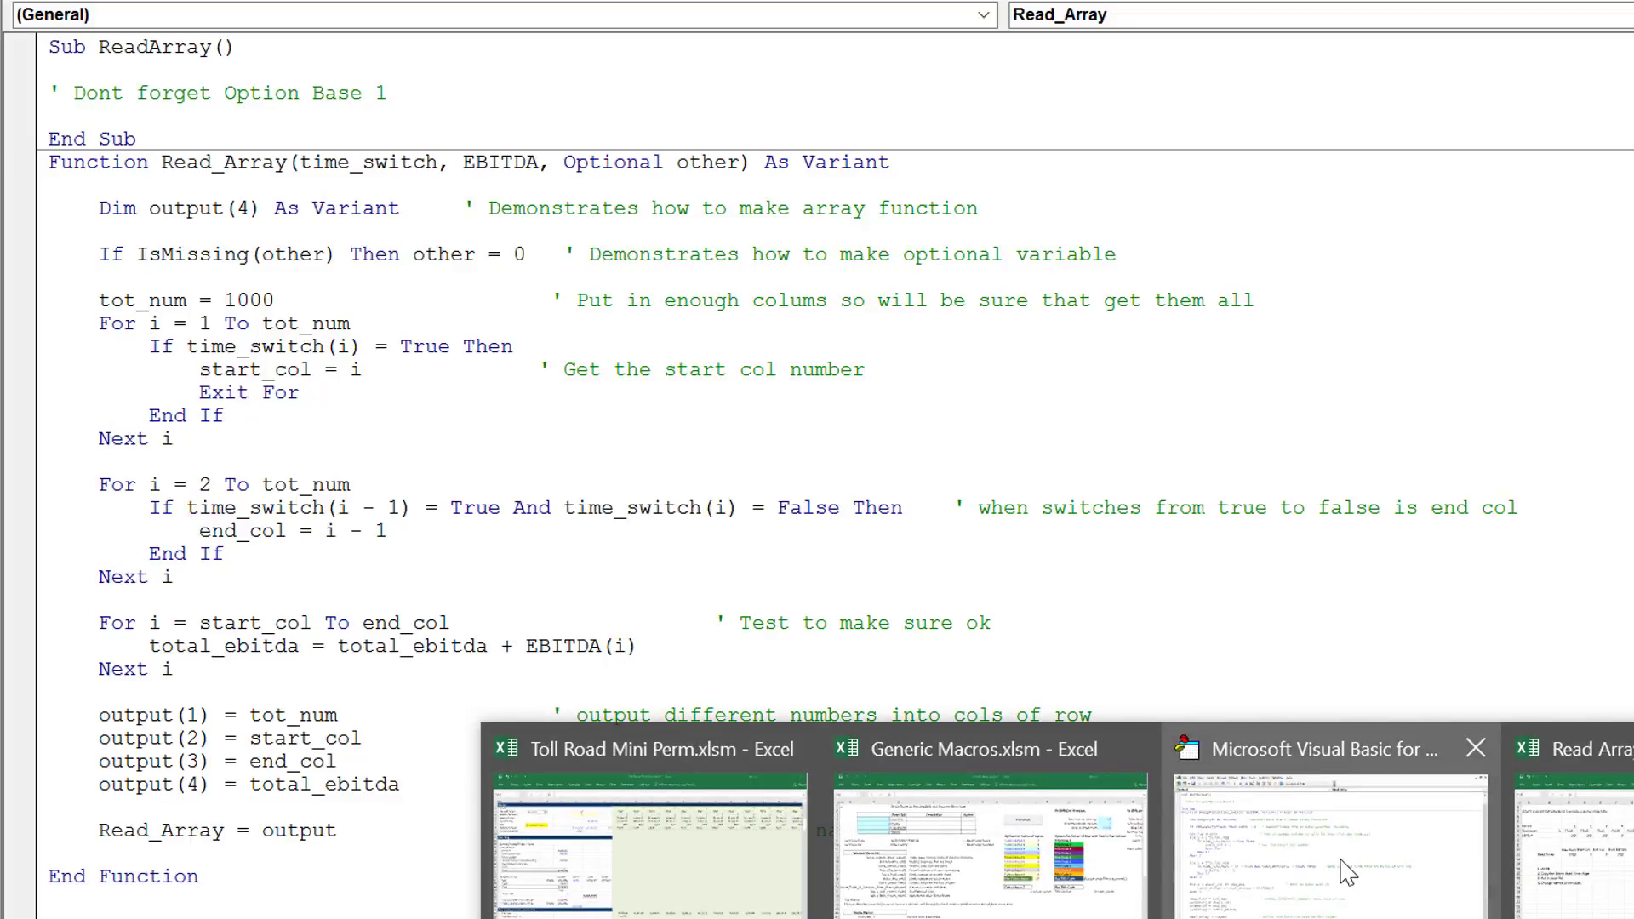
{"action": "left_click", "coordinate": [1528, 852]}
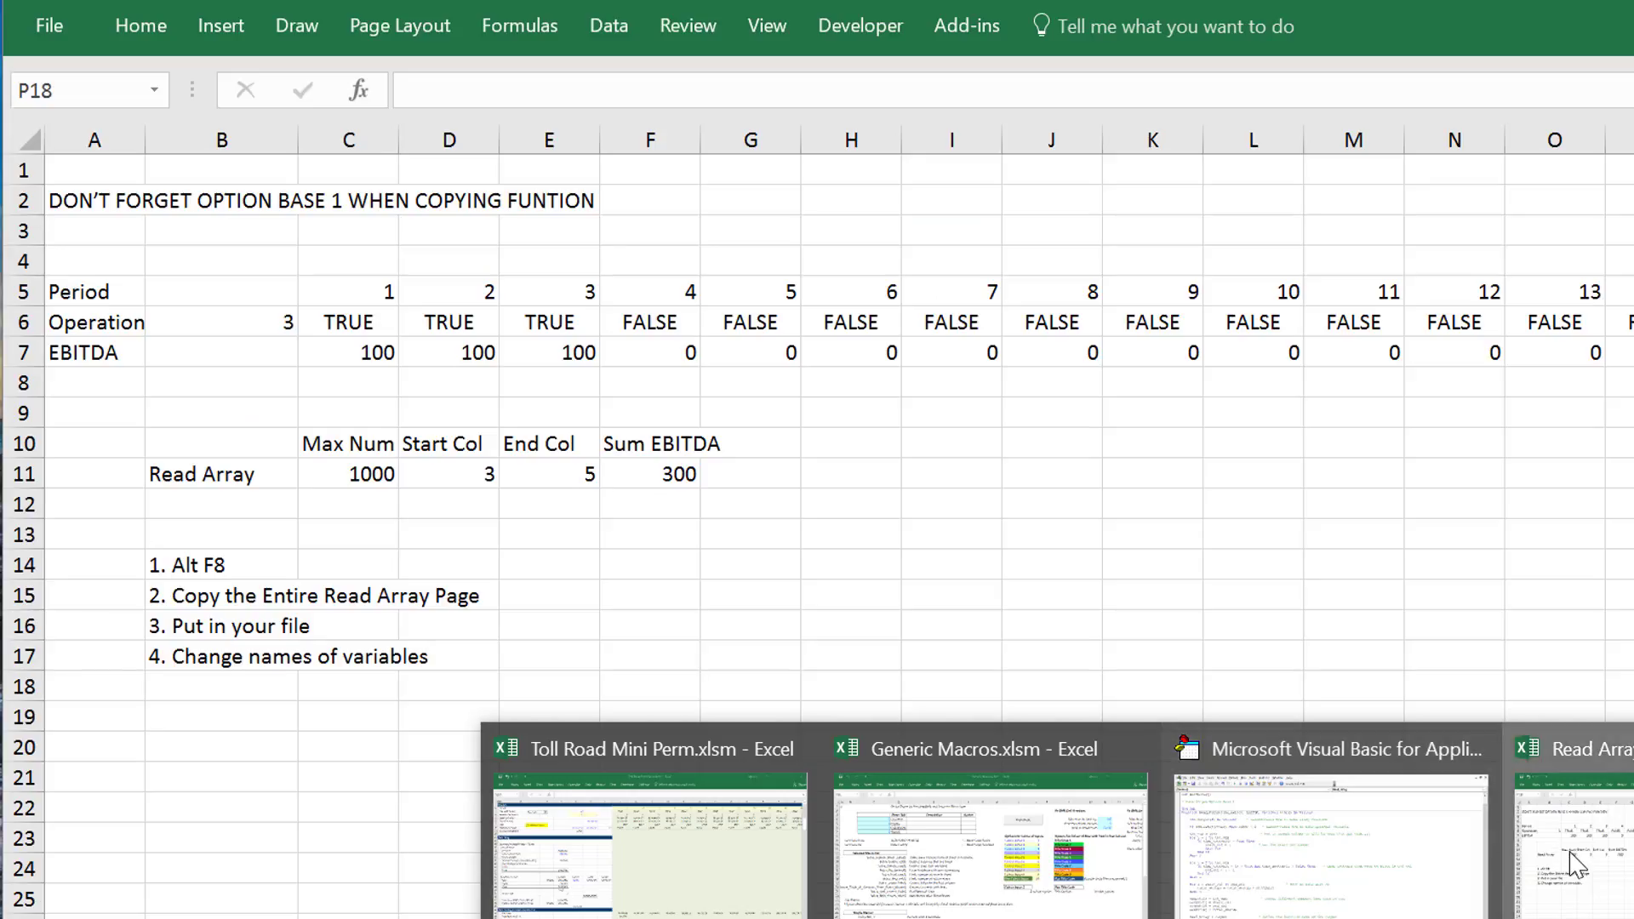
{"action": "left_click", "coordinate": [992, 411]}
{"action": "key", "text": "ctrl+v"}
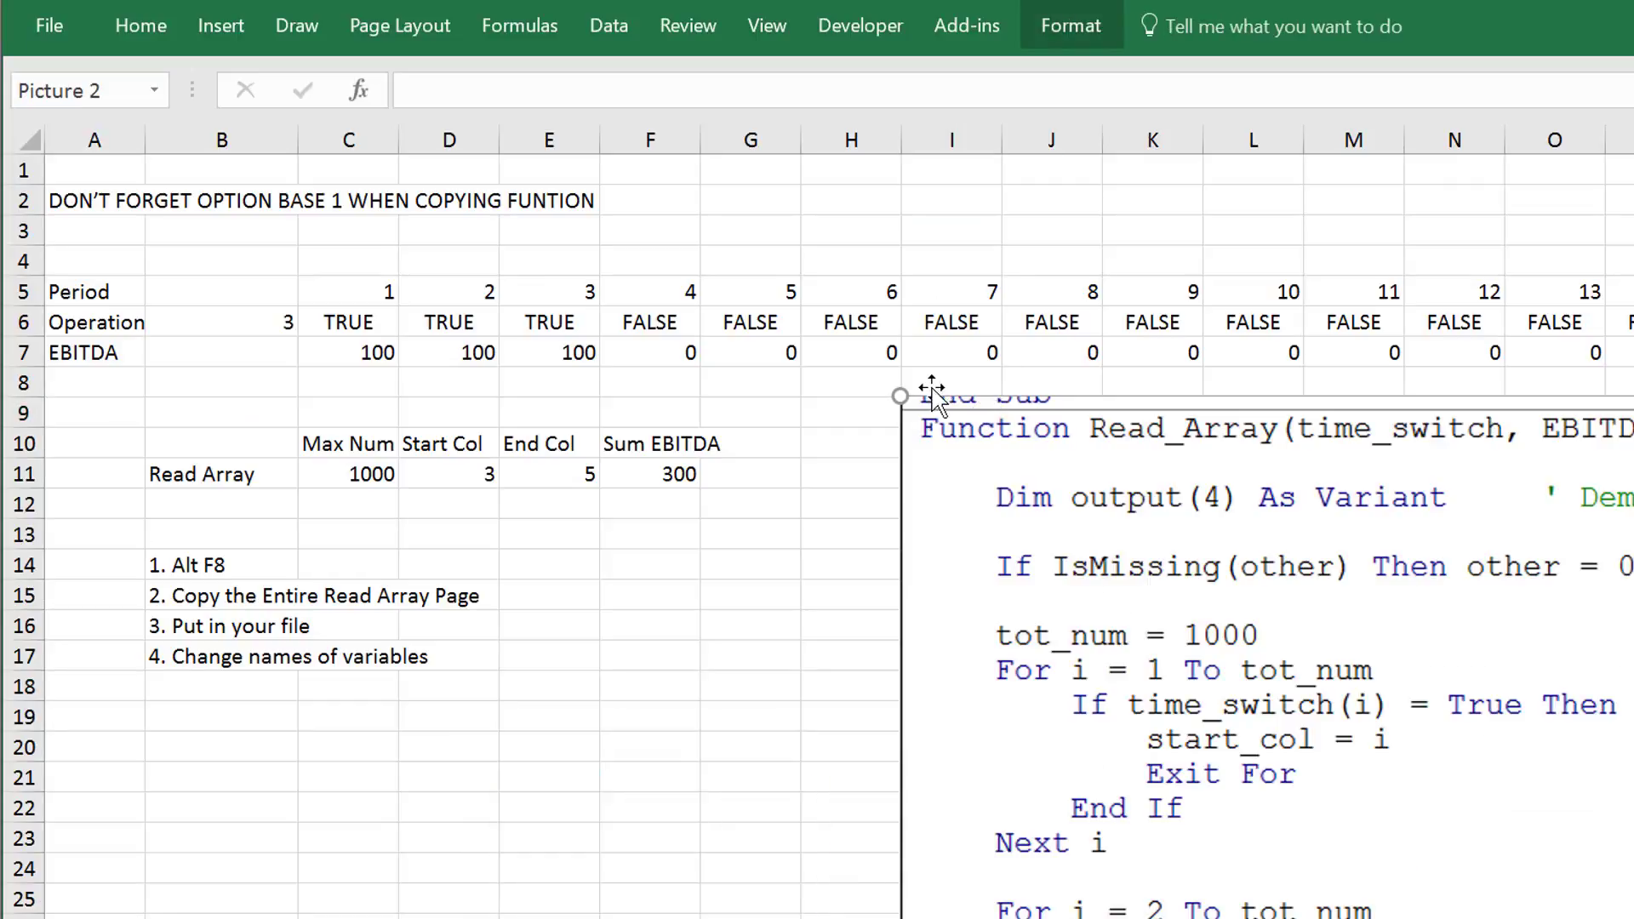
- Shrink the pasted code picture and place it beside the Read Array table, spanning about rows 9 to 24 from column H
{"action": "left_click_drag", "start_coordinate": [1210, 506], "coordinate": [977, 462]}
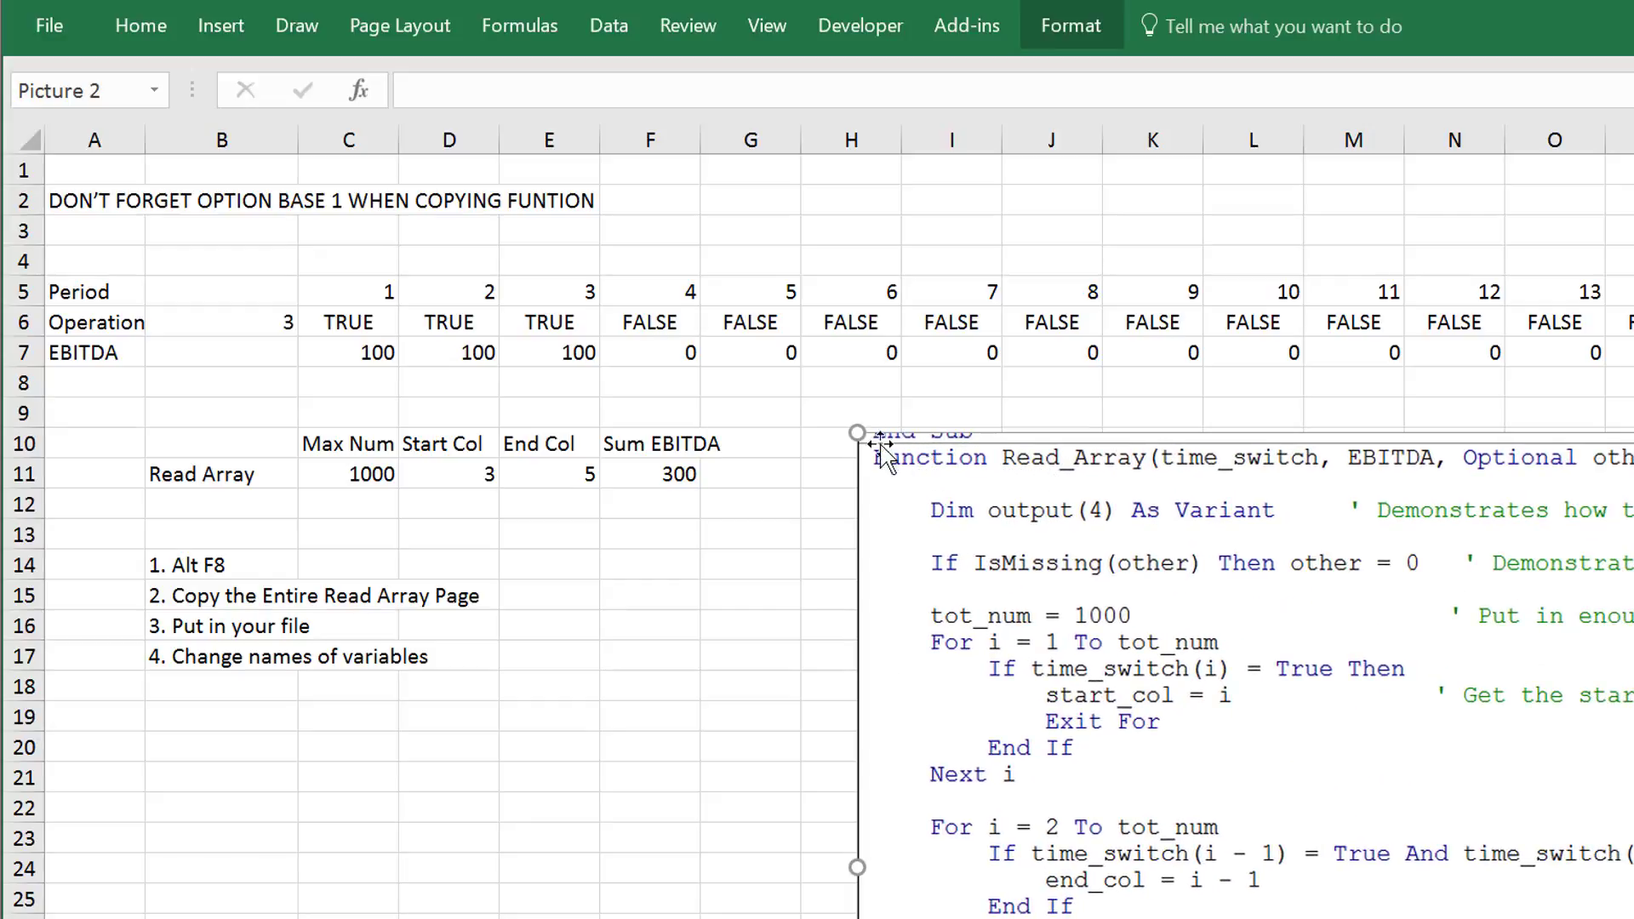
{"action": "left_click_drag", "start_coordinate": [1523, 594], "coordinate": [1168, 409]}
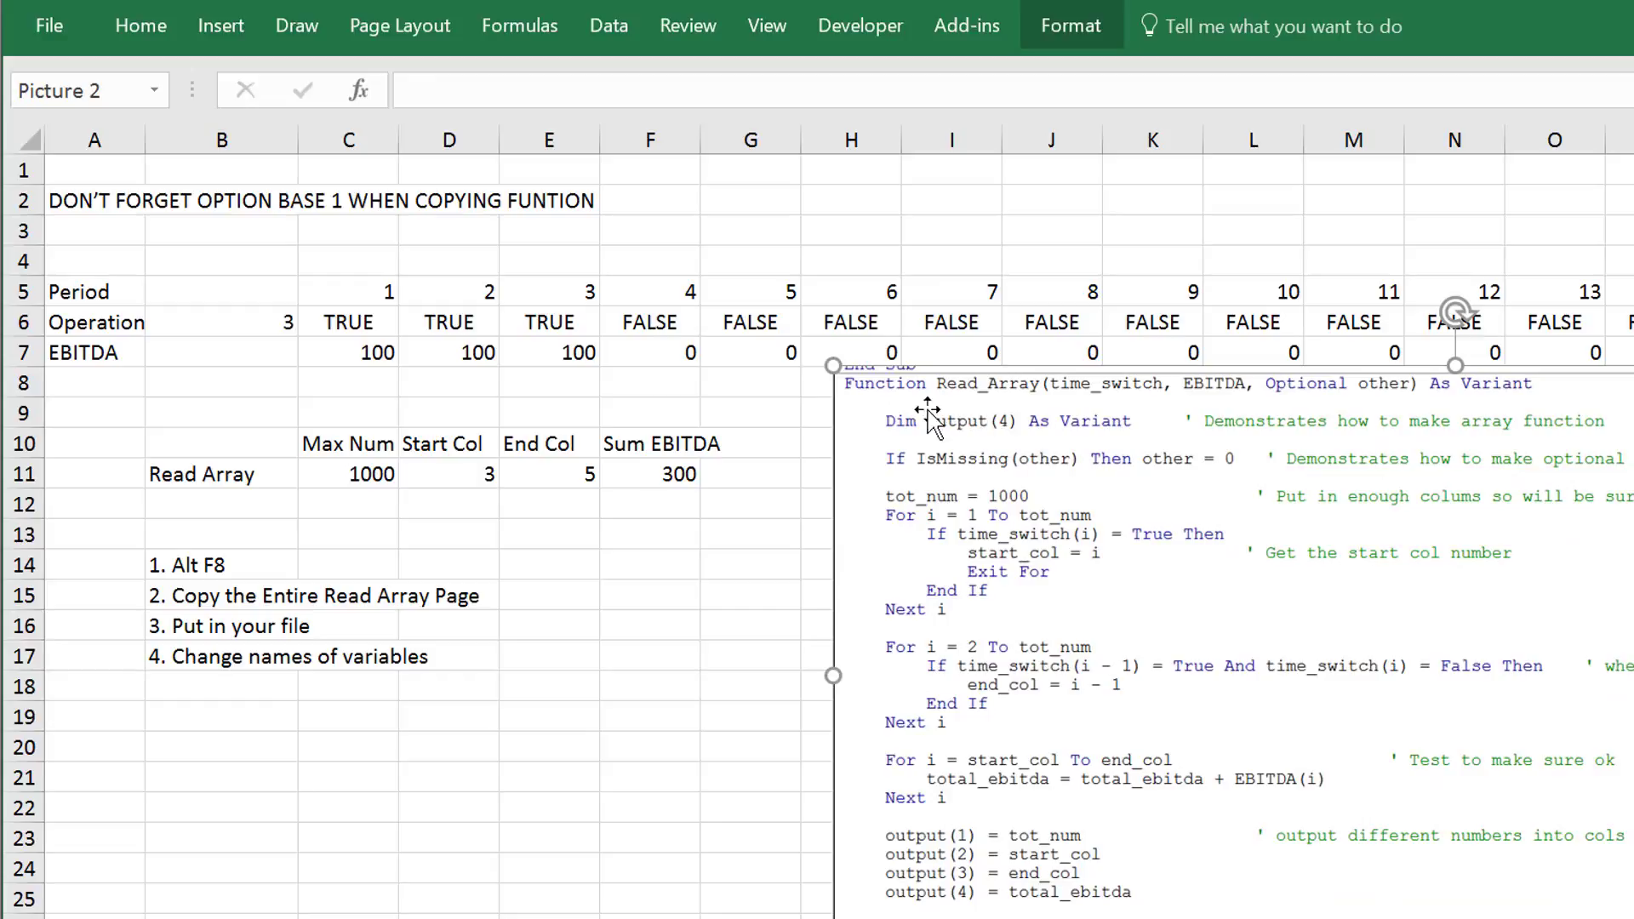
{"action": "left_click_drag", "start_coordinate": [1086, 440], "coordinate": [1124, 487]}
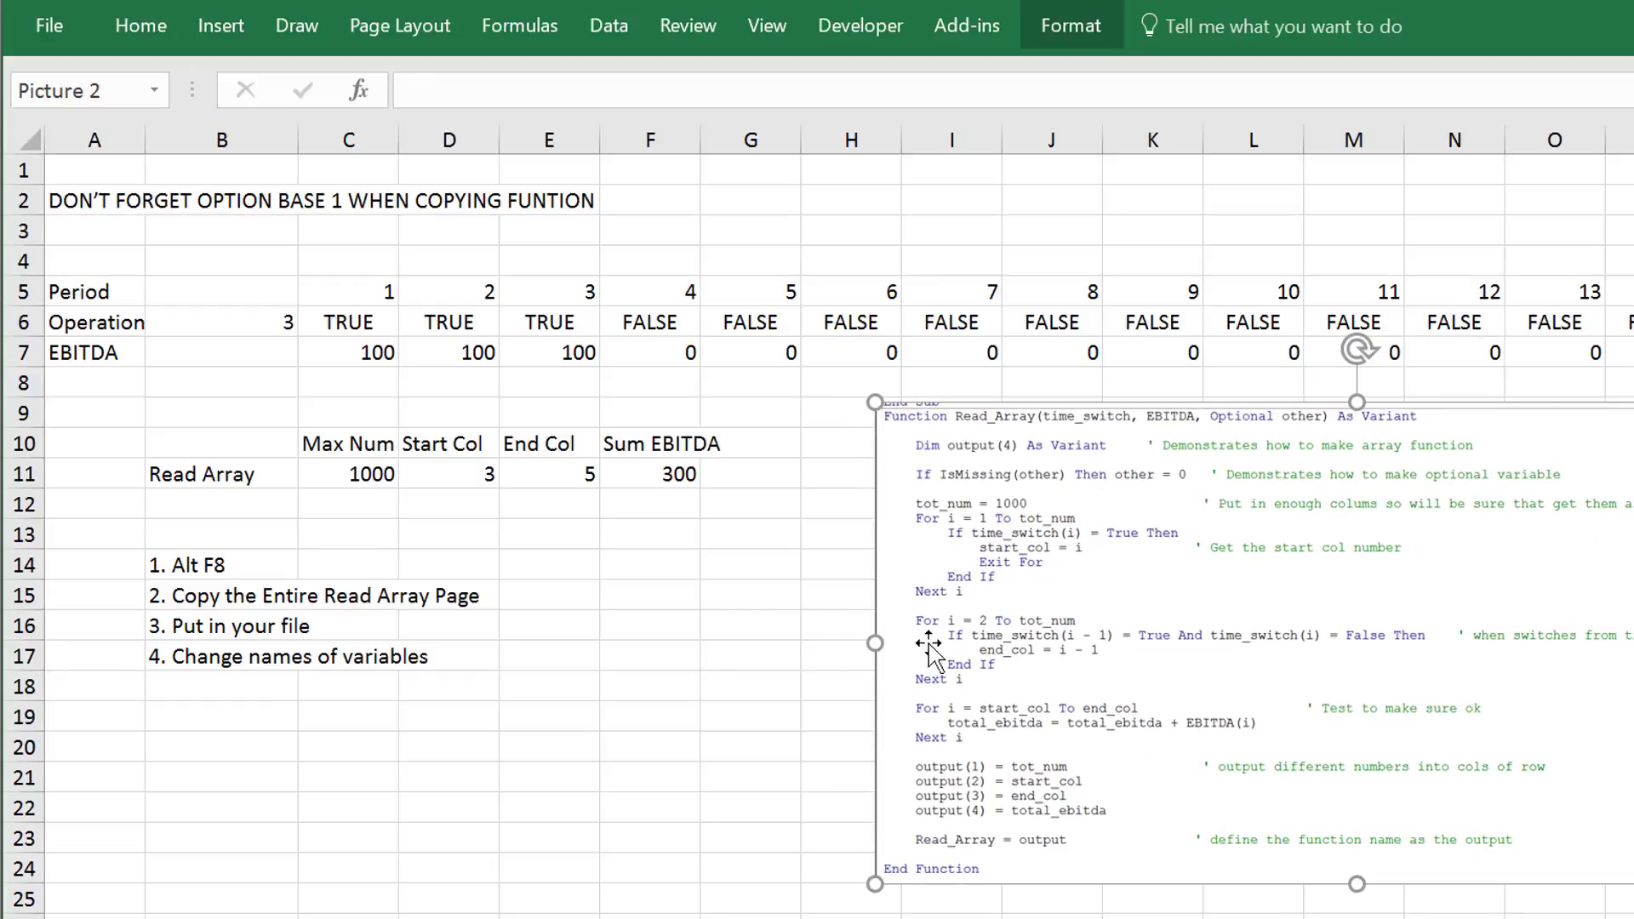
{"action": "left_click", "coordinate": [842, 682]}
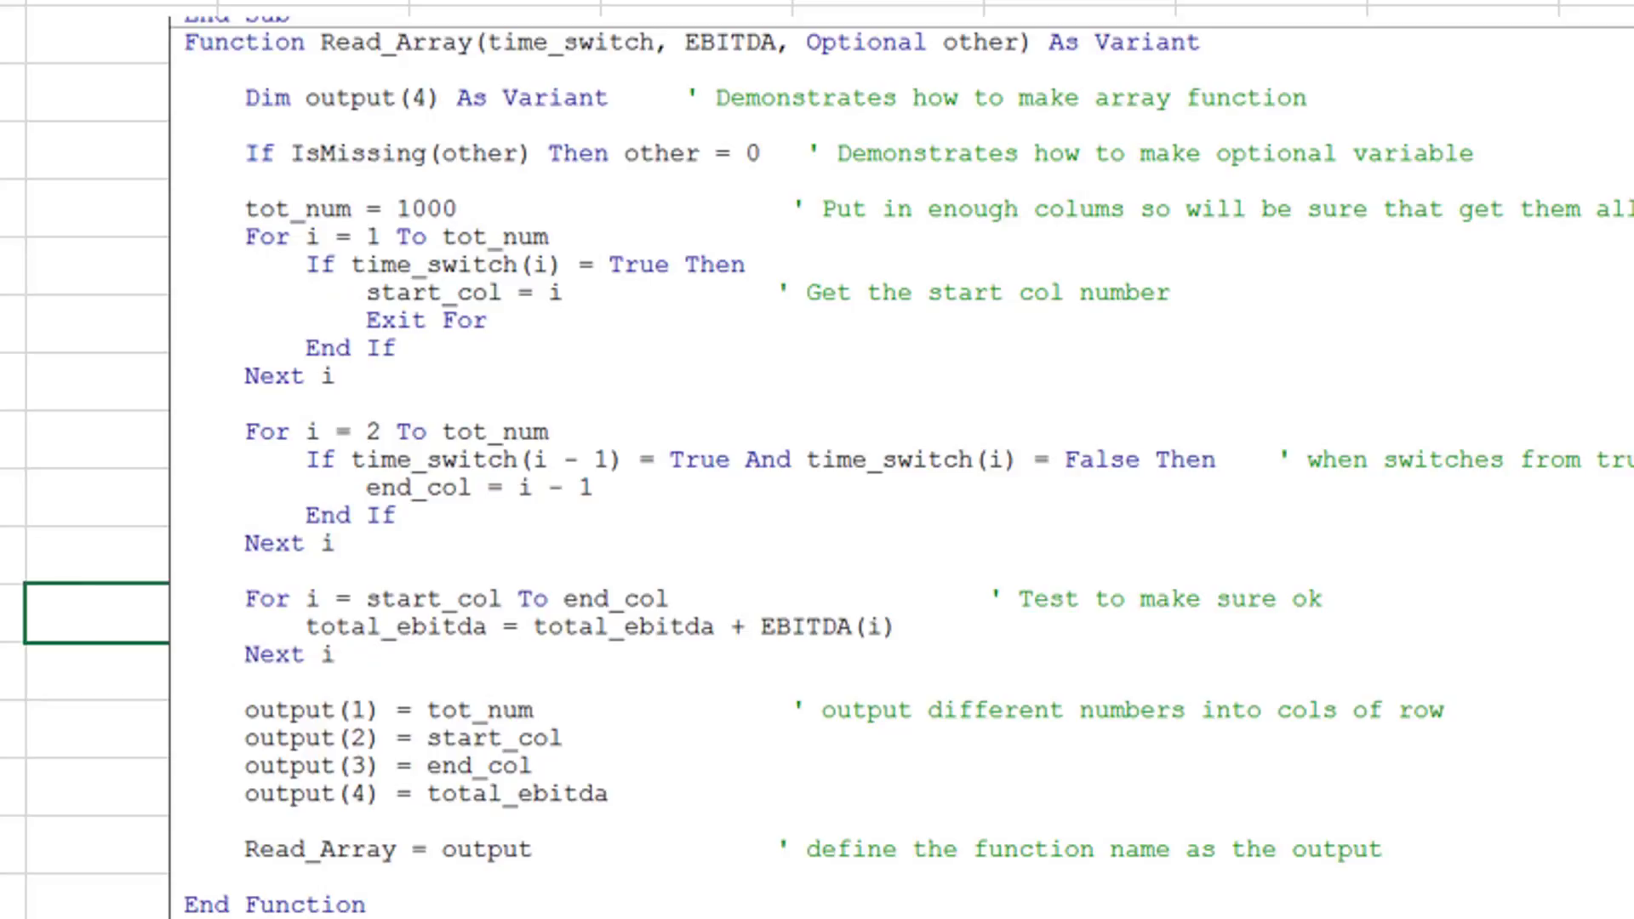
- Go back to the Visual Basic editor and display the Toll Road Mini Perm.xlsm Module5 code containing debt_dc
{"action": "mouse_move", "coordinate": [1010, 893]}
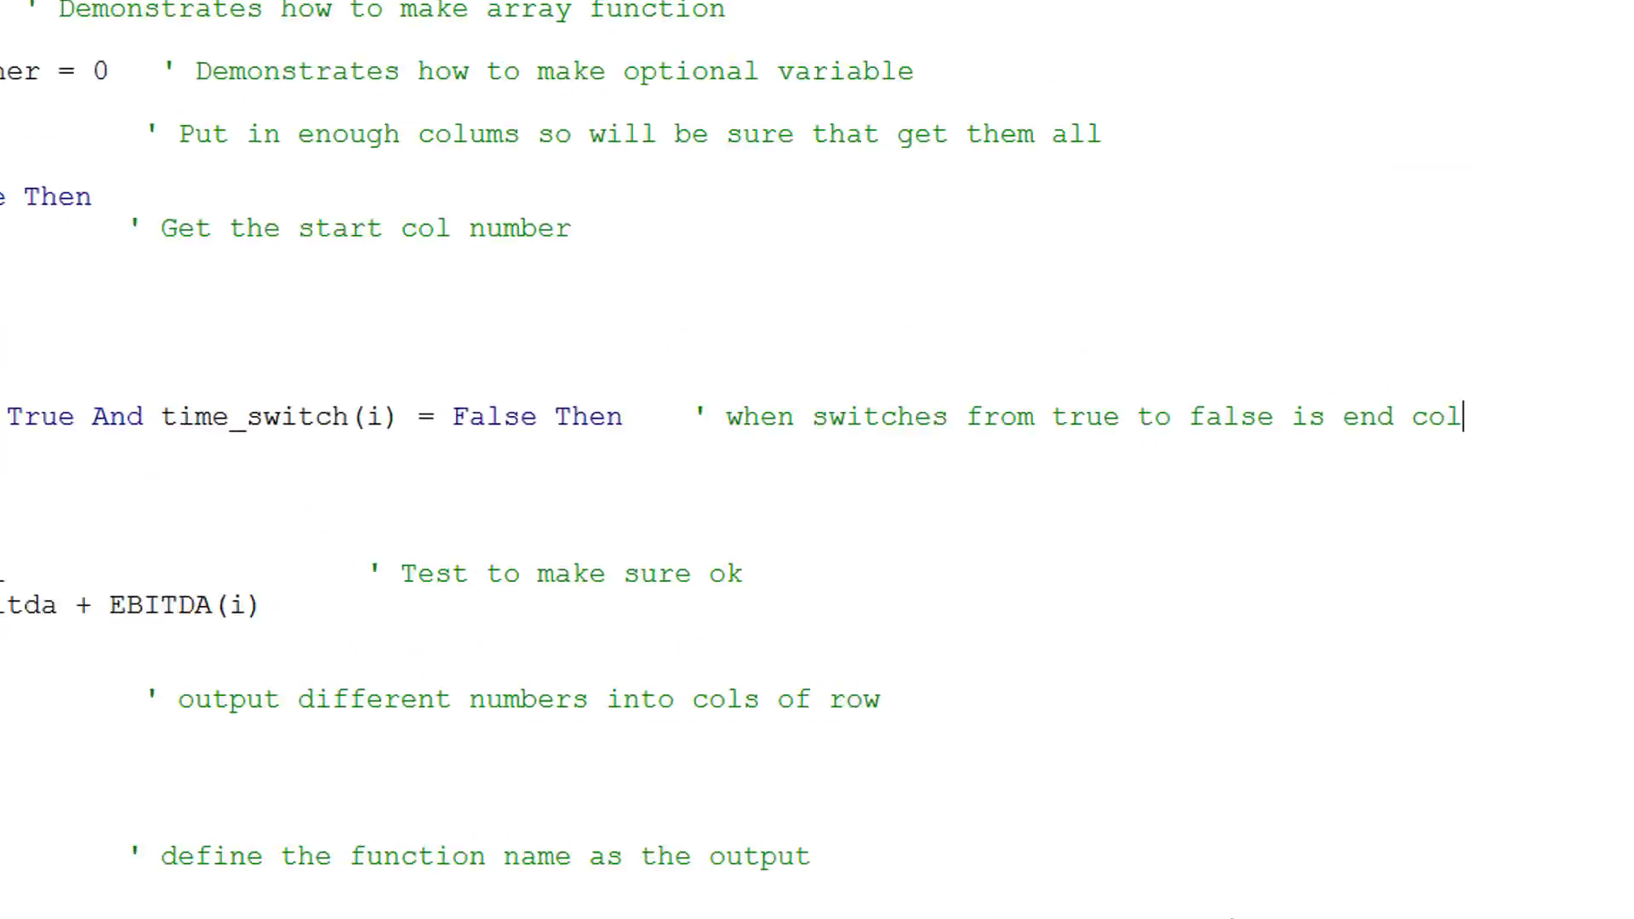
{"action": "left_click", "coordinate": [1505, 536]}
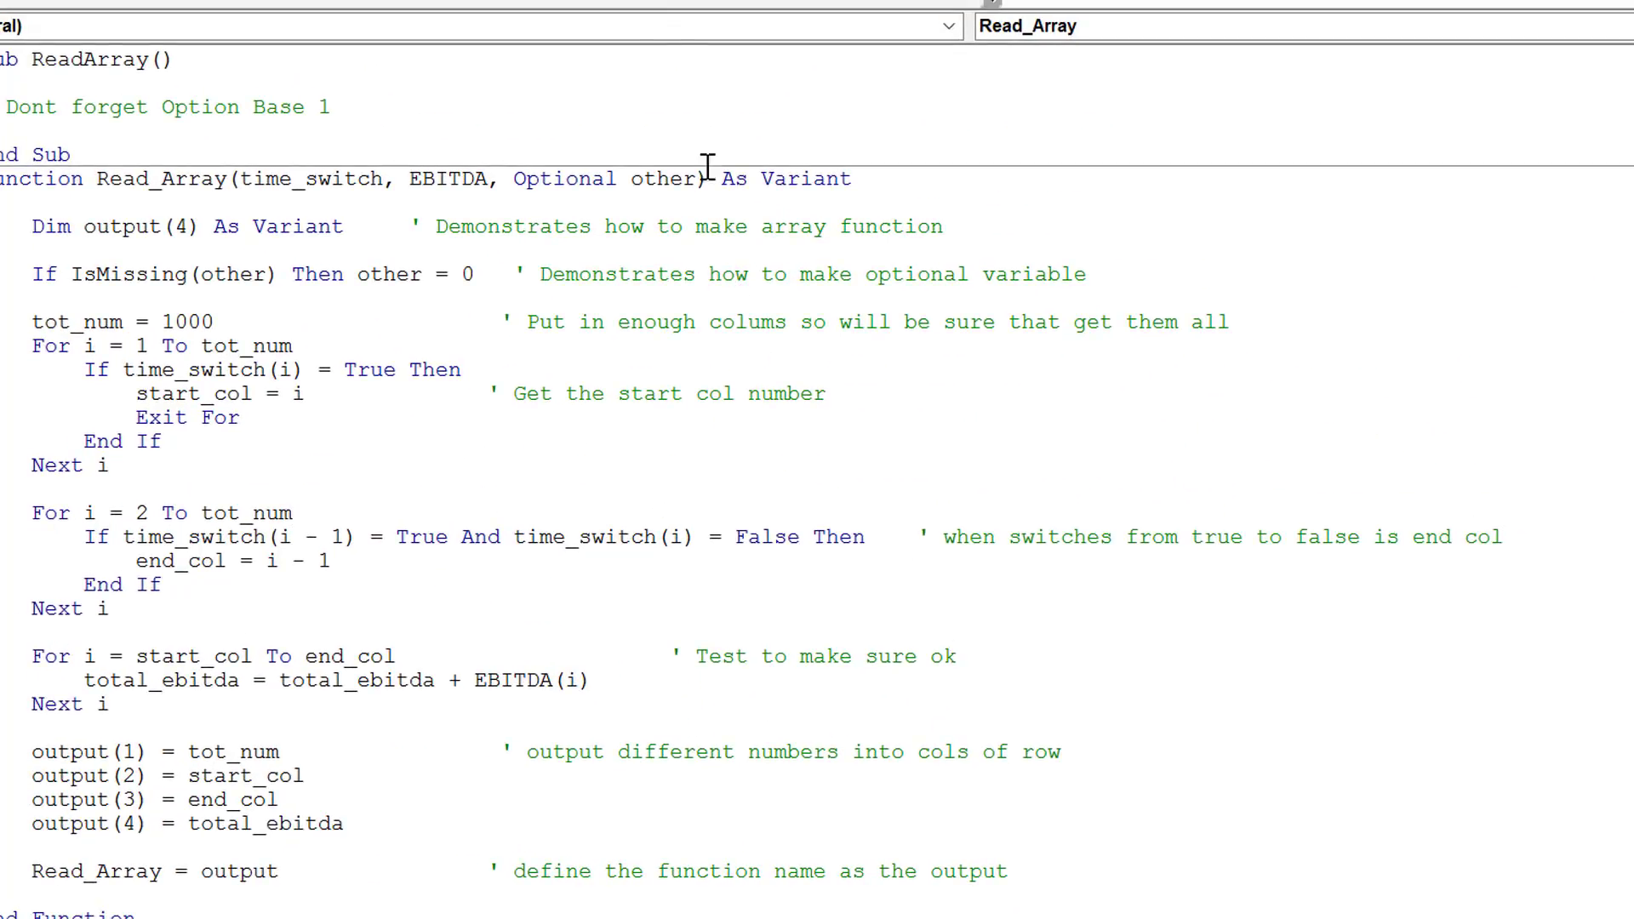
{"action": "left_click", "coordinate": [634, 2]}
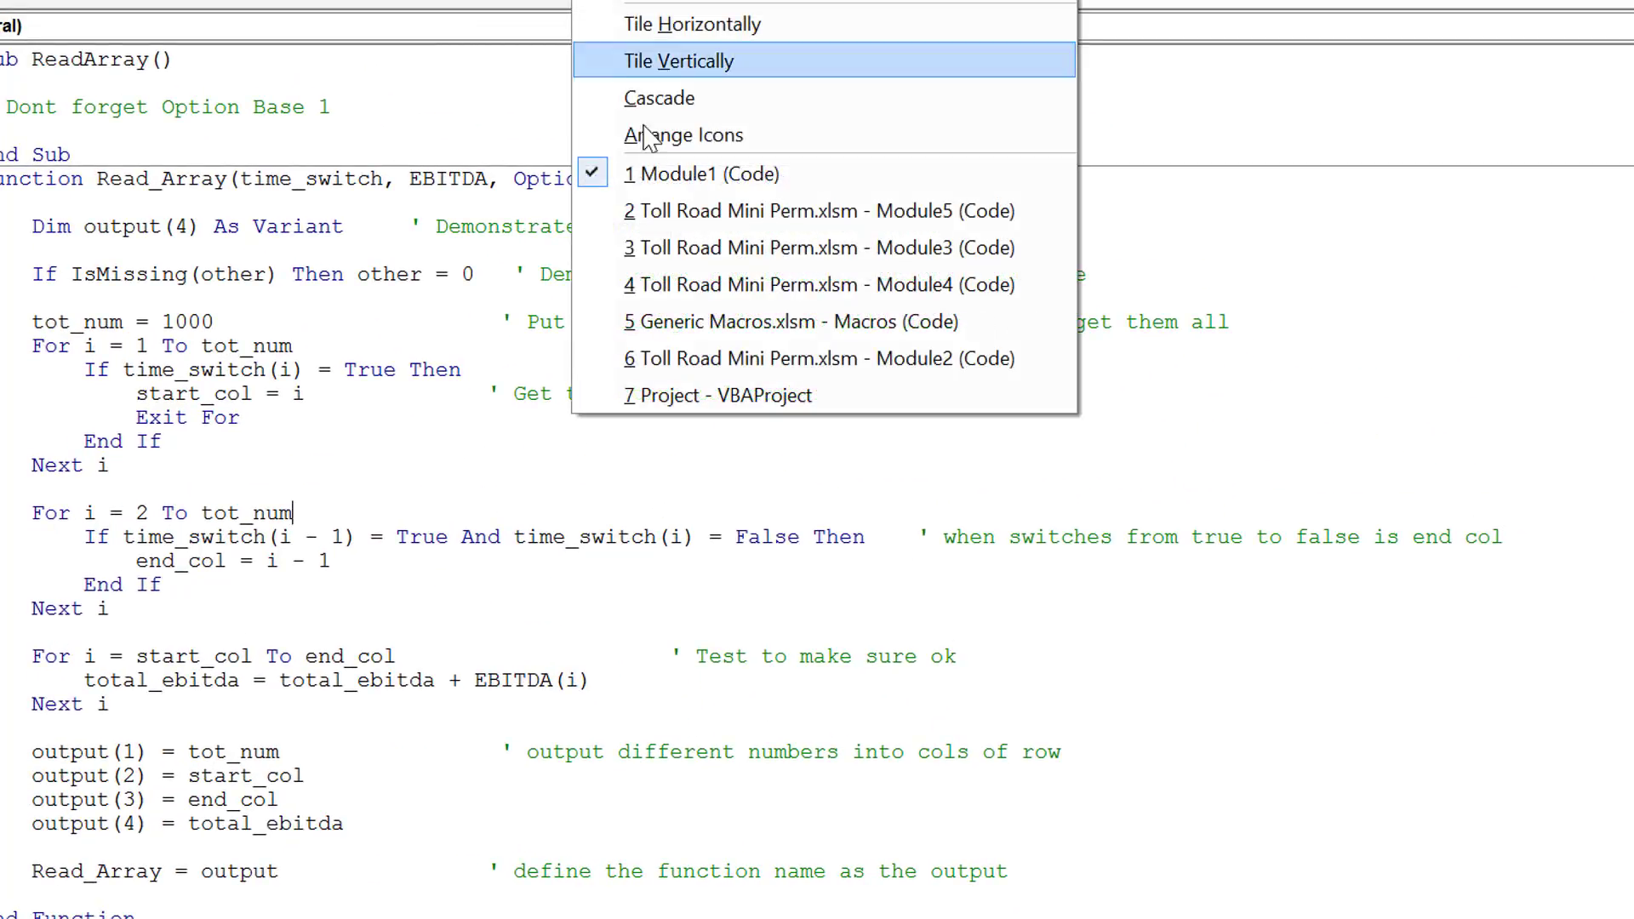
{"action": "left_click", "coordinate": [663, 209]}
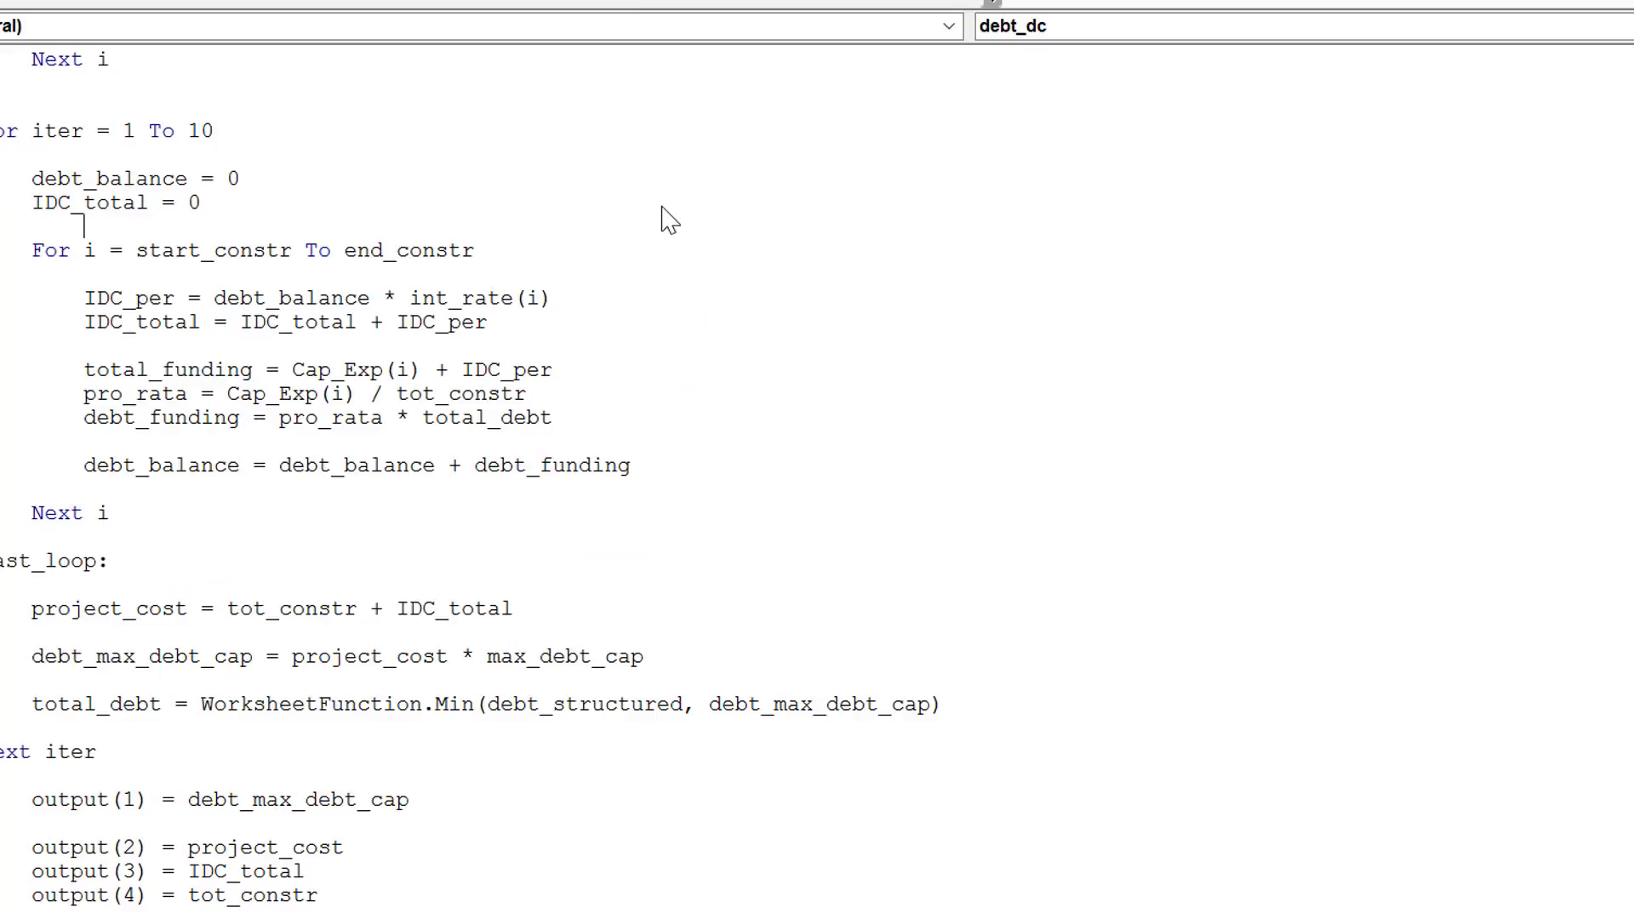
- Examine the debt_dc iteration loop, from the debt_balance and IDC_total resets through the interest and debt funding calculations
{"action": "key", "text": "Up"}
{"action": "key", "text": "Up"}
{"action": "key", "text": "Up"}
{"action": "key", "text": "Up"}
{"action": "key", "text": "Up"}
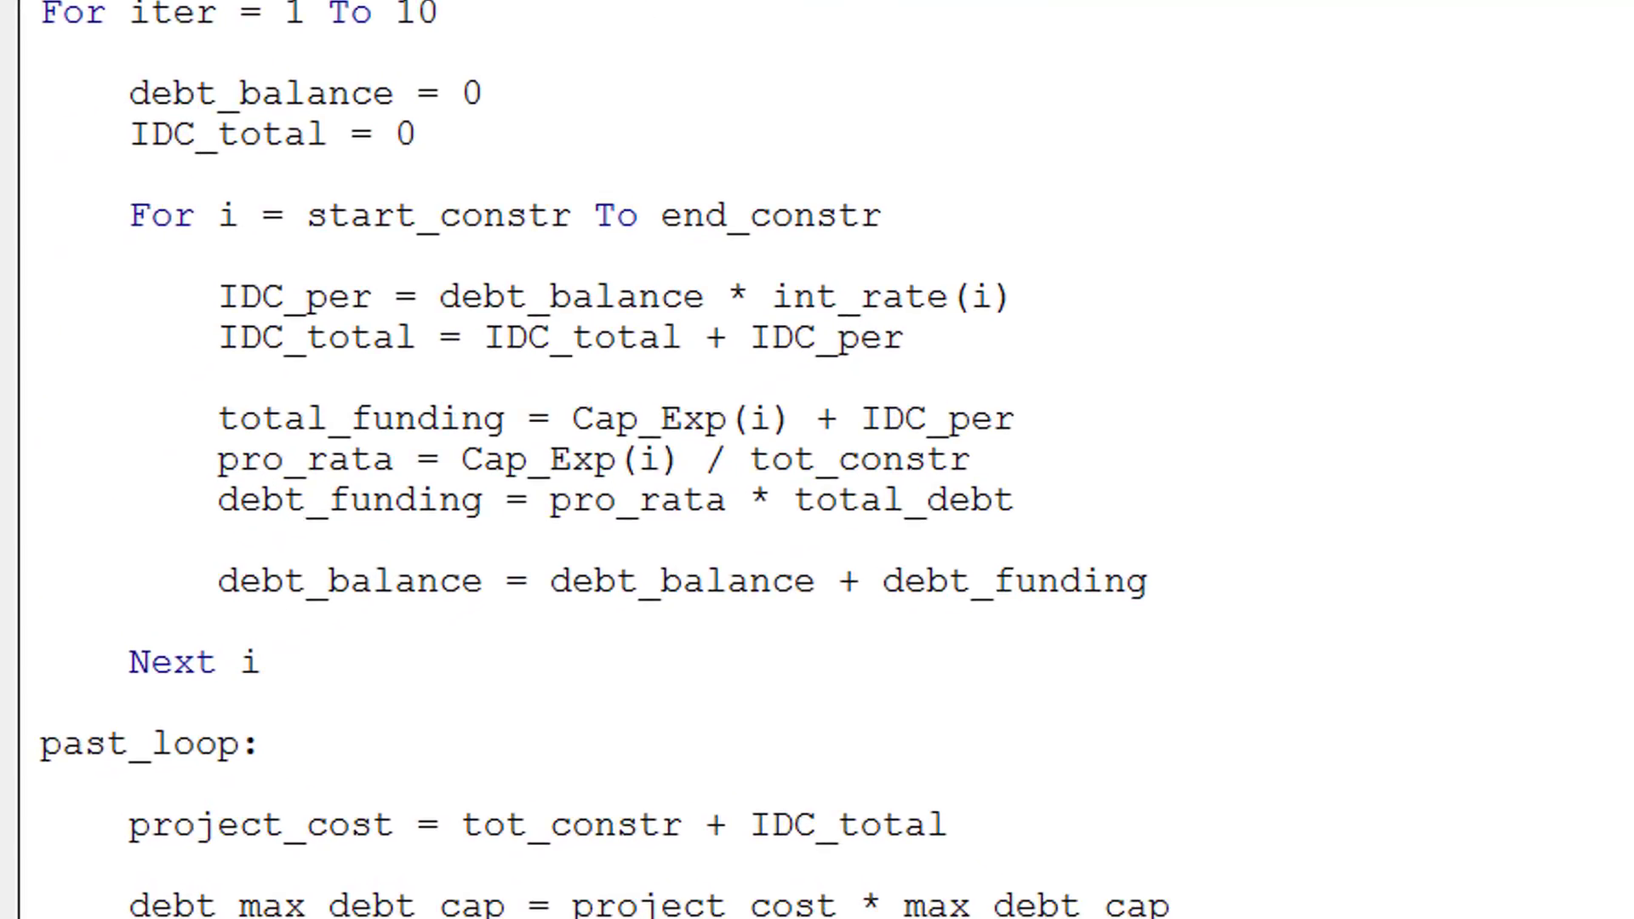
{"action": "key", "text": "Up"}
{"action": "key", "text": "Up"}
{"action": "key", "text": "Down"}
{"action": "key", "text": "Home"}
{"action": "key", "text": "Down"}
{"action": "key", "text": "Up"}
{"action": "key", "text": "Down"}
{"action": "key", "text": "Down"}
{"action": "key", "text": "Down"}
{"action": "key", "text": "Down"}
{"action": "key", "text": "Down"}
{"action": "key", "text": "Down"}
{"action": "key", "text": "Up"}
{"action": "key", "text": "Right"}
{"action": "key", "text": "Right"}
{"action": "key", "text": "Up"}
{"action": "key", "text": "Up"}
{"action": "key", "text": "Up"}
{"action": "key", "text": "Down"}
{"action": "key", "text": "Down"}
{"action": "key", "text": "Down"}
{"action": "key", "text": "Up"}
{"action": "key", "text": "Down"}
{"action": "key", "text": "Left"}
{"action": "key", "text": "Up"}
{"action": "key", "text": "Up"}
- Compare debt_dc's opening array-reading code with the construction cost total and iteration loop below it
{"action": "scroll", "coordinate": [595, 459], "scroll_direction": "up", "scroll_amount": 9}
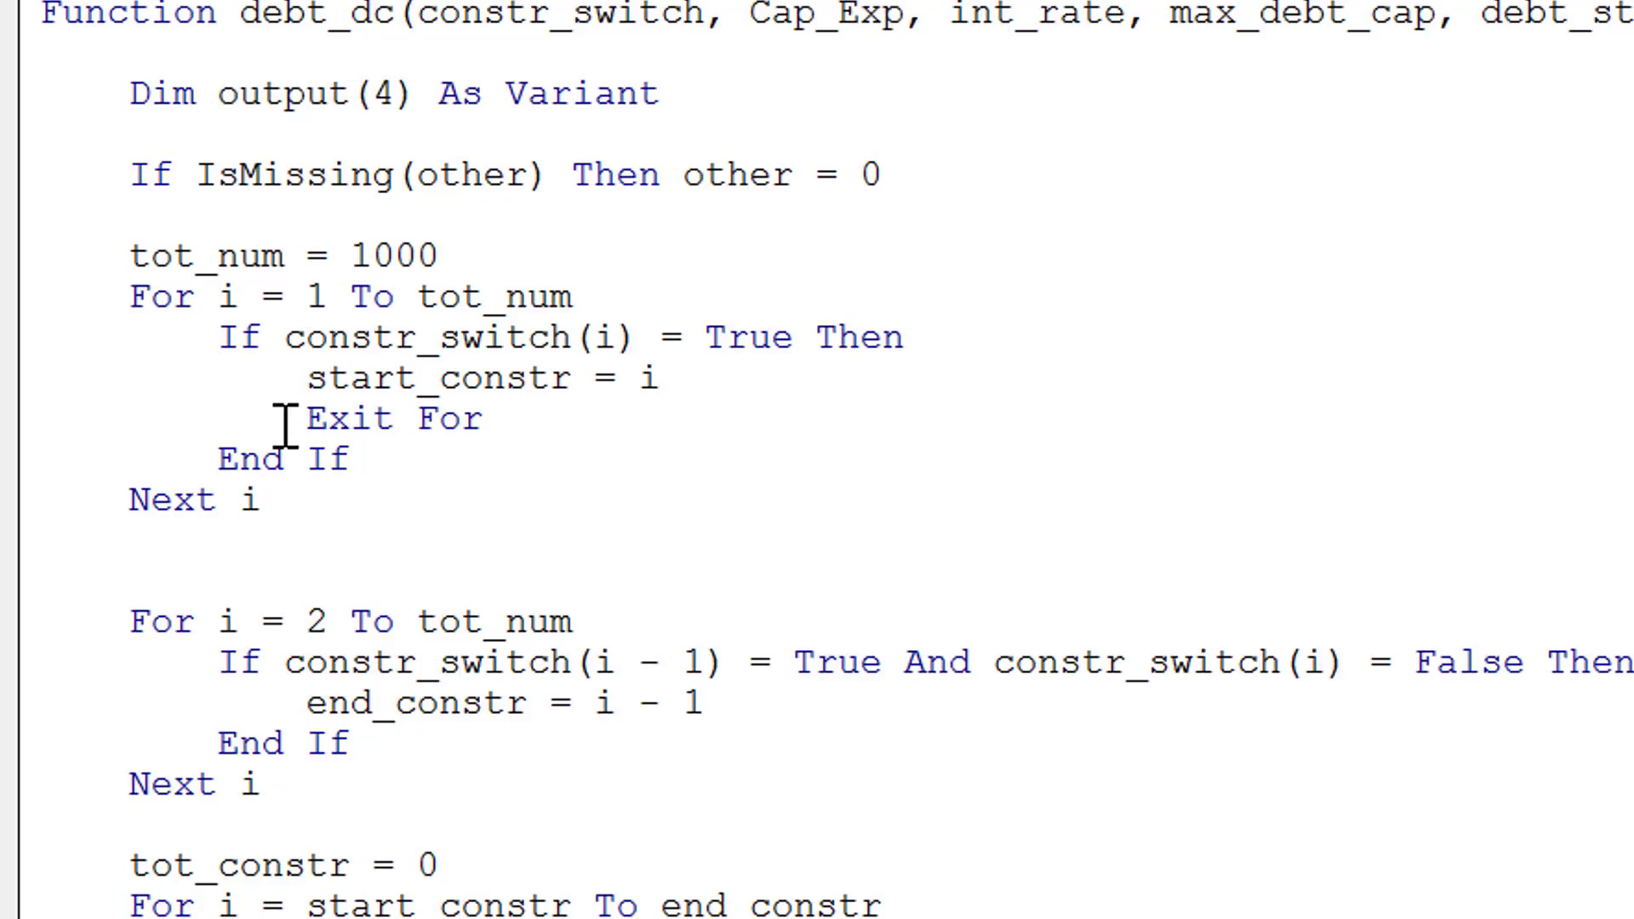
{"action": "key", "text": "Down"}
{"action": "key", "text": "Down"}
{"action": "key", "text": "Down"}
{"action": "key", "text": "Down"}
{"action": "key", "text": "Down"}
{"action": "key", "text": "Down"}
{"action": "key", "text": "Down"}
{"action": "key", "text": "Down"}
{"action": "key", "text": "Down"}
{"action": "key", "text": "Down"}
{"action": "key", "text": "Down"}
{"action": "key", "text": "Down"}
{"action": "key", "text": "Down"}
{"action": "key", "text": "Down"}
{"action": "key", "text": "Down"}
{"action": "key", "text": "Down"}
{"action": "key", "text": "Down"}
{"action": "key", "text": "Down"}
{"action": "key", "text": "Down"}
{"action": "key", "text": "Down"}
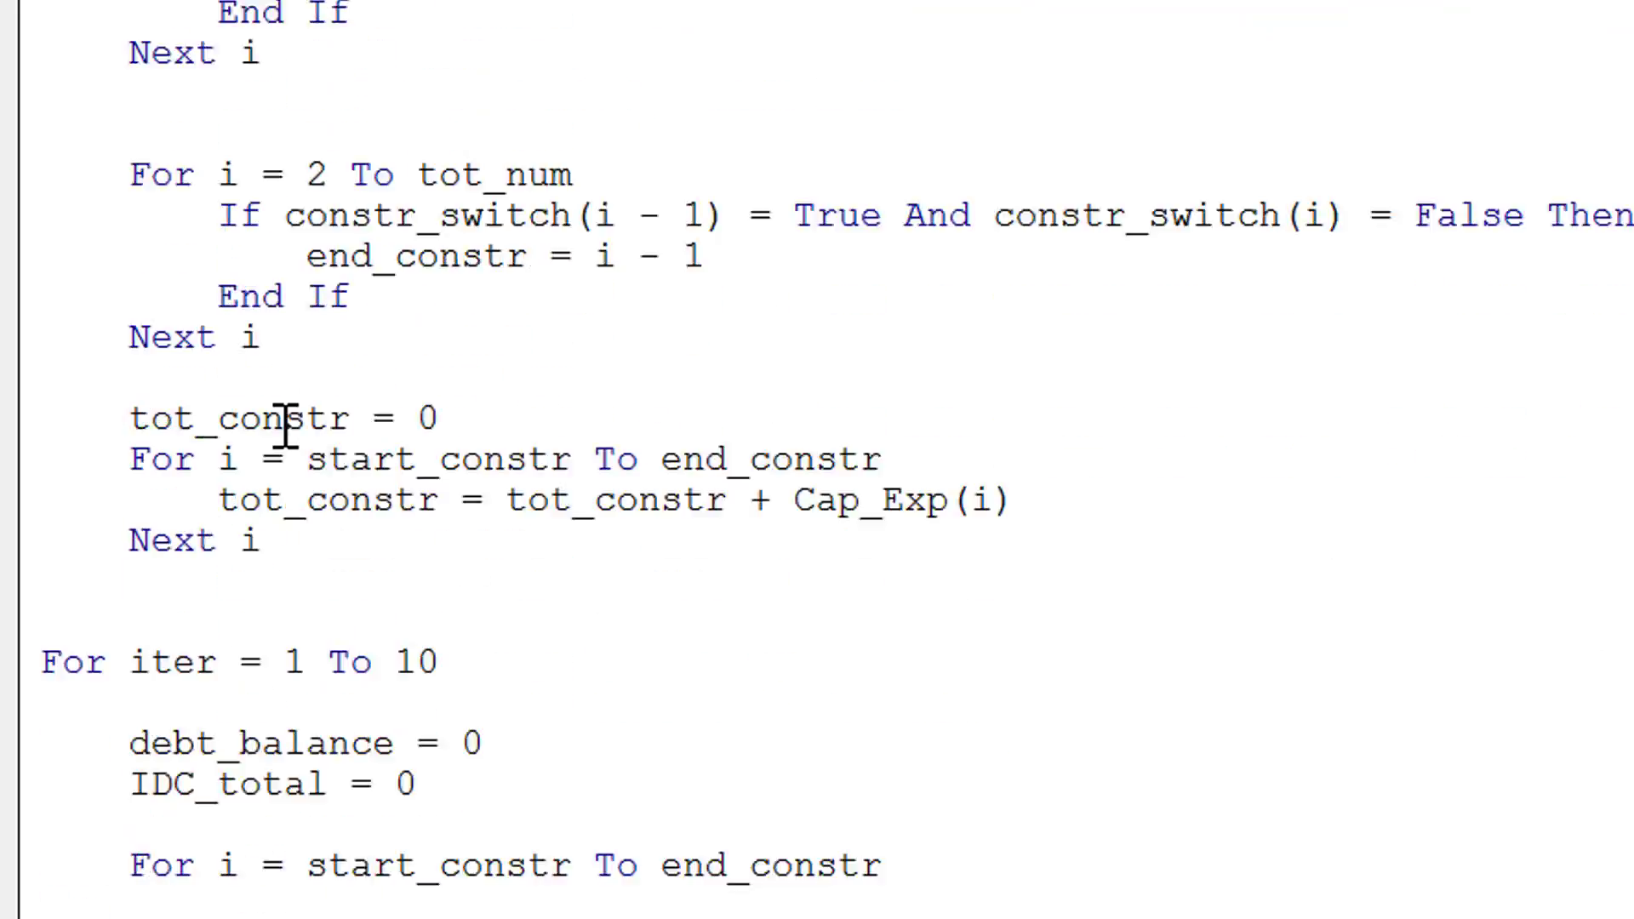
{"action": "key", "text": "Up"}
{"action": "key", "text": "Up"}
{"action": "key", "text": "Up"}
{"action": "key", "text": "Up"}
{"action": "key", "text": "Up"}
{"action": "key", "text": "Up"}
{"action": "key", "text": "Up"}
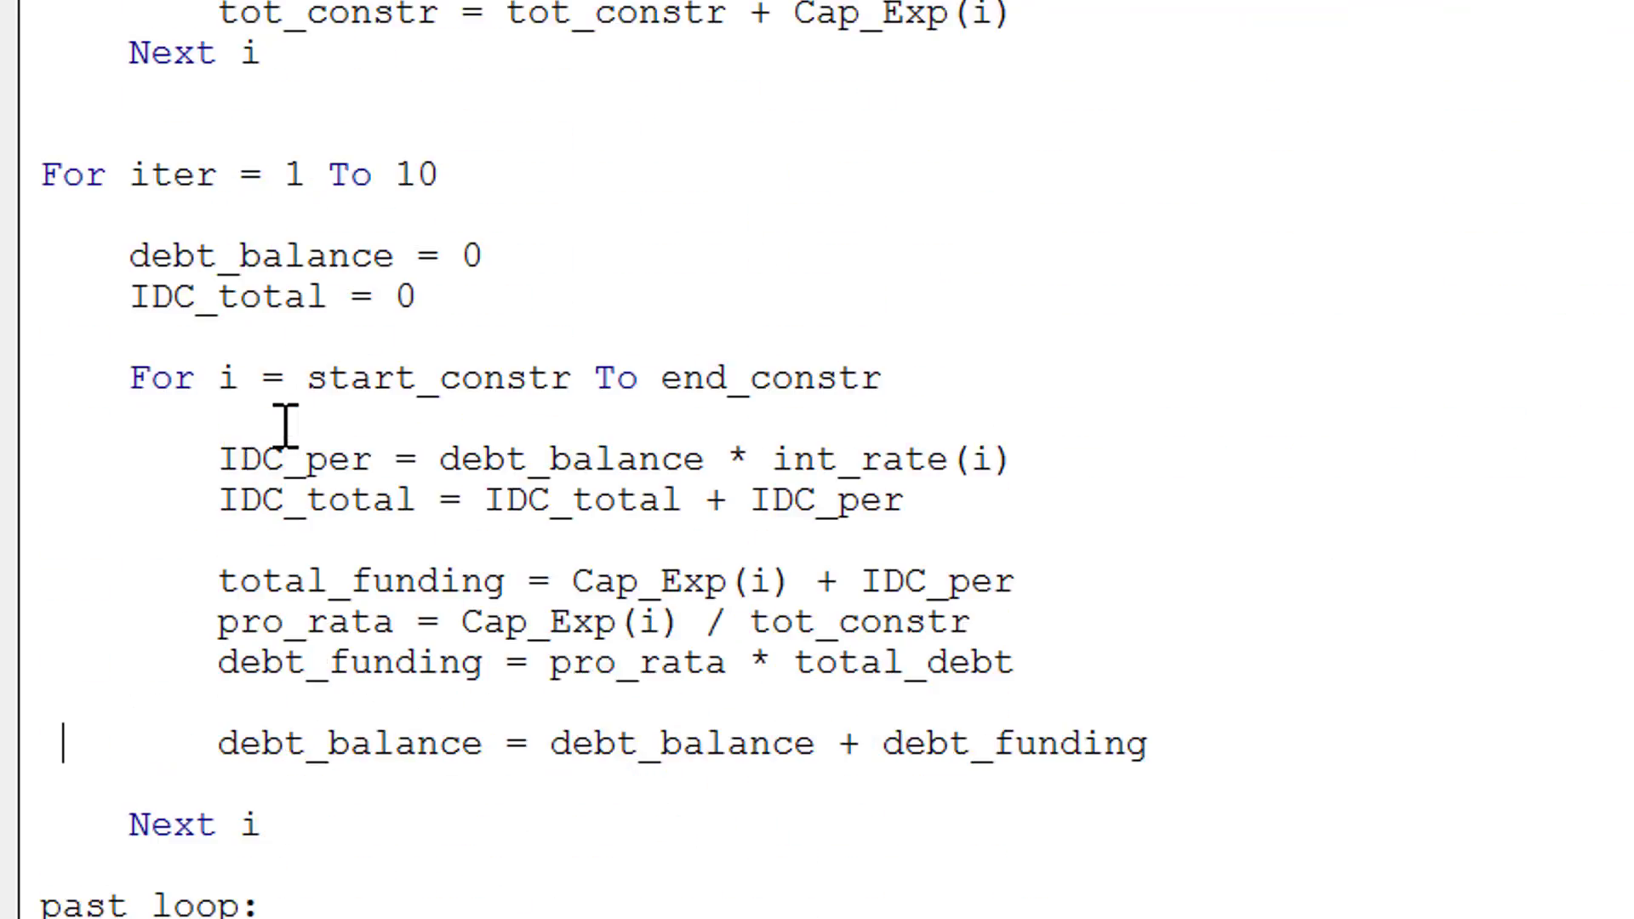
- Insert a blank line between the total_funding and pro_rata lines in debt_dc's inner loop
{"action": "key", "text": "Up"}
{"action": "key", "text": "Right"}
{"action": "key", "text": "Down"}
{"action": "key", "text": "Left"}
{"action": "key", "text": "Left"}
{"action": "key", "text": "Up"}
{"action": "key", "text": "Up"}
{"action": "key", "text": "Right"}
{"action": "key", "text": "Down"}
{"action": "key", "text": "Down"}
{"action": "key", "text": "Up"}
{"action": "key", "text": "End"}
{"action": "key", "text": "Up"}
{"action": "key", "text": "Home"}
{"action": "key", "text": "Down"}
{"action": "key", "text": "Return"}
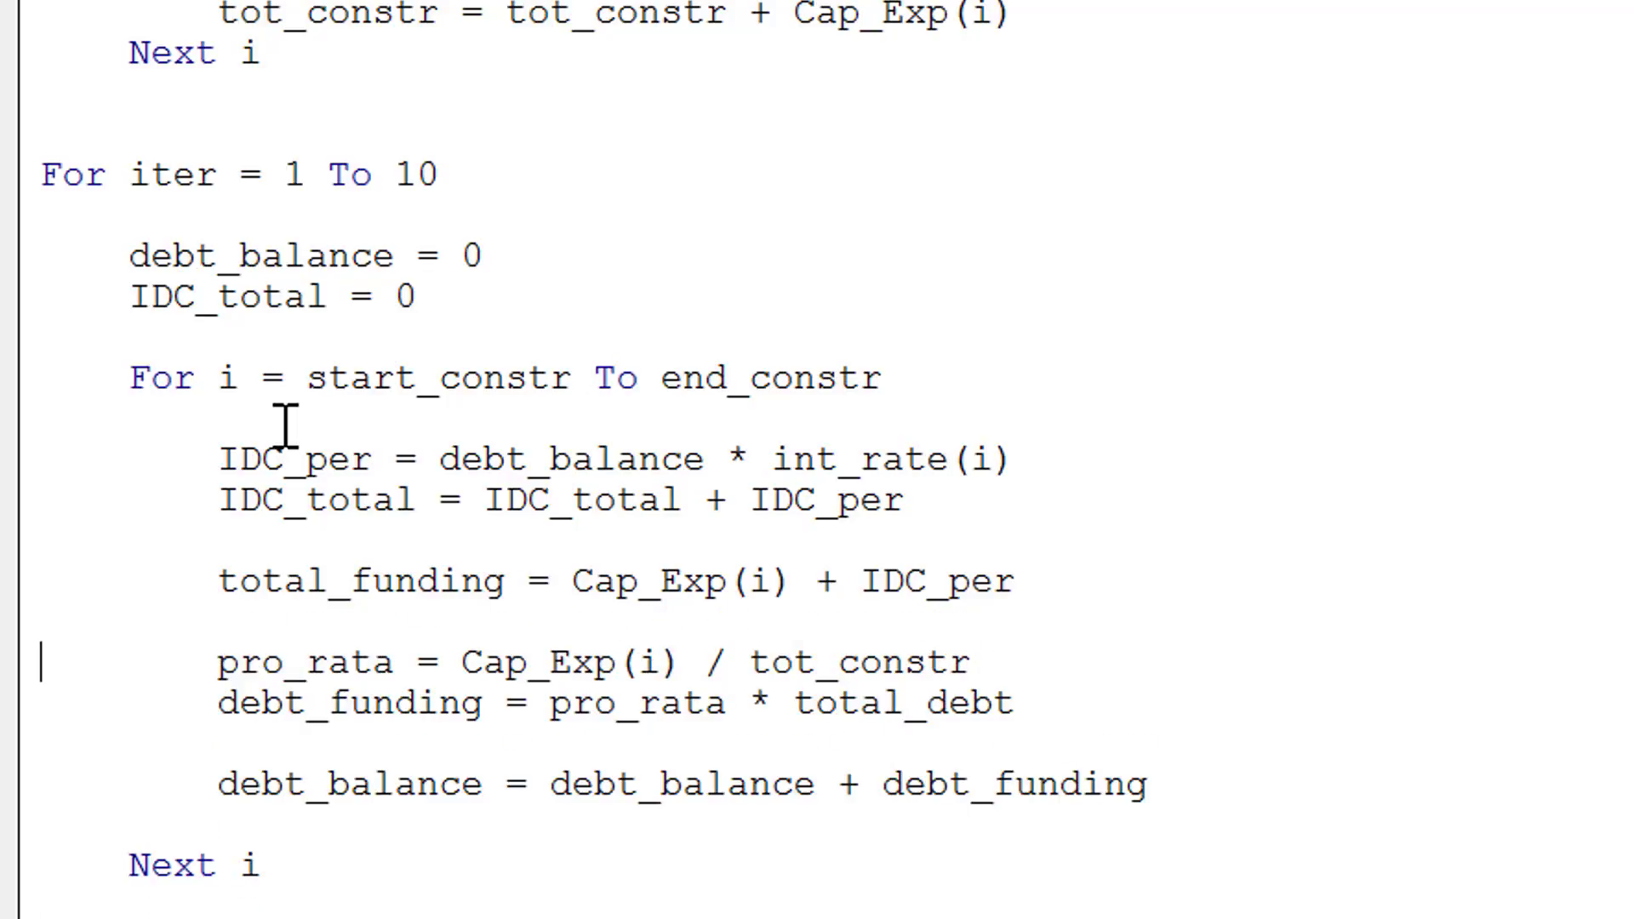
- Examine the debt_balance update at the end of the inner loop and the project_cost calculation under past_loop
{"action": "key", "text": "Down"}
{"action": "key", "text": "Down"}
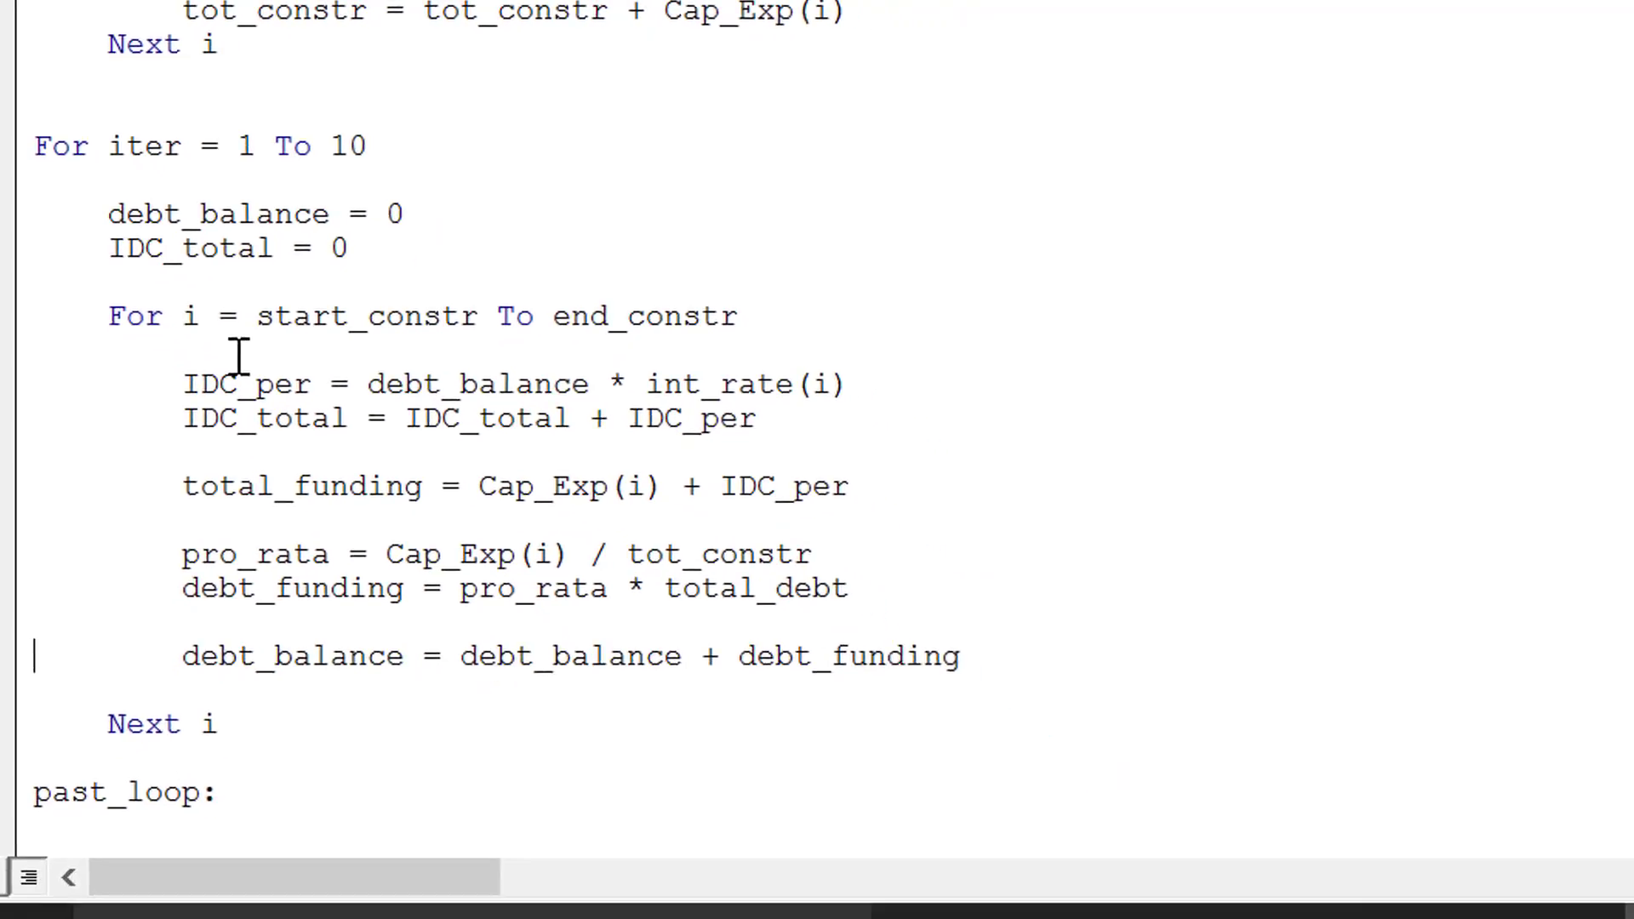
{"action": "key", "text": "Down"}
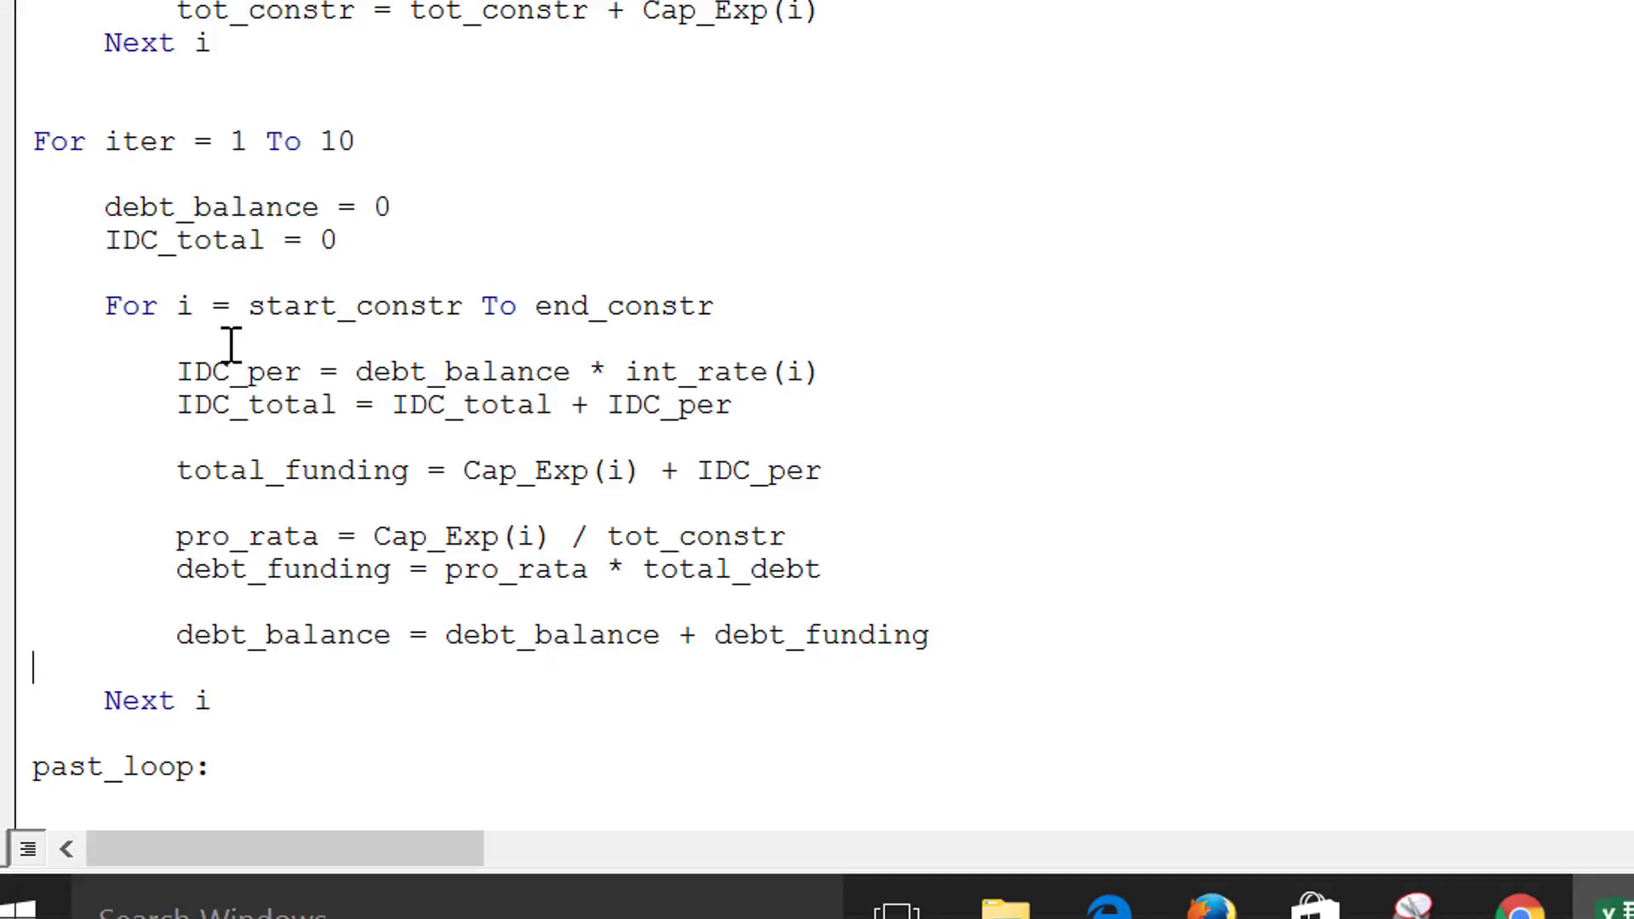
{"action": "key", "text": "Down"}
{"action": "key", "text": "Down"}
{"action": "key", "text": "Down"}
{"action": "key", "text": "Down"}
{"action": "key", "text": "Down"}
{"action": "key", "text": "Down"}
{"action": "key", "text": "Down"}
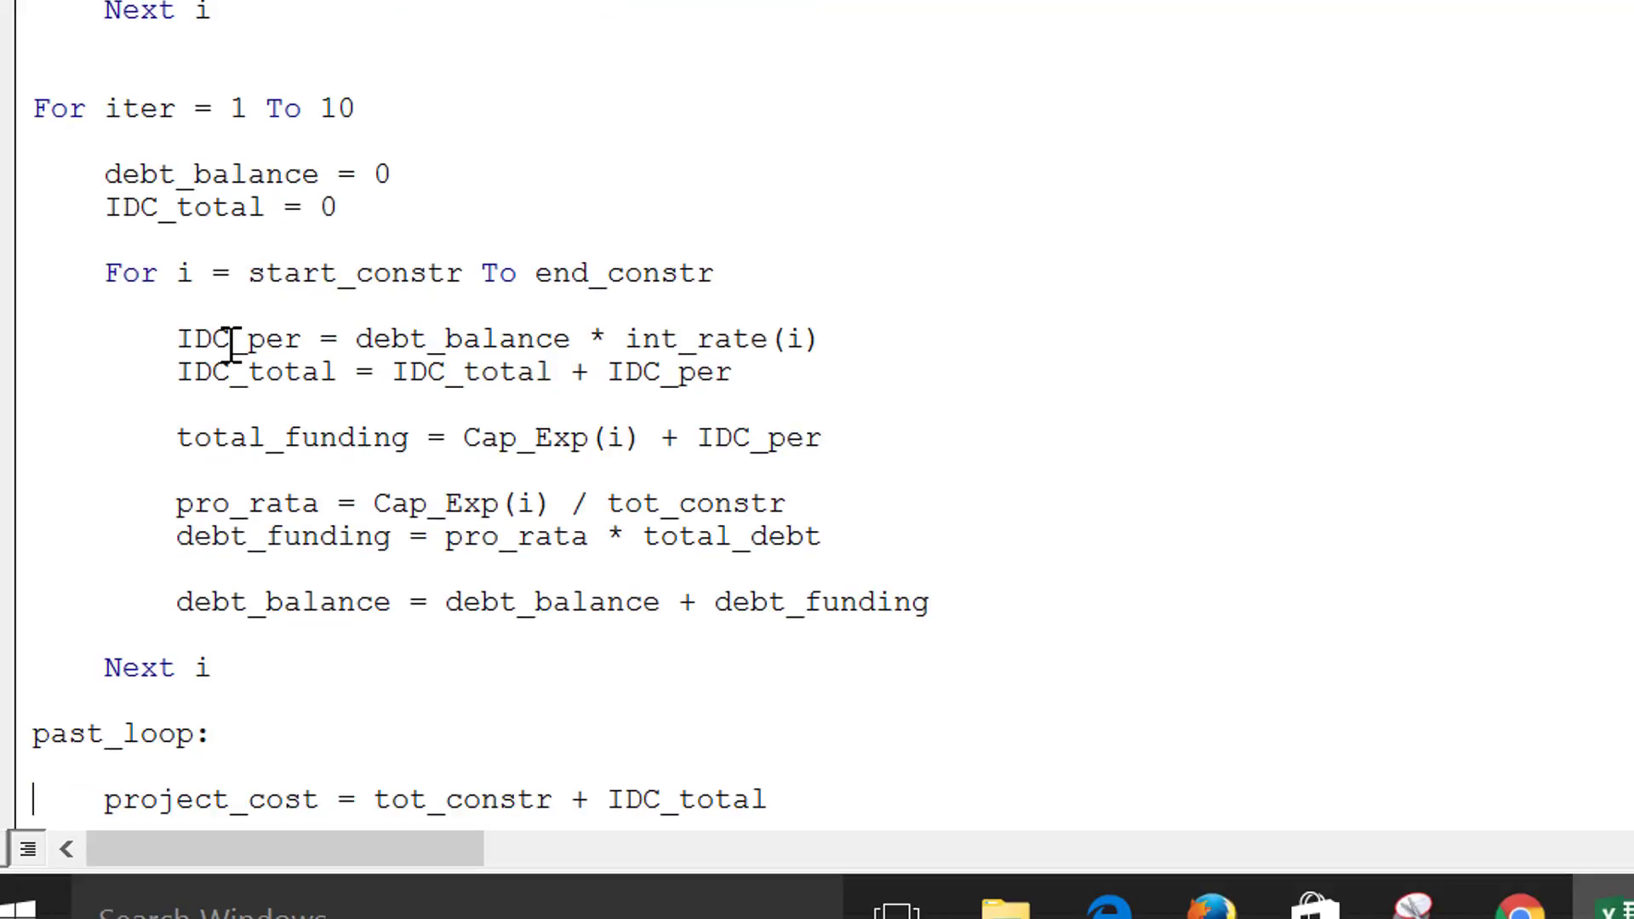
{"action": "key", "text": "Up"}
{"action": "key", "text": "Up"}
{"action": "key", "text": "Up"}
{"action": "key", "text": "Down"}
{"action": "key", "text": "Down"}
{"action": "key", "text": "Down"}
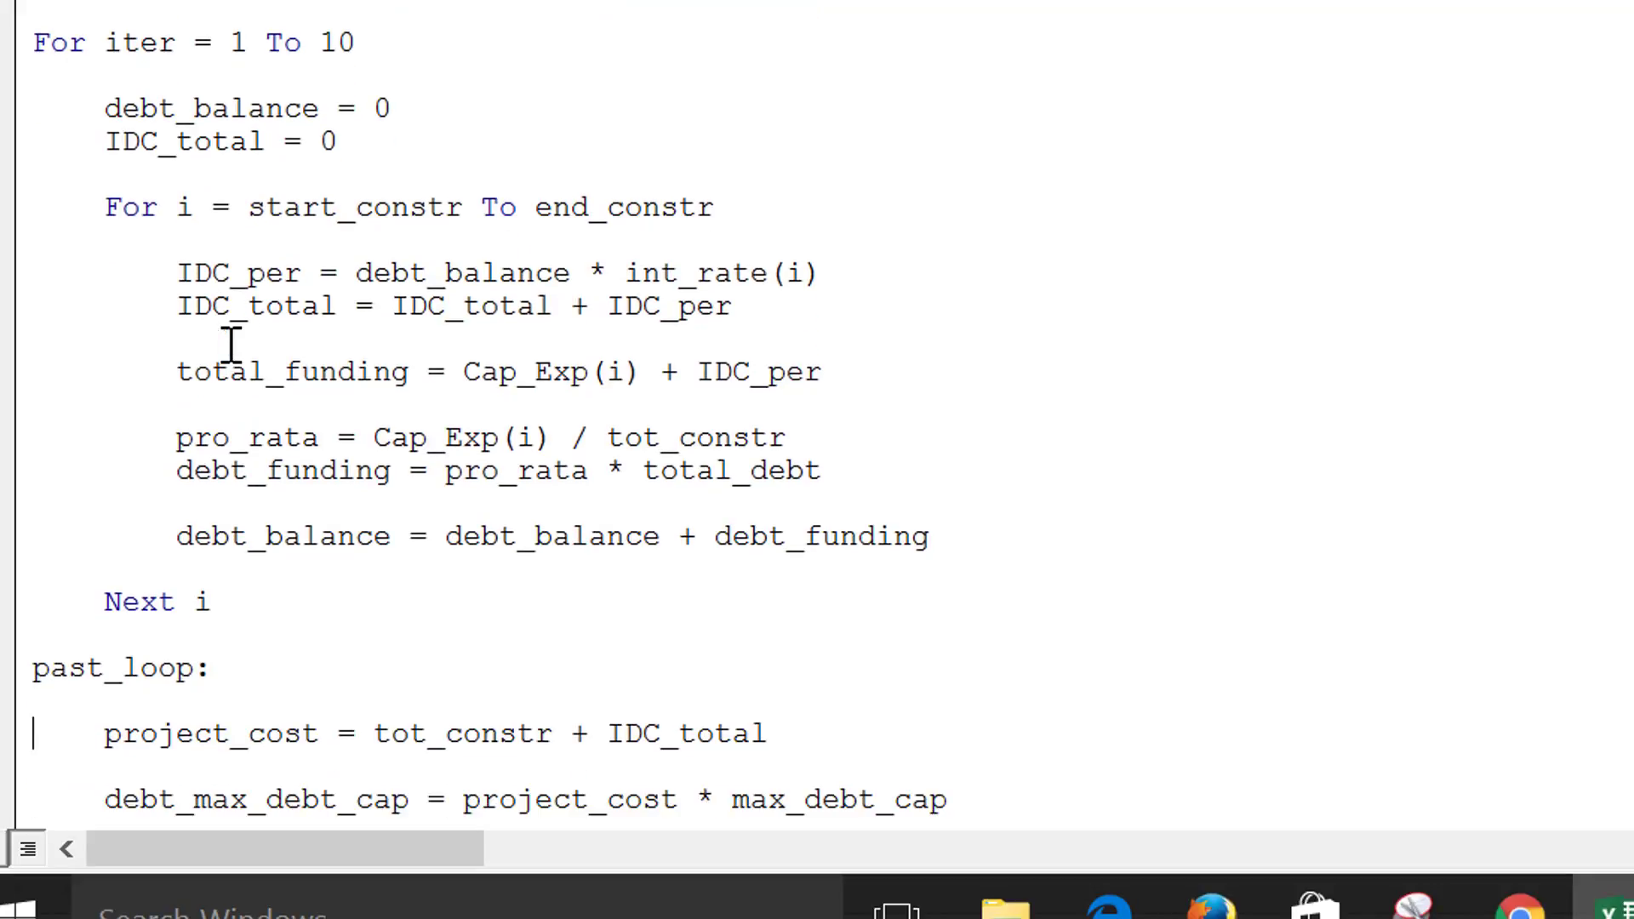
{"action": "key", "text": "Down"}
{"action": "key", "text": "Up"}
{"action": "key", "text": "Up"}
{"action": "key", "text": "Up"}
{"action": "key", "text": "Up"}
{"action": "key", "text": "Up"}
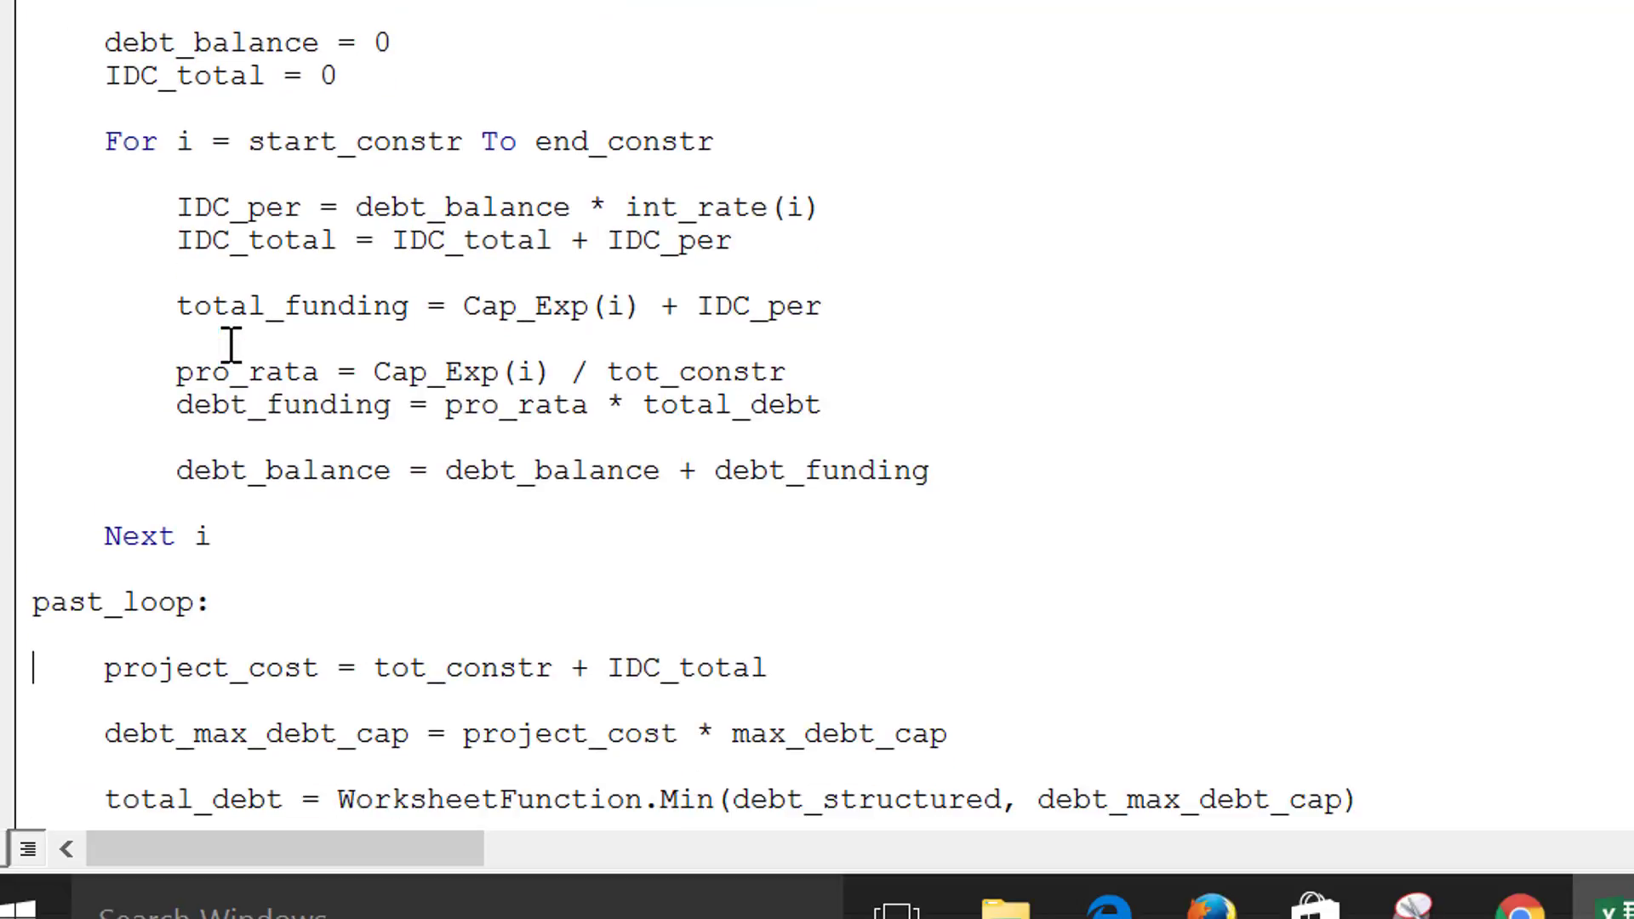
- Trace back through the inner loop's IDC_per, IDC_total, total_funding and debt_funding calculations
{"action": "key", "text": "Up"}
{"action": "key", "text": "Up"}
{"action": "key", "text": "Up"}
{"action": "key", "text": "Up"}
{"action": "key", "text": "Up"}
{"action": "key", "text": "Up"}
{"action": "key", "text": "Up"}
{"action": "key", "text": "Up"}
{"action": "key", "text": "Up"}
{"action": "key", "text": "Up"}
{"action": "key", "text": "Up"}
{"action": "key", "text": "Up"}
{"action": "key", "text": "Down"}
{"action": "key", "text": "Down"}
{"action": "key", "text": "Down"}
{"action": "key", "text": "Up"}
{"action": "key", "text": "Up"}
{"action": "key", "text": "Up"}
{"action": "key", "text": "Down"}
{"action": "key", "text": "Down"}
{"action": "key", "text": "Down"}
{"action": "key", "text": "Down"}
{"action": "key", "text": "Down"}
{"action": "key", "text": "Down"}
- Insert a blank line between the pro_rata and debt_funding lines to separate the two calculations
{"action": "key", "text": "Up"}
{"action": "key", "text": "End"}
{"action": "key", "text": "Left"}
{"action": "key", "text": "Left"}
{"action": "key", "text": "Left"}
{"action": "key", "text": "Left"}
{"action": "key", "text": "Left"}
{"action": "key", "text": "Left"}
{"action": "key", "text": "Left"}
{"action": "key", "text": "Left"}
{"action": "key", "text": "Left"}
{"action": "key", "text": "Left"}
{"action": "key", "text": "shift+Right"}
{"action": "key", "text": "Up"}
{"action": "key", "text": "Up"}
{"action": "key", "text": "Down"}
{"action": "key", "text": "Return"}
{"action": "key", "text": "Down"}
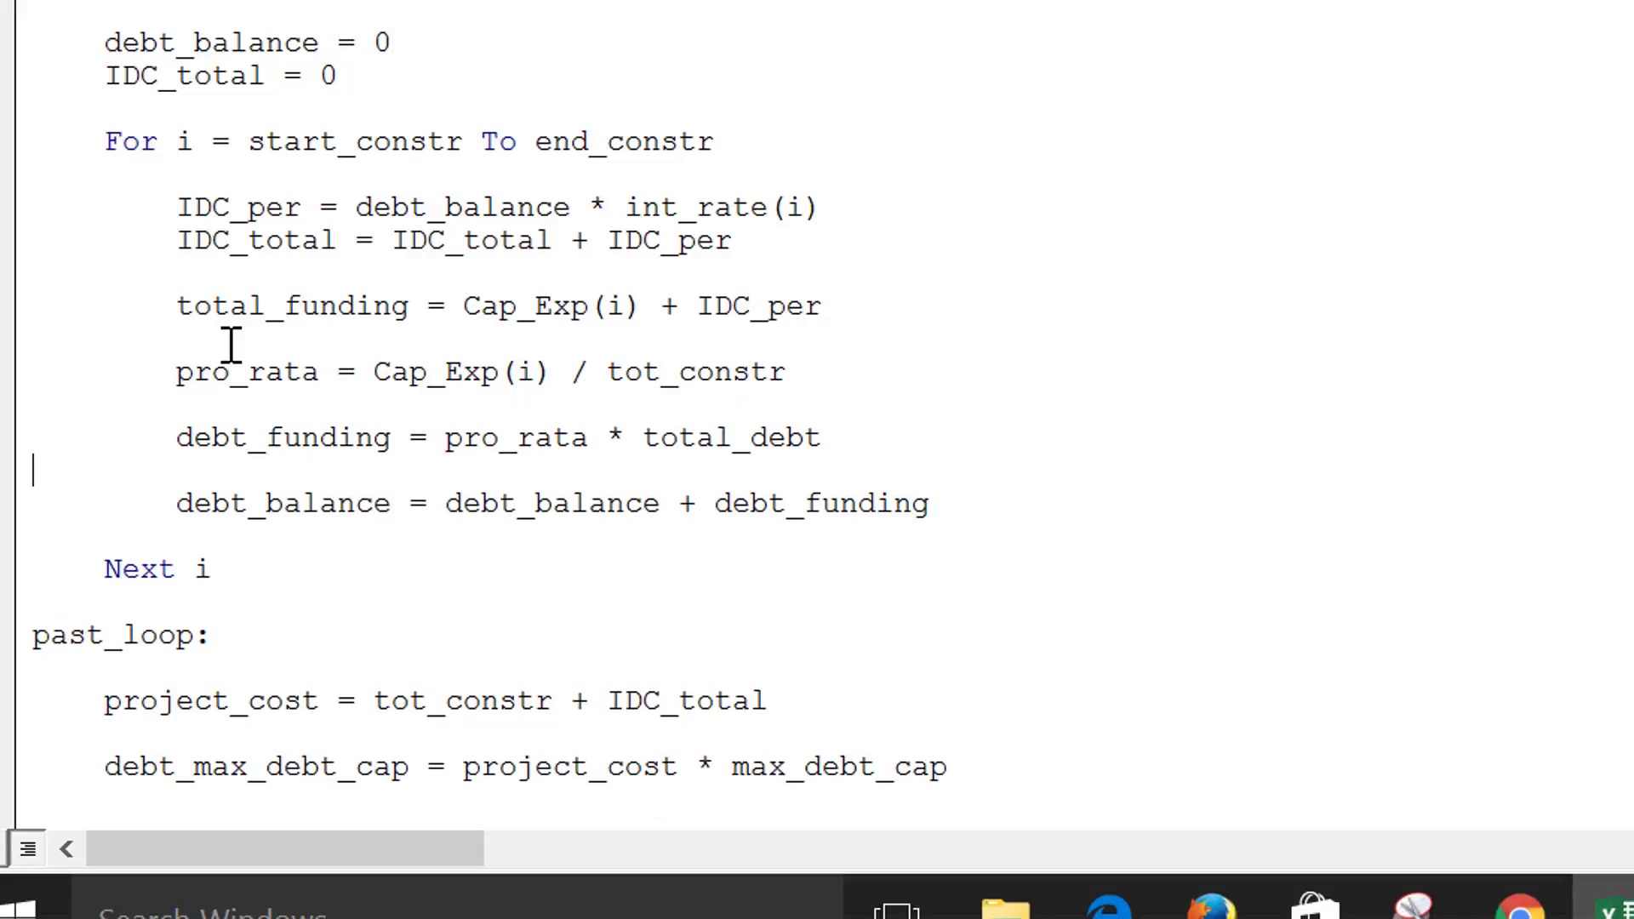
- Examine the past_loop calculations of project_cost, debt_max_debt_cap and total_debt, including the WorksheetFunction.Min limit
{"action": "key", "text": "Down"}
{"action": "key", "text": "Home"}
{"action": "key", "text": "Up"}
{"action": "key", "text": "Up"}
{"action": "key", "text": "Down"}
{"action": "key", "text": "Down"}
{"action": "key", "text": "Down"}
{"action": "key", "text": "Down"}
{"action": "key", "text": "Down"}
{"action": "key", "text": "Down"}
{"action": "key", "text": "Down"}
{"action": "key", "text": "Down"}
{"action": "key", "text": "Down"}
{"action": "key", "text": "Down"}
{"action": "key", "text": "Down"}
{"action": "key", "text": "Down"}
{"action": "key", "text": "Down"}
{"action": "key", "text": "Down"}
{"action": "key", "text": "Down"}
{"action": "key", "text": "Up"}
{"action": "key", "text": "Up"}
{"action": "key", "text": "Up"}
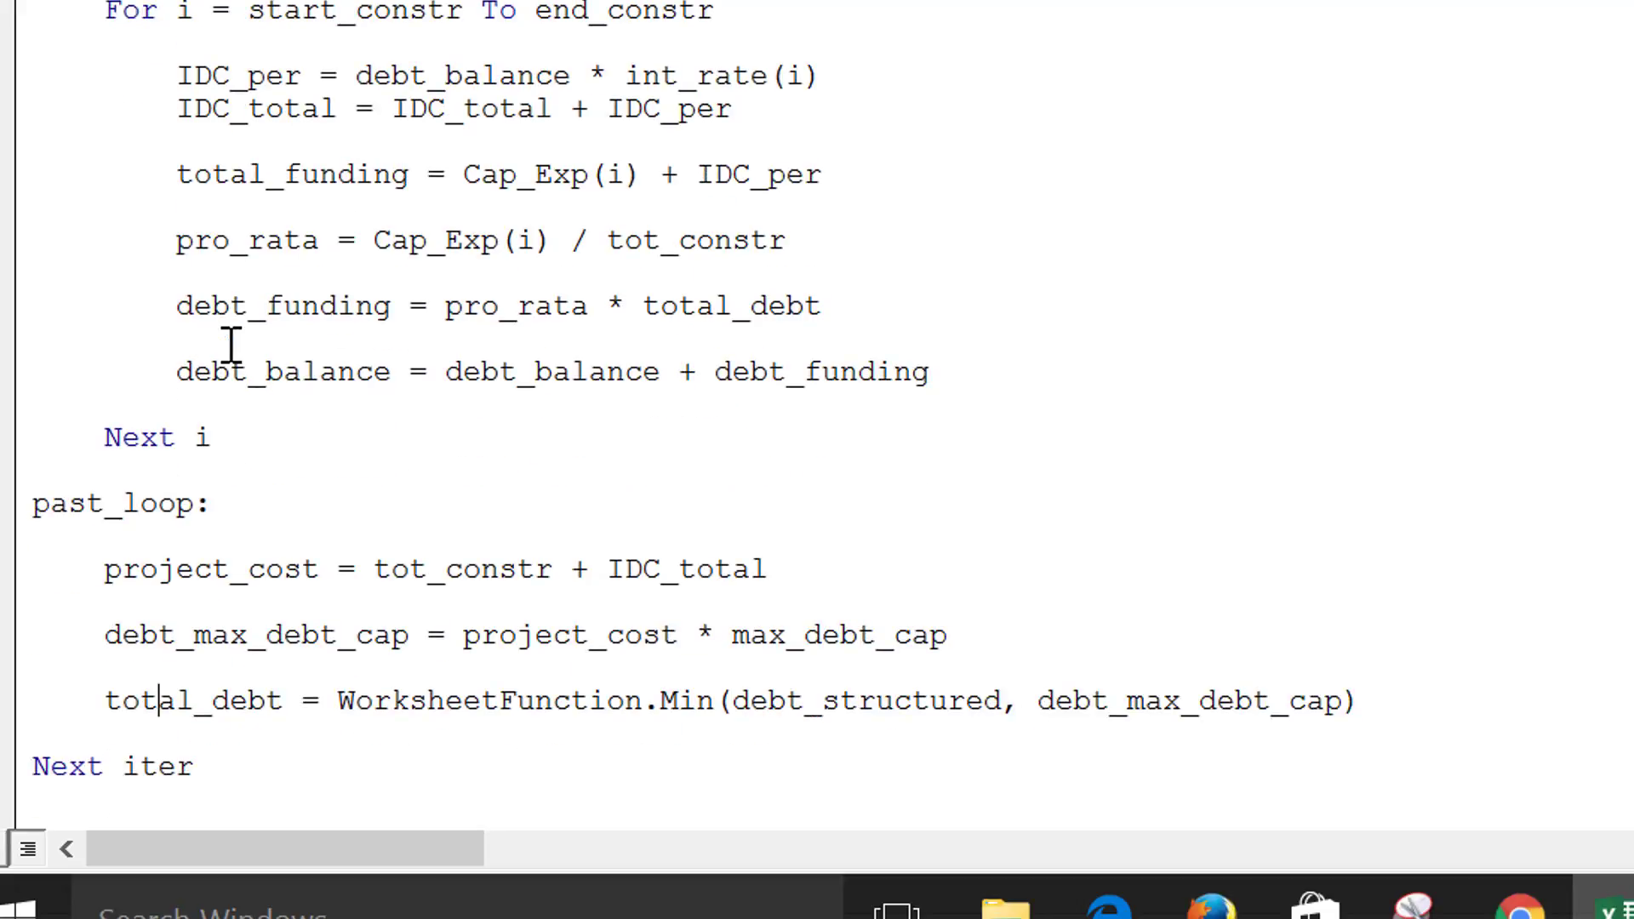
- Compare the output assignments after Next iter with the total_debt calculation that closes each iteration
{"action": "key", "text": "Down"}
{"action": "key", "text": "Down"}
{"action": "key", "text": "Down"}
{"action": "key", "text": "Down"}
{"action": "key", "text": "Down"}
{"action": "key", "text": "Down"}
{"action": "key", "text": "Down"}
{"action": "key", "text": "Down"}
{"action": "key", "text": "Down"}
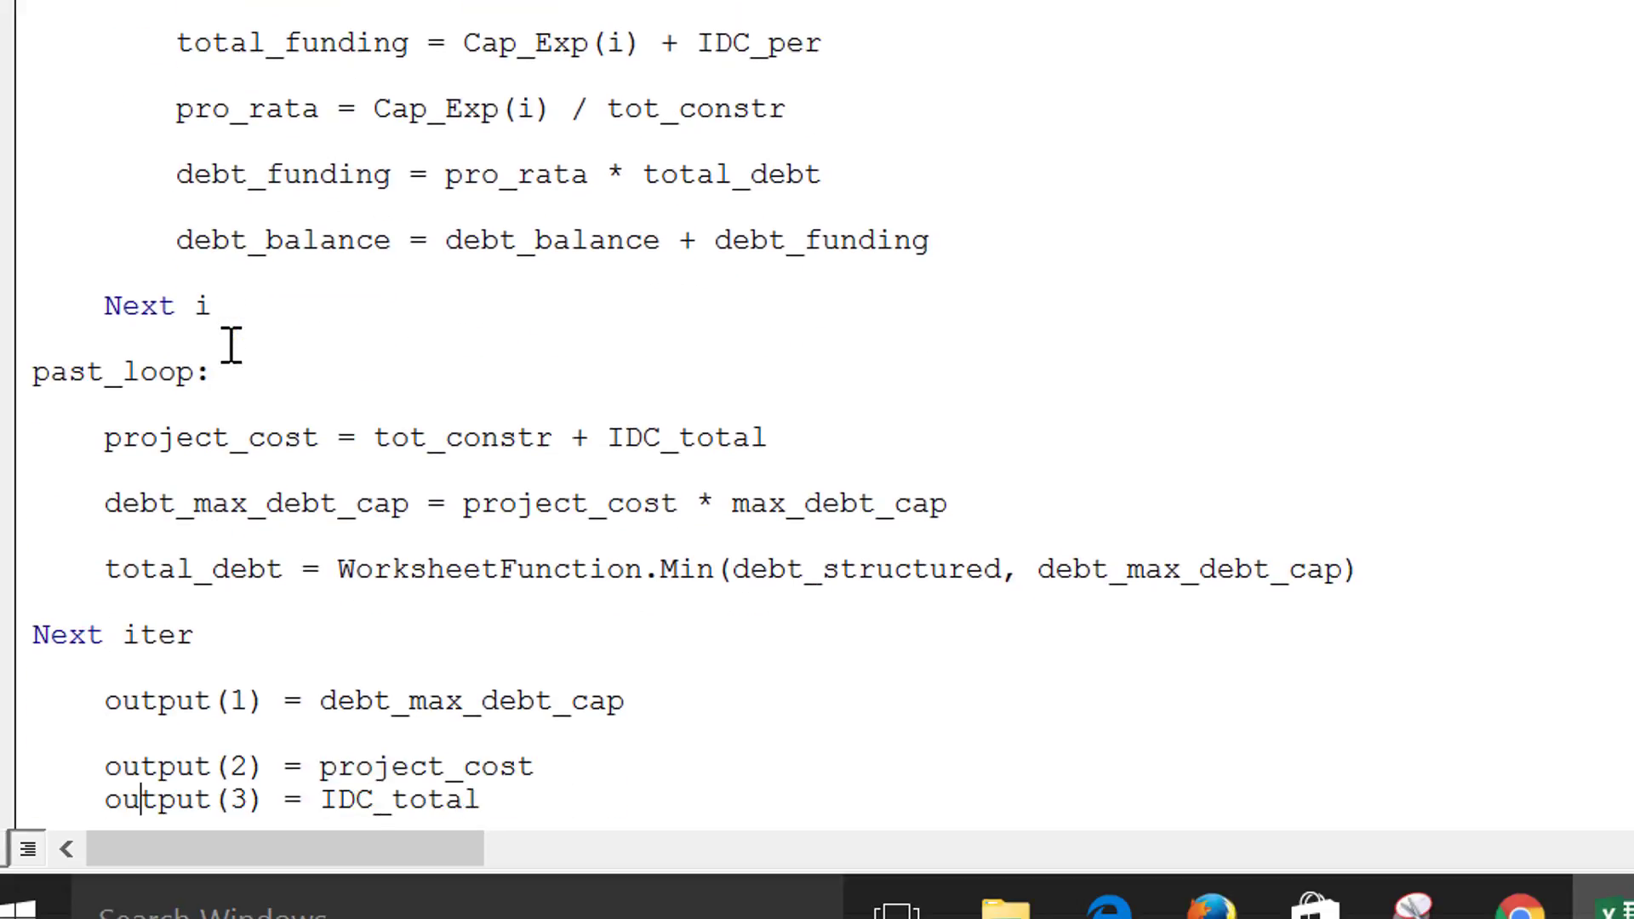
{"action": "key", "text": "Up"}
{"action": "key", "text": "Up"}
{"action": "key", "text": "Up"}
{"action": "key", "text": "Up"}
{"action": "key", "text": "Up"}
{"action": "key", "text": "Up"}
{"action": "key", "text": "Up"}
{"action": "key", "text": "Up"}
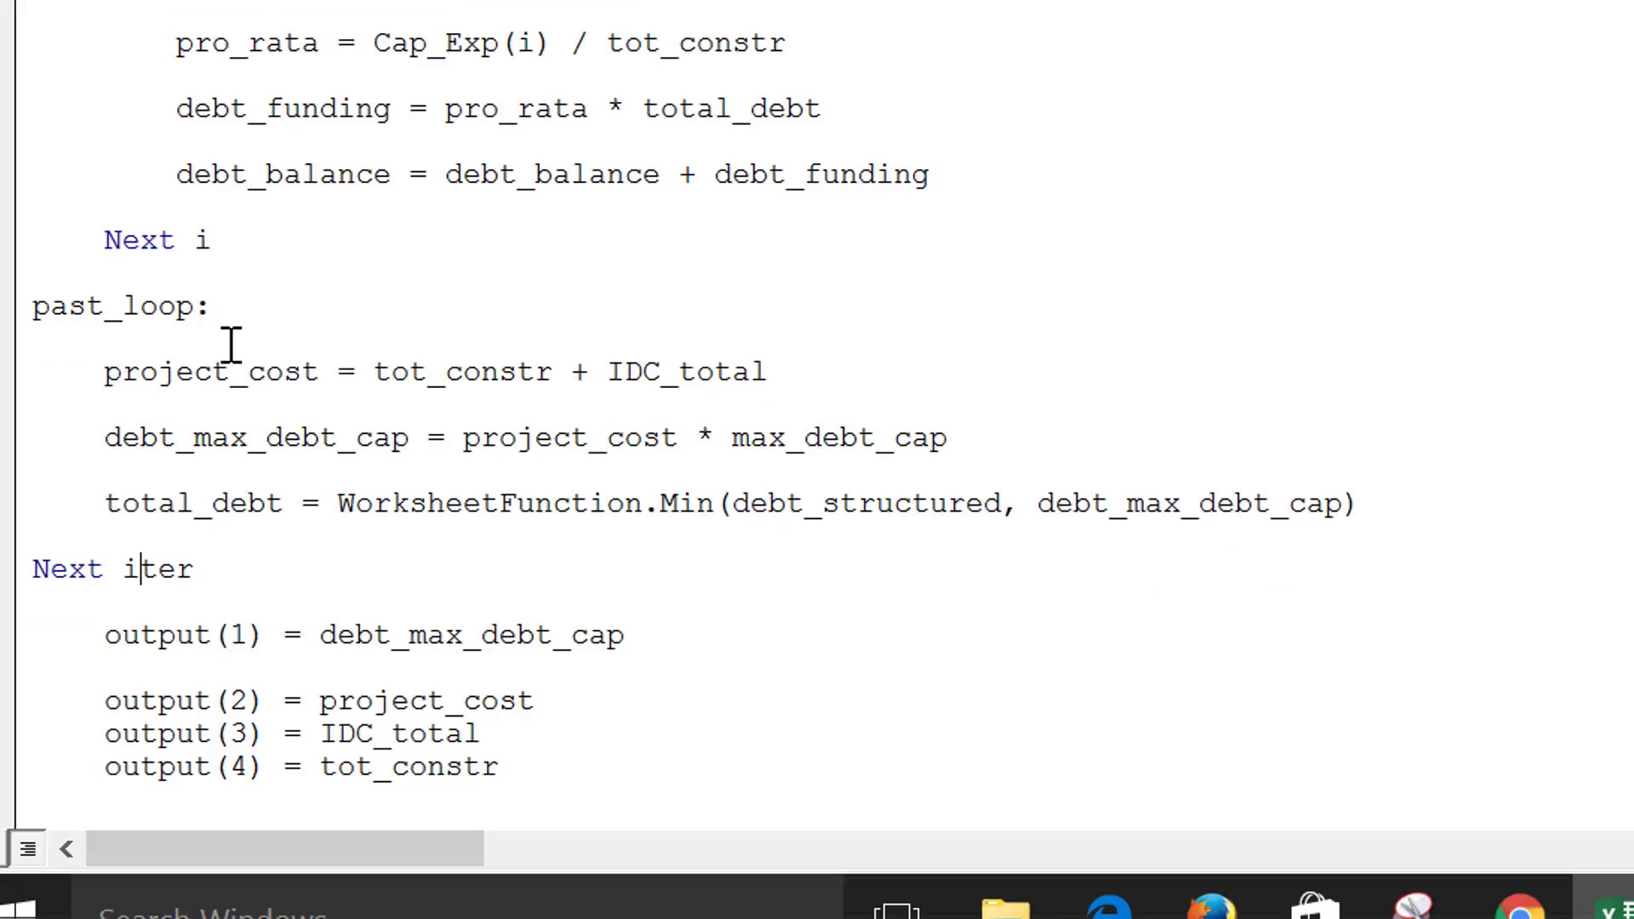
- Review debt_dc's remaining code from the output array assignments to End Function, and return to the end of the inner loop
{"action": "key", "text": "Up"}
{"action": "key", "text": "Up"}
{"action": "key", "text": "Home"}
{"action": "key", "text": "Down"}
{"action": "key", "text": "Down"}
{"action": "key", "text": "Down"}
{"action": "key", "text": "Down"}
{"action": "key", "text": "Down"}
{"action": "key", "text": "Down"}
{"action": "key", "text": "Down"}
{"action": "key", "text": "Down"}
{"action": "key", "text": "Down"}
{"action": "key", "text": "Down"}
{"action": "key", "text": "Down"}
{"action": "key", "text": "Down"}
{"action": "key", "text": "Down"}
{"action": "key", "text": "Down"}
{"action": "key", "text": "Down"}
{"action": "key", "text": "Down"}
{"action": "key", "text": "Down"}
{"action": "key", "text": "Up"}
{"action": "key", "text": "Up"}
{"action": "key", "text": "Up"}
{"action": "key", "text": "Up"}
{"action": "key", "text": "Up"}
{"action": "key", "text": "Up"}
{"action": "key", "text": "Up"}
{"action": "key", "text": "Up"}
{"action": "key", "text": "Up"}
{"action": "key", "text": "Up"}
{"action": "key", "text": "Up"}
{"action": "key", "text": "Up"}
{"action": "key", "text": "Up"}
{"action": "key", "text": "Up"}
{"action": "key", "text": "Up"}
{"action": "key", "text": "Up"}
{"action": "key", "text": "Up"}
{"action": "key", "text": "Up"}
{"action": "key", "text": "Up"}
{"action": "key", "text": "Up"}
{"action": "key", "text": "Up"}
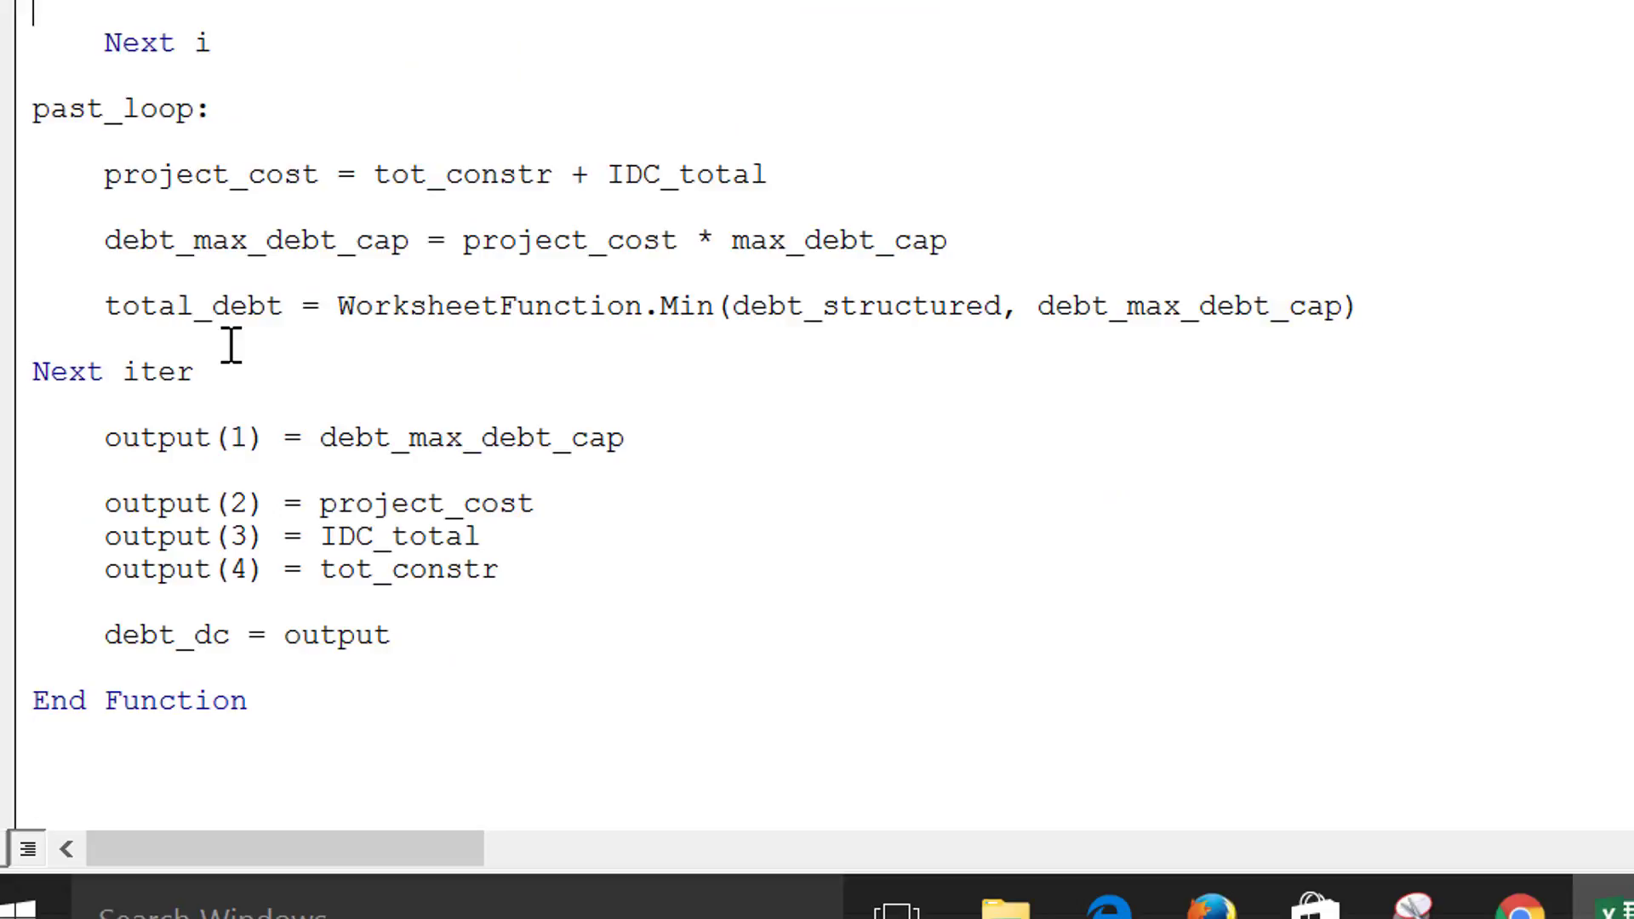
- Review debt_dc backwards from past_loop to the loops that determine start_constr, end_constr and tot_constr
{"action": "key", "text": "Up"}
{"action": "key", "text": "Up"}
{"action": "key", "text": "Up"}
{"action": "key", "text": "Up"}
{"action": "key", "text": "Up"}
{"action": "key", "text": "Up"}
{"action": "key", "text": "Up"}
{"action": "key", "text": "Up"}
{"action": "key", "text": "Up"}
{"action": "key", "text": "Up"}
{"action": "key", "text": "Up"}
{"action": "key", "text": "Up"}
{"action": "key", "text": "Up"}
{"action": "key", "text": "Up"}
{"action": "key", "text": "Up"}
{"action": "key", "text": "Up"}
{"action": "key", "text": "Up"}
{"action": "key", "text": "Up"}
{"action": "key", "text": "Up"}
{"action": "key", "text": "Up"}
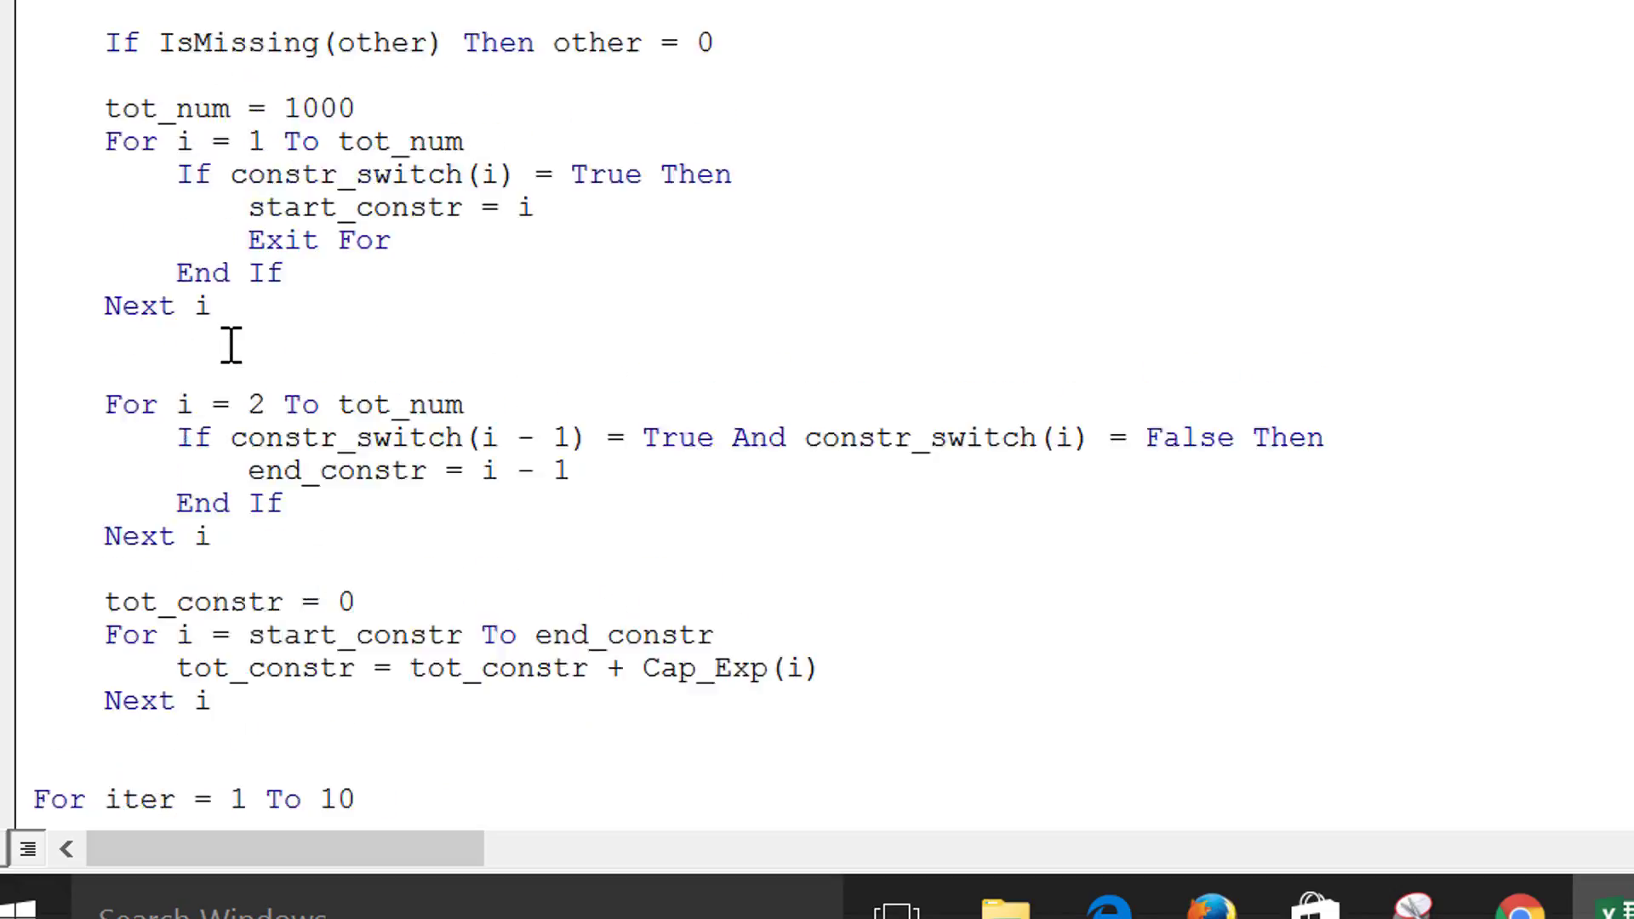
- Examine debt_dc's declaration and arguments, and compare them with the Read_Array function that precedes it
{"action": "key", "text": "Up"}
{"action": "key", "text": "Up"}
{"action": "key", "text": "Up"}
{"action": "key", "text": "Up"}
{"action": "key", "text": "Up"}
{"action": "key", "text": "Up"}
{"action": "key", "text": "Up"}
{"action": "key", "text": "Up"}
{"action": "key", "text": "Up"}
{"action": "key", "text": "Up"}
{"action": "key", "text": "Up"}
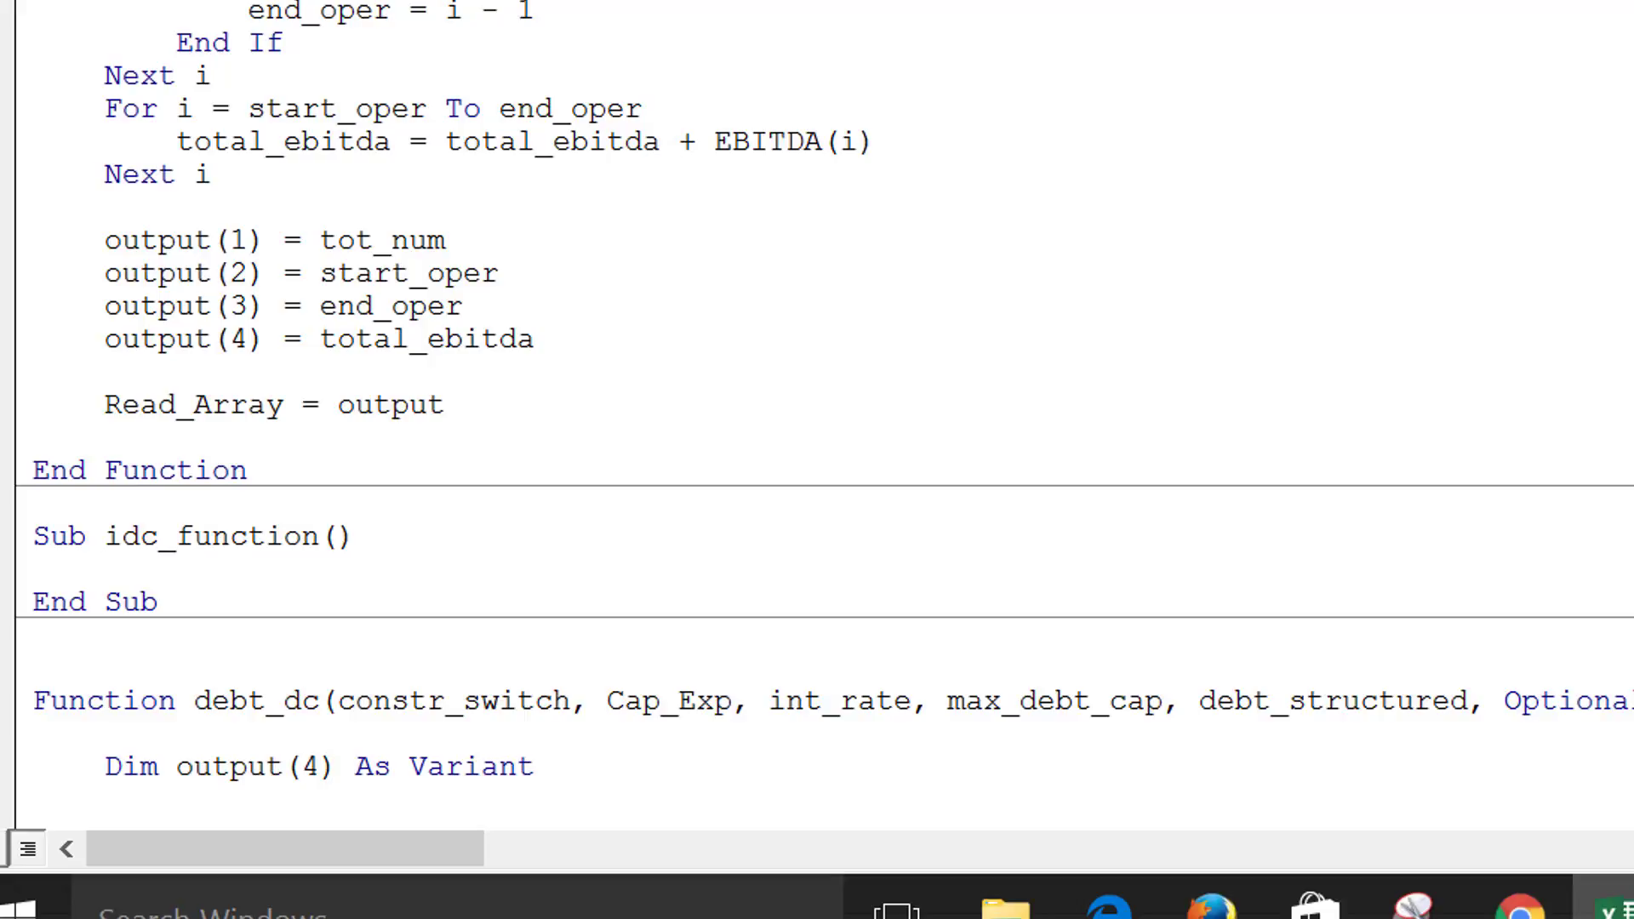
- Switch from the code to the Excel worksheet with the Read Array results and the four instructions for reusing the function
{"action": "key", "text": "alt+F11"}
{"action": "left_click", "coordinate": [947, 315]}
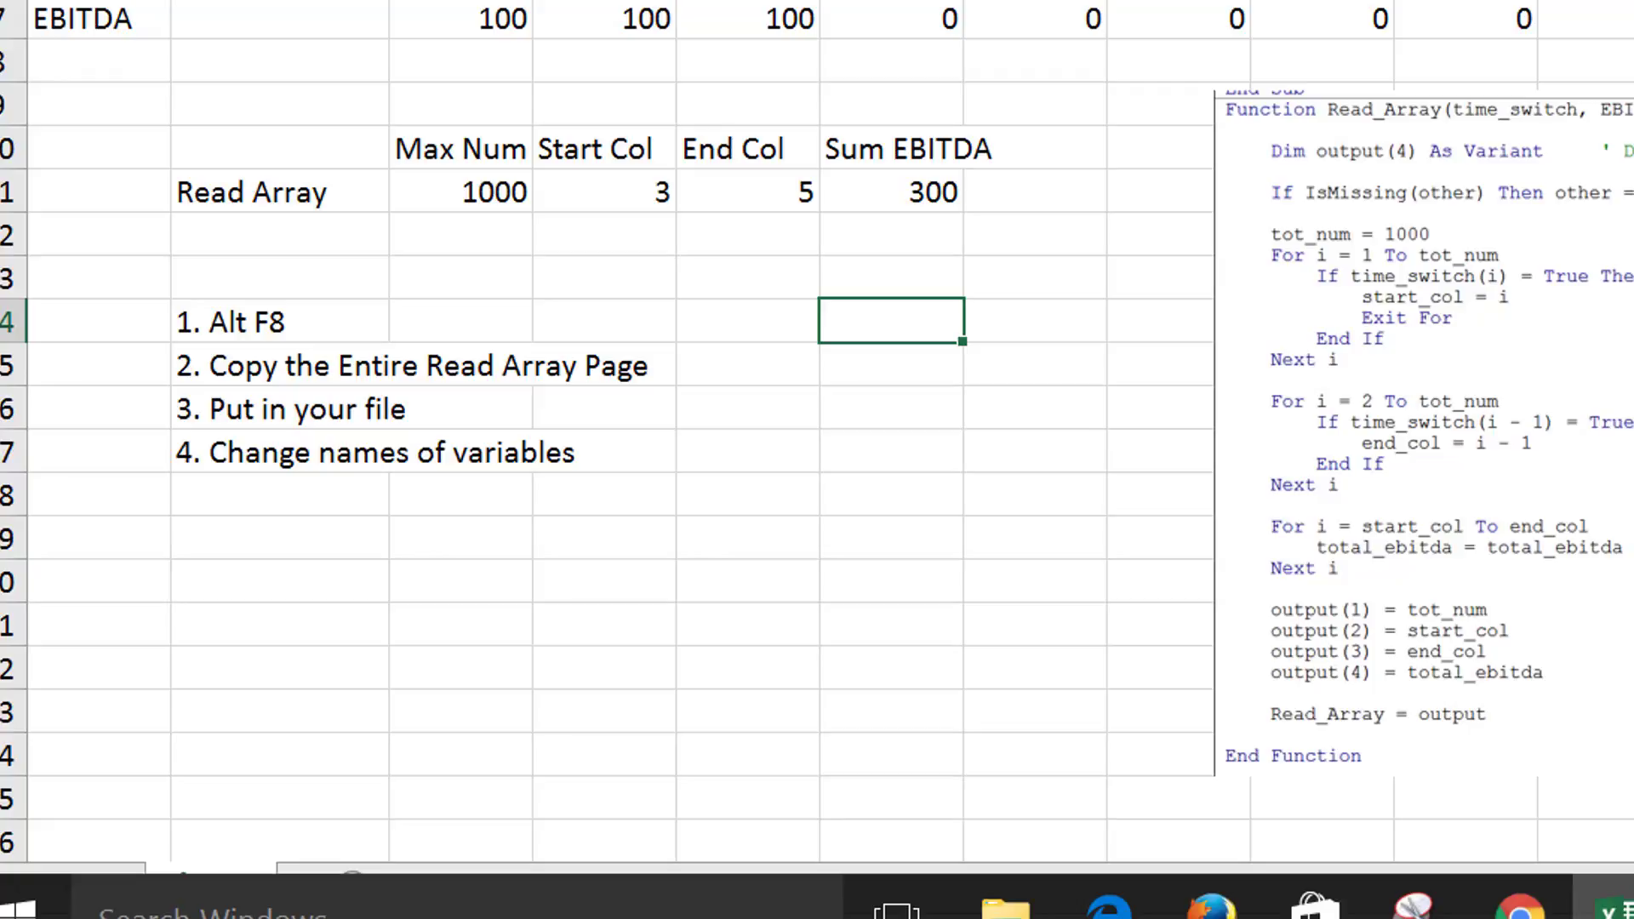
{"action": "left_click", "coordinate": [1614, 907]}
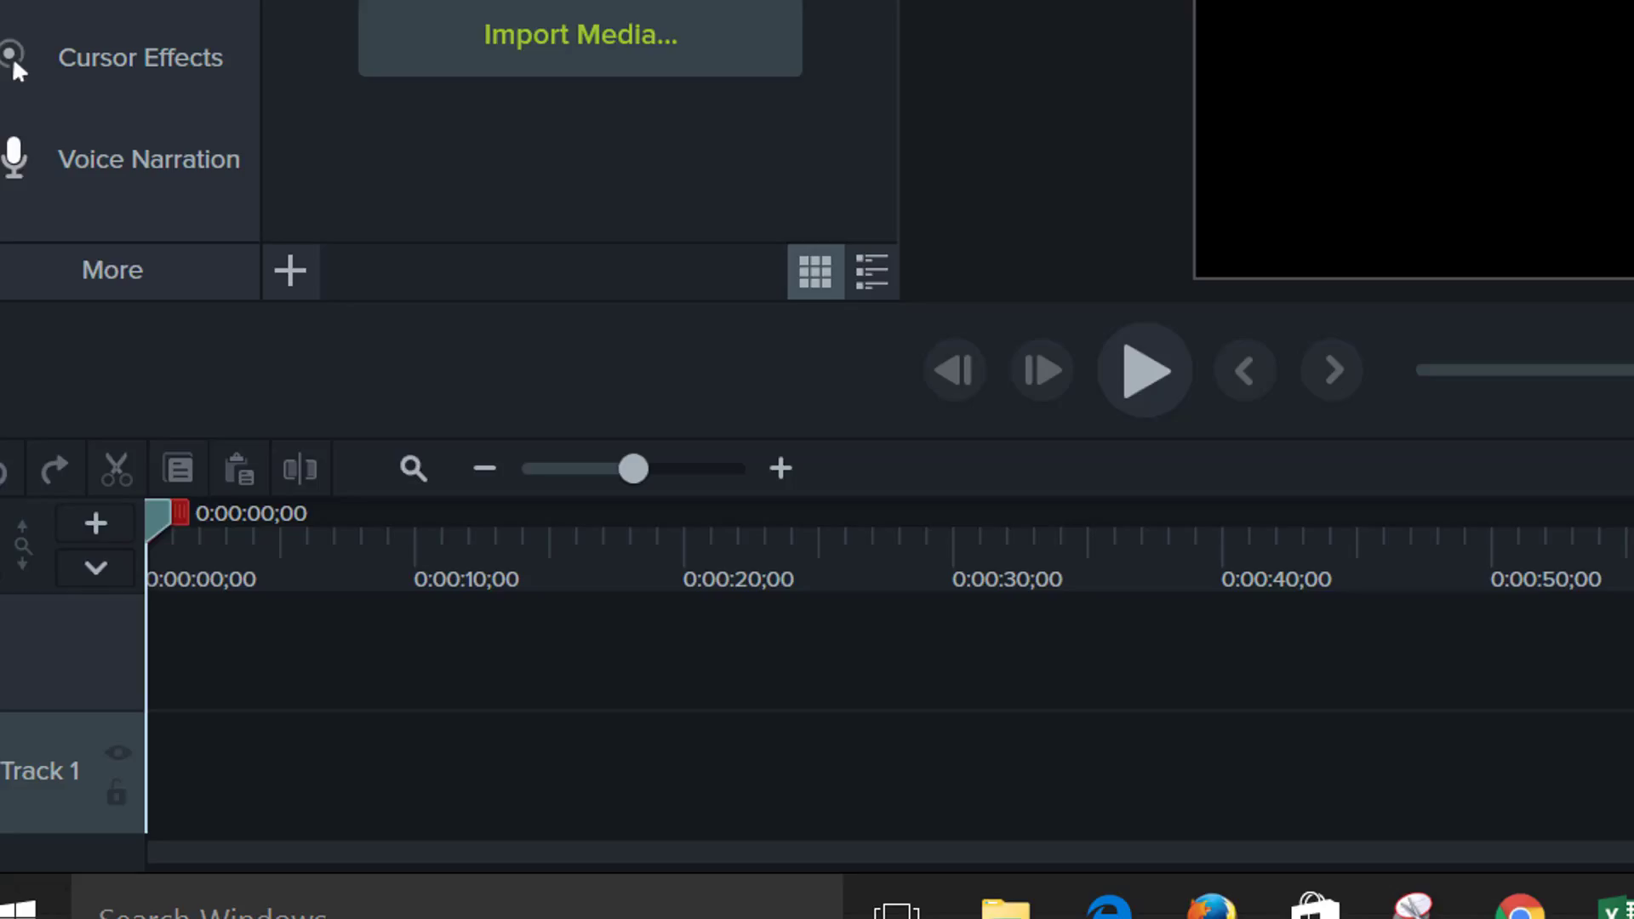